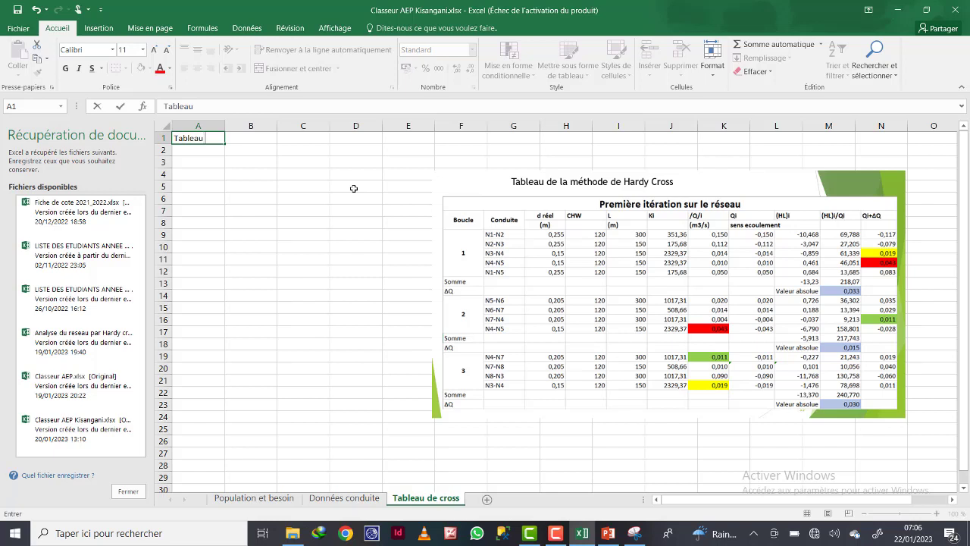
# Enter the title "Tableau de la Méthode de Hardy Cross" in A1 and the subtitle "Première itération sur le réseau" in A3.
pyautogui.write('de la Méthode de Hardy Cross')
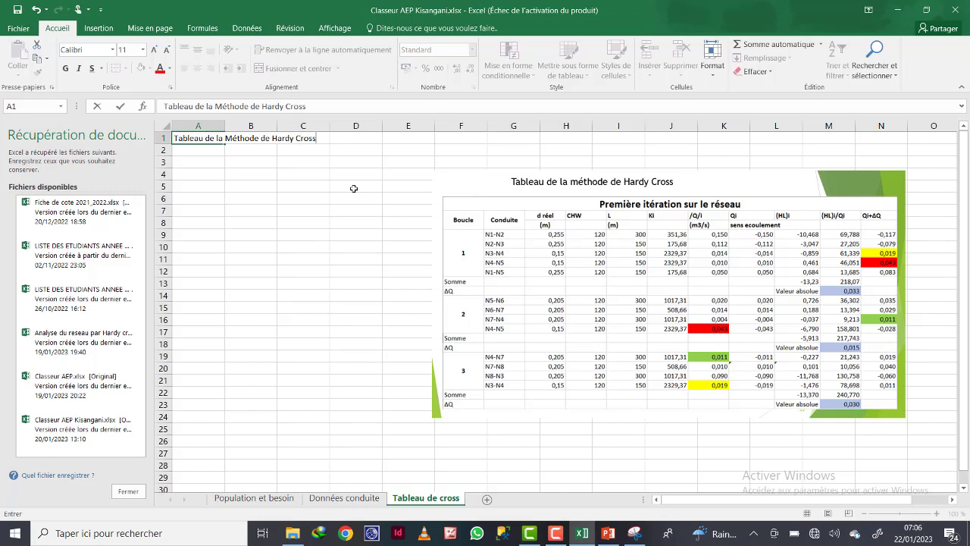
pyautogui.press('Return')
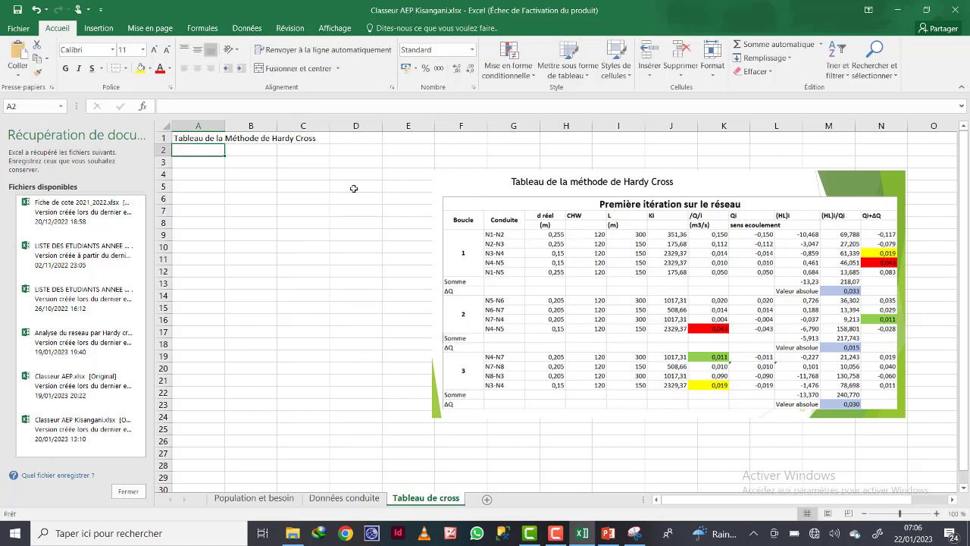
pyautogui.press('Down')
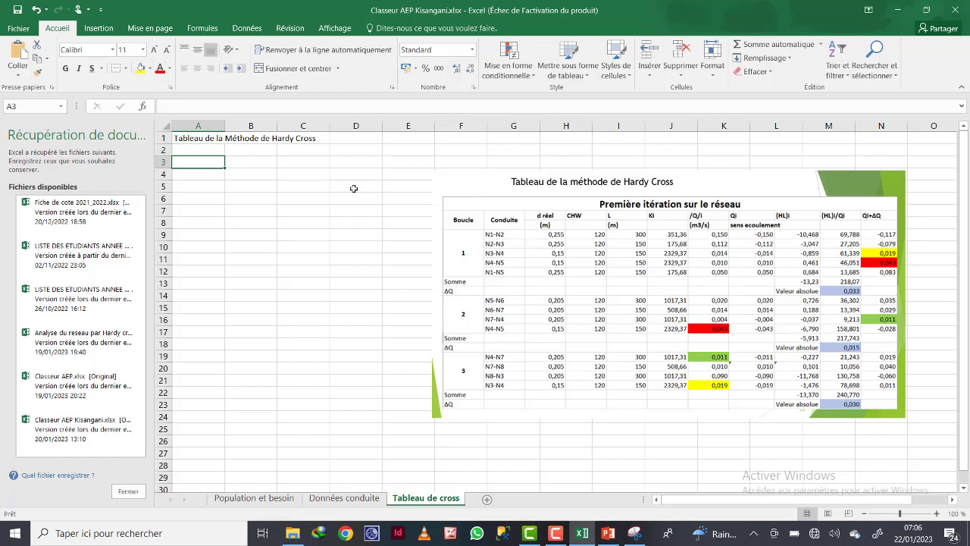
pyautogui.write('Première itération sur le rés')
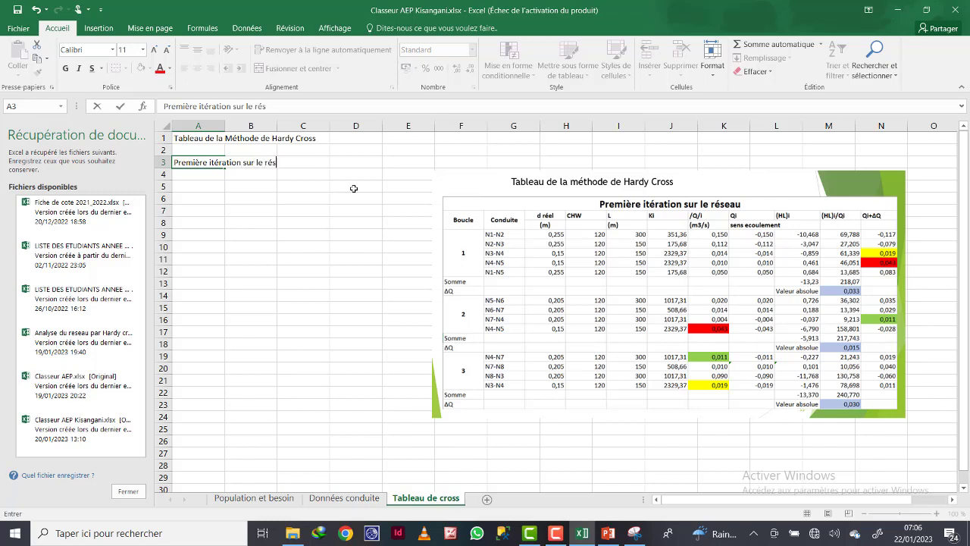
pyautogui.write('au')
pyautogui.press('Return')
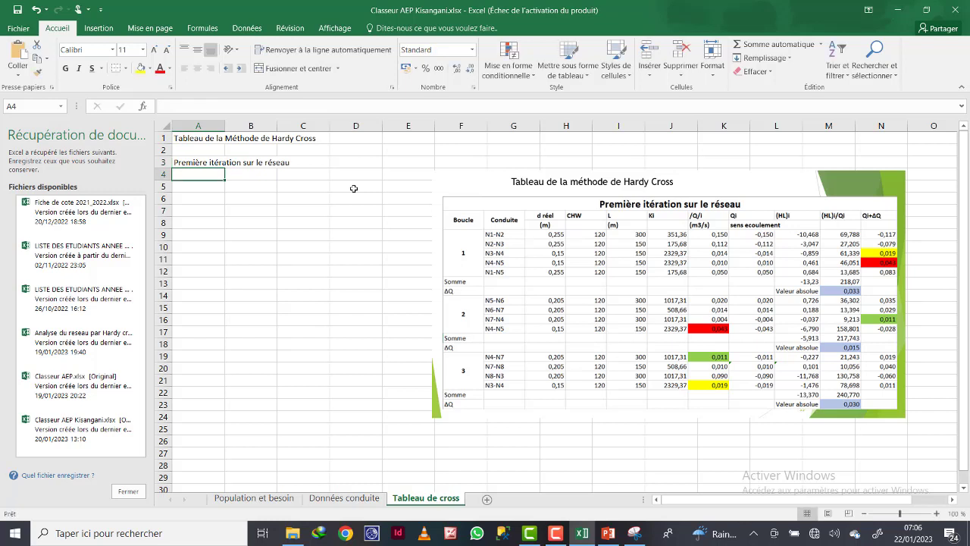
pyautogui.press('Down')
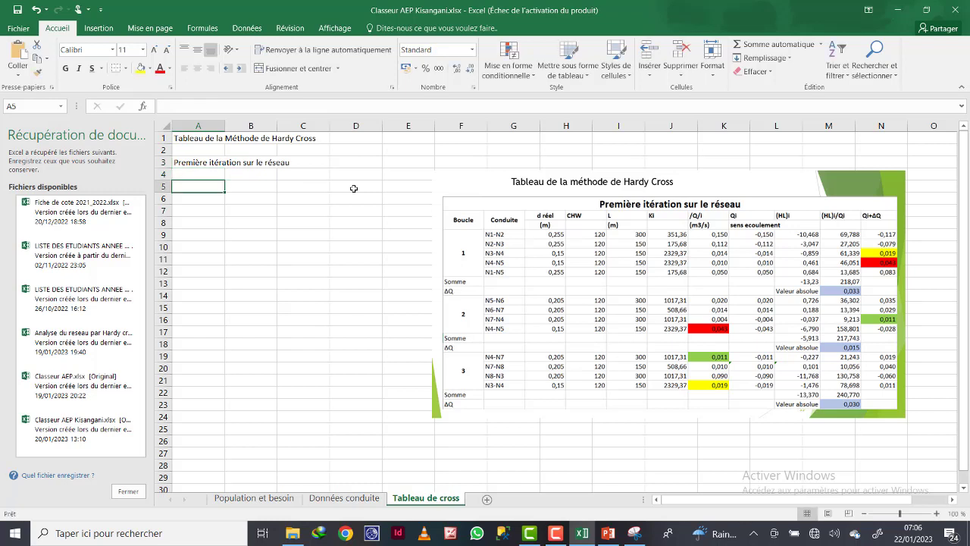
pyautogui.write('Boucle')
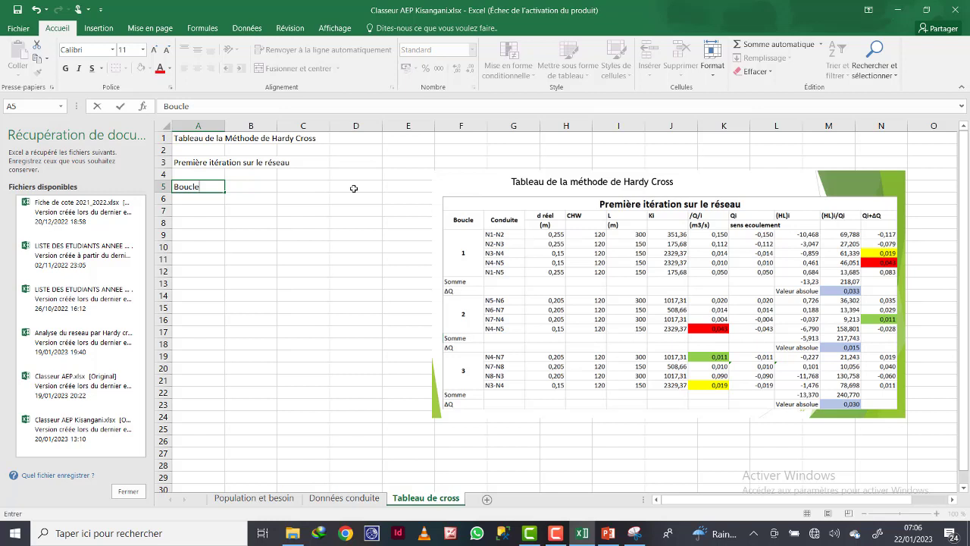
pyautogui.press('Escape')
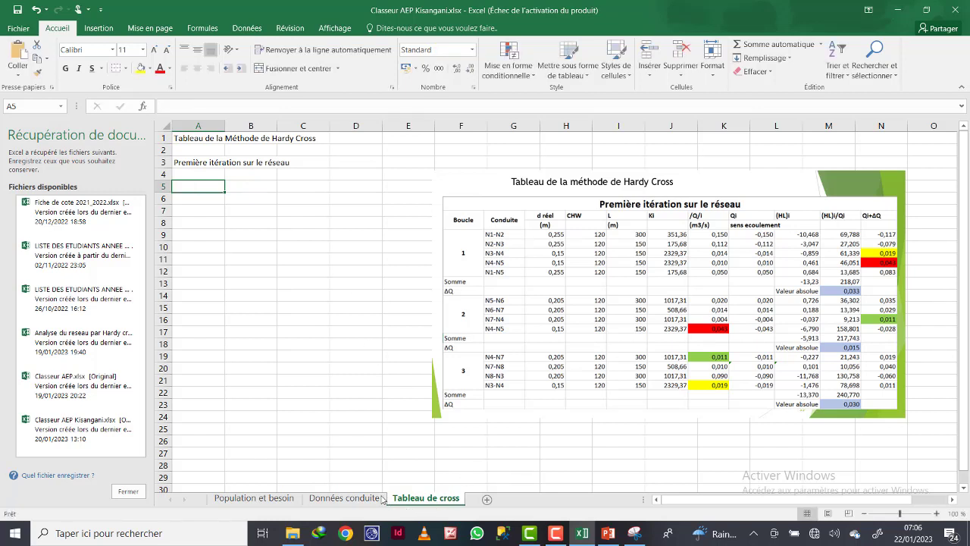
# Copy rows 1 to 20 of the Données conduite sheet and paste them from row 5 of the Tableau de cross sheet.
pyautogui.click(357, 499)
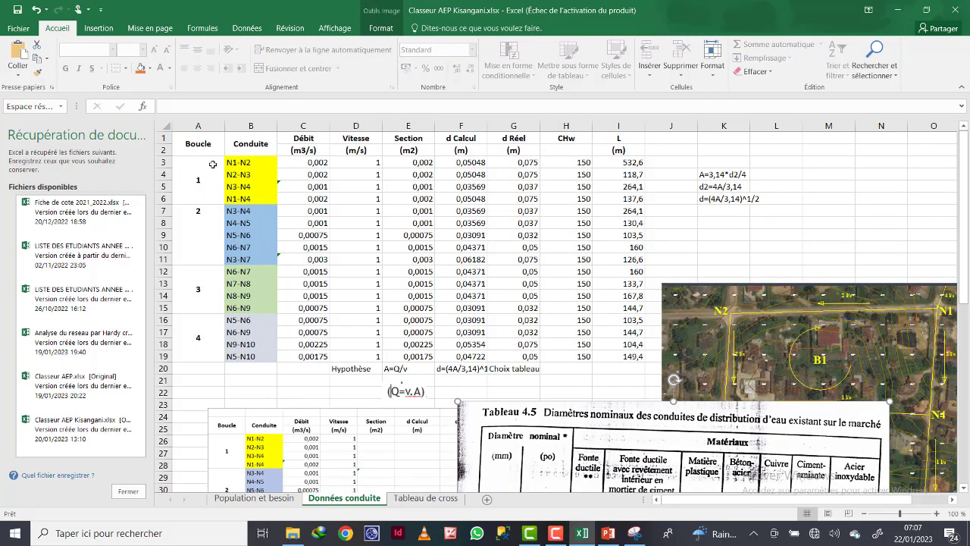
pyautogui.moveTo(183, 140); pyautogui.dragTo(620, 367)
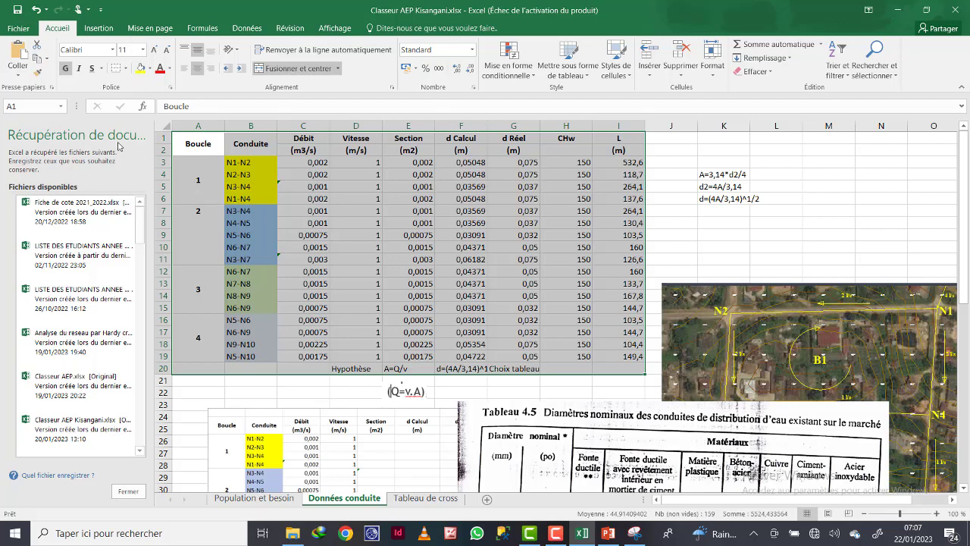
pyautogui.rightClick(164, 162)
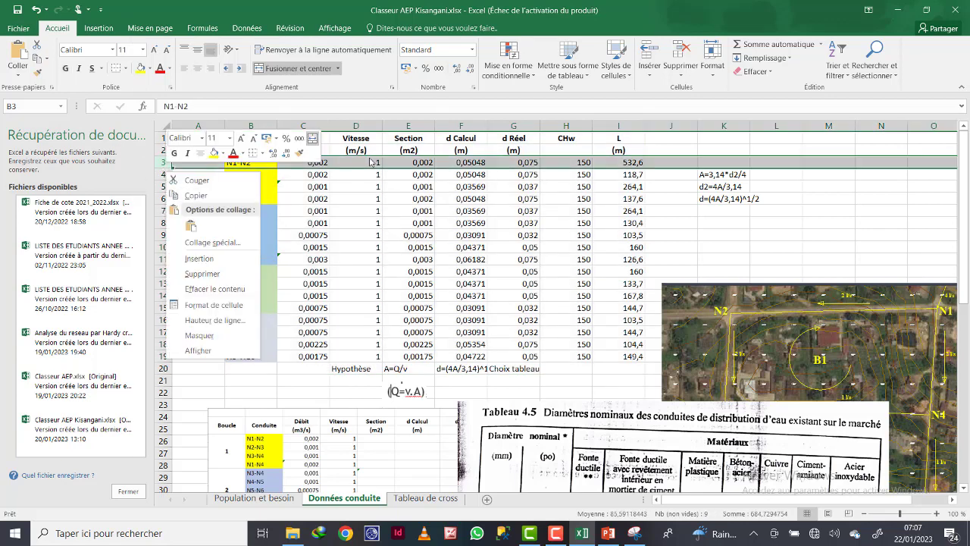
pyautogui.press('Escape')
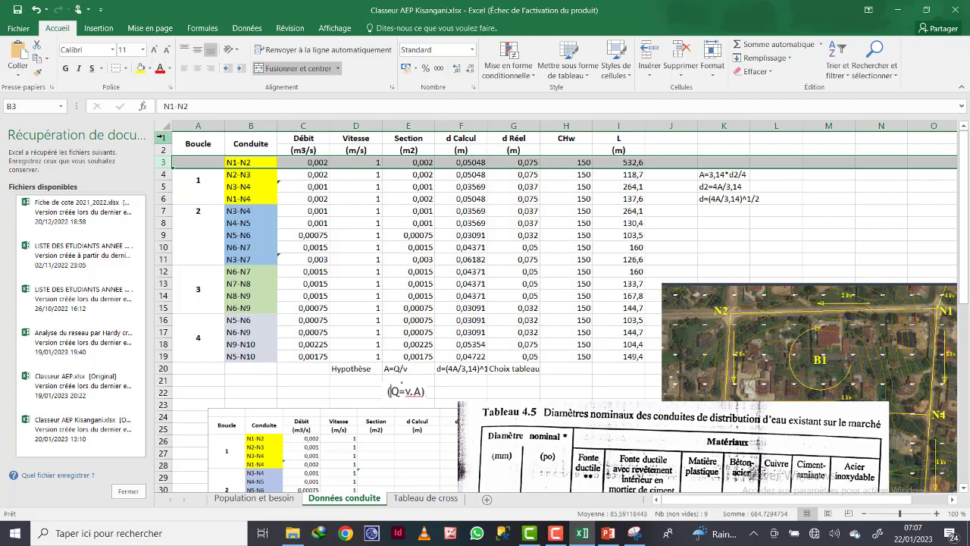
pyautogui.moveTo(163, 138); pyautogui.dragTo(155, 372)
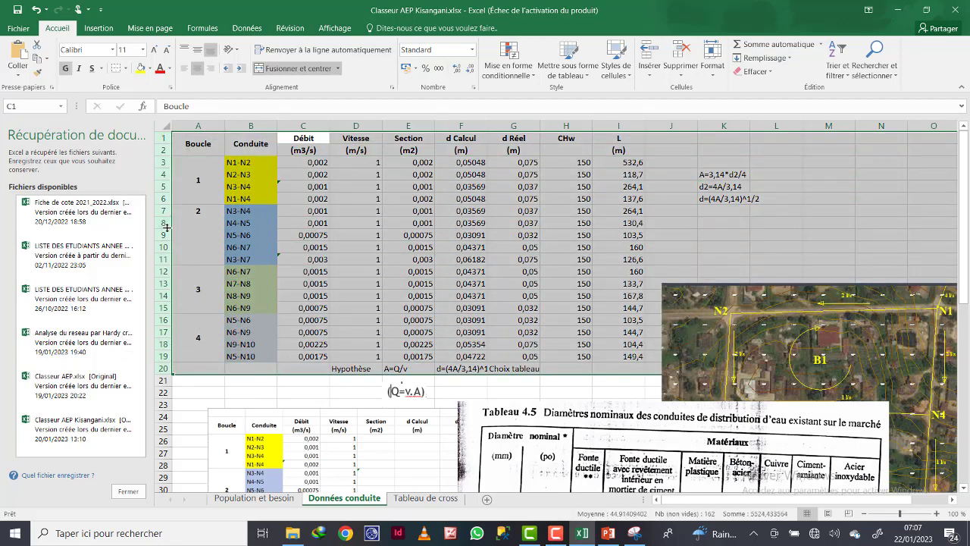
pyautogui.hotkey('ctrl', 'c')
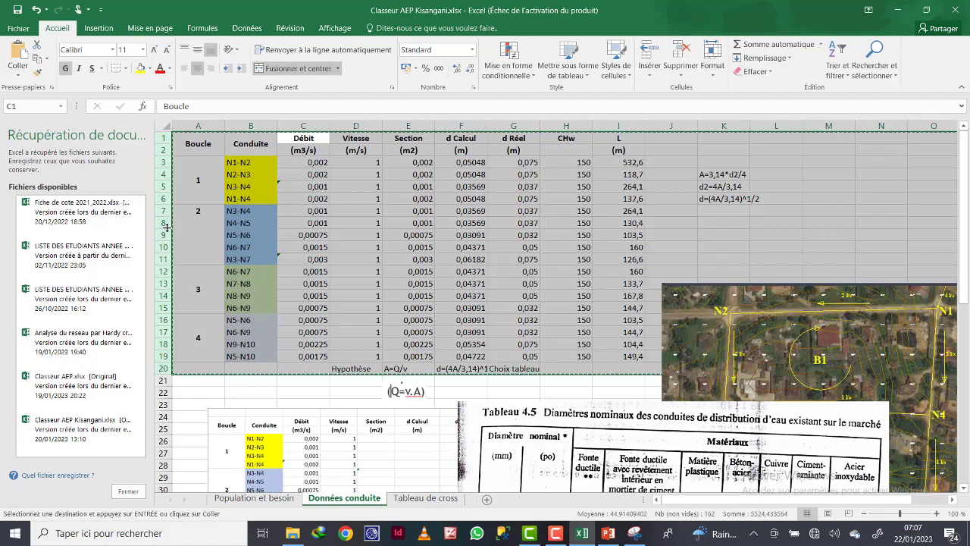
pyautogui.click(578, 532)
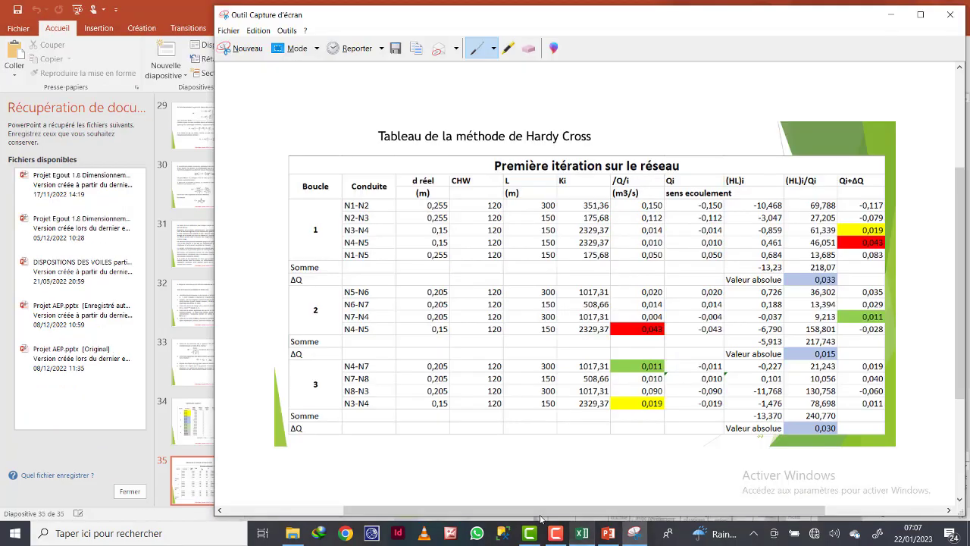
pyautogui.click(581, 533)
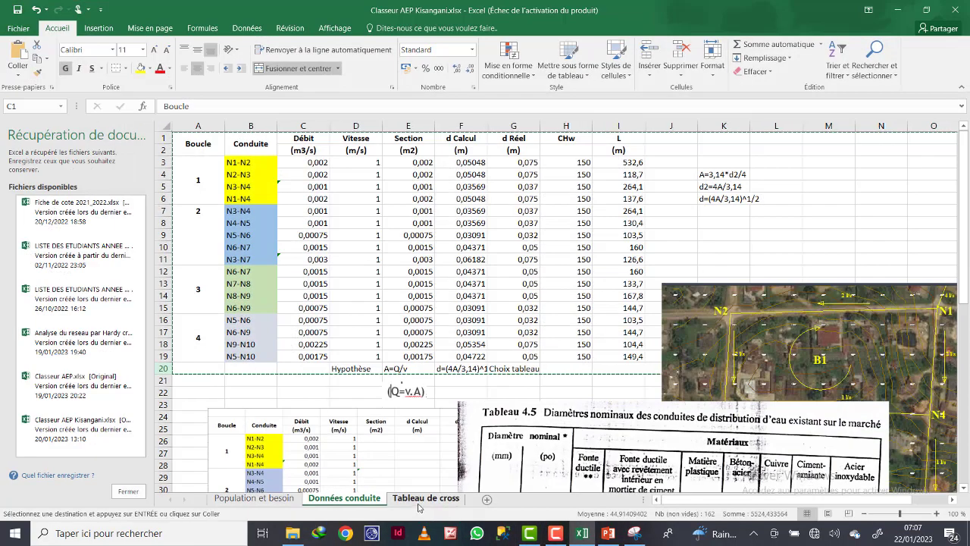
pyautogui.click(424, 499)
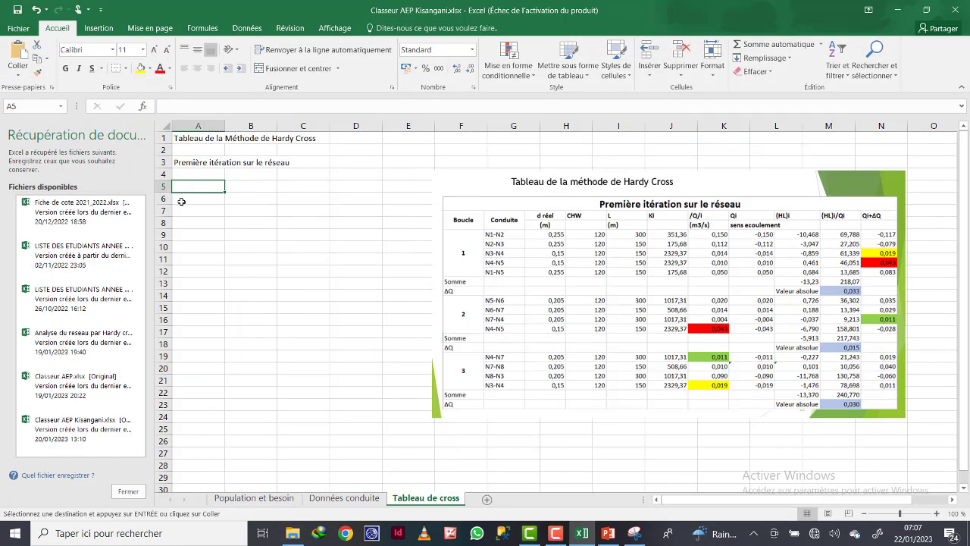
pyautogui.hotkey('ctrl', 'v')
# Reposition the reference Hardy Cross image around the pasted pipe data to compare their columns.
pyautogui.moveTo(524, 190); pyautogui.dragTo(589, 433)
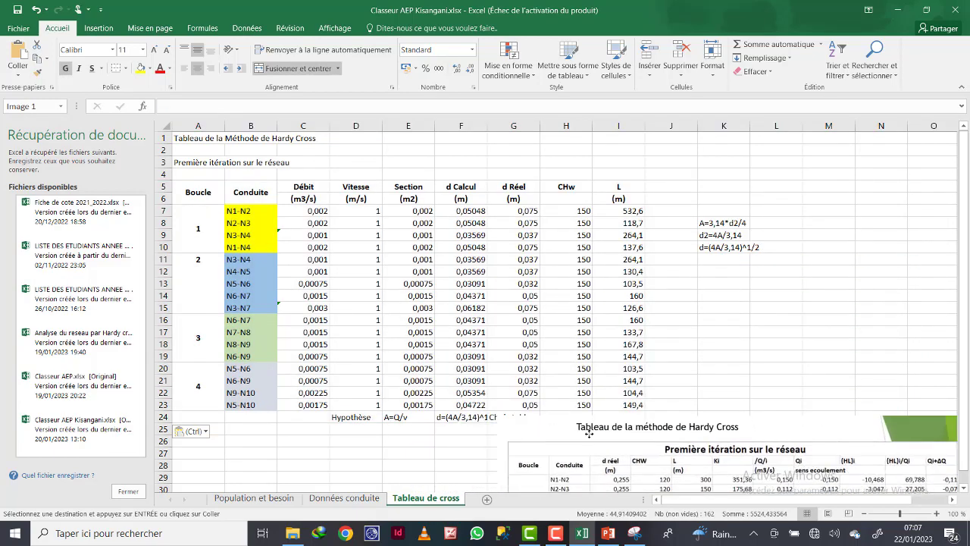
pyautogui.moveTo(652, 432); pyautogui.dragTo(815, 193)
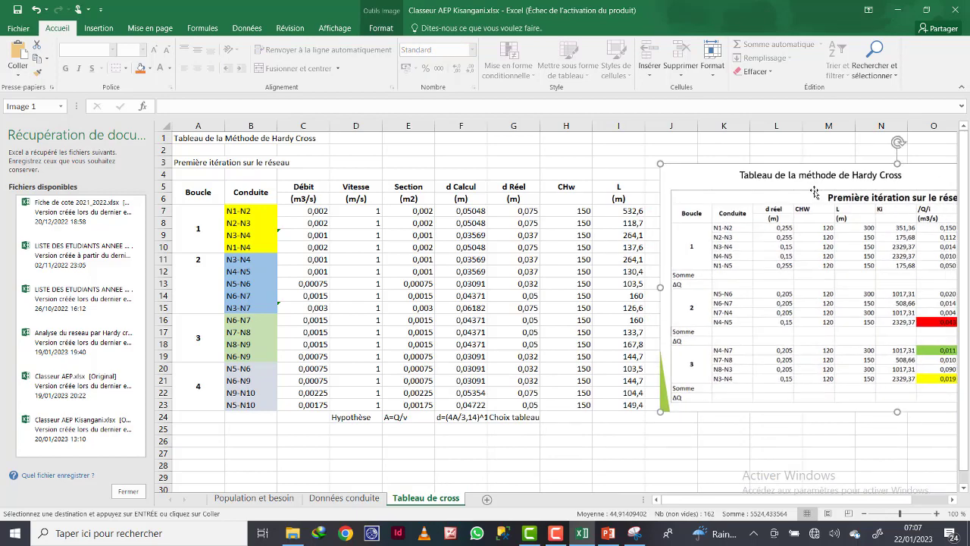
pyautogui.moveTo(751, 216); pyautogui.dragTo(568, 244)
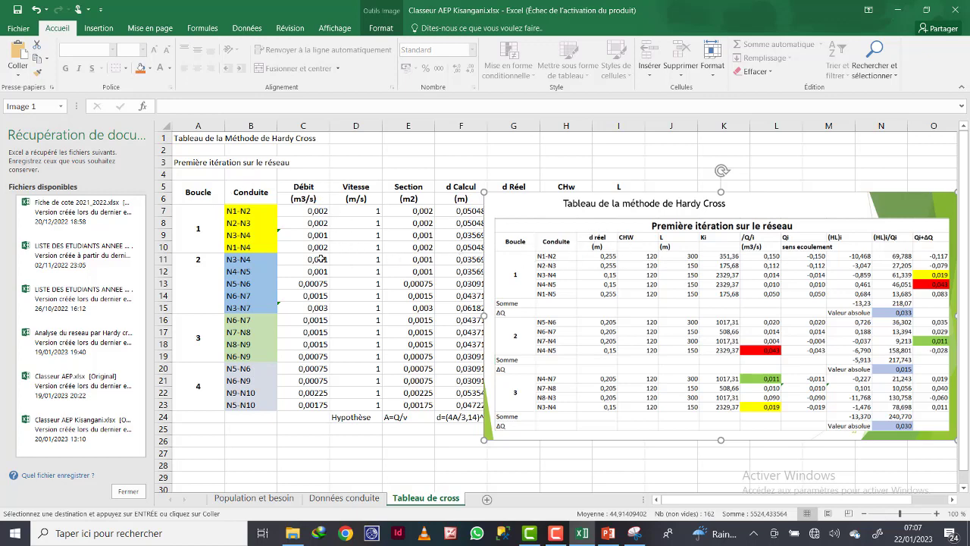
pyautogui.moveTo(553, 300); pyautogui.dragTo(523, 331)
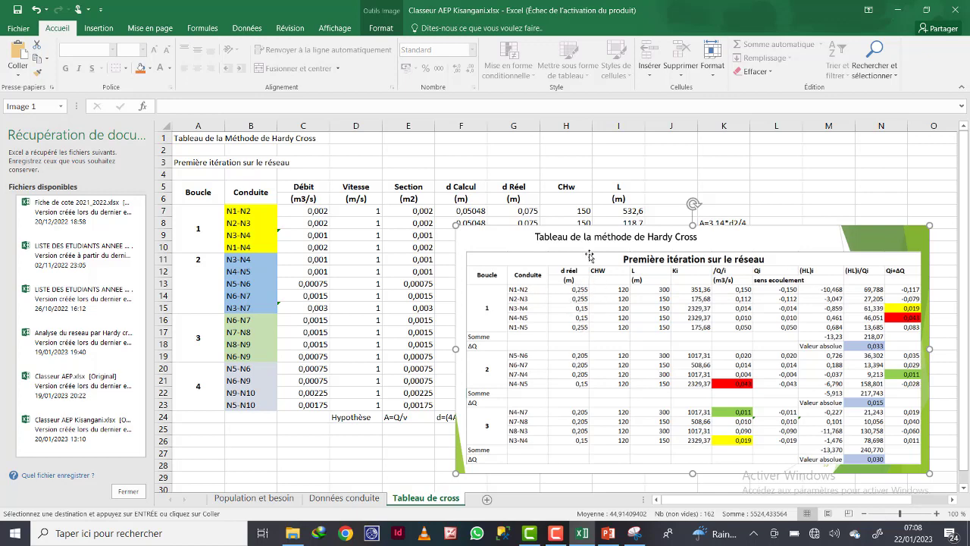
pyautogui.moveTo(589, 244)
pyautogui.mouseDown()
pyautogui.moveTo(614, 421)
pyautogui.moveTo(595, 209)
pyautogui.moveTo(595, 229)
pyautogui.mouseUp()
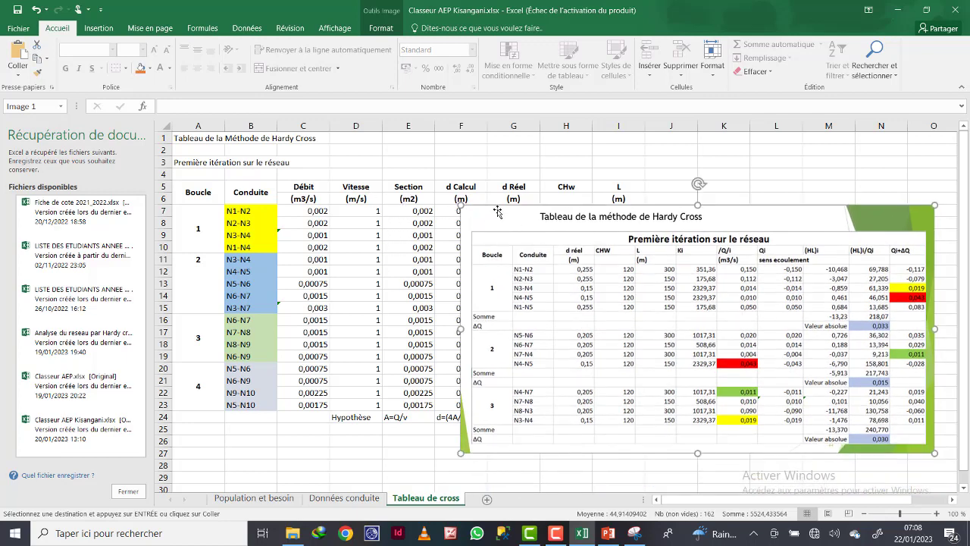
pyautogui.moveTo(498, 212); pyautogui.dragTo(515, 271)
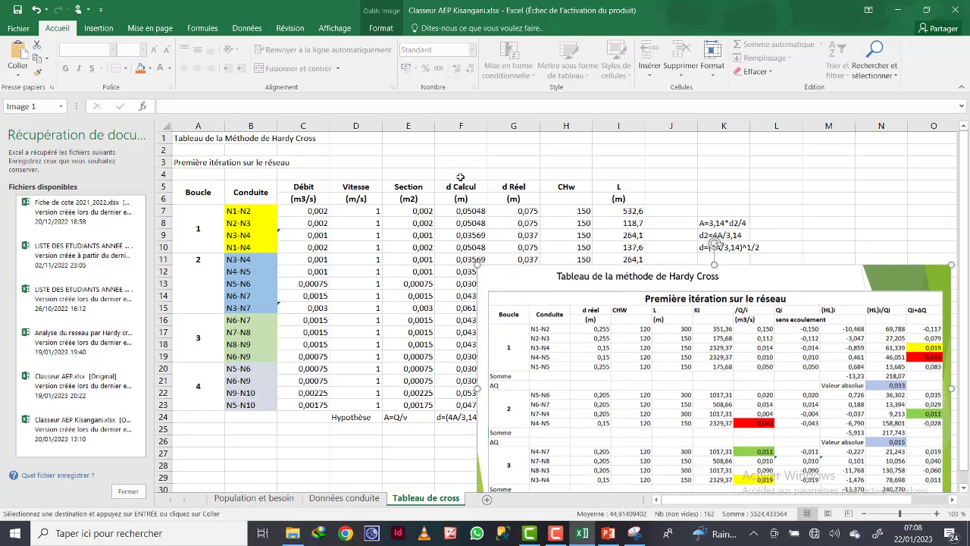
pyautogui.moveTo(559, 282); pyautogui.dragTo(468, 173)
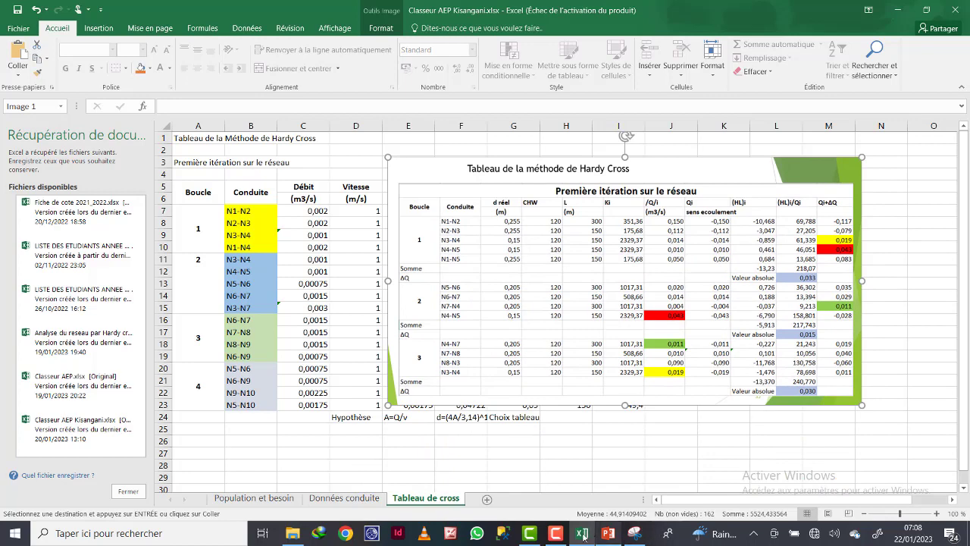
pyautogui.click(555, 533)
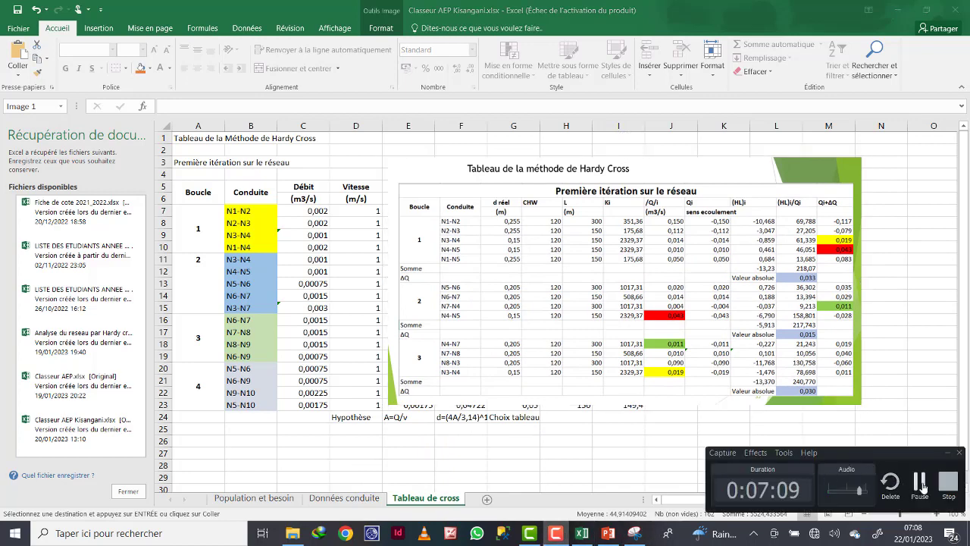
pyautogui.click(922, 485)
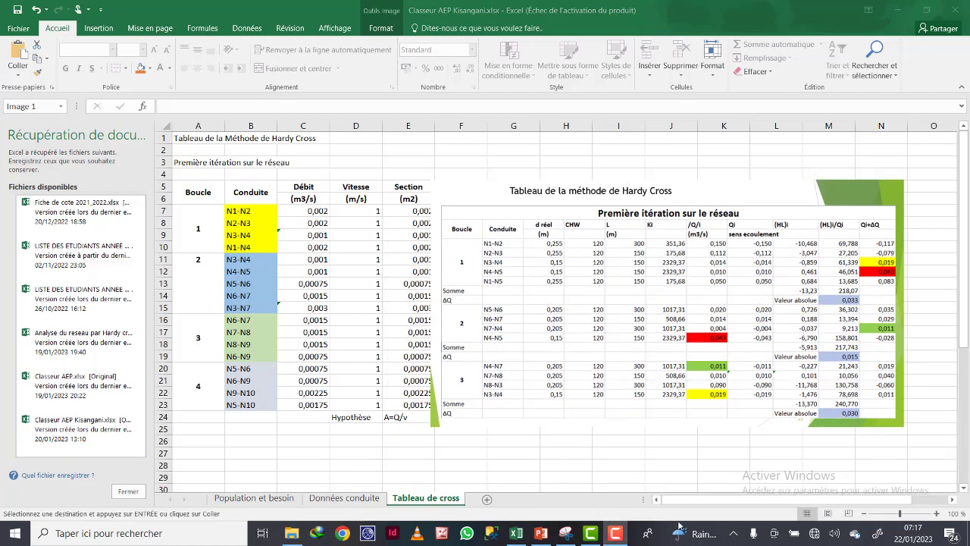
pyautogui.moveTo(616, 533)
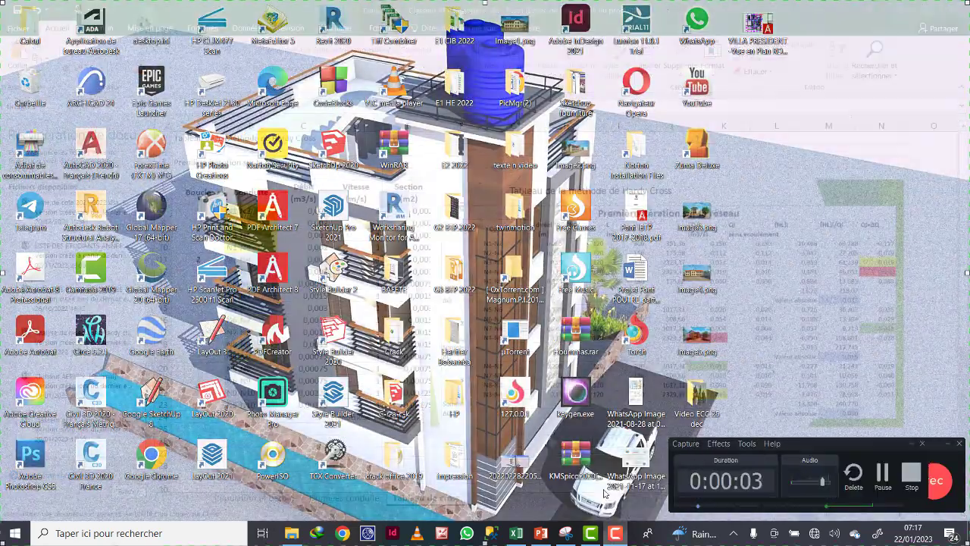
pyautogui.click(604, 494)
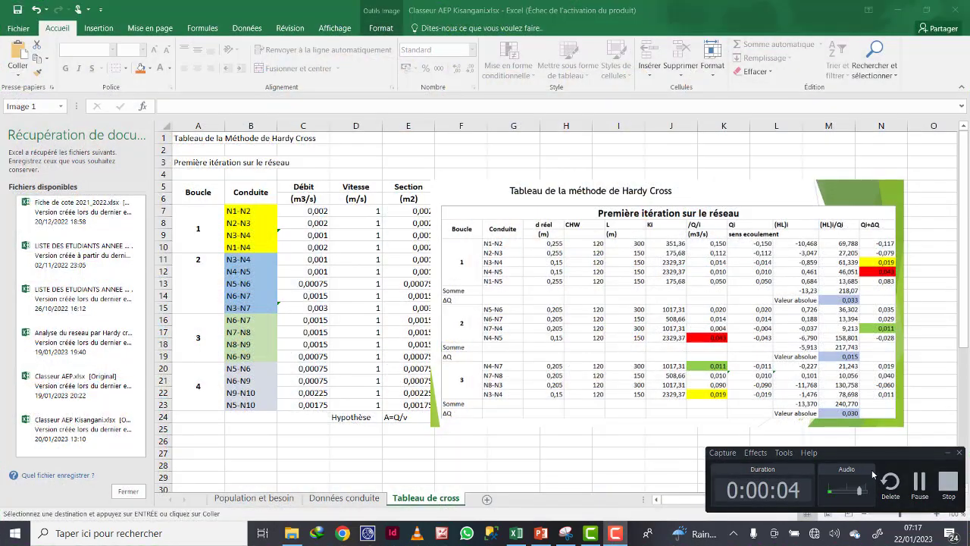
pyautogui.click(947, 453)
# Insert an empty column before the Débit column and move the reference Hardy Cross image below the pasted table.
pyautogui.moveTo(486, 208); pyautogui.dragTo(504, 371)
pyautogui.moveTo(620, 300); pyautogui.dragTo(220, 340)
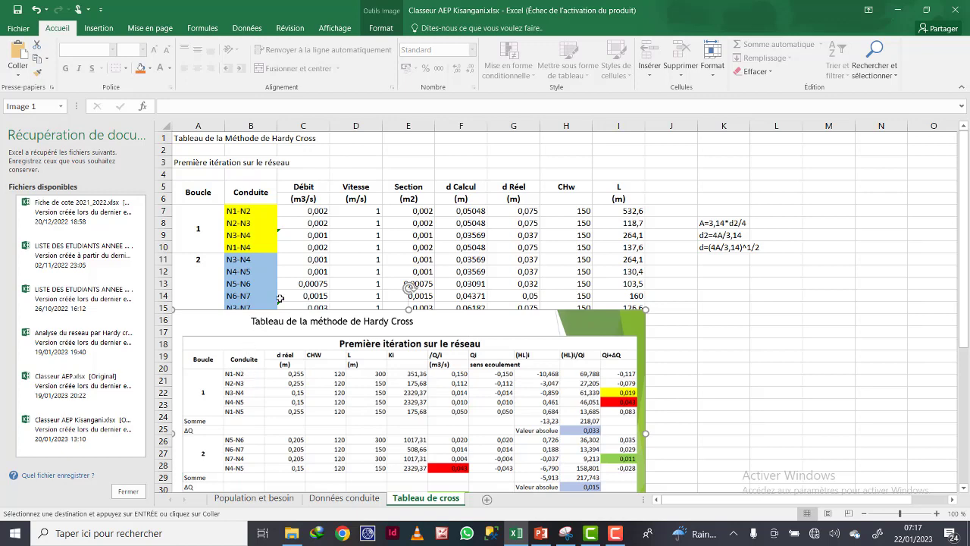
pyautogui.click(294, 127)
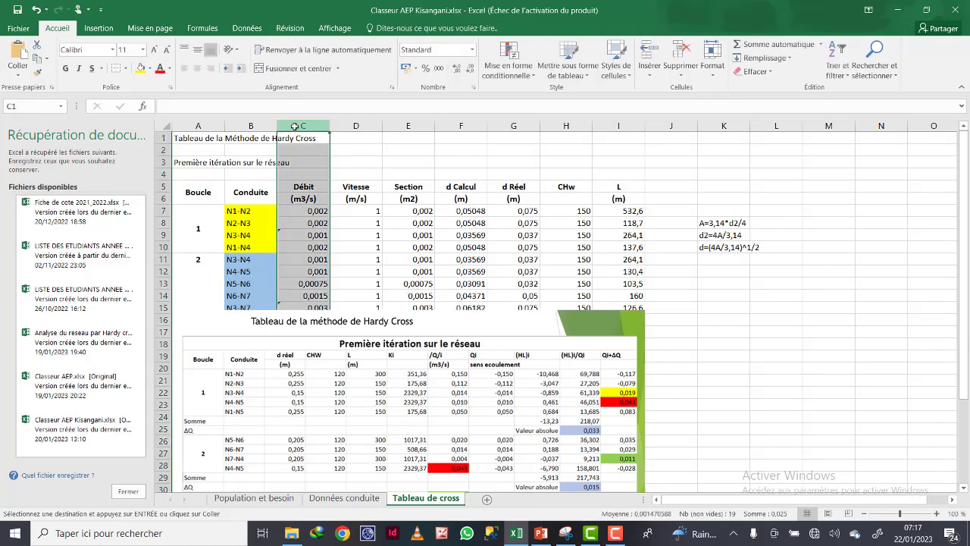
pyautogui.rightClick(294, 127)
pyautogui.click(338, 216)
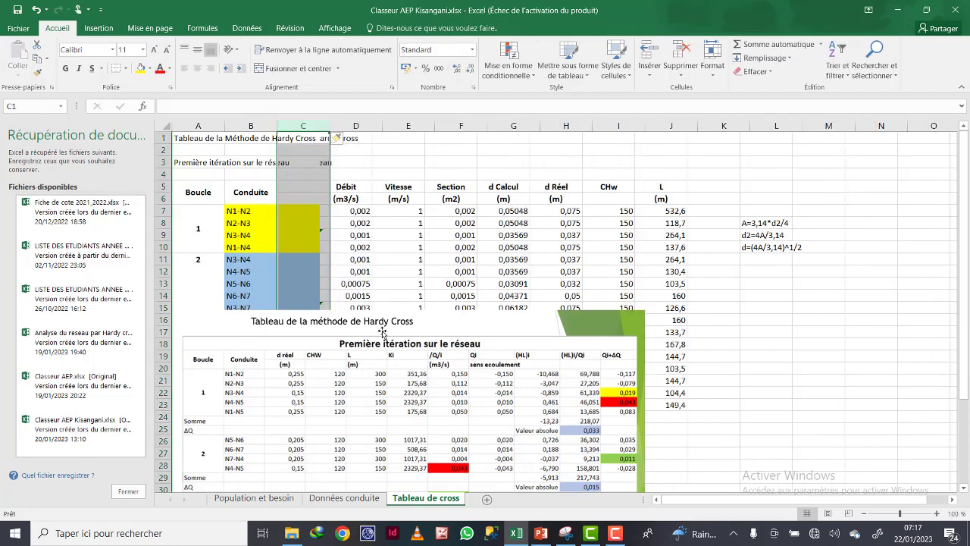
pyautogui.moveTo(478, 319); pyautogui.dragTo(505, 482)
# Move the d Réel column, headers included, from H5:H23 into the empty column at C5:C23.
pyautogui.click(568, 190)
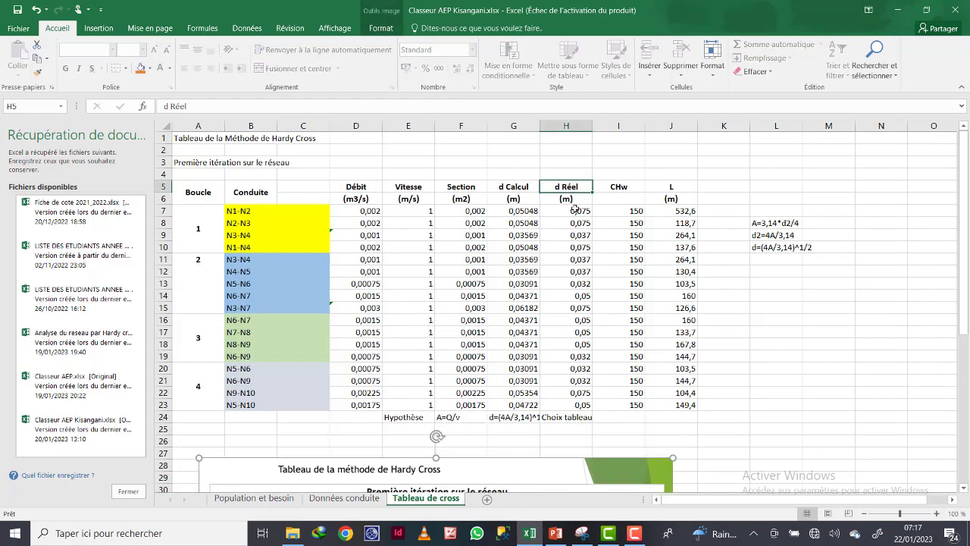
pyautogui.moveTo(575, 209); pyautogui.dragTo(568, 395)
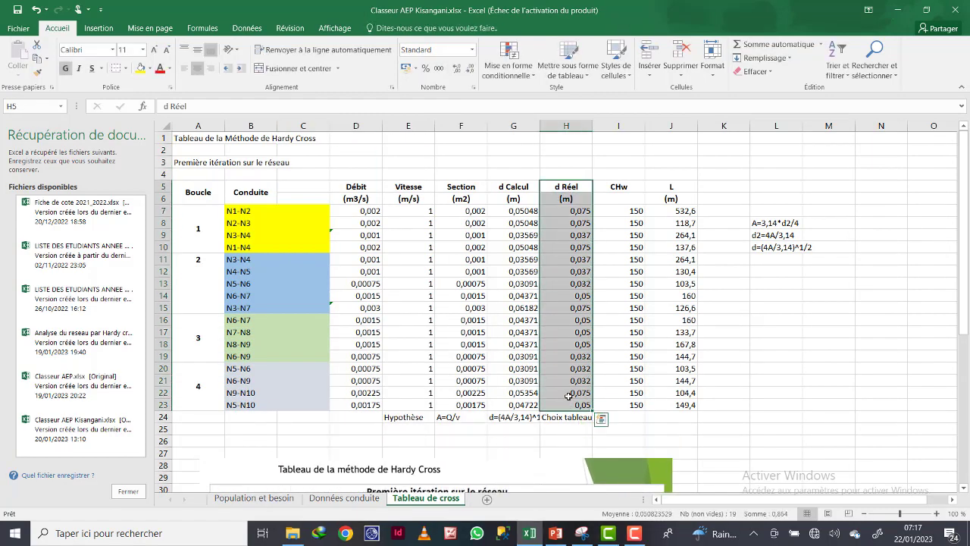
pyautogui.hotkey('ctrl', 'c')
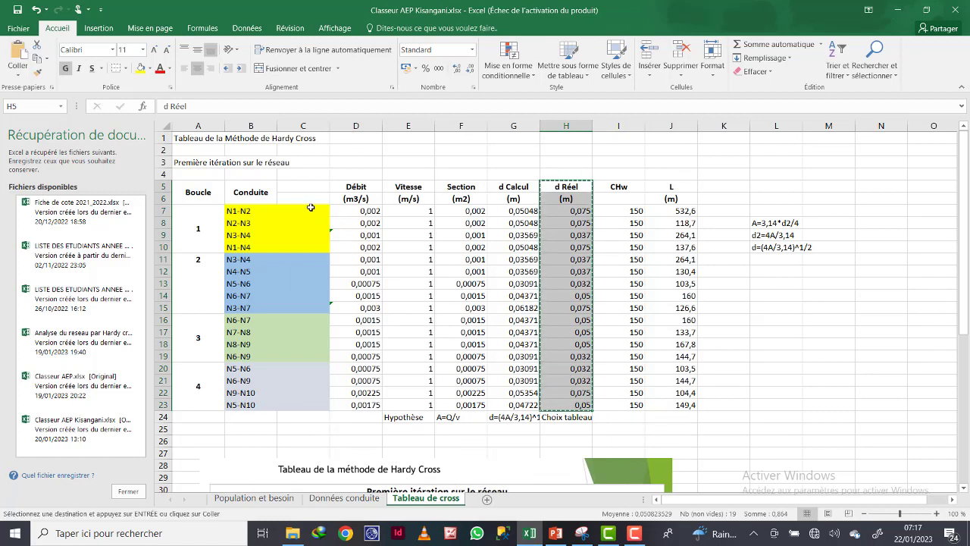
pyautogui.moveTo(308, 187); pyautogui.dragTo(308, 404)
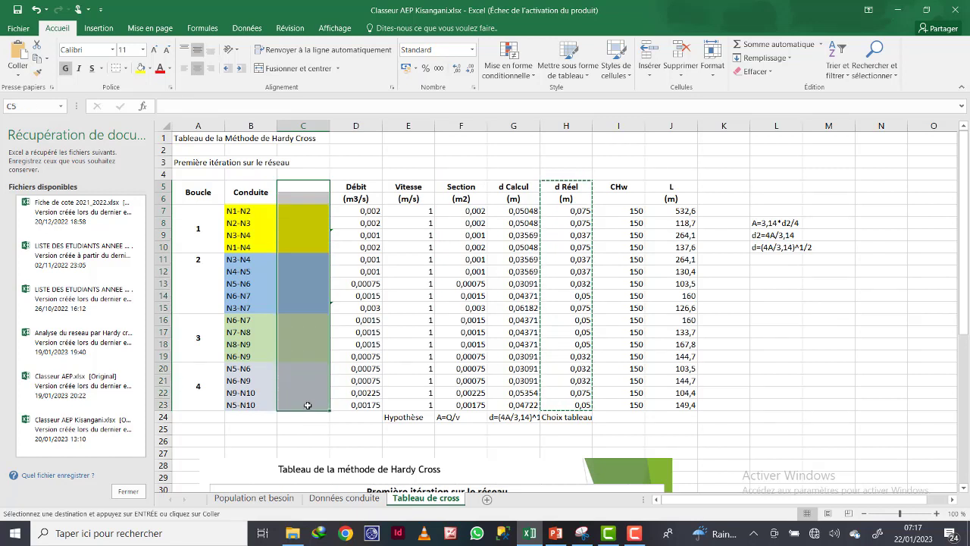
pyautogui.hotkey('ctrl', 'v')
pyautogui.press('Escape')
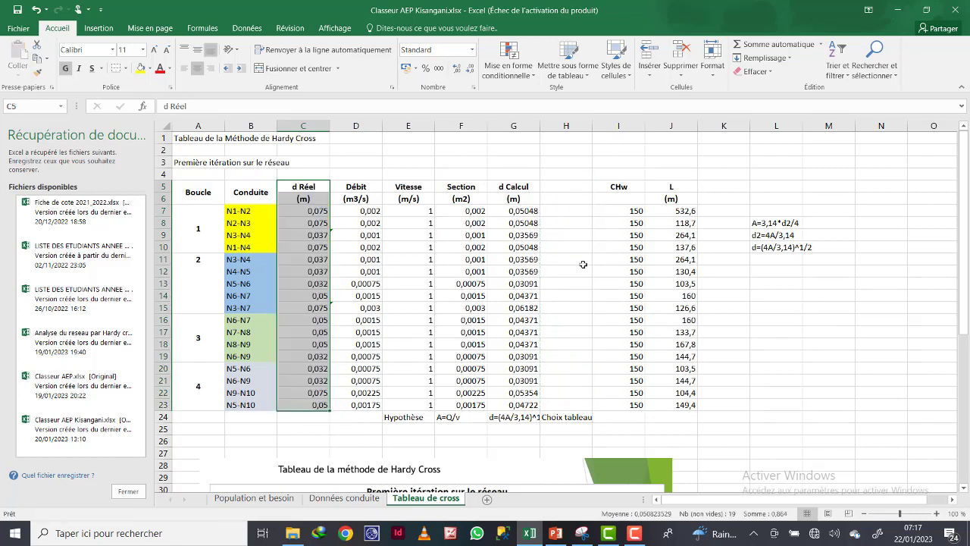
pyautogui.click(572, 182)
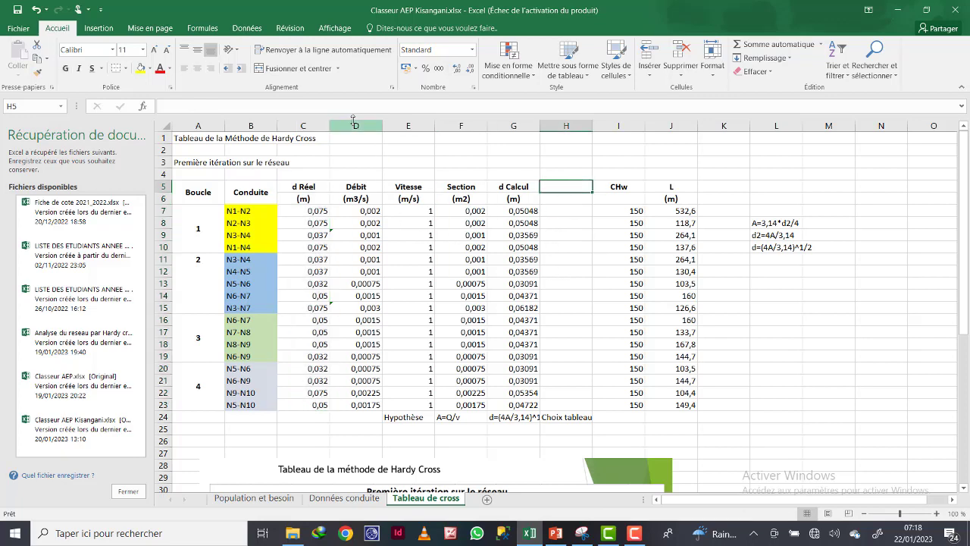
# Bring the reference image up against the table's lower edge and insert three empty columns before the Débit column.
pyautogui.moveTo(399, 469); pyautogui.dragTo(381, 392)
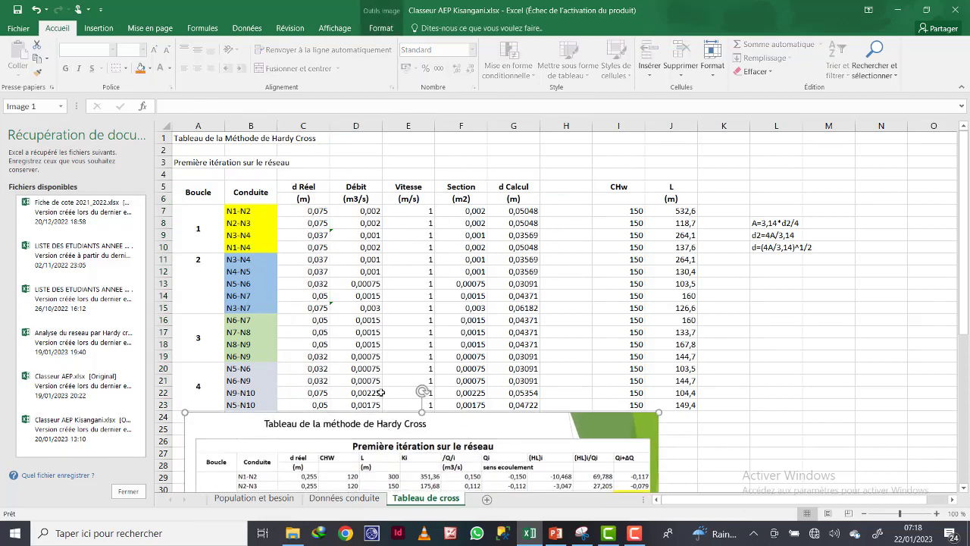
pyautogui.click(364, 122)
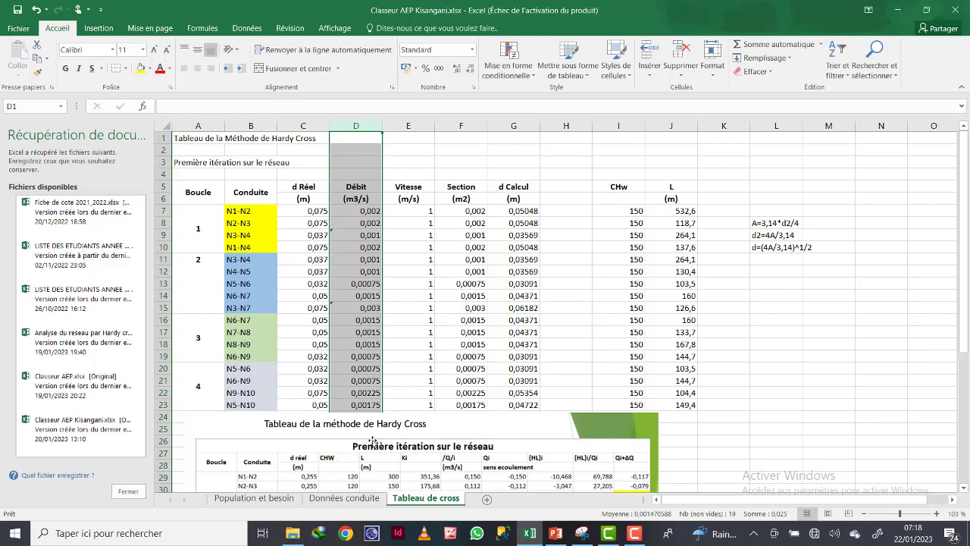
pyautogui.rightClick(356, 125)
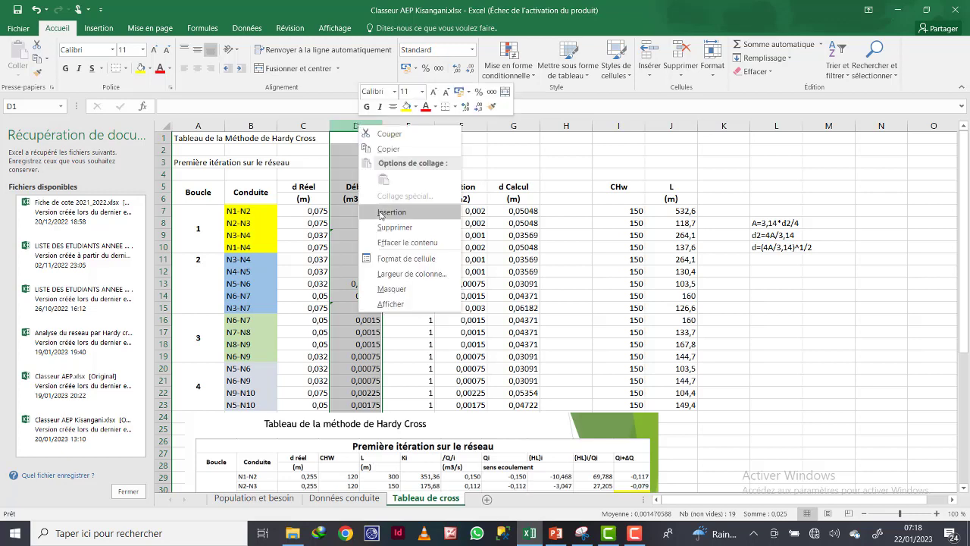
pyautogui.click(377, 214)
pyautogui.click(354, 187)
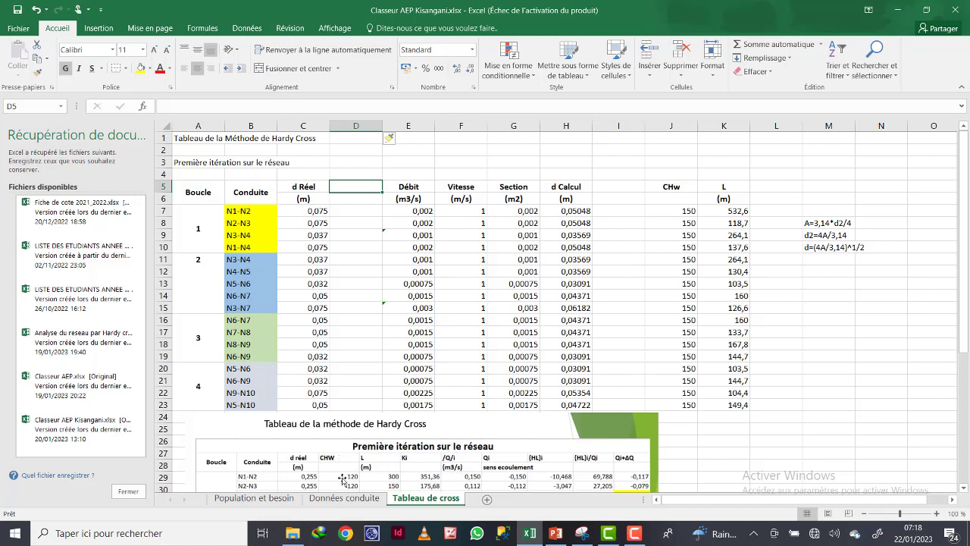
pyautogui.click(341, 124)
pyautogui.rightClick(341, 123)
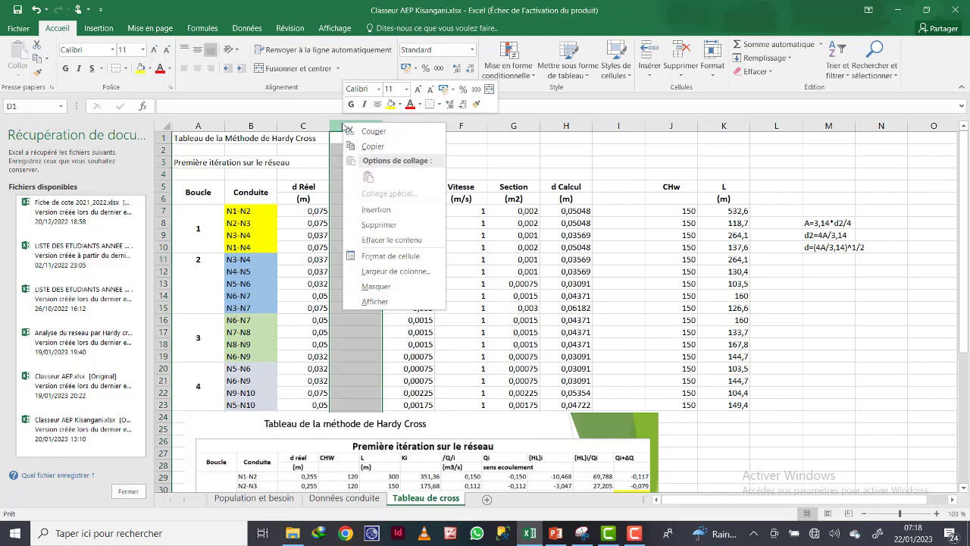
pyautogui.click(369, 210)
pyautogui.rightClick(353, 125)
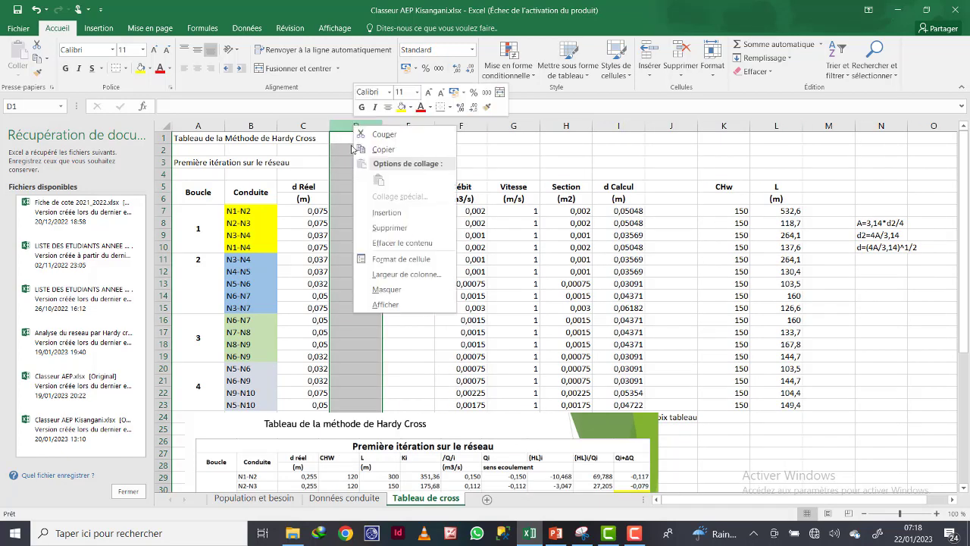
pyautogui.click(386, 212)
pyautogui.click(560, 153)
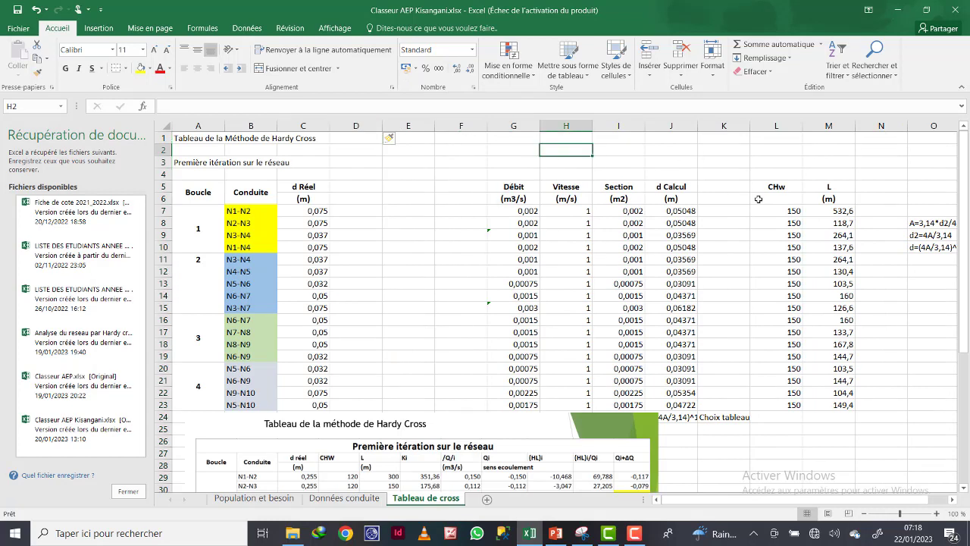
# Move the CHw column from L5:L23 to D5:D23, beside d Réel.
pyautogui.moveTo(778, 186); pyautogui.dragTo(789, 406)
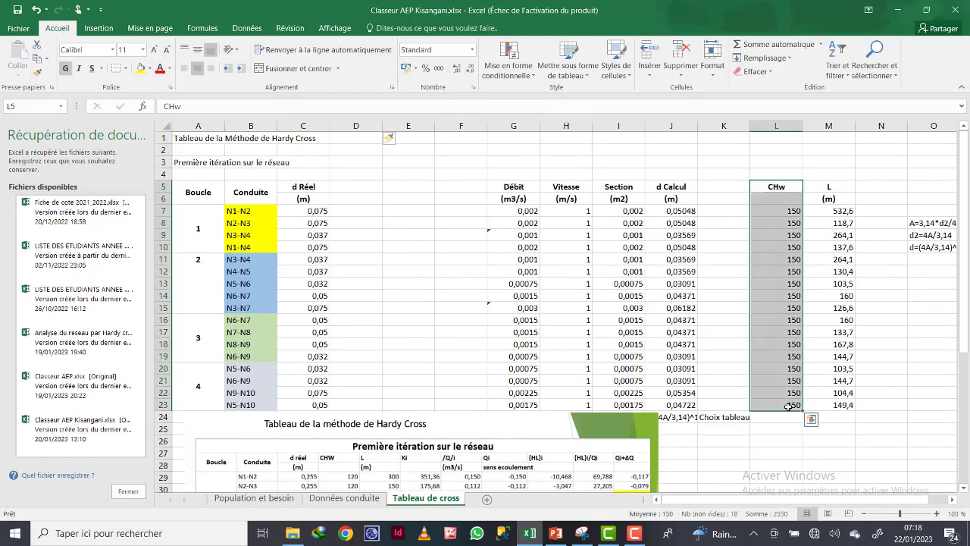
pyautogui.hotkey('ctrl', 'c')
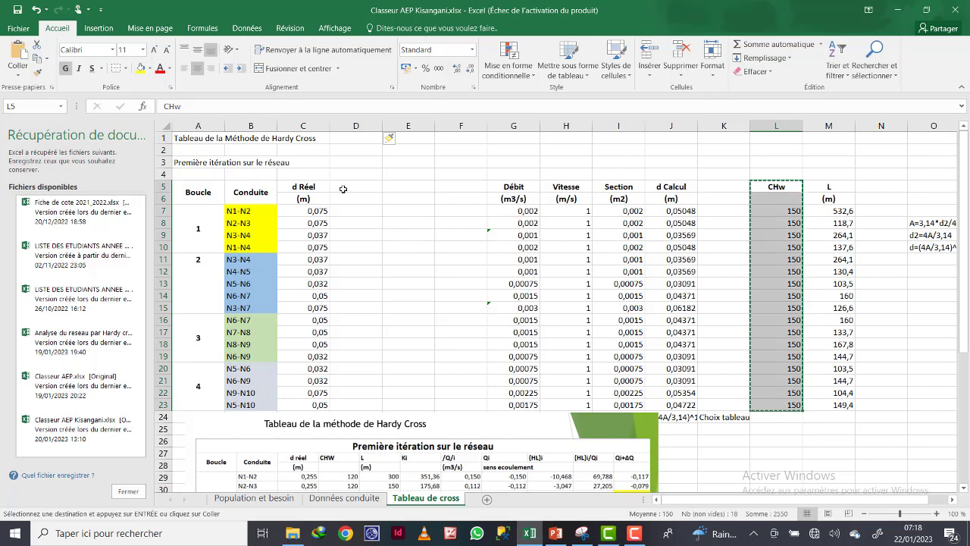
pyautogui.moveTo(334, 188); pyautogui.dragTo(349, 404)
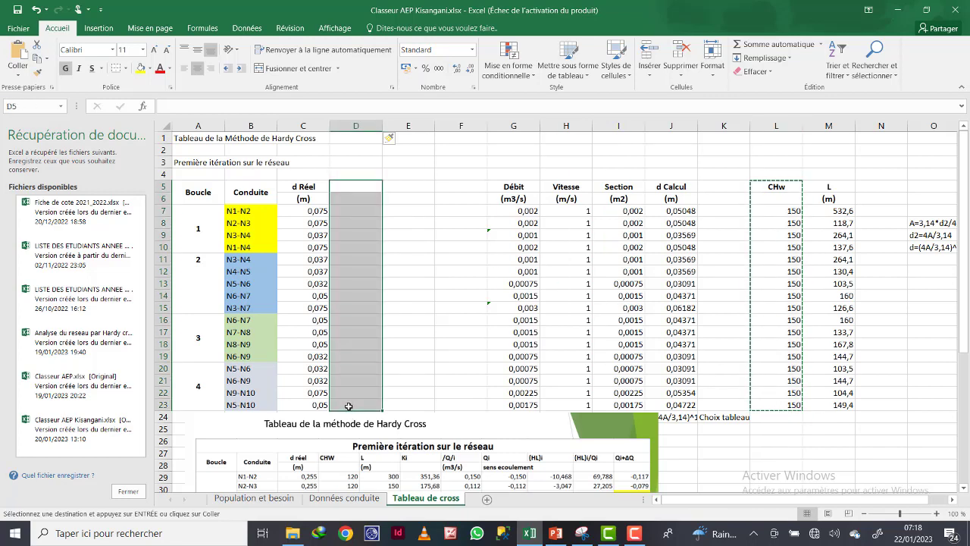
pyautogui.hotkey('ctrl', 'v')
pyautogui.click(389, 419)
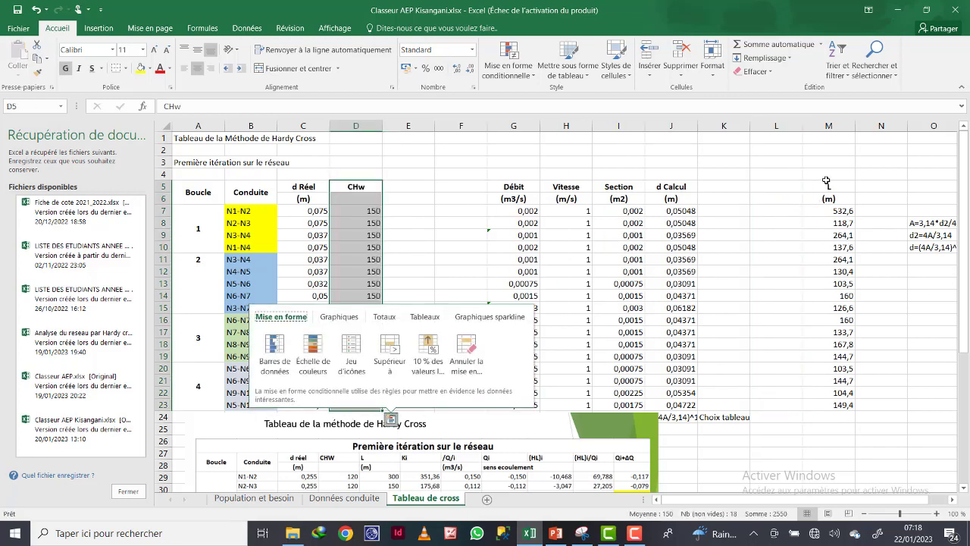
# Move the L (m) column from M5:M23 to E5:E23, beside CHw.
pyautogui.moveTo(820, 189); pyautogui.dragTo(837, 404)
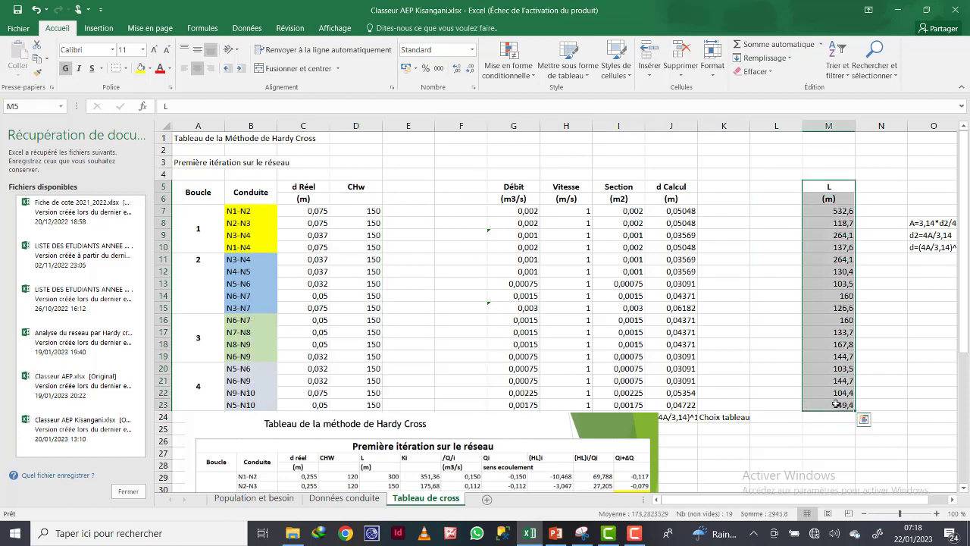
pyautogui.hotkey('ctrl', 'x')
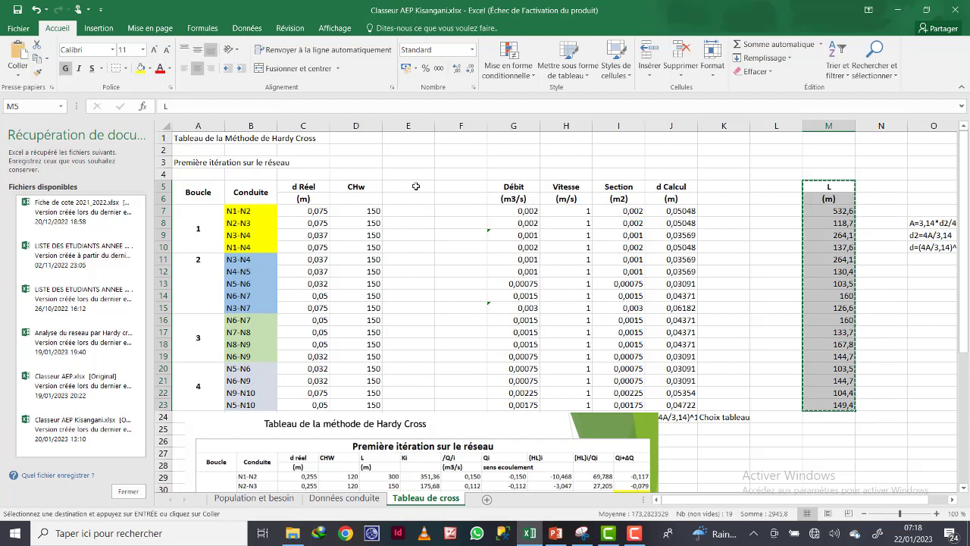
pyautogui.moveTo(416, 185); pyautogui.dragTo(437, 410)
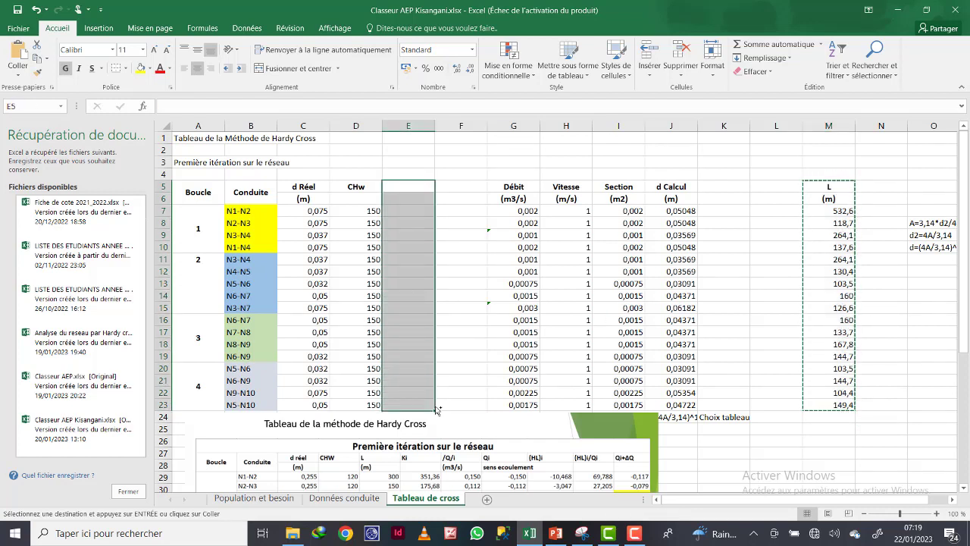
pyautogui.hotkey('ctrl', 'v')
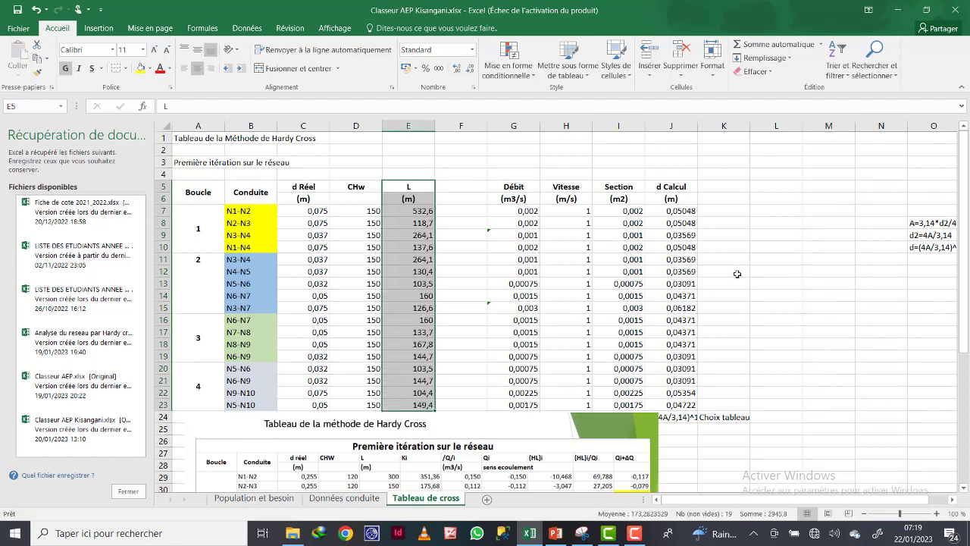
pyautogui.click(768, 269)
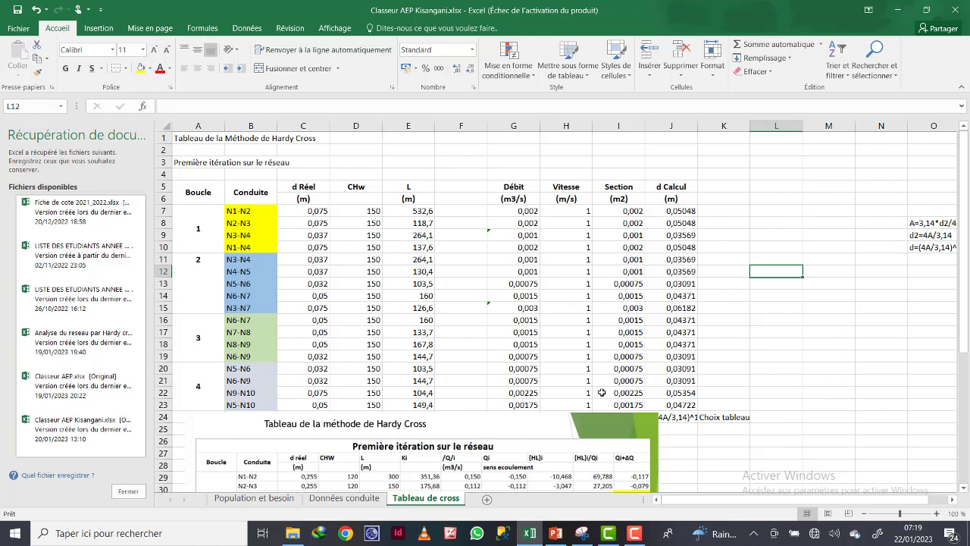
# Enter the header Ki in F5 and rename the Débit header in G5 as /Q/.
pyautogui.click(460, 186)
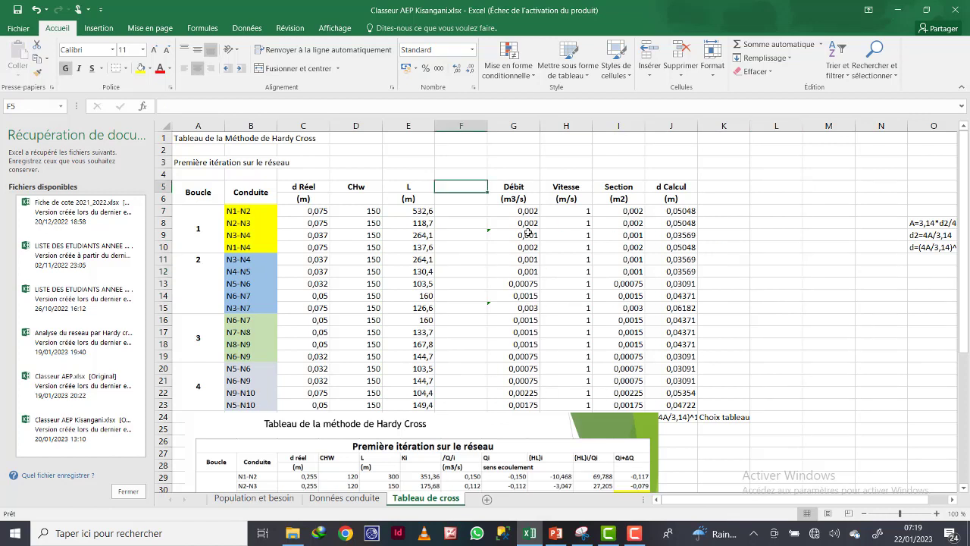
pyautogui.write('Ki')
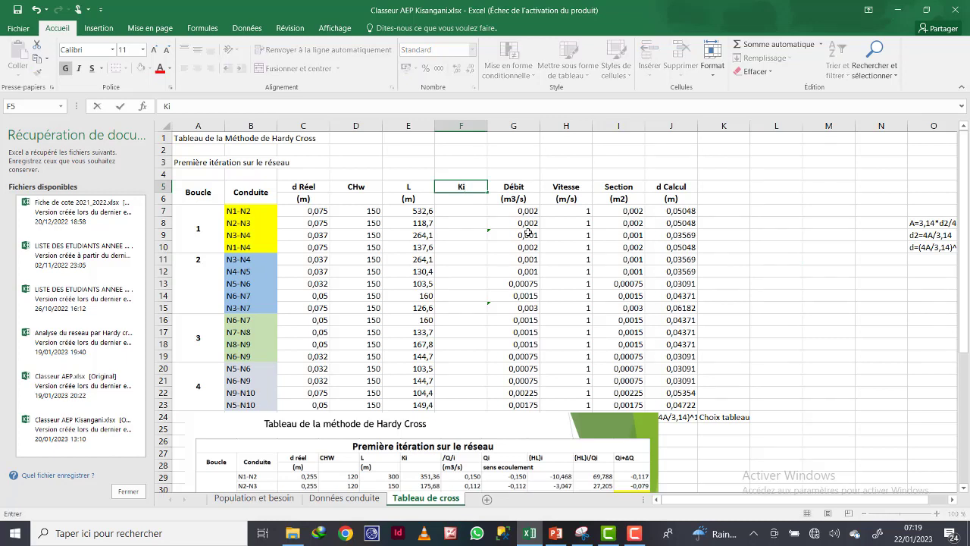
pyautogui.click(523, 189)
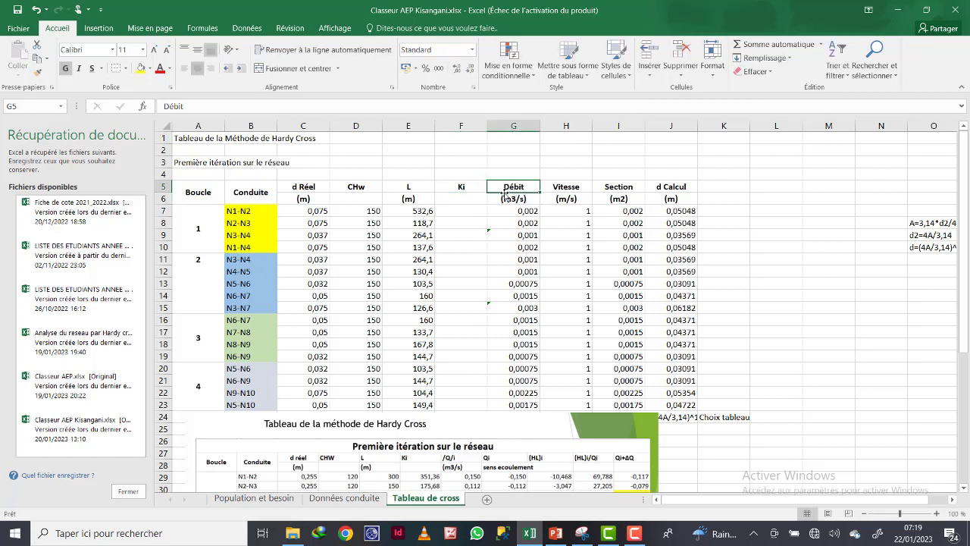
pyautogui.doubleClick(507, 185)
pyautogui.doubleClick(530, 186)
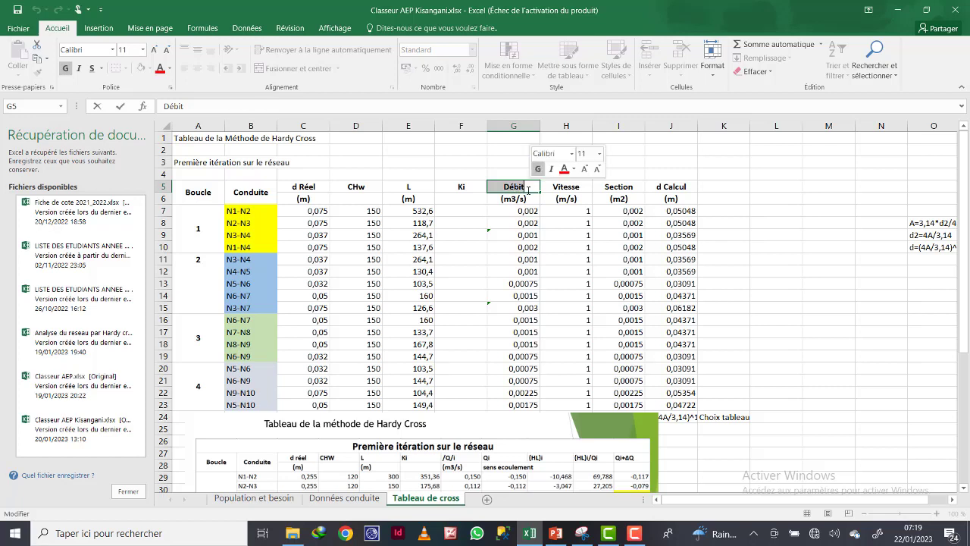
pyautogui.write('Q')
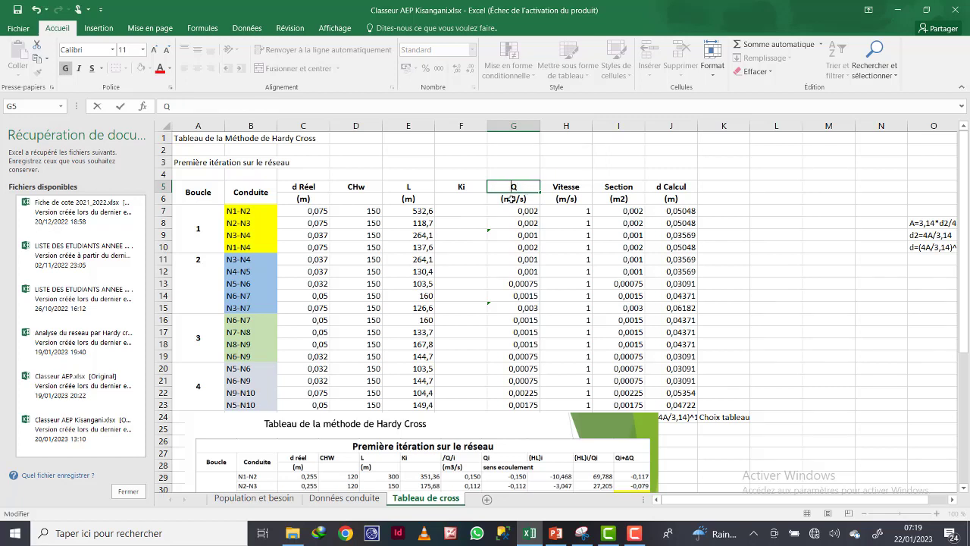
pyautogui.press('Home')
pyautogui.write('/')
pyautogui.press('End')
pyautogui.write('/')
pyautogui.click(564, 187)
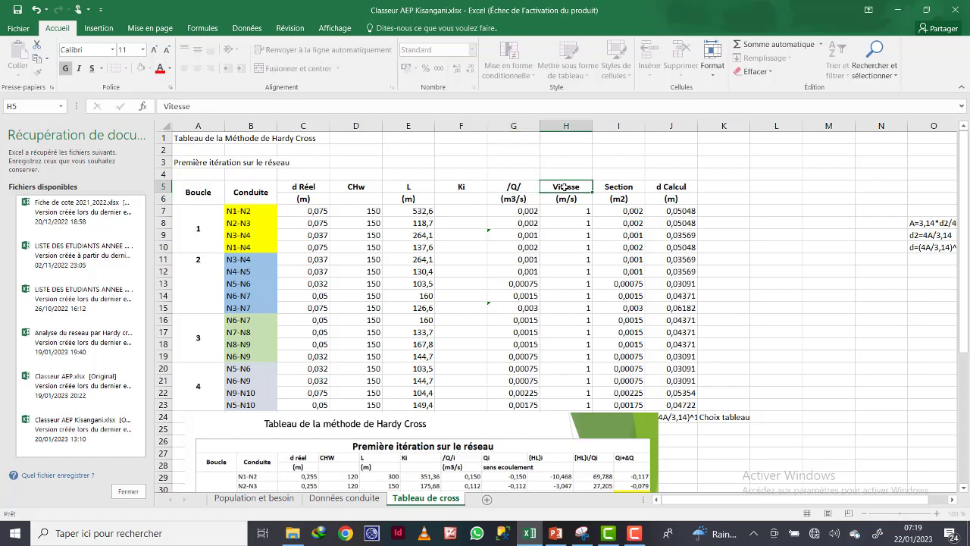
# Clear the Vitesse, Section and d Calcul columns in H5:J23.
pyautogui.moveTo(564, 187); pyautogui.dragTo(670, 405)
pyautogui.press('Delete')
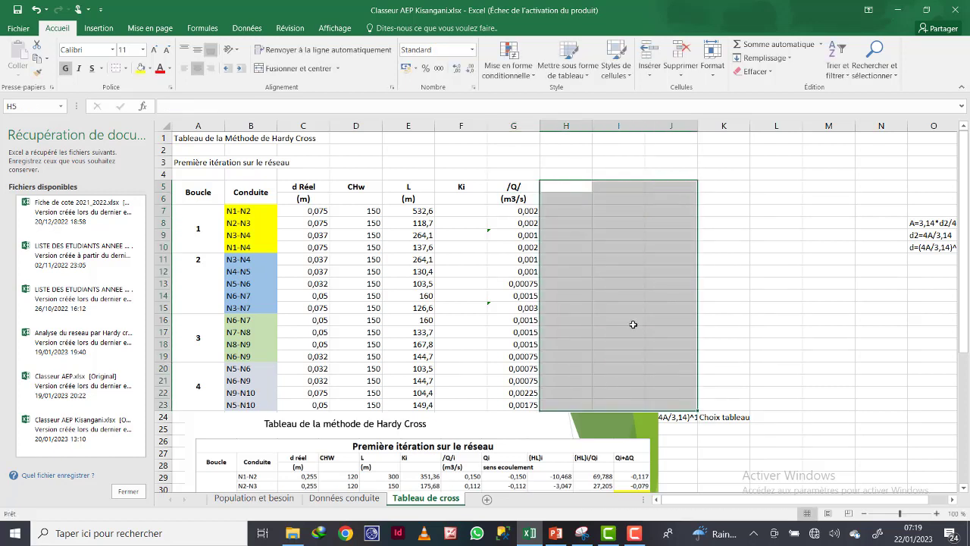
pyautogui.click(565, 187)
# Move the reference image up over the table's lower rows and enter the headers Qi in H5 and Sens ecoul in H6.
pyautogui.click(482, 439)
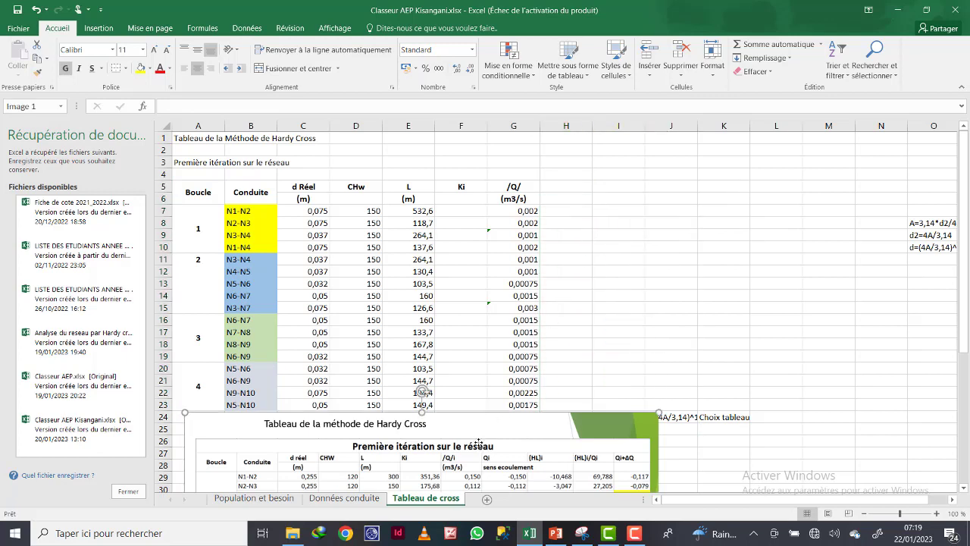
pyautogui.moveTo(483, 439); pyautogui.dragTo(518, 306)
pyautogui.click(568, 189)
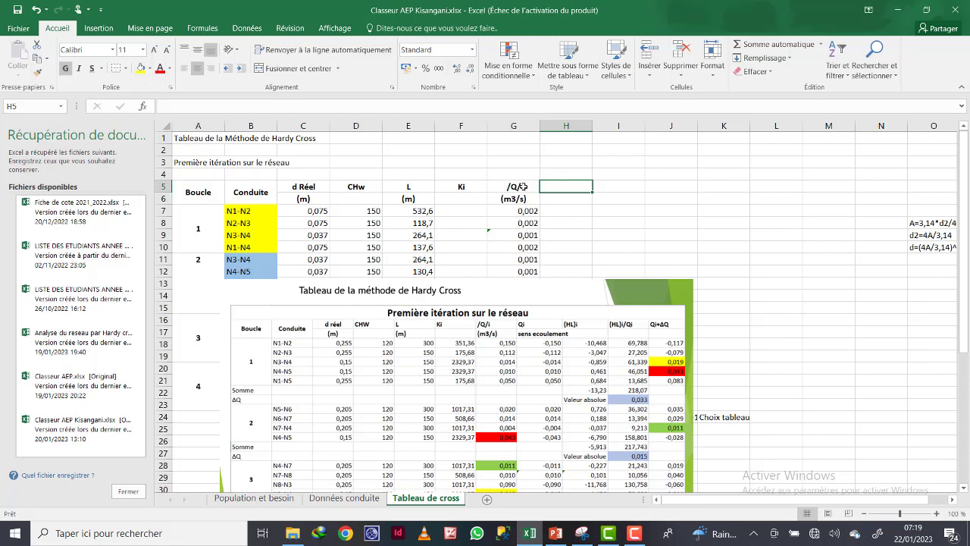
pyautogui.write('Qi')
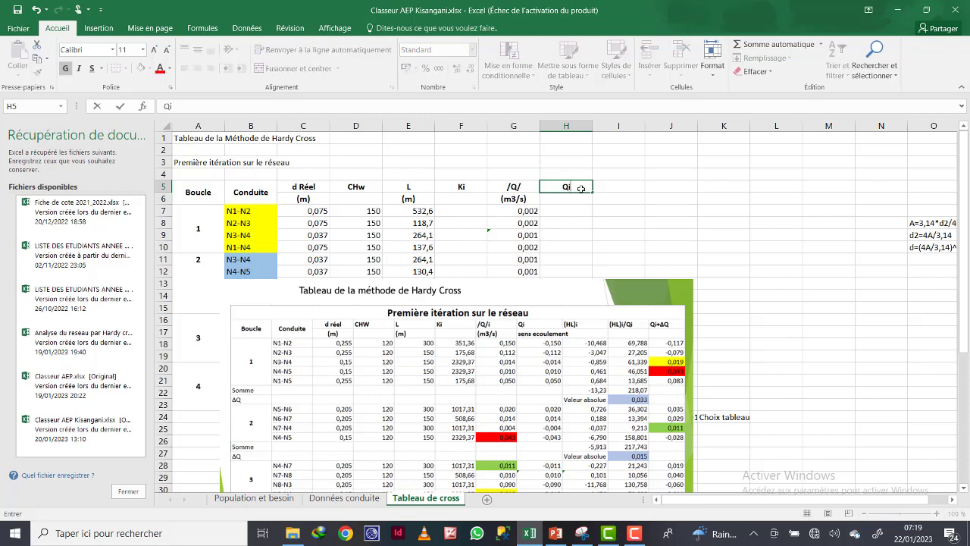
pyautogui.press('Tab')
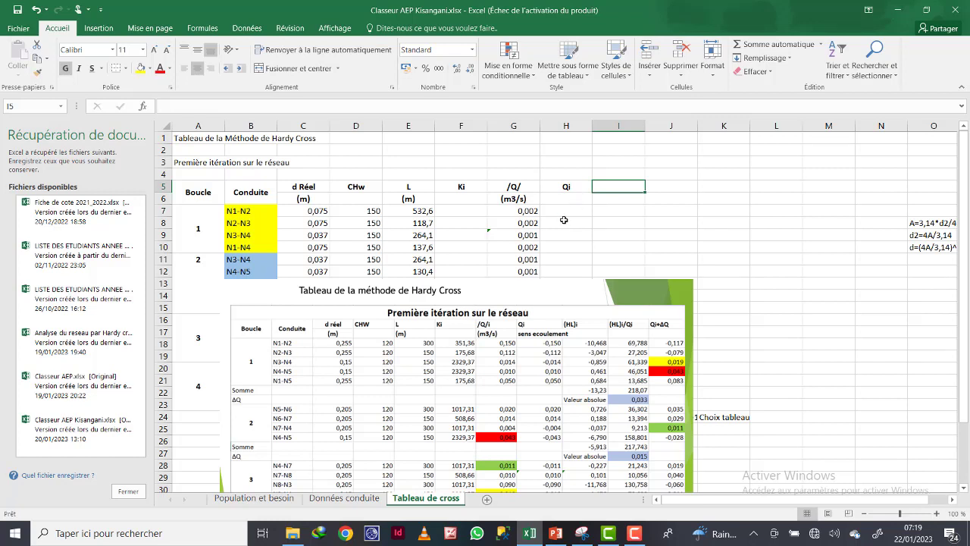
pyautogui.click(565, 203)
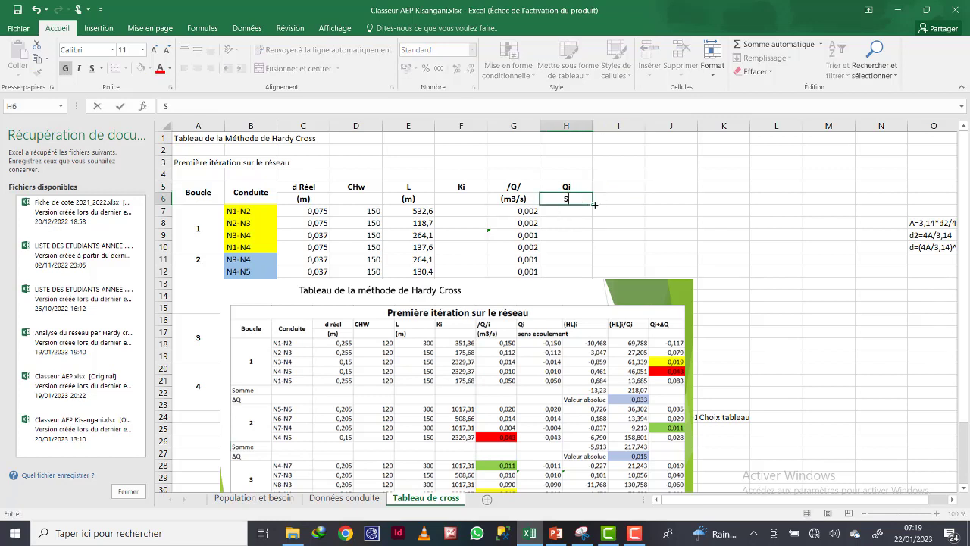
pyautogui.write('Sens ecoul')
pyautogui.click(595, 205)
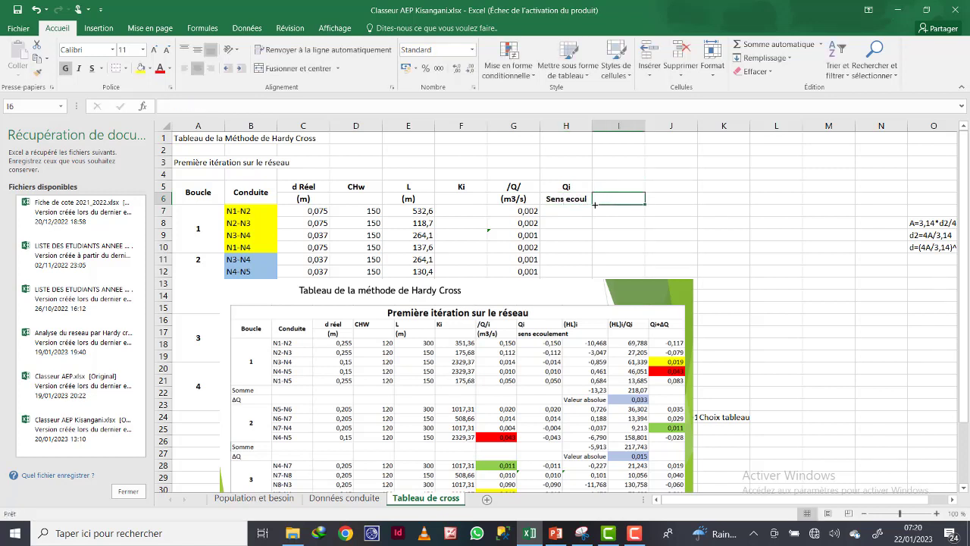
# Enter the column headers (HL)i in I5 and (HL)i/Qi in J5.
pyautogui.press('Up')
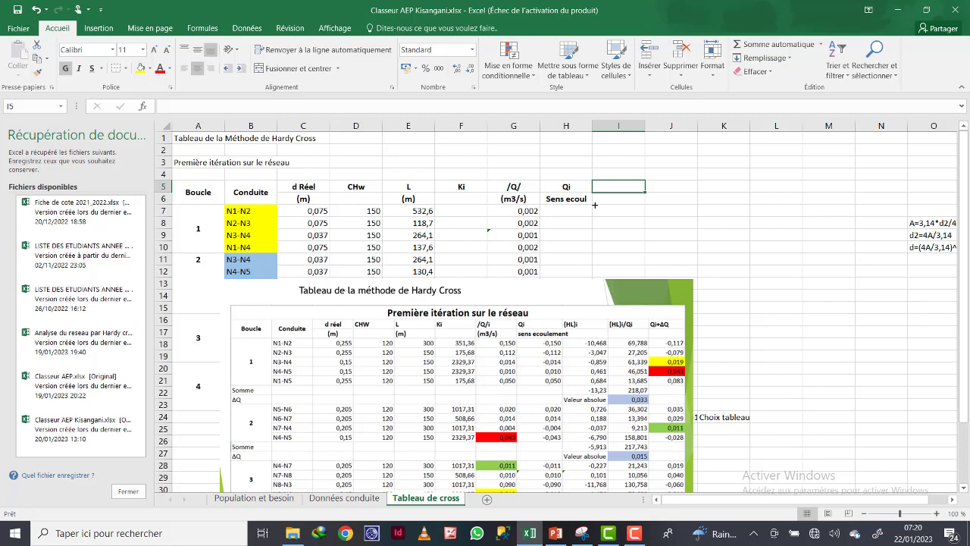
pyautogui.write('(')
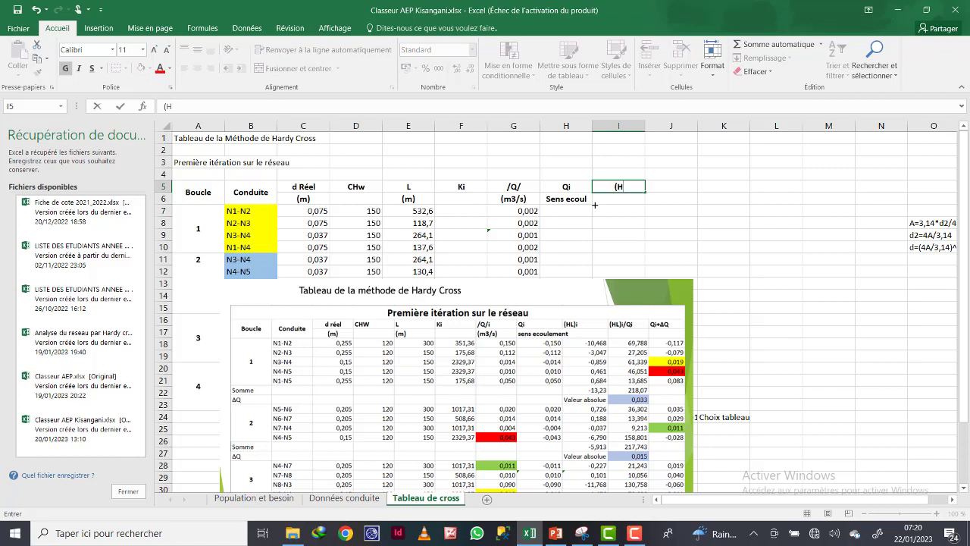
pyautogui.write('HL)i')
pyautogui.press('Tab')
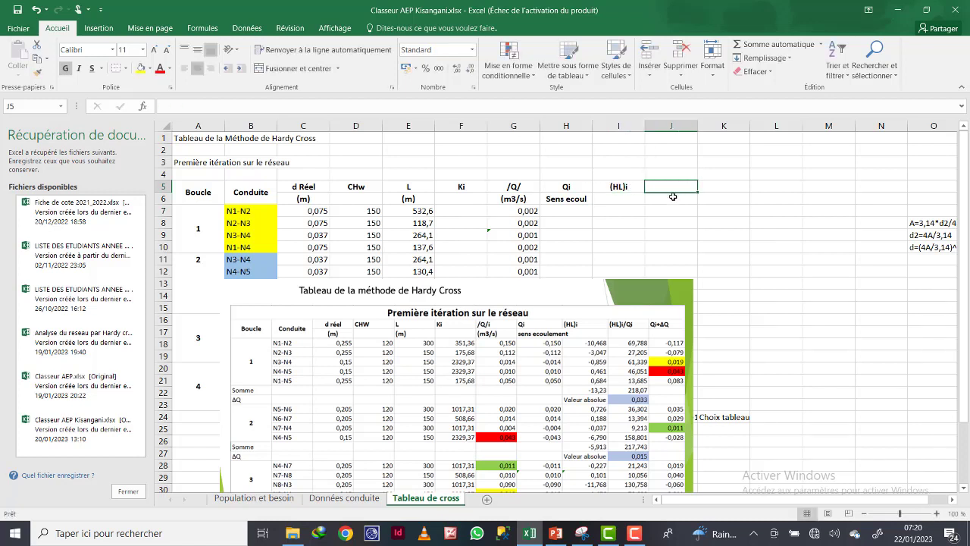
pyautogui.write('(')
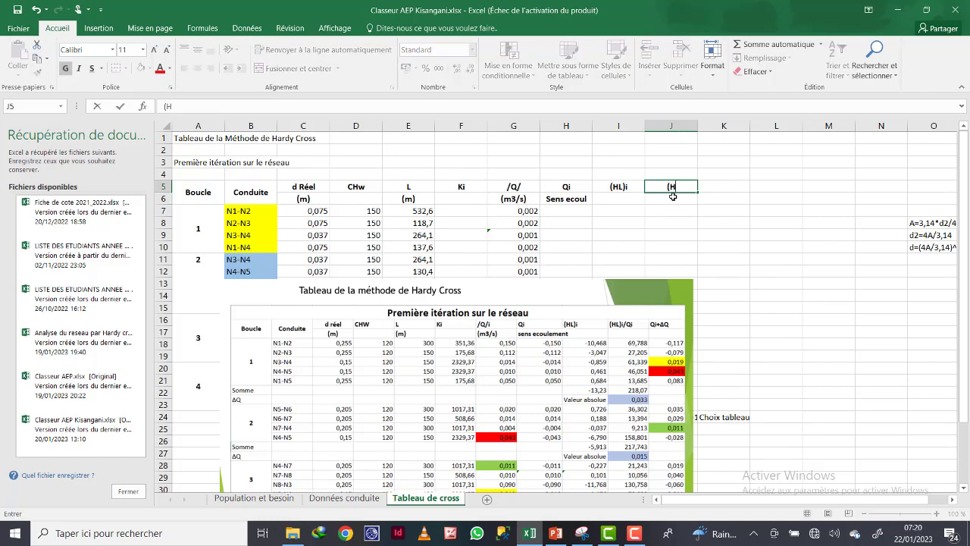
pyautogui.write('HL)i/Qi')
pyautogui.press('Tab')
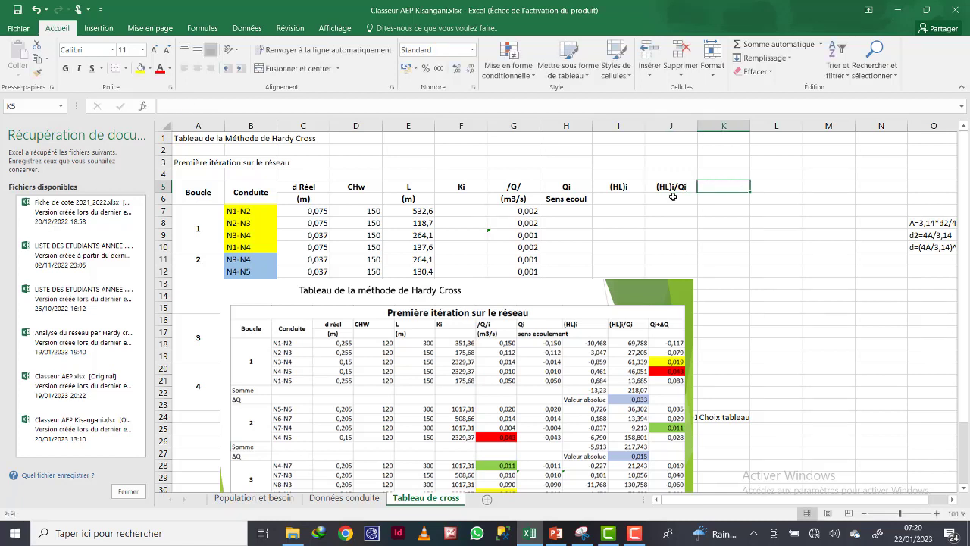
# Enter the header Qi+ΔQ in K5, inserting the Greek capital delta as a special character.
pyautogui.write('Qi+')
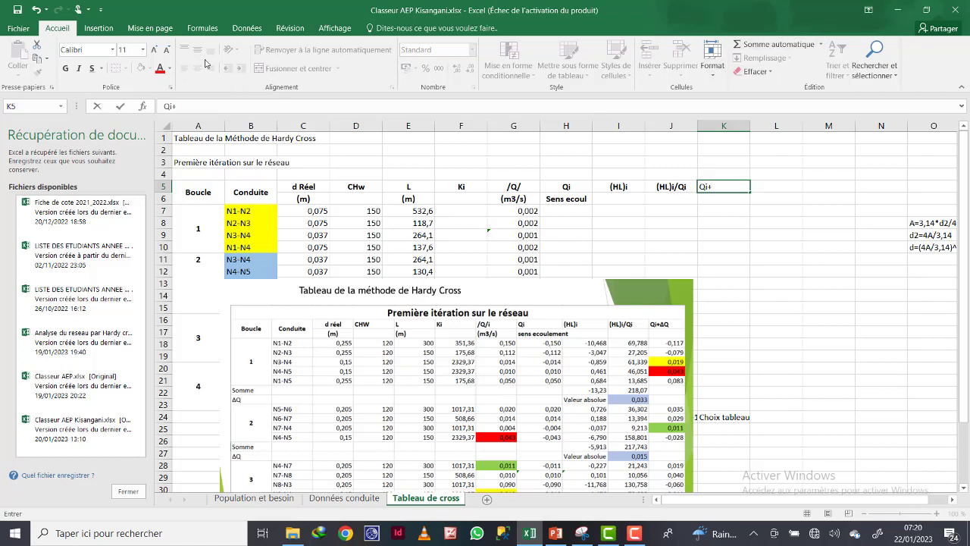
pyautogui.click(106, 30)
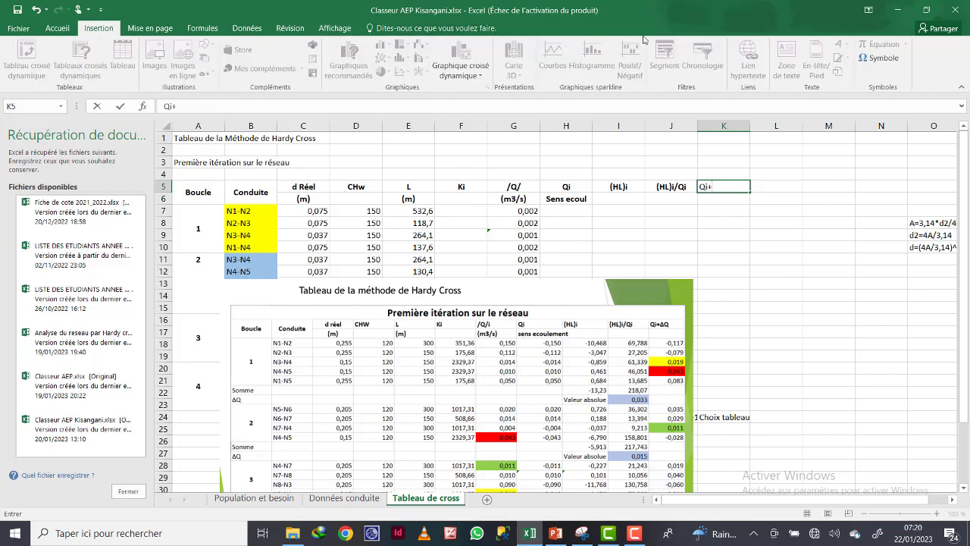
pyautogui.click(880, 60)
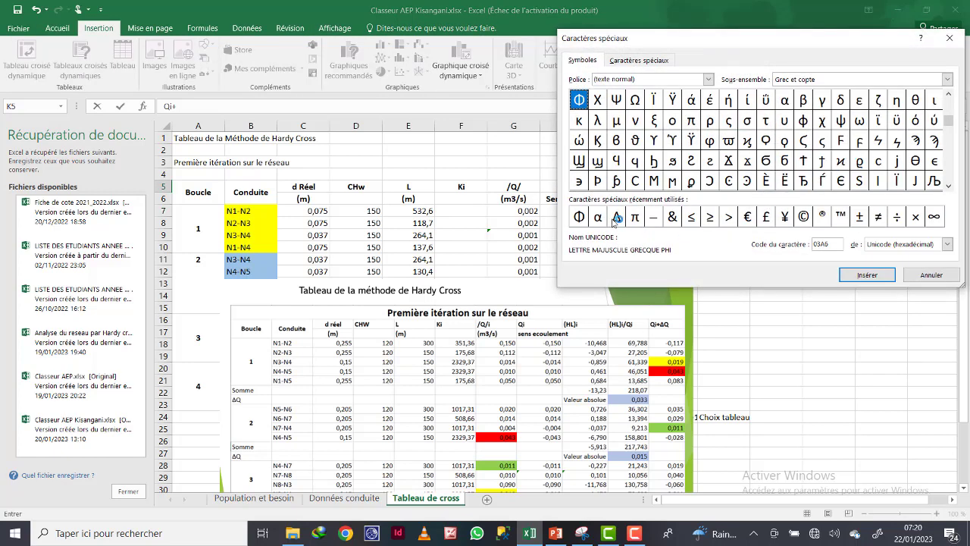
pyautogui.click(616, 218)
pyautogui.click(866, 275)
pyautogui.click(931, 275)
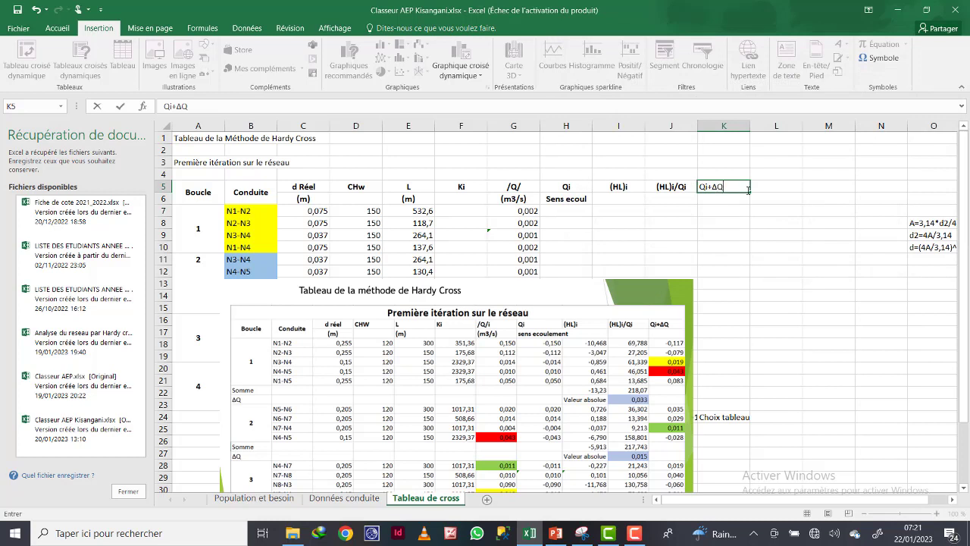
pyautogui.click(763, 235)
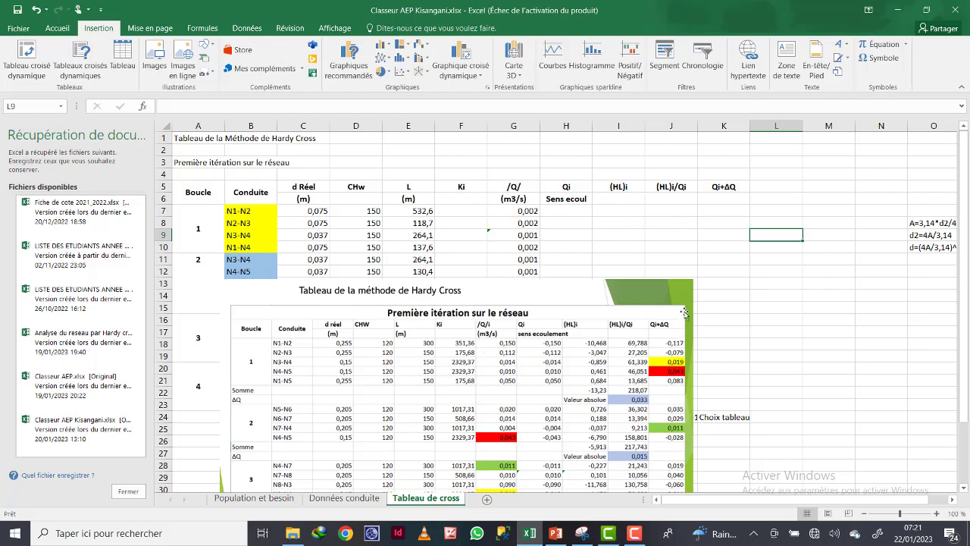
# Move the reference image off the pipe table so it starts around column H, row 17.
pyautogui.moveTo(368, 306); pyautogui.dragTo(654, 162)
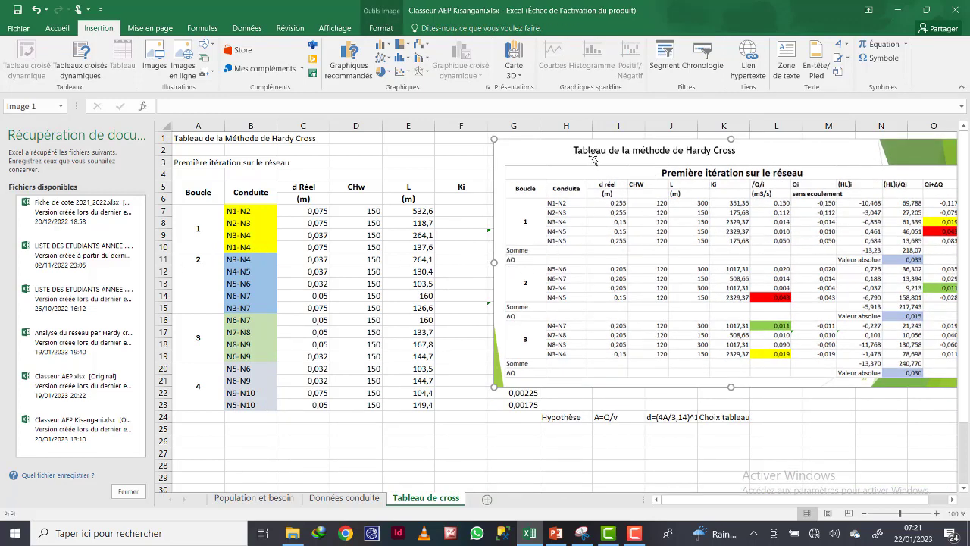
pyautogui.moveTo(576, 230); pyautogui.dragTo(507, 225)
pyautogui.hotkey('ctrl', 'z')
pyautogui.moveTo(633, 166); pyautogui.dragTo(703, 362)
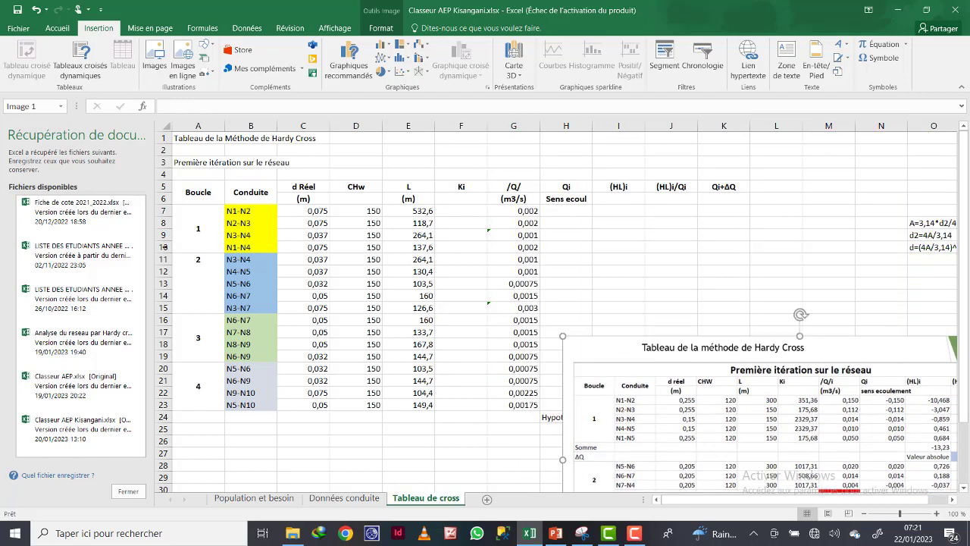
# Insert two blank rows at row 11, between the pipes of loop 1 and loop 2.
pyautogui.rightClick(163, 259)
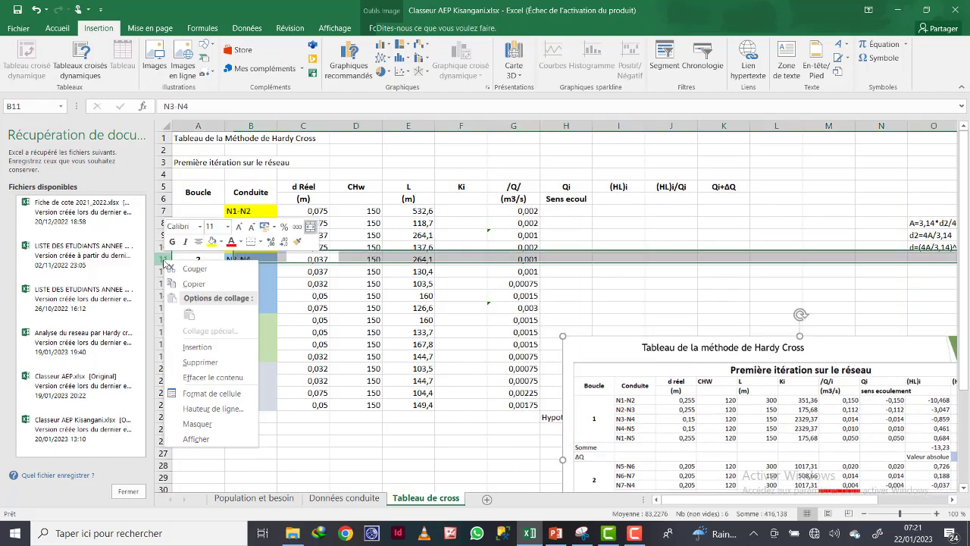
pyautogui.click(197, 347)
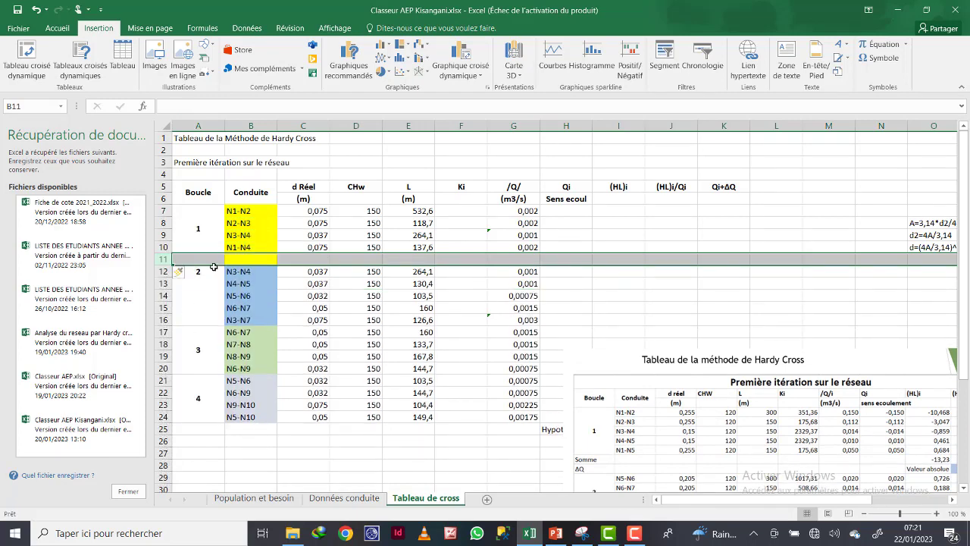
pyautogui.rightClick(157, 258)
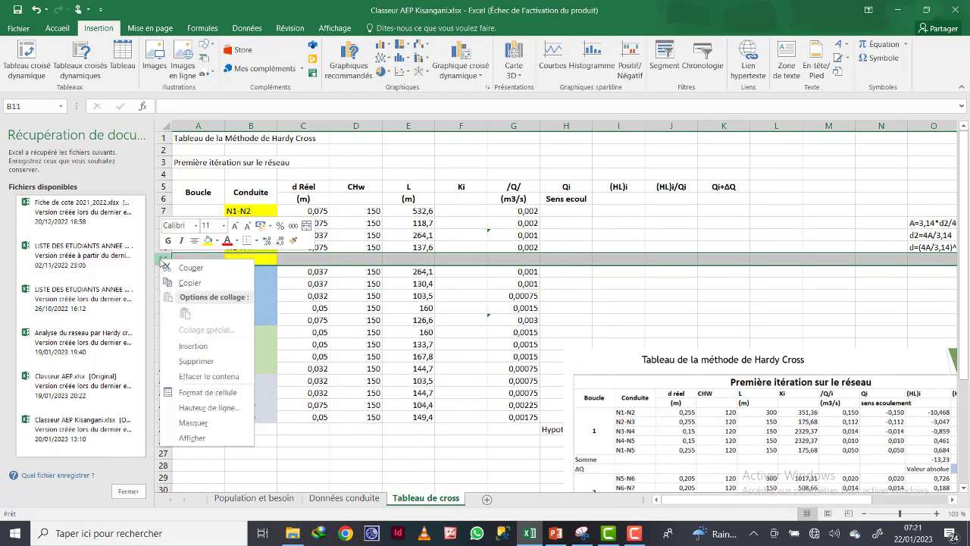
pyautogui.click(196, 345)
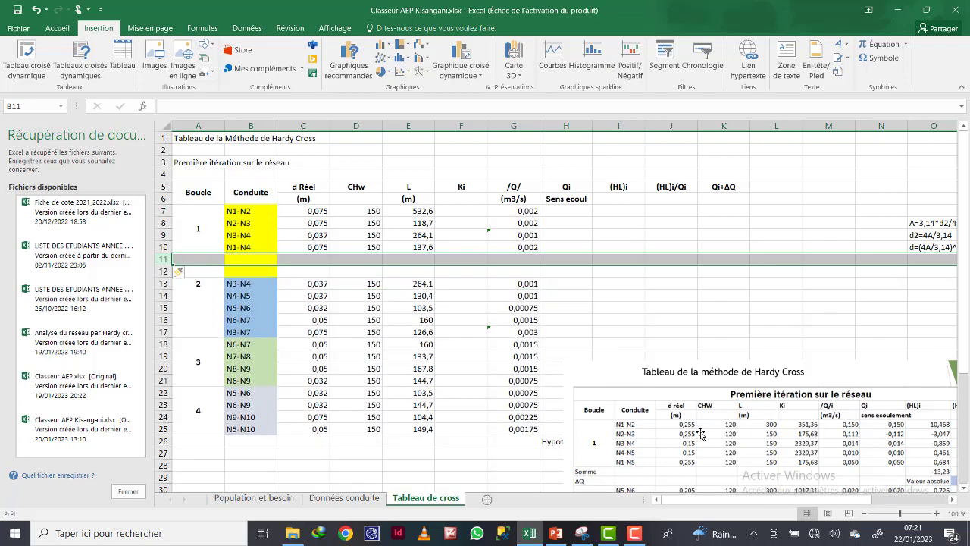
# Move the reference image up beside the table at column H and label A11 as Somme.
pyautogui.moveTo(701, 434); pyautogui.dragTo(680, 206)
pyautogui.click(203, 257)
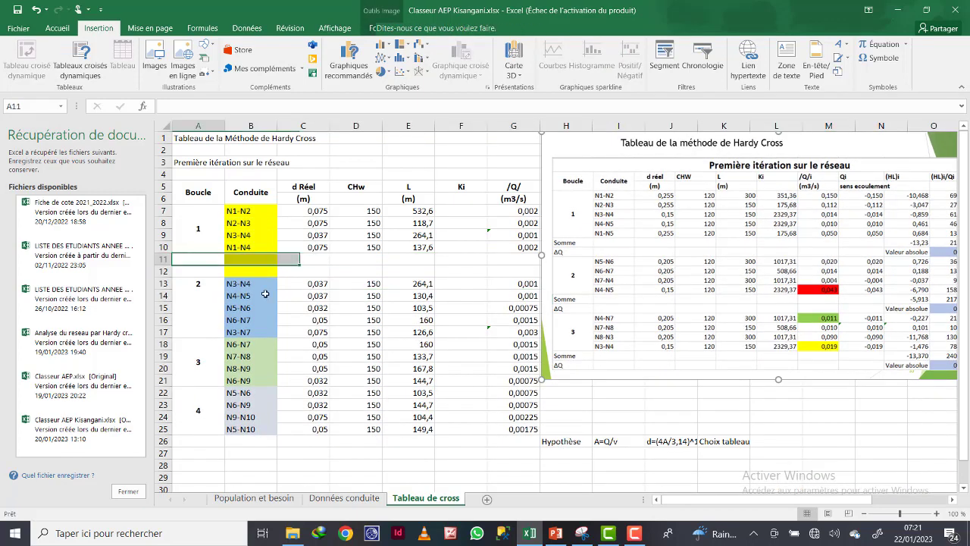
pyautogui.write('So')
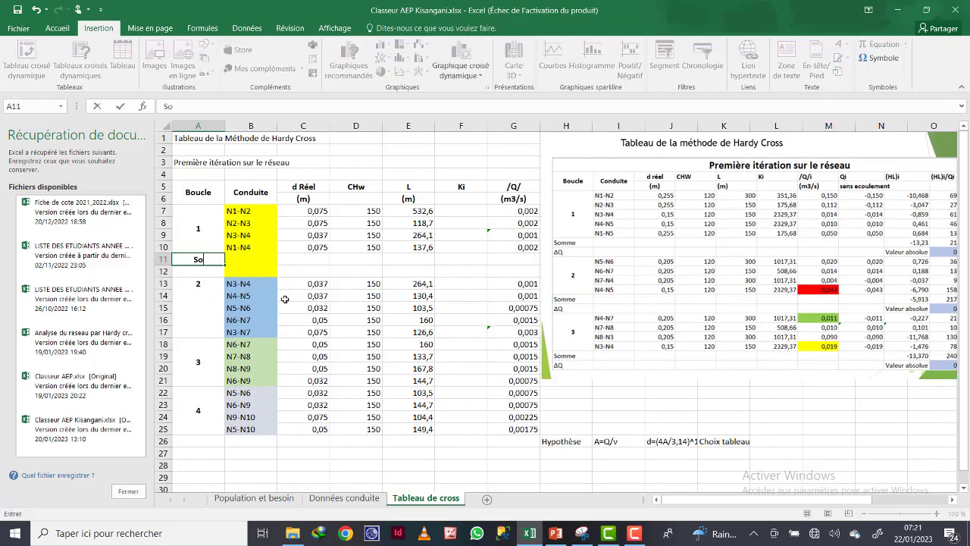
pyautogui.write('mme')
pyautogui.press('Return')
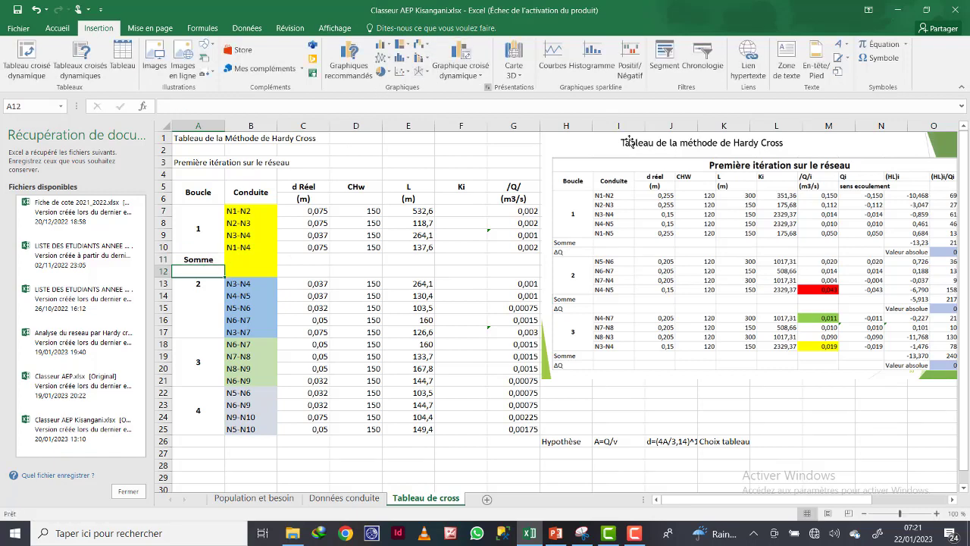
# Move the reference image down to about row 11 and label A12 as ΔQ, inserting the delta symbol.
pyautogui.moveTo(661, 156); pyautogui.dragTo(641, 280)
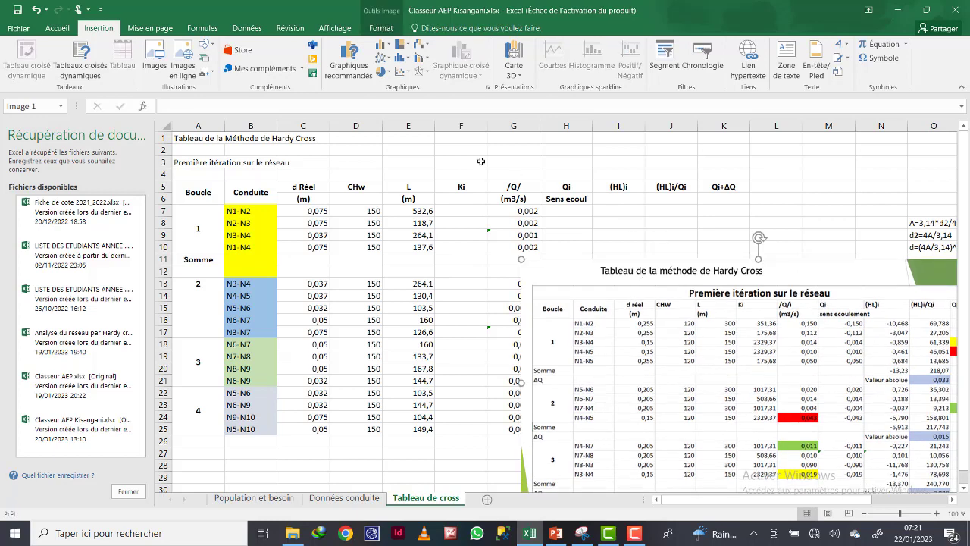
pyautogui.click(200, 272)
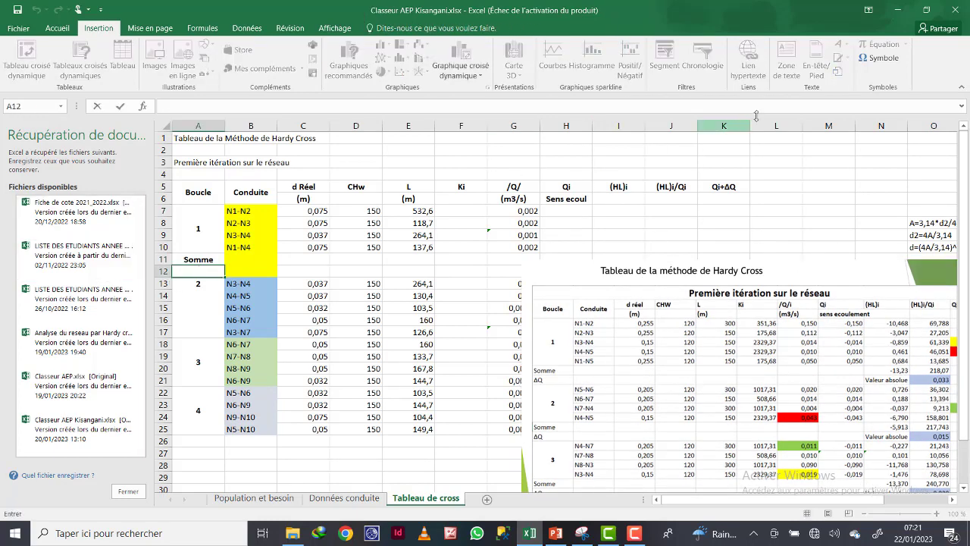
pyautogui.click(880, 58)
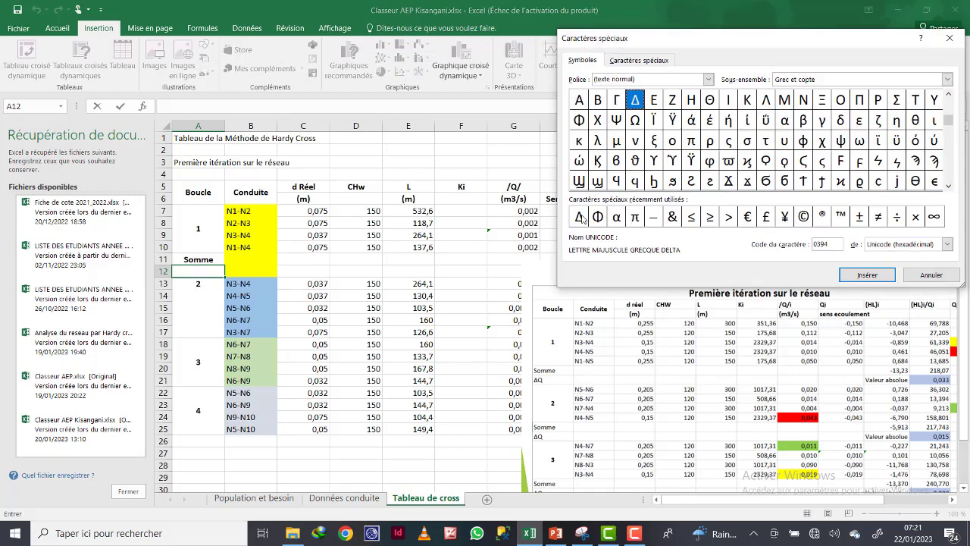
pyautogui.click(841, 275)
pyautogui.click(931, 275)
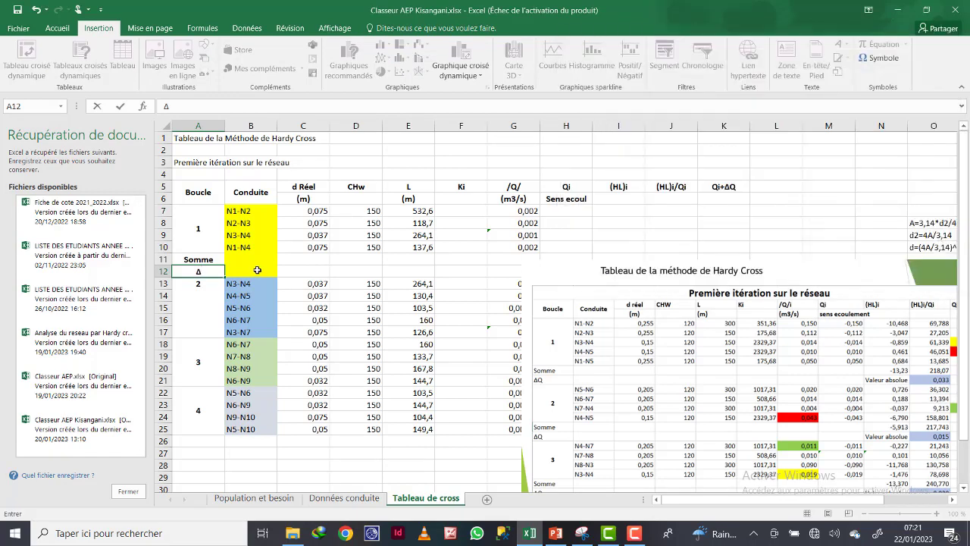
pyautogui.press('Return')
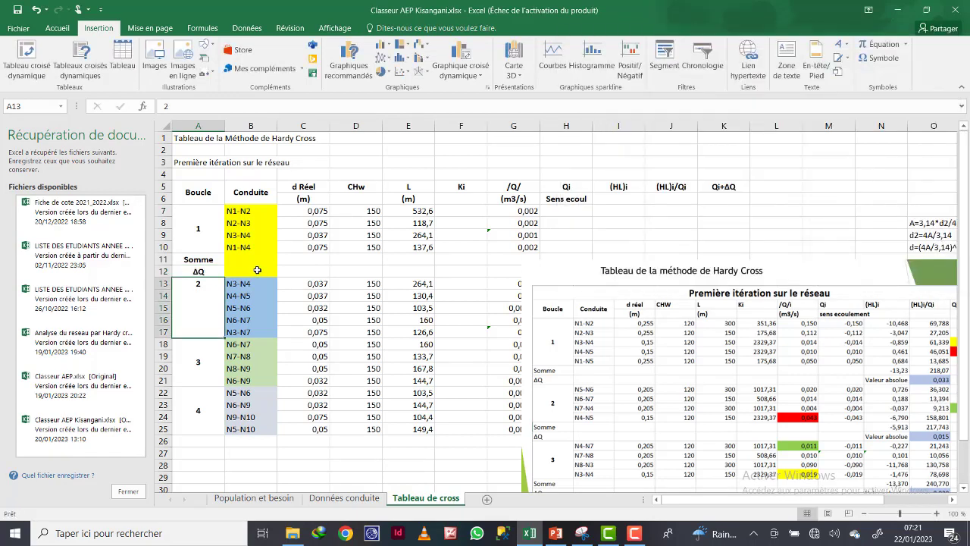
# Move the reference image over the table's lower rows, starting at about column E, row 15.
pyautogui.click(682, 274)
pyautogui.moveTo(682, 273); pyautogui.dragTo(463, 404)
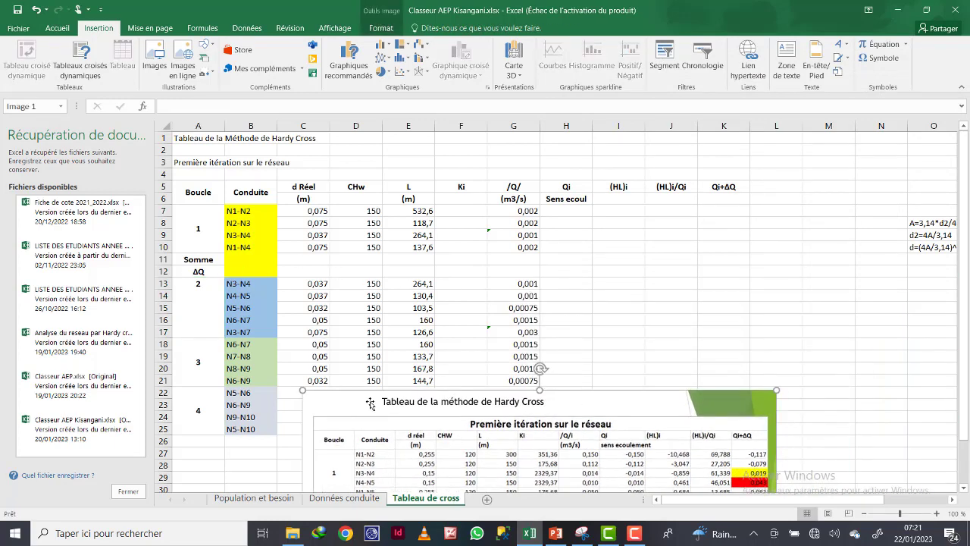
pyautogui.moveTo(370, 402); pyautogui.dragTo(468, 323)
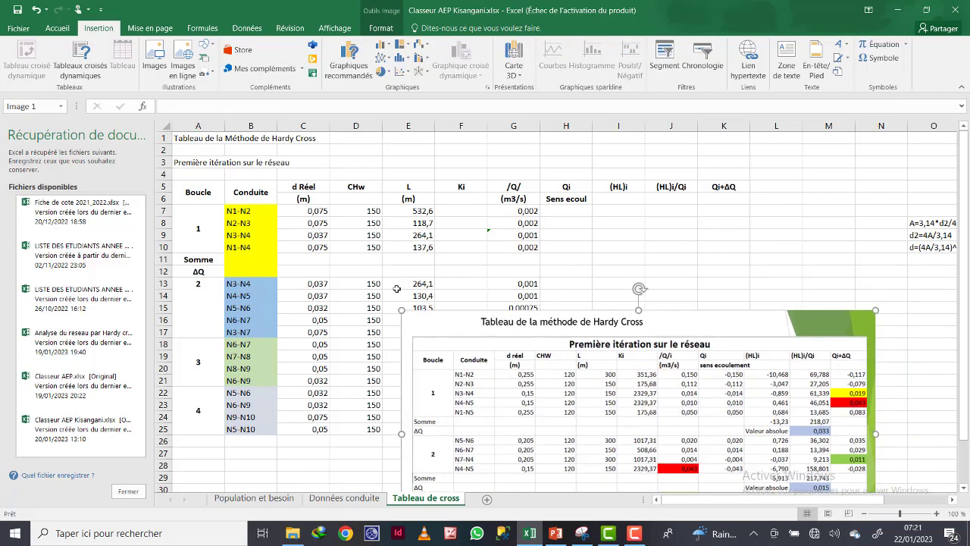
# Remove the yellow fill from the empty cells B11:B12.
pyautogui.moveTo(228, 258); pyautogui.dragTo(257, 273)
pyautogui.click(260, 283)
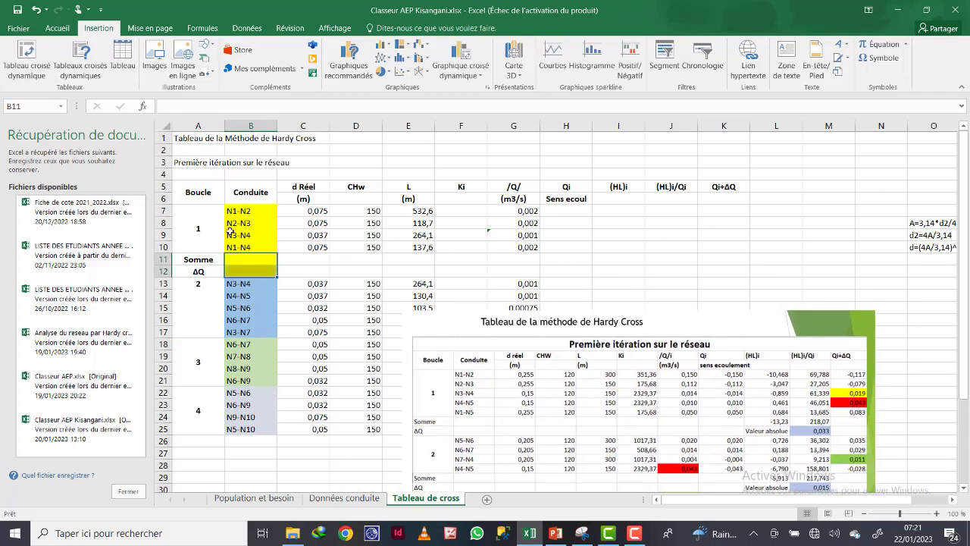
pyautogui.click(63, 30)
pyautogui.click(149, 68)
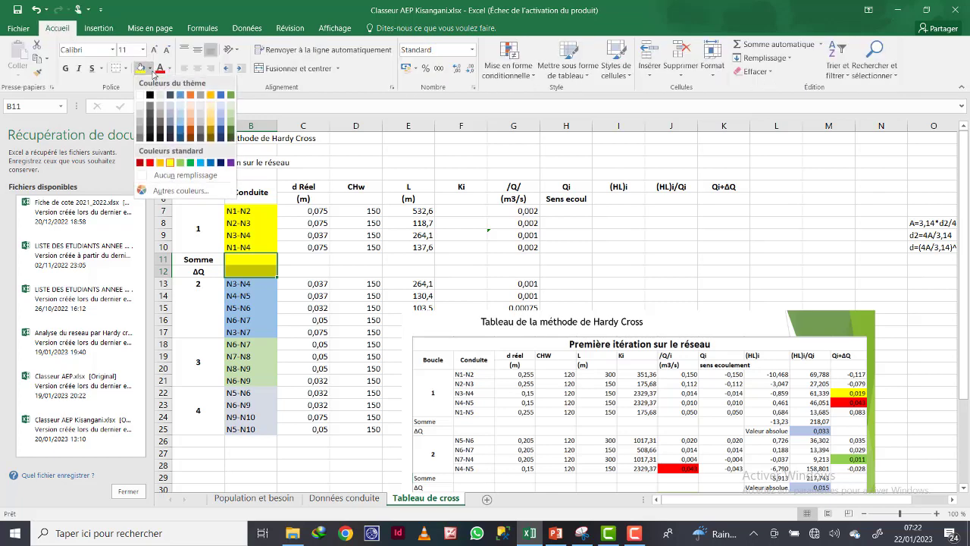
pyautogui.click(155, 177)
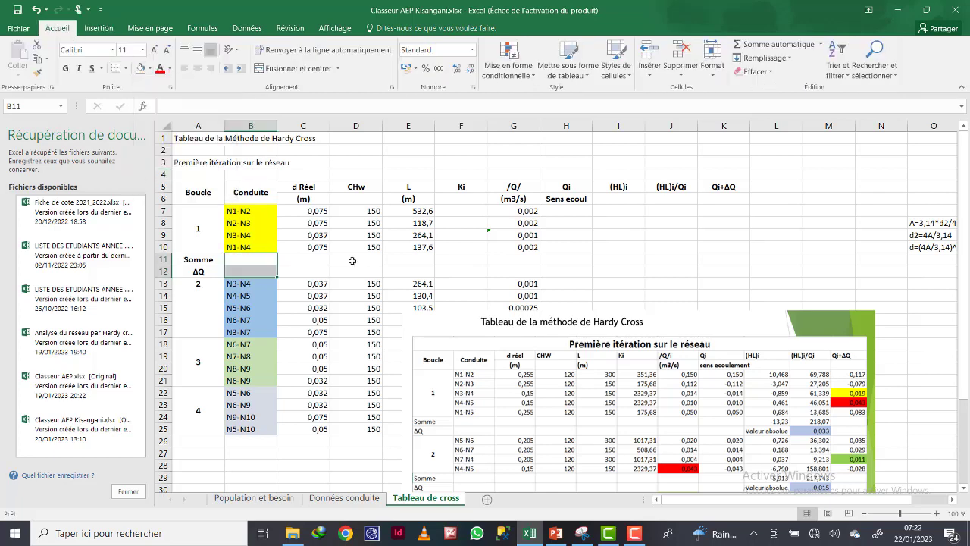
pyautogui.click(783, 283)
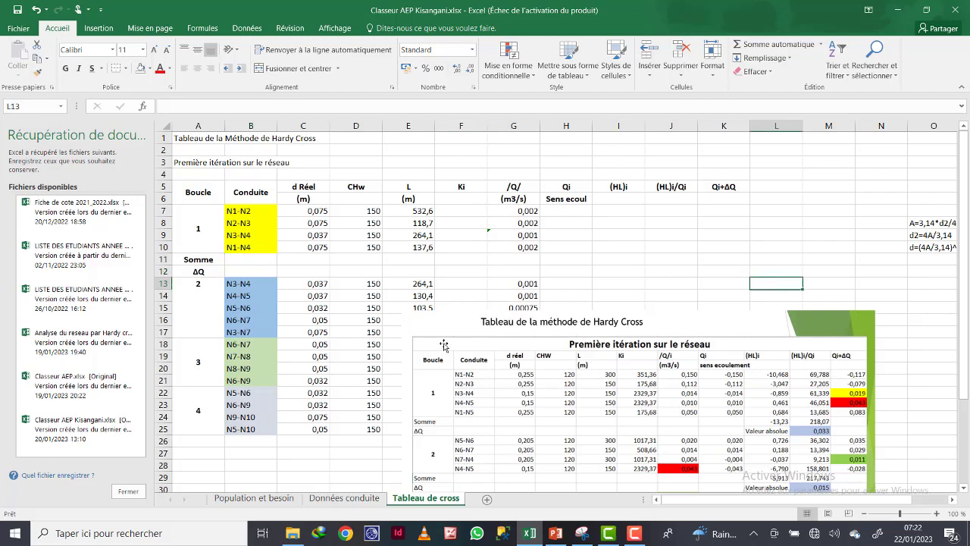
# Move the reference image down to about row 24 and insert two blank rows at row 18, between loops 2 and 3.
pyautogui.moveTo(427, 331); pyautogui.dragTo(393, 440)
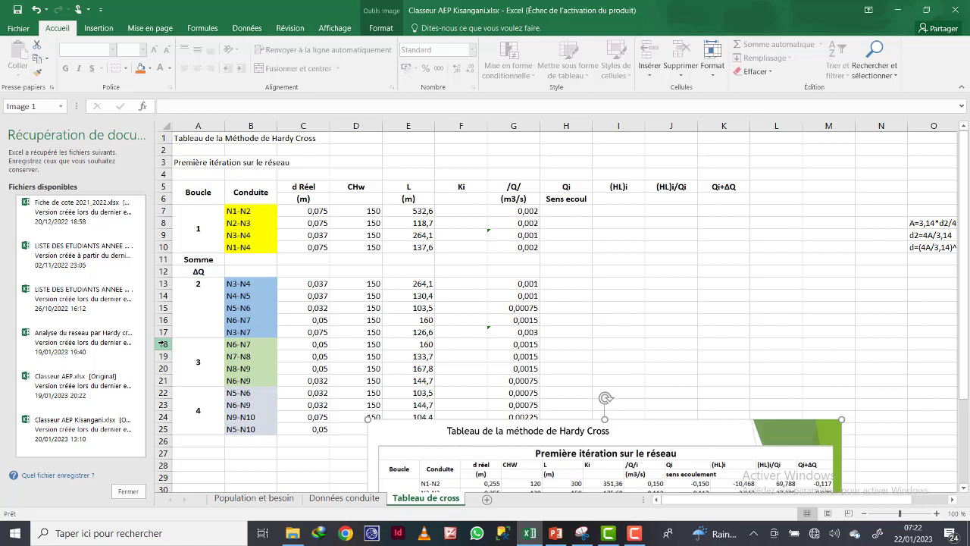
pyautogui.rightClick(162, 343)
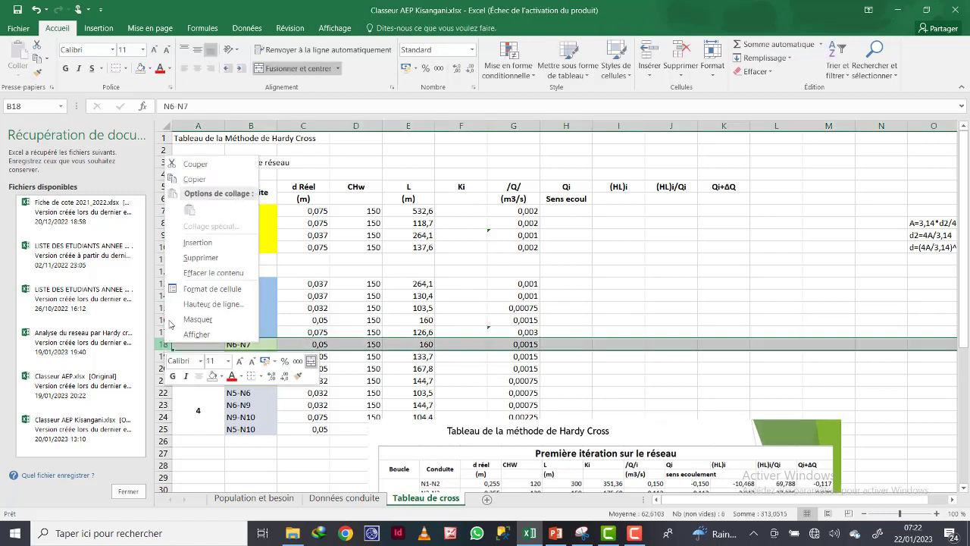
pyautogui.click(197, 242)
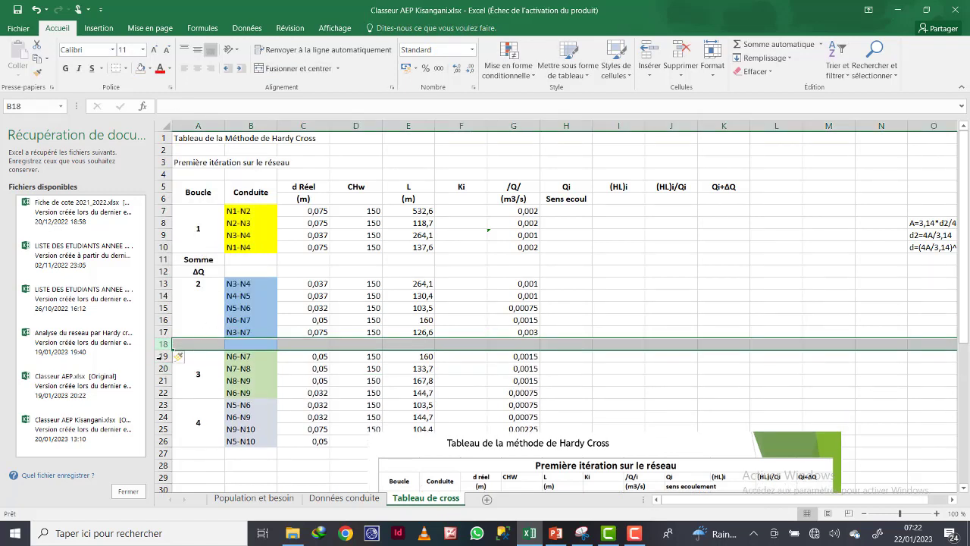
pyautogui.rightClick(168, 344)
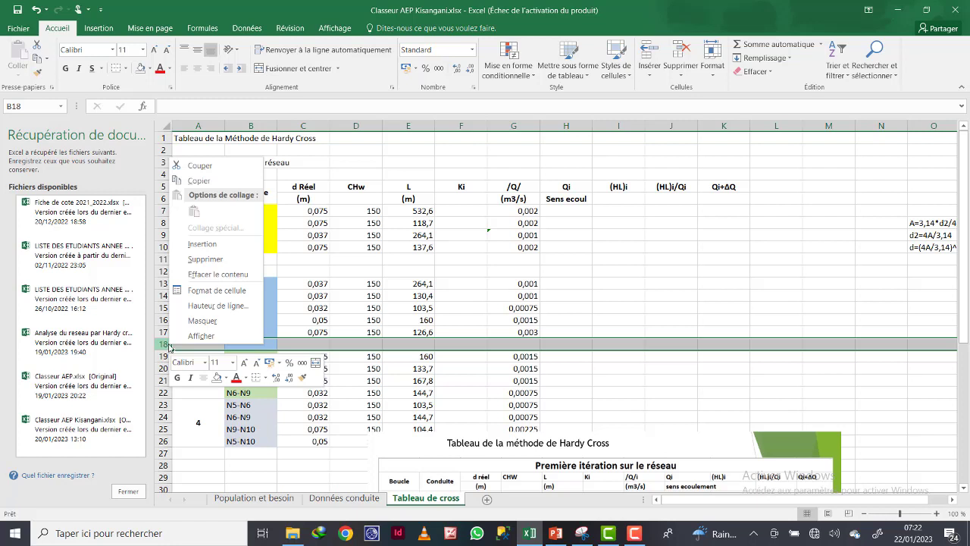
pyautogui.click(195, 244)
pyautogui.click(670, 296)
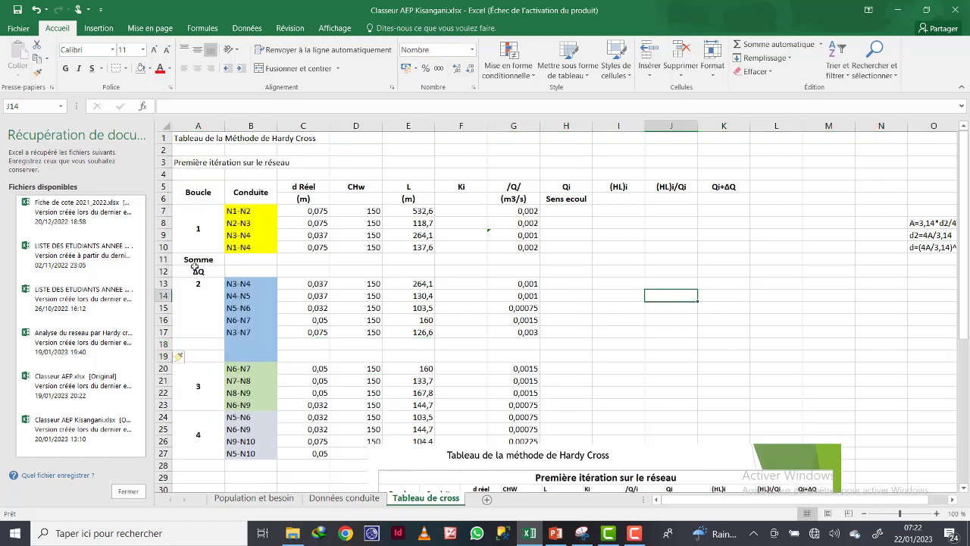
# Insert two blank rows at row 24, between loops 3 and 4.
pyautogui.rightClick(163, 416)
pyautogui.click(191, 324)
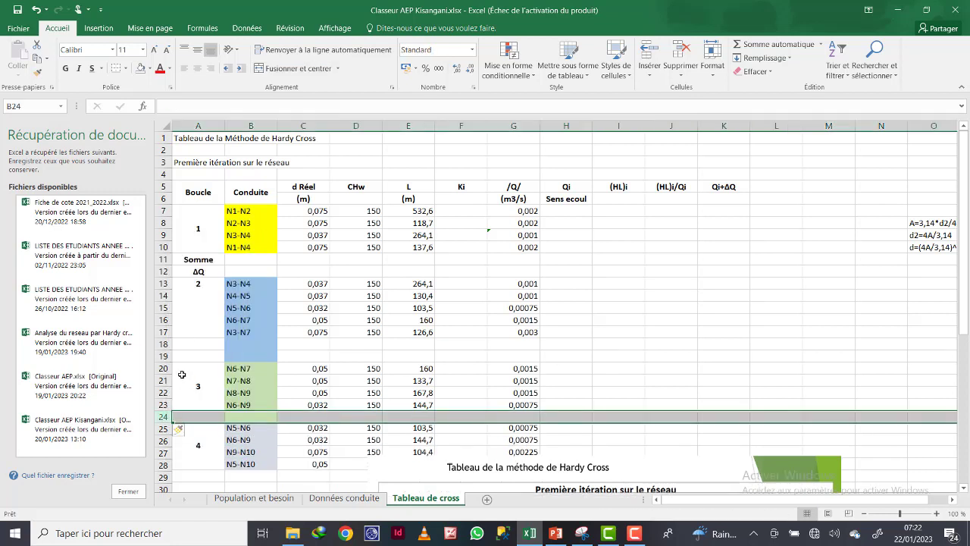
pyautogui.rightClick(176, 415)
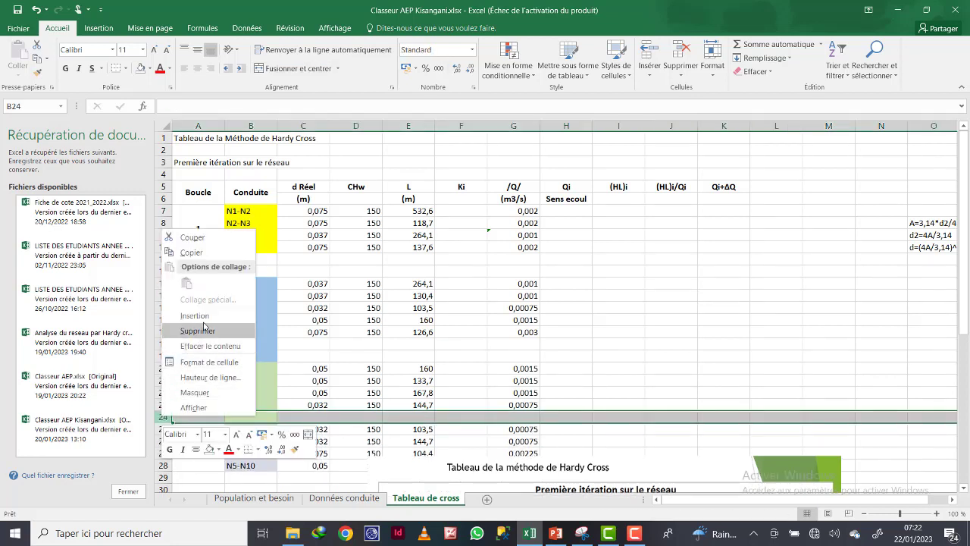
pyautogui.press('Escape')
pyautogui.click(629, 334)
# Copy the Somme and ΔQ cells A11:B12 into A18:B19, A24:B25 and A30:B31 for loops 2, 3 and 4.
pyautogui.scroll(-2, 583, 343)
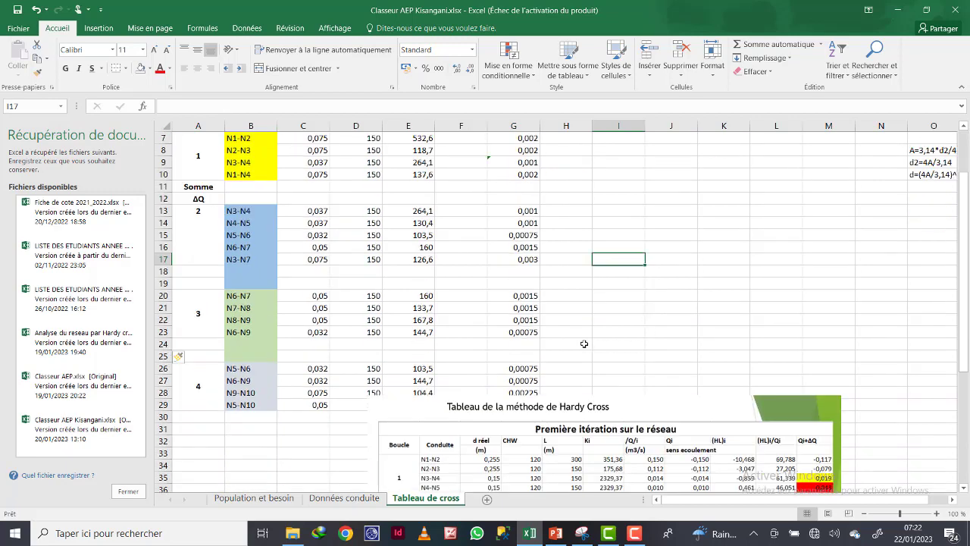
pyautogui.moveTo(197, 186); pyautogui.dragTo(197, 199)
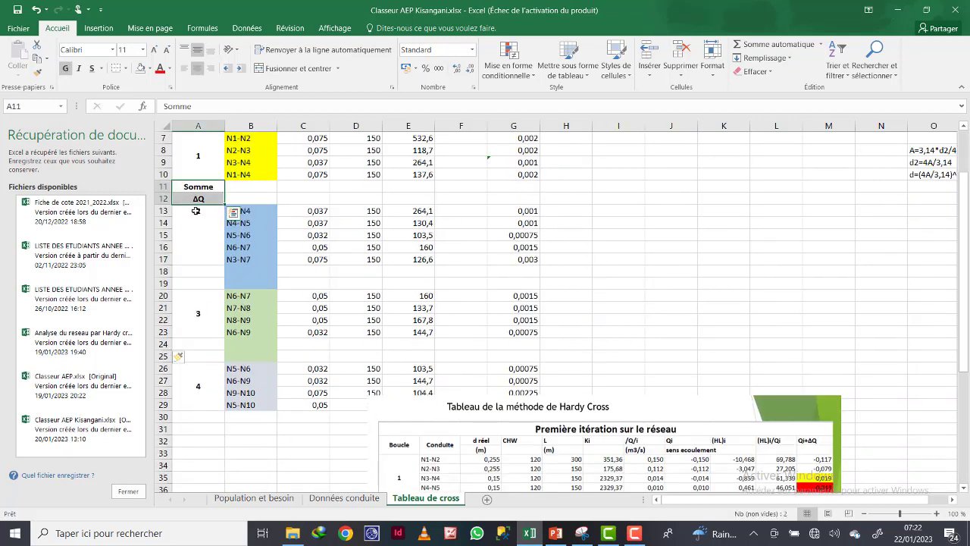
pyautogui.hotkey('alt', 'shift', 'F10')
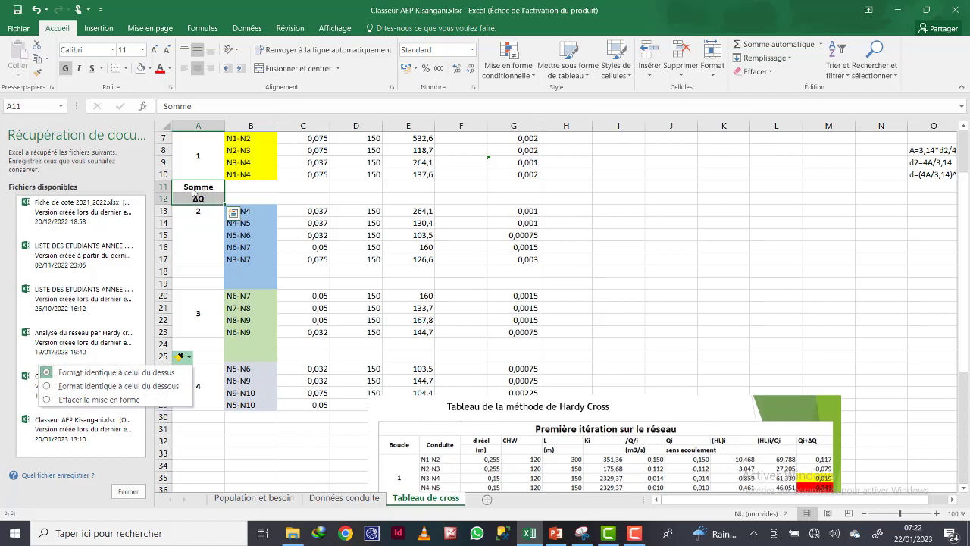
pyautogui.moveTo(192, 190); pyautogui.dragTo(259, 197)
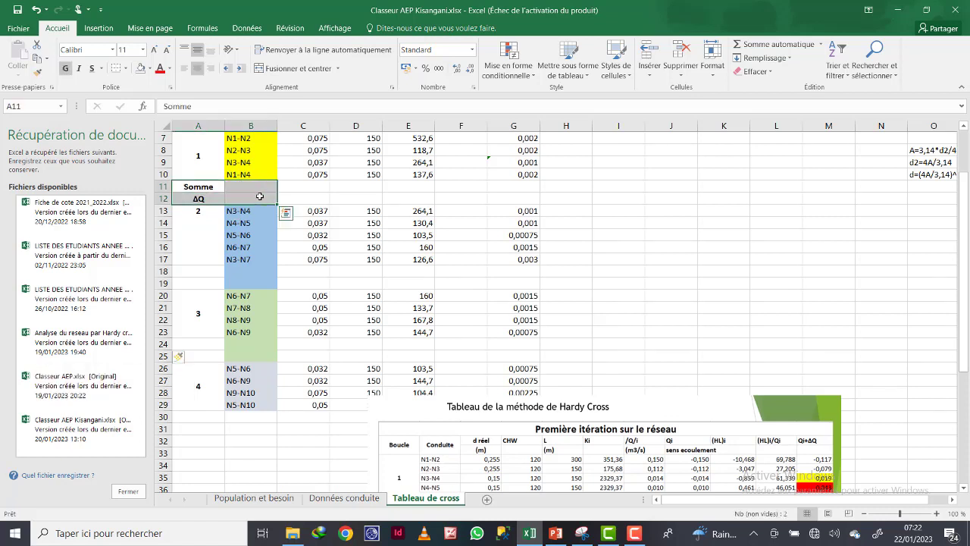
pyautogui.hotkey('ctrl', 'c')
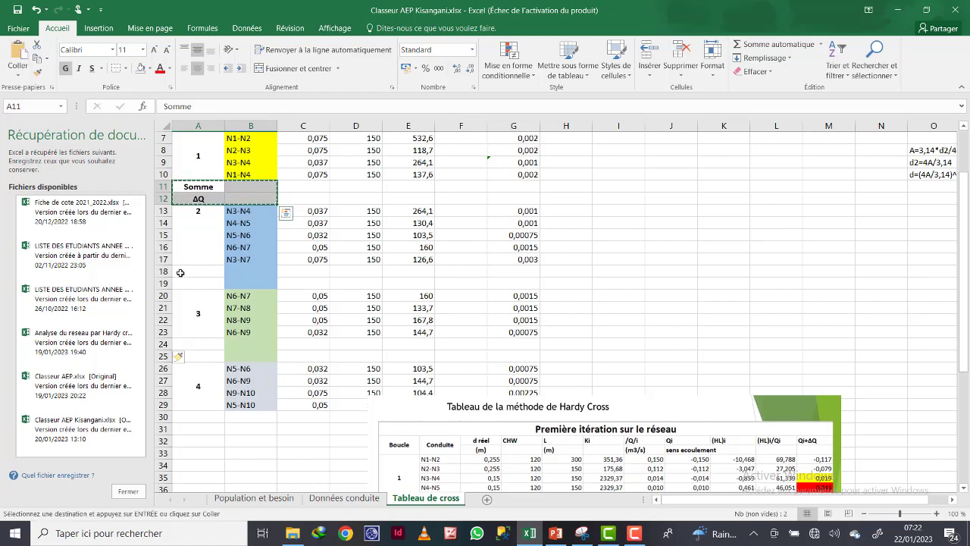
pyautogui.moveTo(181, 273); pyautogui.dragTo(248, 281)
pyautogui.hotkey('ctrl', 'v')
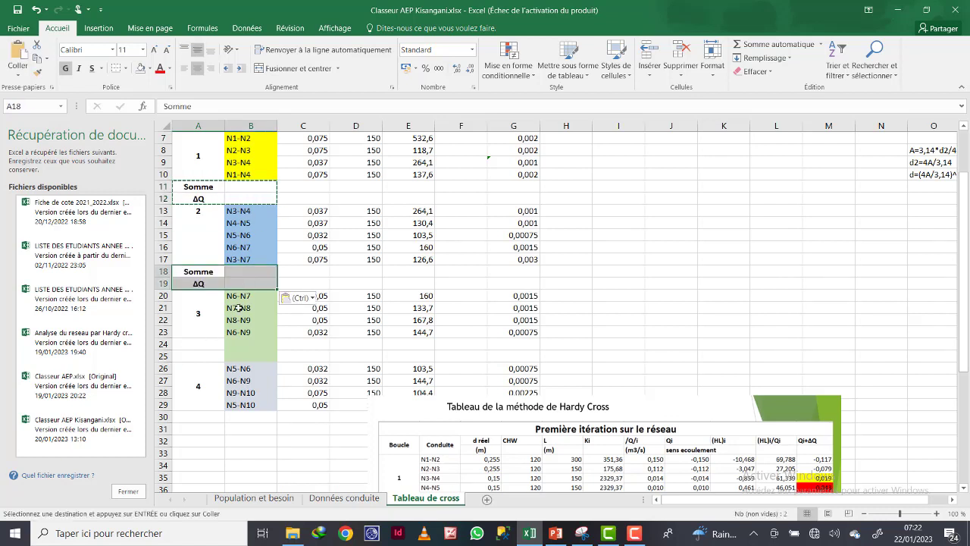
pyautogui.moveTo(182, 344); pyautogui.dragTo(269, 356)
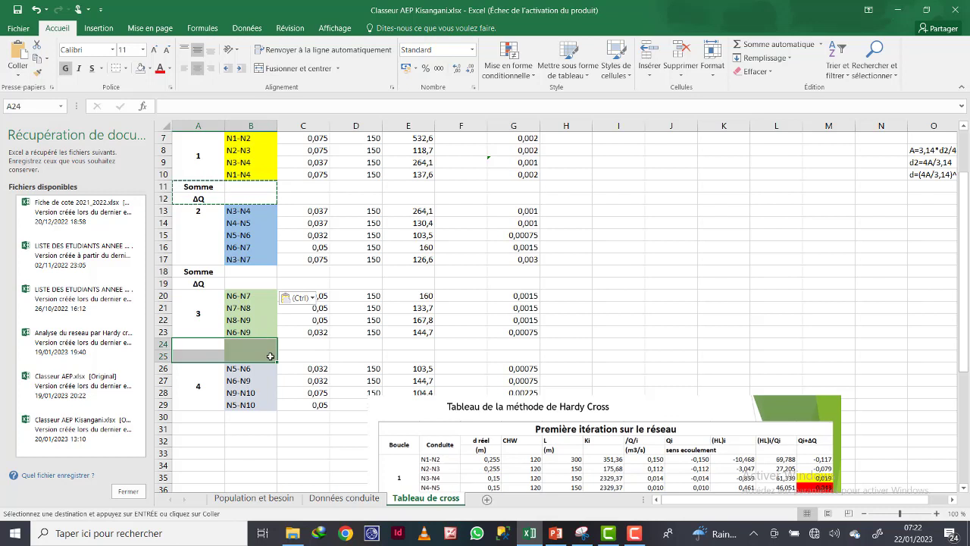
pyautogui.hotkey('ctrl', 'v')
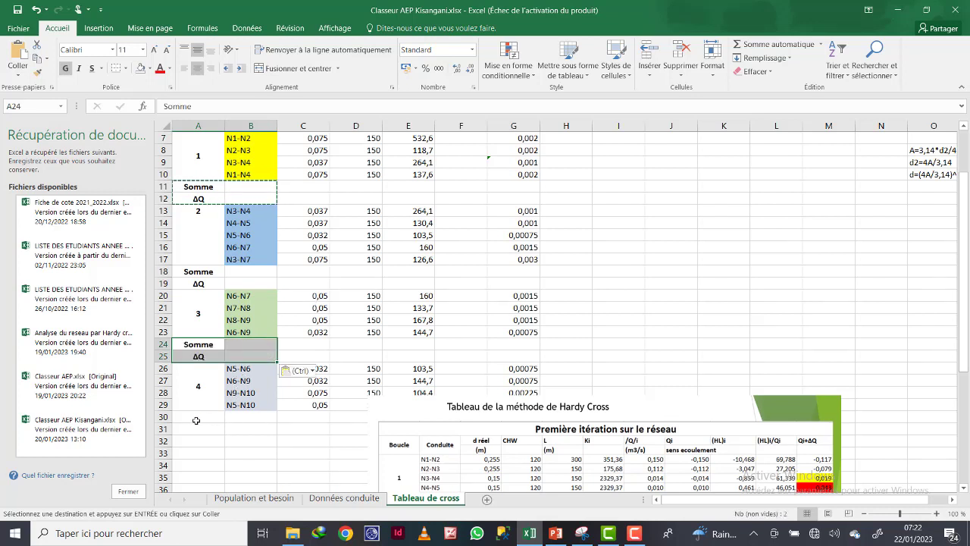
pyautogui.moveTo(196, 419); pyautogui.dragTo(247, 427)
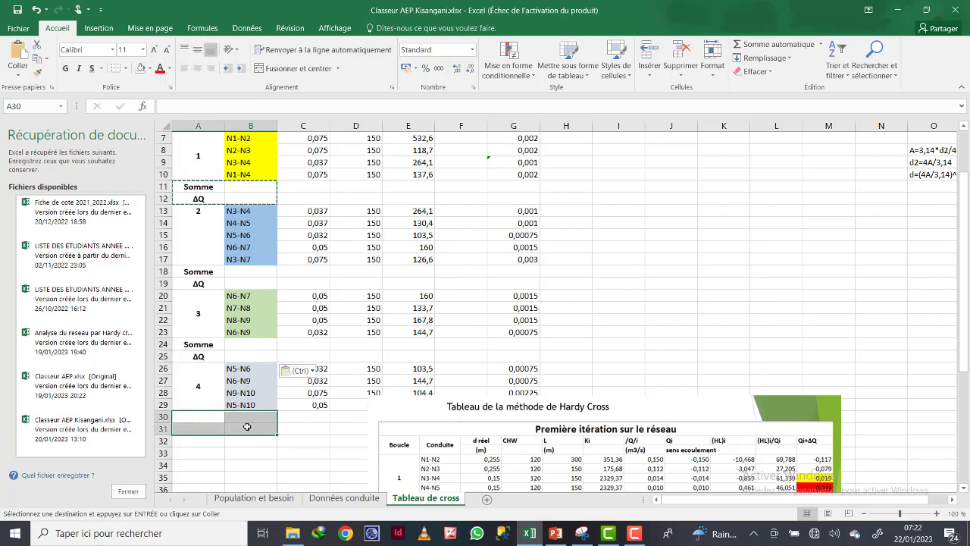
pyautogui.hotkey('ctrl', 'v')
pyautogui.click(629, 293)
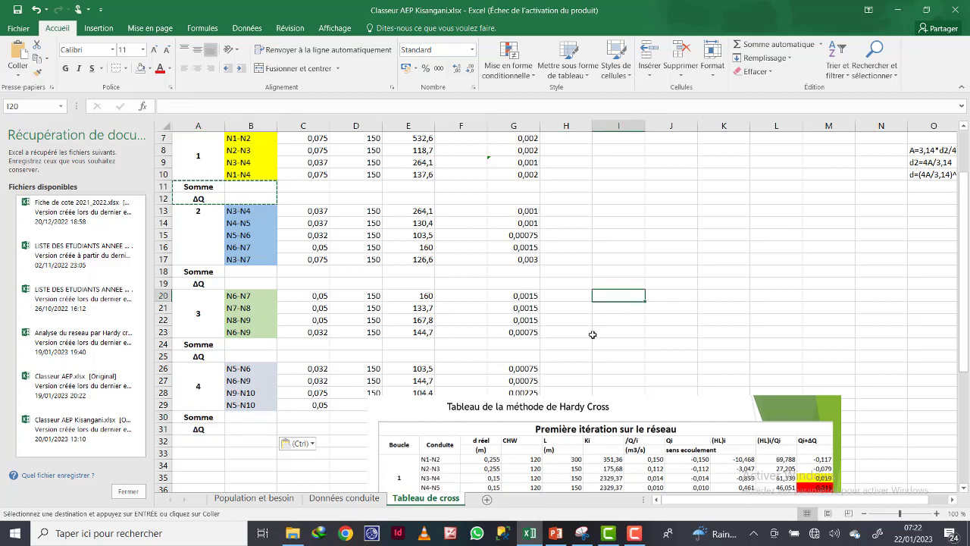
pyautogui.scroll(2, 242, 241)
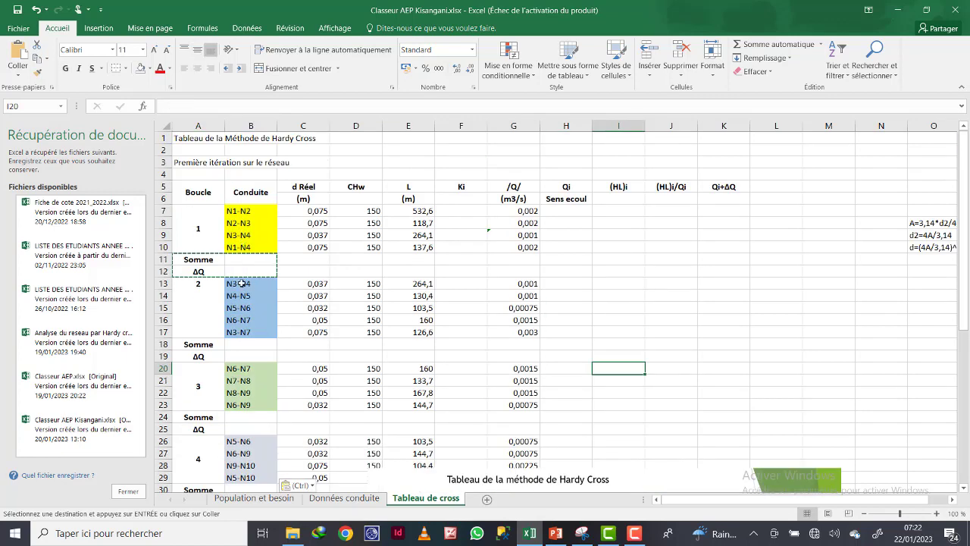
pyautogui.press('Escape')
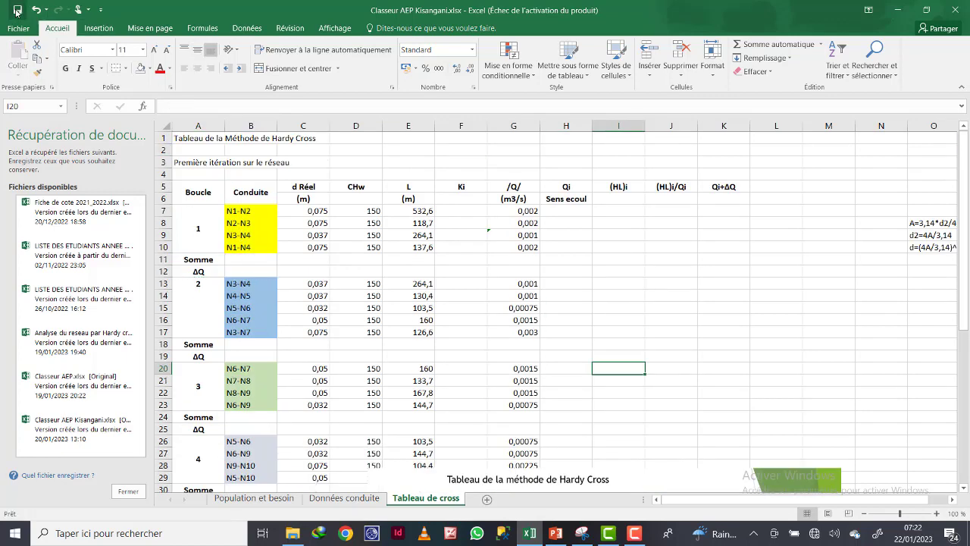
# Move the reference image down to about row 36, clear of the loop 4 rows.
pyautogui.scroll(-8, 581, 390)
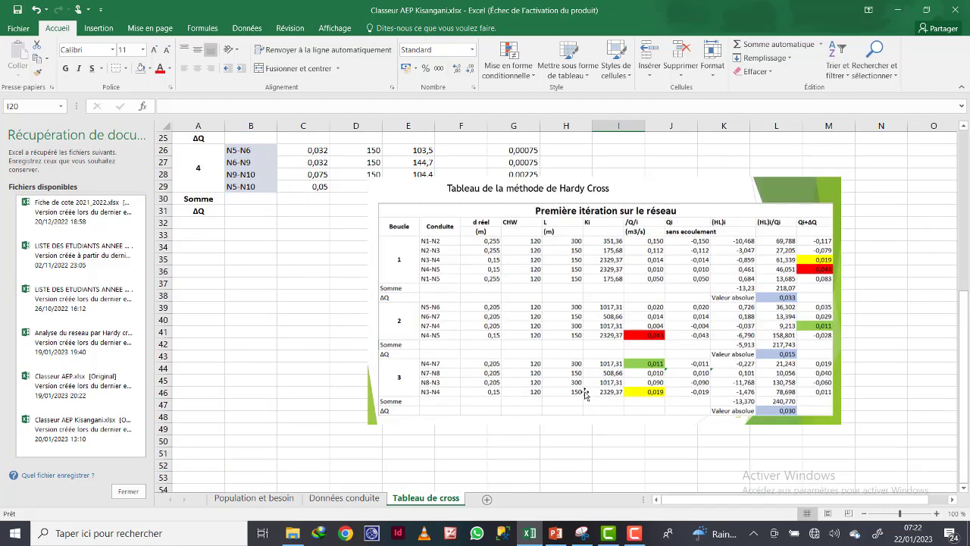
pyautogui.scroll(7, 580, 402)
pyautogui.scroll(1, 576, 379)
pyautogui.scroll(-2, 725, 333)
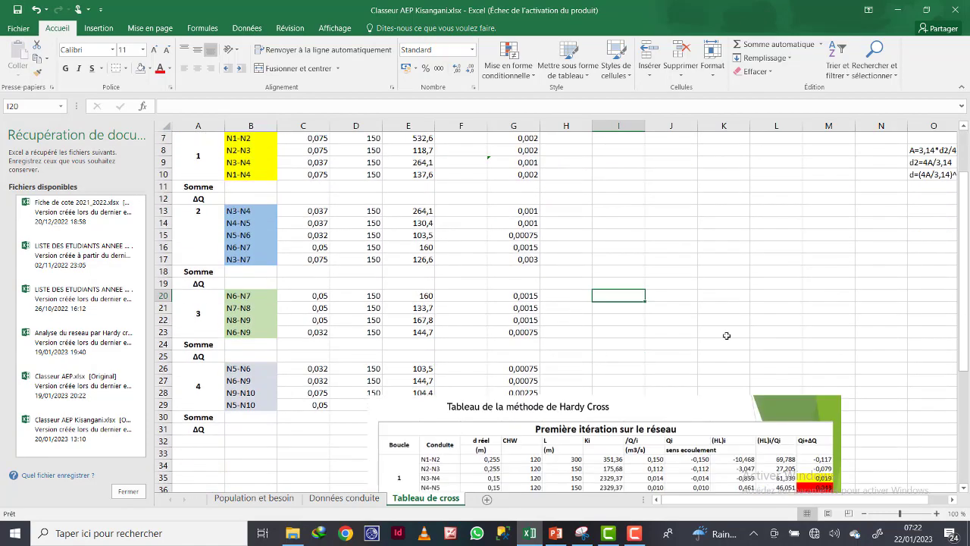
pyautogui.click(807, 322)
pyautogui.scroll(2, 768, 343)
pyautogui.scroll(-4, 757, 337)
pyautogui.moveTo(691, 334); pyautogui.dragTo(617, 348)
# Clear the leftover hypothesis and formula notes from cells H30:K30 beside the last Somme row.
pyautogui.scroll(2, 620, 346)
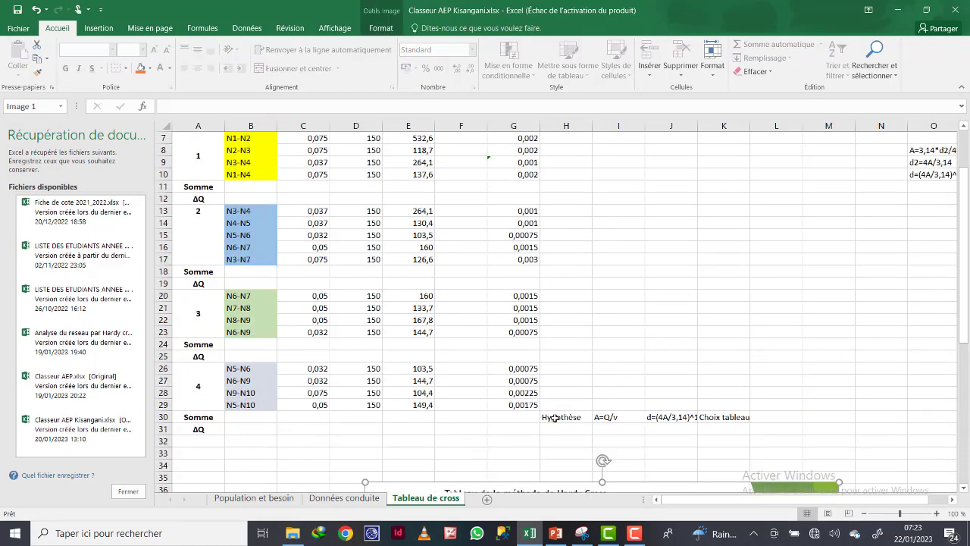
pyautogui.moveTo(555, 418); pyautogui.dragTo(746, 417)
pyautogui.press('Delete')
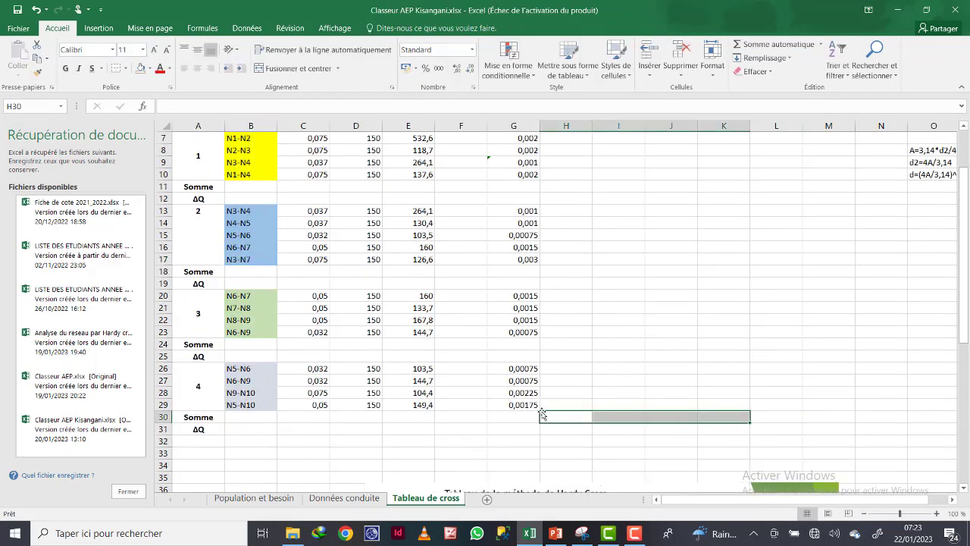
pyautogui.moveTo(776, 296); pyautogui.dragTo(776, 308)
pyautogui.scroll(2, 669, 329)
pyautogui.scroll(-1, 669, 328)
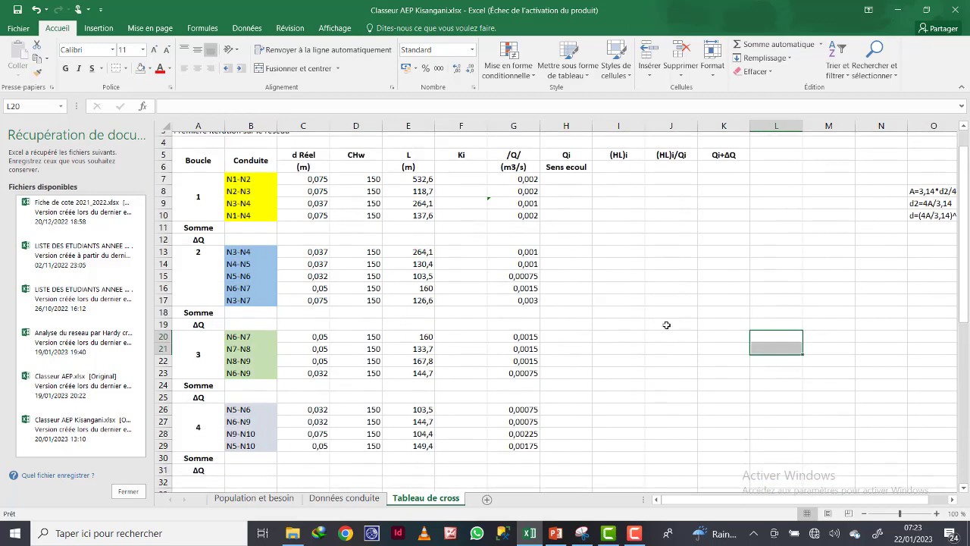
# Merge and centre the title Tableau de la Méthode de Hardy Cross across A1:K1, in bold at size 14.
pyautogui.scroll(1, 658, 315)
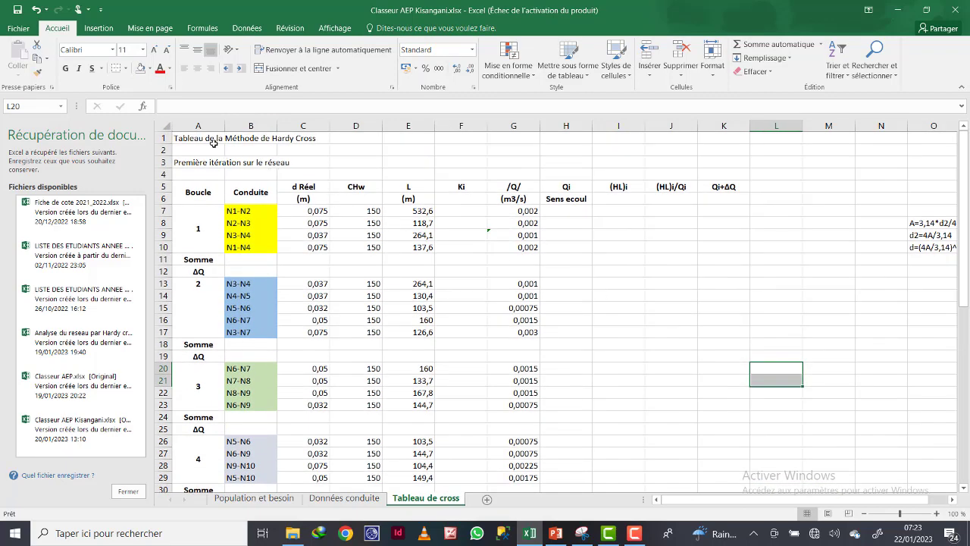
pyautogui.moveTo(190, 137); pyautogui.dragTo(705, 141)
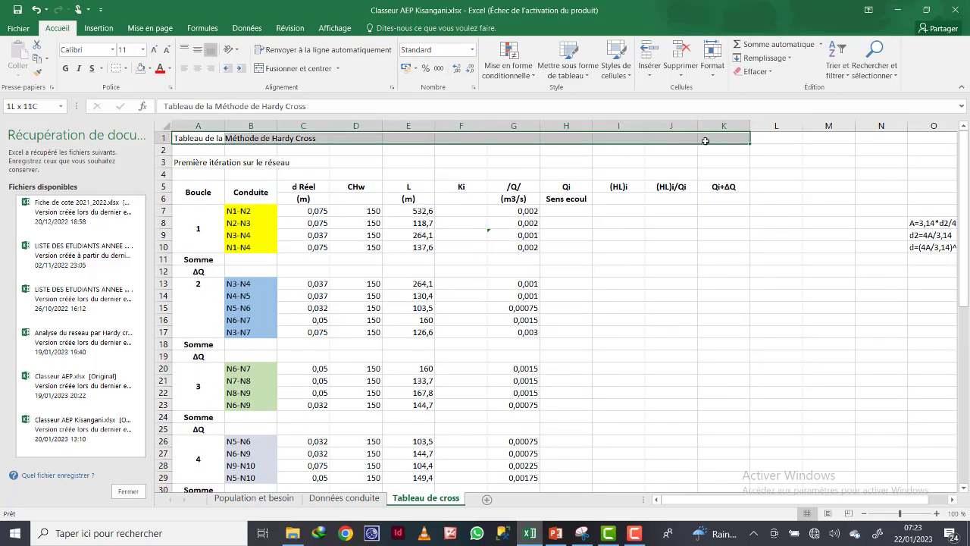
pyautogui.click(292, 68)
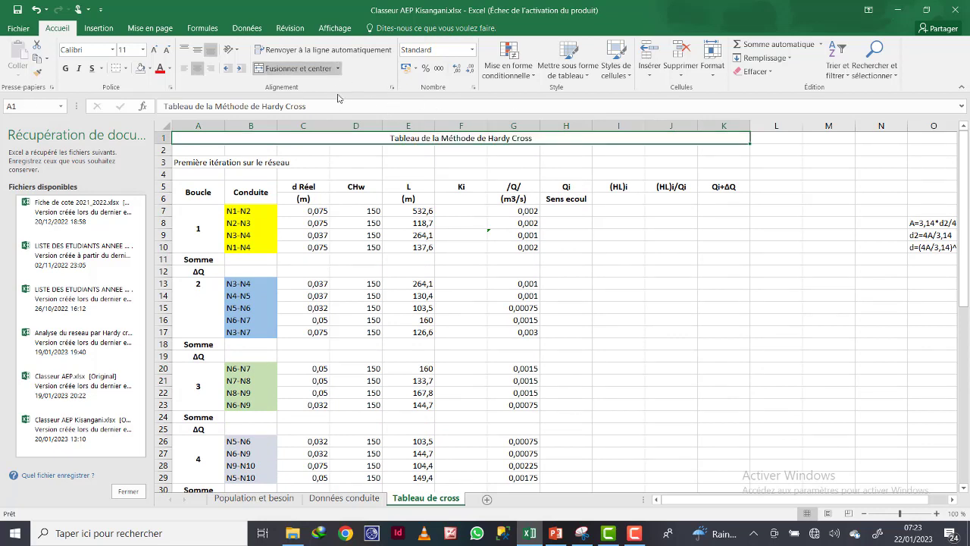
pyautogui.click(66, 68)
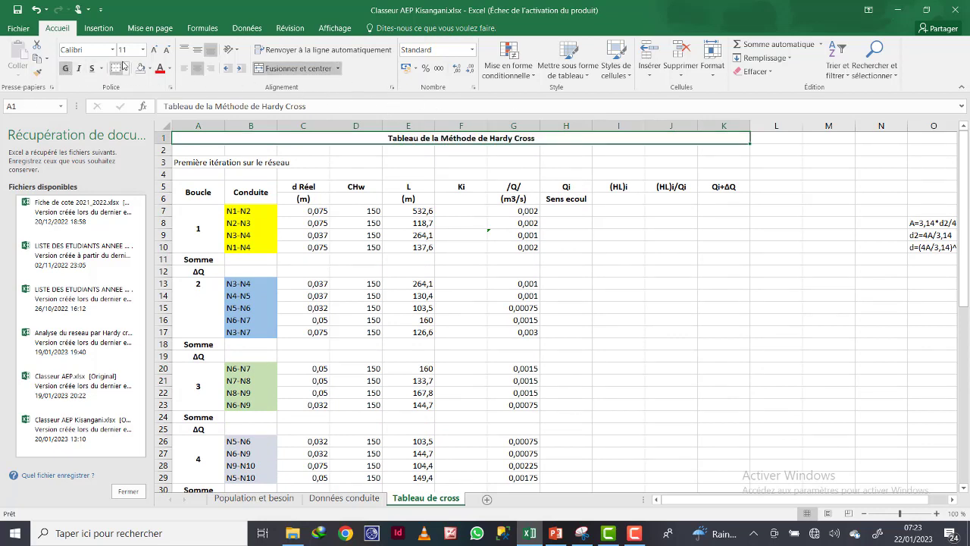
pyautogui.click(153, 50)
pyautogui.click(153, 50)
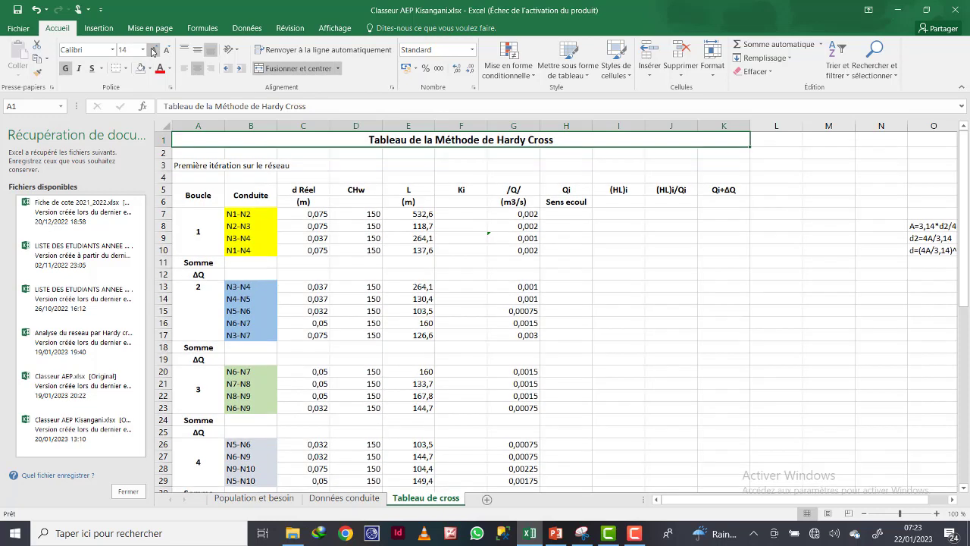
# Merge and centre the subtitle Première itération sur le réseau across A3:K3, in bold at size 14.
pyautogui.moveTo(182, 165); pyautogui.dragTo(712, 165)
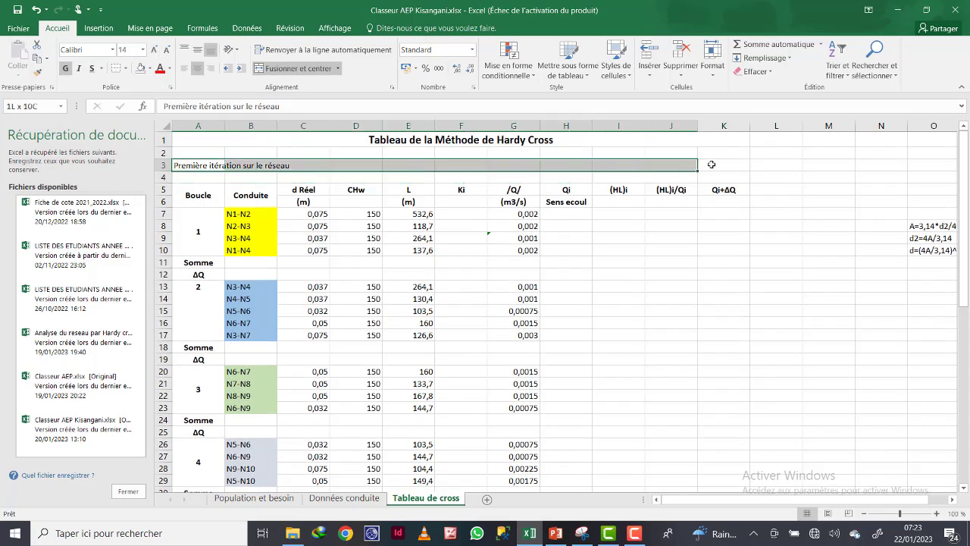
pyautogui.click(297, 69)
pyautogui.click(67, 69)
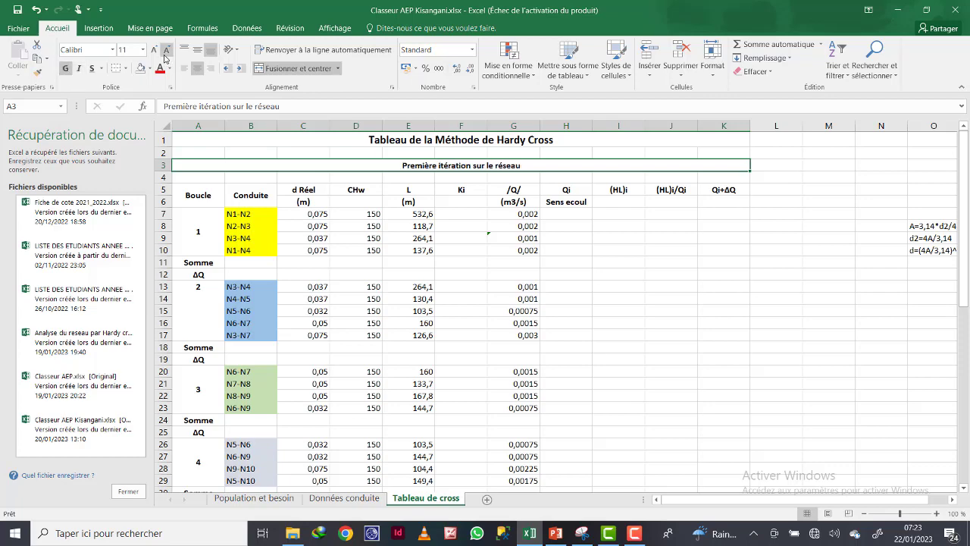
pyautogui.click(155, 51)
pyautogui.click(155, 51)
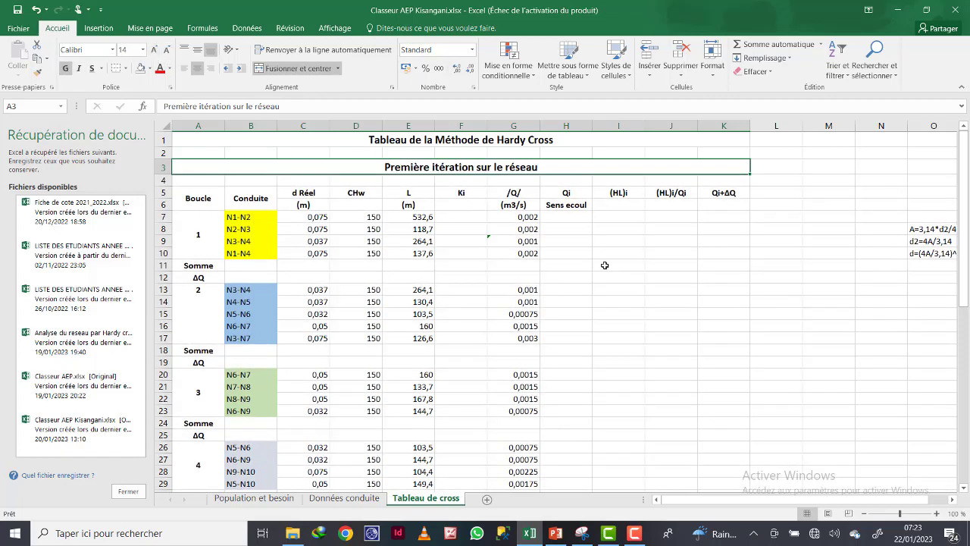
pyautogui.click(708, 253)
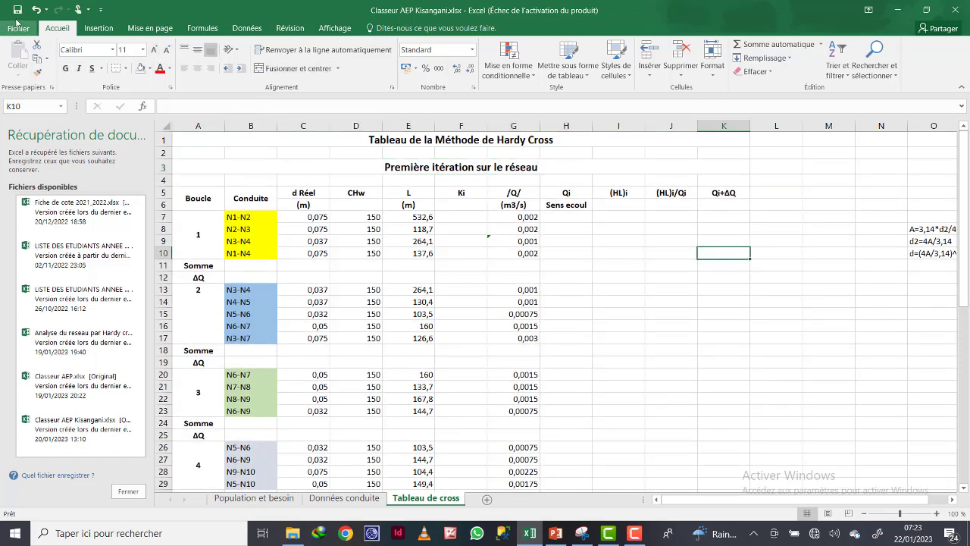
# Review the table layout against the reference image and check the source values in the Données conduite sheet, returning to Tableau de cross.
pyautogui.scroll(-1, 451, 298)
pyautogui.scroll(-5, 451, 298)
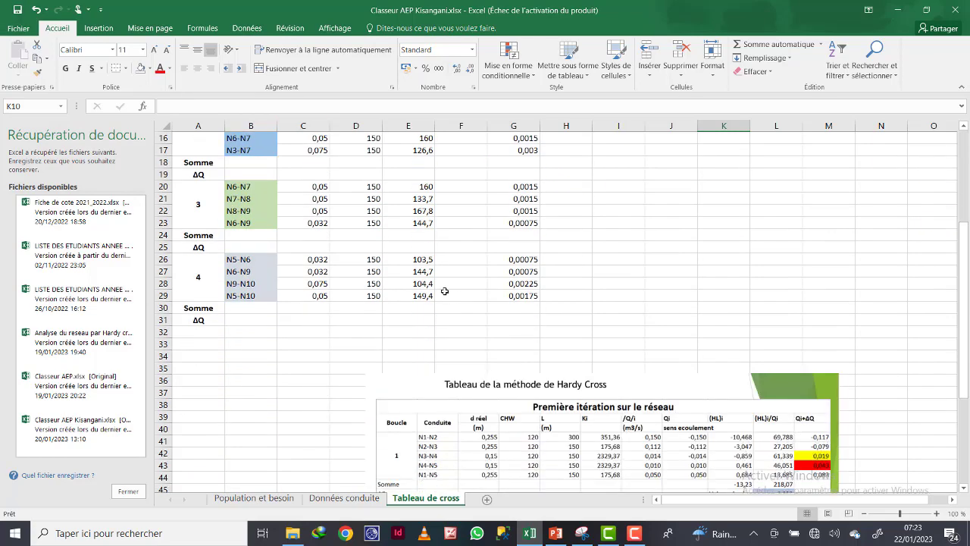
pyautogui.scroll(5, 444, 288)
pyautogui.scroll(-2, 463, 275)
pyautogui.scroll(1, 471, 275)
pyautogui.scroll(2, 473, 272)
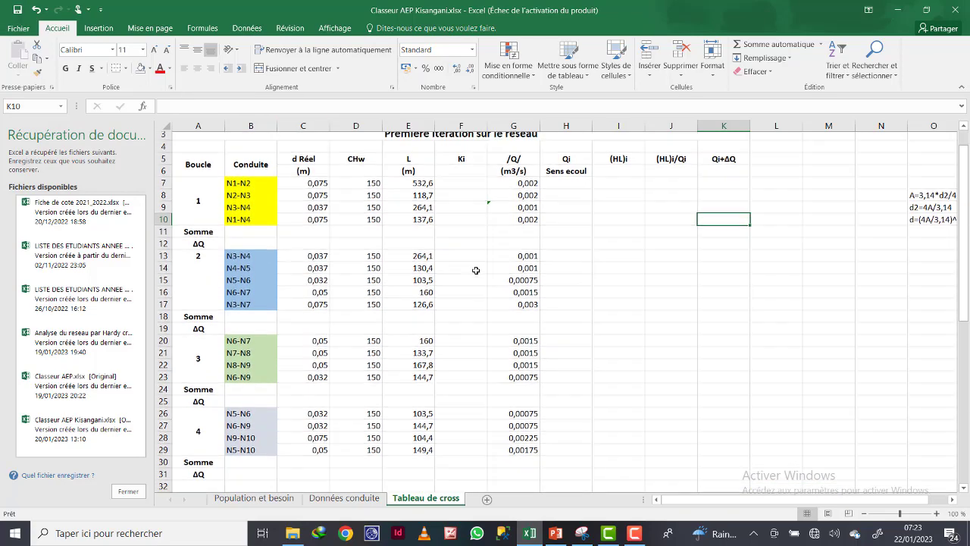
pyautogui.scroll(-1, 477, 254)
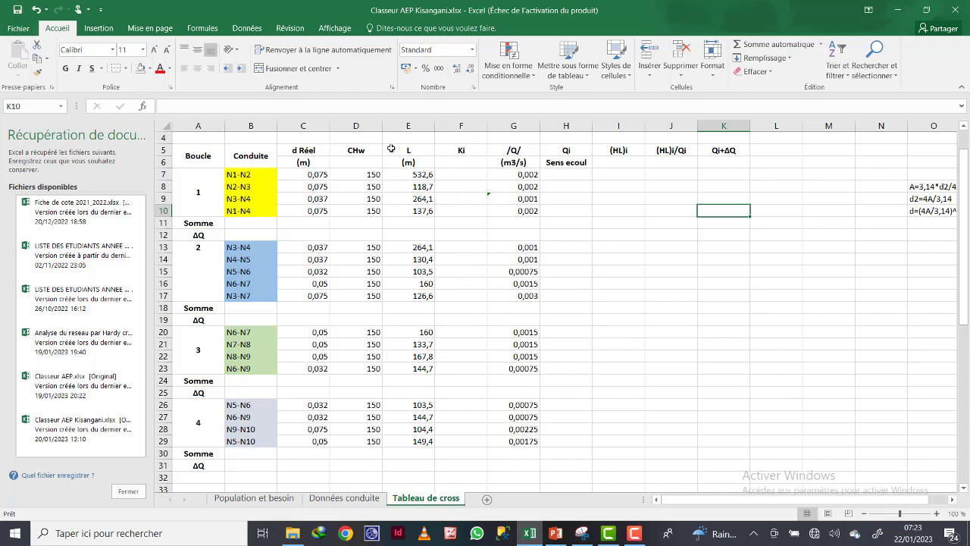
pyautogui.click(344, 498)
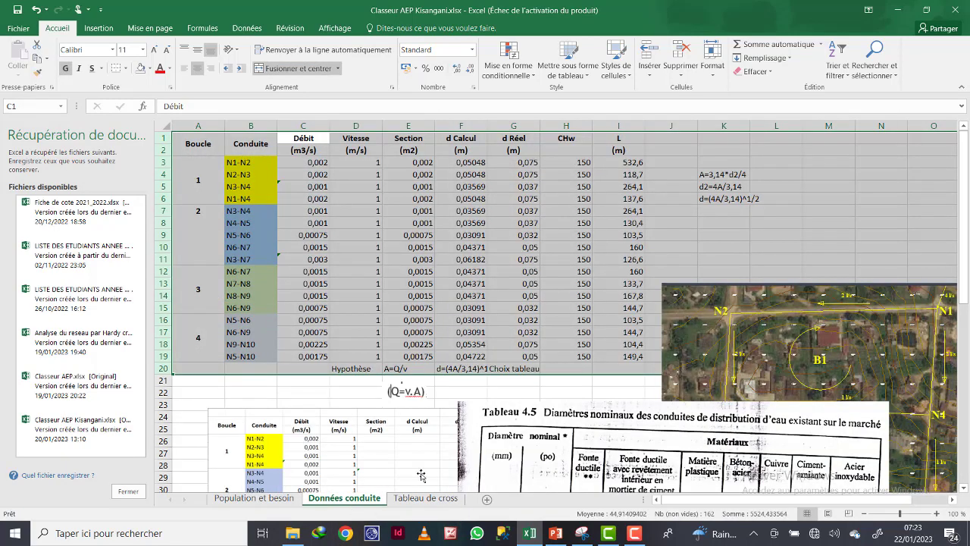
pyautogui.click(318, 391)
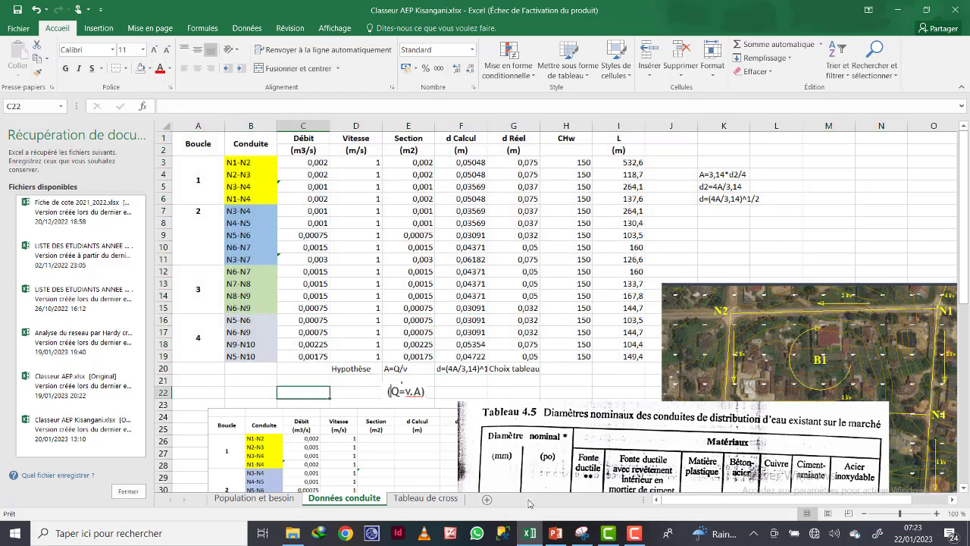
pyautogui.click(432, 500)
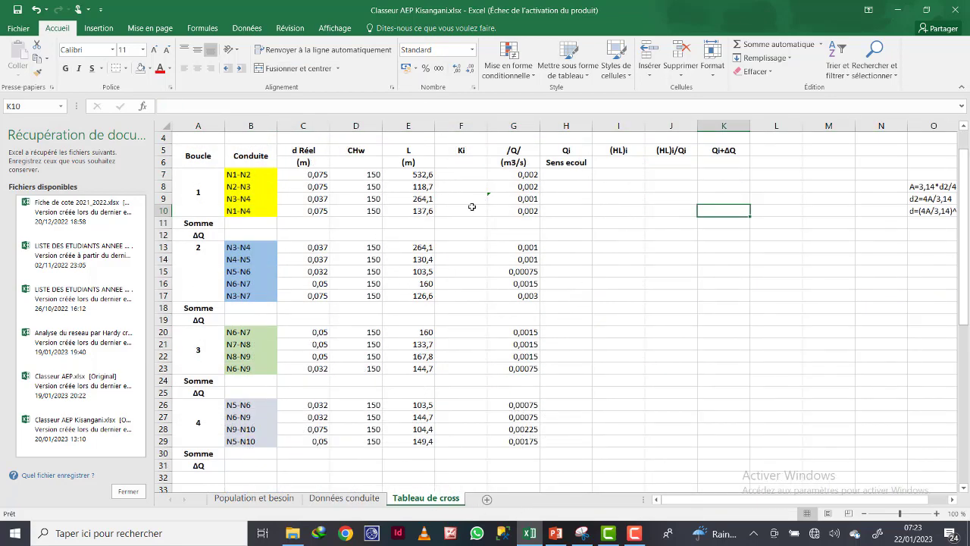
pyautogui.scroll(1, 472, 207)
pyautogui.scroll(-1, 455, 198)
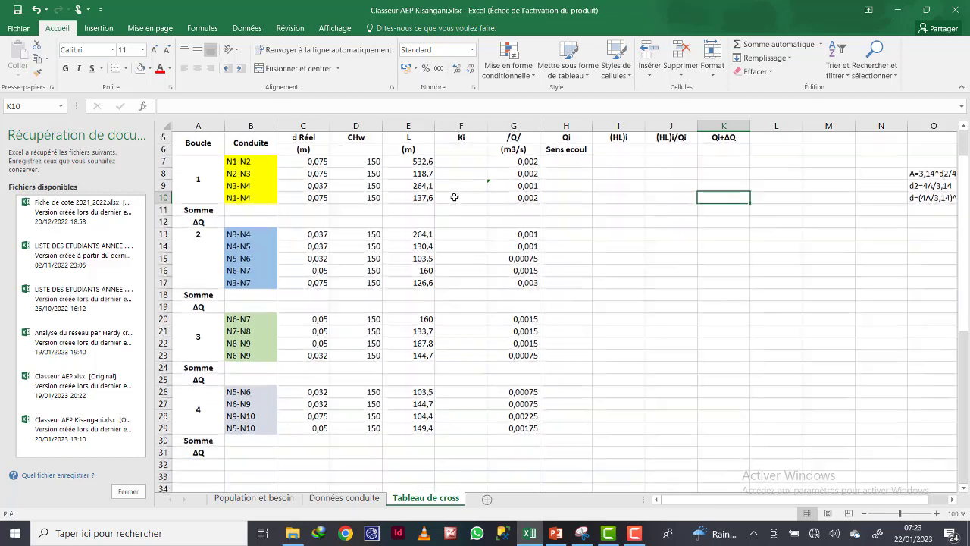
# Delete the blank row between the title and subtitle and the blank row between the subtitle and the table header.
pyautogui.scroll(1, 454, 199)
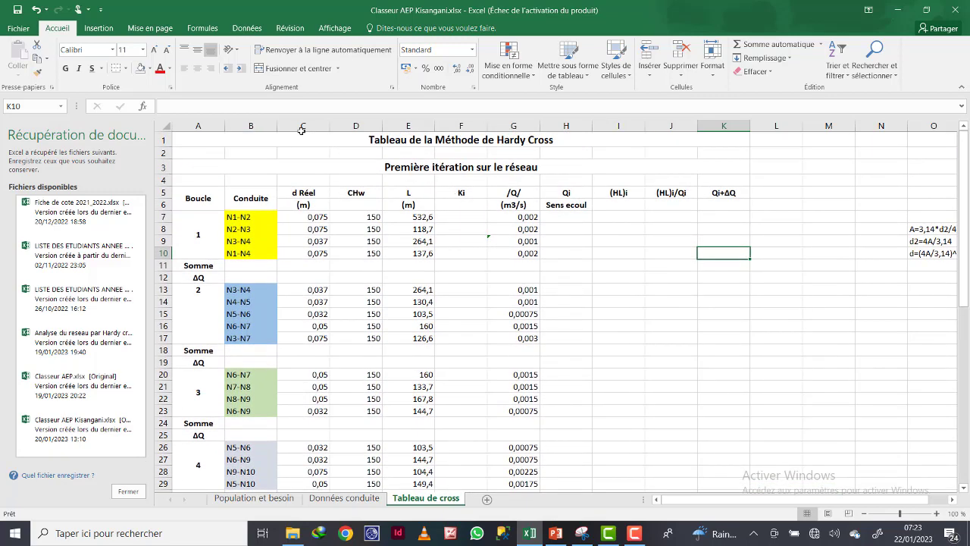
pyautogui.rightClick(160, 155)
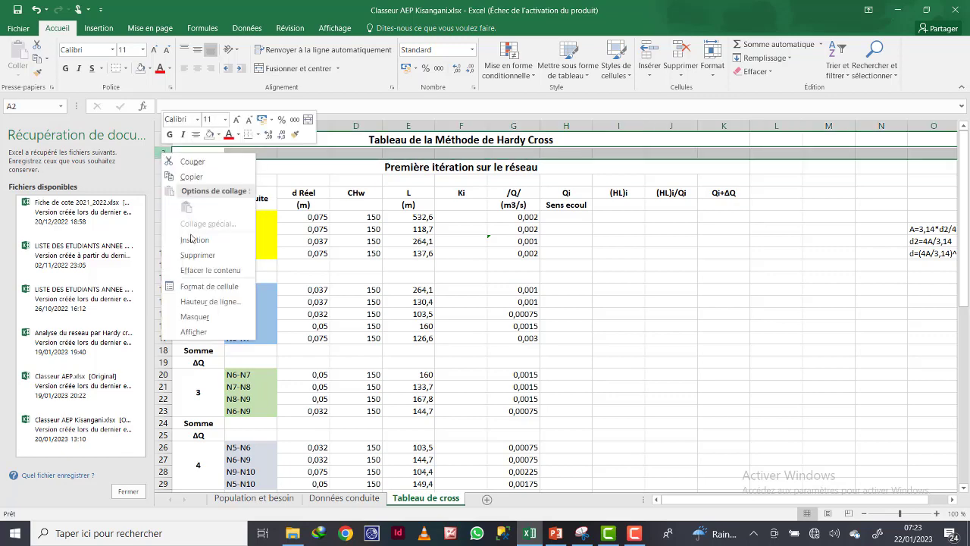
pyautogui.click(196, 254)
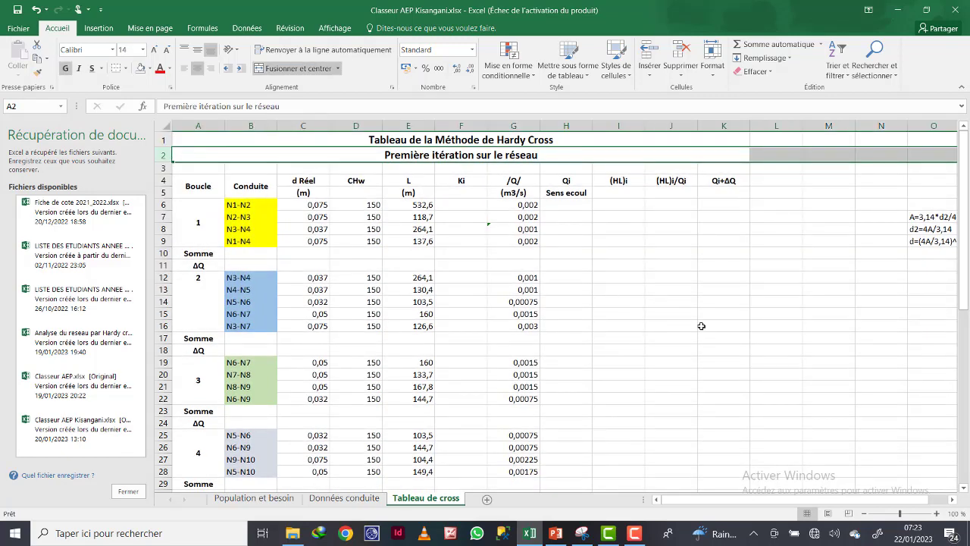
pyautogui.rightClick(162, 168)
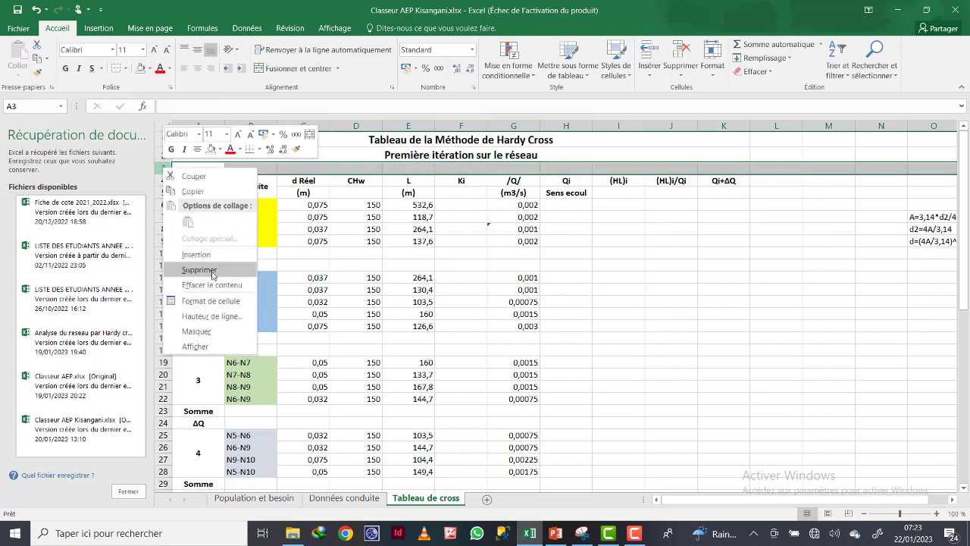
pyautogui.click(214, 272)
pyautogui.click(690, 371)
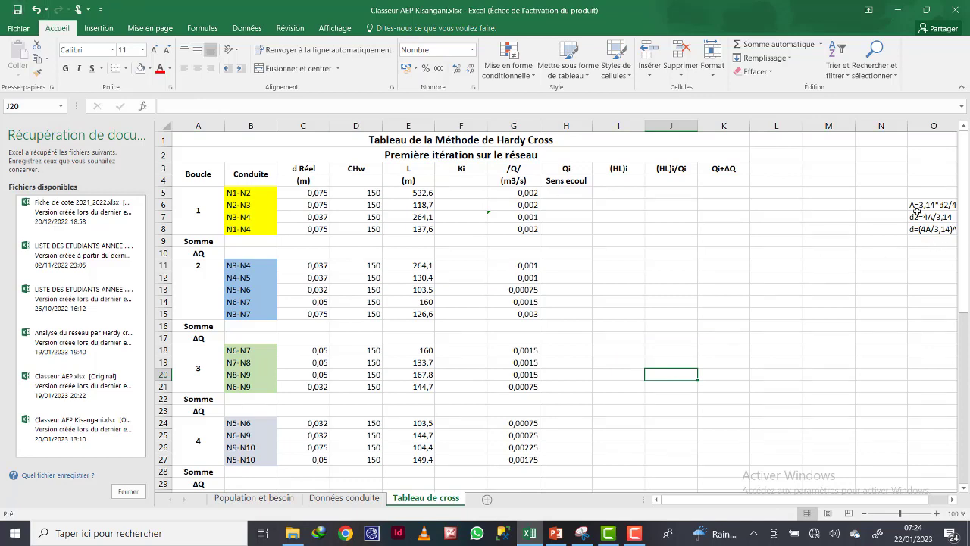
# Clear the leftover area and diameter formula notes from cells O6:O9 of Tableau de cross.
pyautogui.moveTo(917, 209); pyautogui.dragTo(947, 242)
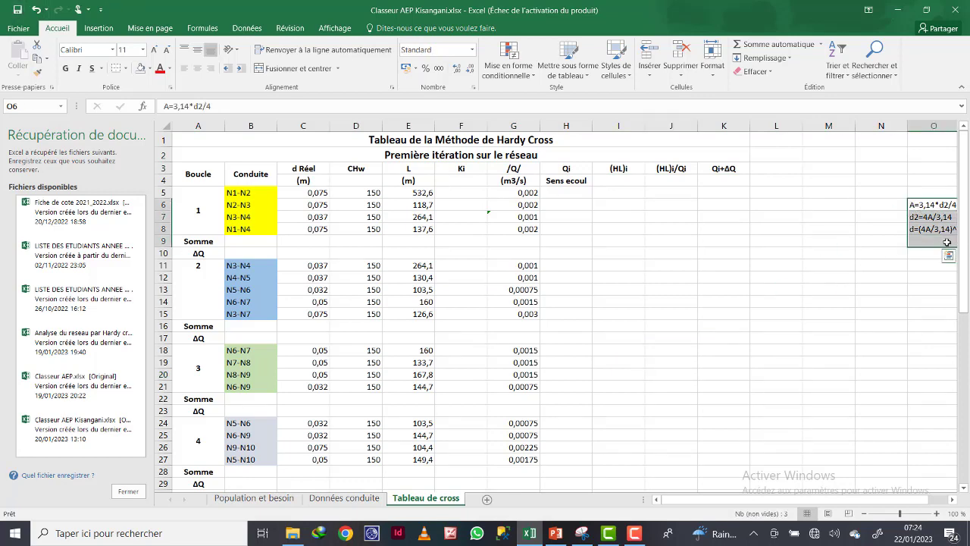
pyautogui.hscroll(5, 909, 246)
pyautogui.press('Delete')
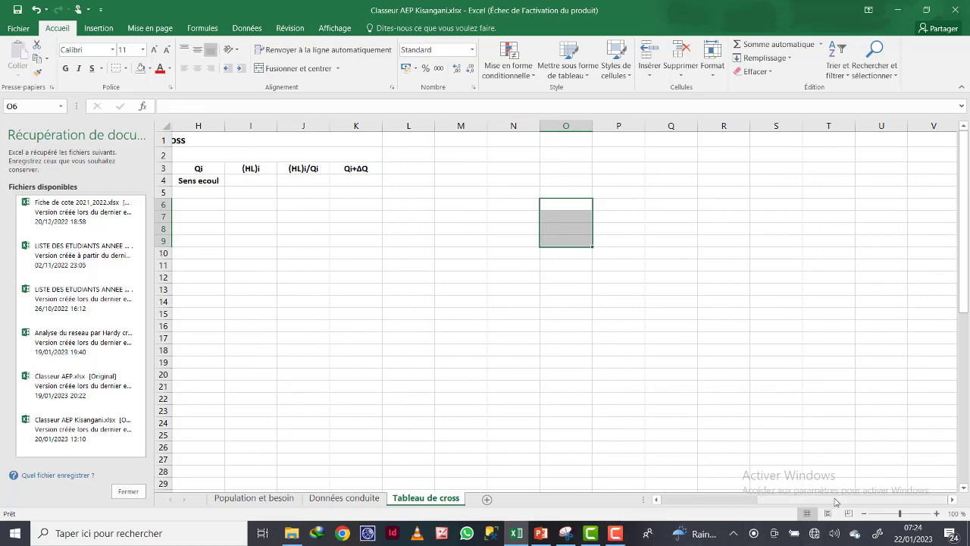
pyautogui.hscroll(-5, 836, 501)
pyautogui.click(700, 373)
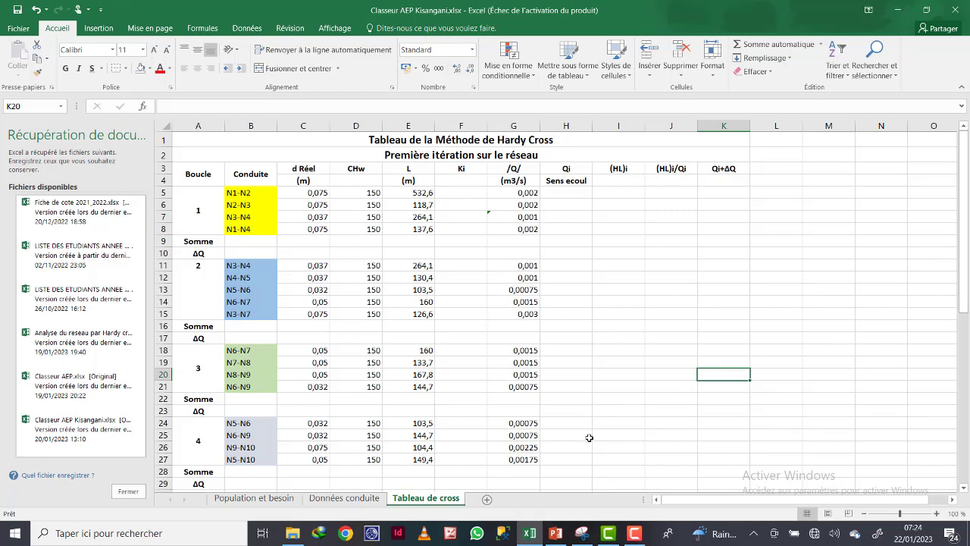
pyautogui.click(630, 539)
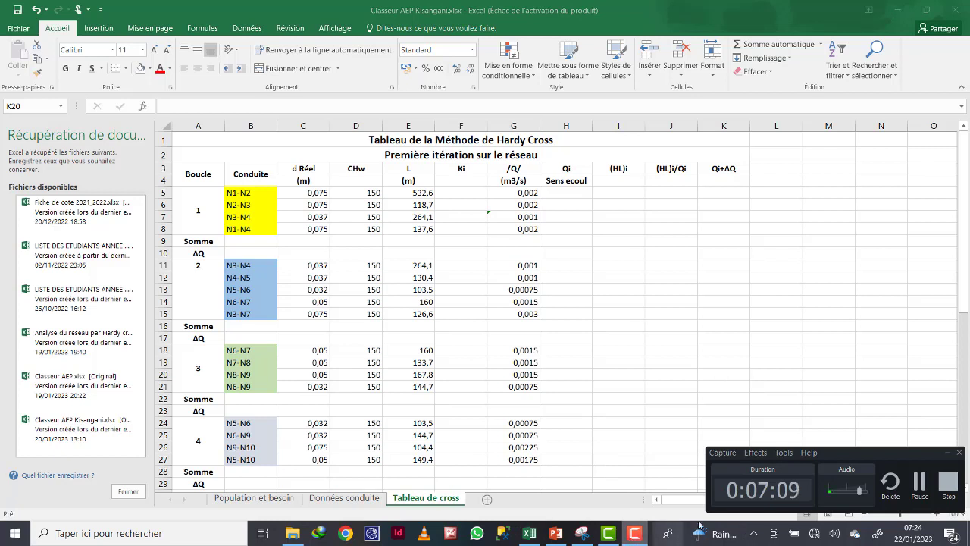
pyautogui.click(919, 485)
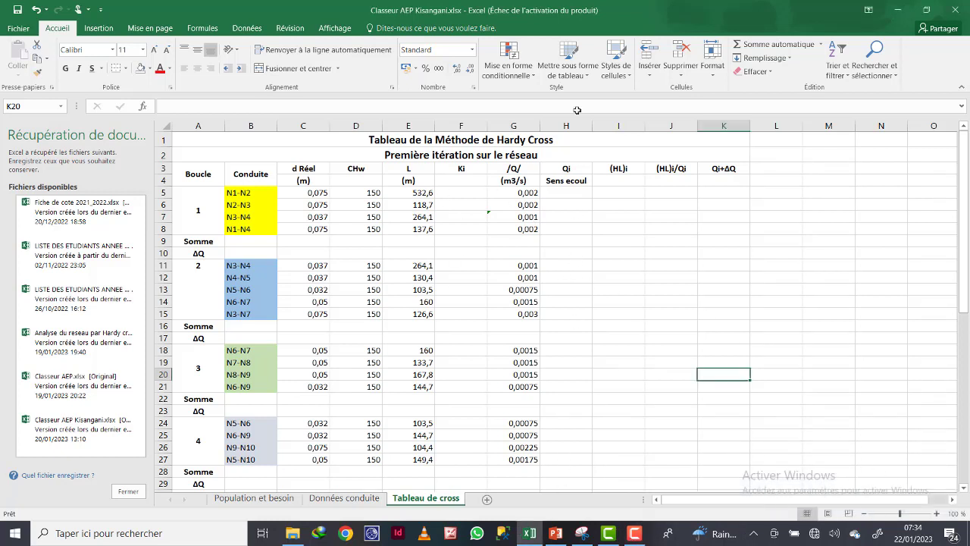
# Switch to the PowerPoint presentation and review the Hardy-Cross example table and the slide listing the method's steps.
pyautogui.click(295, 533)
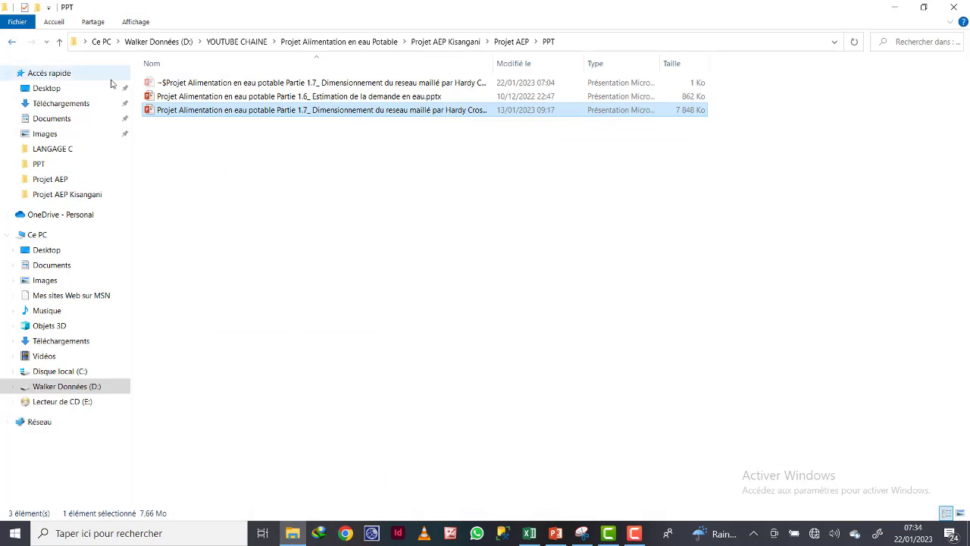
pyautogui.click(556, 533)
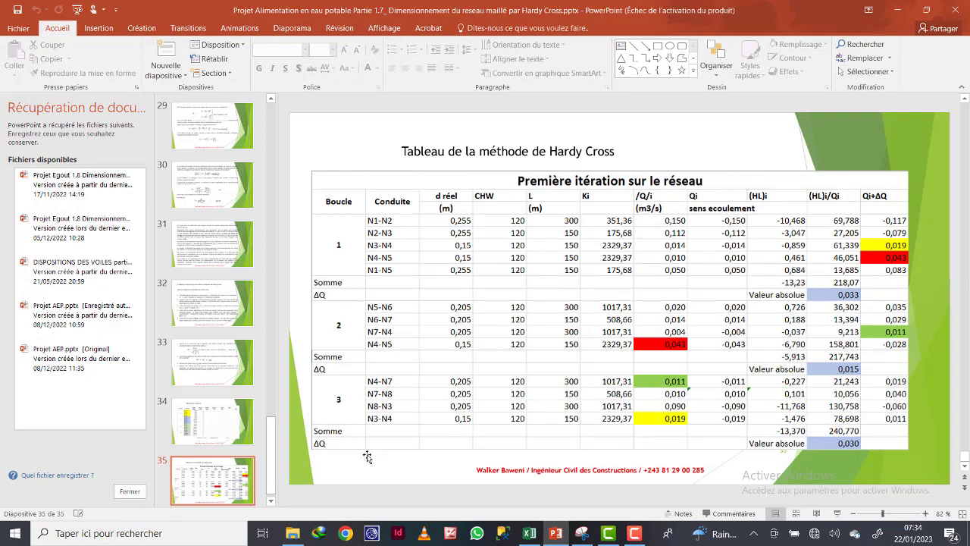
pyautogui.click(219, 422)
pyautogui.click(200, 315)
pyautogui.click(219, 354)
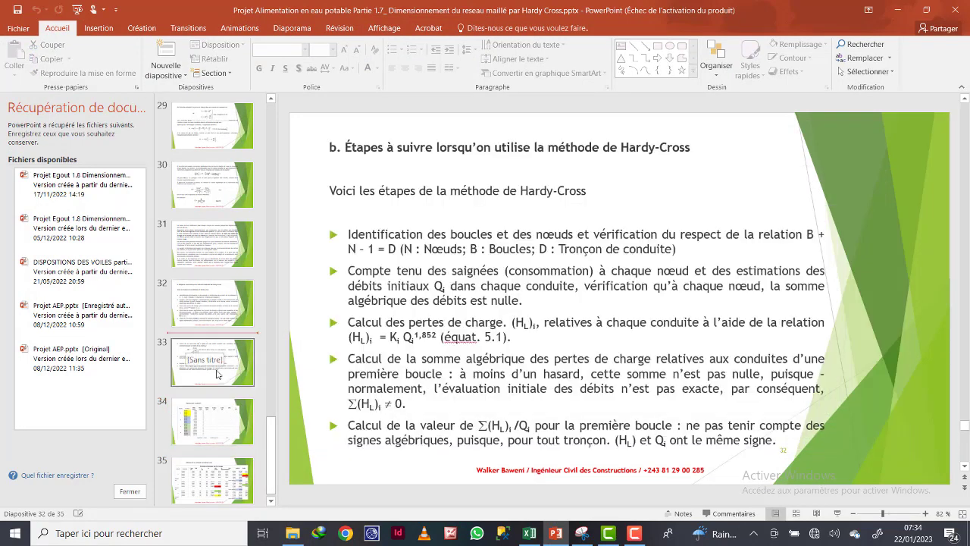
pyautogui.click(216, 302)
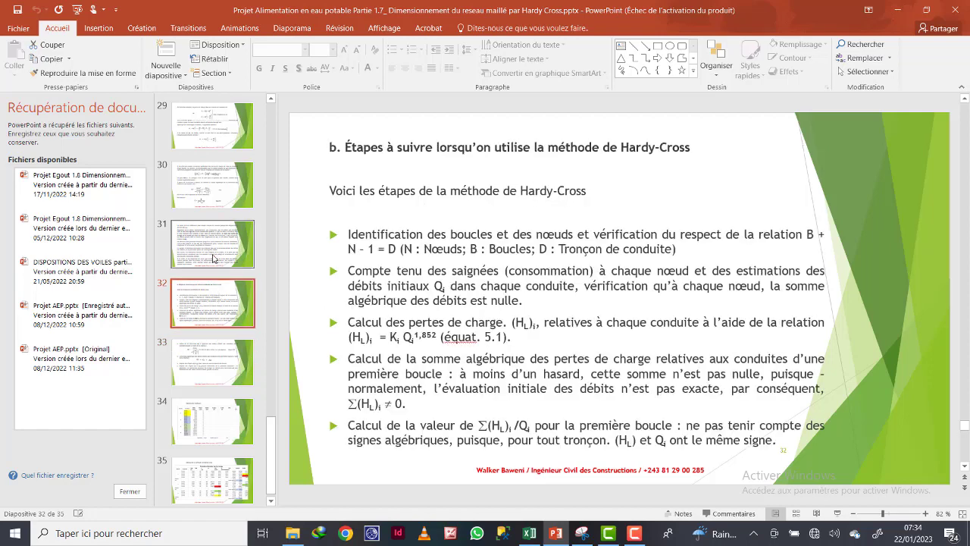
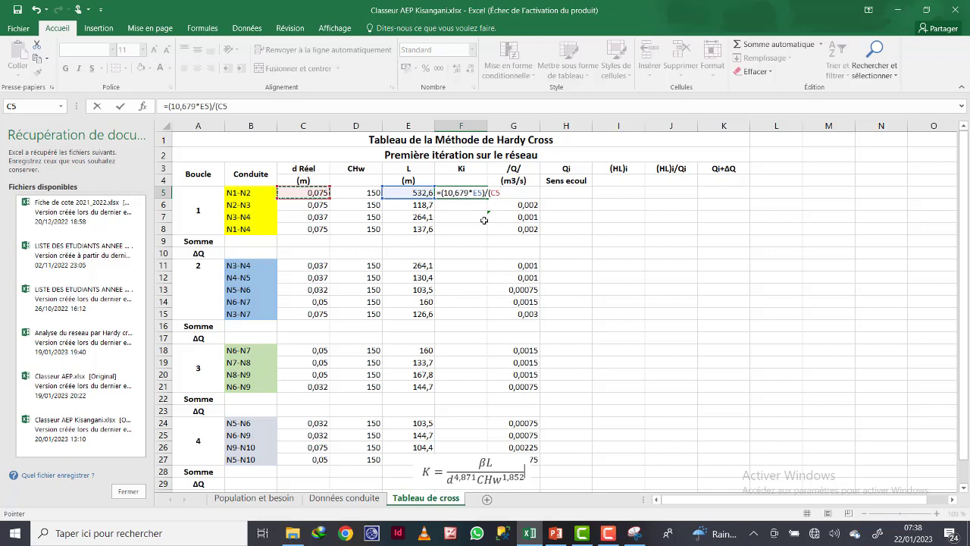
# Complete the Ki formula for conduit N1-N2 in F5 as =(10,679*E5)/(C5^4,871*D5*1,852).
pyautogui.write('^4,871*')
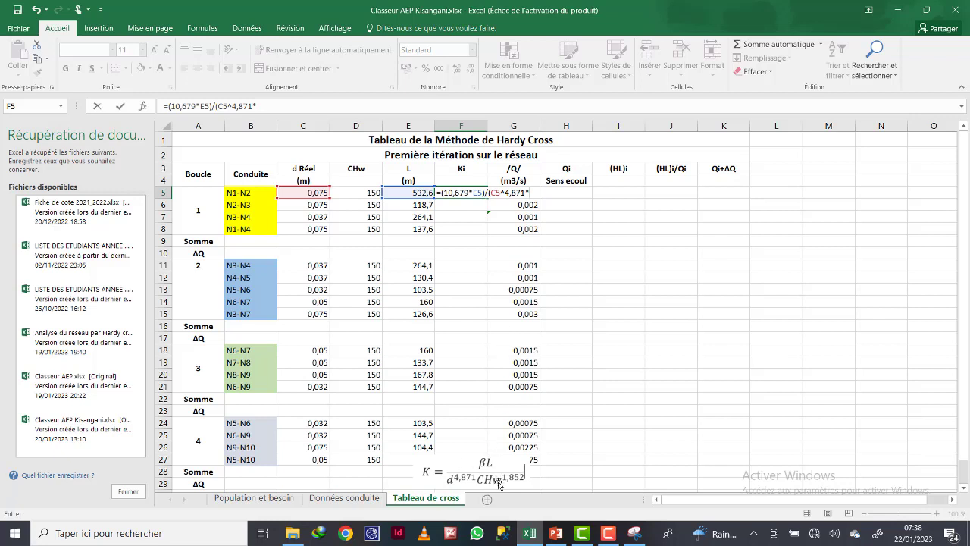
pyautogui.click(369, 192)
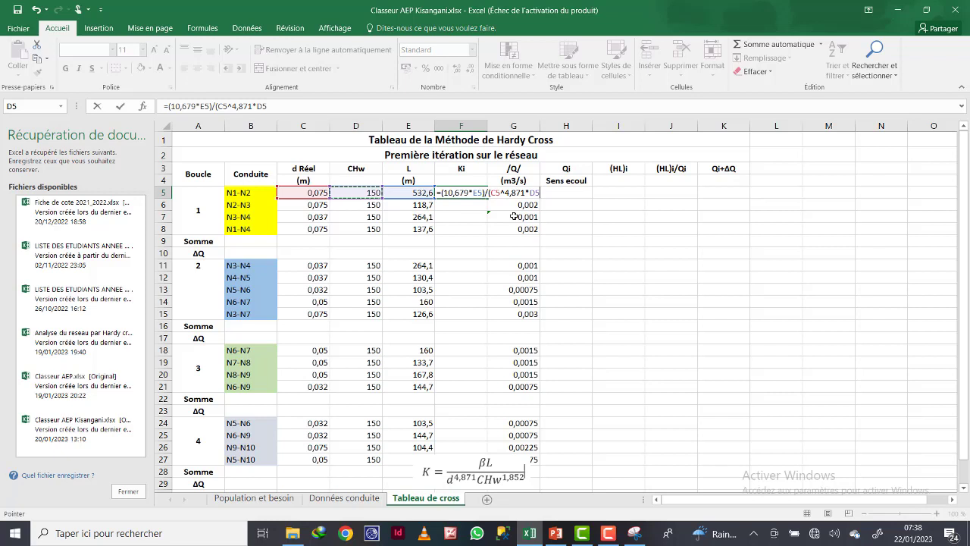
pyautogui.write('*')
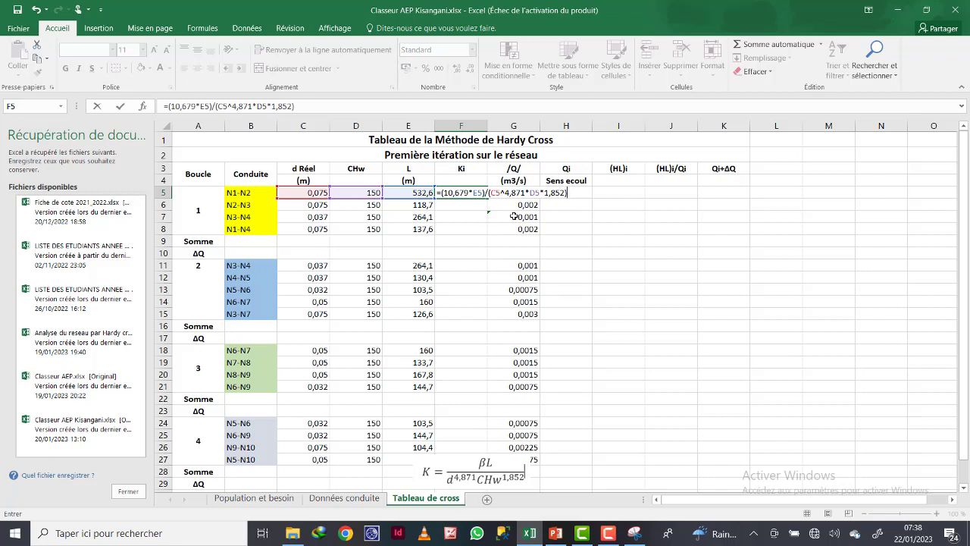
pyautogui.write('1,852)')
pyautogui.press('Return')
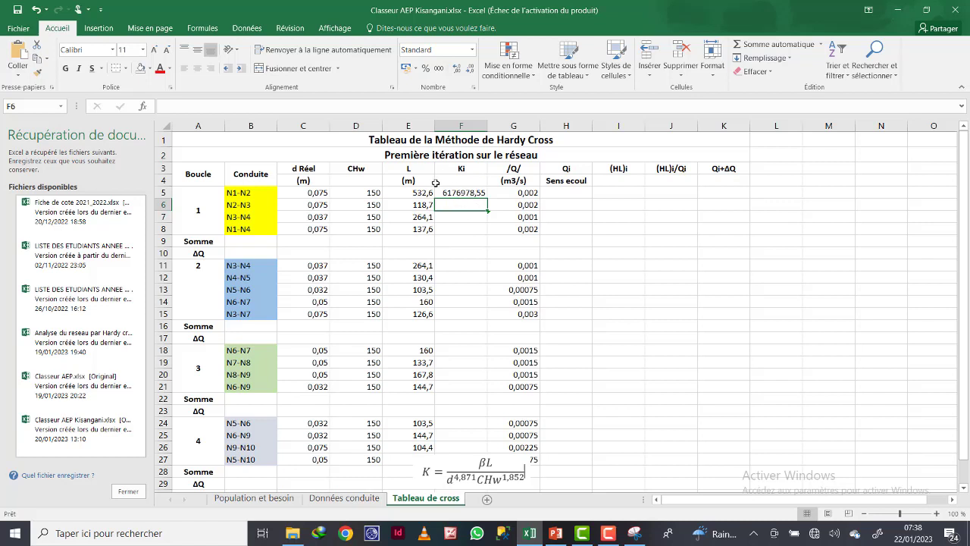
# Fill the Ki formula from F5 down through F27 to cover the conduits of all four loops.
pyautogui.click(485, 195)
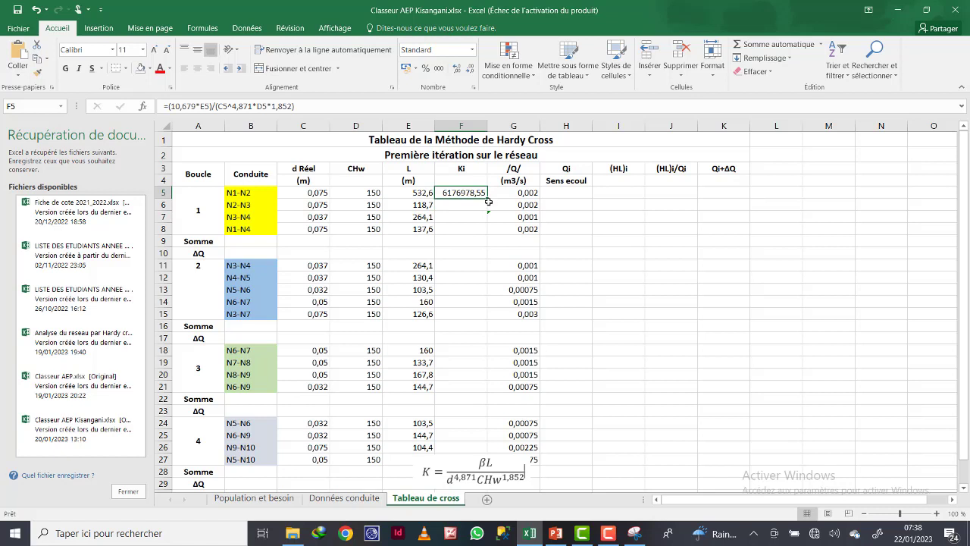
pyautogui.moveTo(488, 200); pyautogui.dragTo(487, 235)
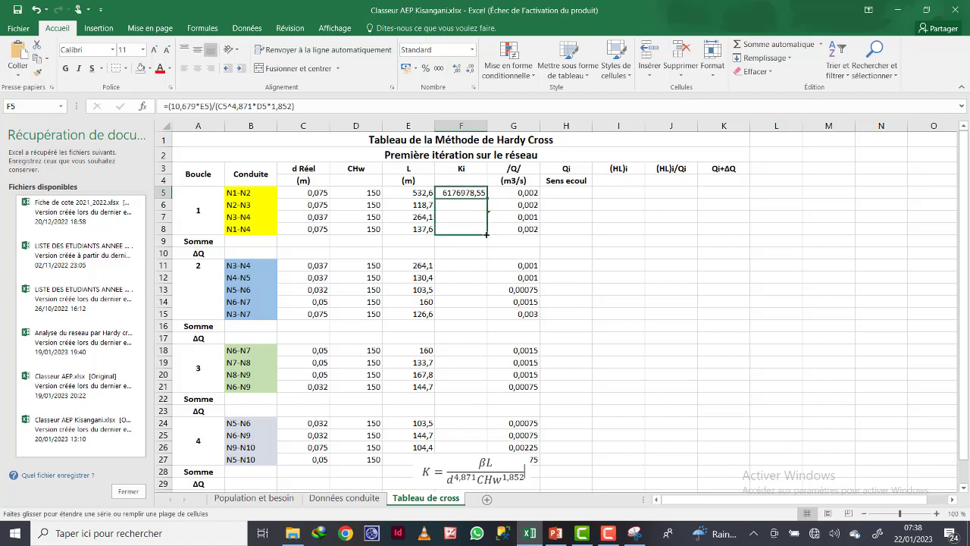
pyautogui.moveTo(485, 255); pyautogui.dragTo(480, 465)
pyautogui.click(615, 253)
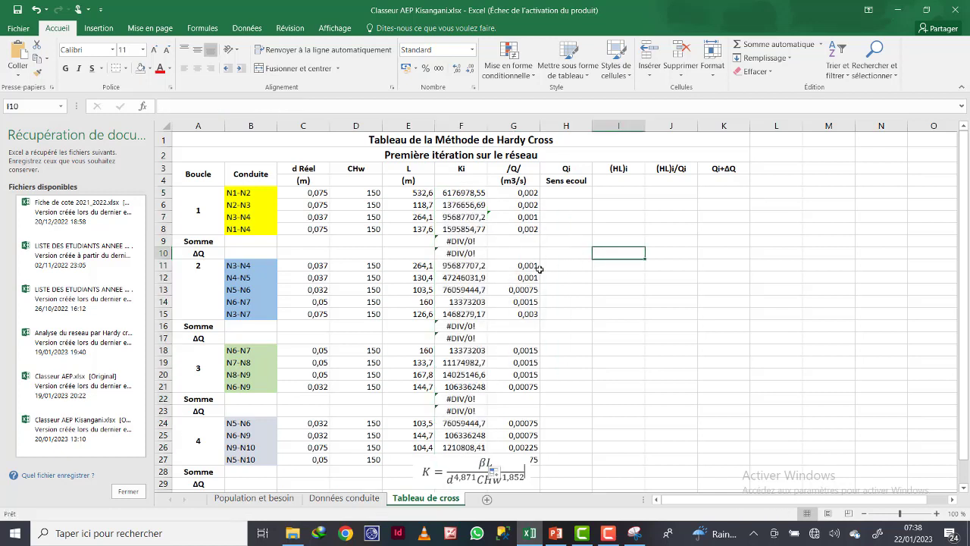
# Clear the Ki formulas from the Somme and ΔQ rows in F9:F10, F16:F17 and F22:F23.
pyautogui.moveTo(451, 243); pyautogui.dragTo(474, 255)
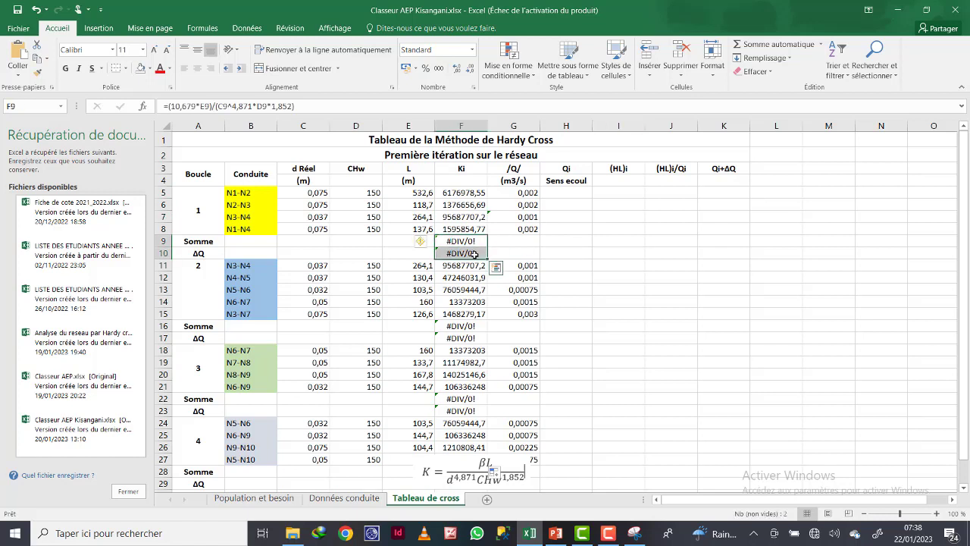
pyautogui.moveTo(451, 328); pyautogui.dragTo(471, 341)
pyautogui.moveTo(450, 399); pyautogui.dragTo(462, 411)
pyautogui.press('Delete')
# Move the K formula image just below the N5-N10 row so it no longer covers the table values.
pyautogui.moveTo(466, 470)
pyautogui.mouseDown()
pyautogui.moveTo(463, 488)
pyautogui.moveTo(464, 476)
pyautogui.mouseUp()
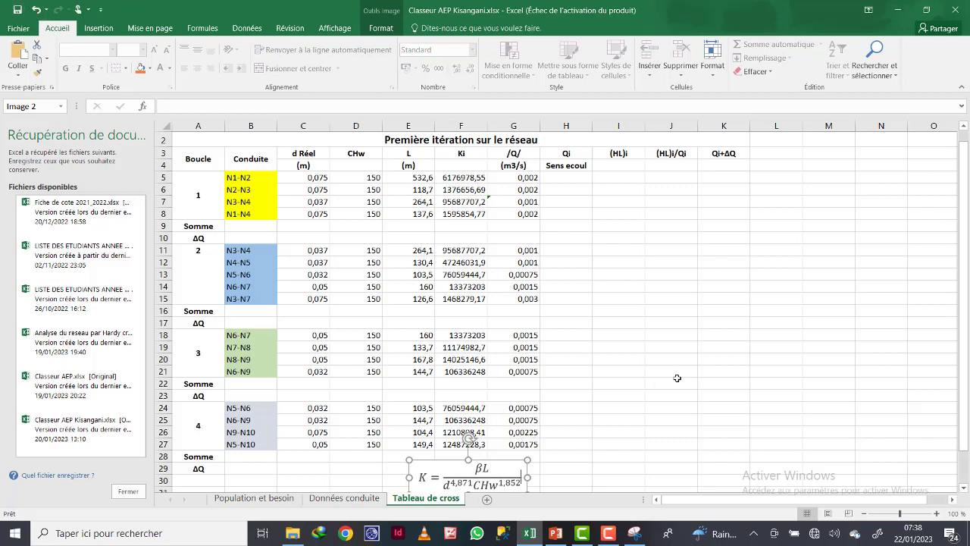
pyautogui.click(672, 347)
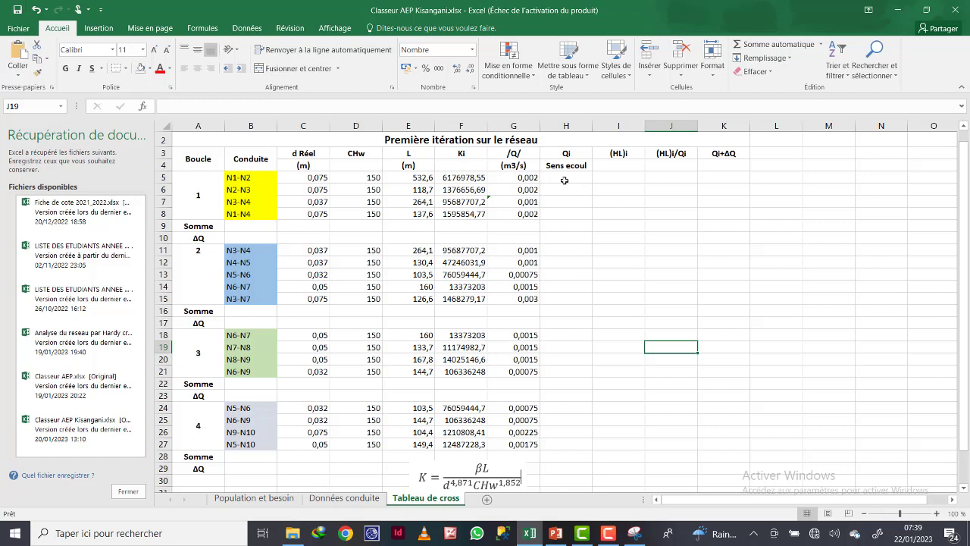
pyautogui.click(468, 479)
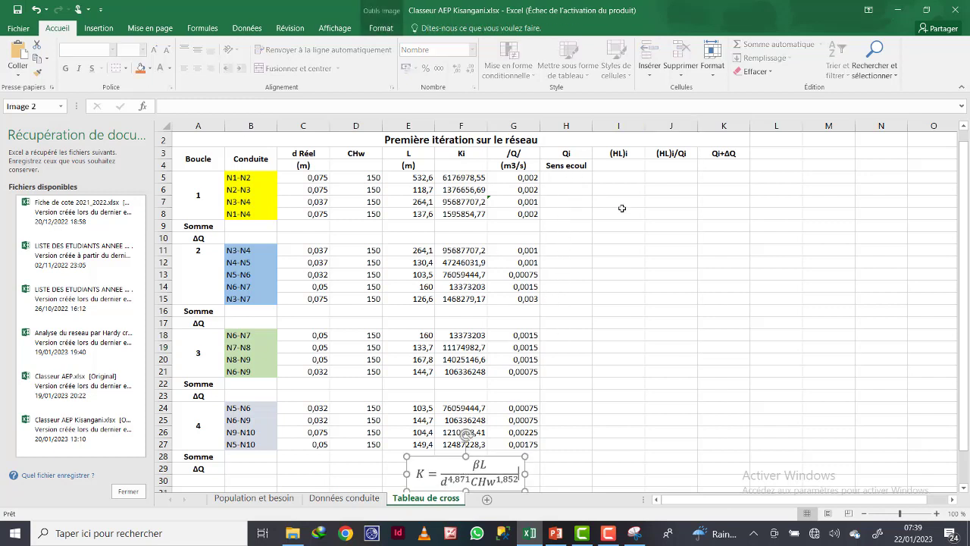
pyautogui.click(682, 214)
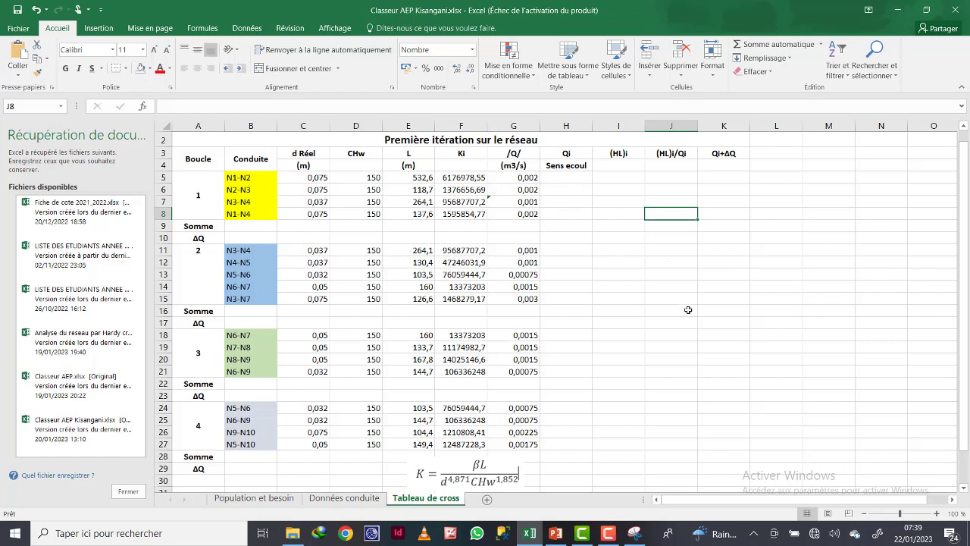
pyautogui.click(754, 273)
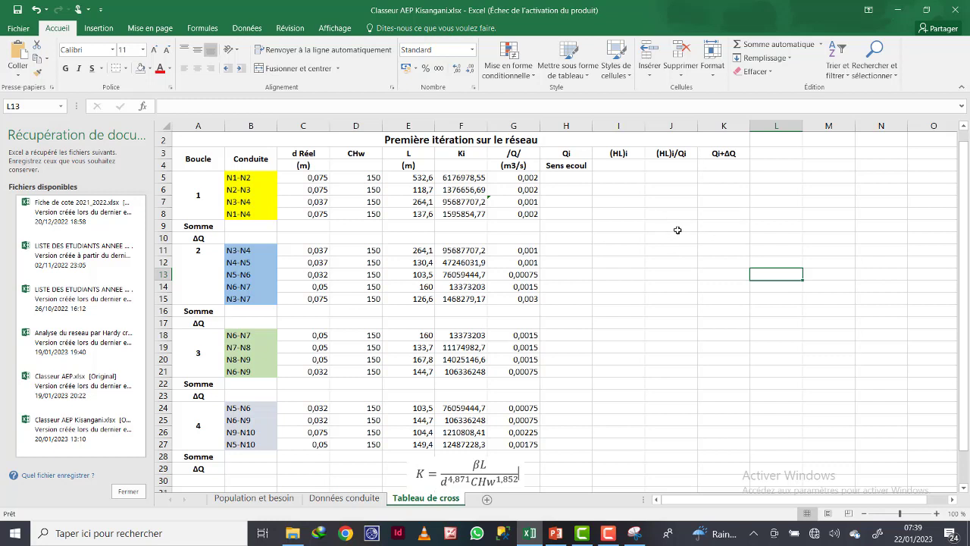
pyautogui.click(794, 301)
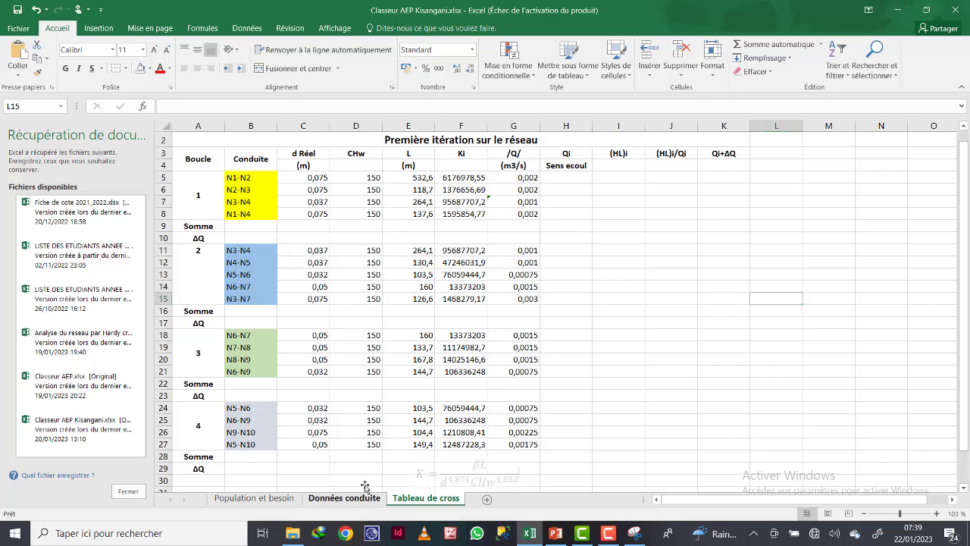
# Copy the annotated network map from Données conduite into Tableau de cross and place it below the empty Qi to Qi+ΔQ cells of loop 1.
pyautogui.click(343, 498)
pyautogui.click(831, 324)
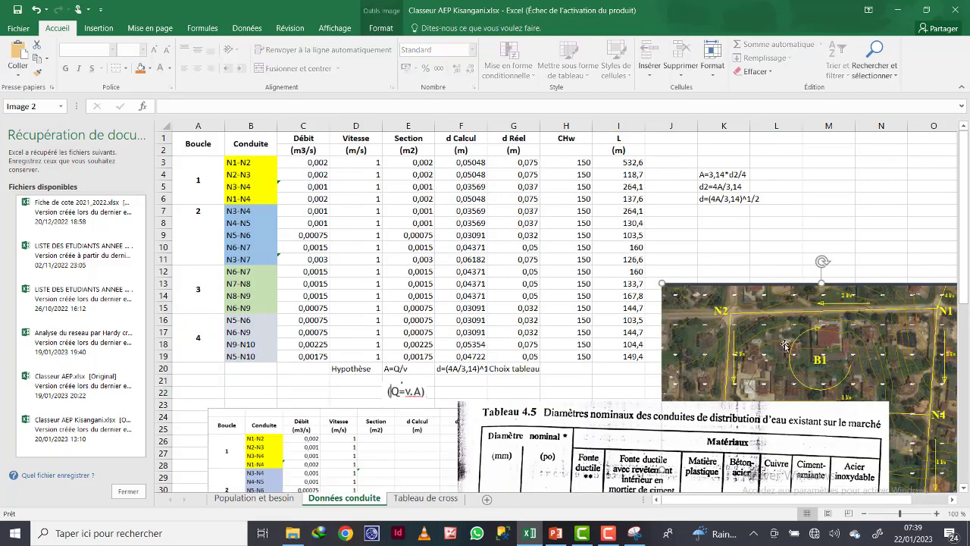
pyautogui.moveTo(754, 335); pyautogui.dragTo(602, 261)
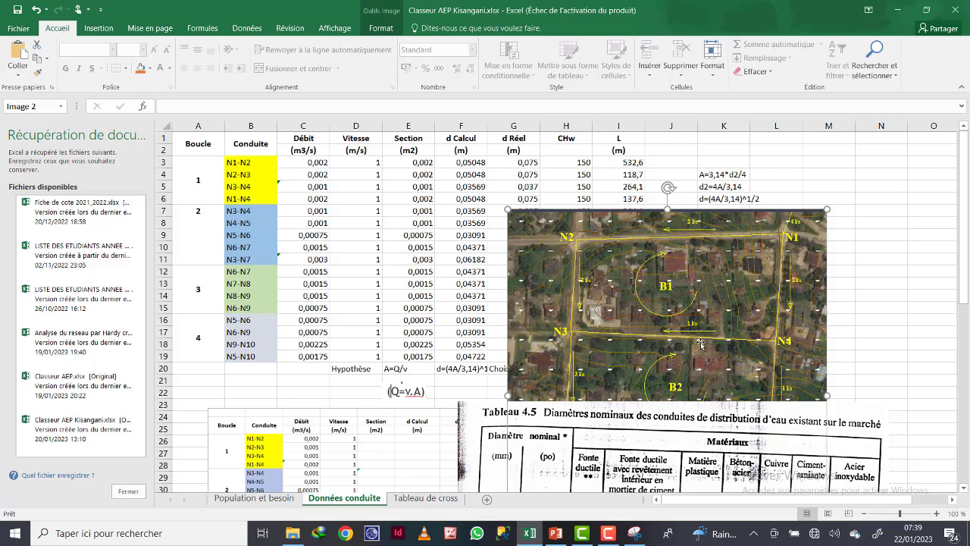
pyautogui.click(426, 498)
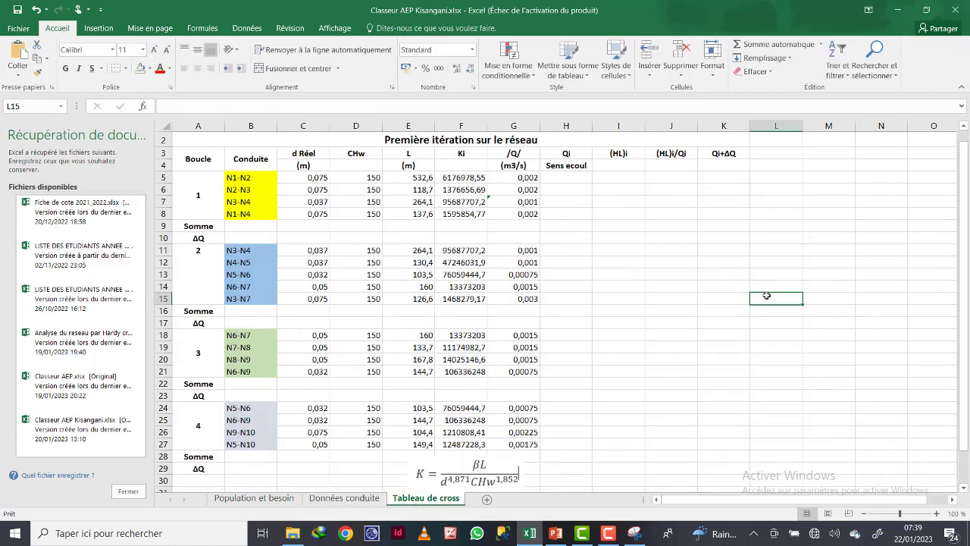
pyautogui.hotkey('ctrl', 'v')
pyautogui.moveTo(833, 337); pyautogui.dragTo(652, 294)
pyautogui.click(874, 197)
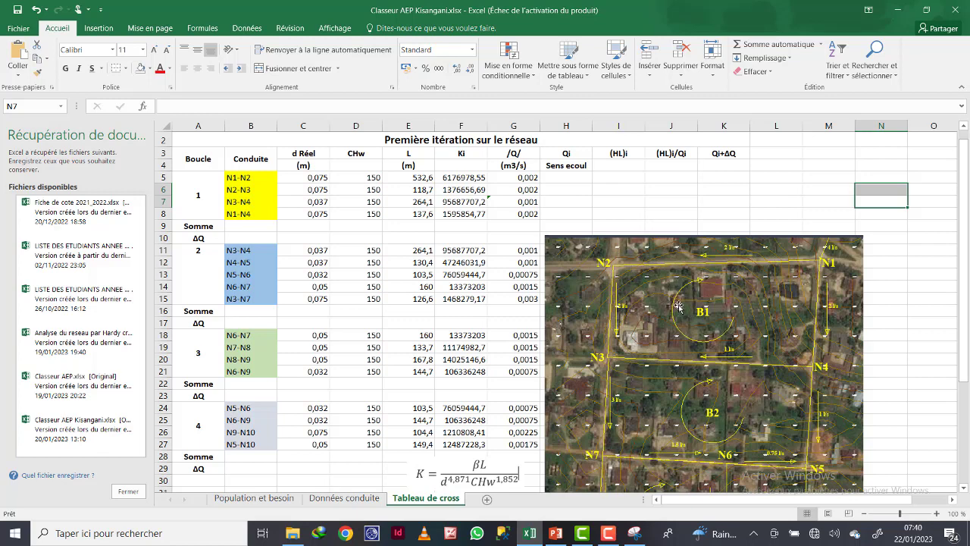
pyautogui.moveTo(678, 311); pyautogui.dragTo(678, 317)
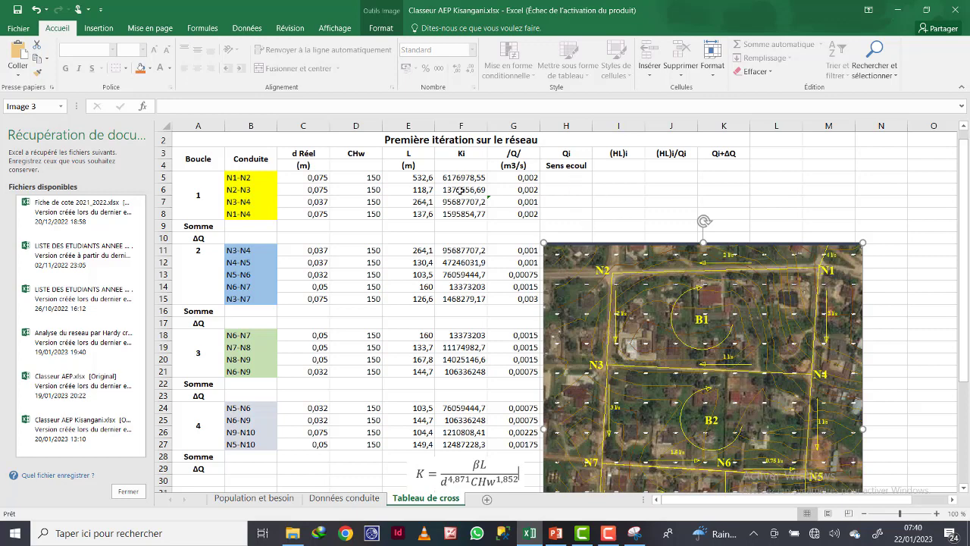
pyautogui.click(257, 177)
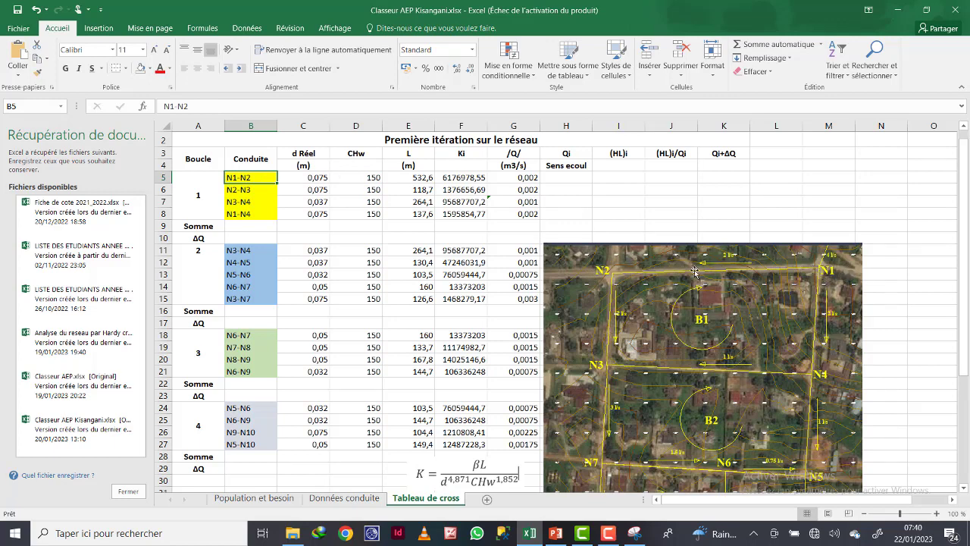
# Enter the signed flows of N1-N2 and N2-N3 as negative: =-G5 in H5 and =-G6 in H6.
pyautogui.click(574, 179)
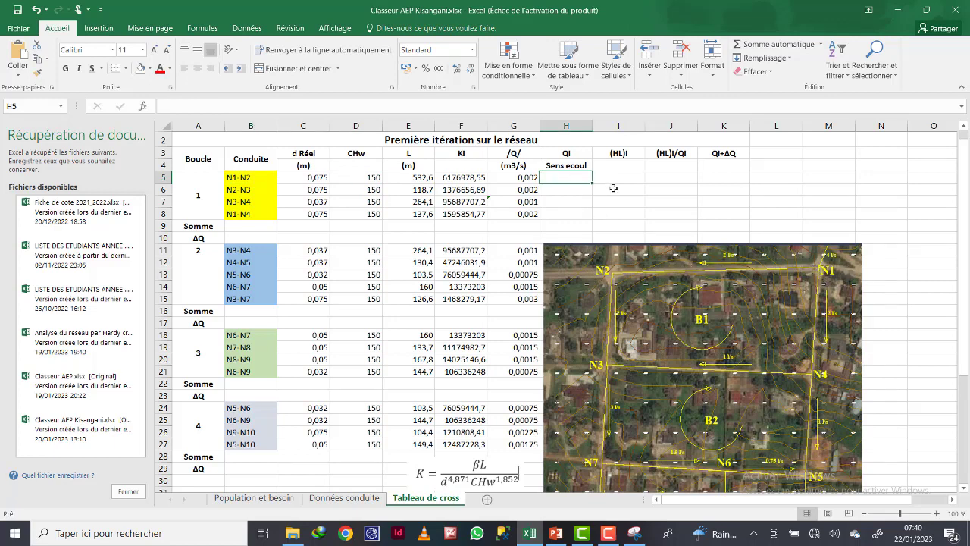
pyautogui.write('=')
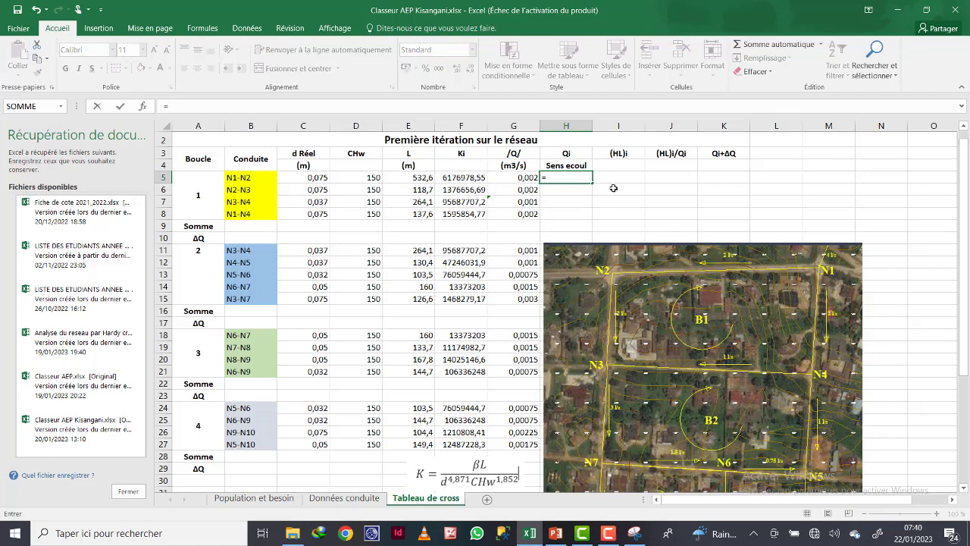
pyautogui.click(513, 177)
pyautogui.click(547, 178)
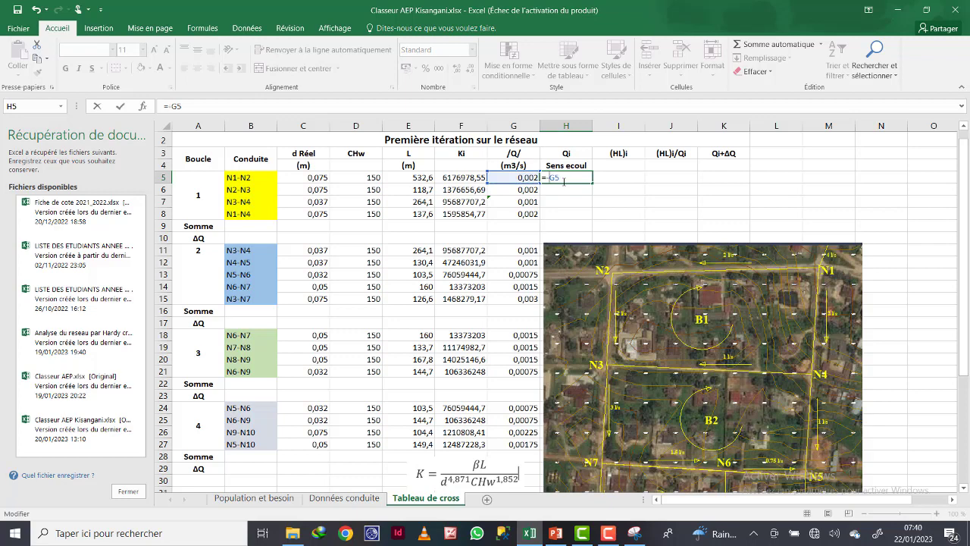
pyautogui.press('Return')
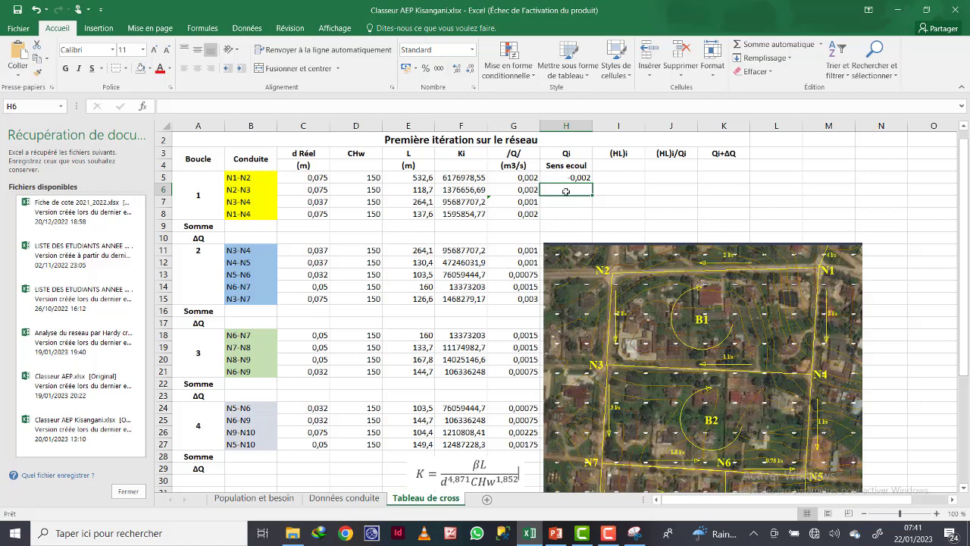
pyautogui.write('=')
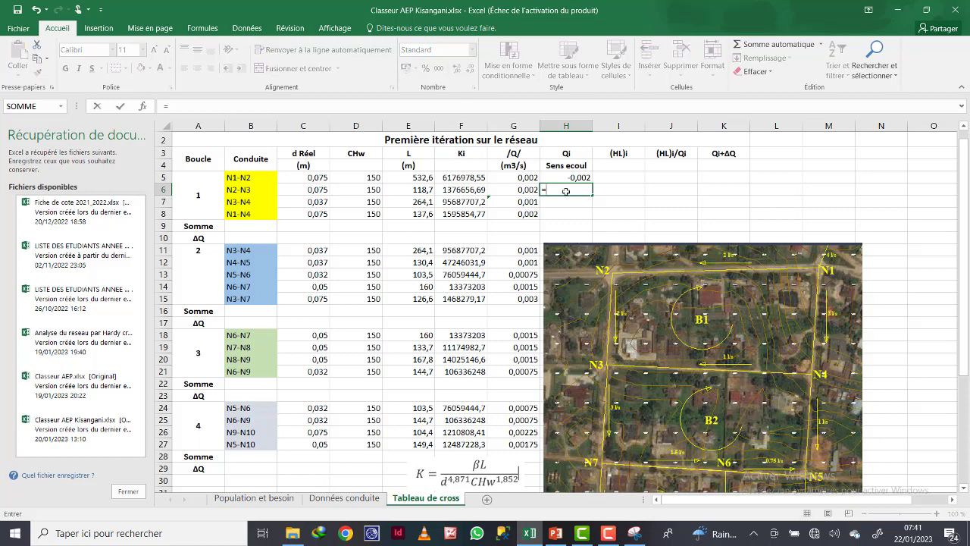
pyautogui.click(524, 189)
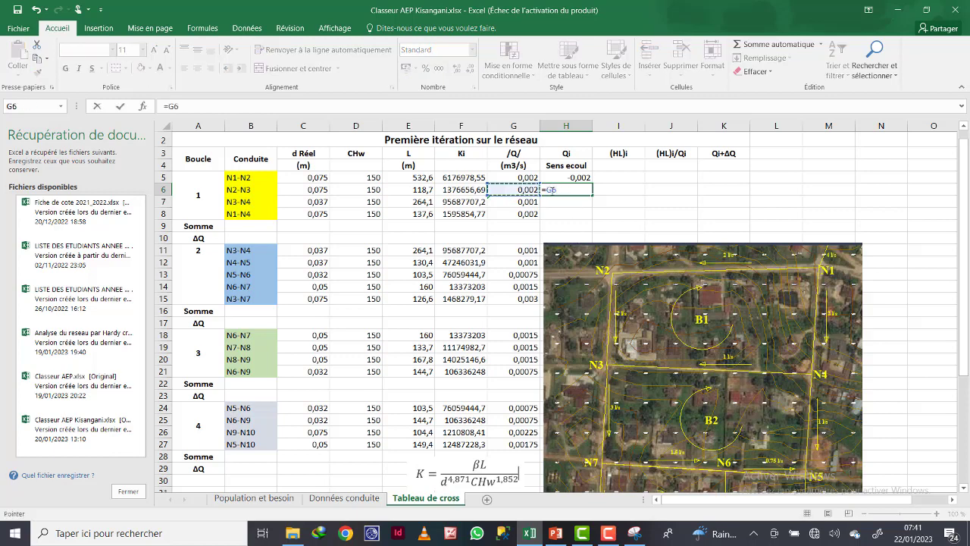
pyautogui.click(550, 190)
pyautogui.press('Return')
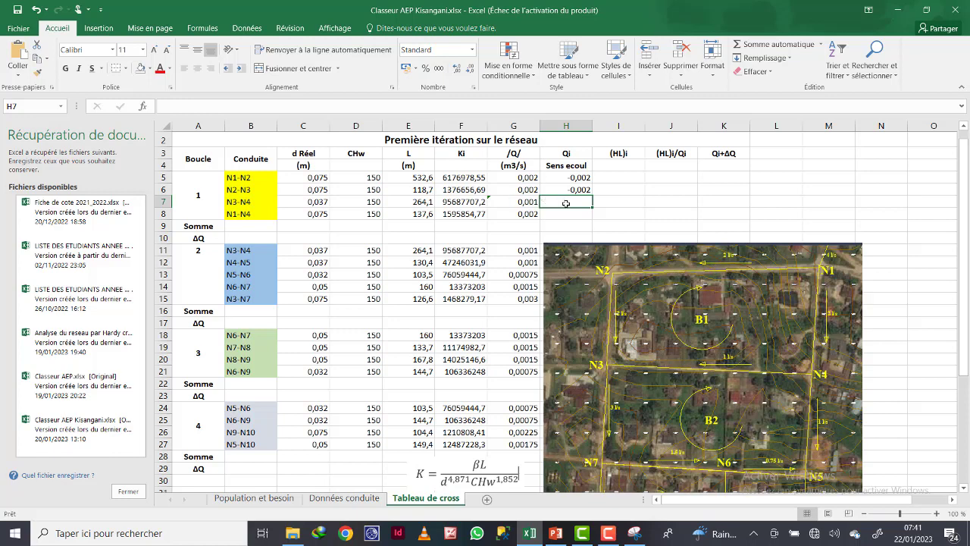
# Enter the signed flows of N3-N4 and N1-N4 as positive: =G7 in H7 and =G8 in H8.
pyautogui.write('=')
pyautogui.click(526, 202)
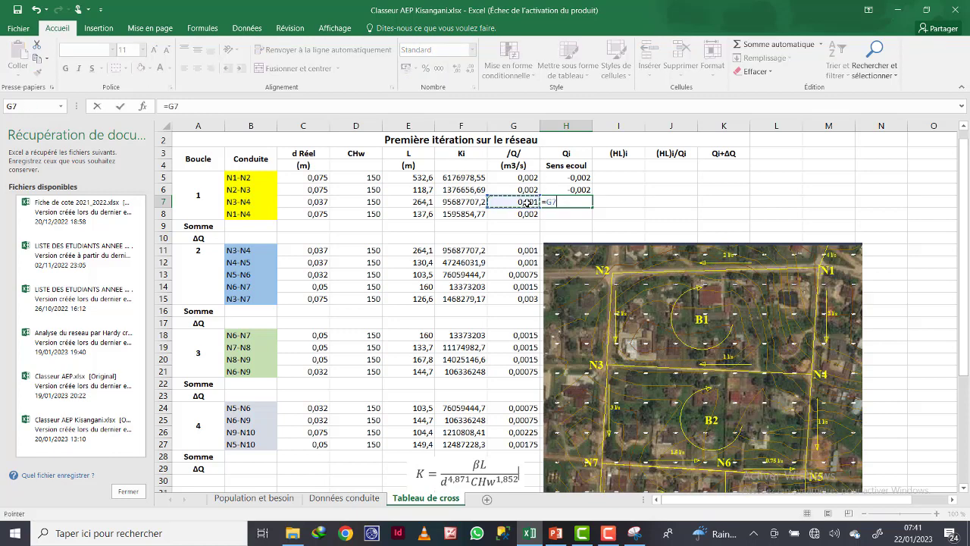
pyautogui.press('Return')
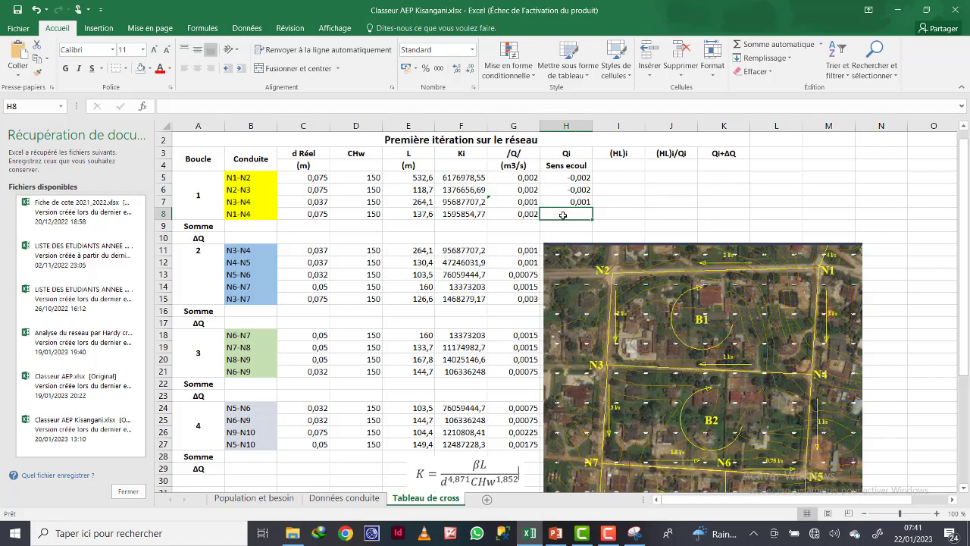
pyautogui.write('=')
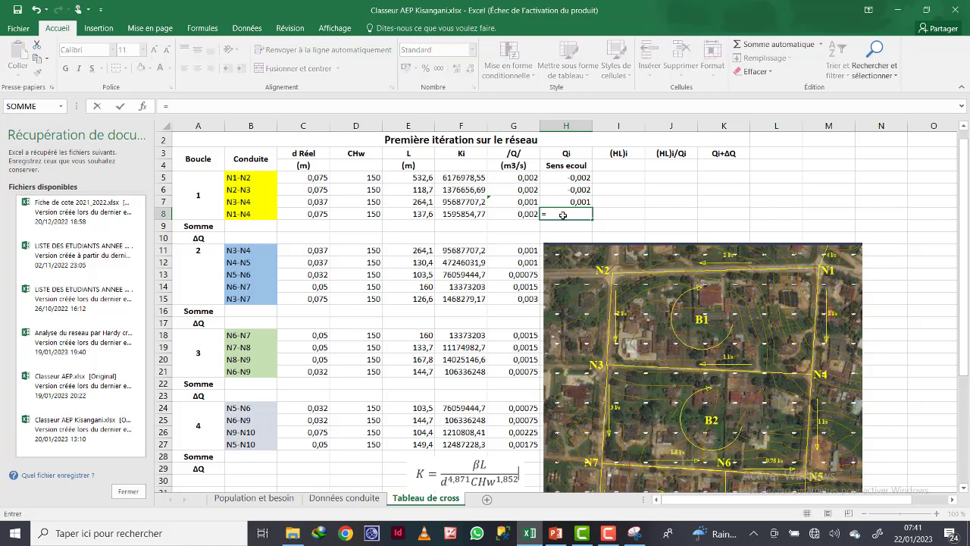
pyautogui.click(532, 215)
pyautogui.press('Return')
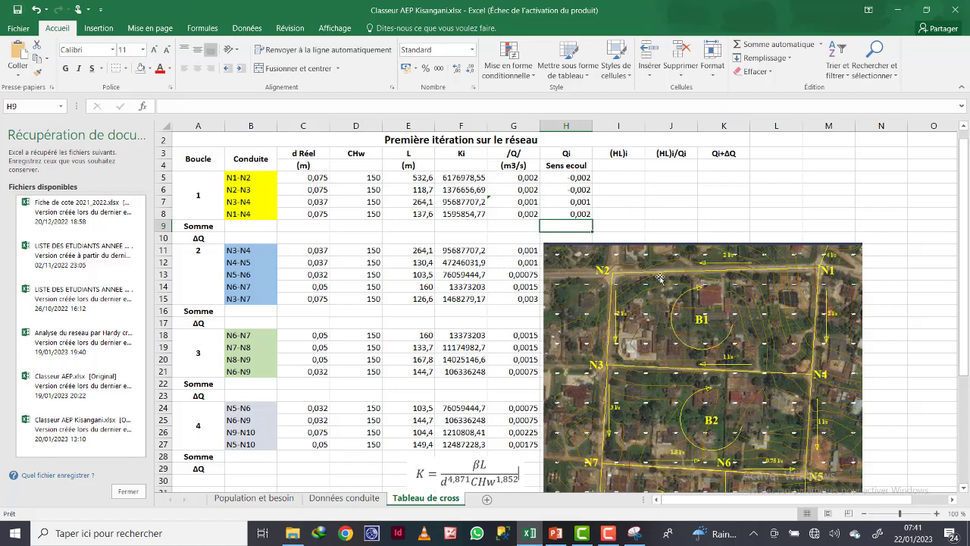
# Move the network map right and up so its upper-left corner sits near cell J8, clear of the (HL)i column.
pyautogui.click(653, 225)
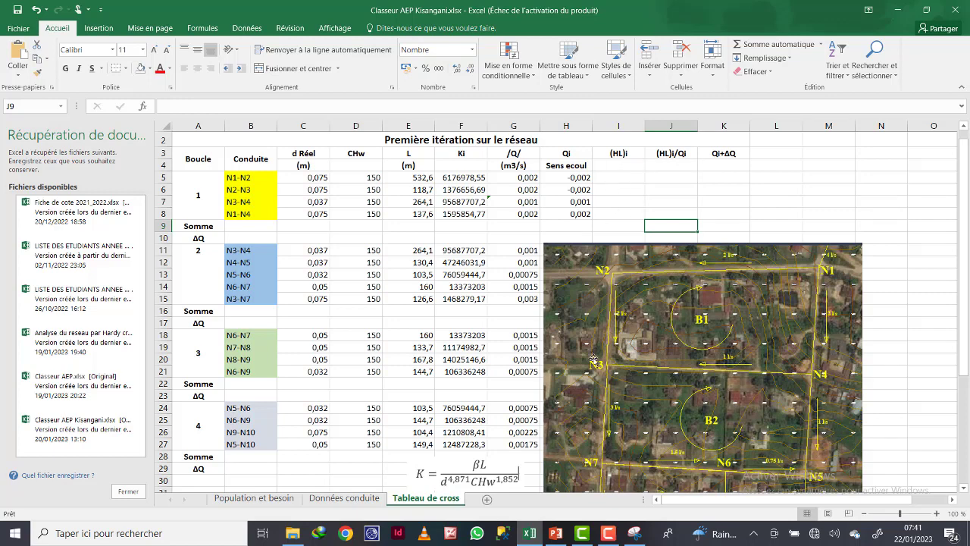
pyautogui.click(618, 435)
pyautogui.moveTo(618, 435); pyautogui.dragTo(752, 394)
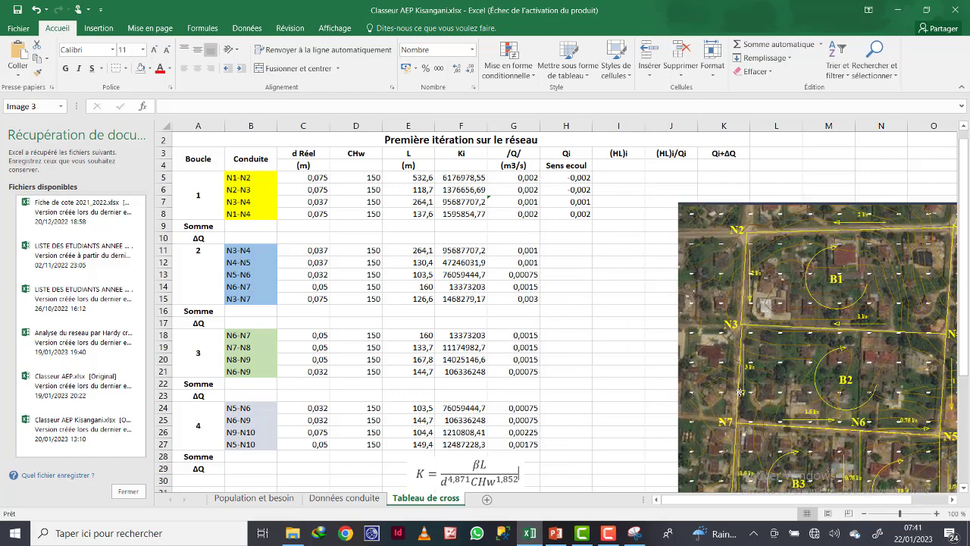
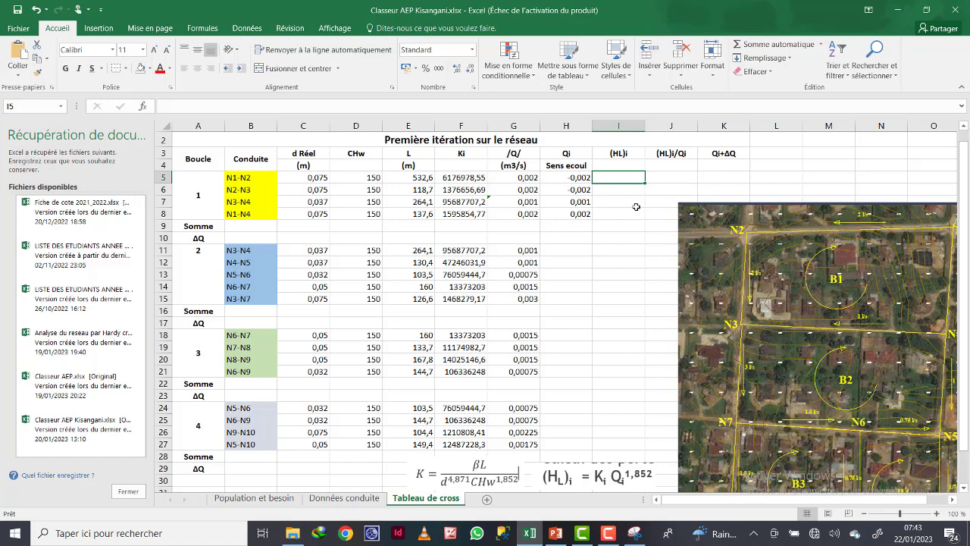
# Enter the head loss (HL)i formula =F5*G5^1,852 in I5 for conduit N1-N2.
pyautogui.write('=')
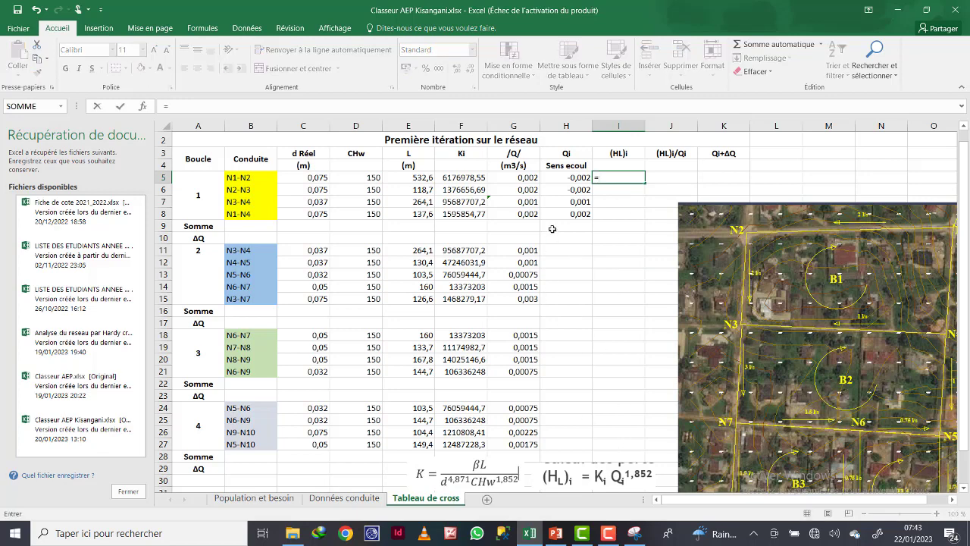
pyautogui.click(460, 178)
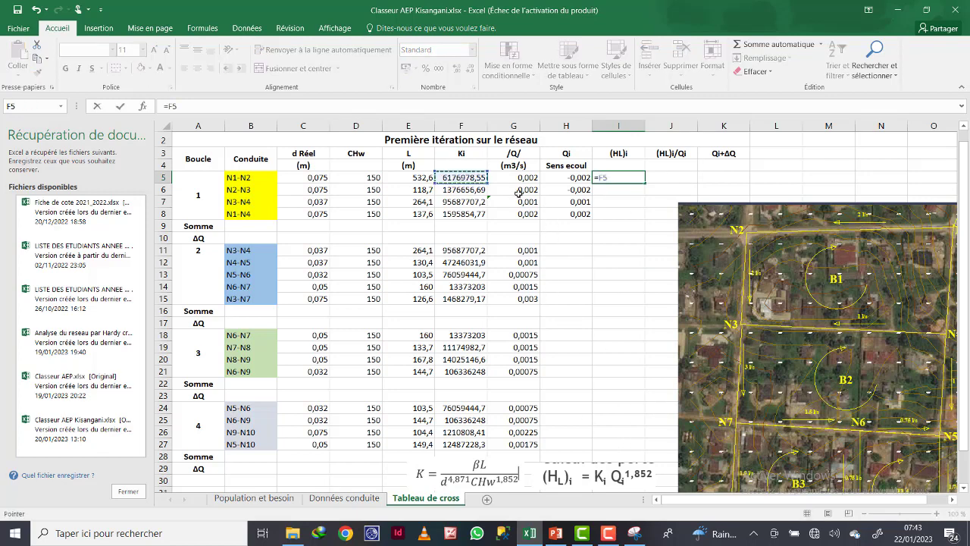
pyautogui.write('*')
pyautogui.click(529, 177)
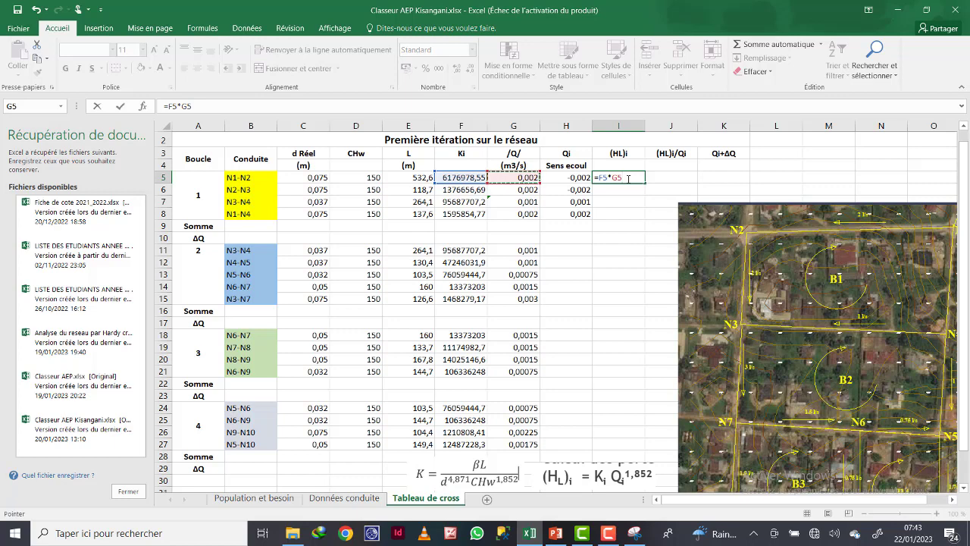
pyautogui.write('^1,852')
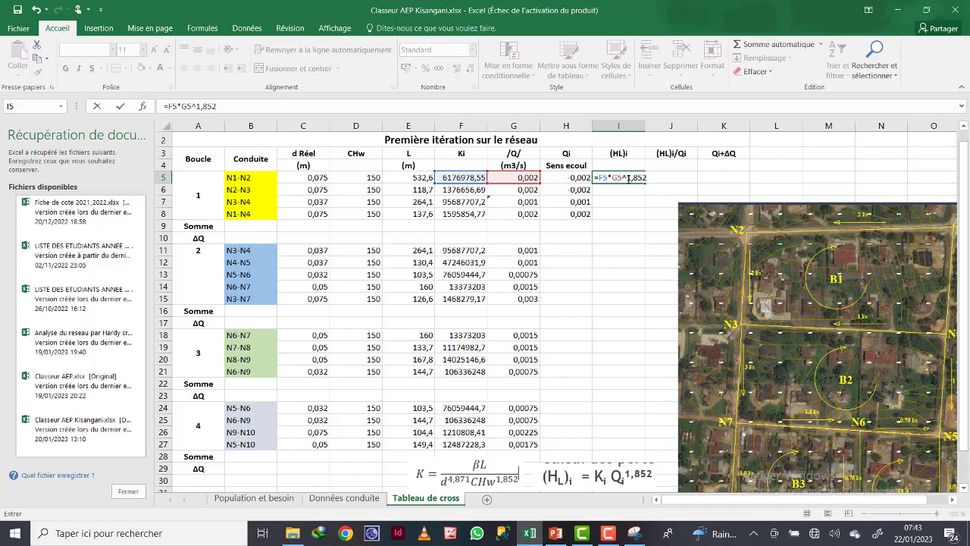
pyautogui.press('Return')
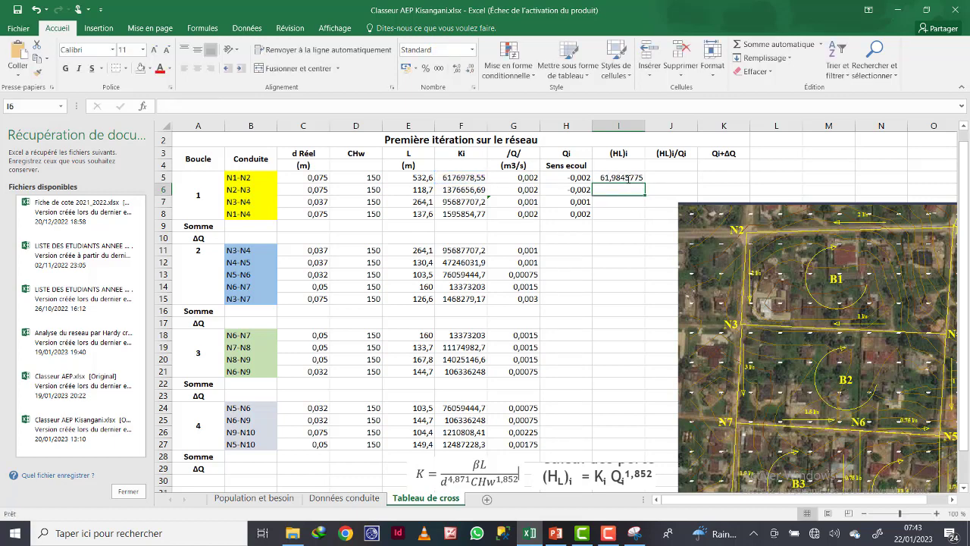
# Negate the N1-N2 head loss in I5 by changing its formula to =-F5*G5^1,852.
pyautogui.doubleClick(614, 177)
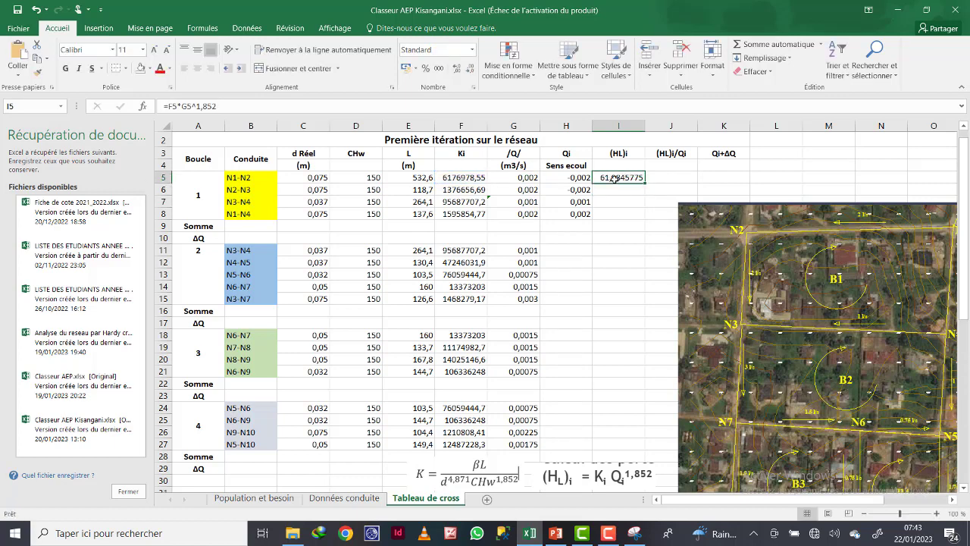
pyautogui.click(600, 178)
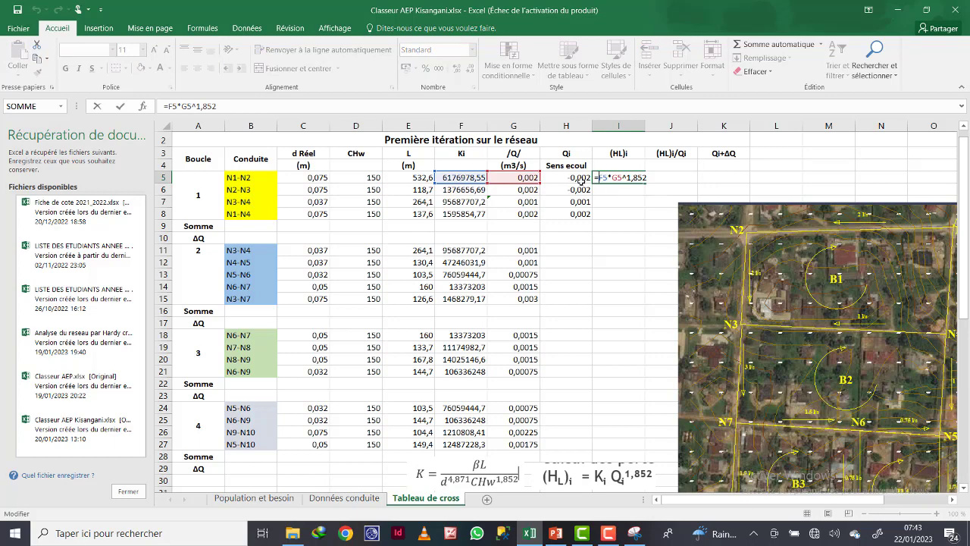
pyautogui.write('-')
pyautogui.press('Return')
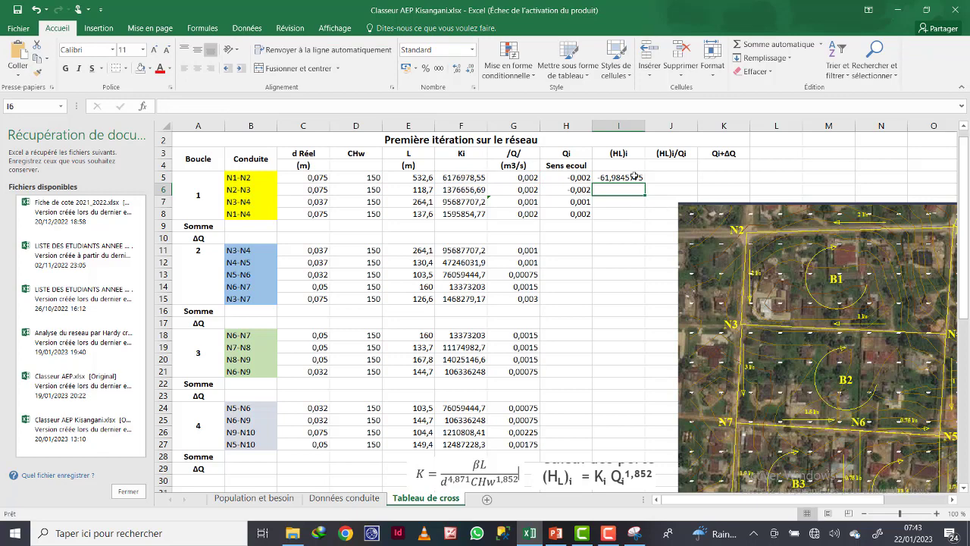
# Remove the minus sign from the head loss formula in I5.
pyautogui.doubleClick(598, 178)
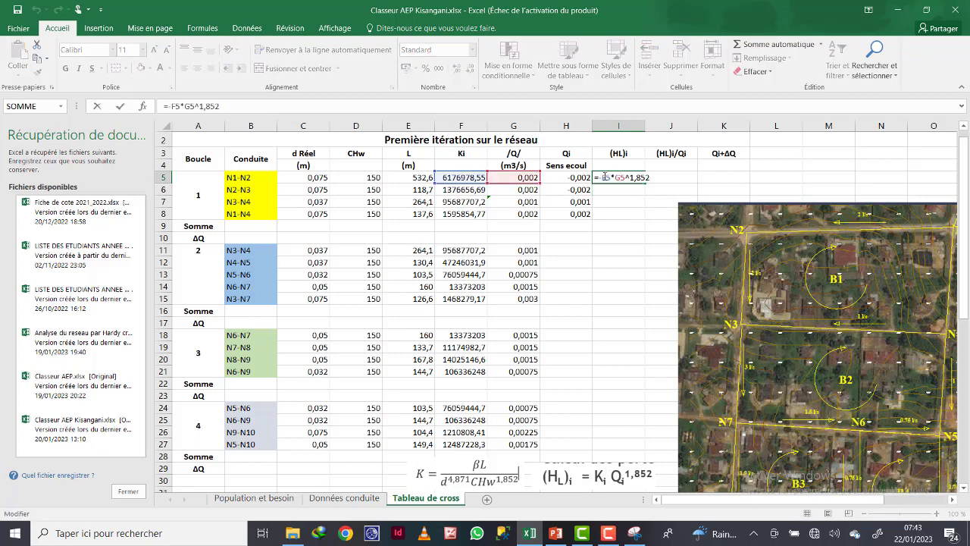
pyautogui.click(602, 178)
pyautogui.press('BackSpace')
pyautogui.press('Return')
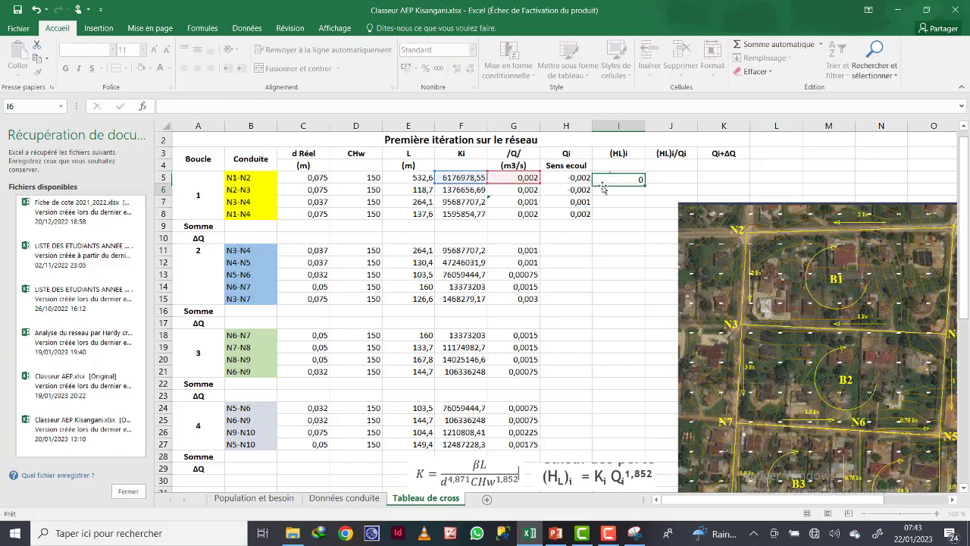
# Fill the (HL)i formula from I5 down to I8 and display the loop 1 head losses with three decimals.
pyautogui.click(639, 180)
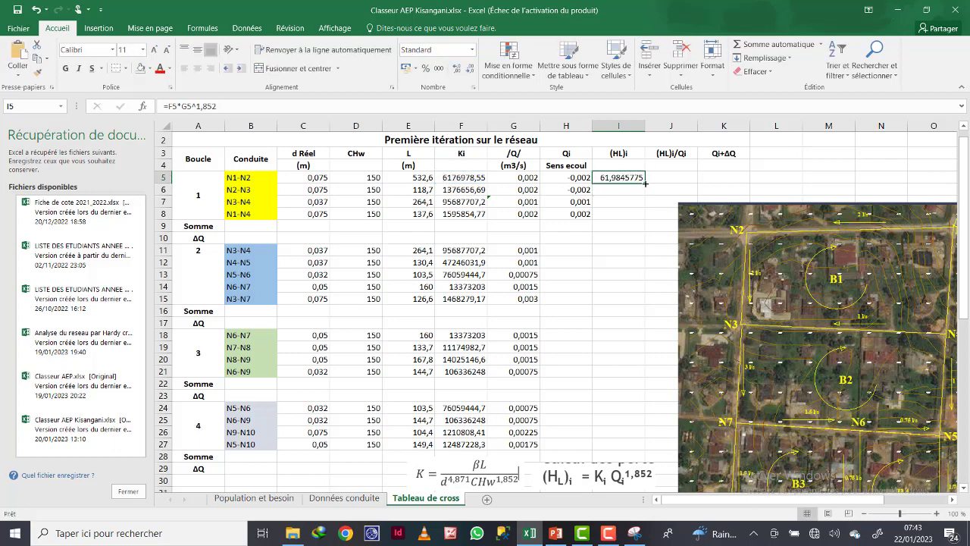
pyautogui.moveTo(645, 183); pyautogui.dragTo(644, 218)
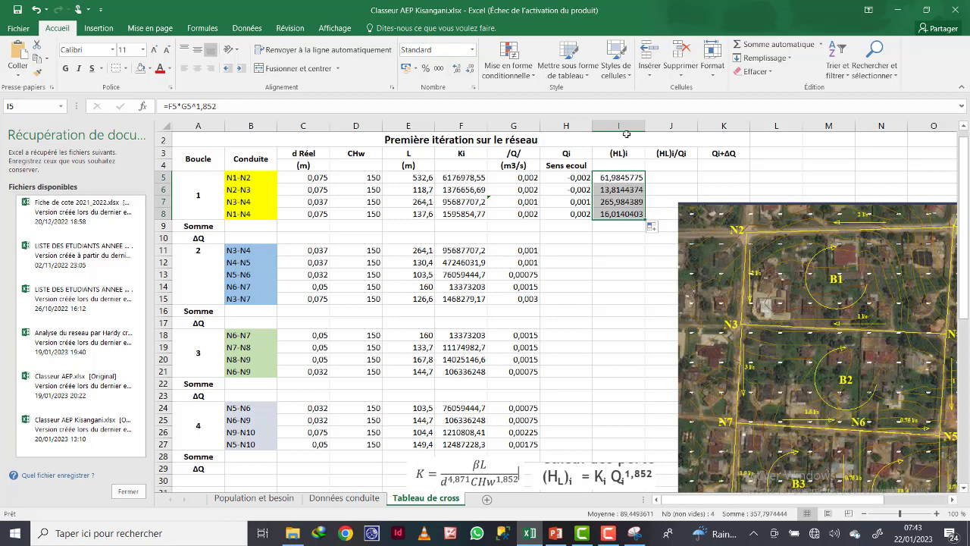
pyautogui.click(471, 69)
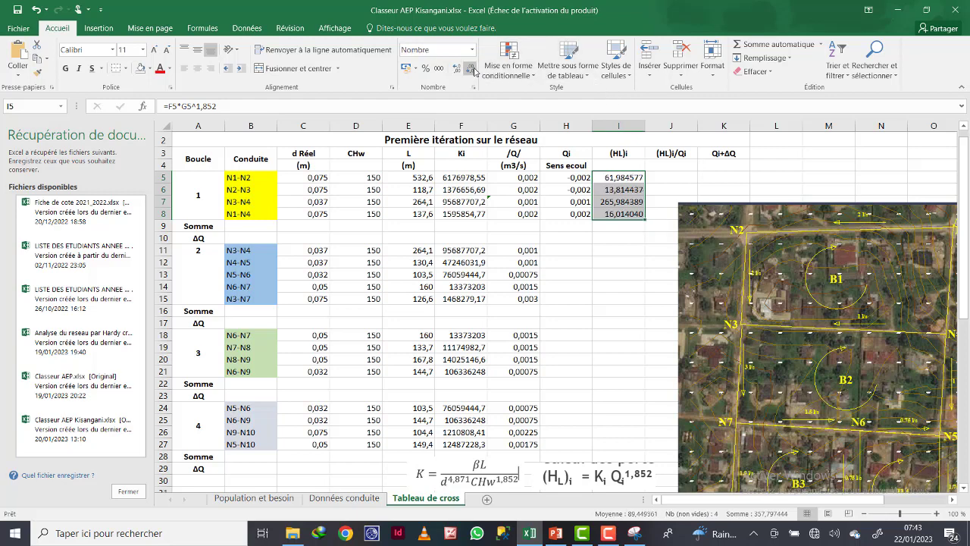
pyautogui.click(471, 69)
pyautogui.click(471, 69)
pyautogui.click(473, 68)
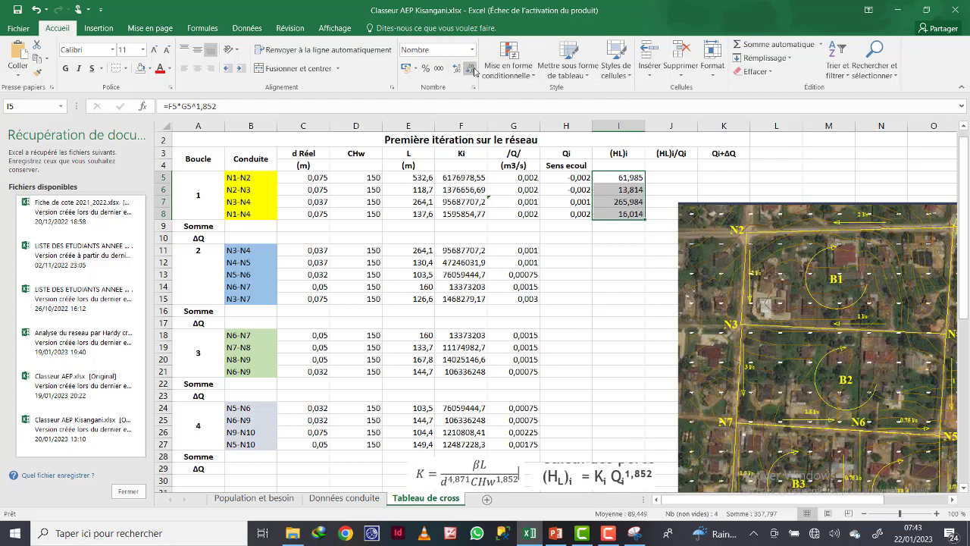
# Add a minus sign to the head loss formulas of N1-N2 in I5 and N2-N3 in I6.
pyautogui.doubleClick(621, 178)
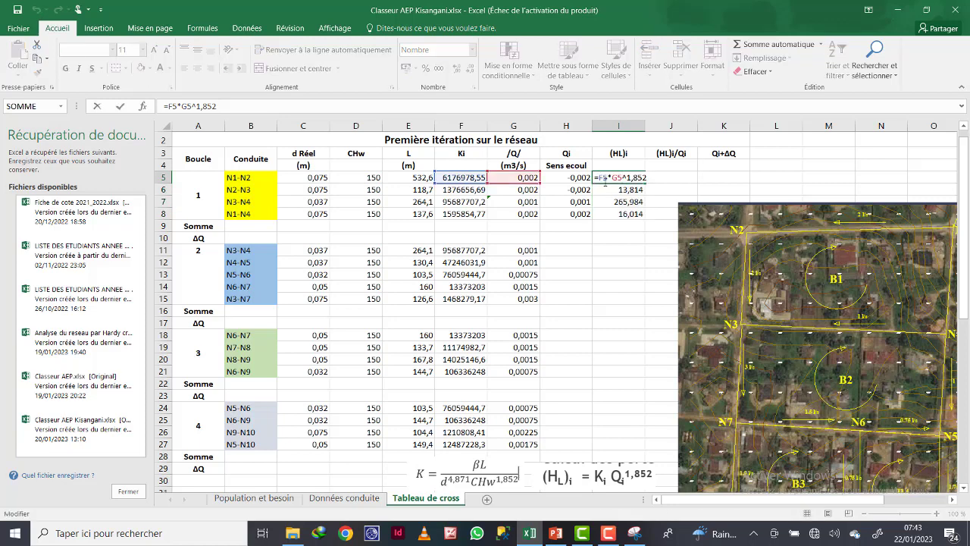
pyautogui.press('Return')
pyautogui.doubleClick(609, 187)
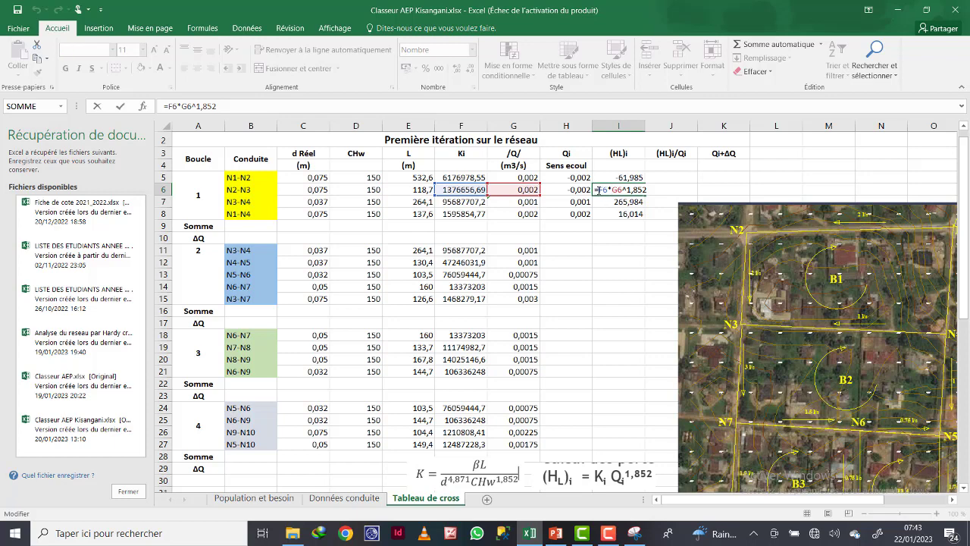
pyautogui.press('Return')
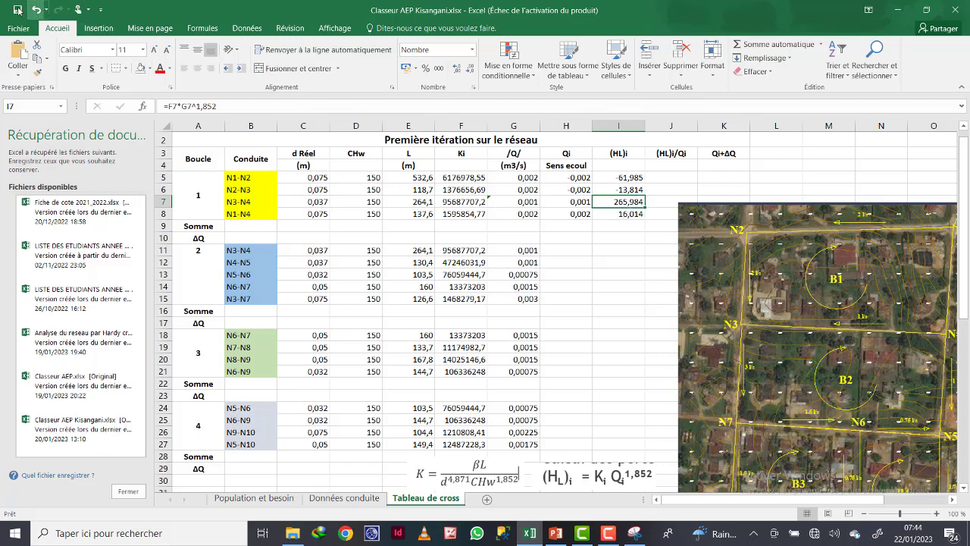
# Move the network map down clear of the loop 1 rows and compute the N1-N2 ratio in J5 as =I5/H5.
pyautogui.moveTo(730, 234); pyautogui.dragTo(746, 262)
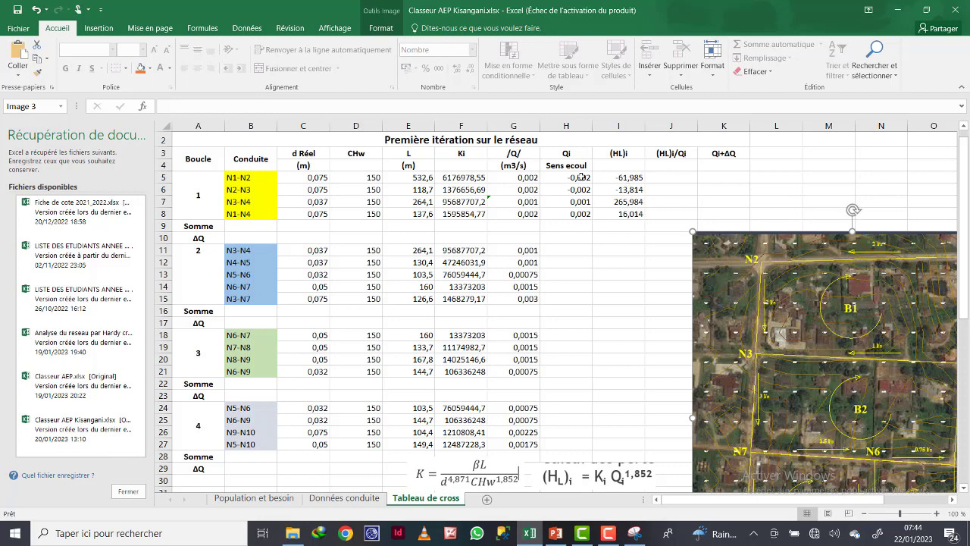
pyautogui.moveTo(755, 272); pyautogui.dragTo(747, 290)
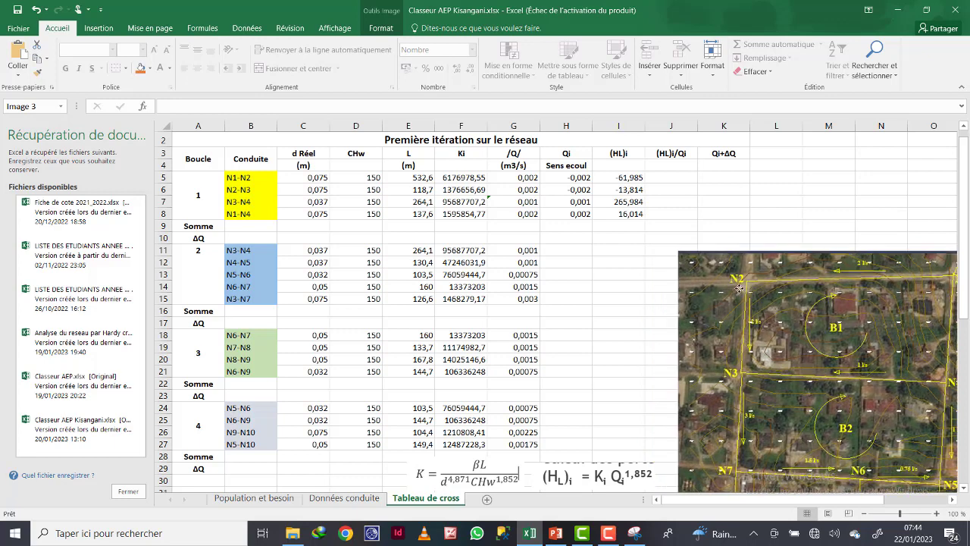
pyautogui.click(677, 181)
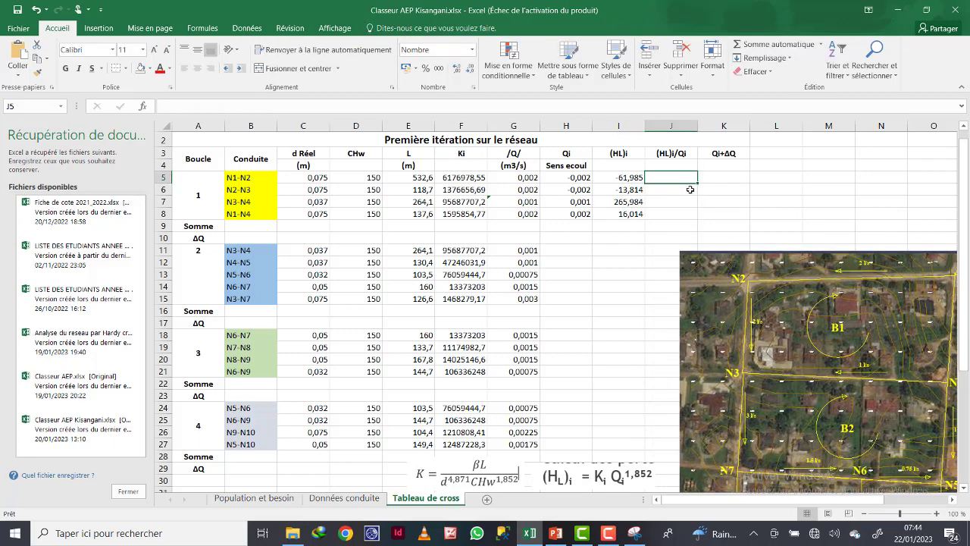
pyautogui.write('=')
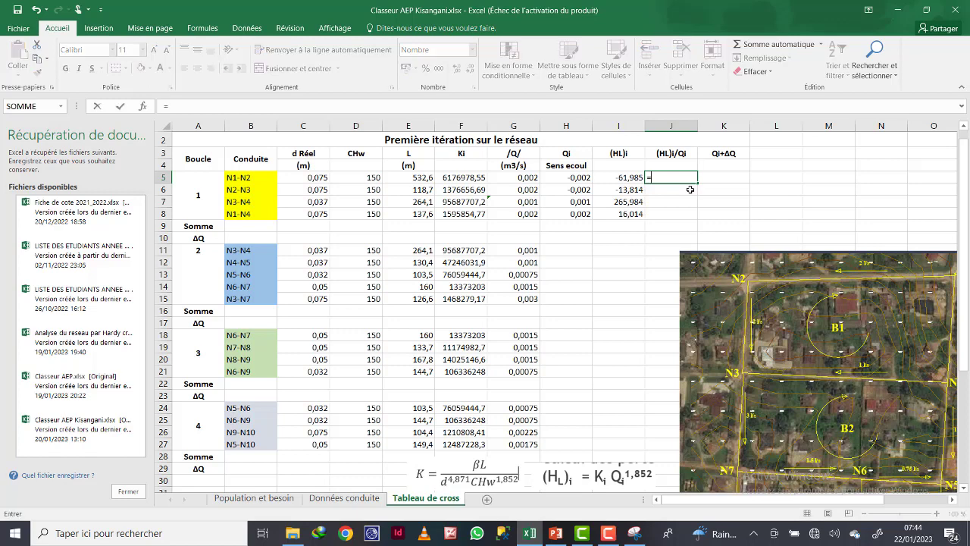
pyautogui.click(622, 177)
pyautogui.write('/')
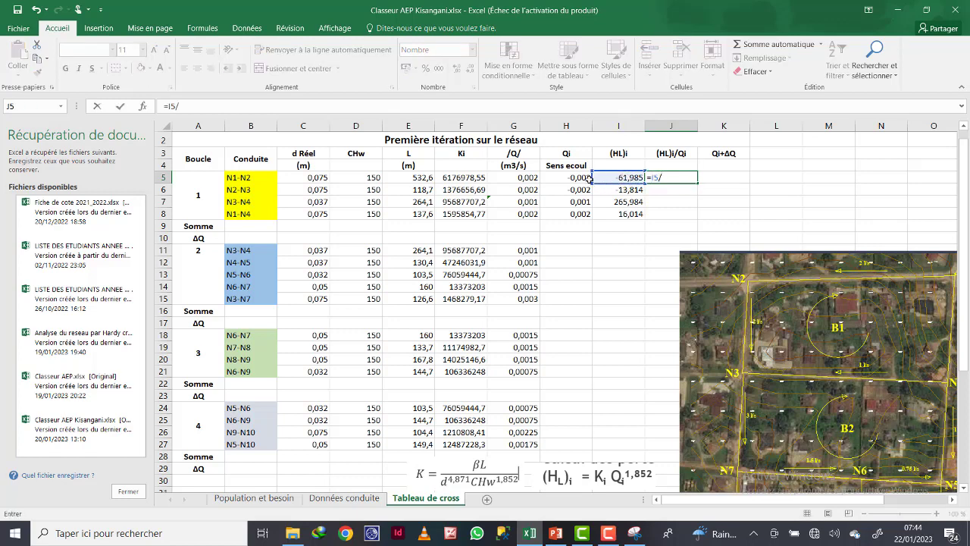
pyautogui.click(588, 178)
pyautogui.press('Return')
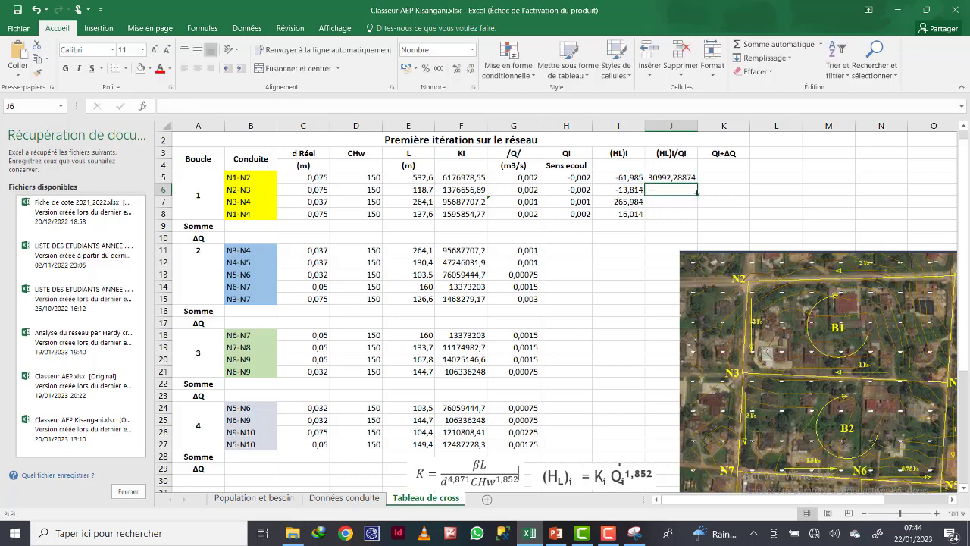
# Fill the (HL)i/Qi formula from J5 down to J8 and display the loop 1 ratios with three decimals.
pyautogui.click(676, 176)
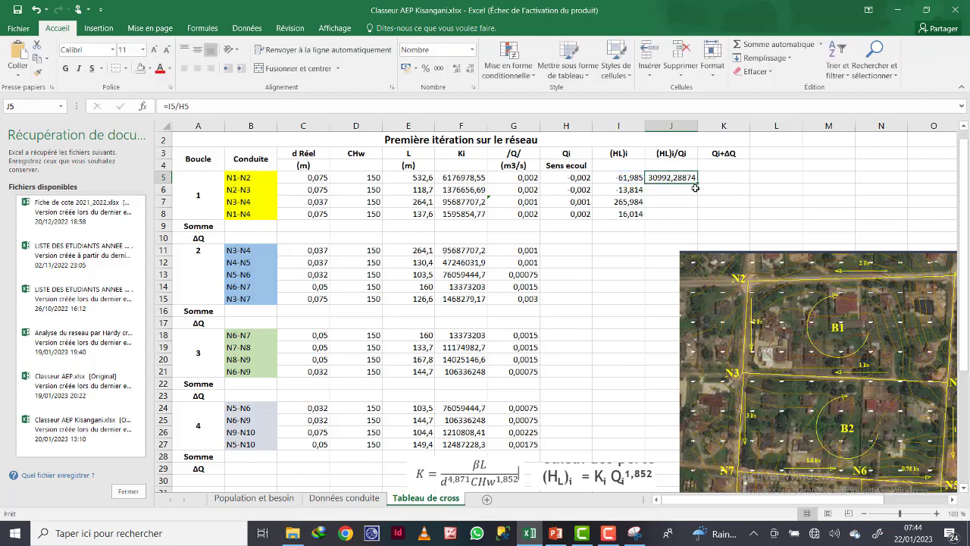
pyautogui.moveTo(697, 183); pyautogui.dragTo(697, 219)
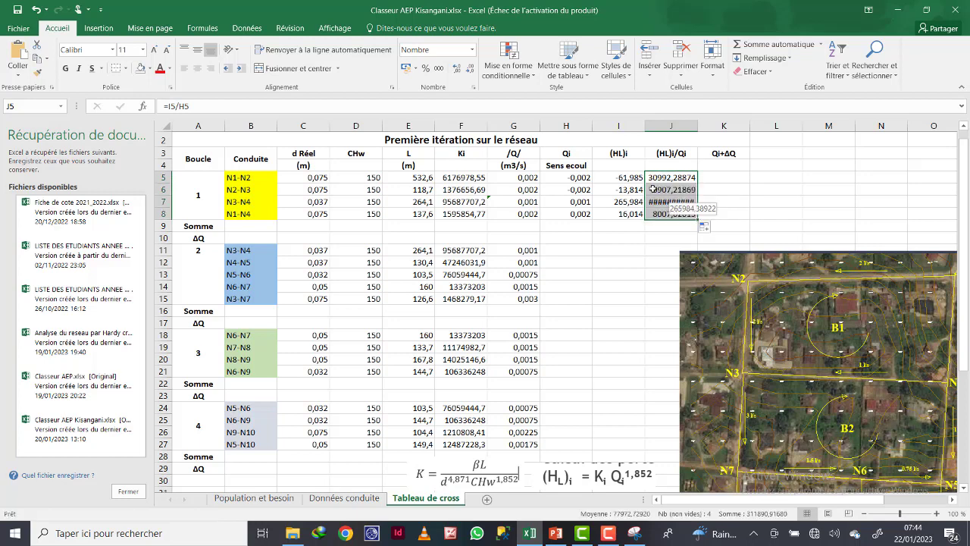
pyautogui.click(470, 73)
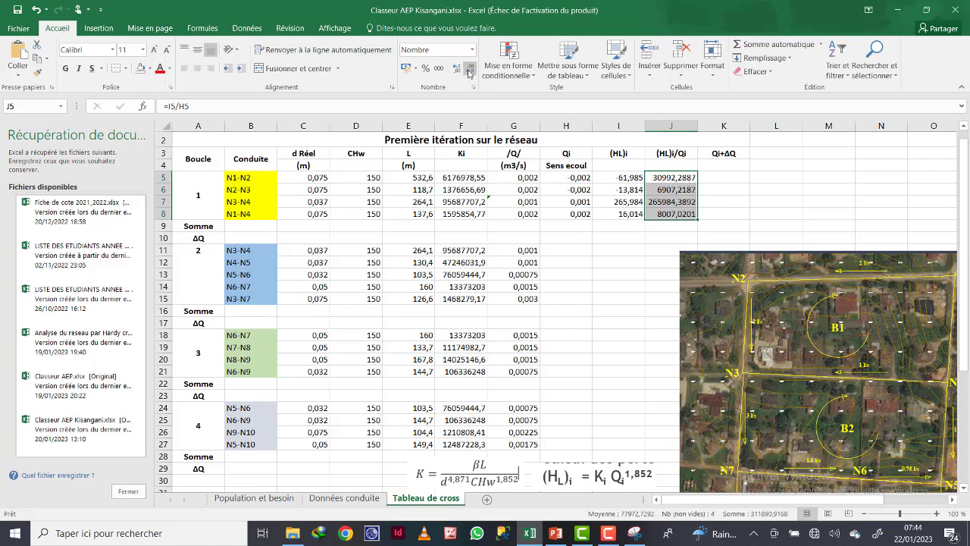
pyautogui.click(470, 73)
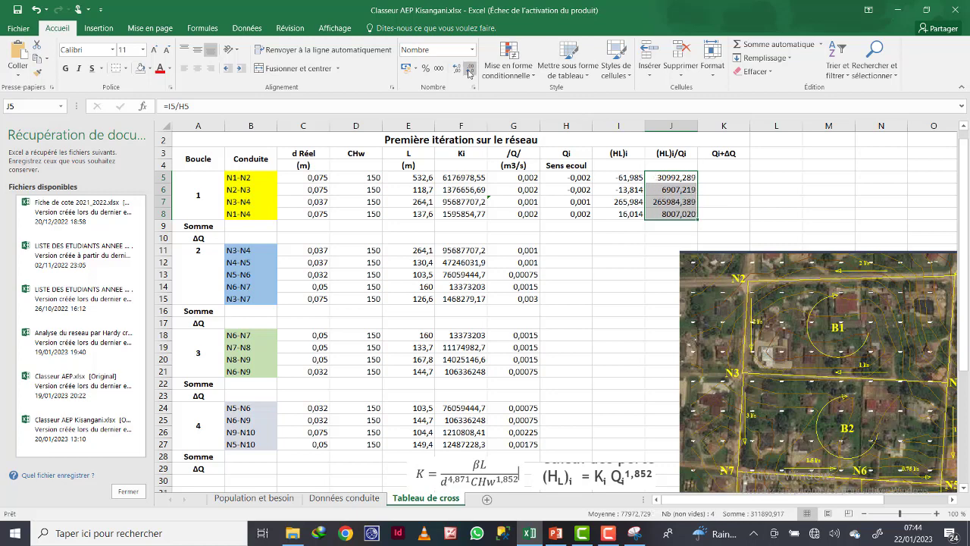
pyautogui.click(788, 213)
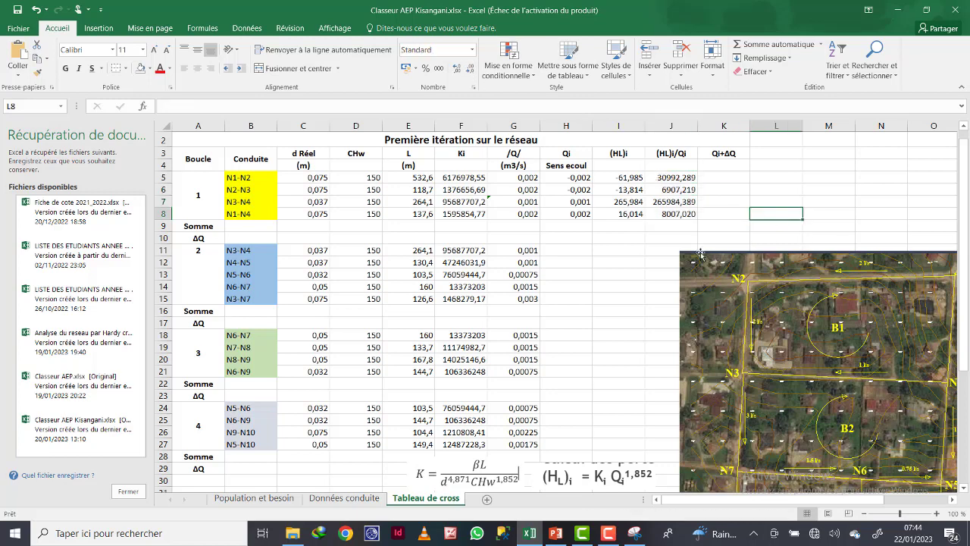
# Switch to the PowerPoint presentation and bring up slide 33 with the ΔQ correction formula.
pyautogui.click(618, 226)
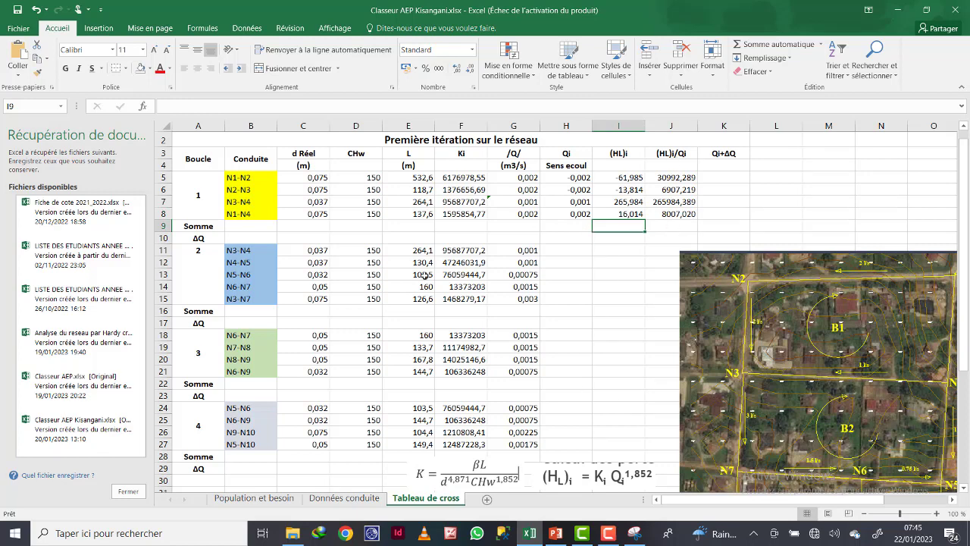
pyautogui.click(557, 533)
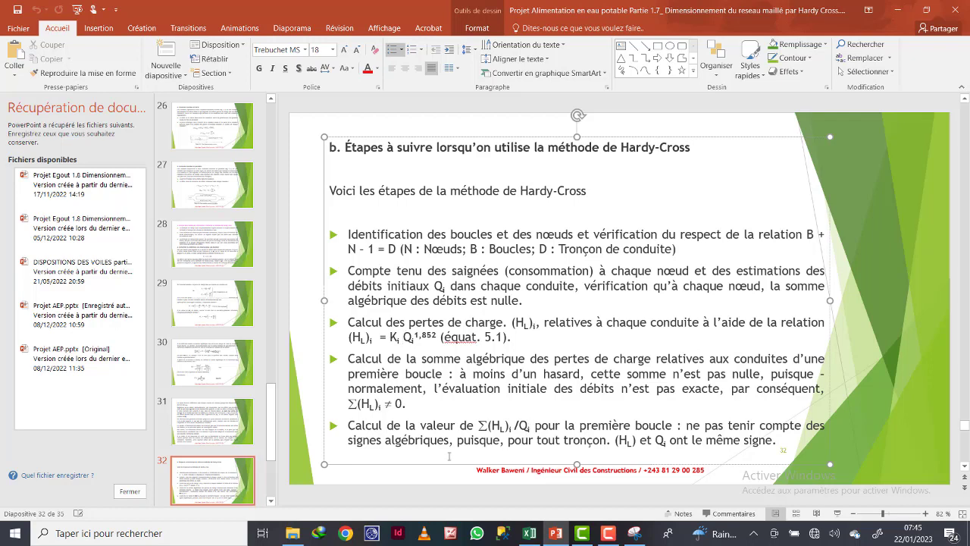
pyautogui.moveTo(274, 450); pyautogui.dragTo(274, 482)
pyautogui.scroll(-1, 495, 258)
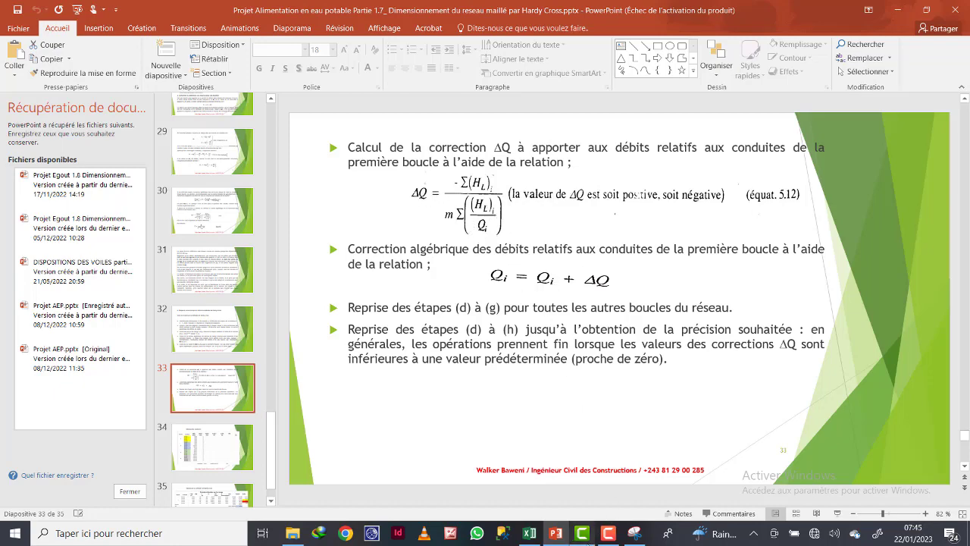
pyautogui.click(530, 533)
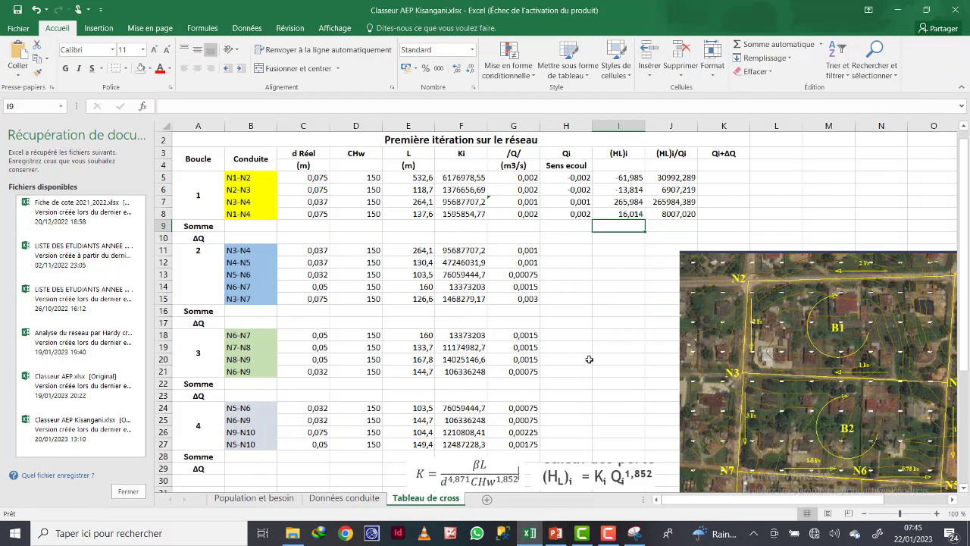
pyautogui.click(556, 533)
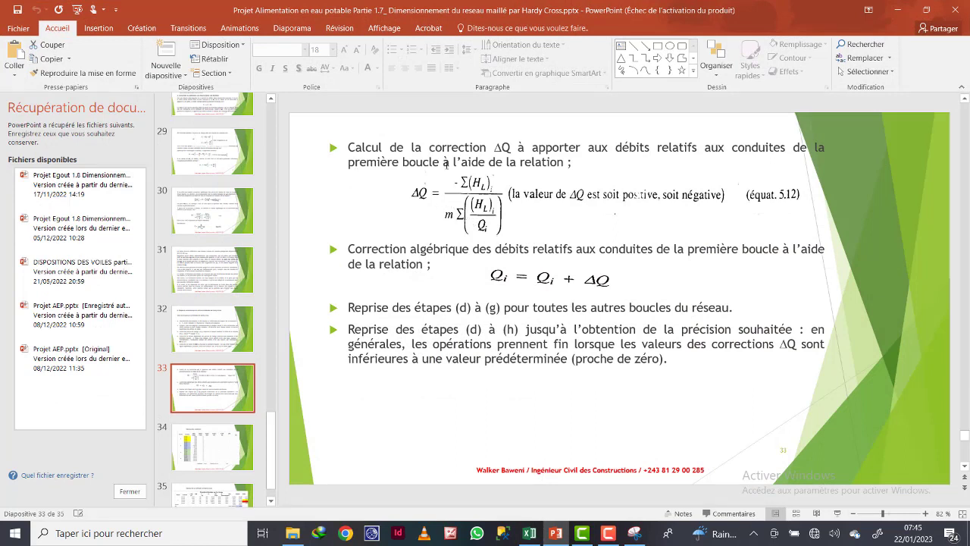
# Capture the ΔQ correction formula from the slide with Outil Capture d'écran.
pyautogui.click(634, 533)
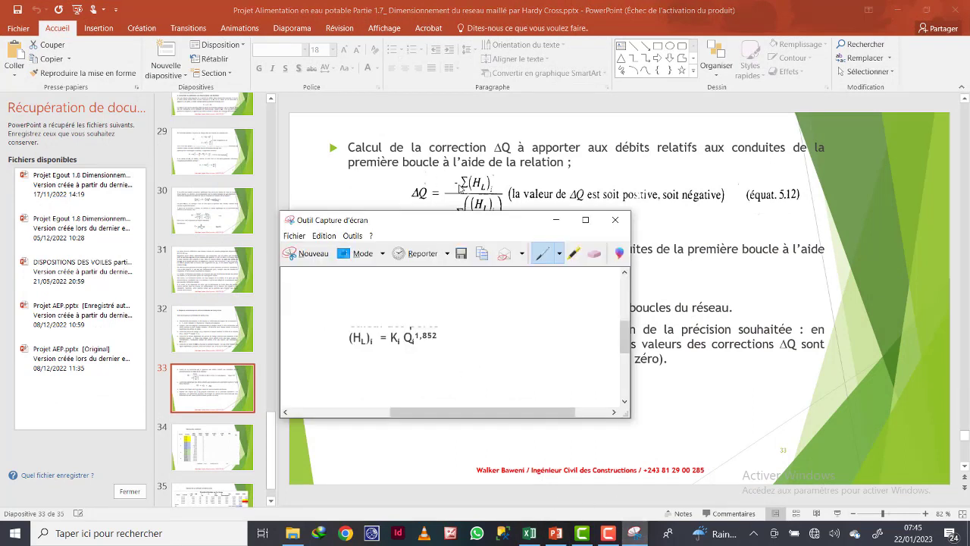
pyautogui.click(317, 253)
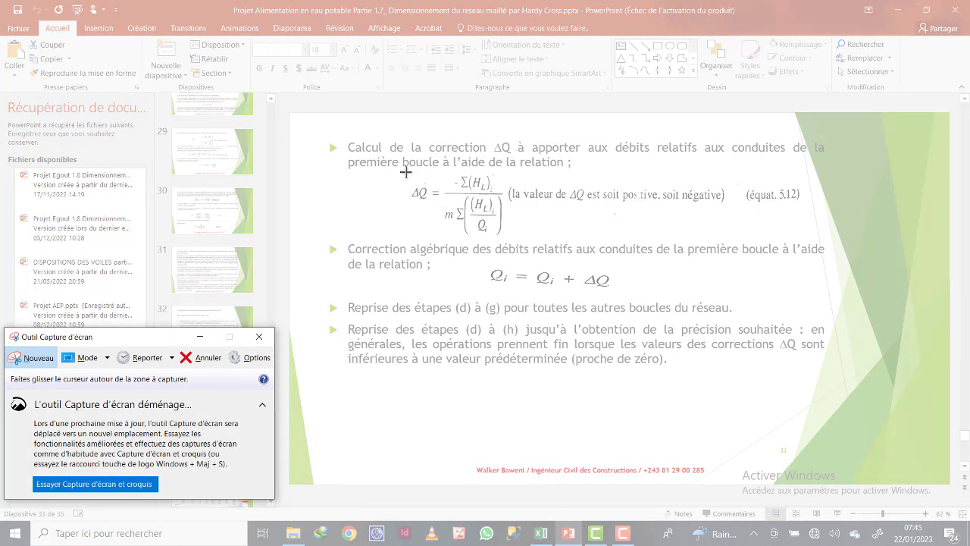
pyautogui.moveTo(405, 166); pyautogui.dragTo(504, 238)
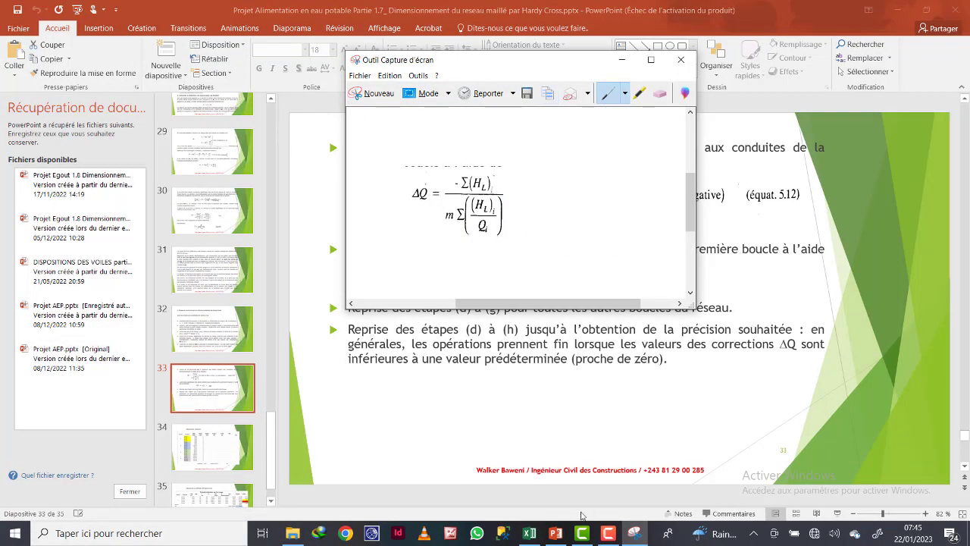
pyautogui.click(555, 533)
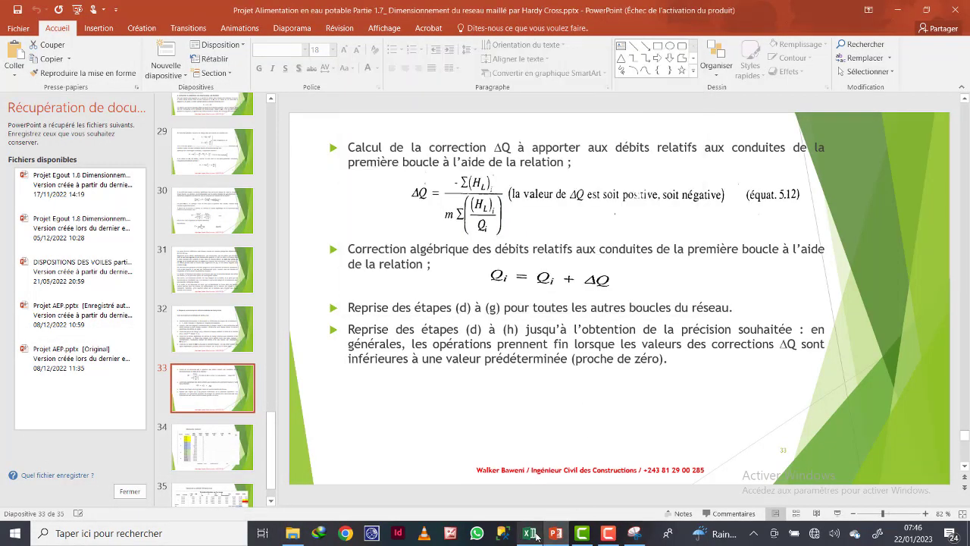
# Switch to Excel, paste the captured ΔQ formula and place it beside the loop 1 rows above the network map.
pyautogui.click(532, 534)
pyautogui.click(735, 179)
pyautogui.click(817, 167)
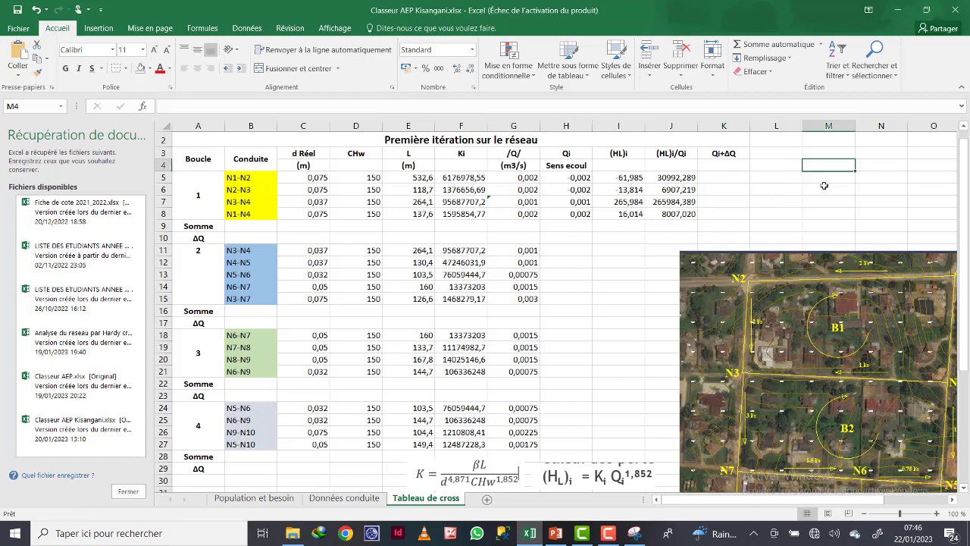
pyautogui.hotkey('ctrl', 'v')
pyautogui.moveTo(855, 221); pyautogui.dragTo(839, 202)
pyautogui.click(741, 235)
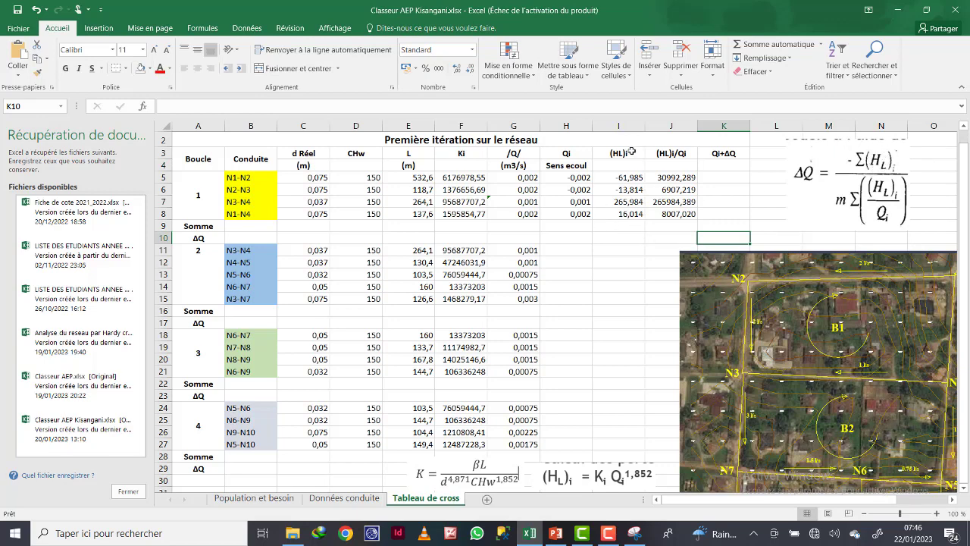
# Sum the loop 1 head losses I5:I8 in I9 and the ratios J5:J8 in J9.
pyautogui.click(617, 225)
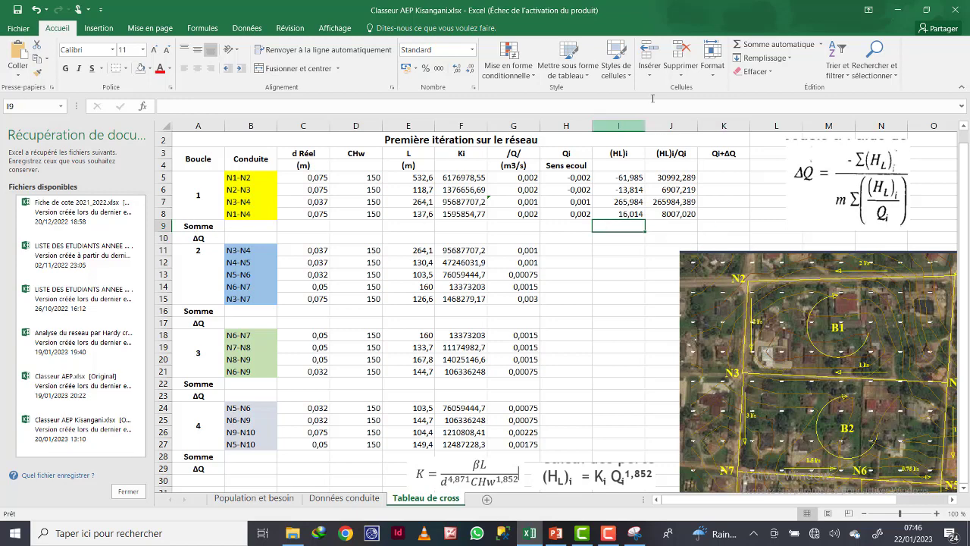
pyautogui.click(777, 46)
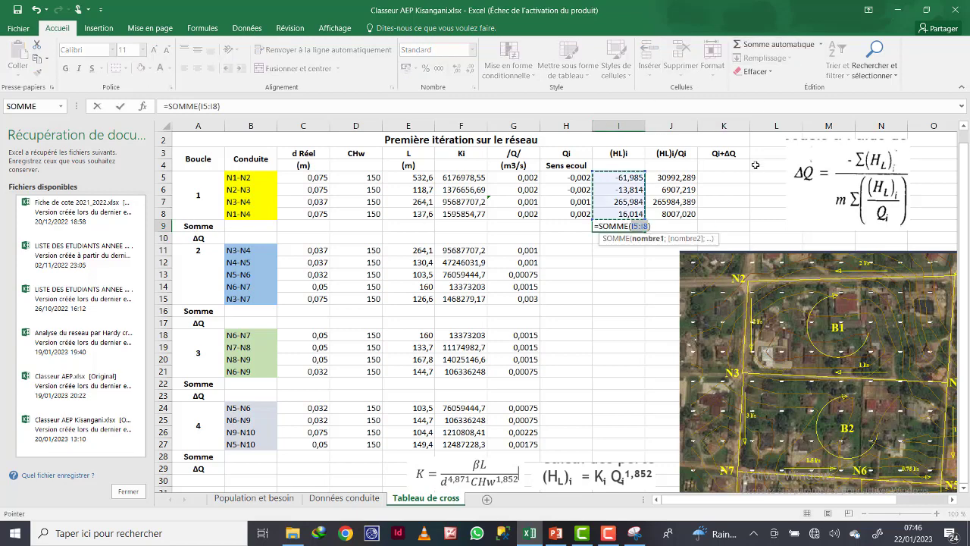
pyautogui.press('Return')
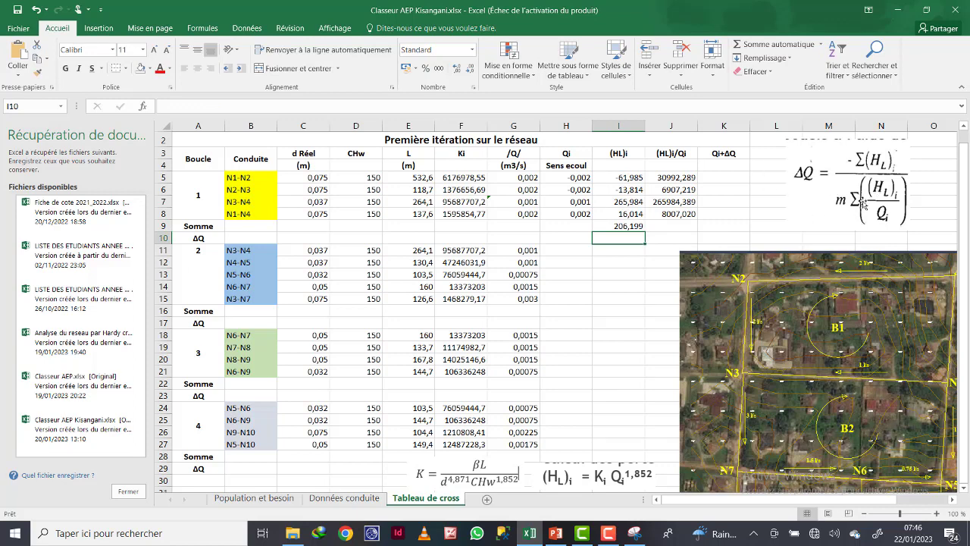
pyautogui.click(666, 225)
pyautogui.click(762, 44)
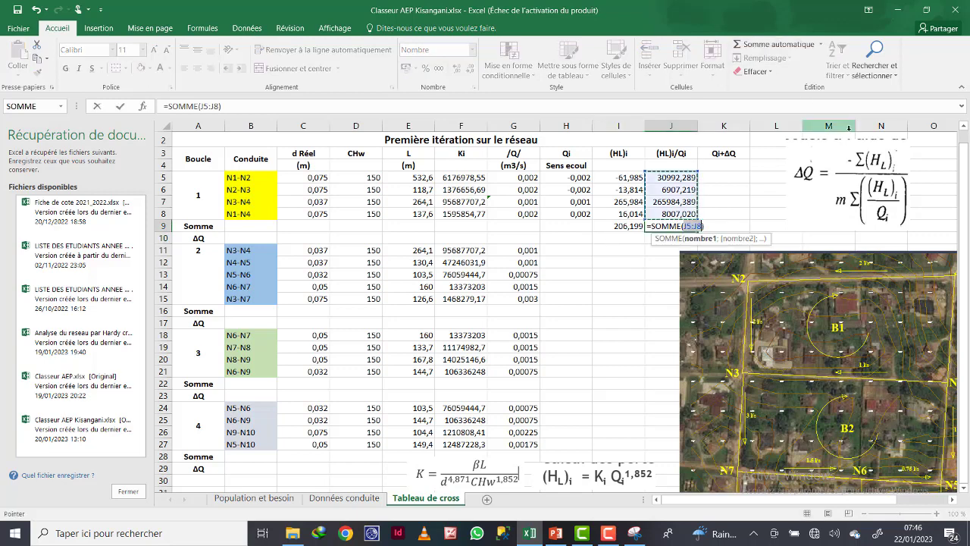
pyautogui.press('Return')
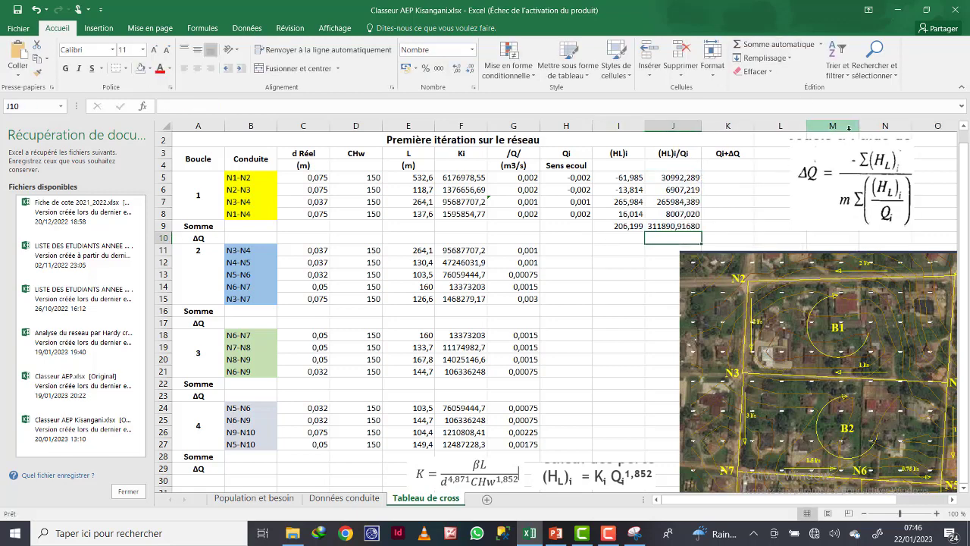
# Enter the label "Valeur absolue" in I10 on the ΔQ row of loop 1.
pyautogui.click(620, 238)
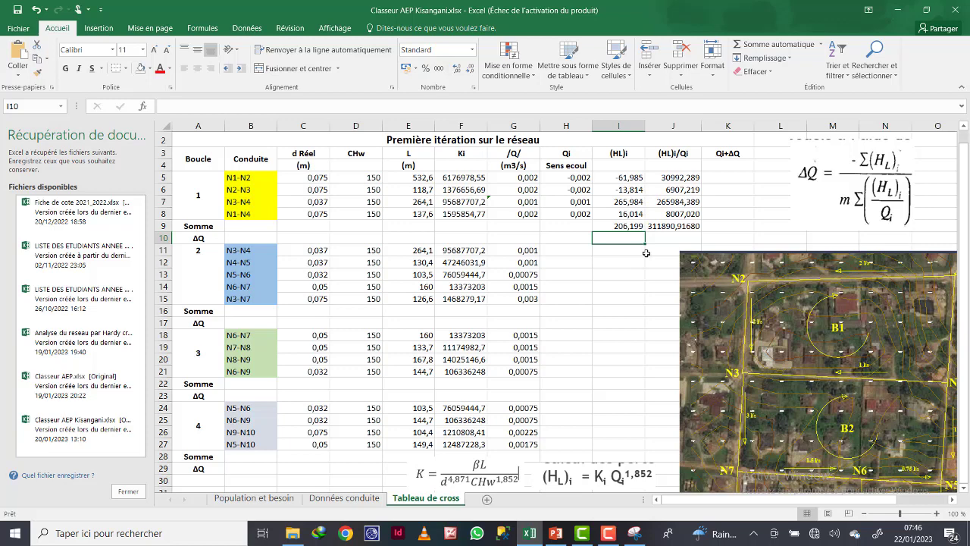
pyautogui.write('V')
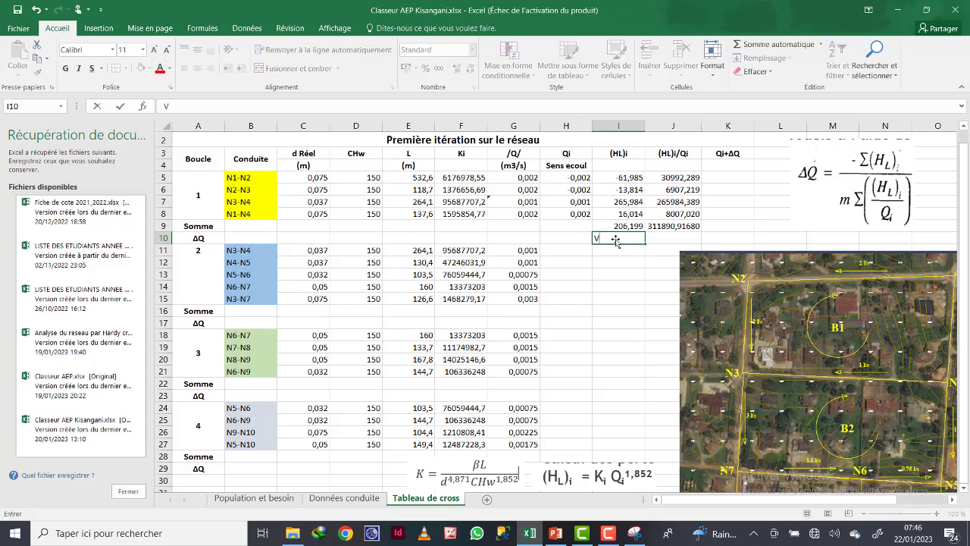
pyautogui.write('aleur absolue')
pyautogui.press('Return')
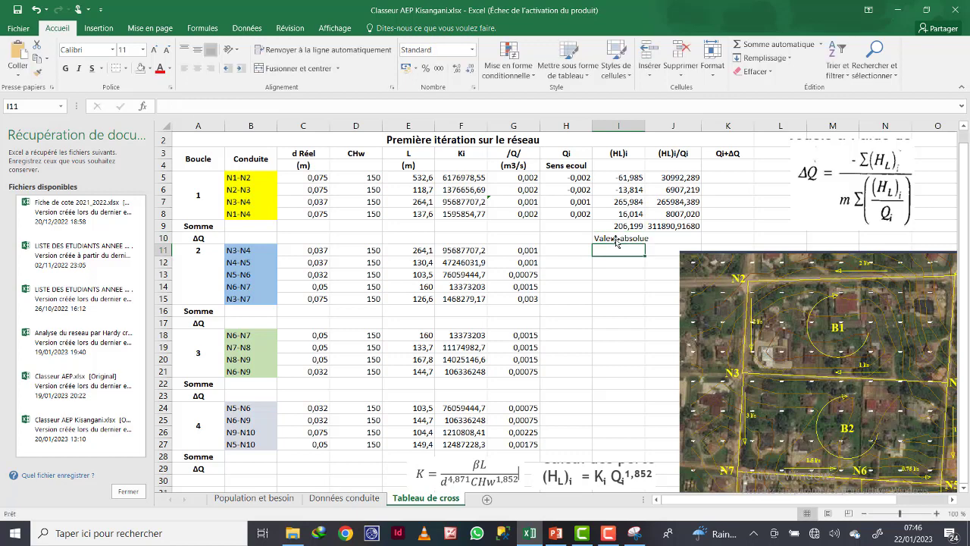
# Move the network map further down to about row 14 and widen column I to fit the "Valeur absolue" label.
pyautogui.click(664, 238)
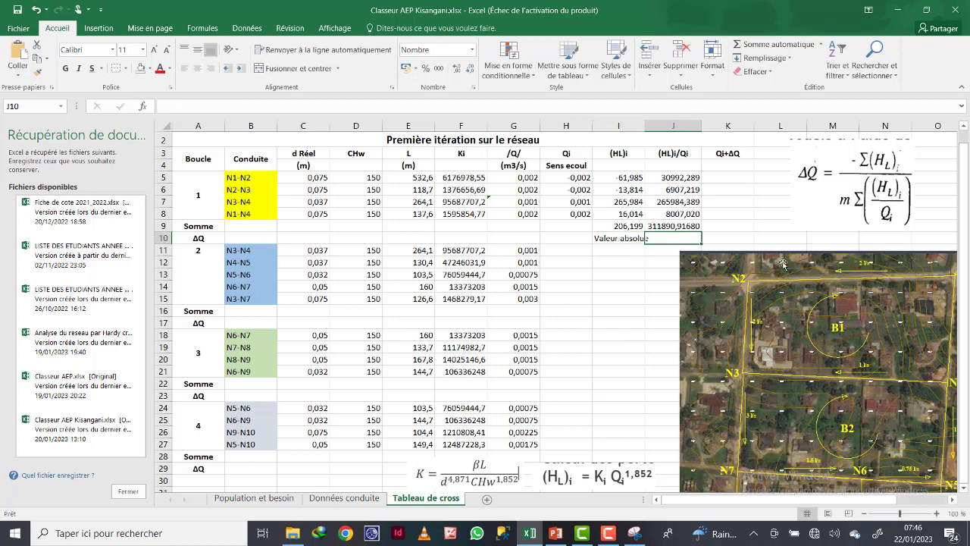
pyautogui.moveTo(782, 264); pyautogui.dragTo(777, 299)
pyautogui.click(672, 237)
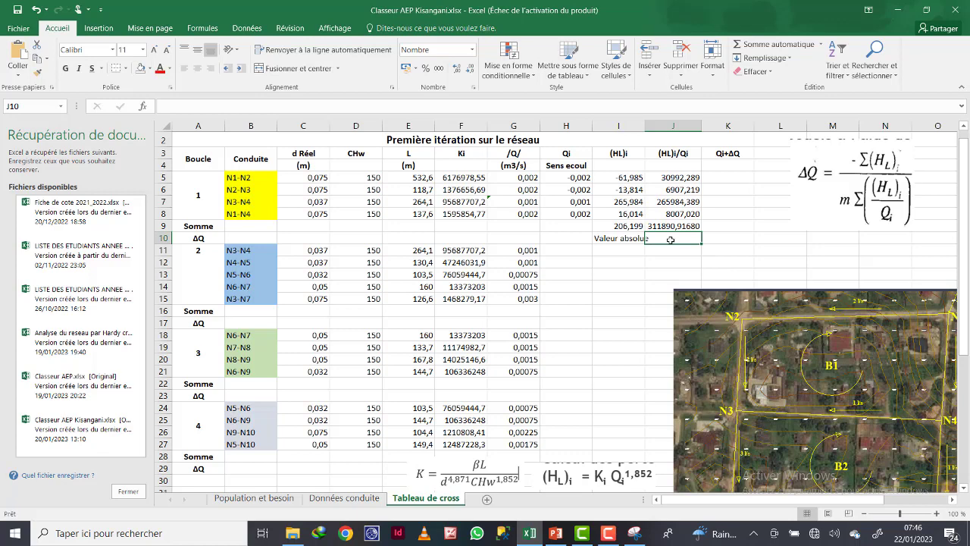
pyautogui.moveTo(644, 126); pyautogui.dragTo(651, 126)
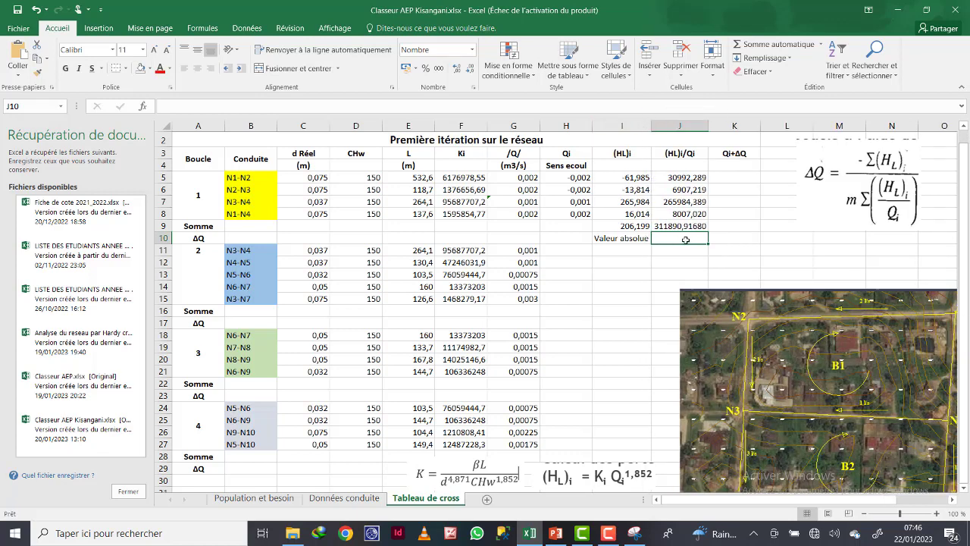
# Begin the loop 1 ΔQ formula in J10 as an absolute value (ABS) of I9 divided by the next term.
pyautogui.write('=A')
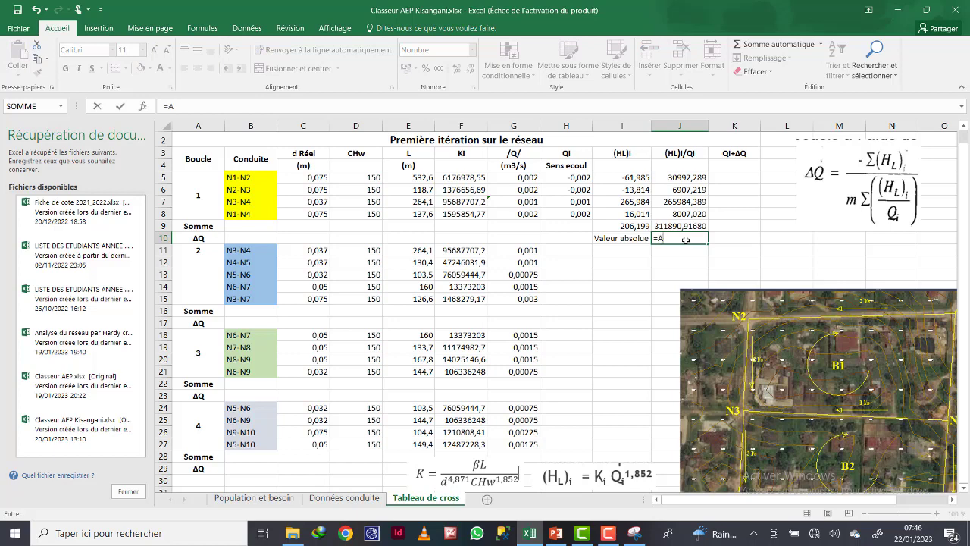
pyautogui.write('b')
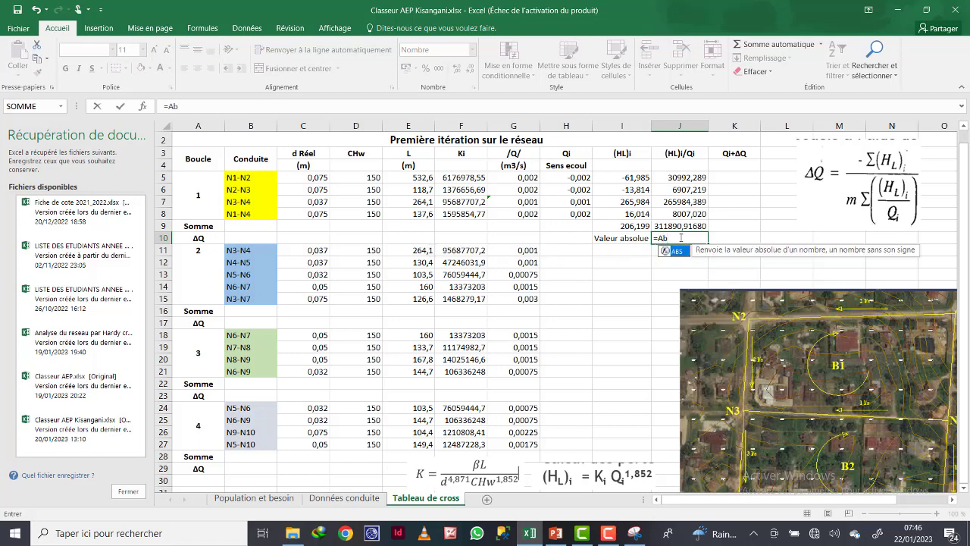
pyautogui.doubleClick(672, 252)
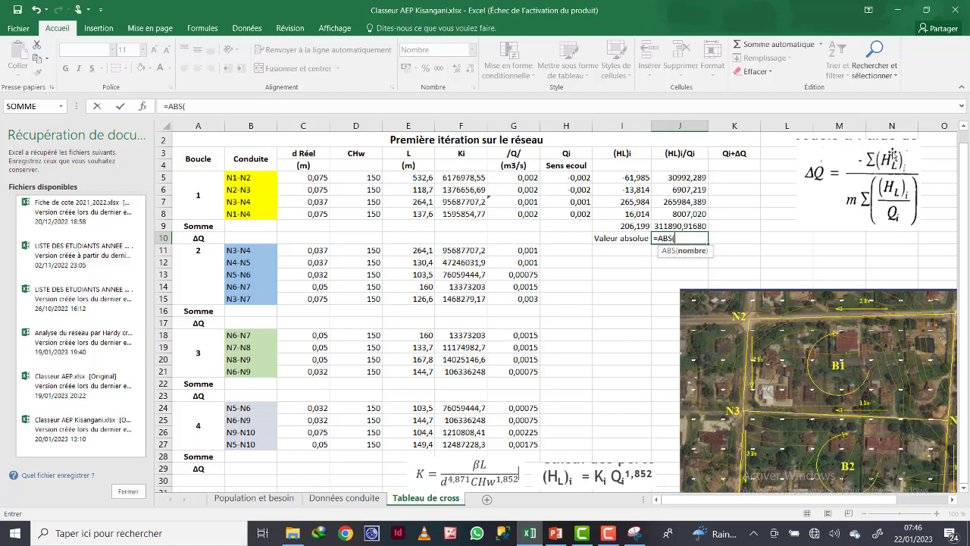
pyautogui.click(625, 224)
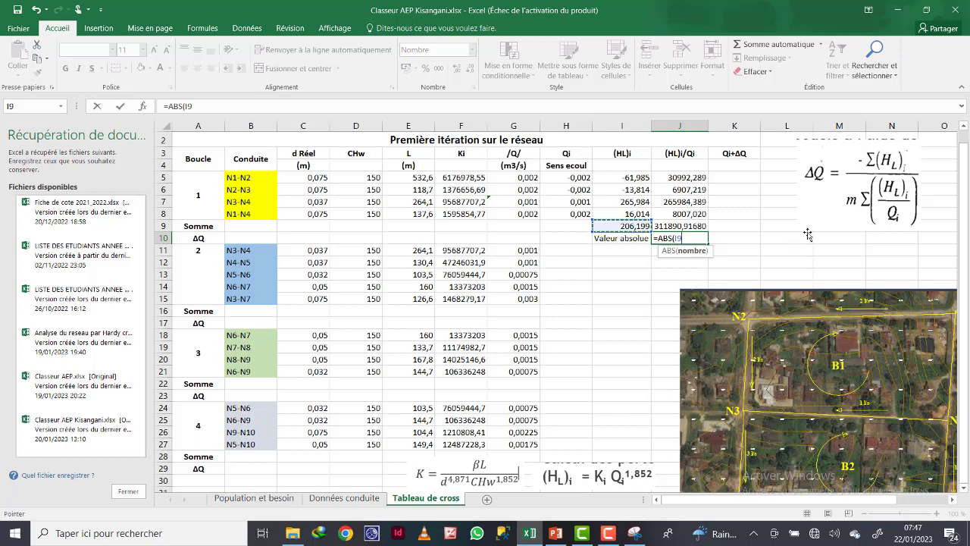
pyautogui.write('/')
# Consult the Hardy-Cross method slides in PowerPoint, return to Excel and complete J10 as =ABS(I9/1,852*J9).
pyautogui.click(558, 532)
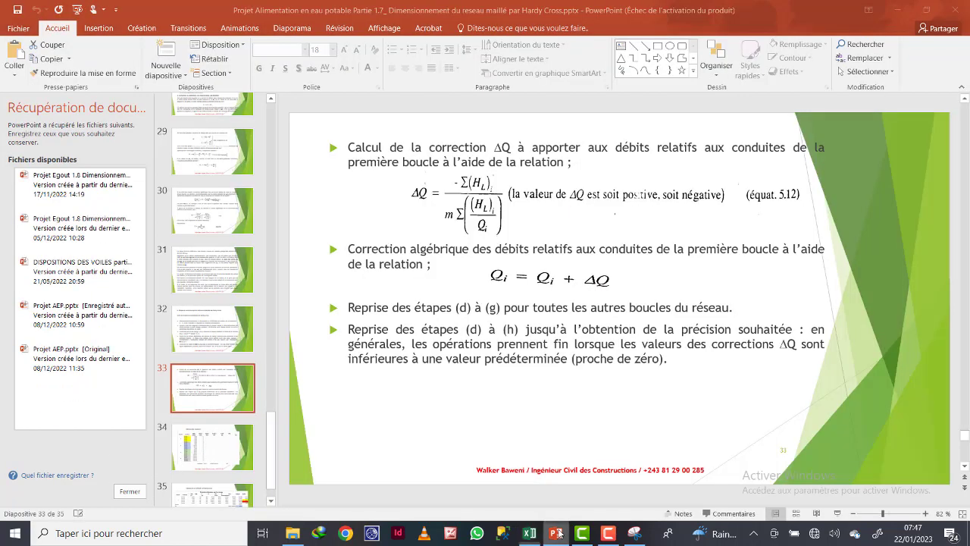
pyautogui.click(210, 285)
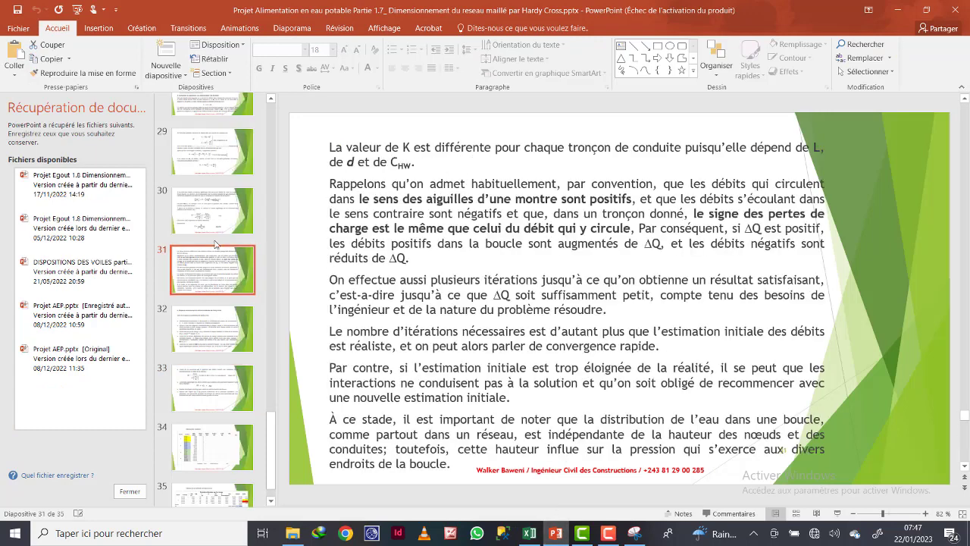
pyautogui.click(212, 327)
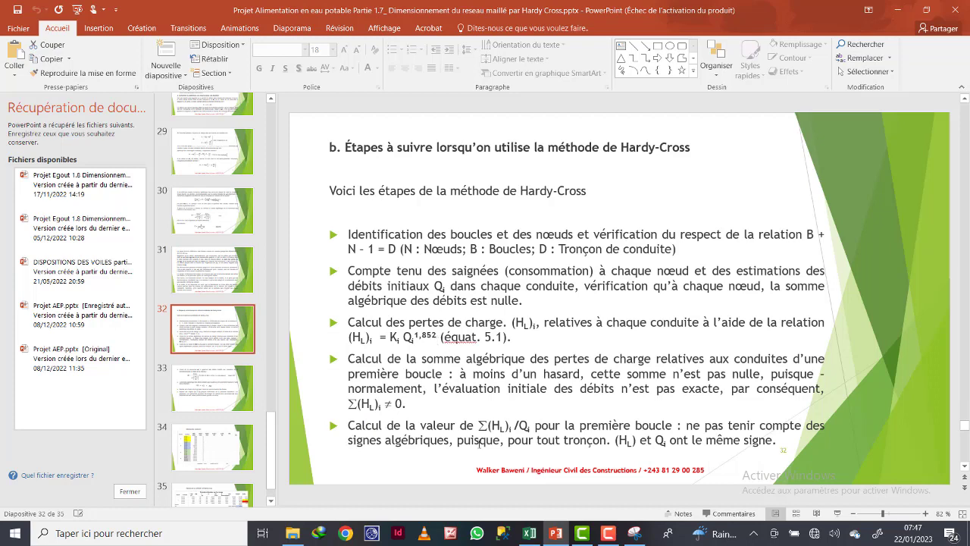
pyautogui.click(530, 533)
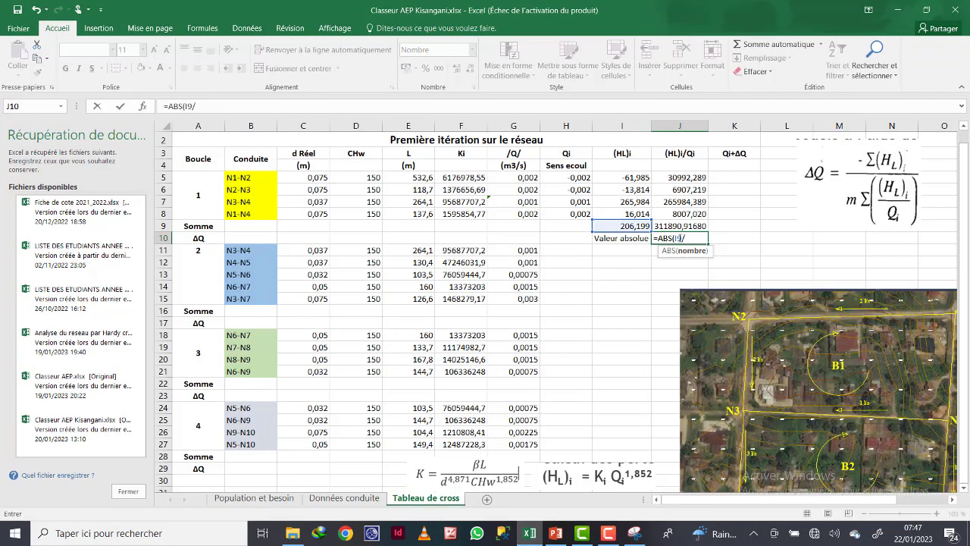
pyautogui.write('1,852*')
pyautogui.click(684, 227)
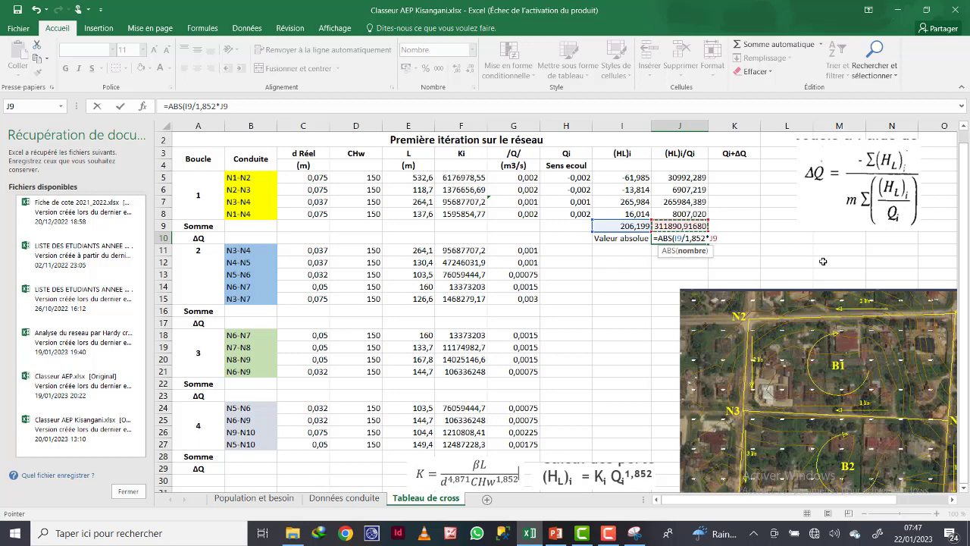
pyautogui.write(')')
pyautogui.press('Return')
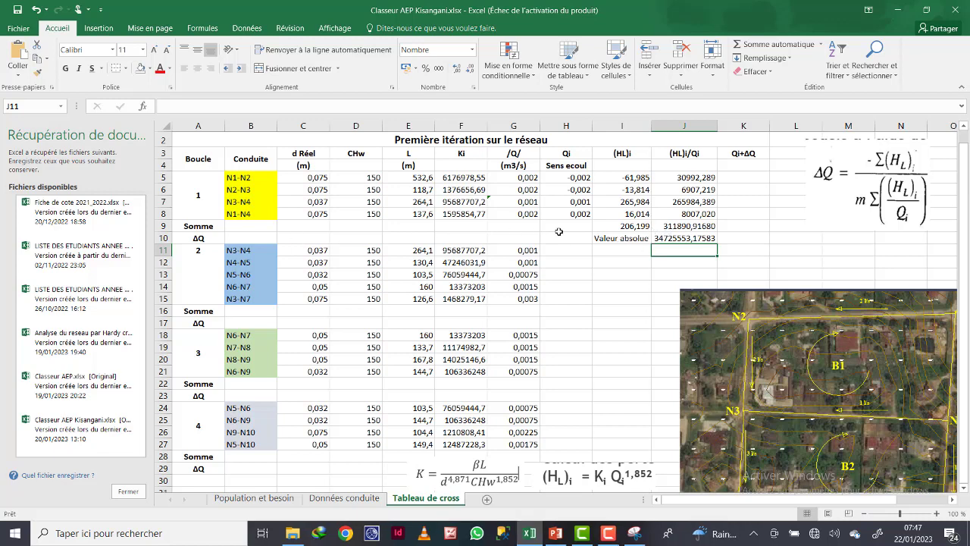
# Inspect the formulas behind the ΔQ value in J10, the head loss in I5 and the Ki coefficient in F5.
pyautogui.doubleClick(682, 238)
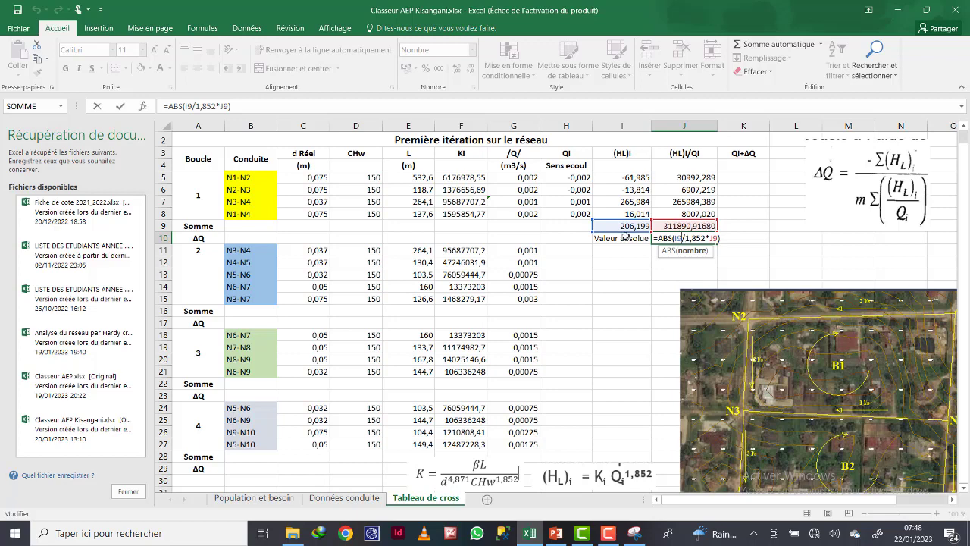
pyautogui.hotkey('ctrl', 'Return')
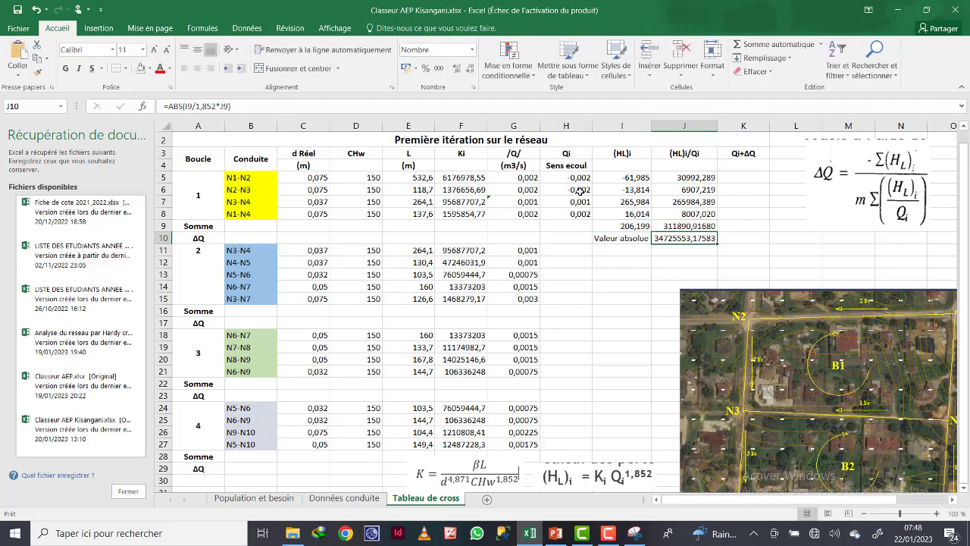
pyautogui.doubleClick(626, 180)
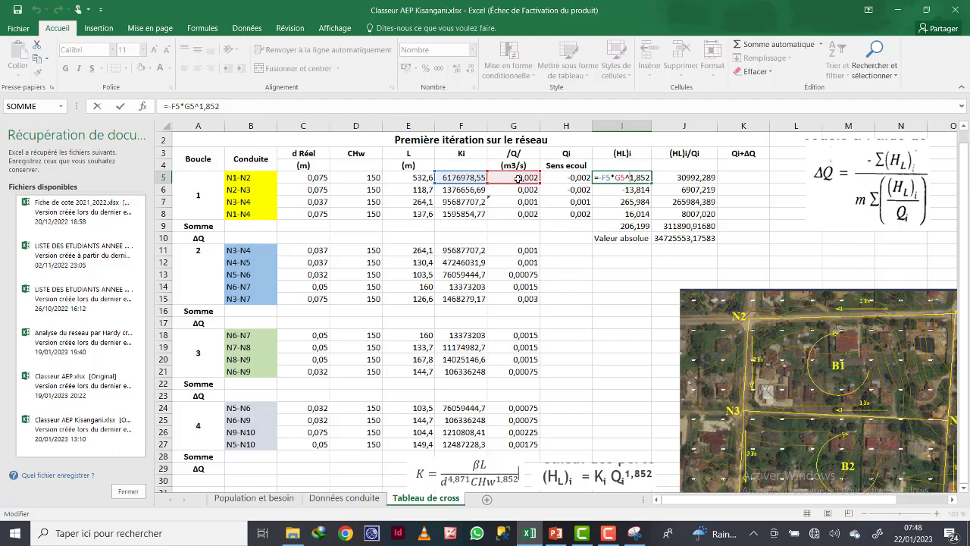
pyautogui.hotkey('ctrl', 'Return')
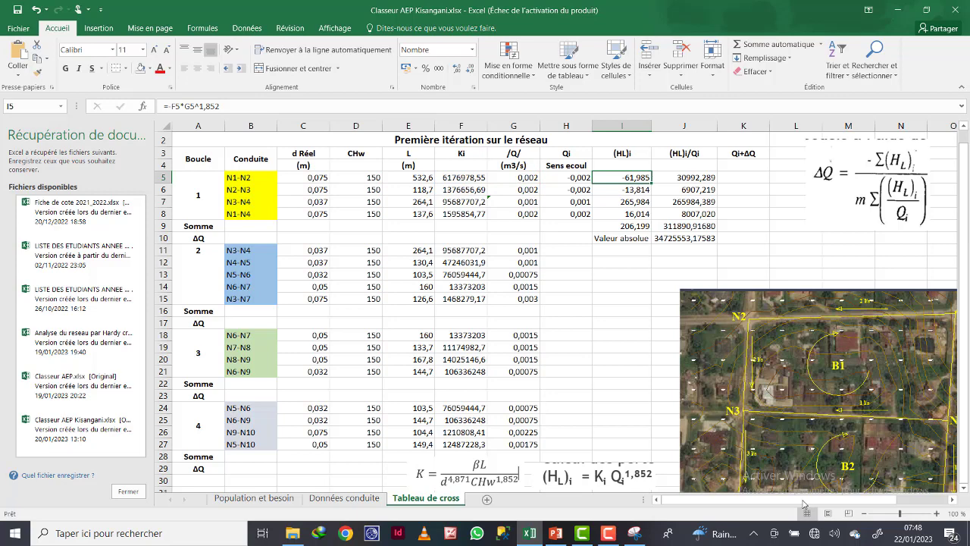
pyautogui.click(606, 535)
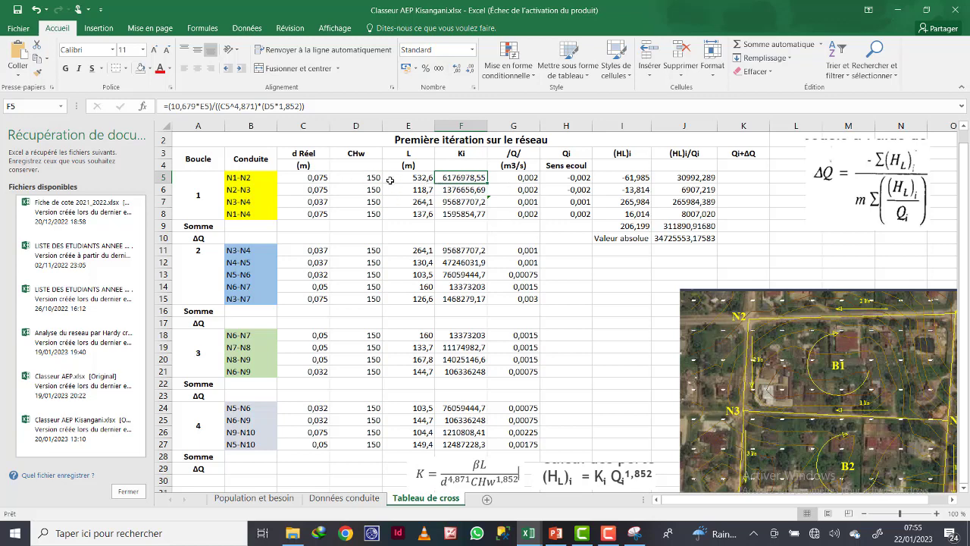
pyautogui.doubleClick(452, 176)
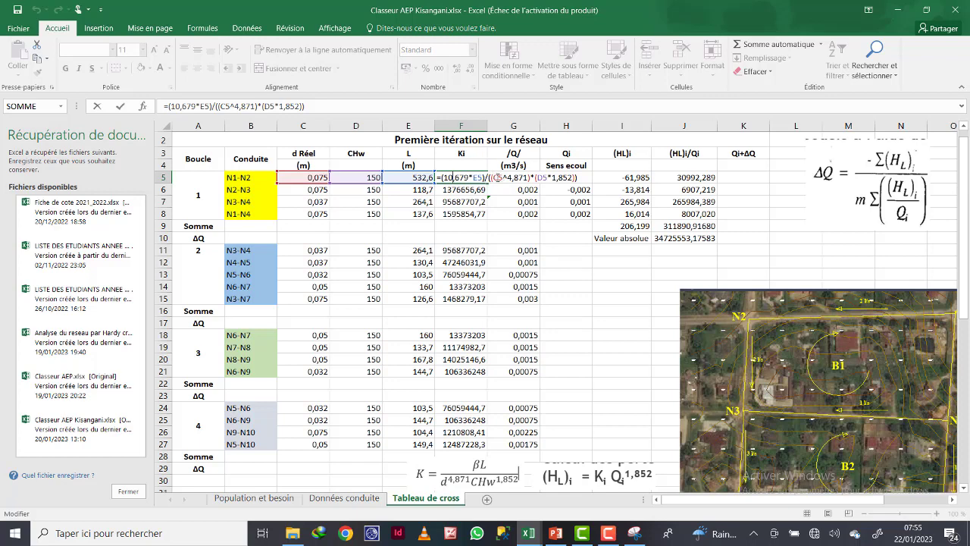
pyautogui.hotkey('ctrl', 'Return')
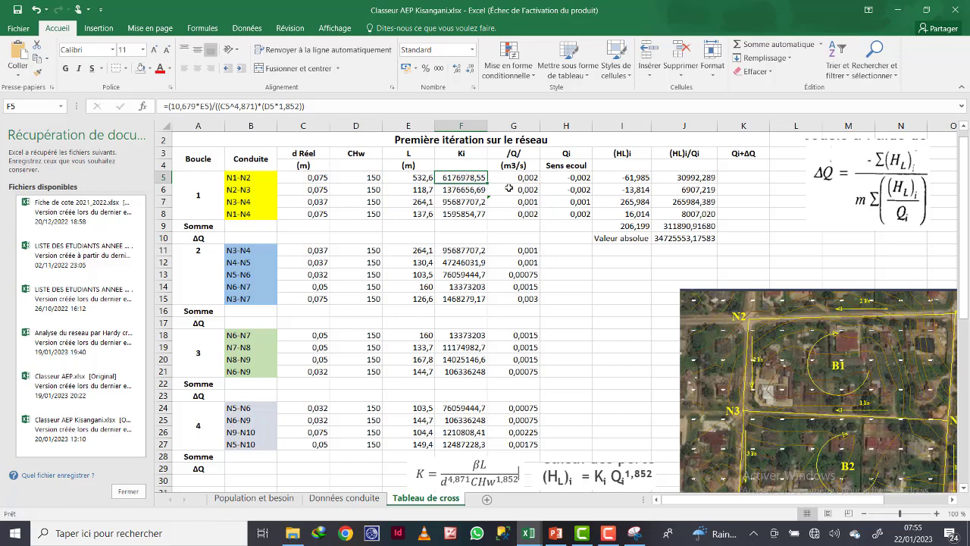
# Start a new Ki formula in F5 and look up the β coefficient table on slide 25 in PowerPoint.
pyautogui.write('=')
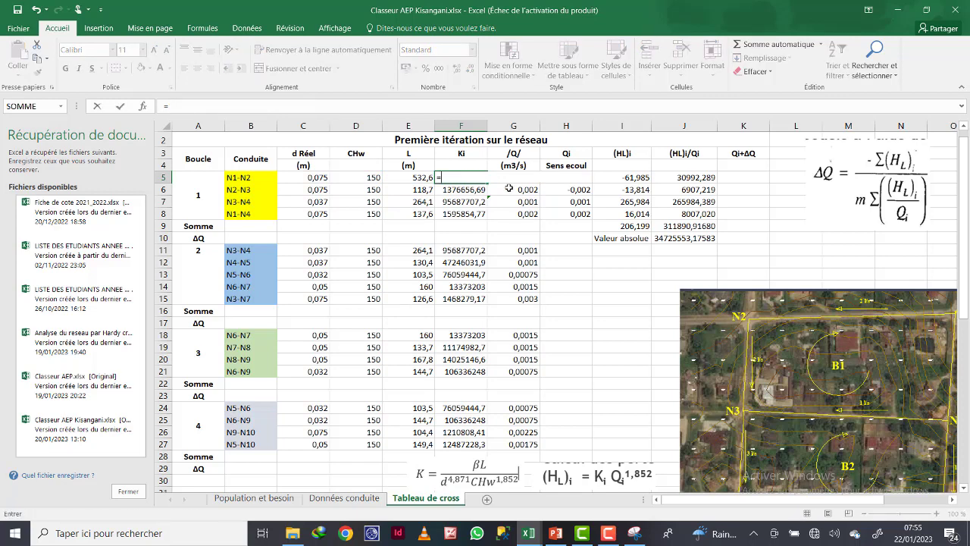
pyautogui.write('(')
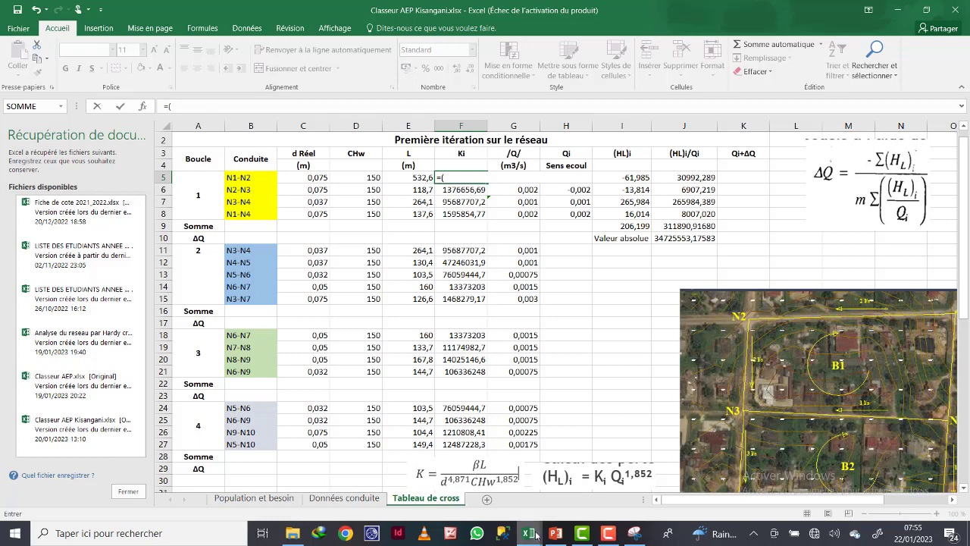
pyautogui.click(556, 535)
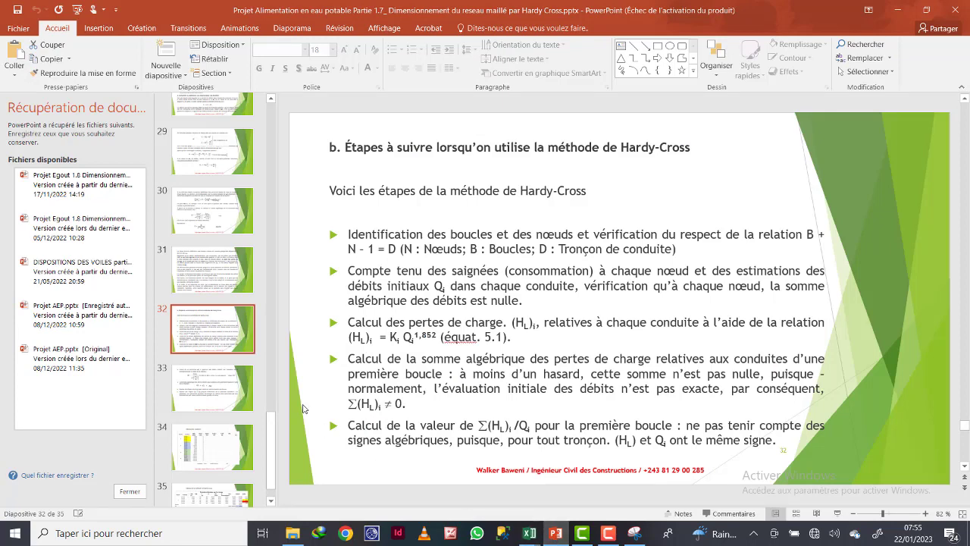
pyautogui.click(231, 271)
pyautogui.click(226, 216)
pyautogui.click(224, 159)
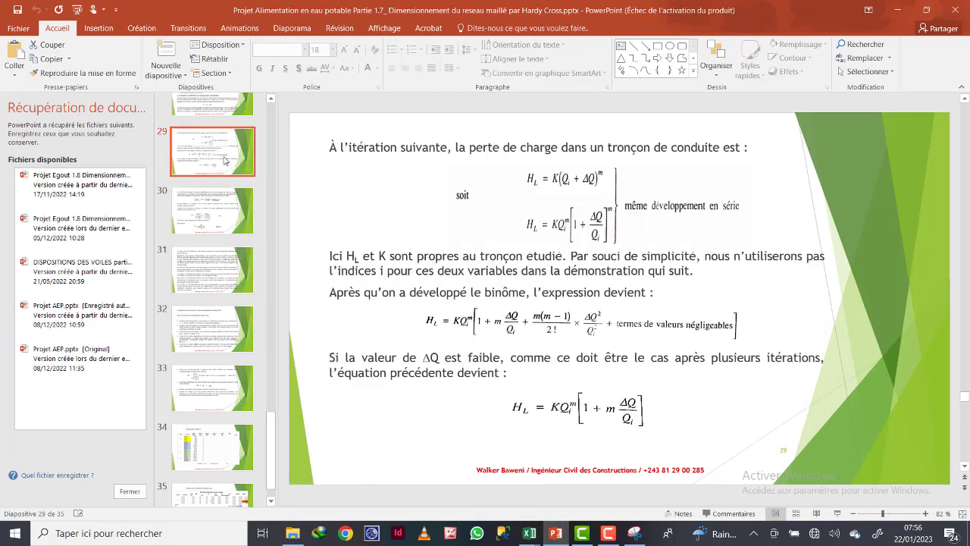
pyautogui.scroll(2, 230, 212)
pyautogui.click(215, 238)
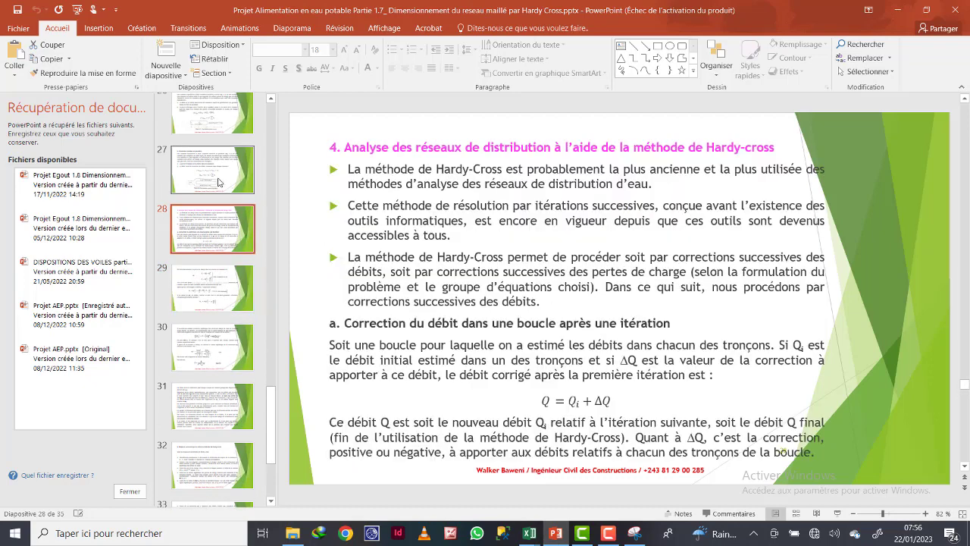
pyautogui.click(221, 182)
pyautogui.scroll(2, 207, 190)
pyautogui.click(206, 189)
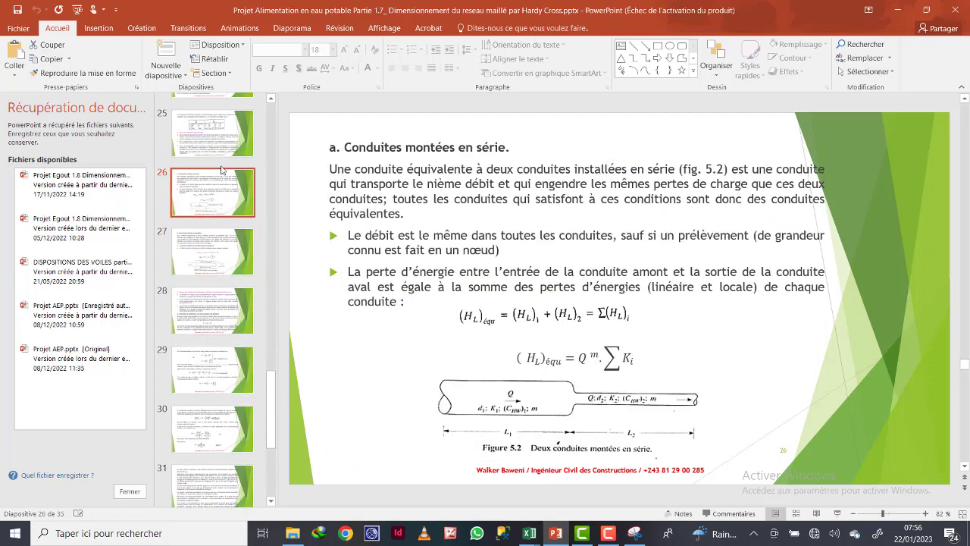
pyautogui.click(224, 151)
pyautogui.scroll(3, 231, 212)
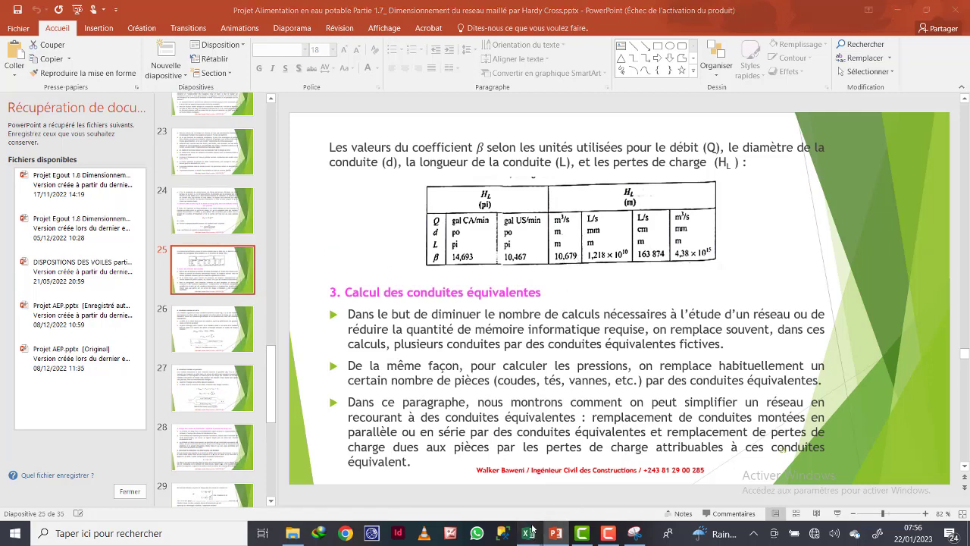
# Return to Classeur AEP Kisangani in Excel and enter =(10,679*E5)/((C5^4,871)*(D5*1,852)) in F5.
pyautogui.moveTo(529, 533)
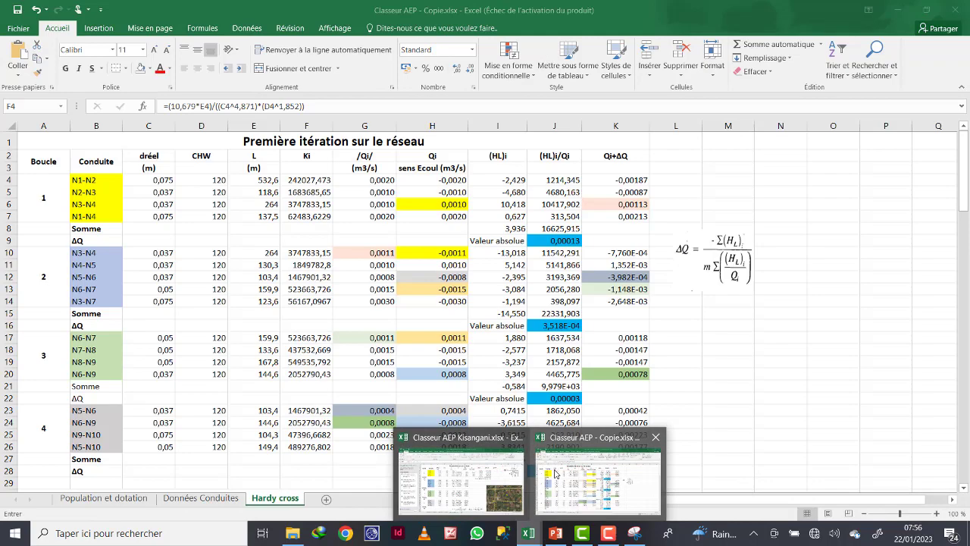
pyautogui.click(460, 476)
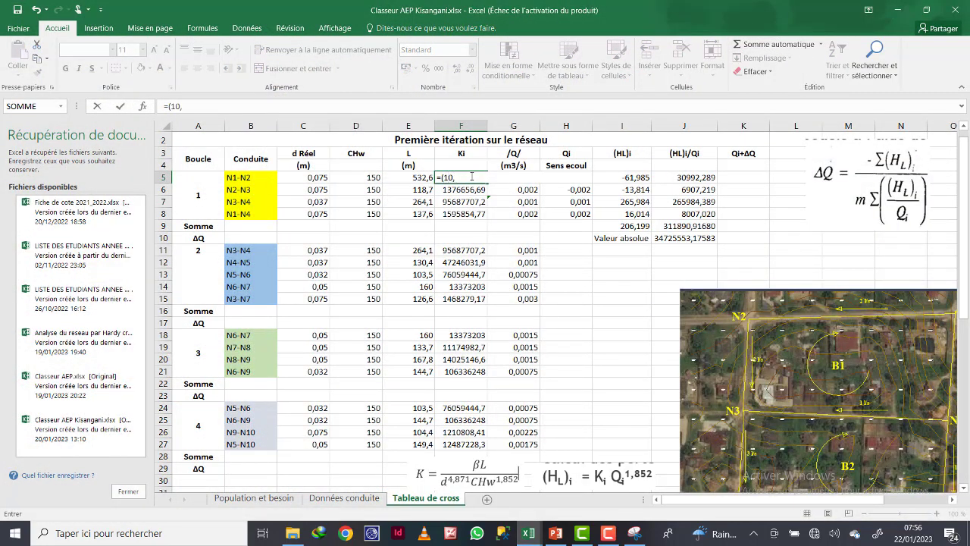
pyautogui.write('79*')
pyautogui.click(418, 178)
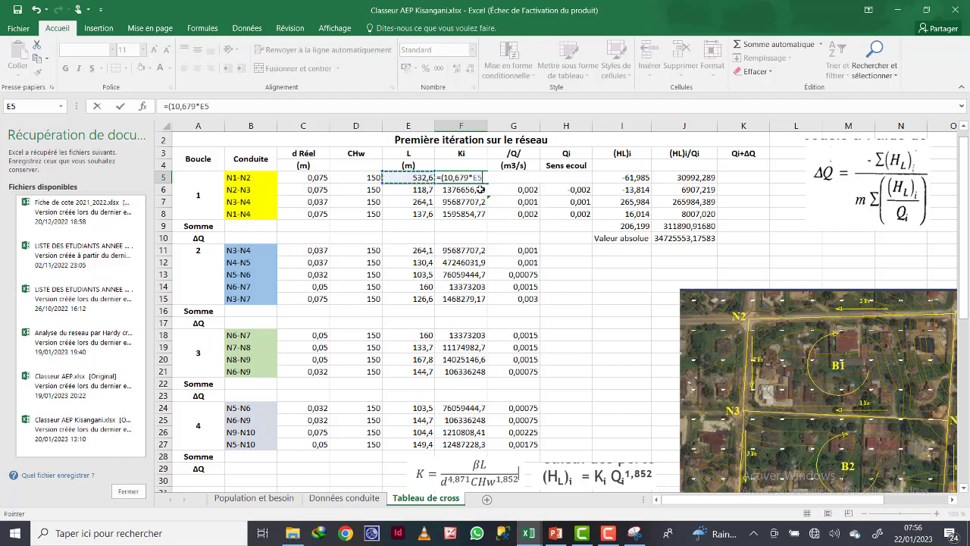
pyautogui.write(')/((')
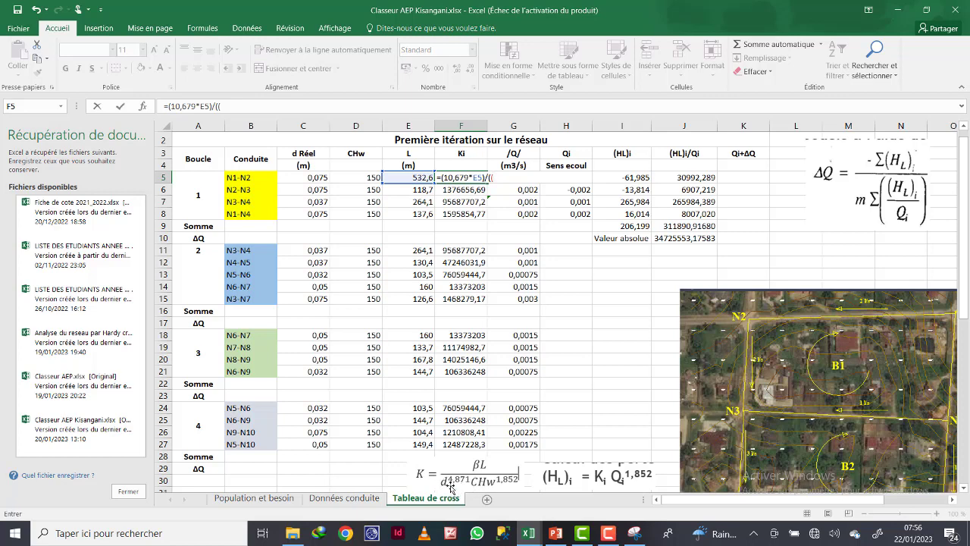
pyautogui.click(315, 178)
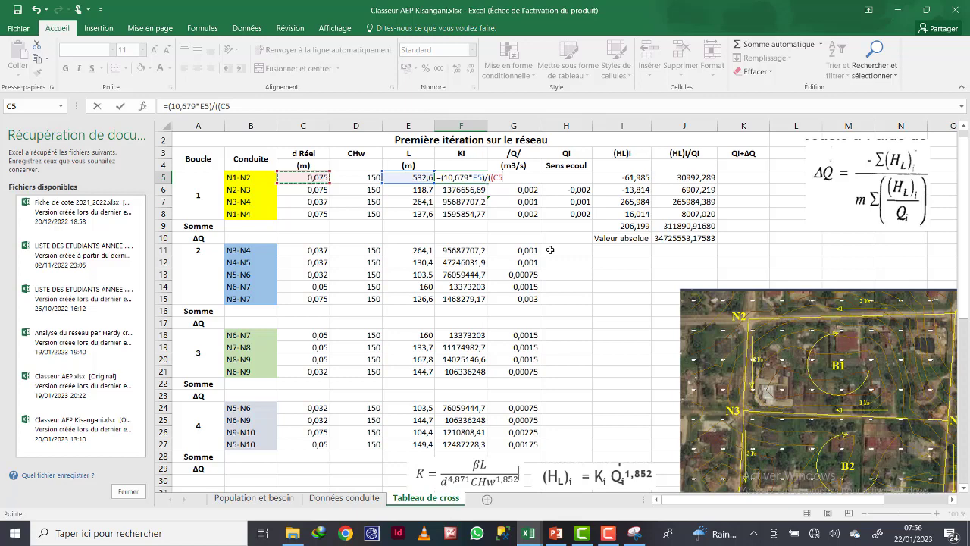
pyautogui.write('^4,871)*(')
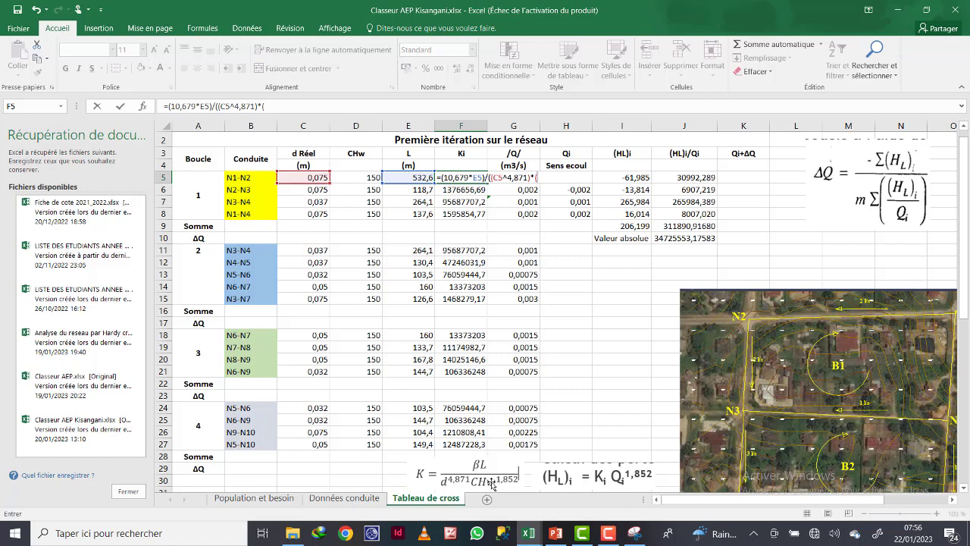
pyautogui.click(357, 176)
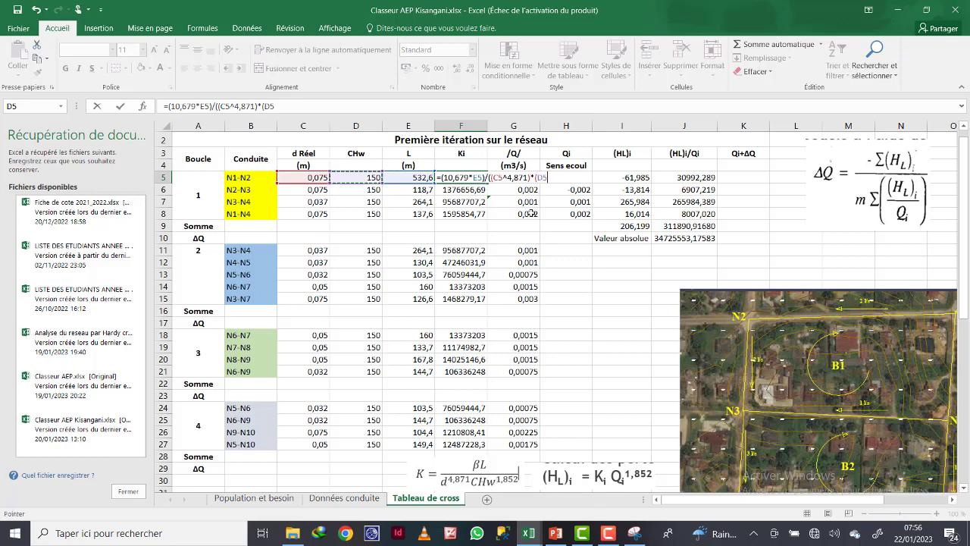
pyautogui.write('*')
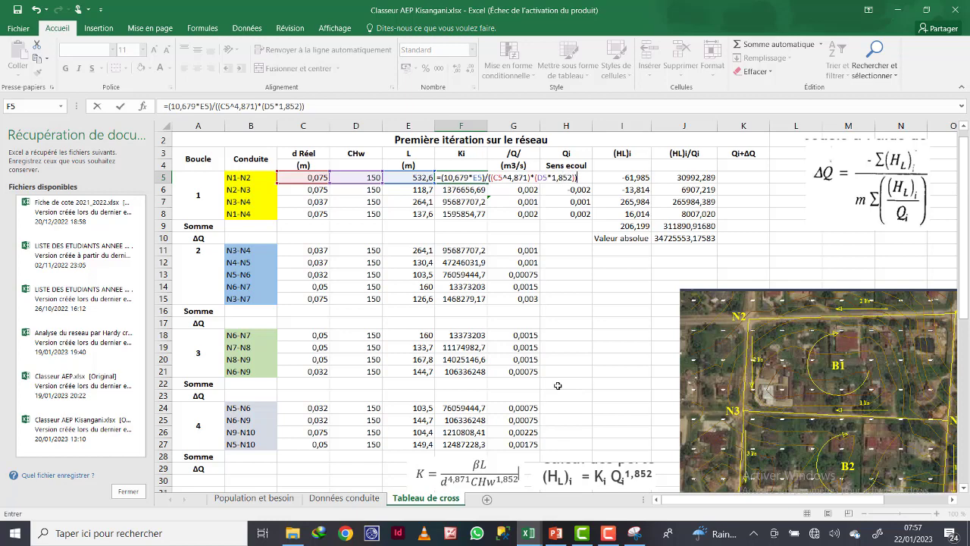
pyautogui.press('Return')
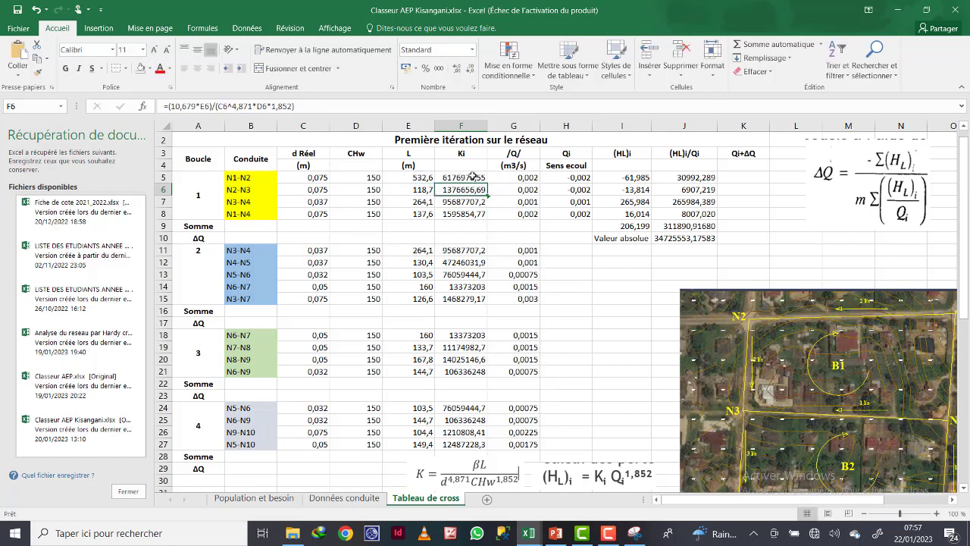
# Correct the Ki formula in F5 to =(10,679*E5)/((C5^4,871)*(D5^1,852)) so CHw is raised to a power.
pyautogui.doubleClick(469, 177)
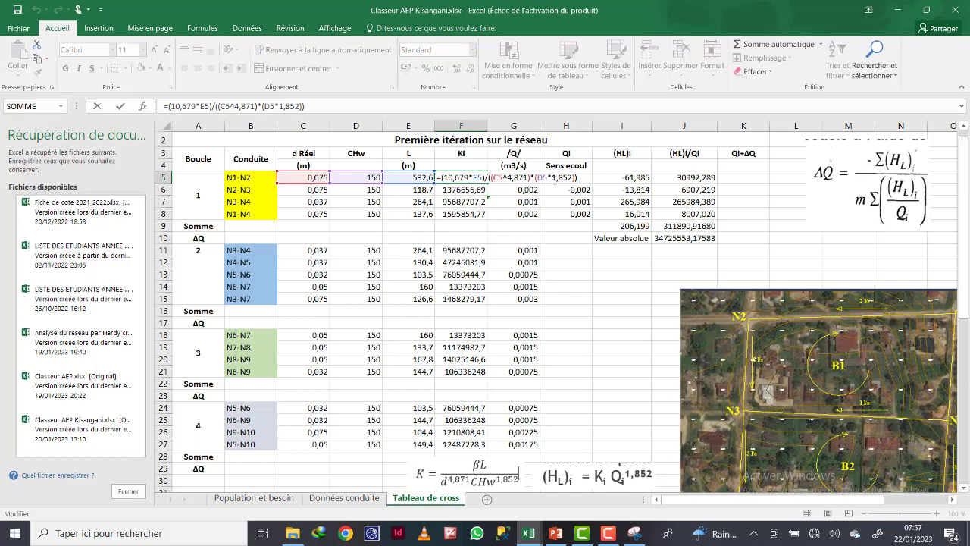
pyautogui.click(556, 178)
pyautogui.press('BackSpace')
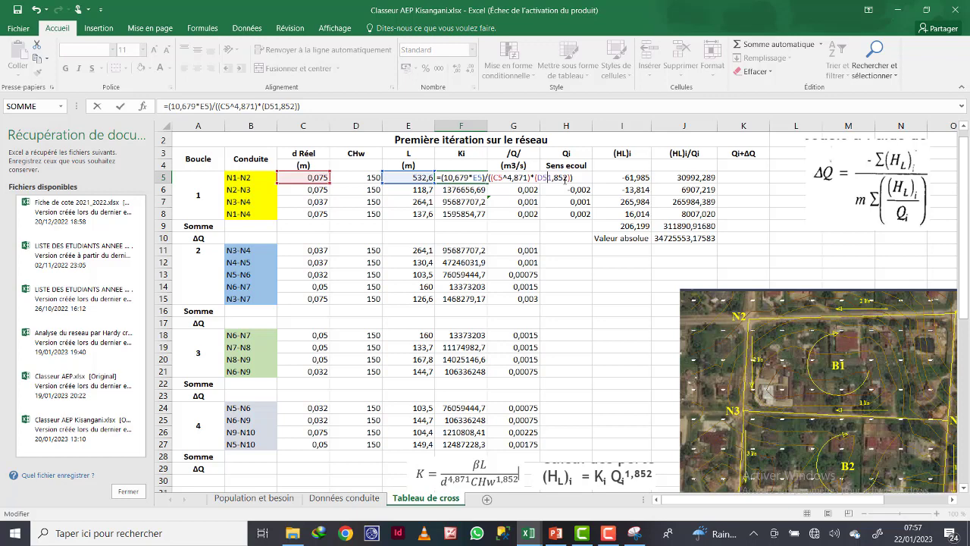
pyautogui.write('^^')
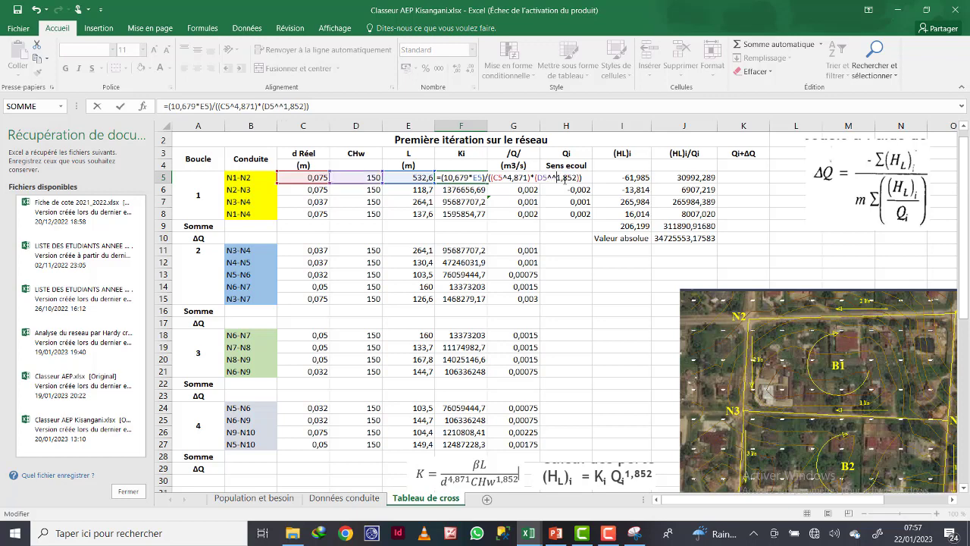
pyautogui.press('BackSpace')
pyautogui.press('Return')
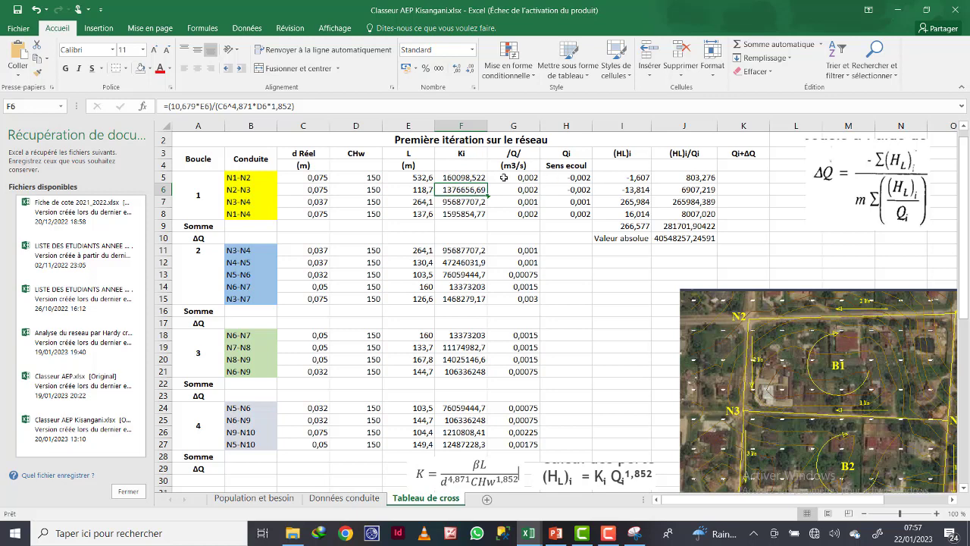
# Copy the corrected Ki formula from F5 down to F8 for the conduits of loop 1.
pyautogui.click(481, 176)
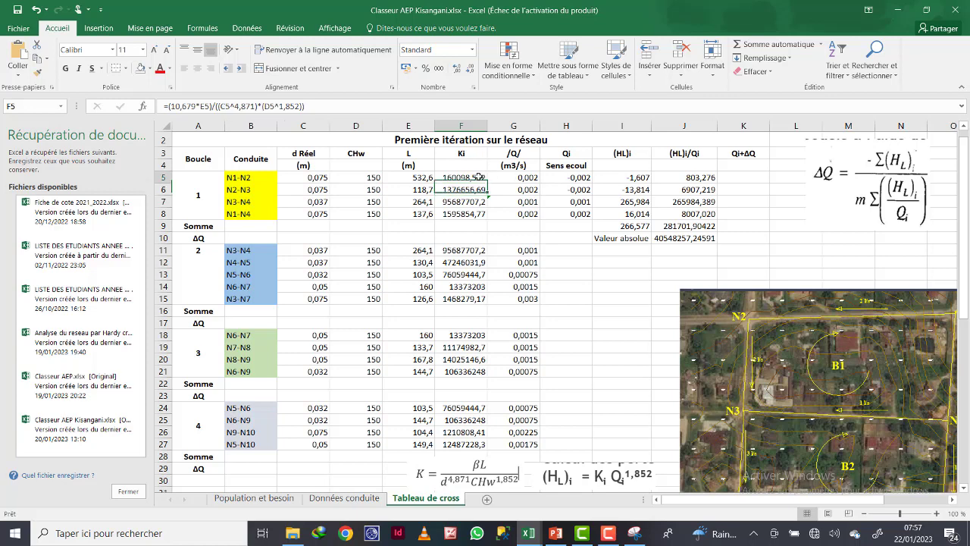
pyautogui.moveTo(488, 183); pyautogui.dragTo(485, 215)
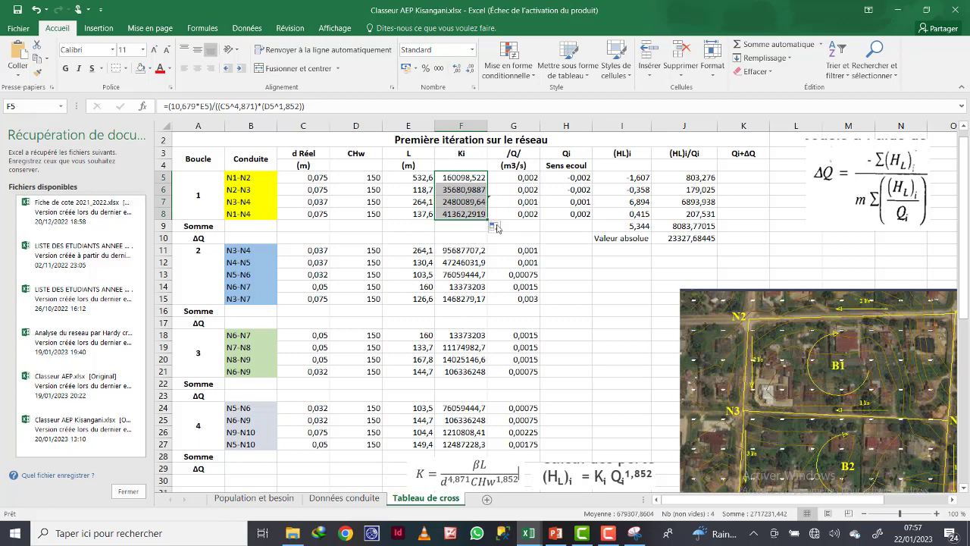
pyautogui.click(492, 195)
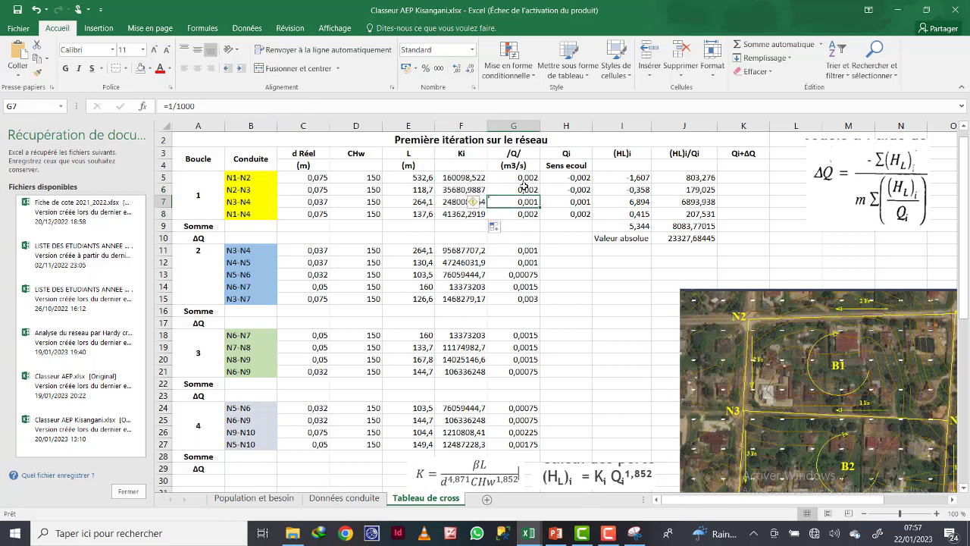
pyautogui.click(477, 216)
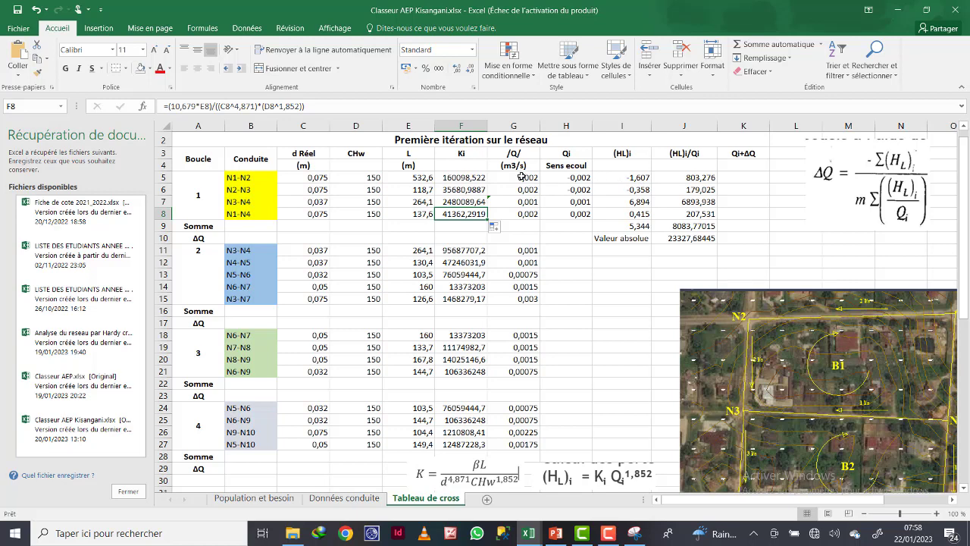
# Check the head loss formula in I5 and the (HL)i/Qi total in J9.
pyautogui.doubleClick(630, 176)
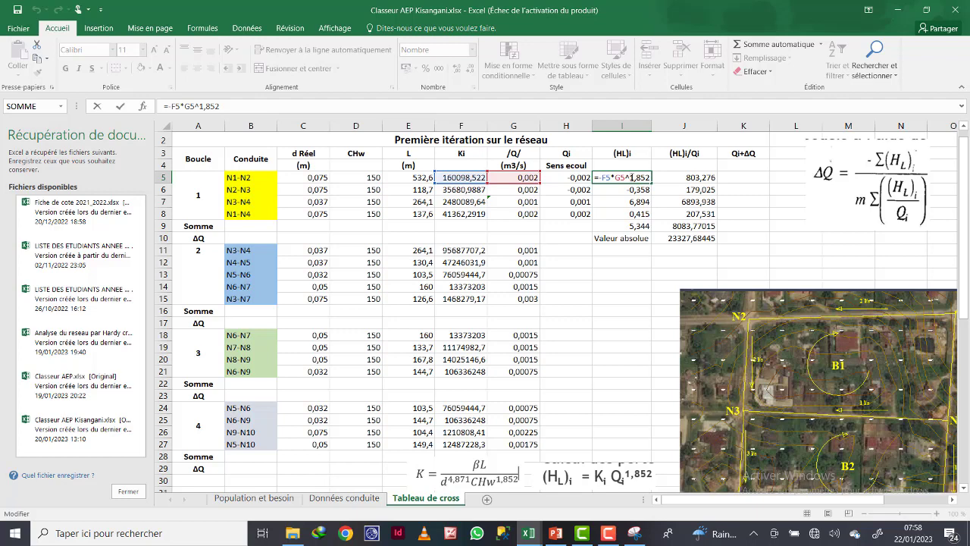
pyautogui.doubleClick(606, 179)
pyautogui.press('Return')
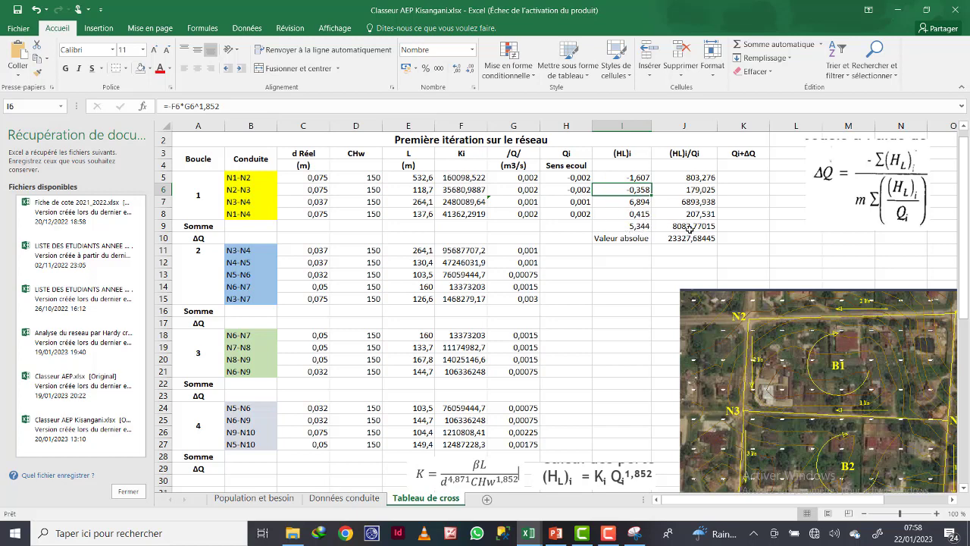
pyautogui.click(688, 226)
pyautogui.hotkey('alt', '=')
pyautogui.press('Return')
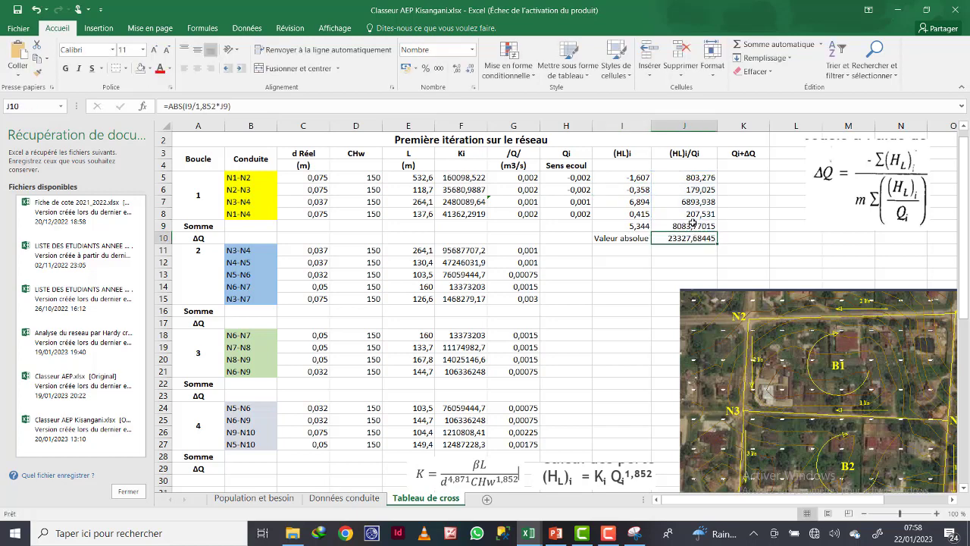
# Inspect the (HL)i/Qi formulas of the four loop 1 conduits in J5 to J8.
pyautogui.doubleClick(698, 176)
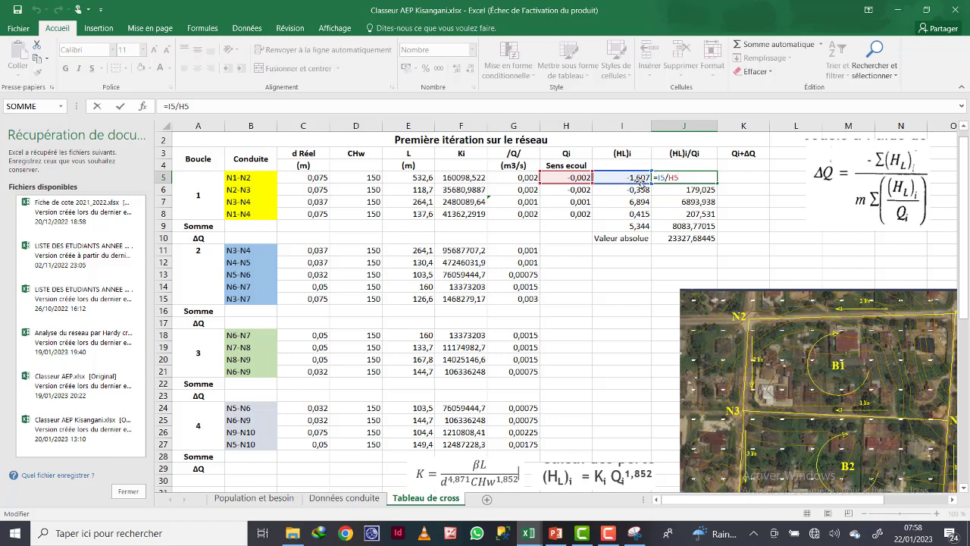
pyautogui.press('Return')
pyautogui.doubleClick(688, 191)
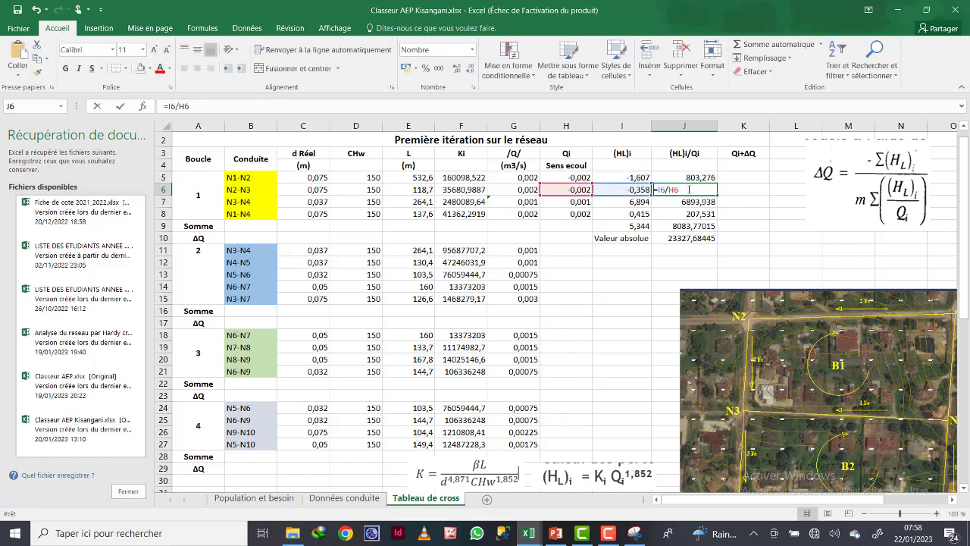
pyautogui.press('Return')
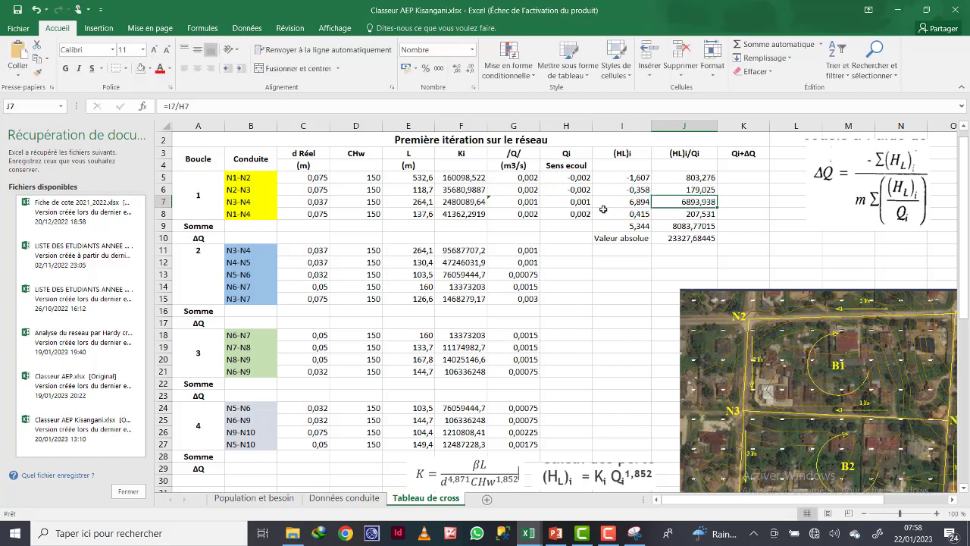
pyautogui.doubleClick(697, 201)
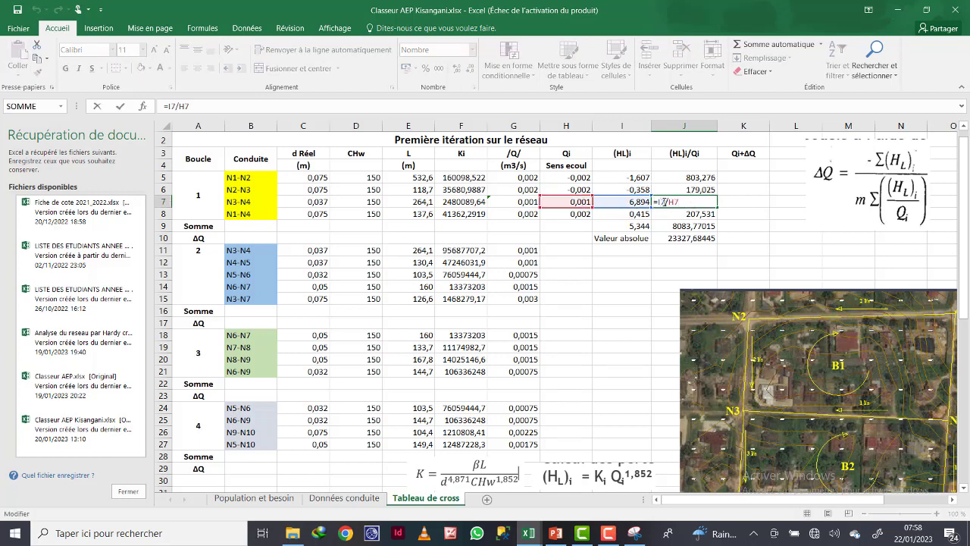
pyautogui.press('Return')
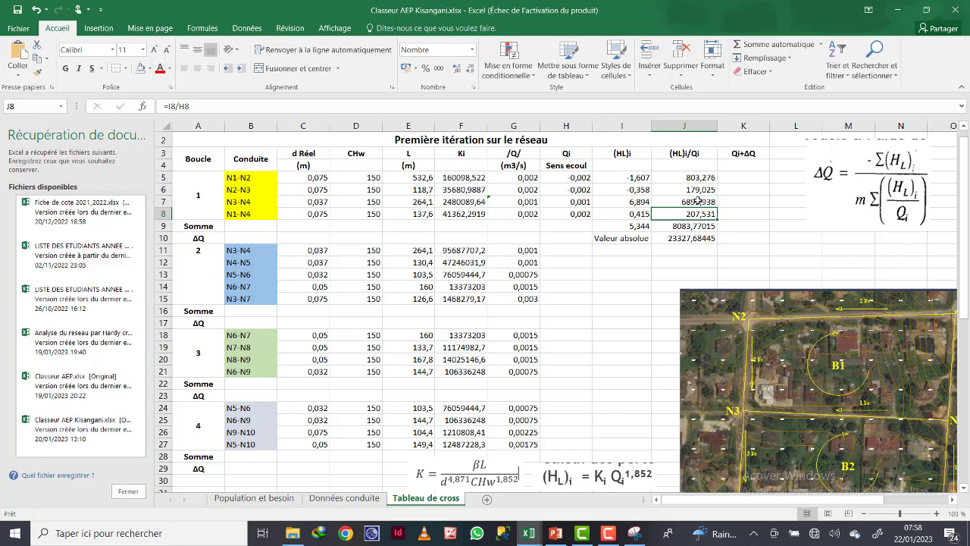
pyautogui.doubleClick(693, 213)
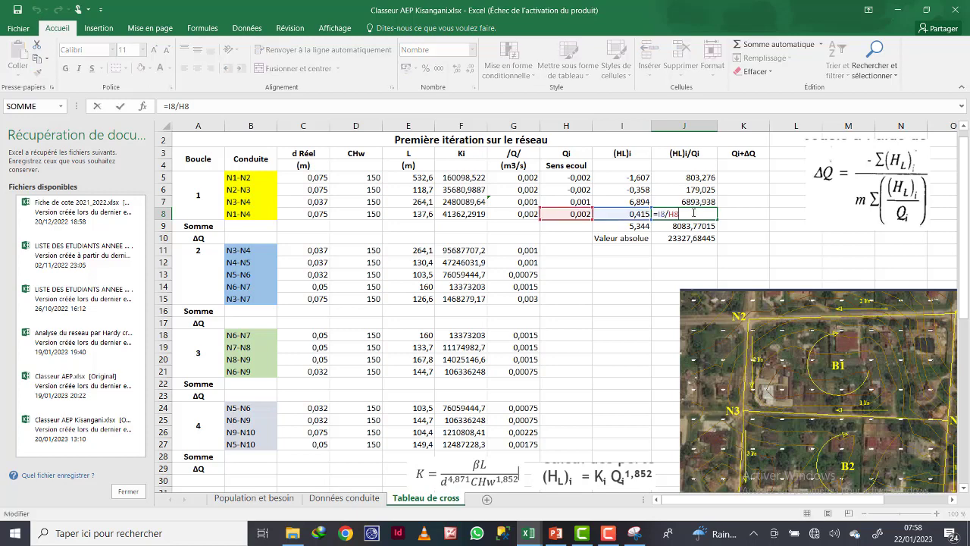
# Examine the sum formula in J9 and the ΔQ formula in J10.
pyautogui.click(688, 225)
pyautogui.doubleClick(685, 238)
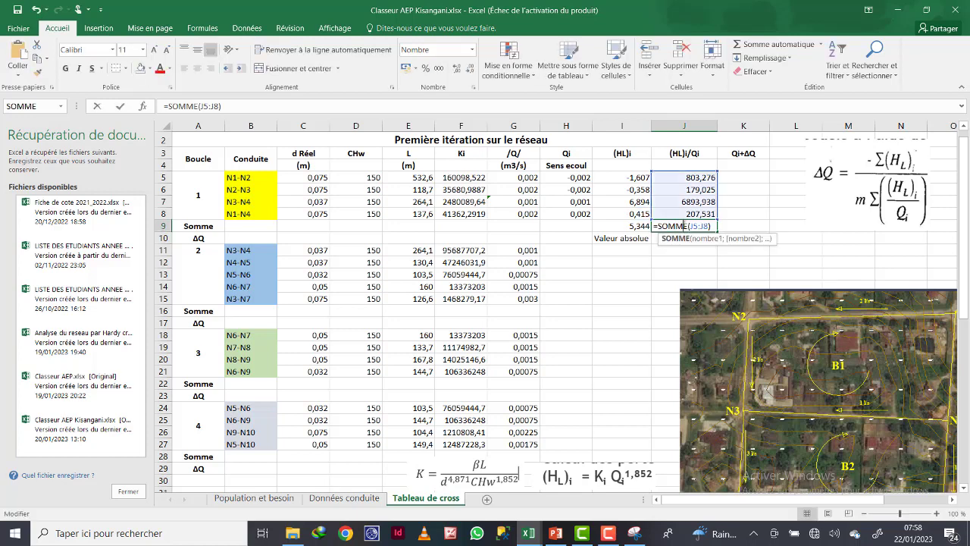
pyautogui.press('Escape')
pyautogui.doubleClick(686, 238)
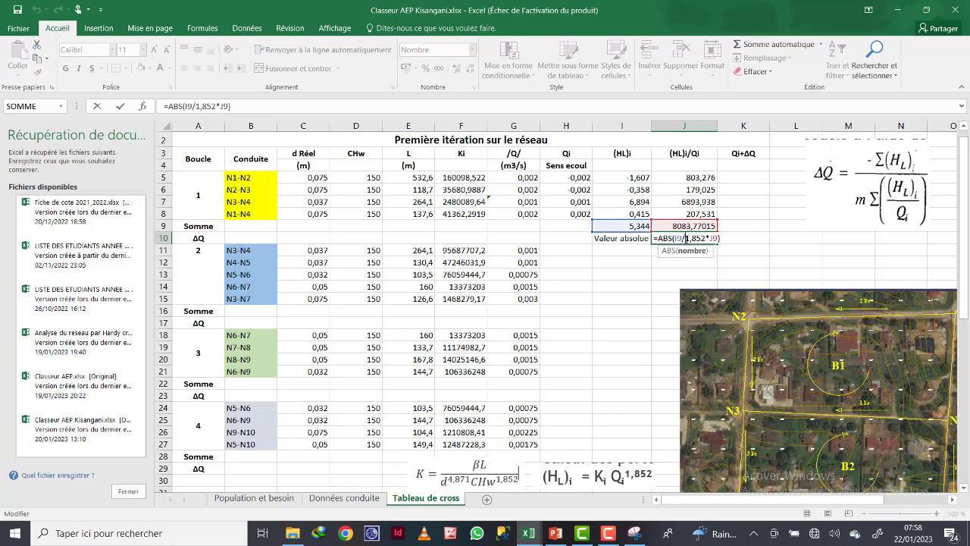
pyautogui.press('Return')
pyautogui.click(606, 536)
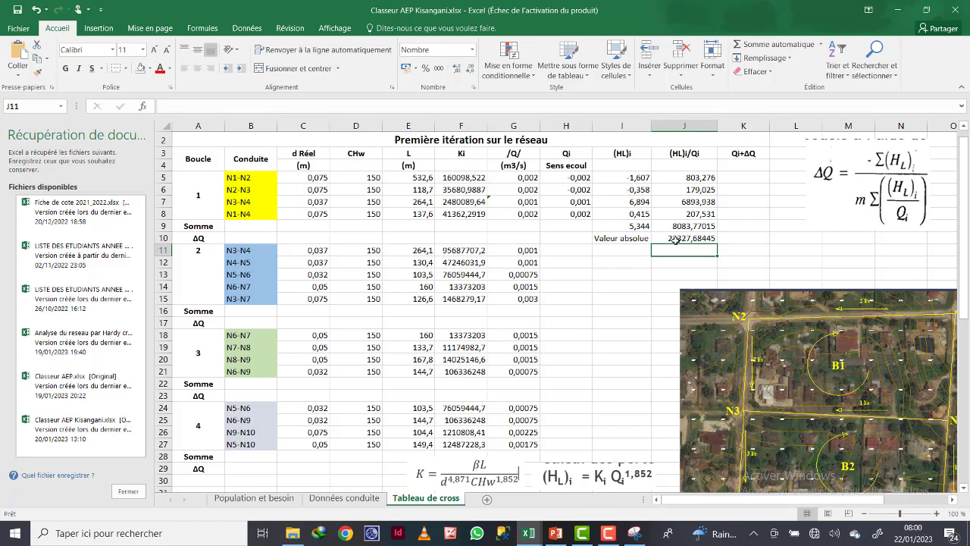
# Put the ΔQ denominator in J10 in parentheses, making the formula =ABS(I9/(1,852*J9)).
pyautogui.click(198, 239)
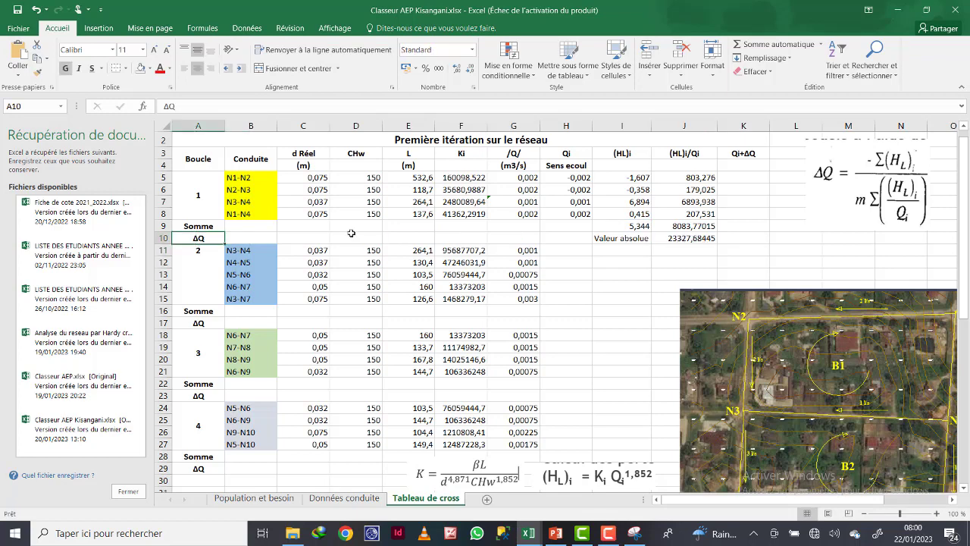
pyautogui.doubleClick(679, 238)
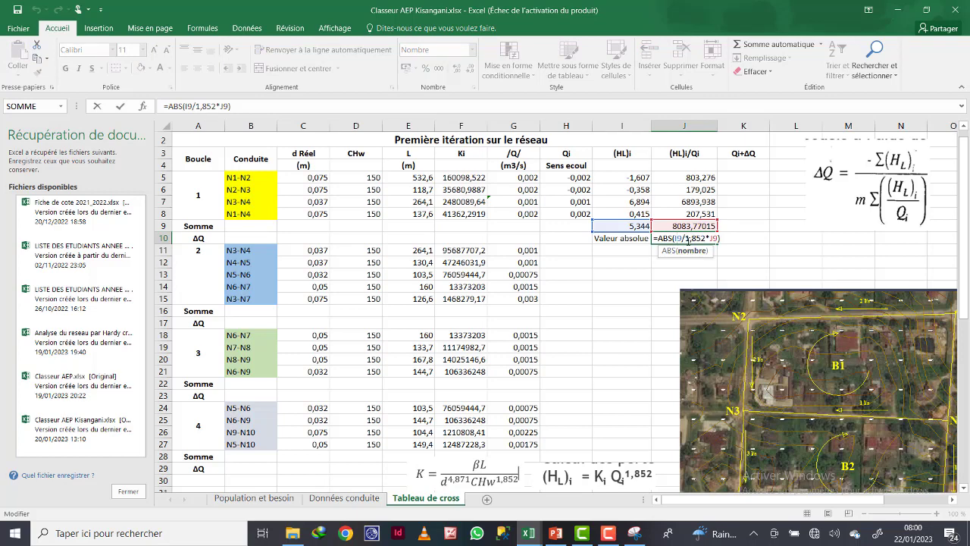
pyautogui.click(686, 238)
pyautogui.write('(')
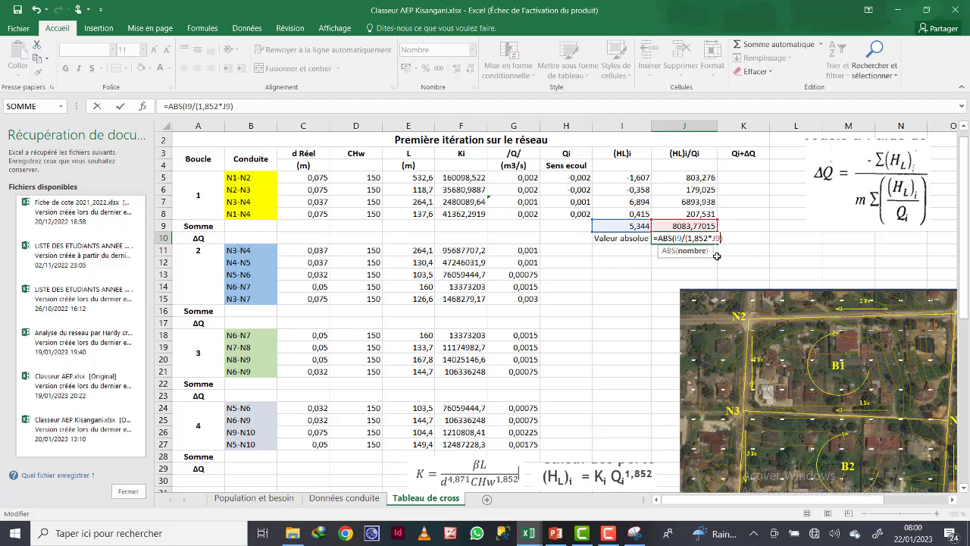
pyautogui.write(')')
pyautogui.press('Return')
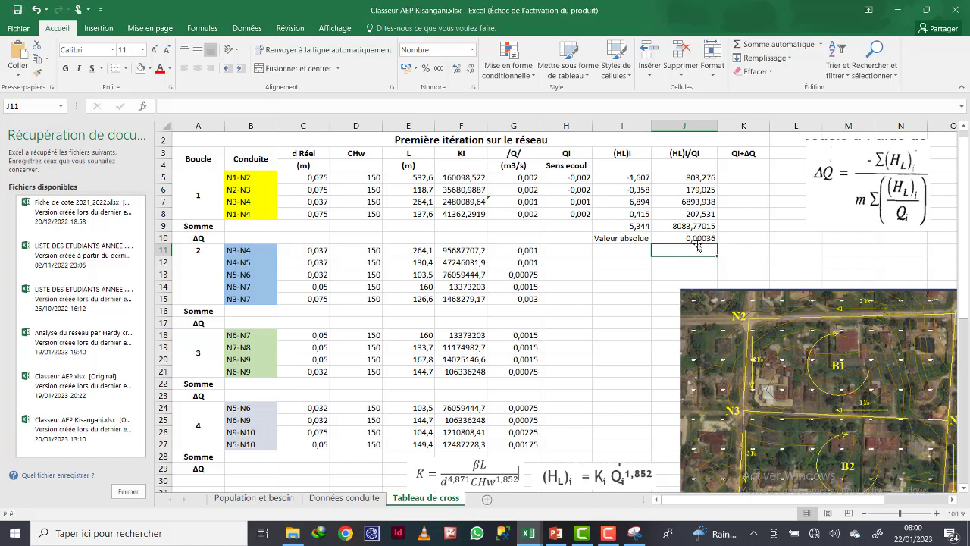
pyautogui.click(200, 237)
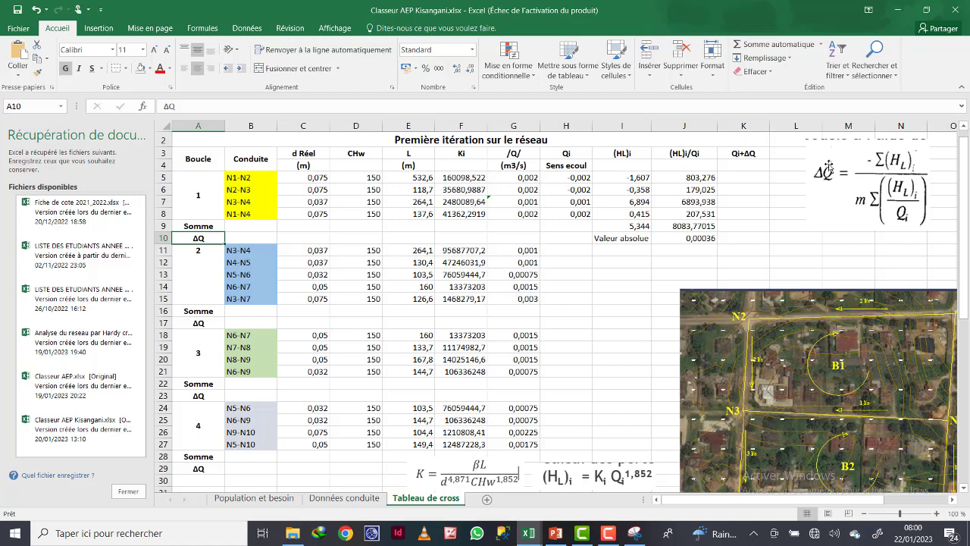
# Review the Hardy-Cross steps and the flow correction relation on slides 32 and 33 in PowerPoint, and return to Classeur AEP Kisangani in Excel.
pyautogui.click(553, 534)
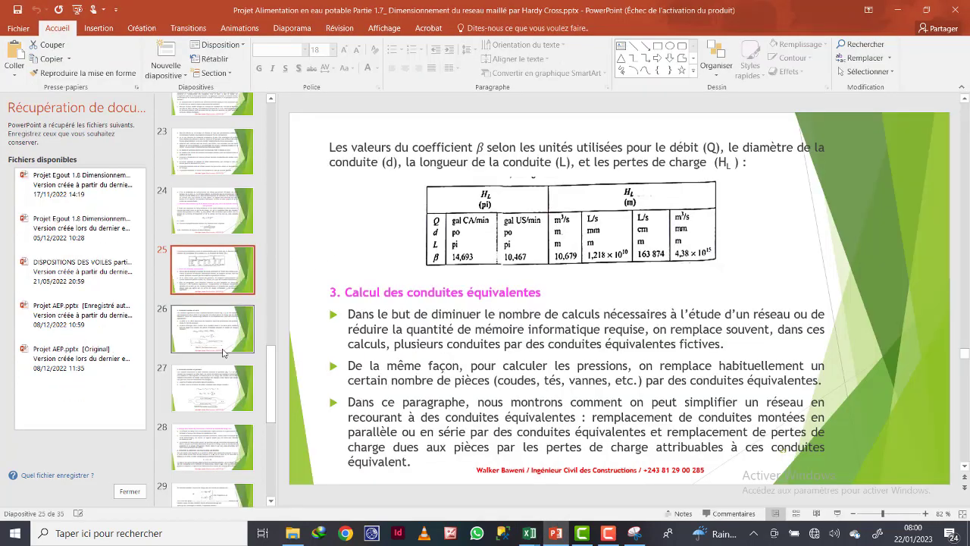
pyautogui.scroll(-5, 228, 341)
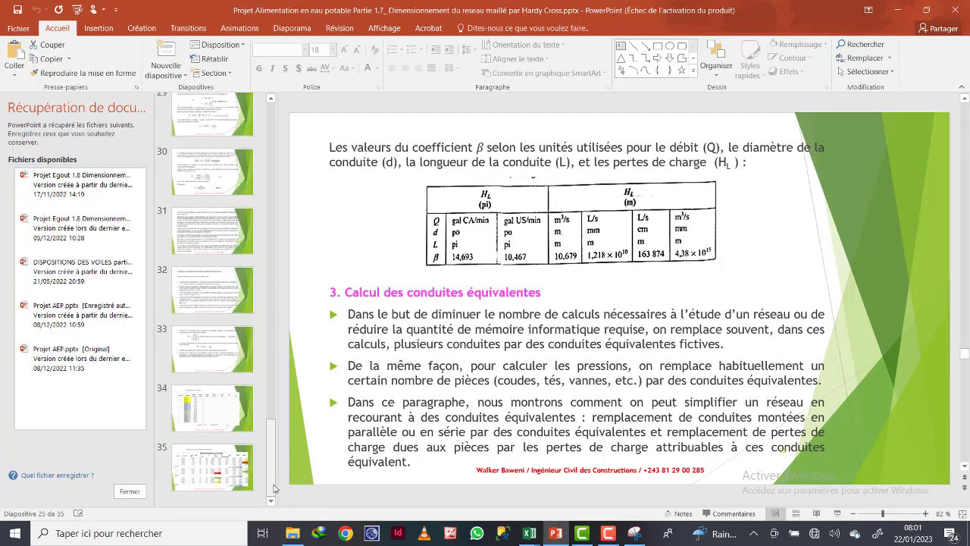
pyautogui.click(225, 301)
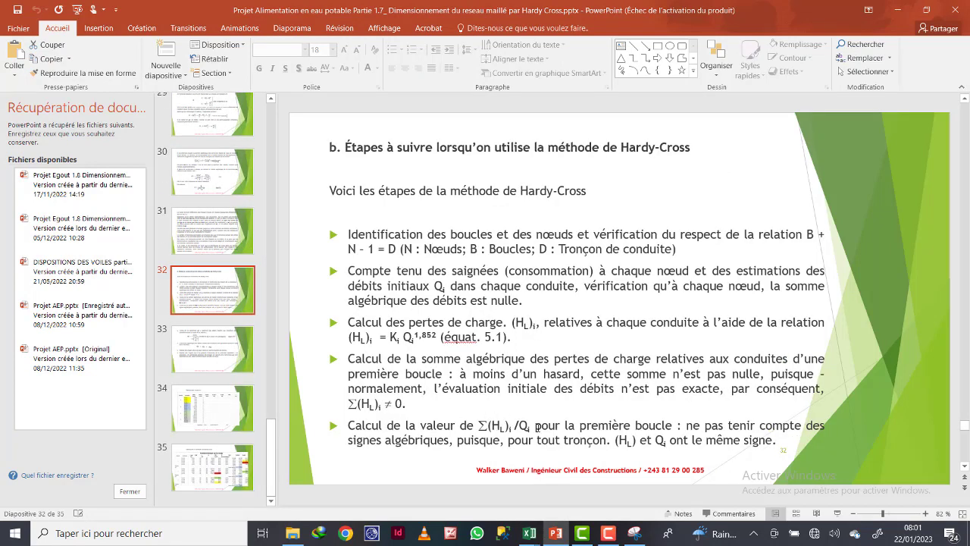
pyautogui.click(201, 345)
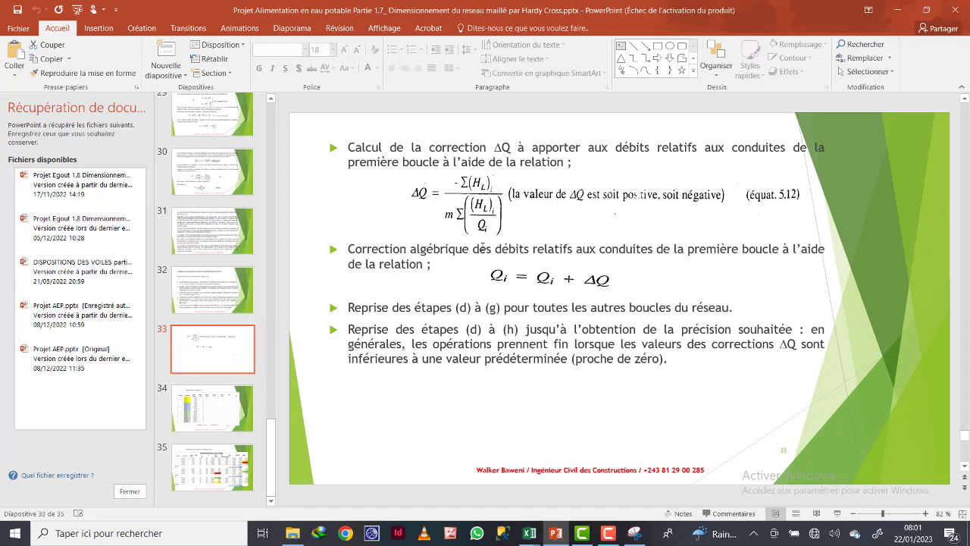
pyautogui.moveTo(494, 249); pyautogui.dragTo(656, 248)
pyautogui.click(674, 248)
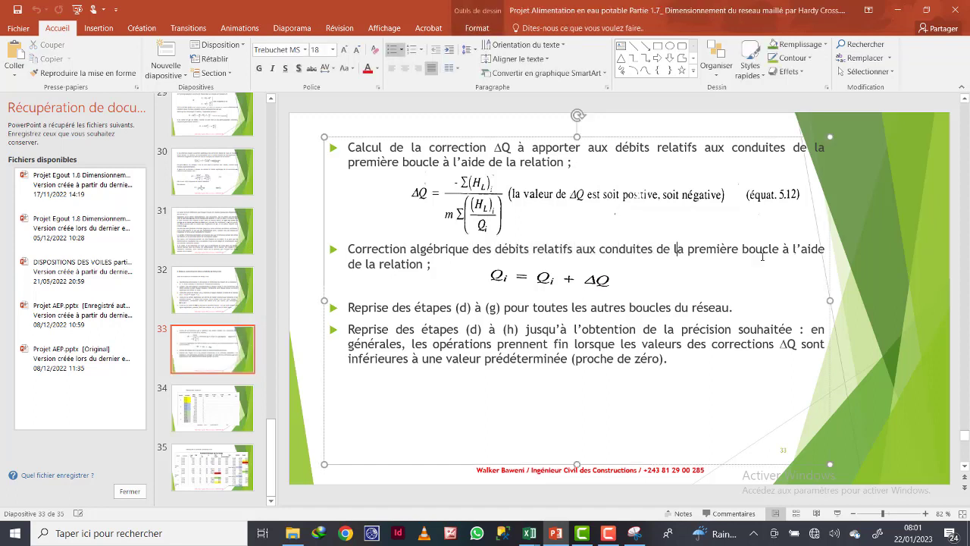
pyautogui.click(520, 284)
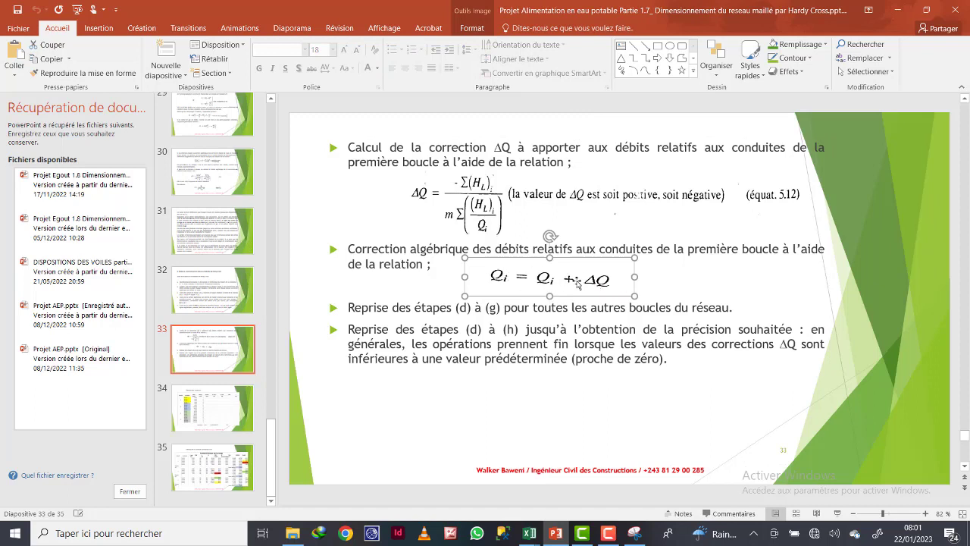
pyautogui.click(572, 287)
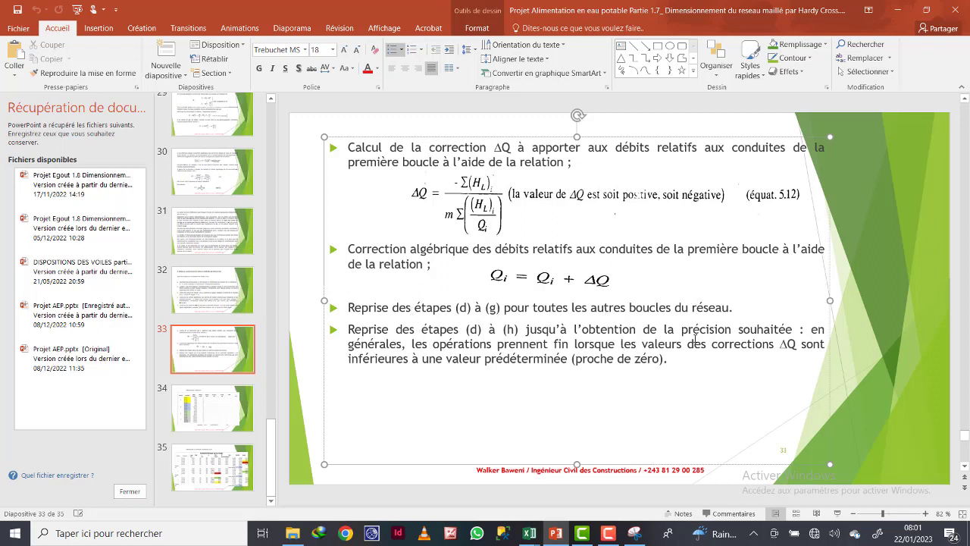
pyautogui.moveTo(780, 343); pyautogui.dragTo(798, 346)
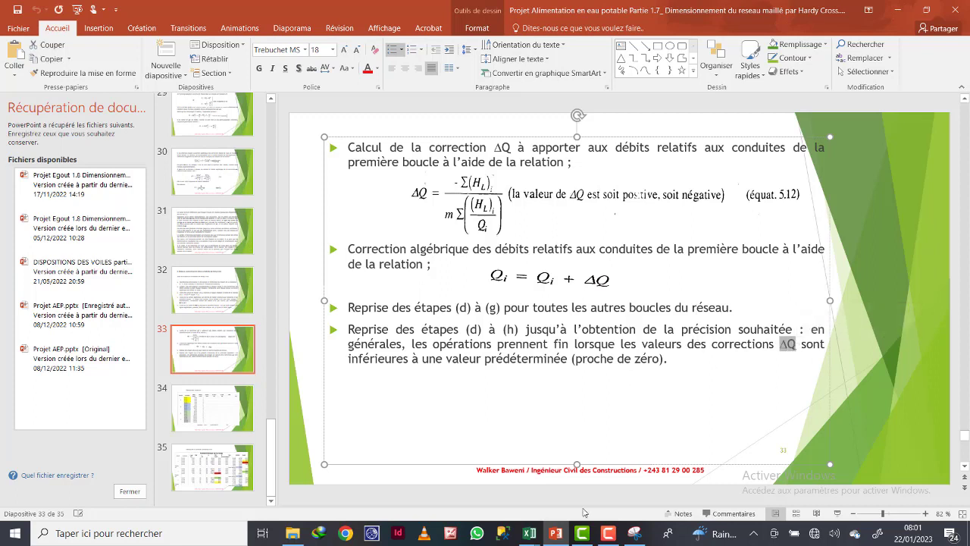
pyautogui.click(535, 533)
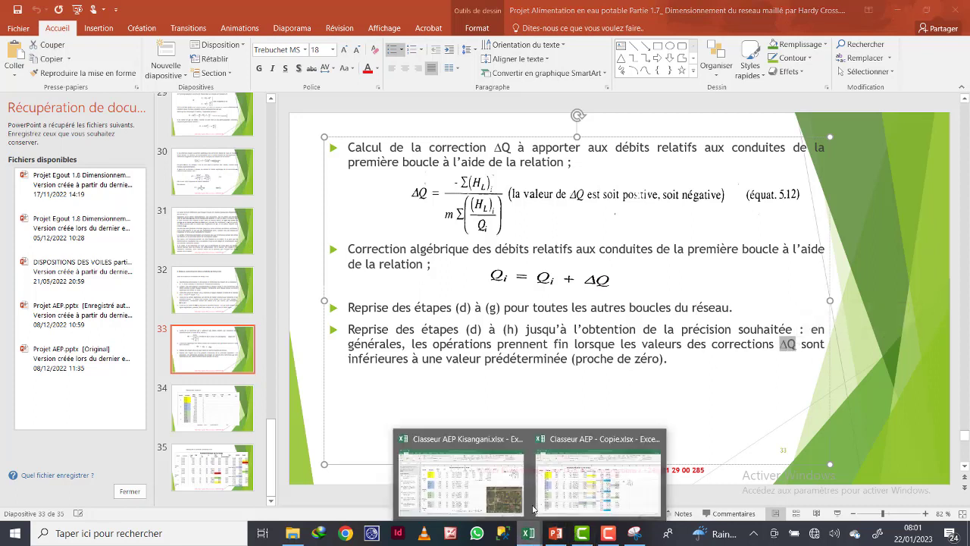
pyautogui.click(493, 477)
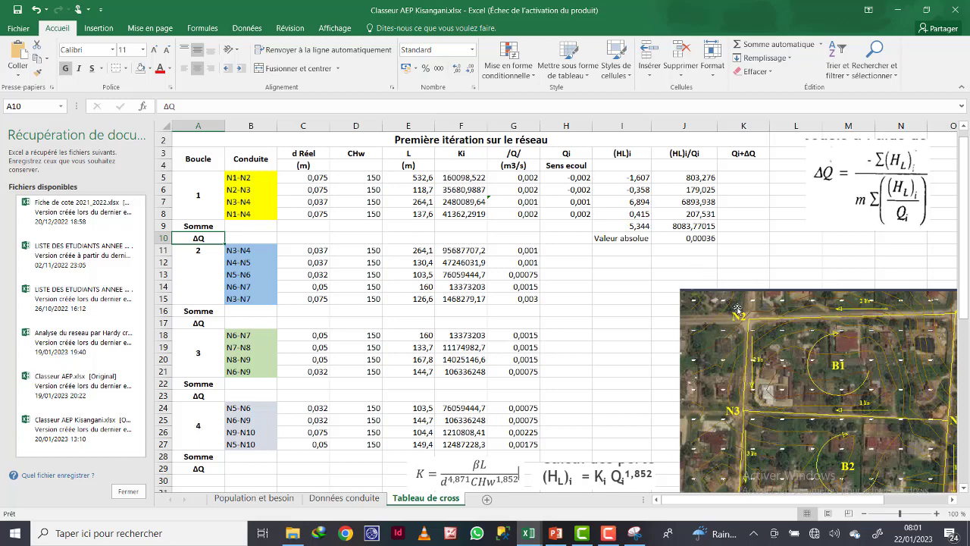
# Shift the network map away from the results and compute N1-N2's corrected flow in K5 as =H5+J10.
pyautogui.moveTo(737, 309); pyautogui.dragTo(762, 380)
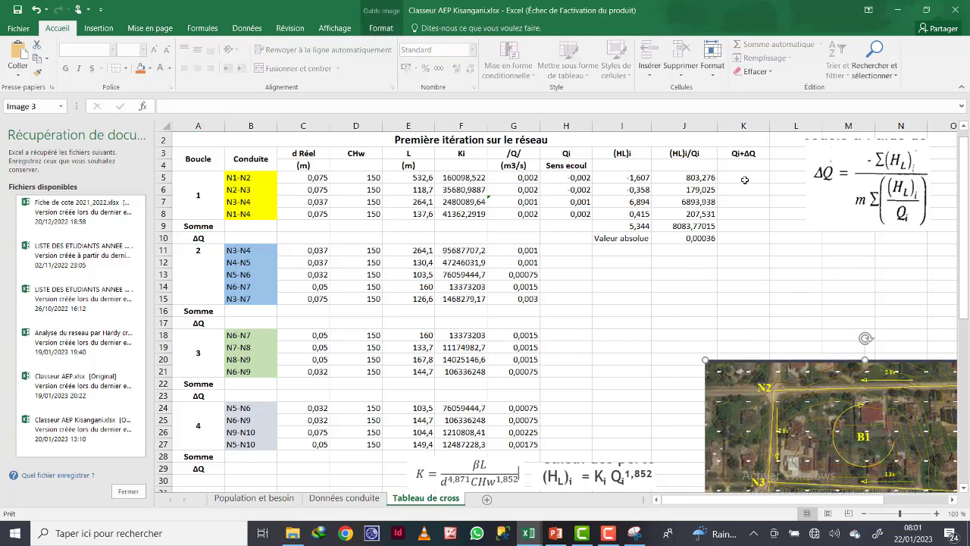
pyautogui.click(744, 180)
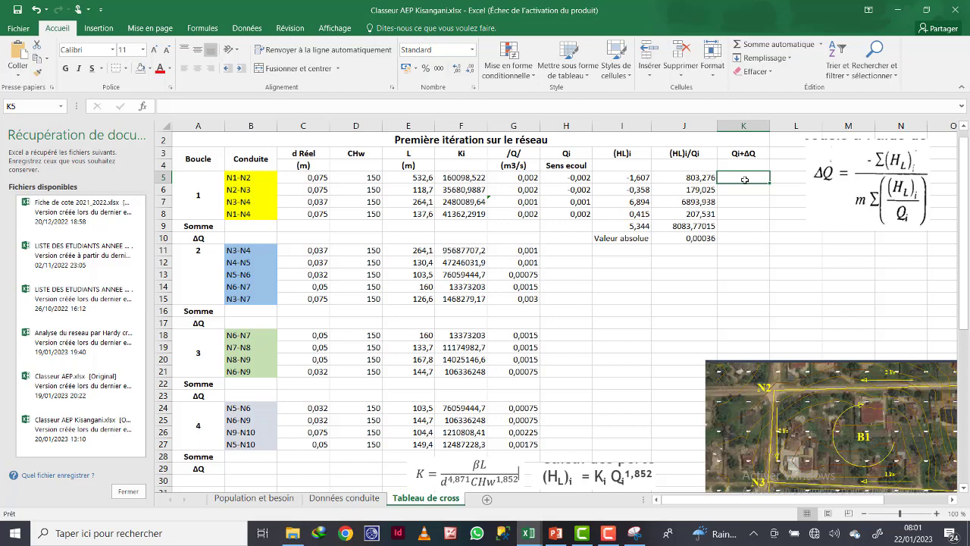
pyautogui.write('=')
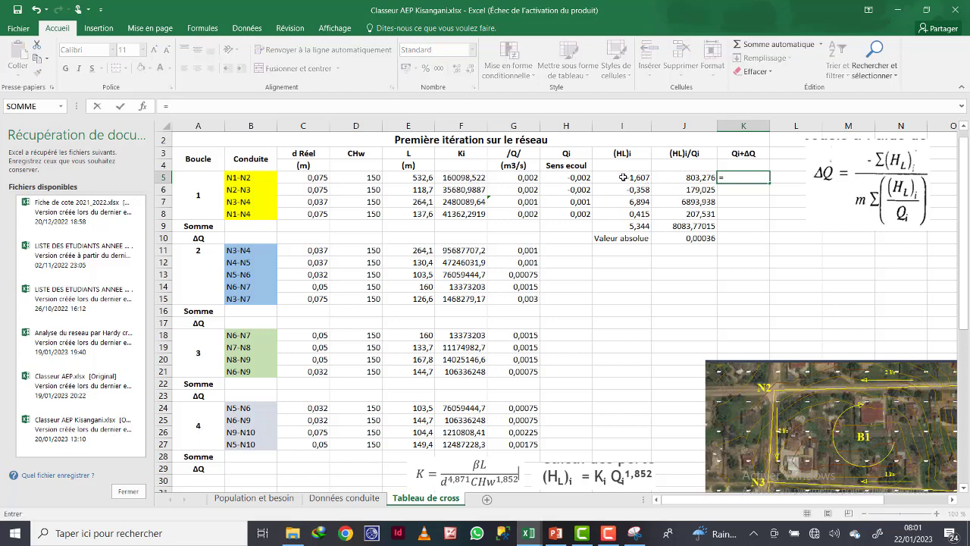
pyautogui.click(573, 177)
pyautogui.write('+')
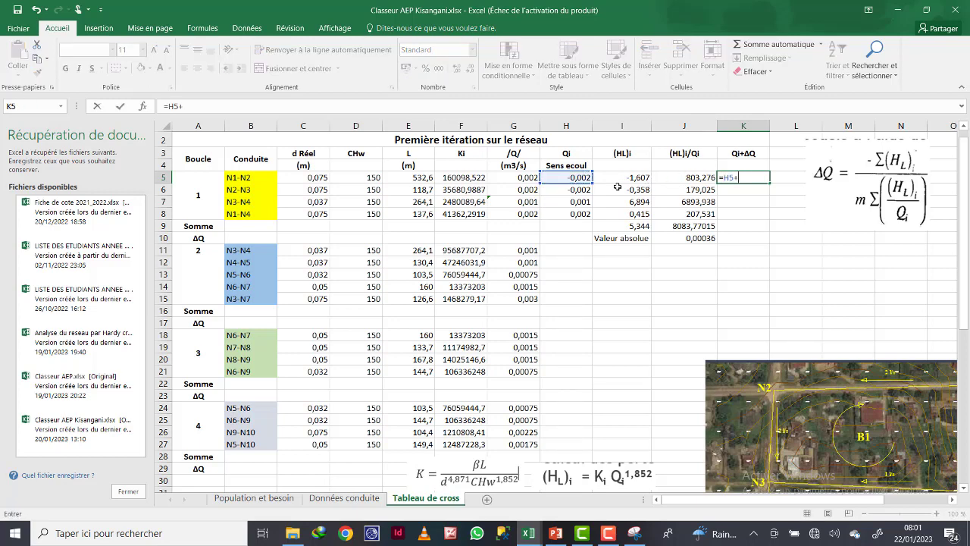
pyautogui.click(699, 239)
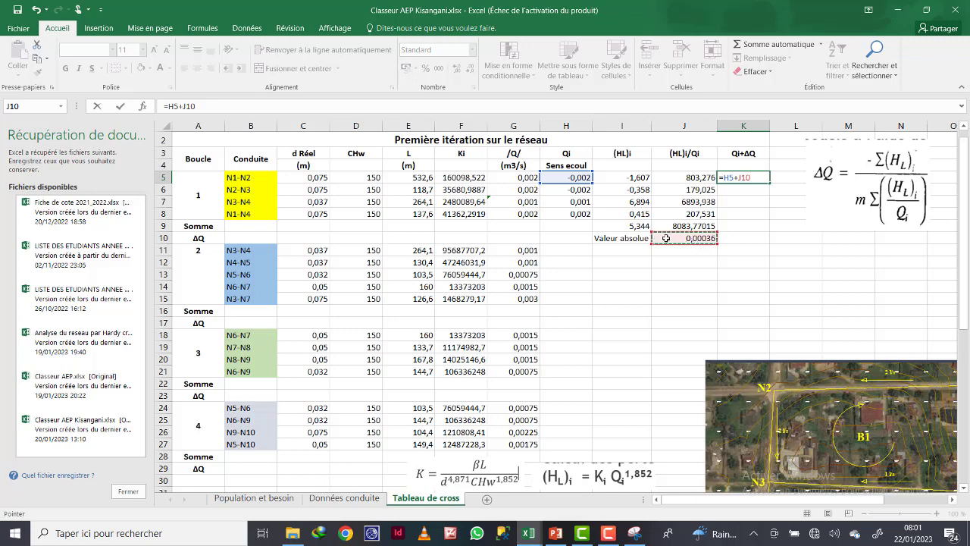
pyautogui.press('Return')
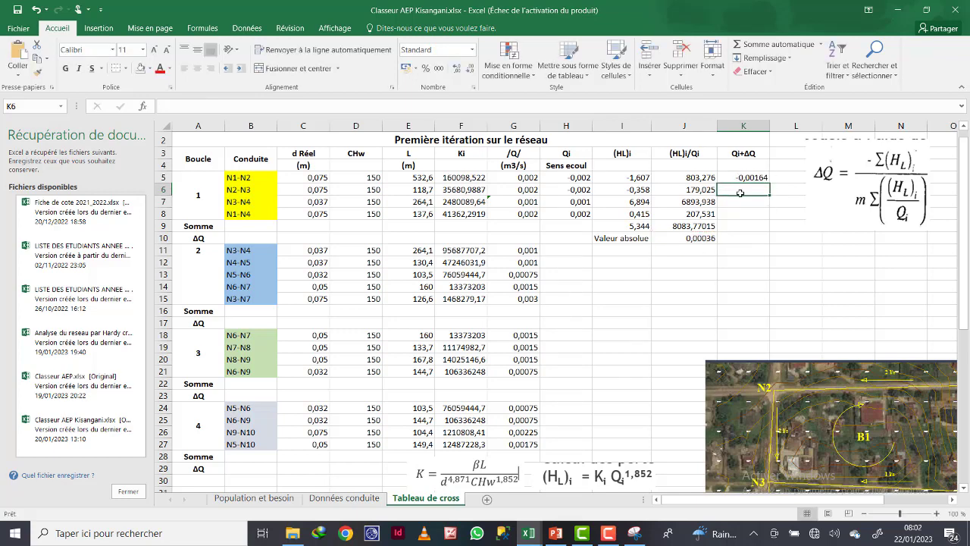
# Compute the corrected flow of conduit N2-N3 in K6 with the formula =H6+J10.
pyautogui.write('=')
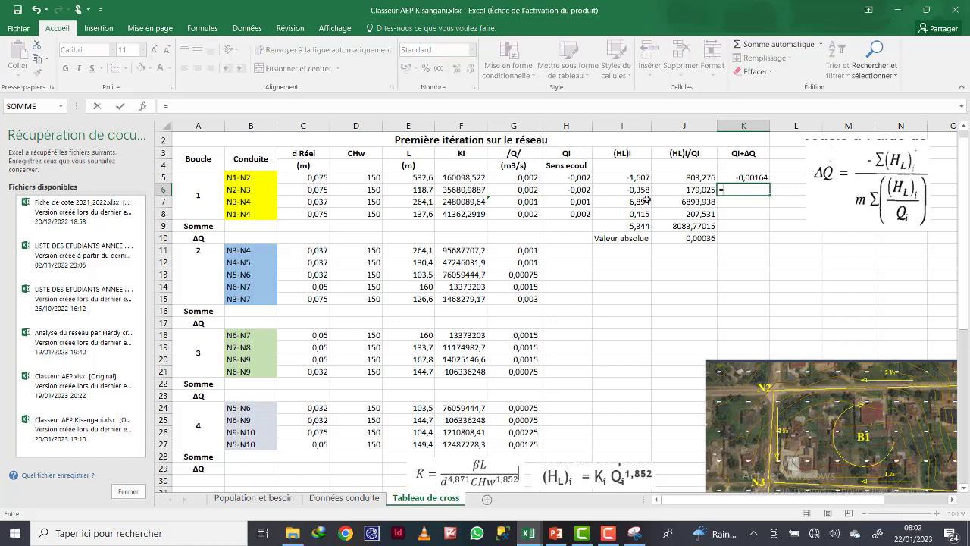
pyautogui.click(585, 189)
pyautogui.write('+')
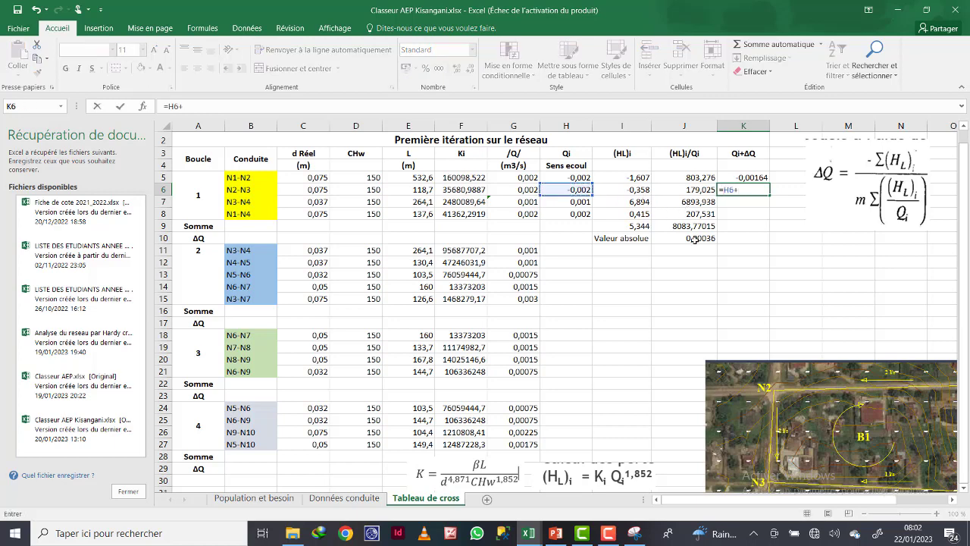
pyautogui.click(695, 239)
pyautogui.hotkey('ctrl', 'Return')
pyautogui.press('Return')
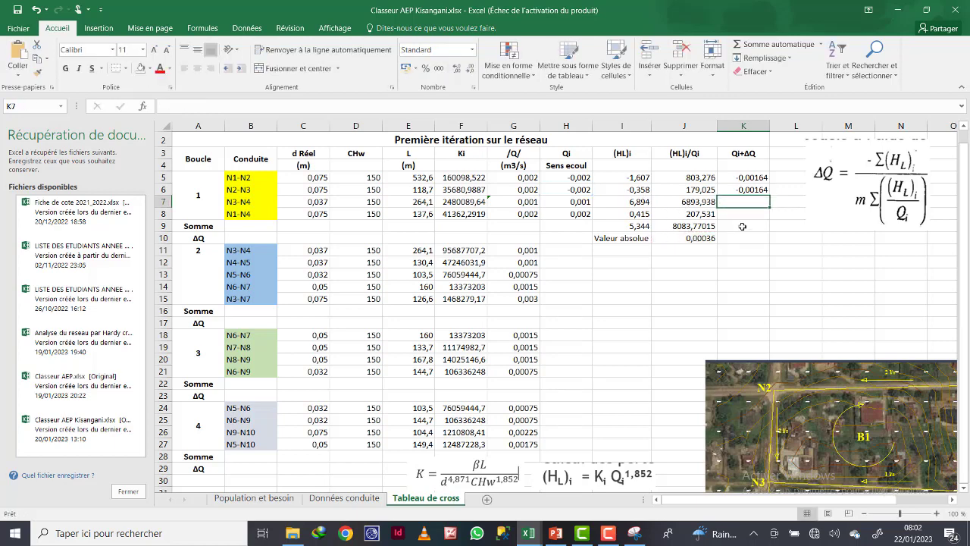
# Compute the corrected flow of conduit N3-N4 in K7 with the formula =H7+J10.
pyautogui.write('=')
pyautogui.click(579, 201)
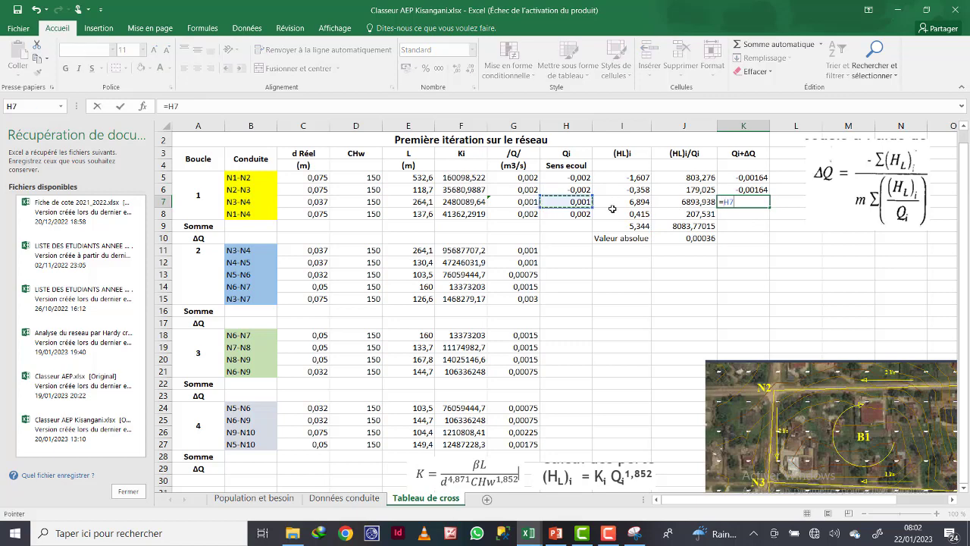
pyautogui.write('+')
pyautogui.click(694, 238)
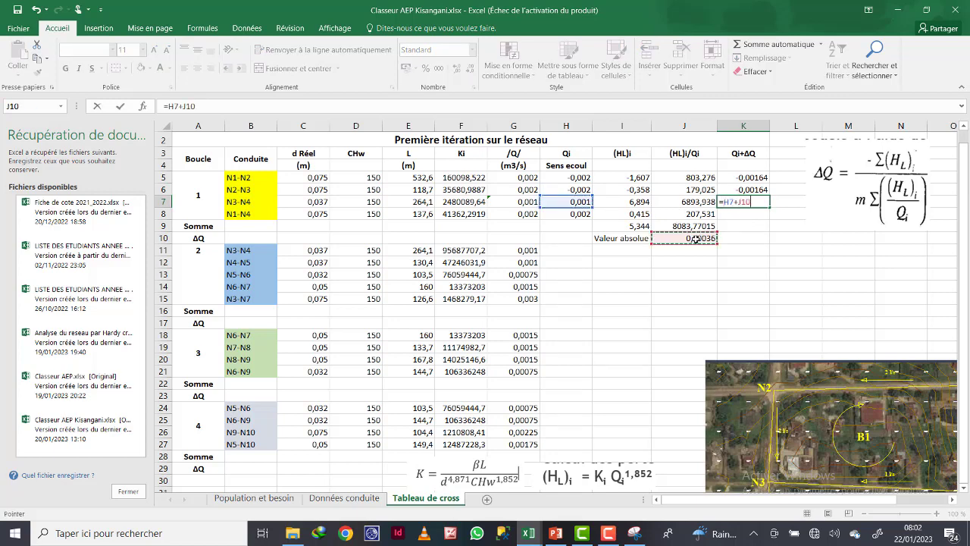
pyautogui.press('Return')
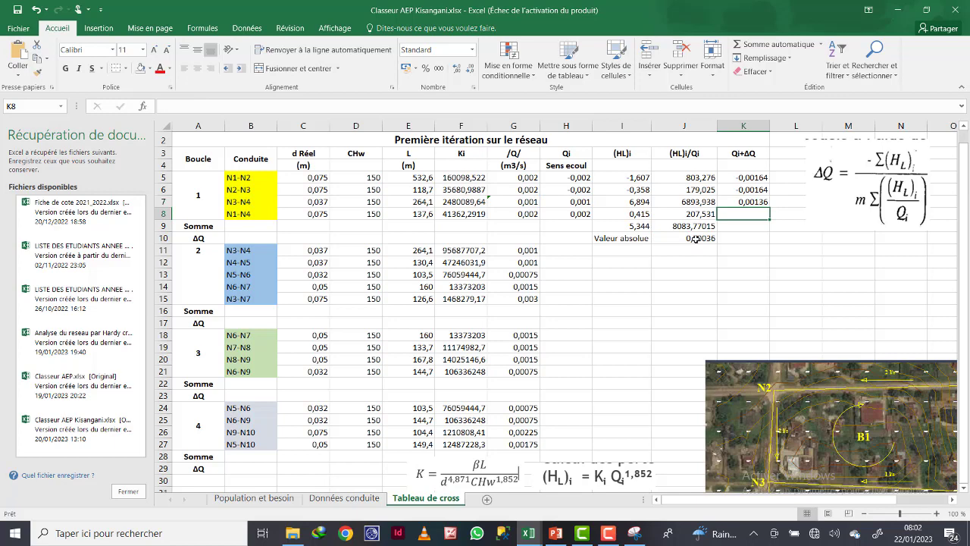
# Compute the corrected flow of conduit N1-N4 in K8 with the formula =H8+J10.
pyautogui.write('=')
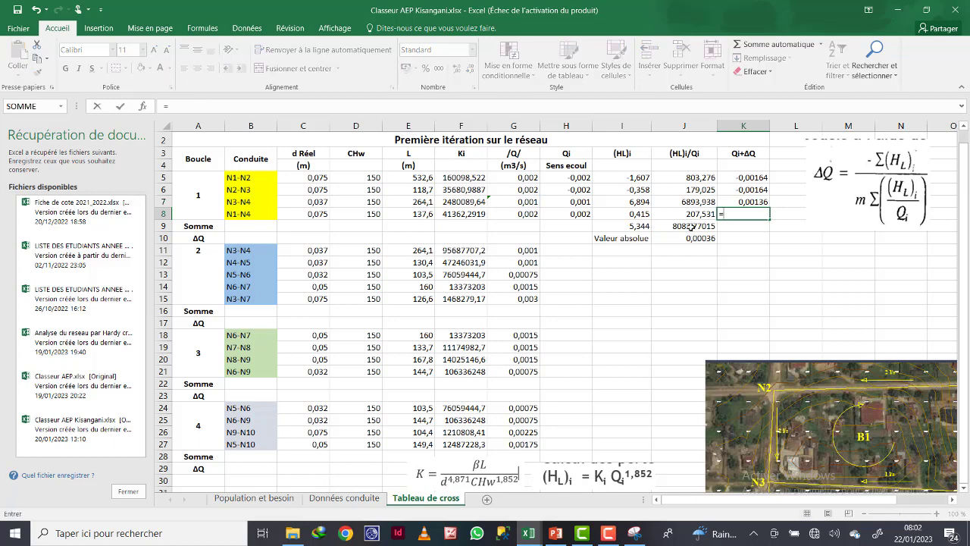
pyautogui.click(584, 215)
pyautogui.write('+')
pyautogui.click(707, 239)
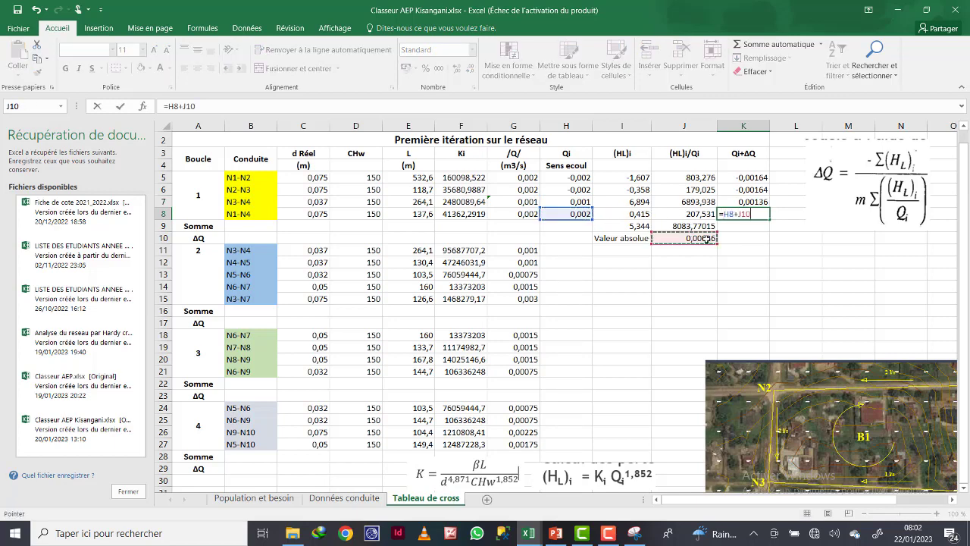
pyautogui.press('Return')
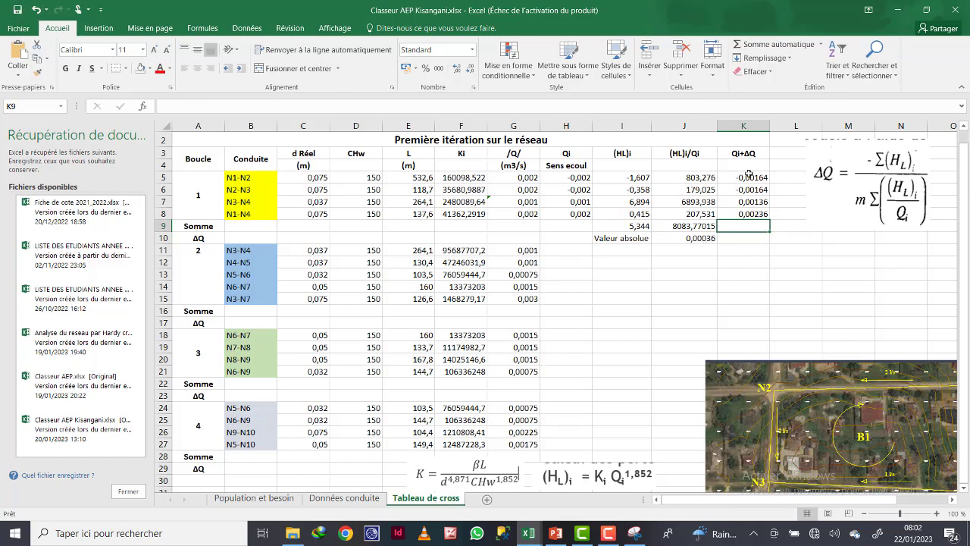
# Highlight the loop 1 ΔQ value in J10 with a light blue theme fill.
pyautogui.click(812, 238)
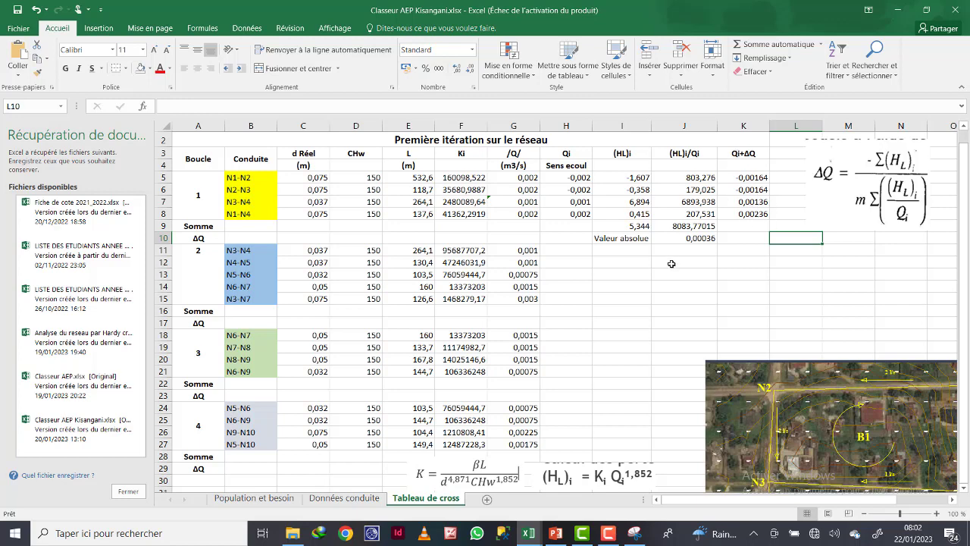
pyautogui.click(690, 239)
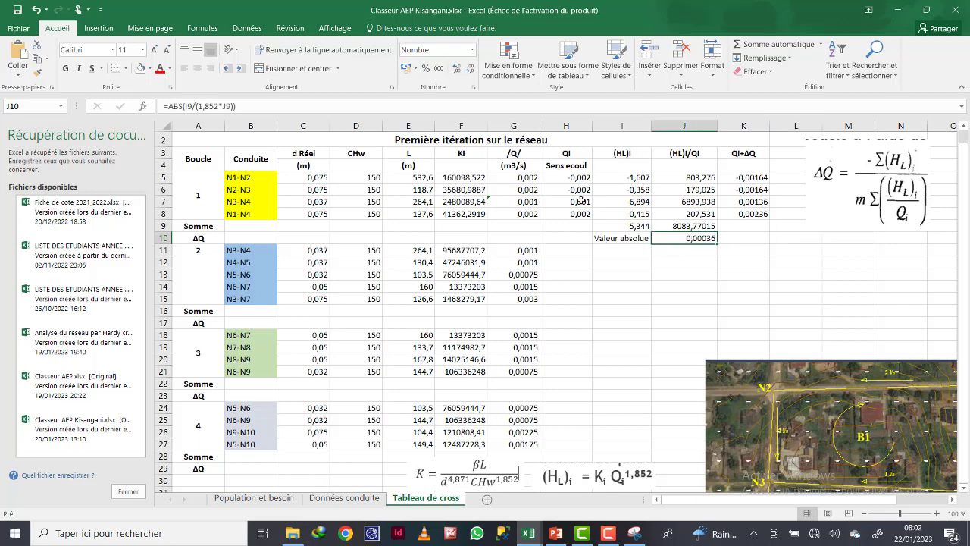
pyautogui.click(171, 71)
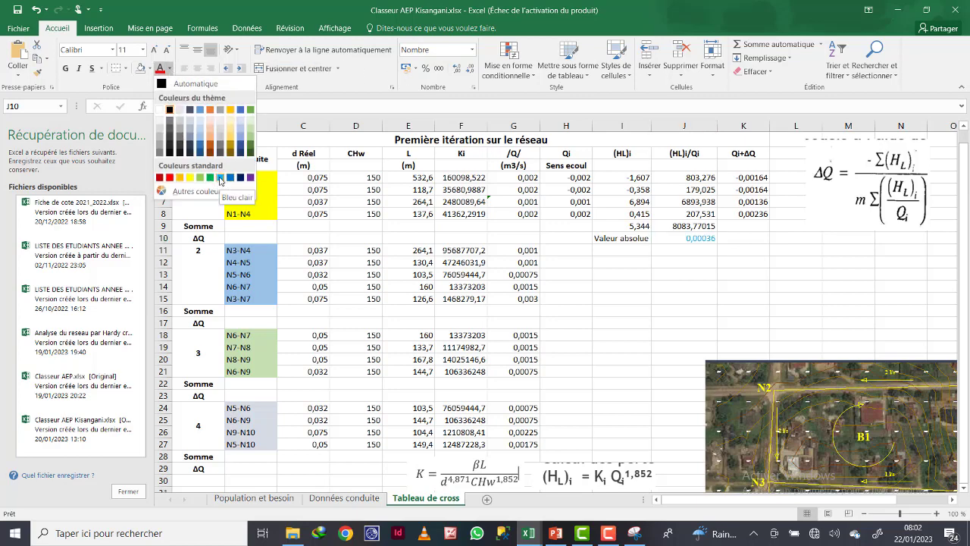
pyautogui.click(149, 69)
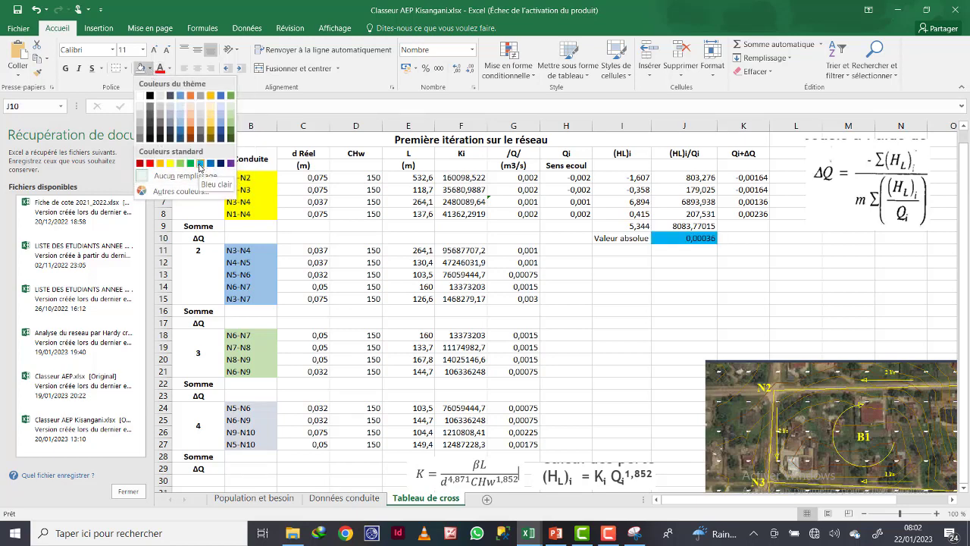
pyautogui.click(182, 125)
pyautogui.click(848, 299)
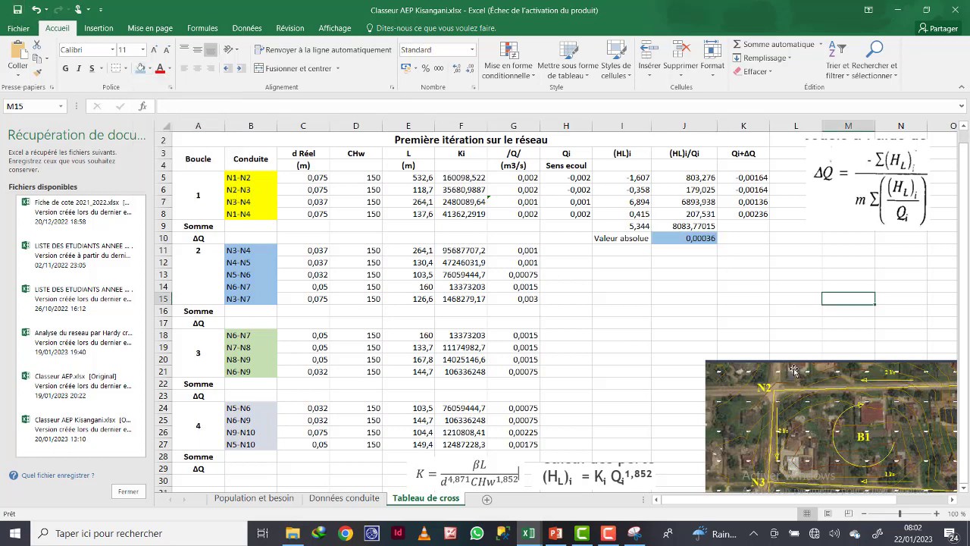
pyautogui.click(607, 536)
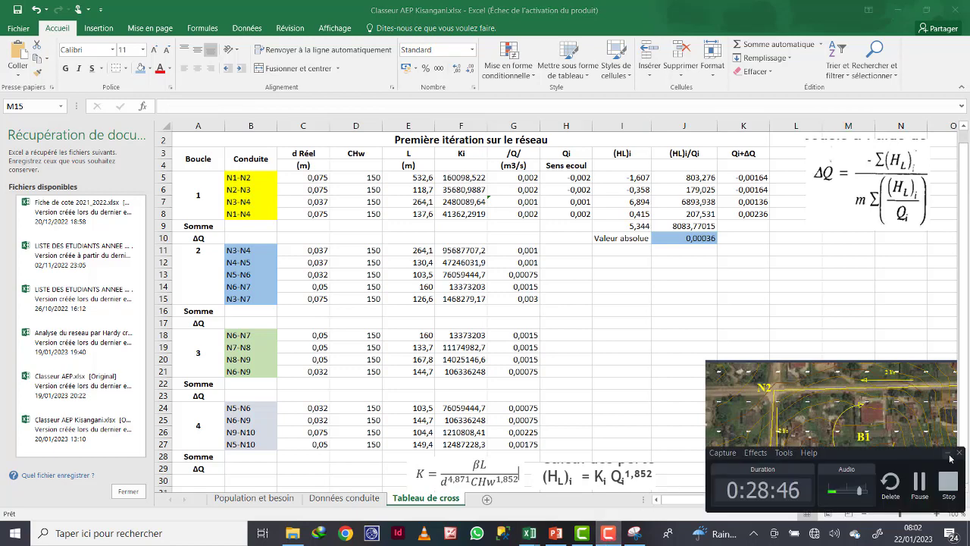
pyautogui.click(948, 454)
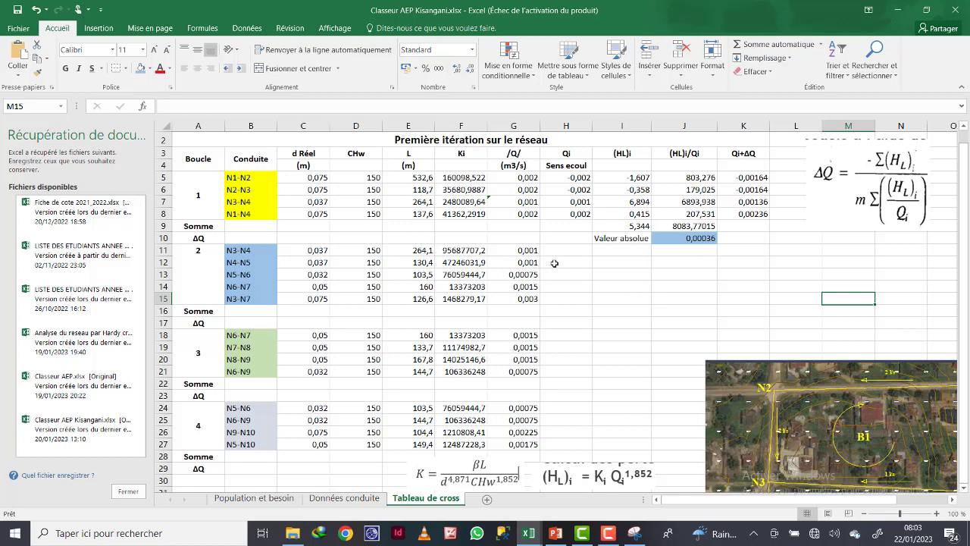
# Reposition the network map so that loop B1 and its shared conduit N3-N4 can be compared with the corrected flow in K7.
pyautogui.moveTo(763, 388); pyautogui.dragTo(678, 357)
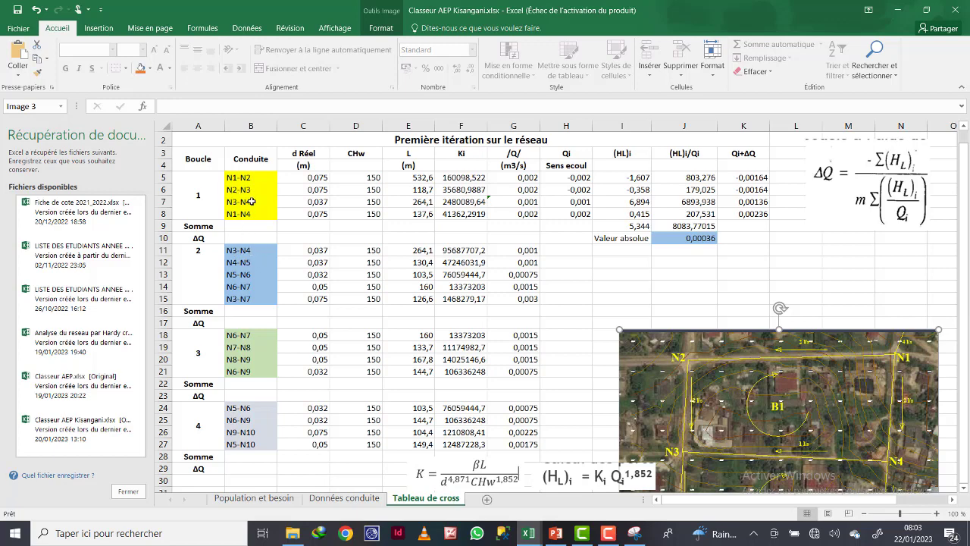
pyautogui.moveTo(786, 429); pyautogui.dragTo(776, 326)
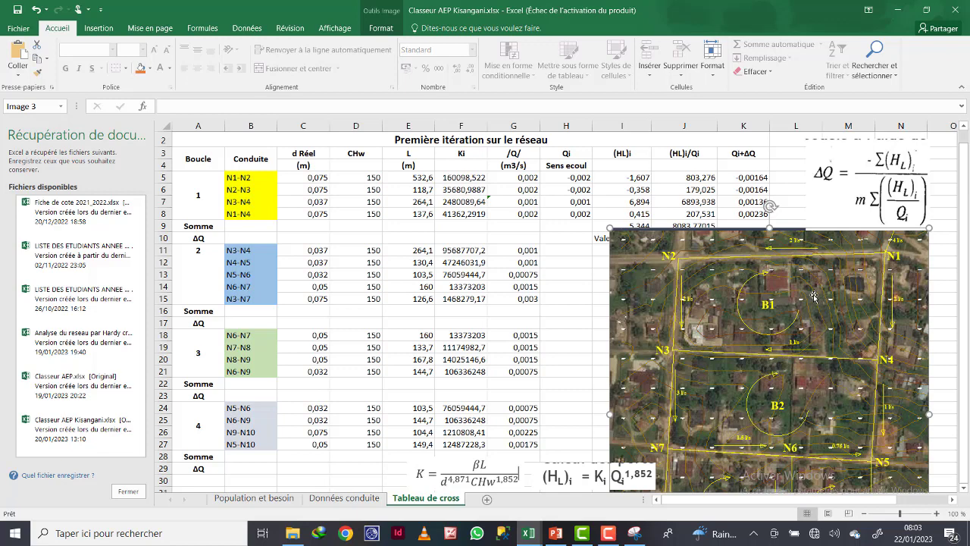
pyautogui.moveTo(816, 292); pyautogui.dragTo(827, 396)
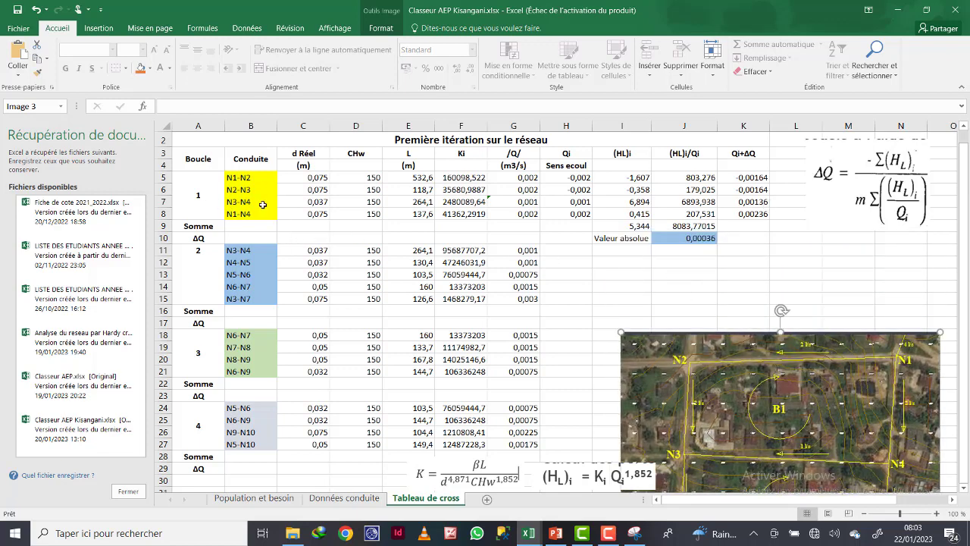
pyautogui.click(763, 203)
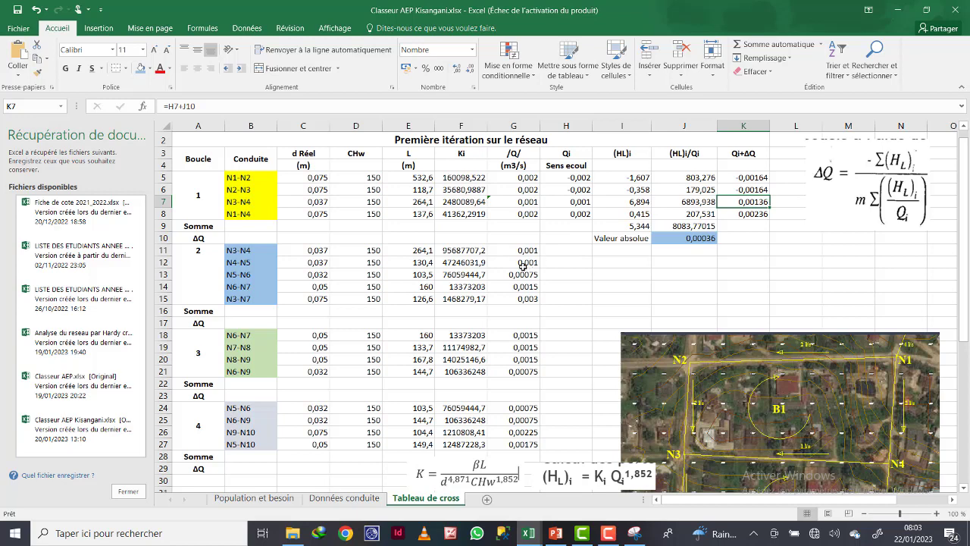
pyautogui.moveTo(775, 466); pyautogui.dragTo(829, 489)
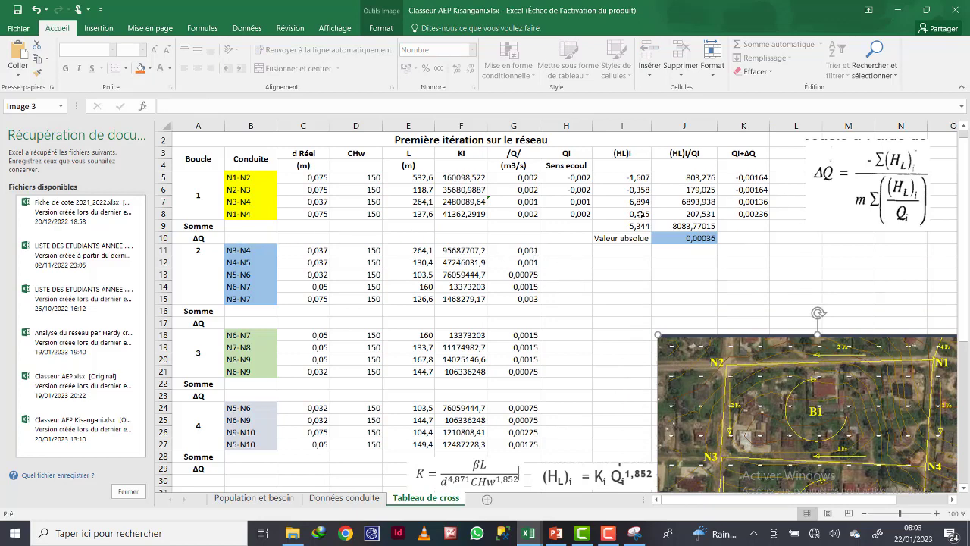
# Highlight the corrected flow of conduit N3-N4 in K7 with a light gold theme fill.
pyautogui.click(741, 200)
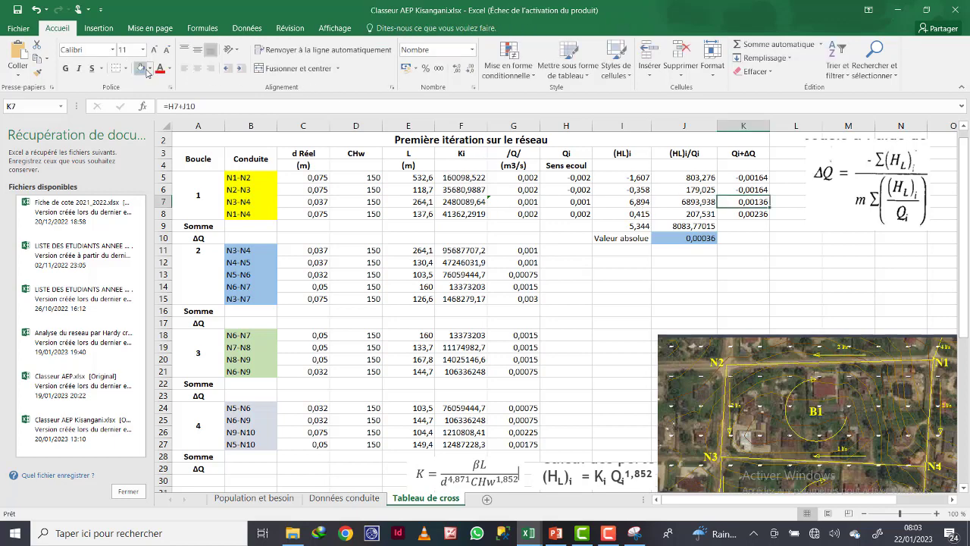
pyautogui.click(150, 70)
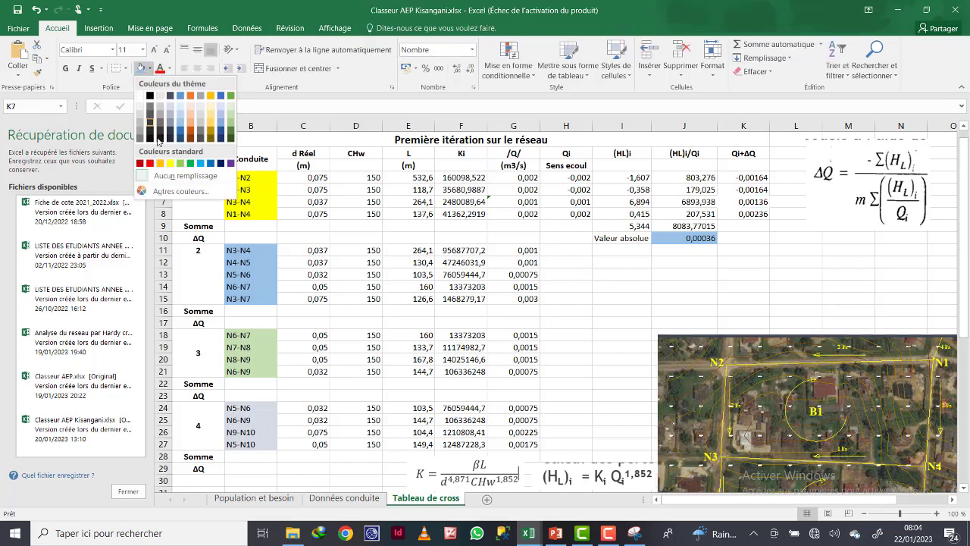
pyautogui.click(207, 115)
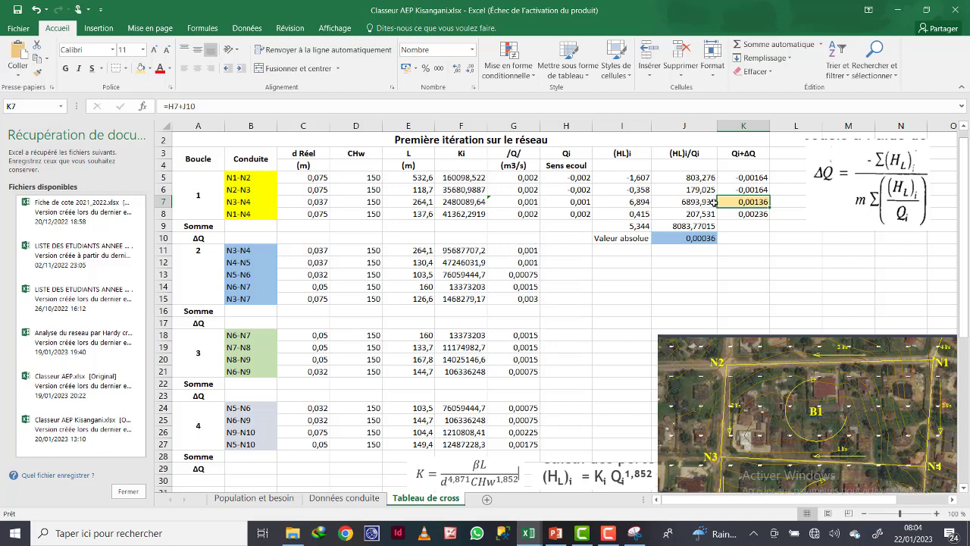
# Replace the flow of conduit N3-N4 in loop 2, cell G11, with the formula =K7.
pyautogui.click(513, 249)
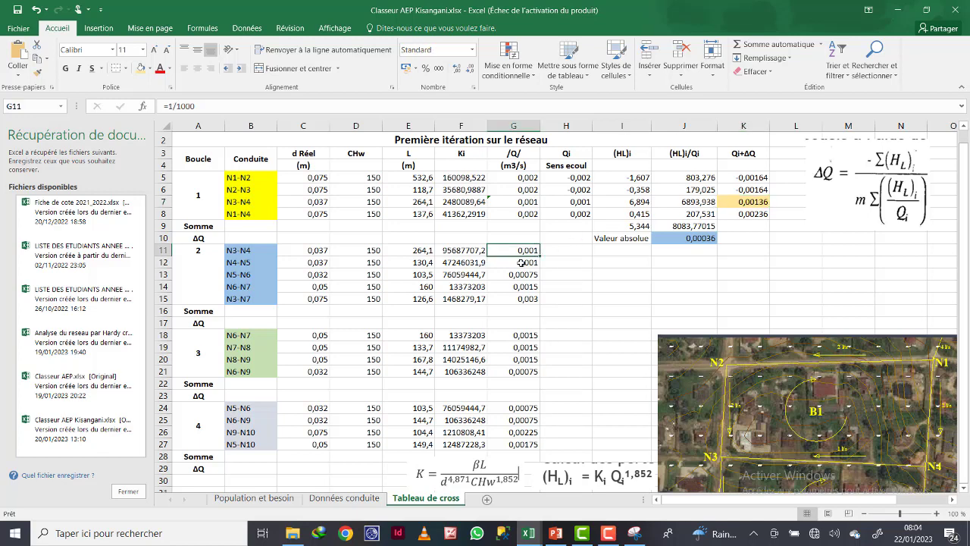
pyautogui.press('F2')
pyautogui.press('BackSpace')
pyautogui.press('BackSpace')
pyautogui.press('BackSpace')
pyautogui.press('BackSpace')
pyautogui.press('BackSpace')
pyautogui.press('BackSpace')
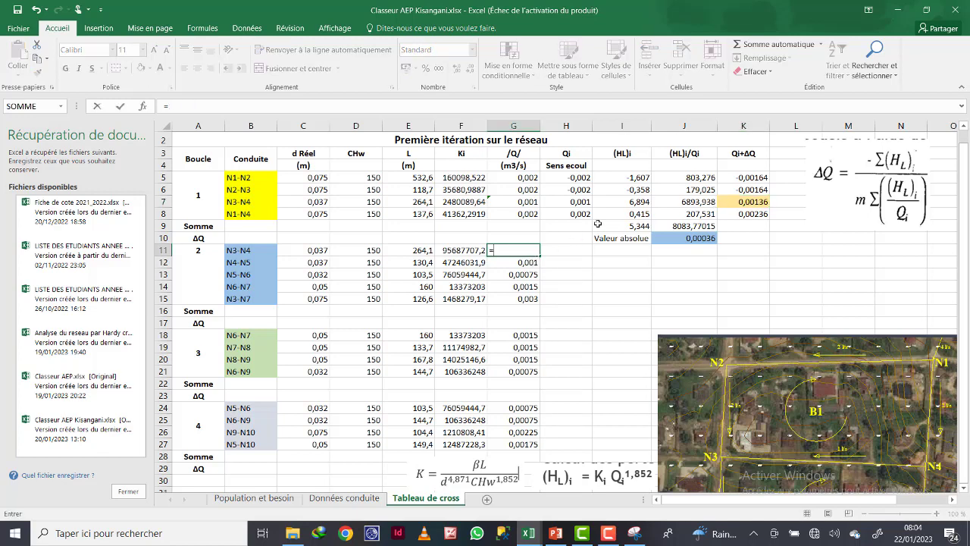
pyautogui.click(737, 201)
pyautogui.press('Return')
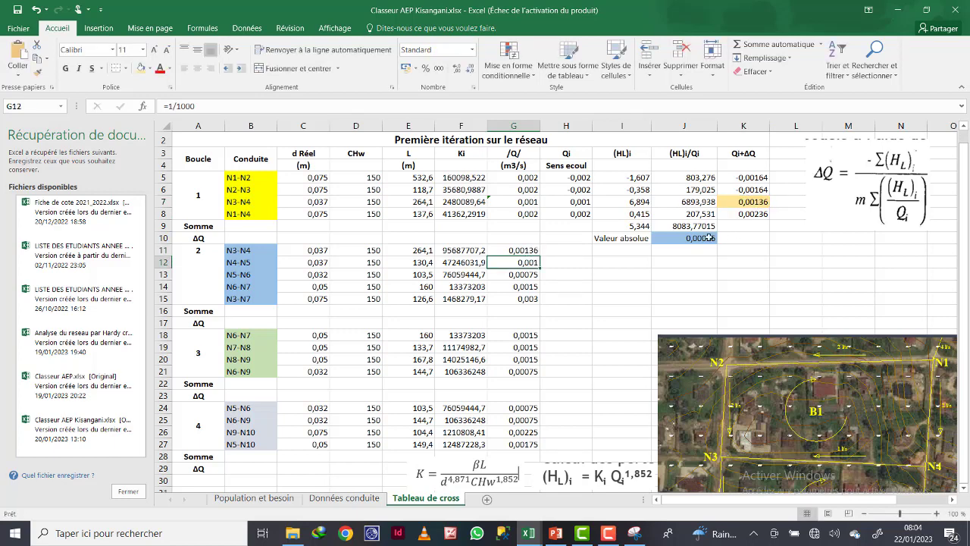
# Highlight the loop 2 flow of conduit N3-N4 in G11 with the same light gold fill as K7.
pyautogui.click(524, 252)
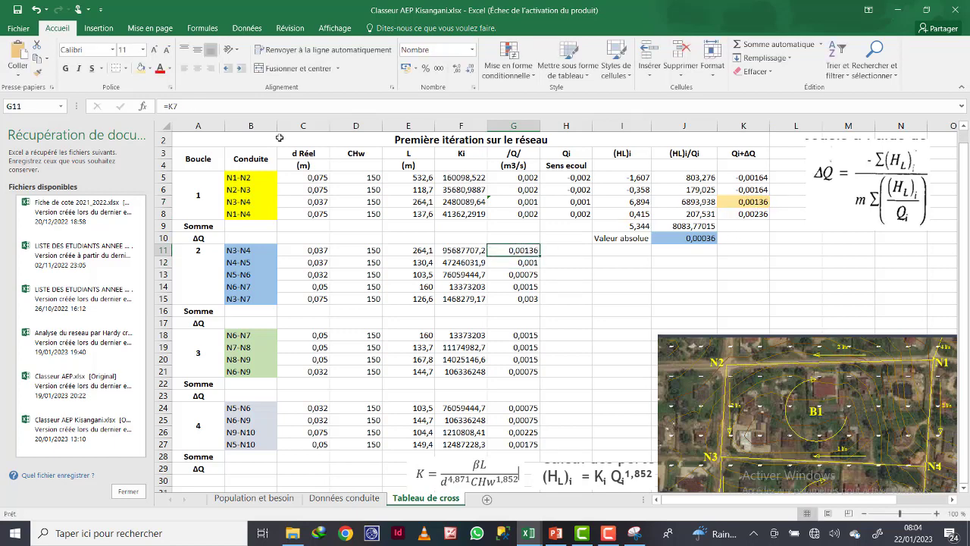
pyautogui.click(140, 68)
pyautogui.click(684, 310)
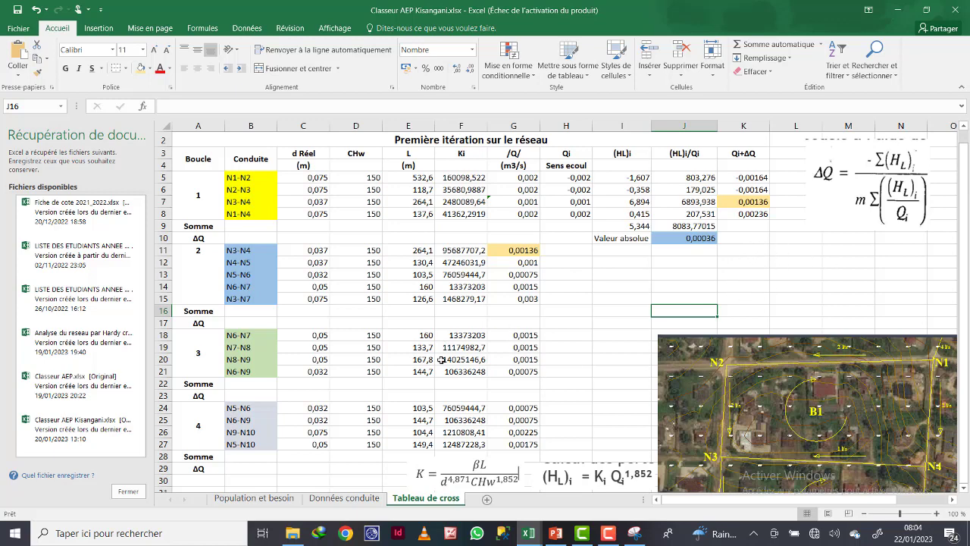
# Move the network map up beside the loop tables to show loop B2, and shift the ΔQ formula image clear of it.
pyautogui.click(778, 427)
pyautogui.moveTo(778, 427); pyautogui.dragTo(728, 356)
pyautogui.moveTo(767, 409); pyautogui.dragTo(739, 359)
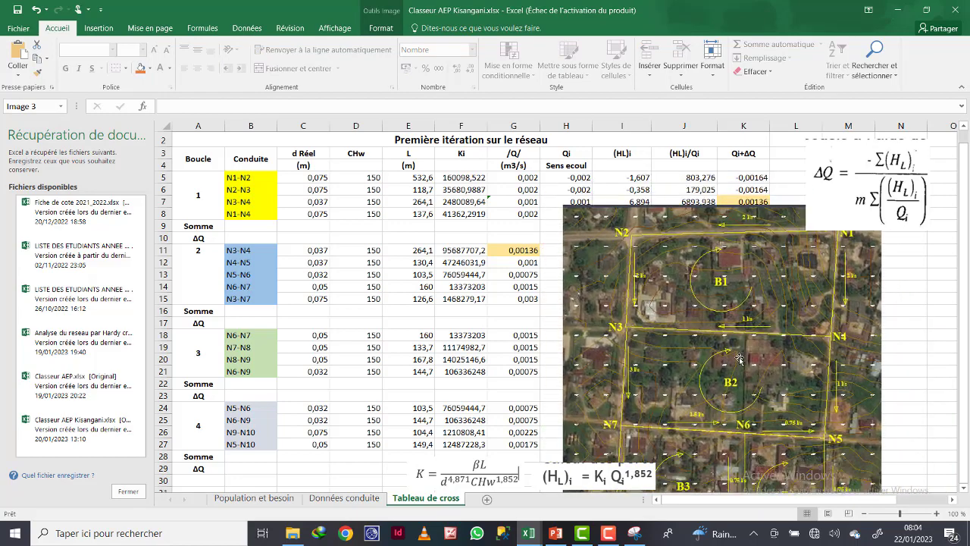
pyautogui.moveTo(845, 191); pyautogui.dragTo(944, 191)
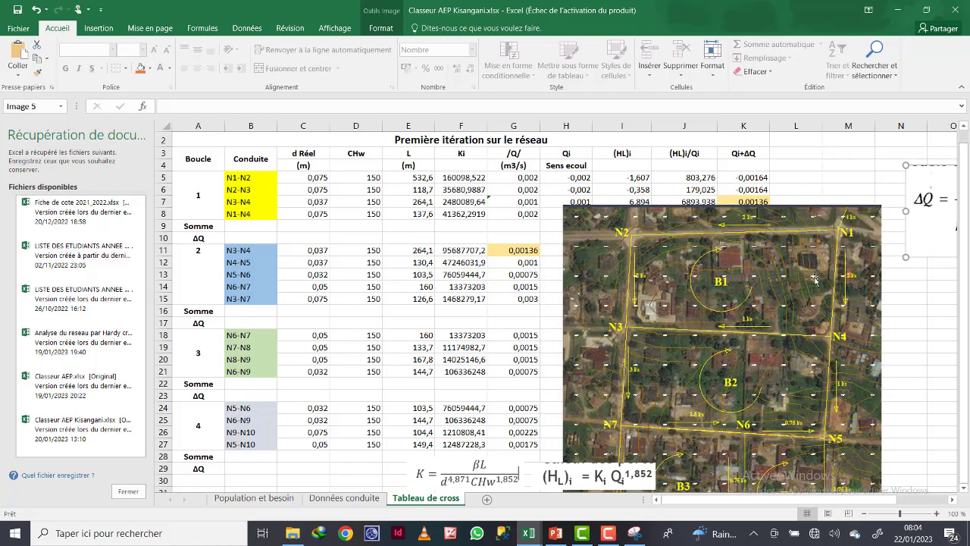
pyautogui.moveTo(761, 315); pyautogui.dragTo(763, 267)
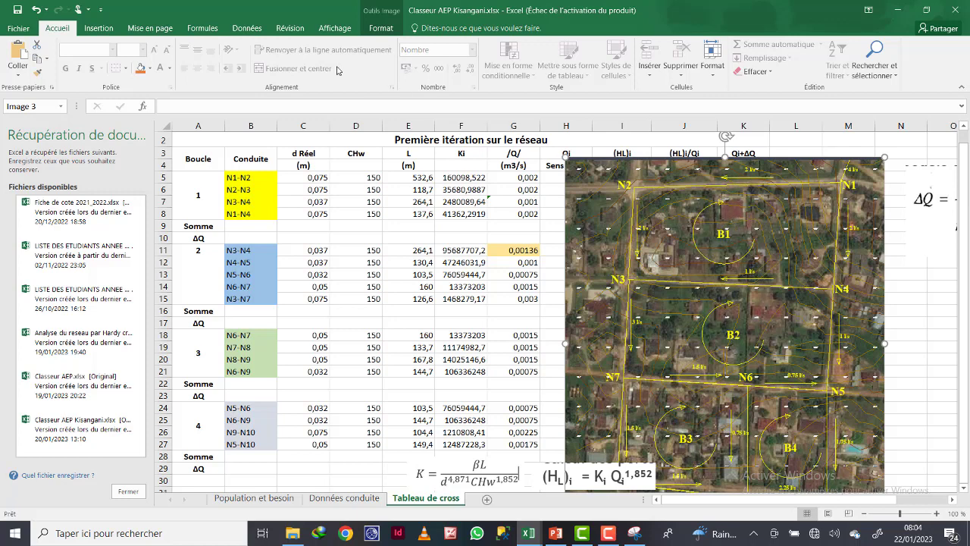
# Crop the upper part of the network map down to just above conduit N3-N4, cutting off loop B1.
pyautogui.click(382, 31)
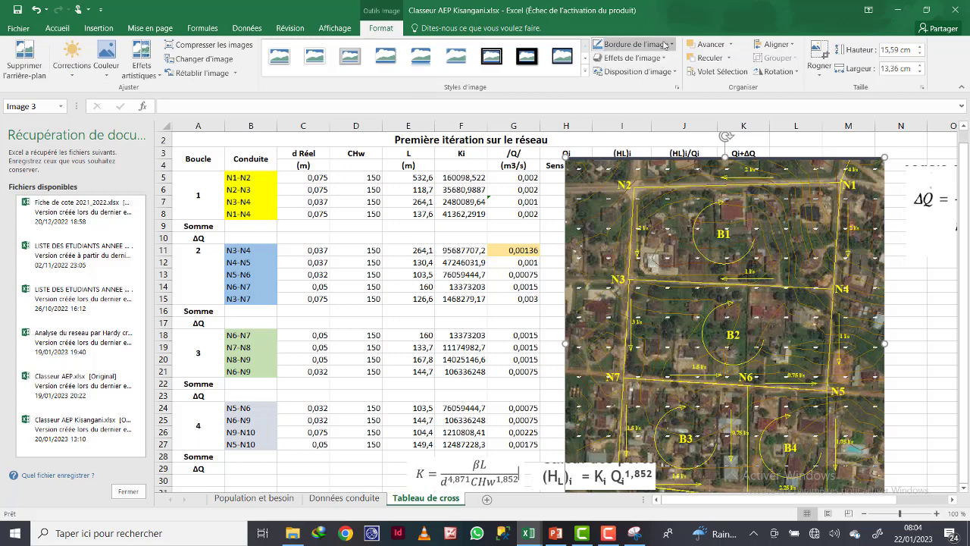
pyautogui.click(818, 47)
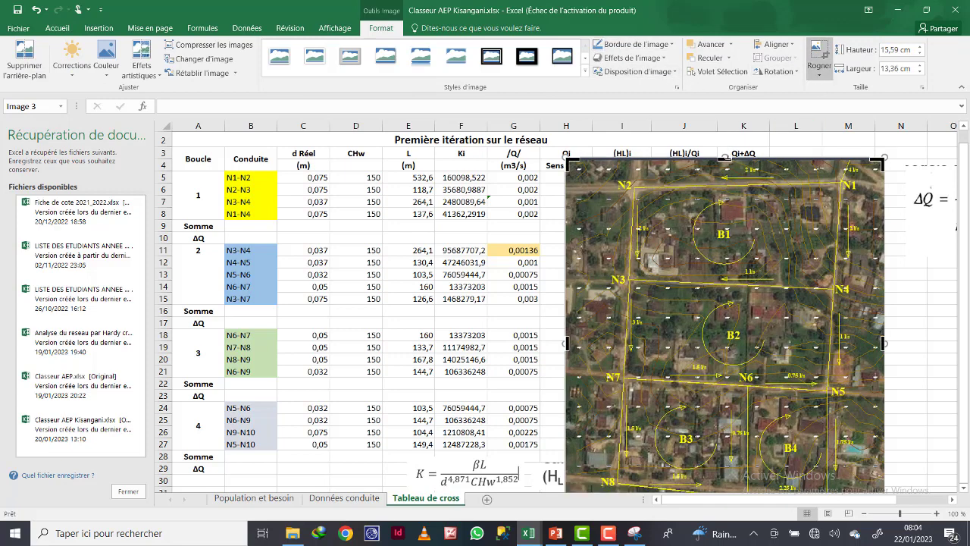
pyautogui.moveTo(725, 157); pyautogui.dragTo(721, 268)
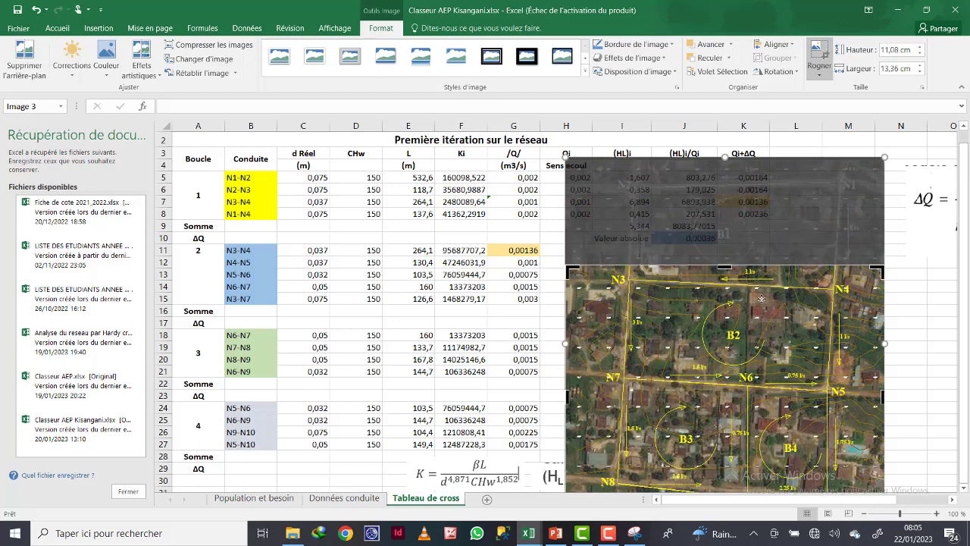
pyautogui.click(902, 289)
pyautogui.moveTo(754, 344); pyautogui.dragTo(766, 338)
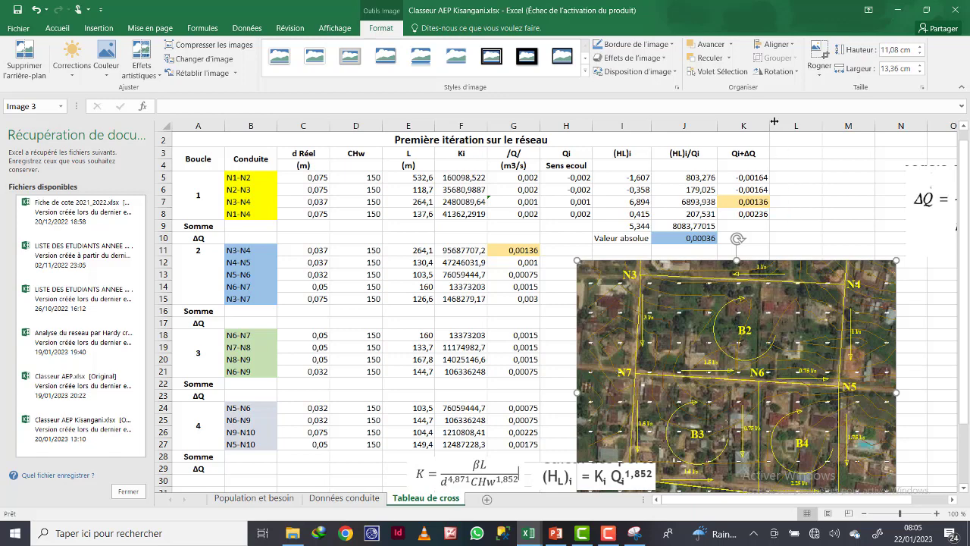
# Crop the lower part of the network map just below nodes N7, N6 and N5, leaving only loop B2.
pyautogui.click(817, 53)
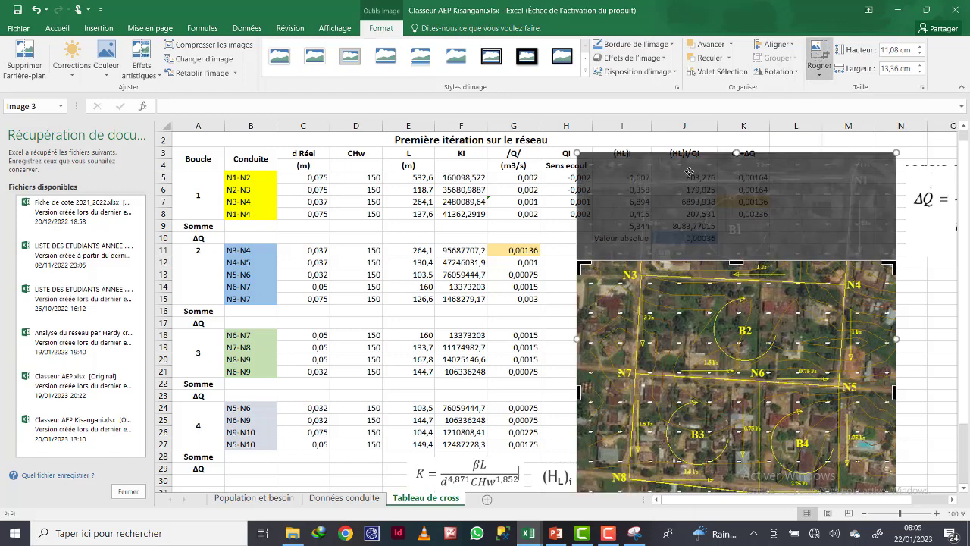
pyautogui.click(518, 212)
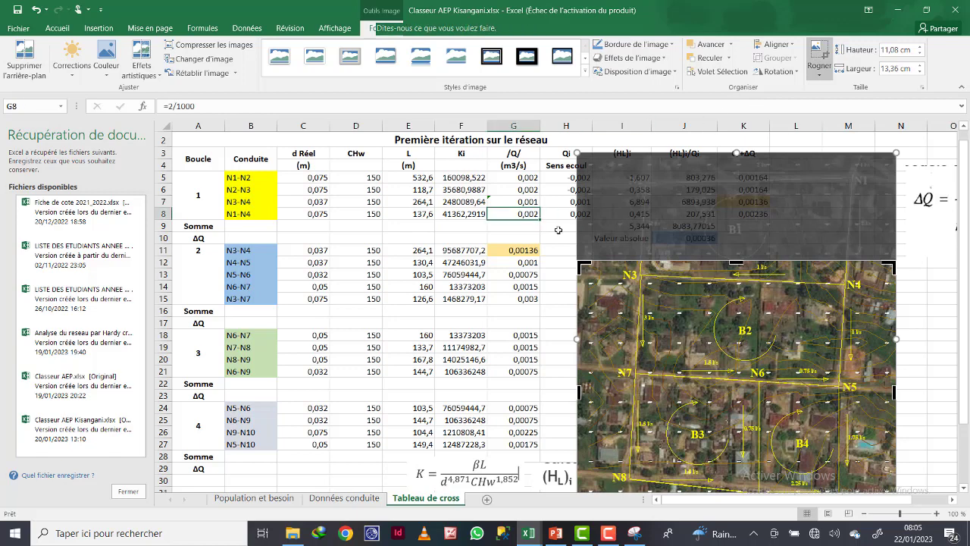
pyautogui.moveTo(691, 344); pyautogui.dragTo(683, 264)
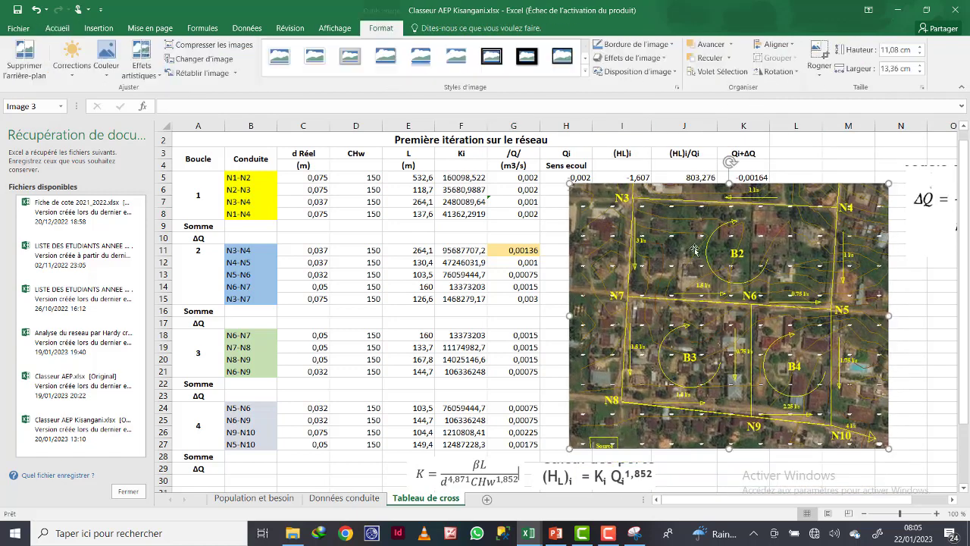
pyautogui.click(818, 53)
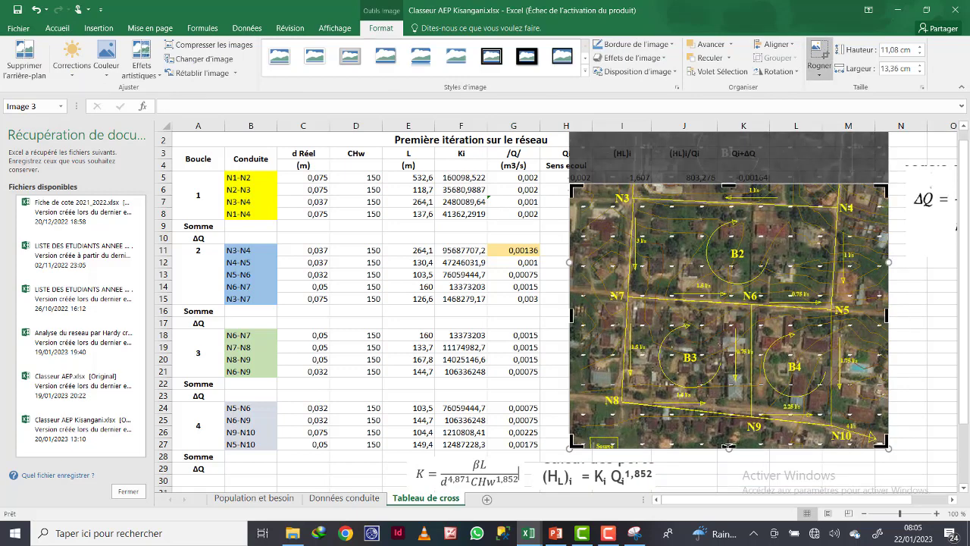
pyautogui.moveTo(728, 447); pyautogui.dragTo(738, 318)
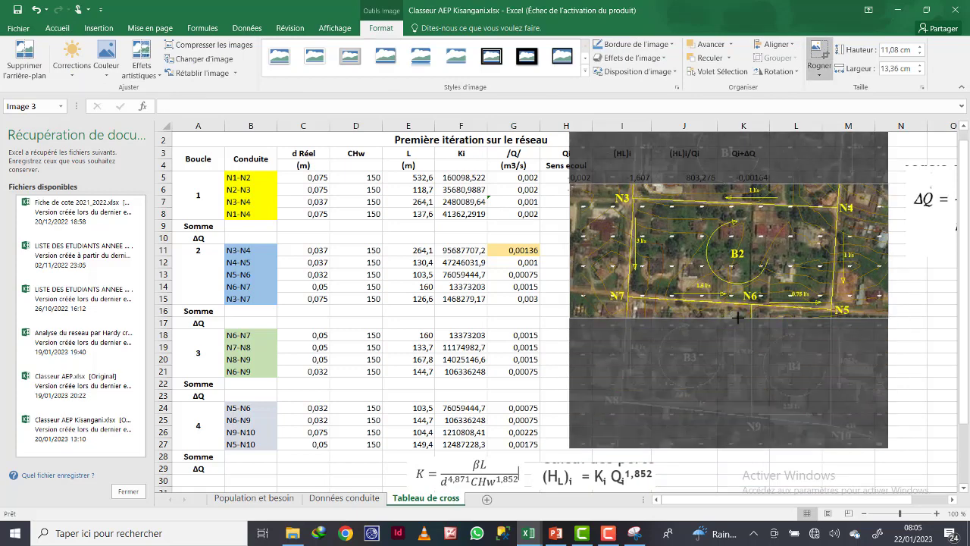
pyautogui.click(913, 324)
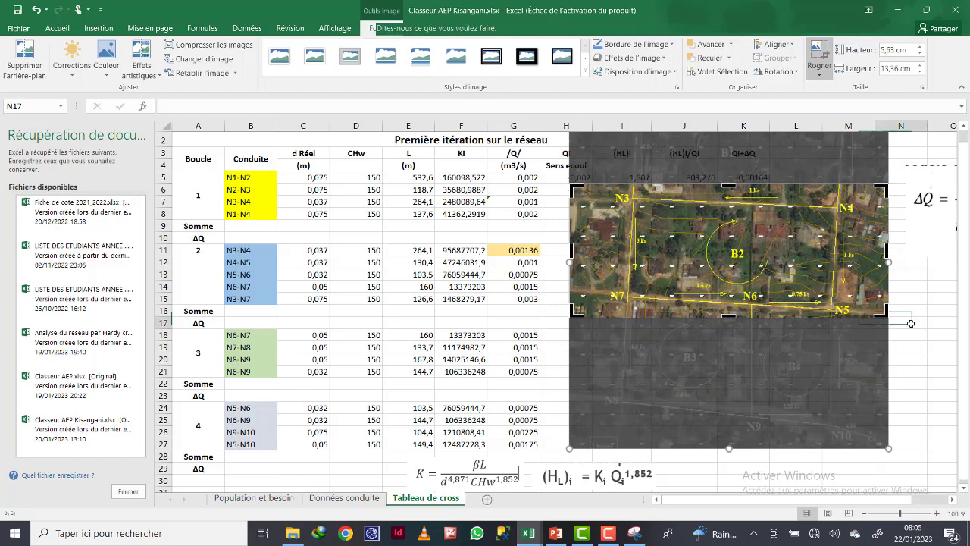
# Place the cropped loop B2 map below the loop 2 rows, clear of the columns from Qi to Qi+ΔQ.
pyautogui.moveTo(699, 276); pyautogui.dragTo(692, 394)
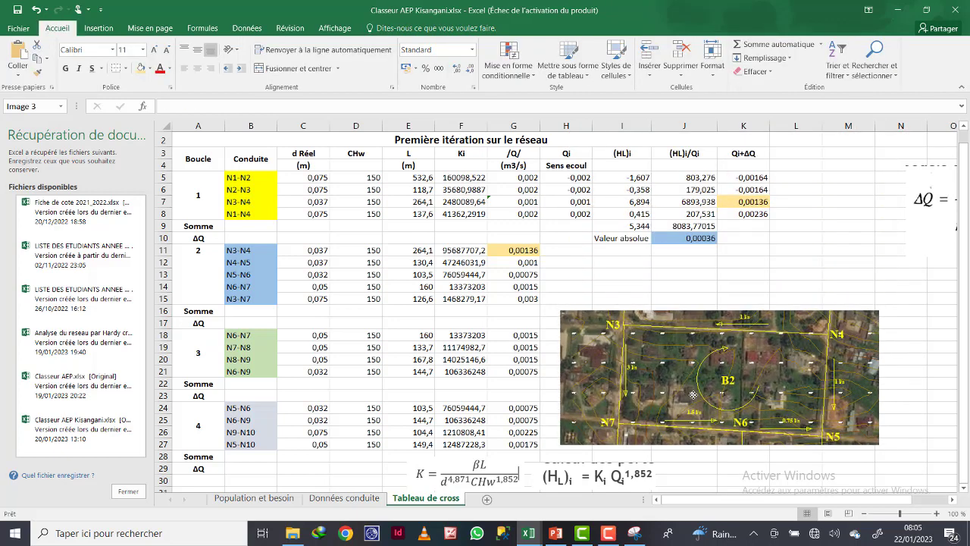
pyautogui.click(882, 273)
pyautogui.moveTo(673, 354); pyautogui.dragTo(667, 361)
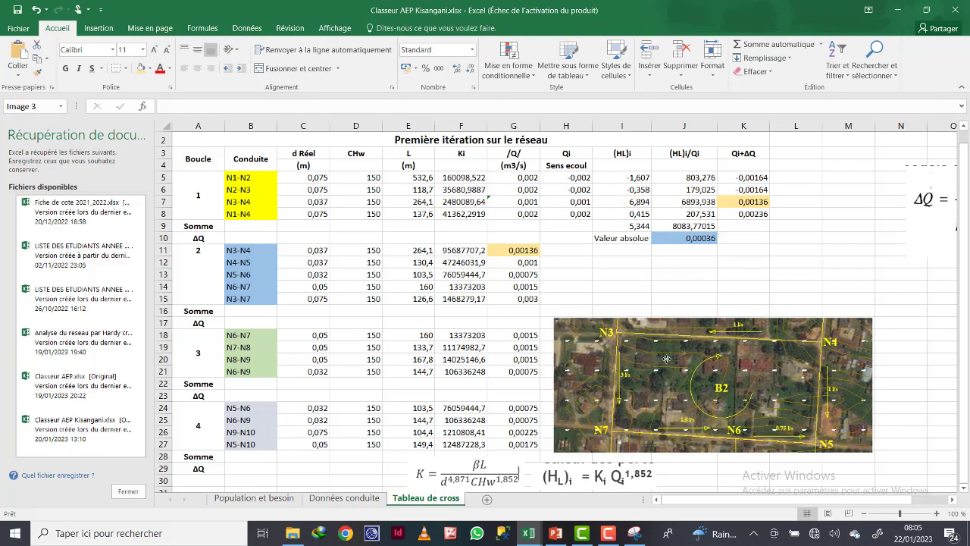
pyautogui.click(909, 348)
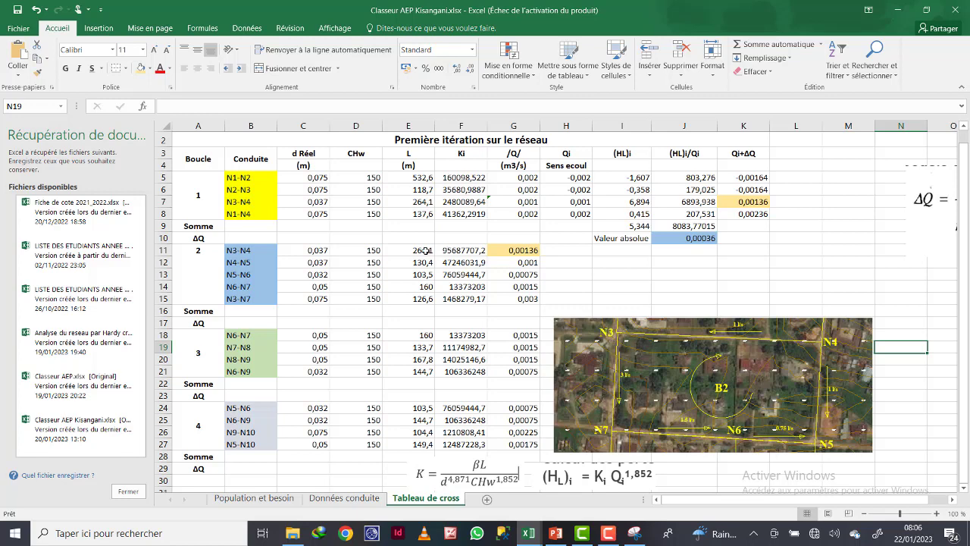
# Enter the signed flow of conduit N3-N4 in loop 2, cell H11, as the formula =-G11.
pyautogui.click(568, 249)
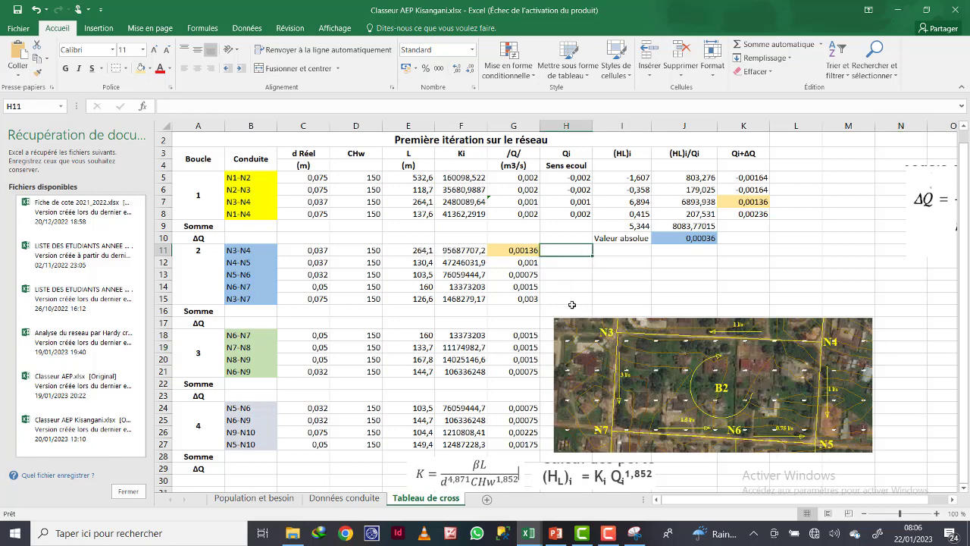
pyautogui.write('=')
pyautogui.click(508, 253)
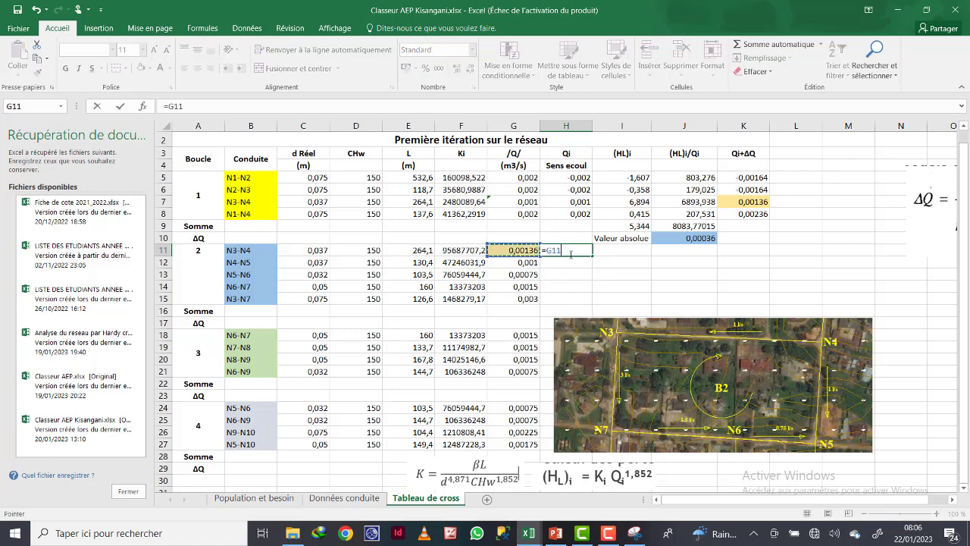
pyautogui.click(544, 250)
pyautogui.write('-')
pyautogui.press('Return')
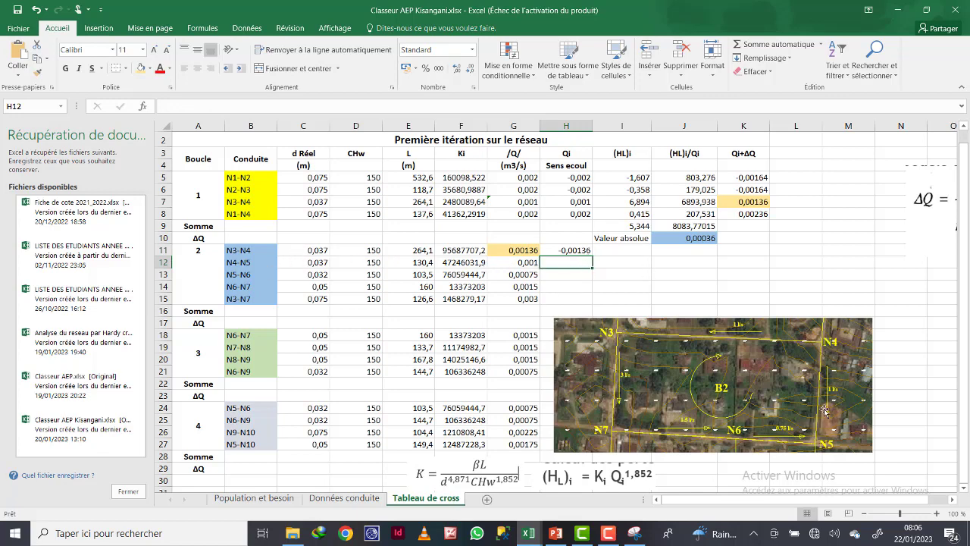
# Enter the signed flow of conduit N4-N5 in loop 2, cell H12, as the formula =G12.
pyautogui.write('=')
pyautogui.click(511, 262)
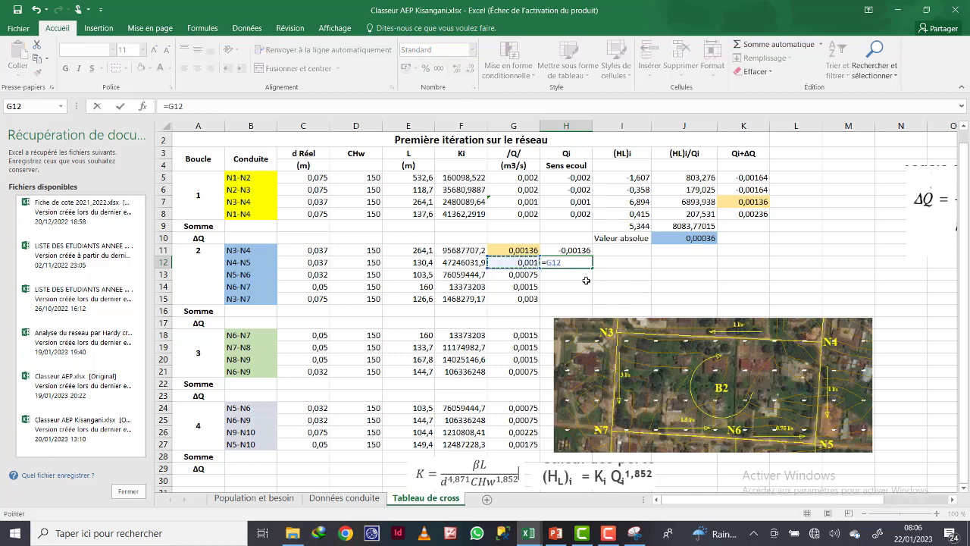
# Enter the signed Qi flows for pipes N4-N5 and N5-N6 as =G12 in H12 and =-G13 in H13.
pyautogui.press('Return')
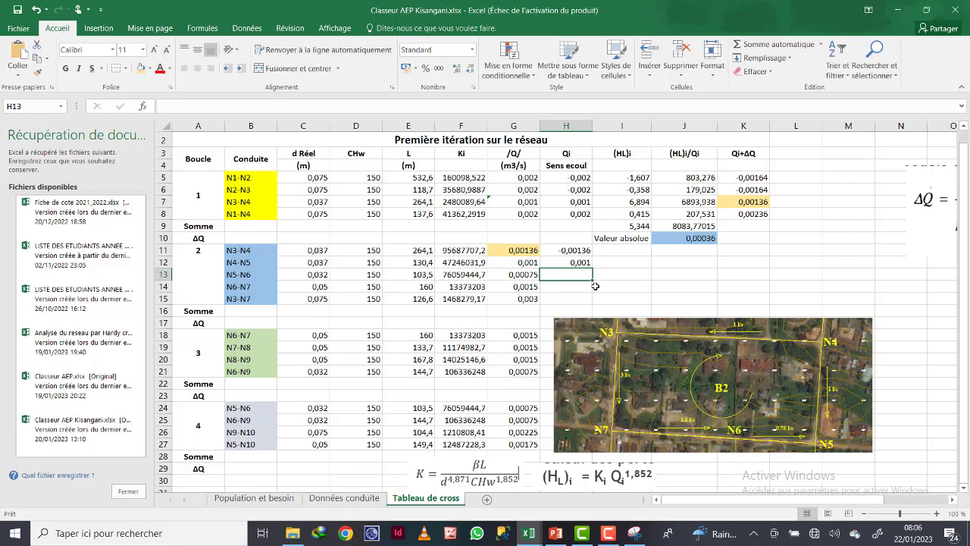
pyautogui.write('=')
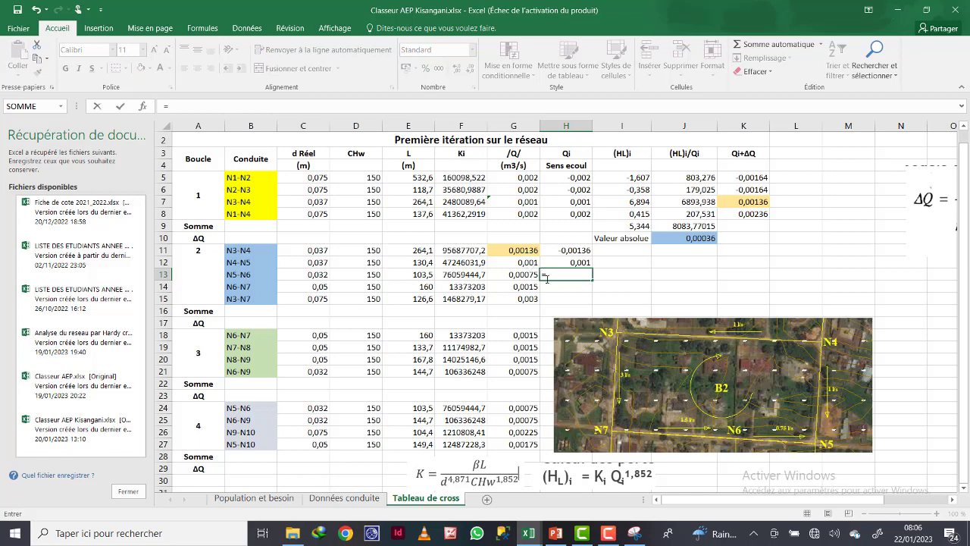
pyautogui.click(524, 276)
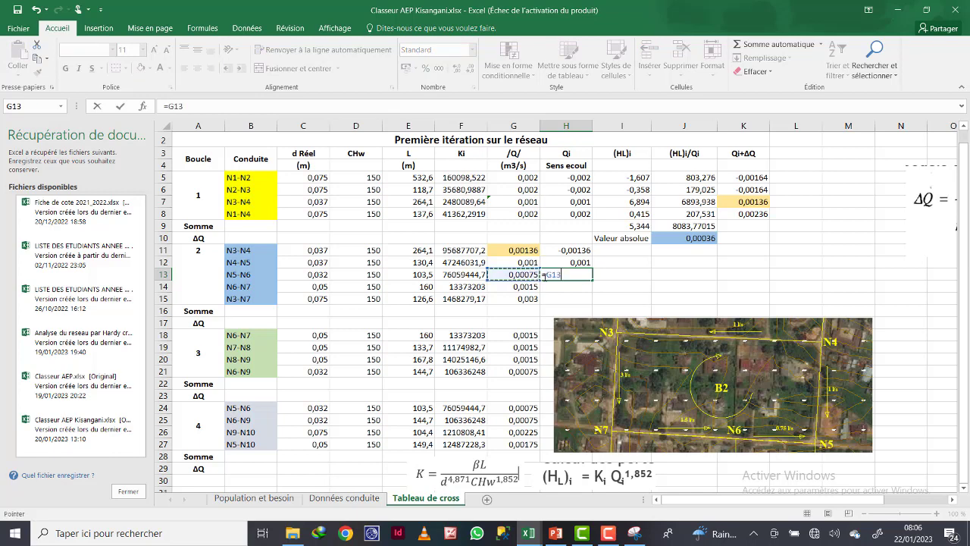
pyautogui.click(546, 275)
pyautogui.write('-')
pyautogui.press('Return')
# Fill the negative Qi formula from H13 down to H15 and shift the loop B2 map picture slightly downward.
pyautogui.click(572, 276)
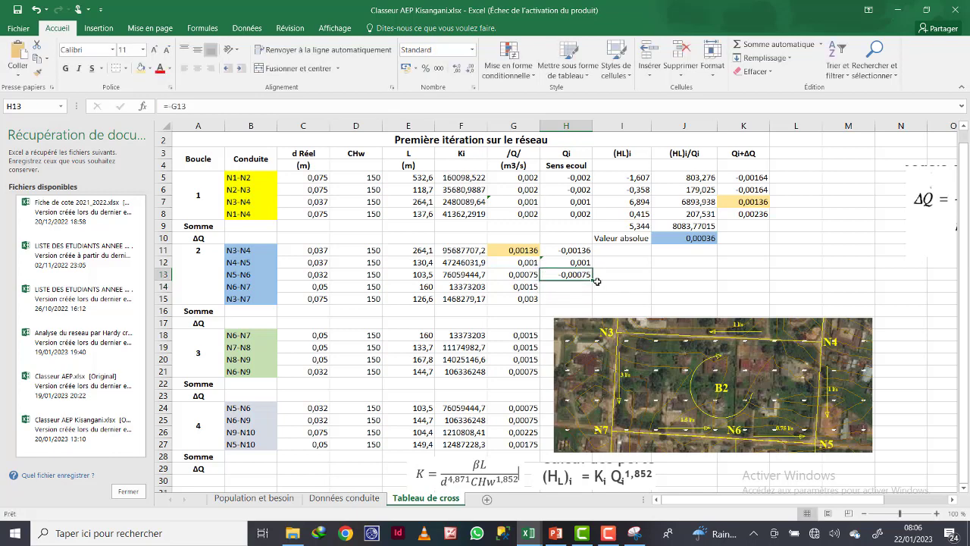
pyautogui.moveTo(591, 282); pyautogui.dragTo(593, 303)
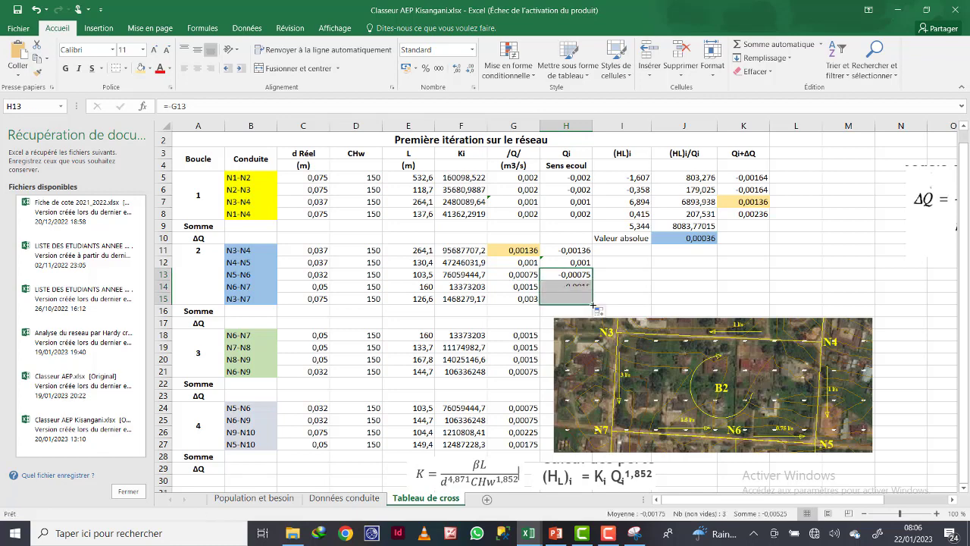
pyautogui.click(663, 287)
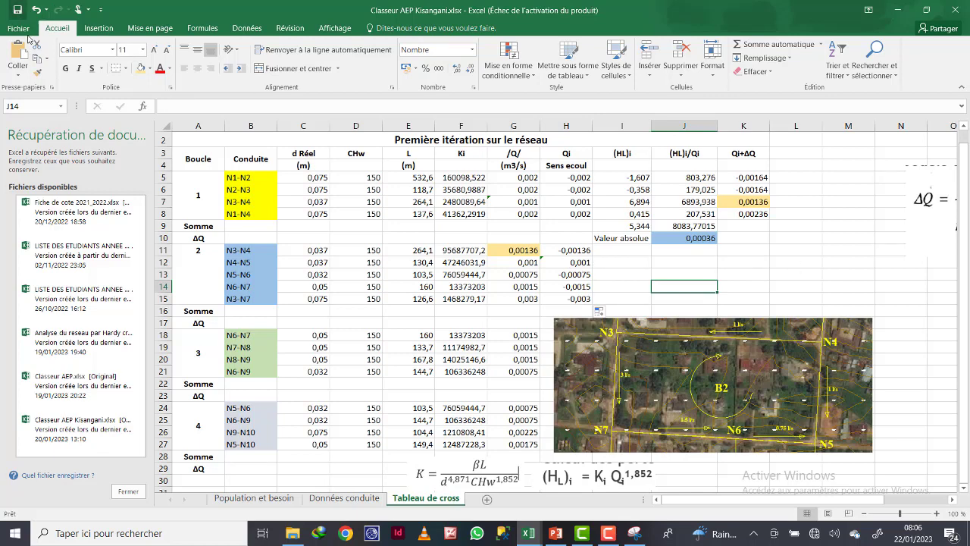
pyautogui.moveTo(623, 338); pyautogui.dragTo(621, 345)
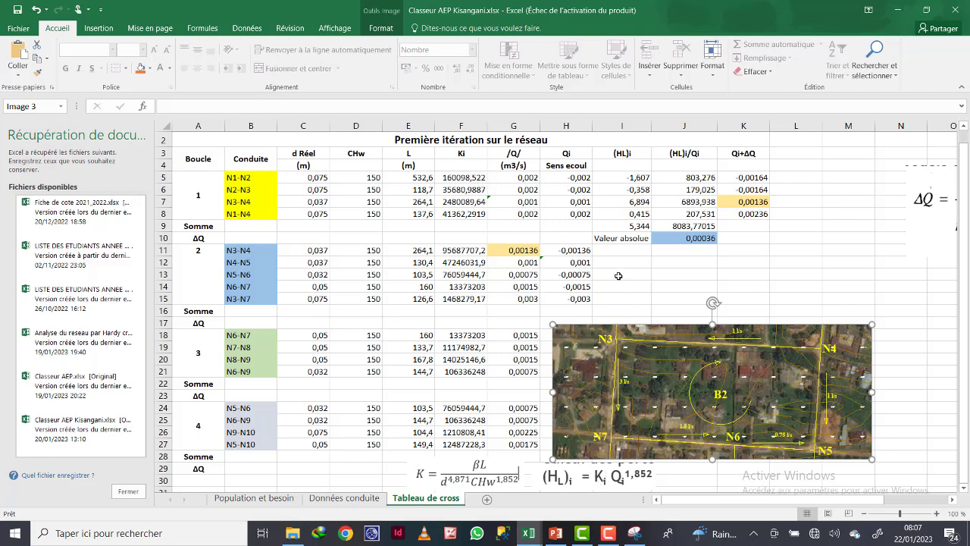
pyautogui.click(626, 250)
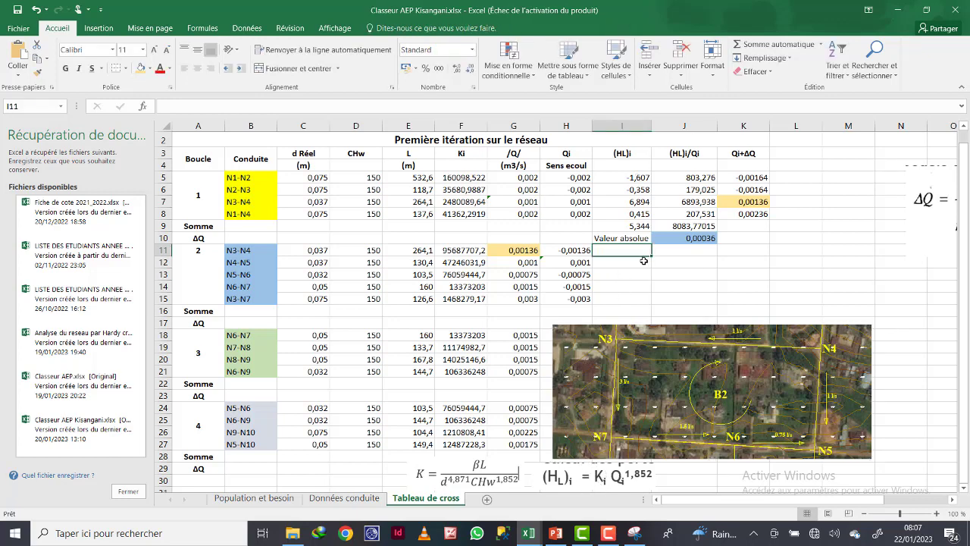
pyautogui.write('=')
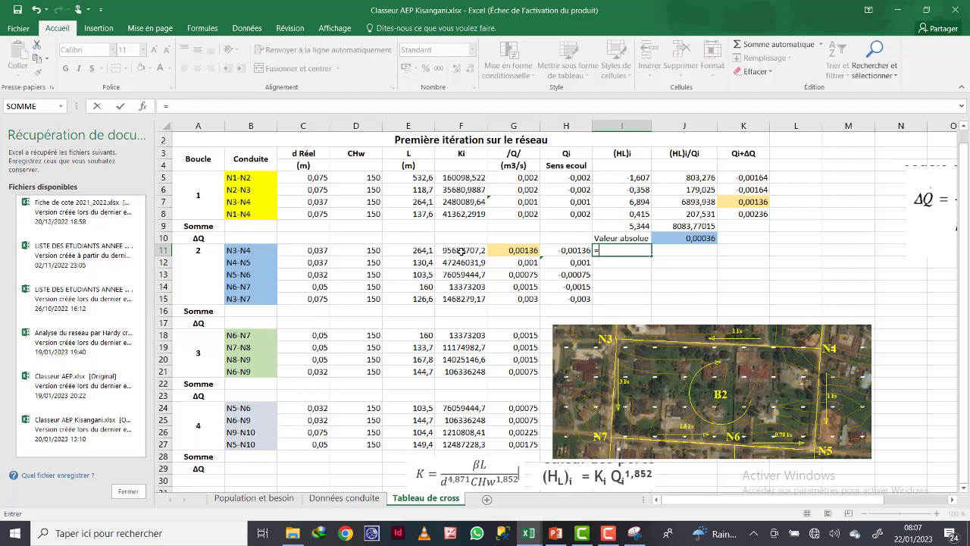
pyautogui.press('Escape')
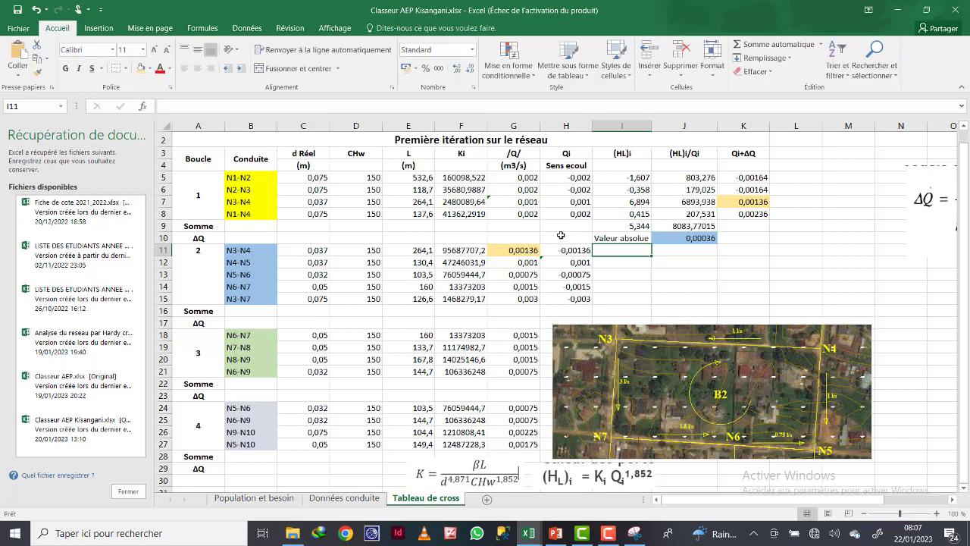
# Shift the K formula picture slightly downward and check the Ki formulas in F5 and F8 of loop 1.
pyautogui.moveTo(462, 470); pyautogui.dragTo(463, 480)
pyautogui.click(463, 178)
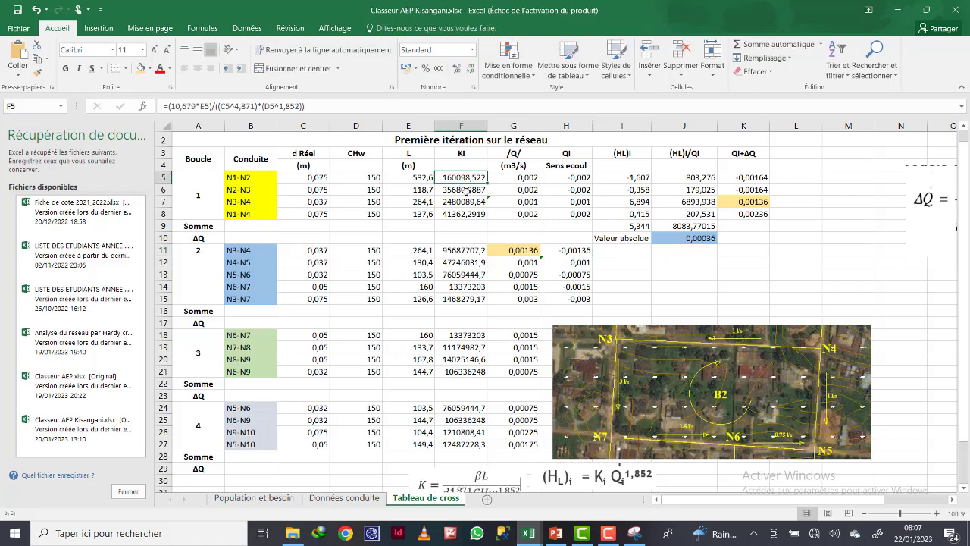
pyautogui.doubleClick(471, 214)
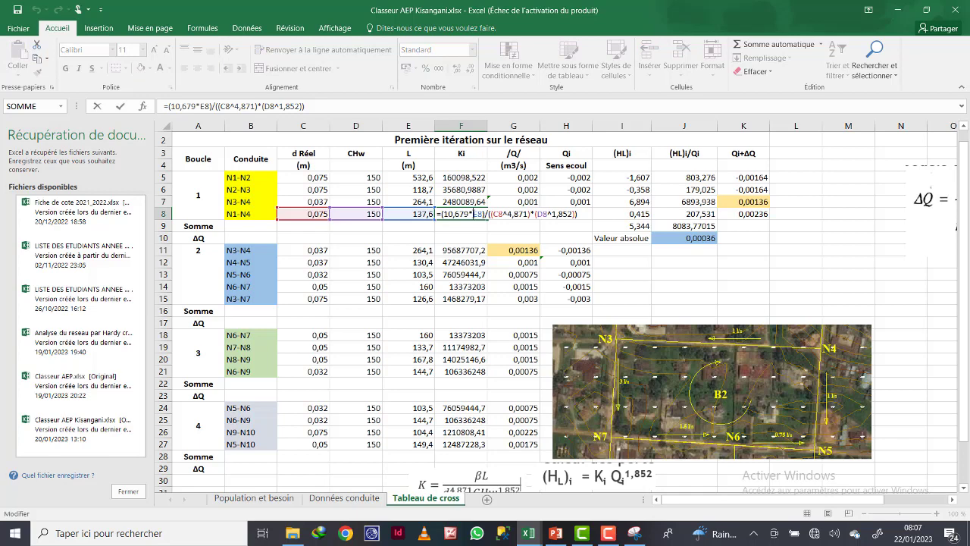
pyautogui.press('Return')
# Regroup the Ki formula in F11 with parentheses as =(10,679*E11)/((C11^4,871)*(D11*1,852)).
pyautogui.click(474, 250)
pyautogui.doubleClick(473, 250)
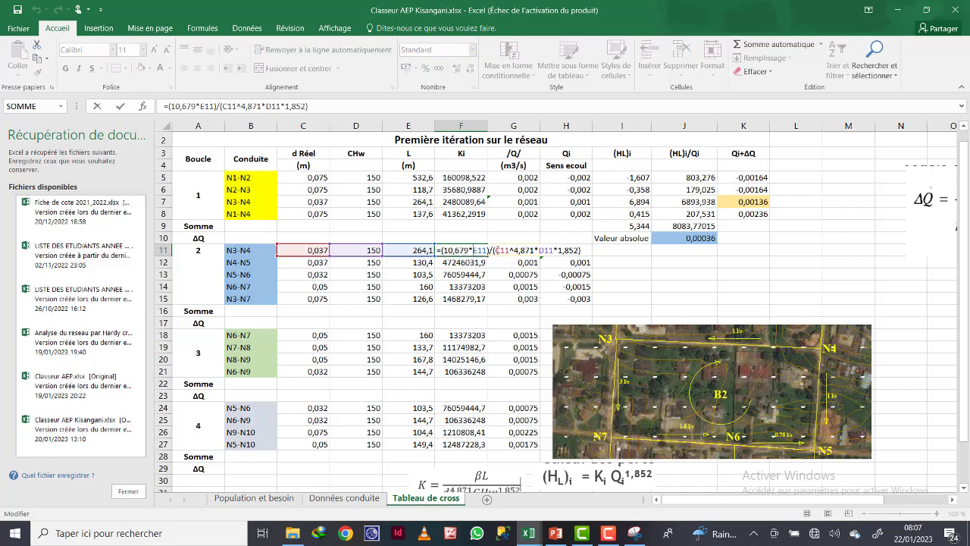
pyautogui.click(494, 250)
pyautogui.write('(')
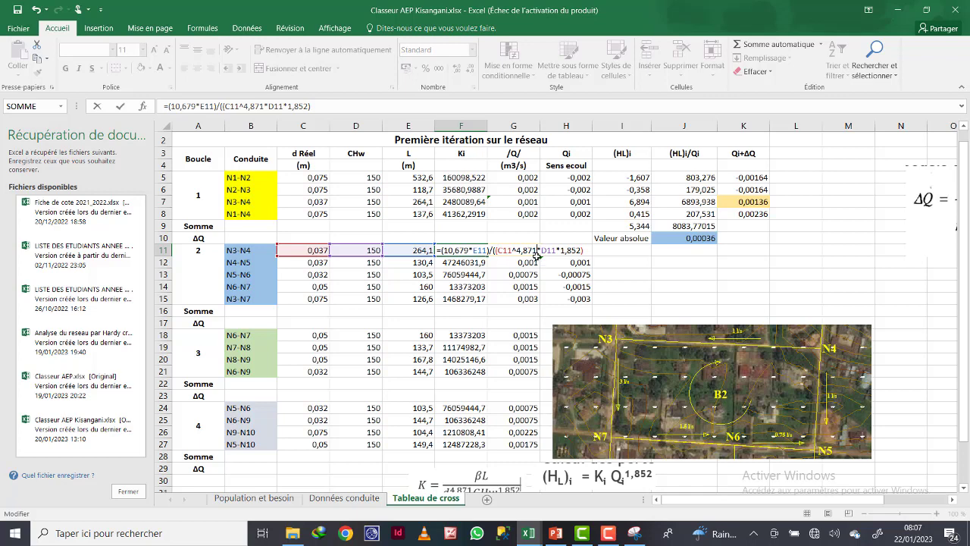
pyautogui.write(')')
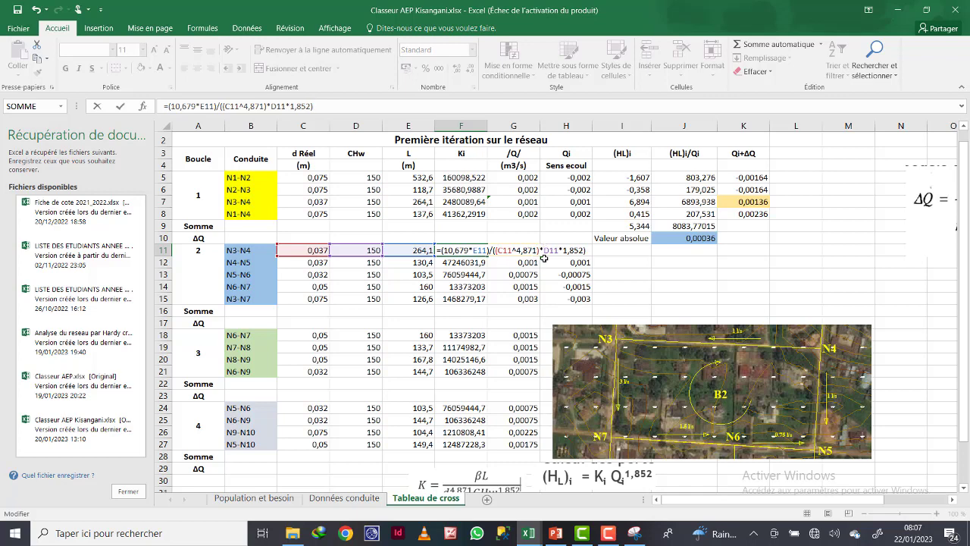
pyautogui.write('(')
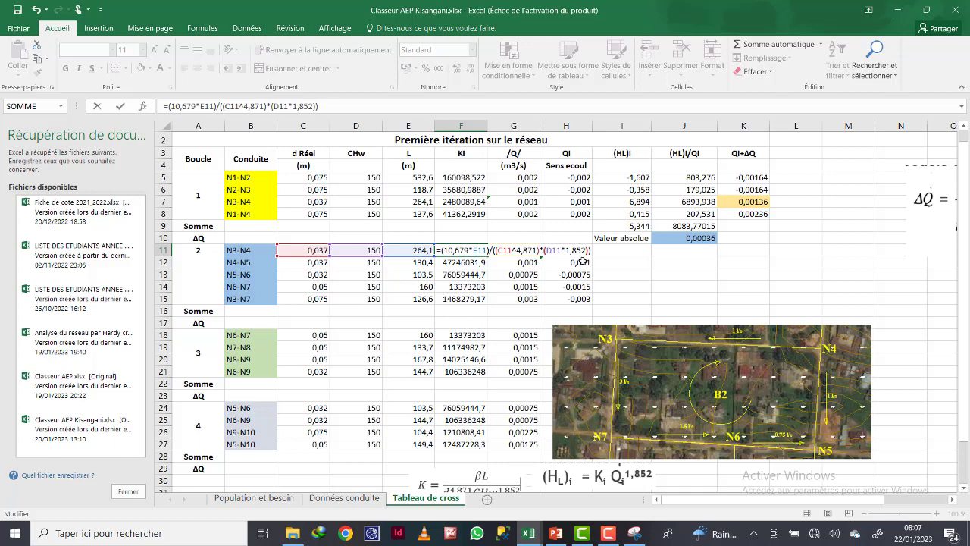
pyautogui.press('Return')
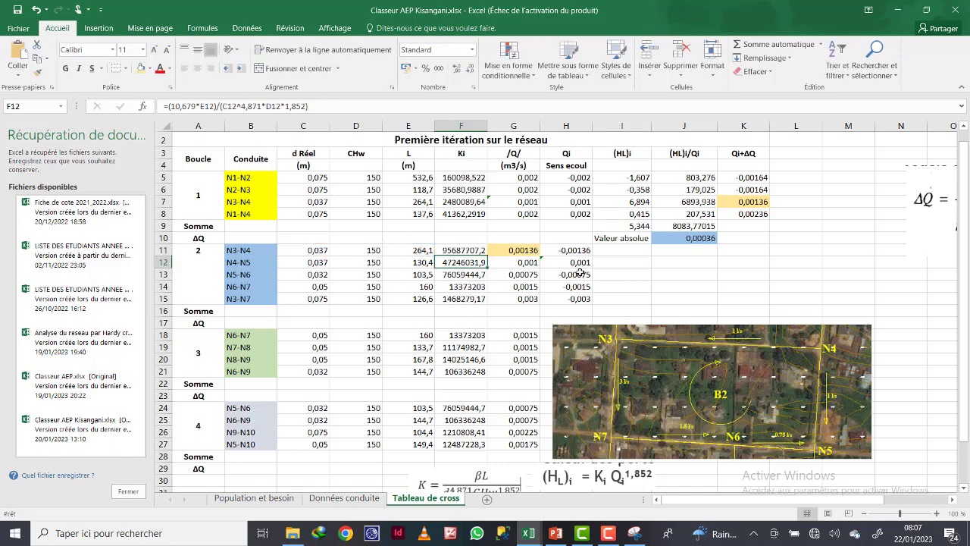
pyautogui.click(484, 247)
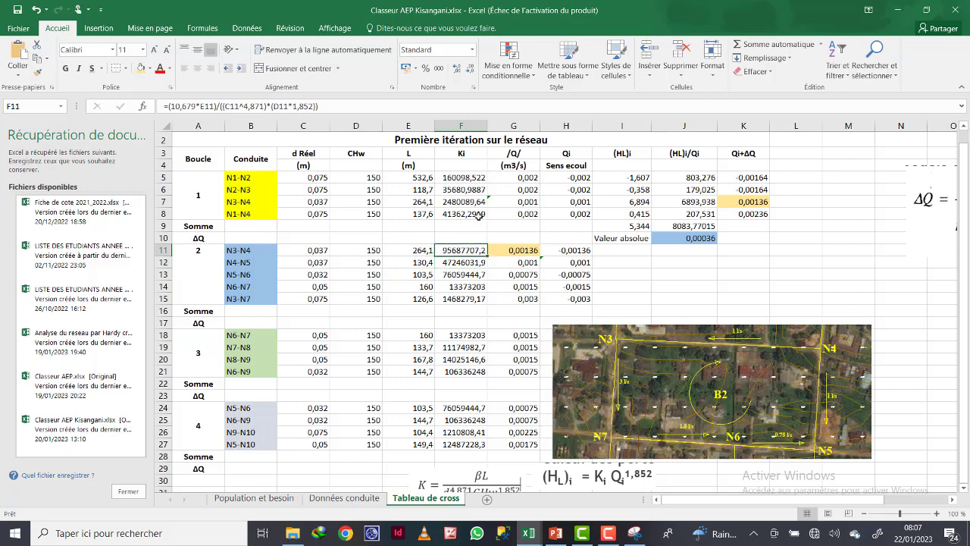
# Fill the Ki formula from F8 down through F27 so that loops 2, 3 and 4 use it.
pyautogui.click(479, 216)
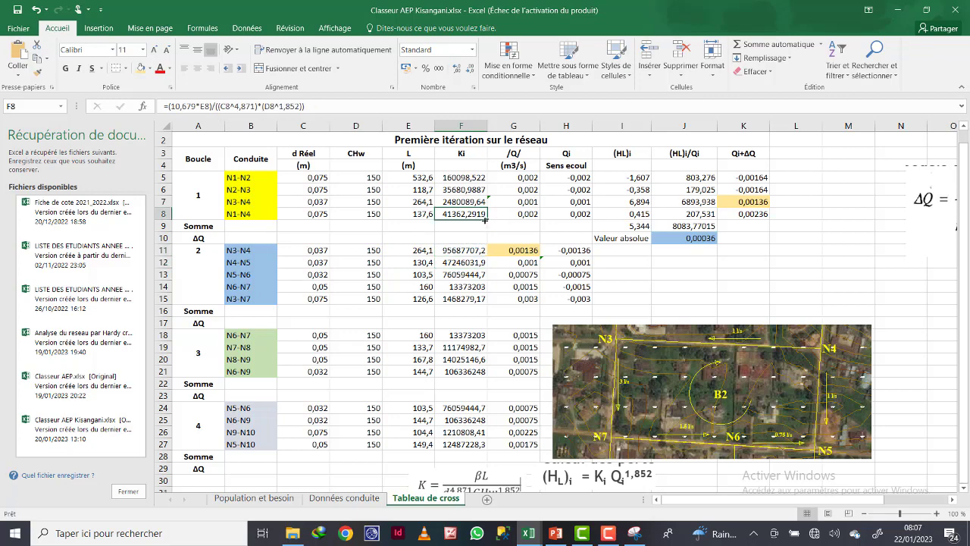
pyautogui.moveTo(489, 219); pyautogui.dragTo(475, 449)
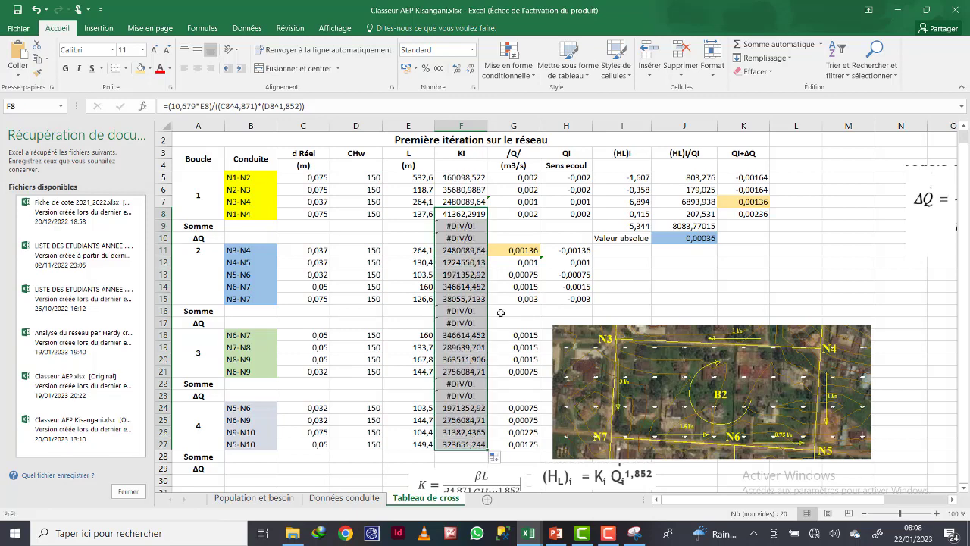
pyautogui.click(501, 313)
# Clear the division errors from the Somme and ΔQ rows of the Ki column: F9:F10, F16:F17 and F22:F23.
pyautogui.click(463, 238)
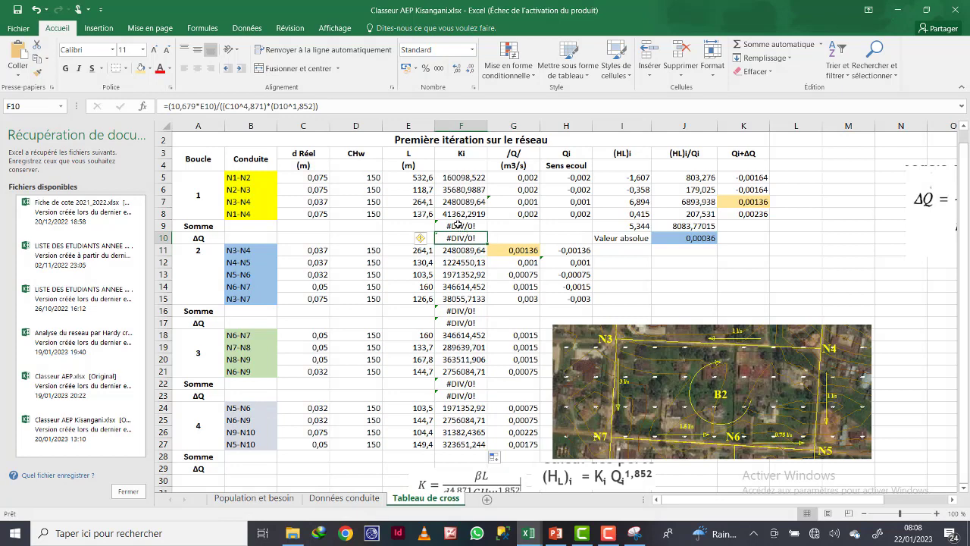
pyautogui.moveTo(457, 226); pyautogui.dragTo(458, 240)
pyautogui.press('Delete')
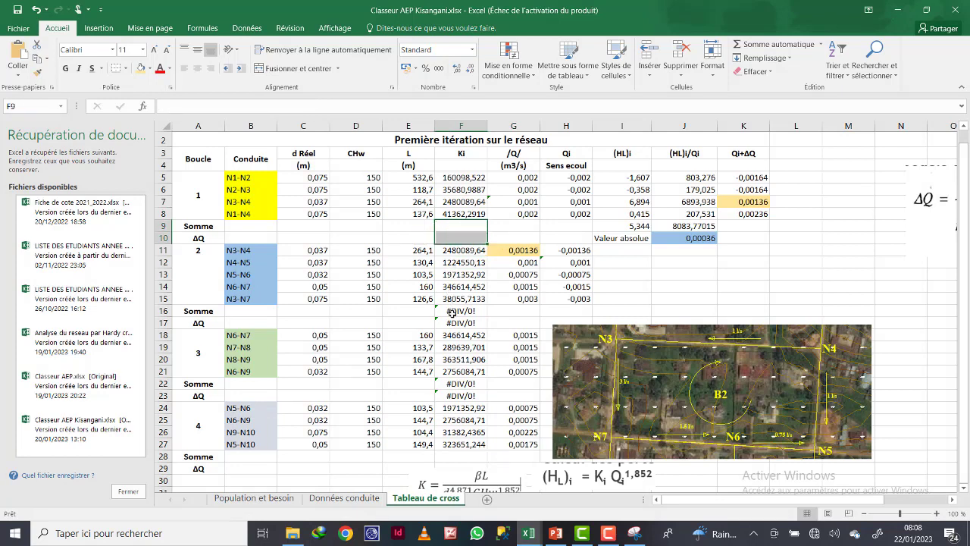
pyautogui.moveTo(453, 313); pyautogui.dragTo(454, 324)
pyautogui.press('Delete')
pyautogui.click(462, 385)
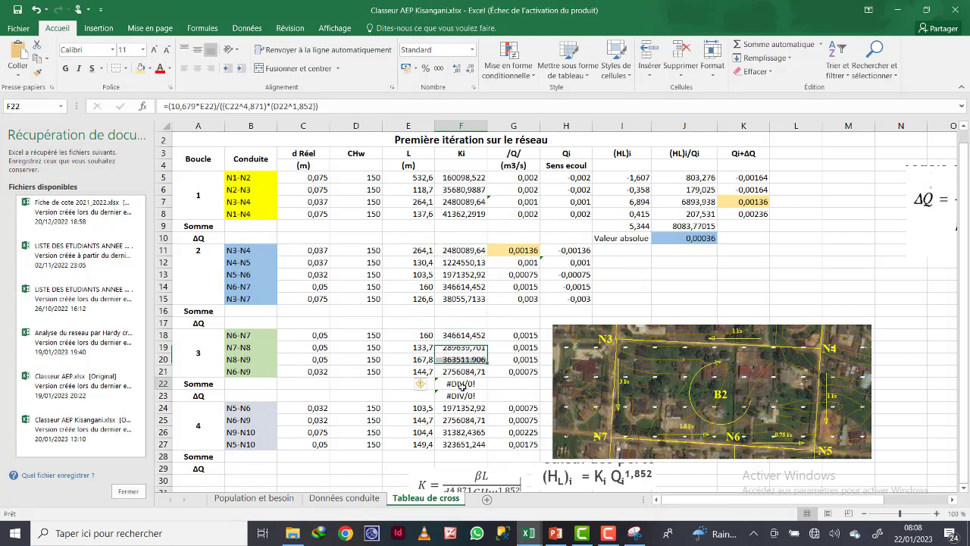
pyautogui.moveTo(462, 385); pyautogui.dragTo(461, 395)
pyautogui.press('Delete')
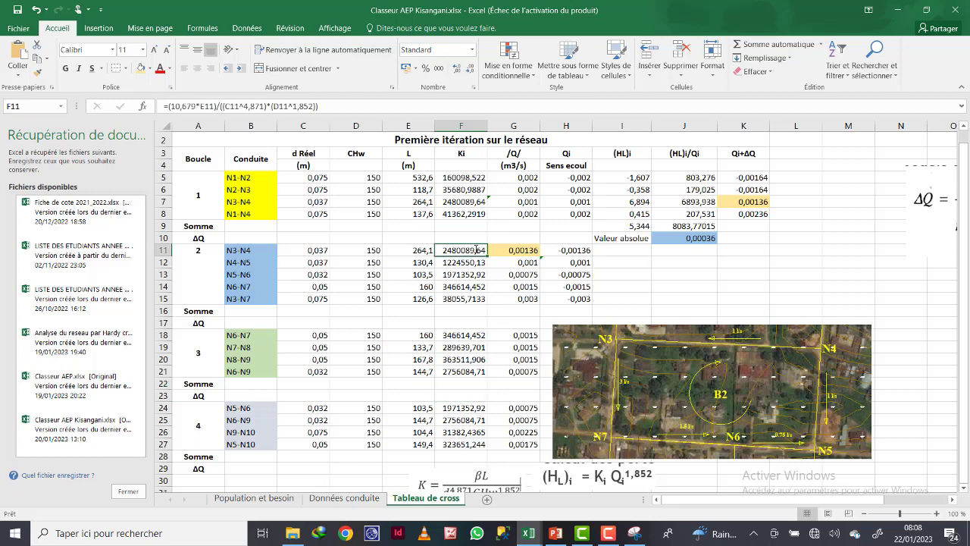
# Examine the Ki formula for pipe N3-N4 in F11 and the cells it refers to.
pyautogui.doubleClick(474, 250)
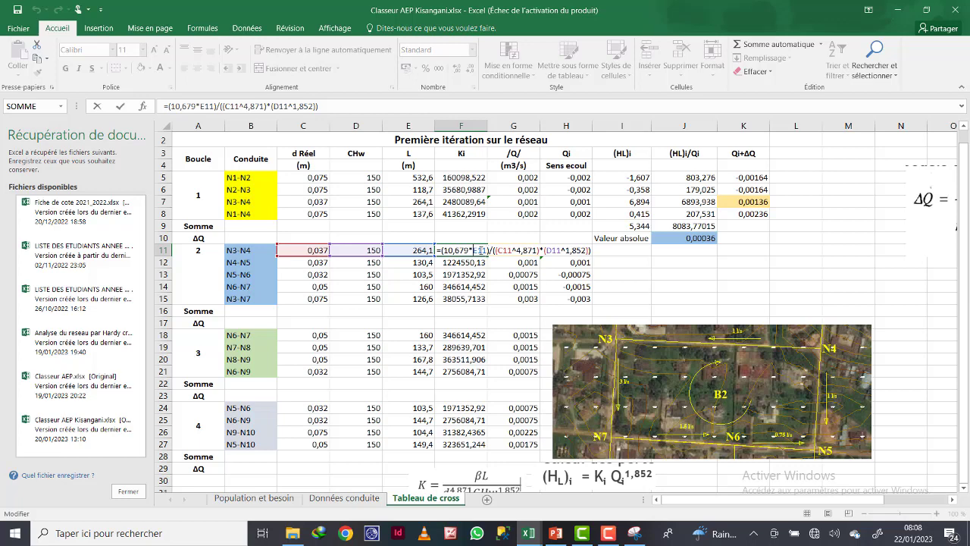
pyautogui.click(412, 121)
pyautogui.click(423, 250)
pyautogui.press('Return')
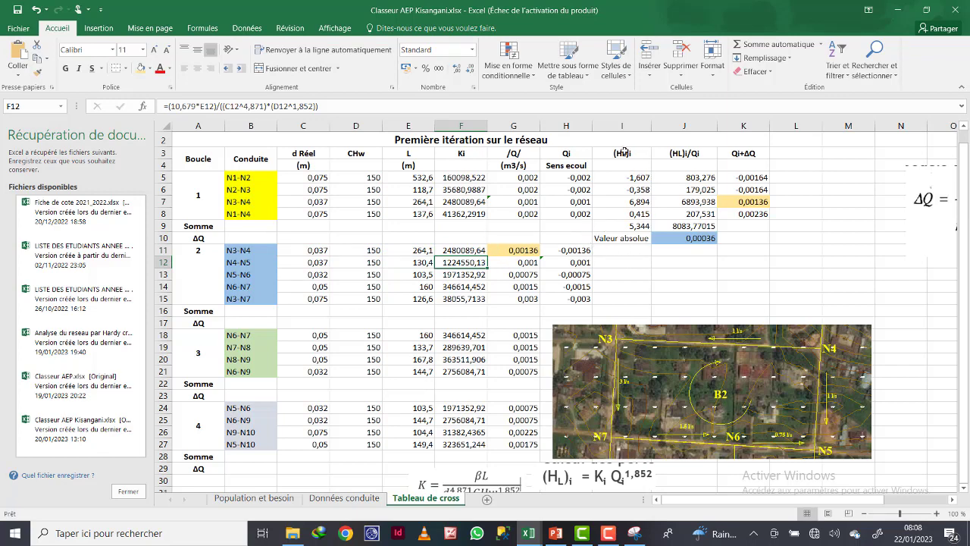
# Begin the (HL)i head loss formula for pipe N3-N4 in I11 with =F11*.
pyautogui.click(612, 253)
pyautogui.write('=')
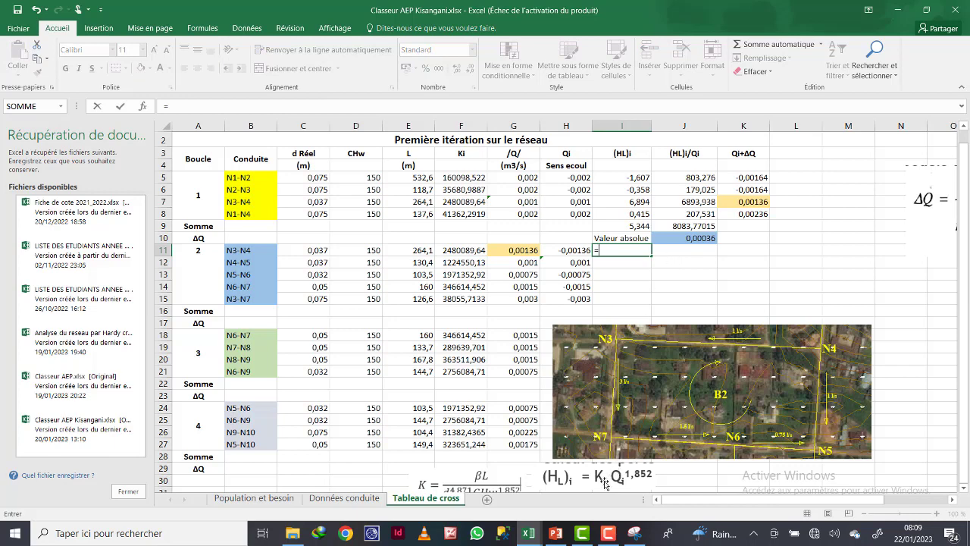
pyautogui.click(461, 250)
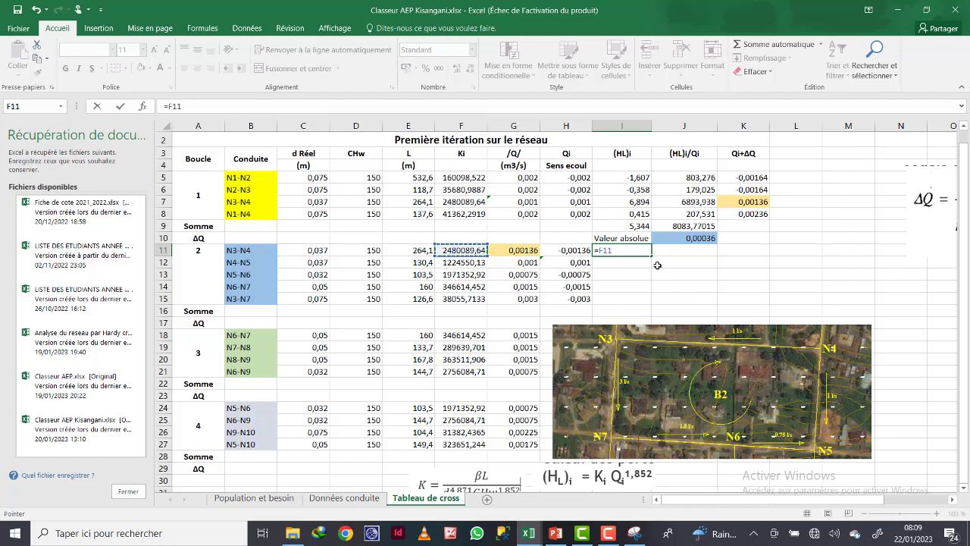
pyautogui.write('*')
pyautogui.click(606, 538)
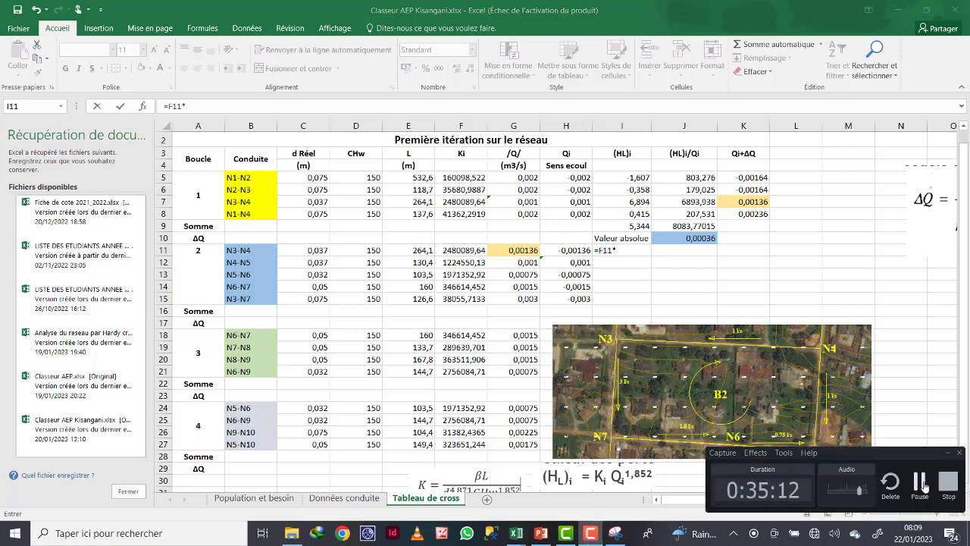
pyautogui.click(947, 453)
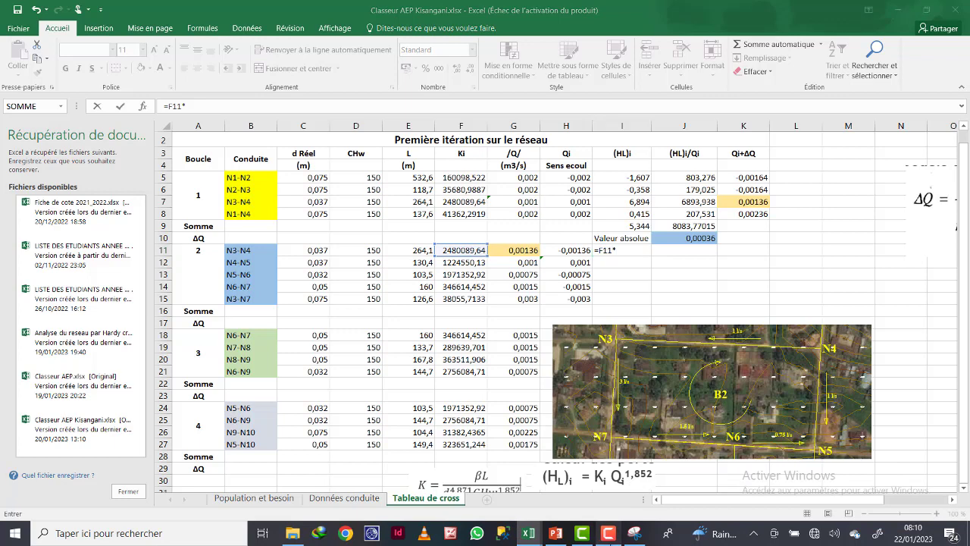
pyautogui.click(618, 534)
pyautogui.click(947, 452)
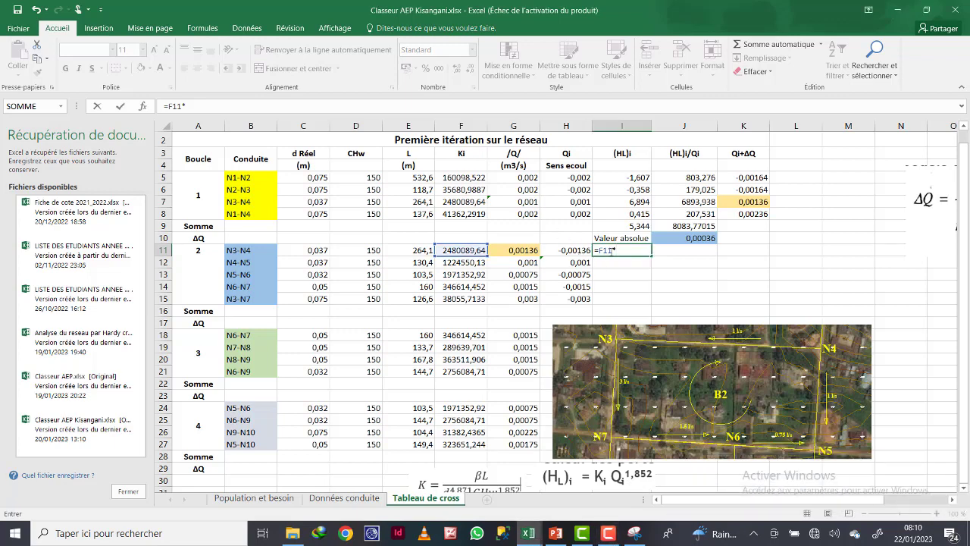
# Complete the head loss formula in I11 as =F11*(G11^1,852).
pyautogui.click(526, 250)
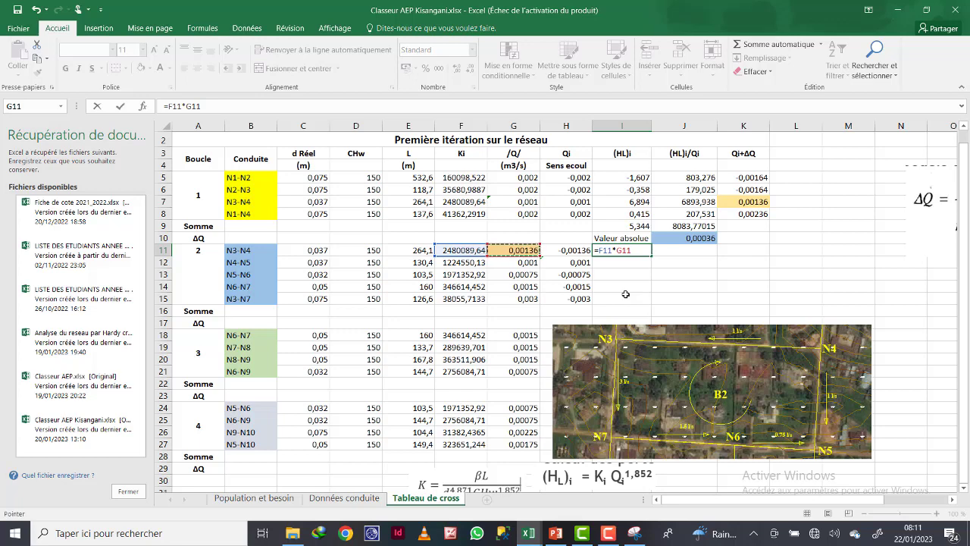
pyautogui.write('^1,852')
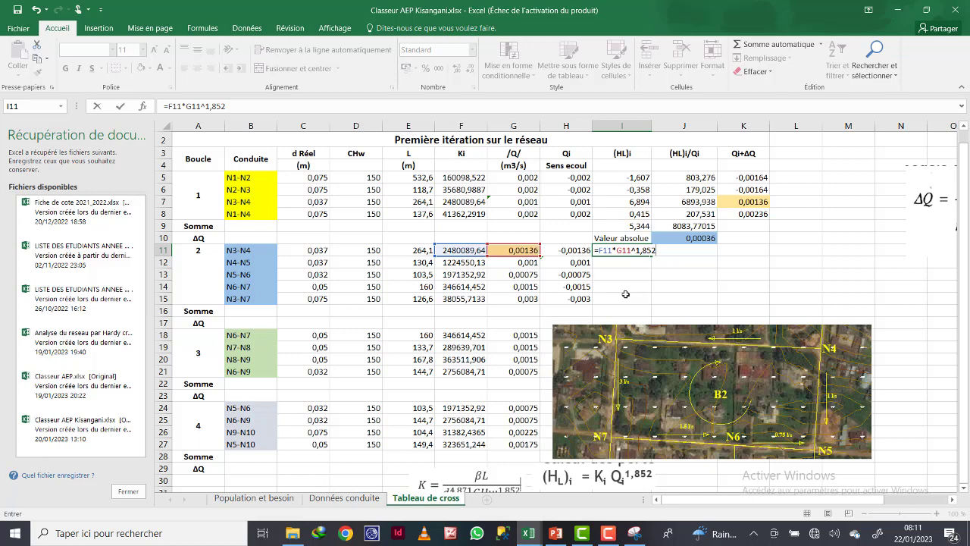
pyautogui.click(617, 250)
pyautogui.write('(')
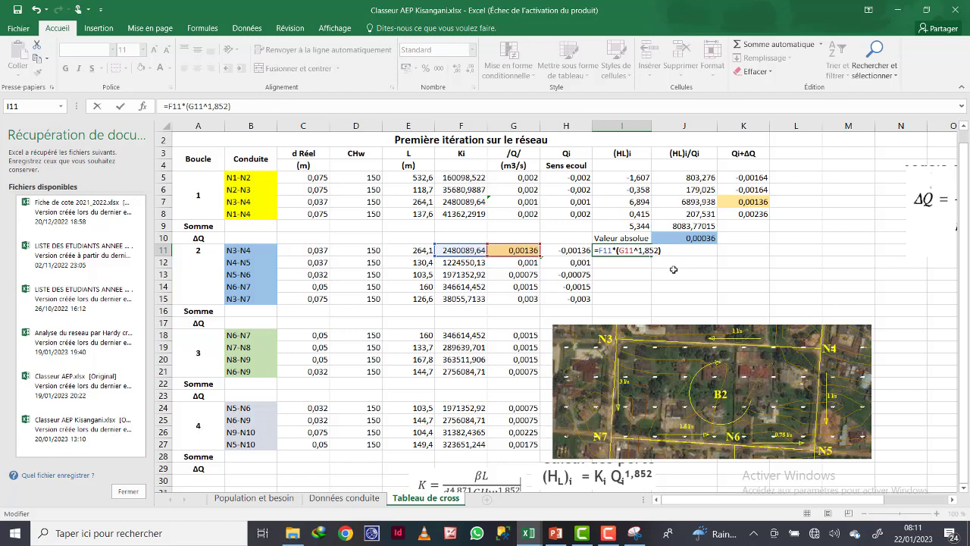
pyautogui.press('Return')
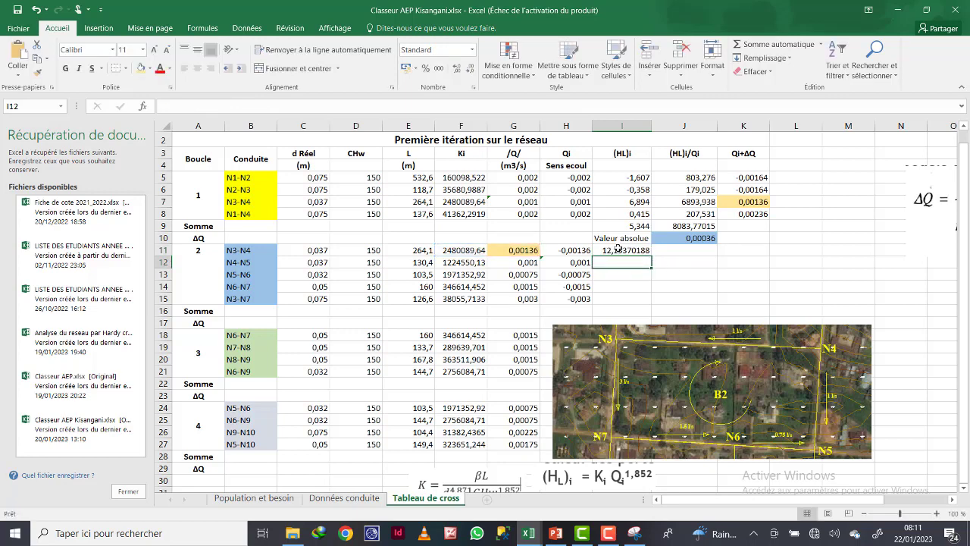
# Copy the (HL)i head loss formula from I11 down to I15 and show the loop 2 values with three decimals.
pyautogui.click(618, 248)
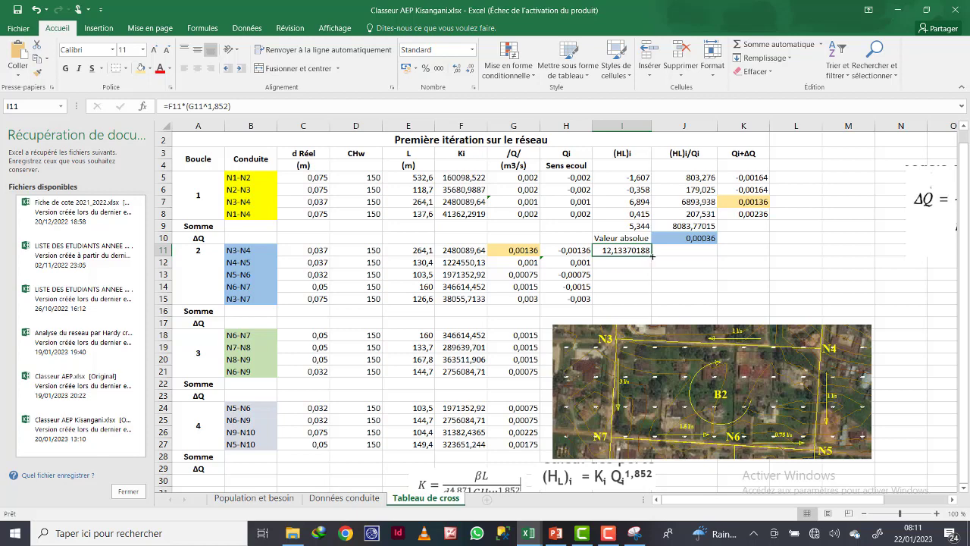
pyautogui.moveTo(652, 256); pyautogui.dragTo(649, 300)
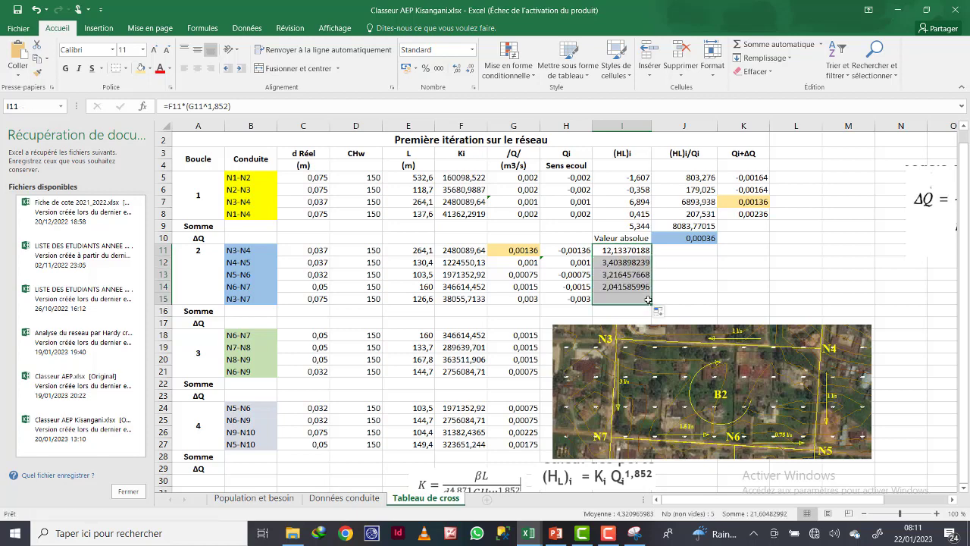
pyautogui.click(470, 70)
pyautogui.click(470, 70)
pyautogui.click(470, 70)
pyautogui.click(470, 70)
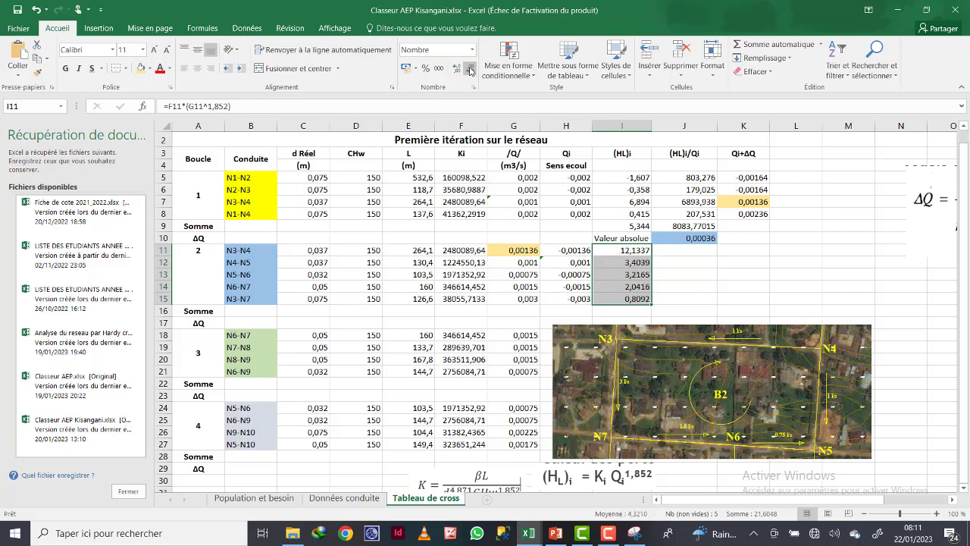
pyautogui.click(469, 70)
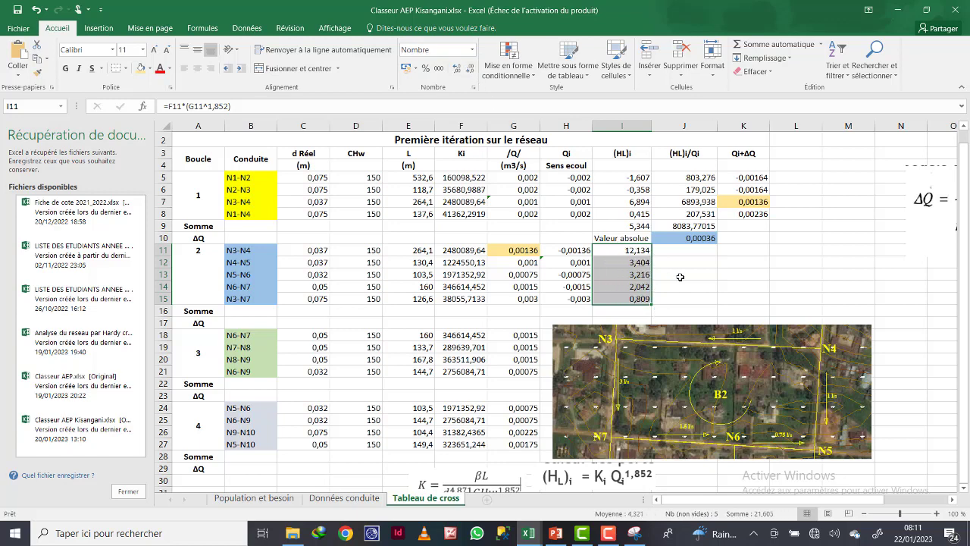
pyautogui.click(680, 276)
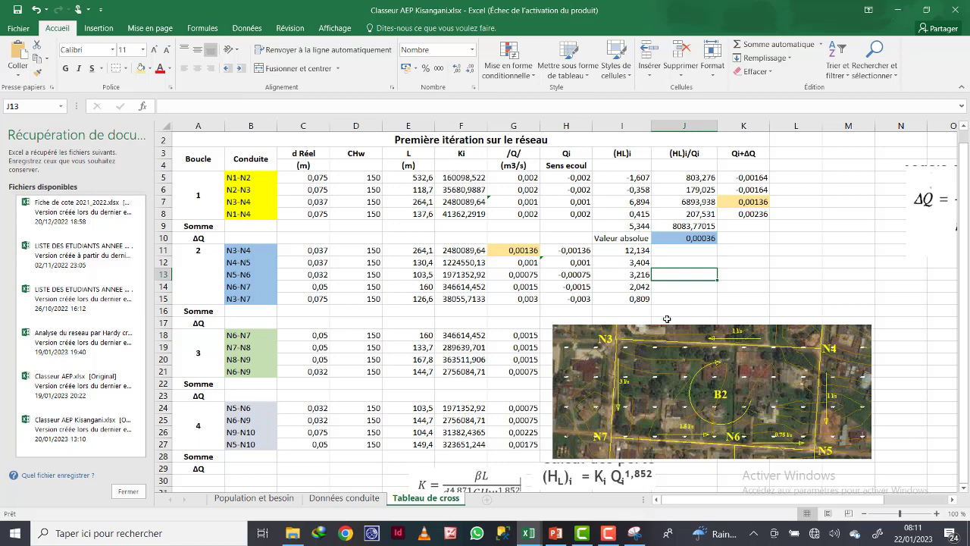
# Move the loop B2 network image slightly down, clear of row 17, and total the loop 2 head losses in I16 with =SOMME(I11:I15).
pyautogui.moveTo(667, 319); pyautogui.dragTo(676, 336)
pyautogui.click(629, 306)
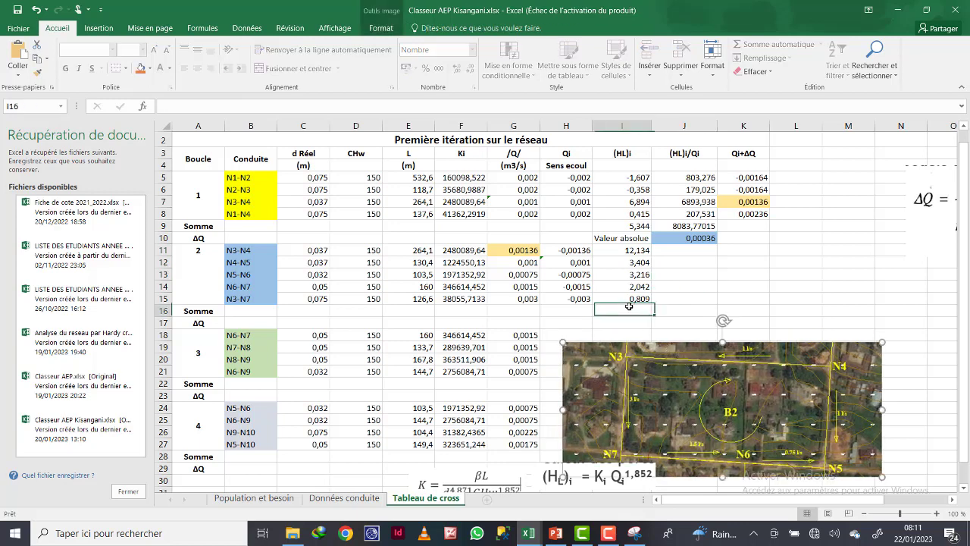
pyautogui.click(768, 44)
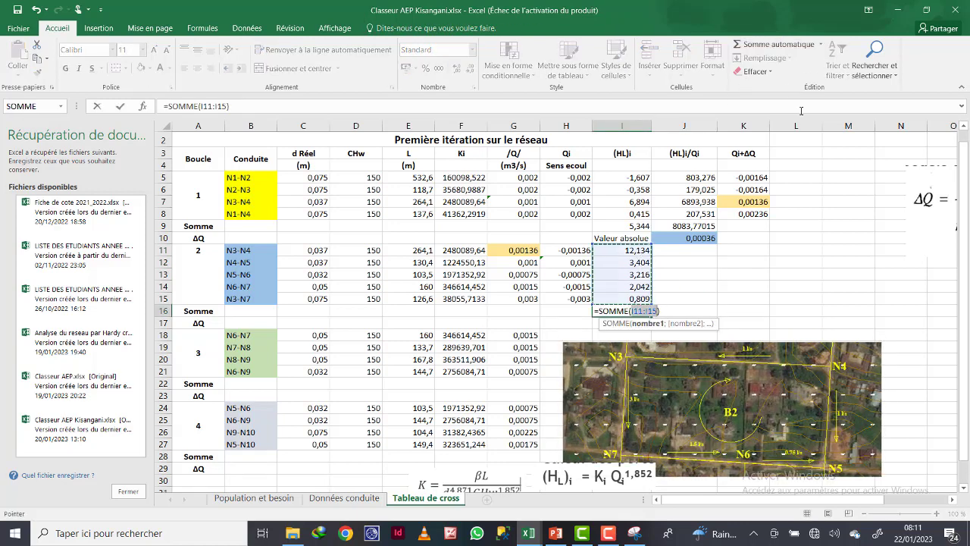
pyautogui.press('Return')
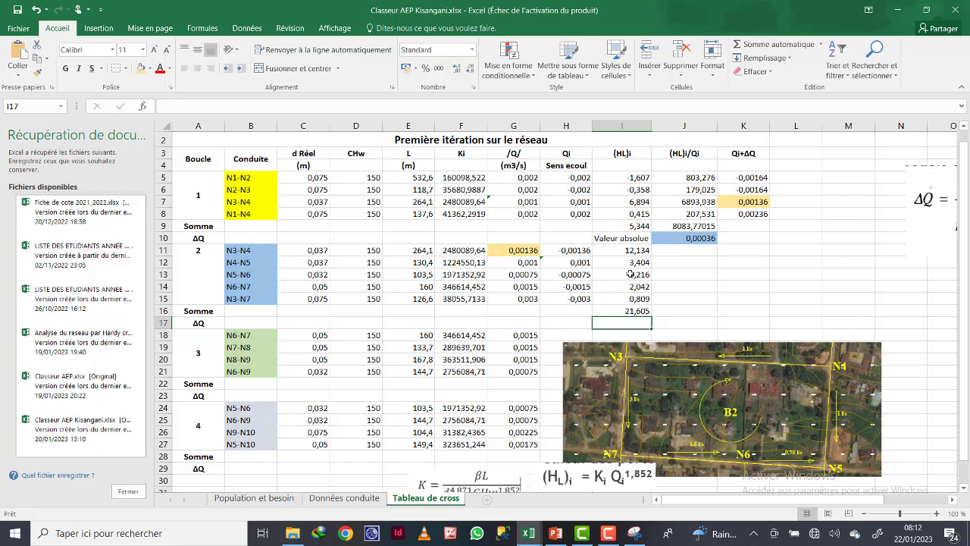
# Make the head loss formulas for pipes N3-N4 in I11 and N5-N6 in I13 negative with a leading minus sign.
pyautogui.doubleClick(623, 250)
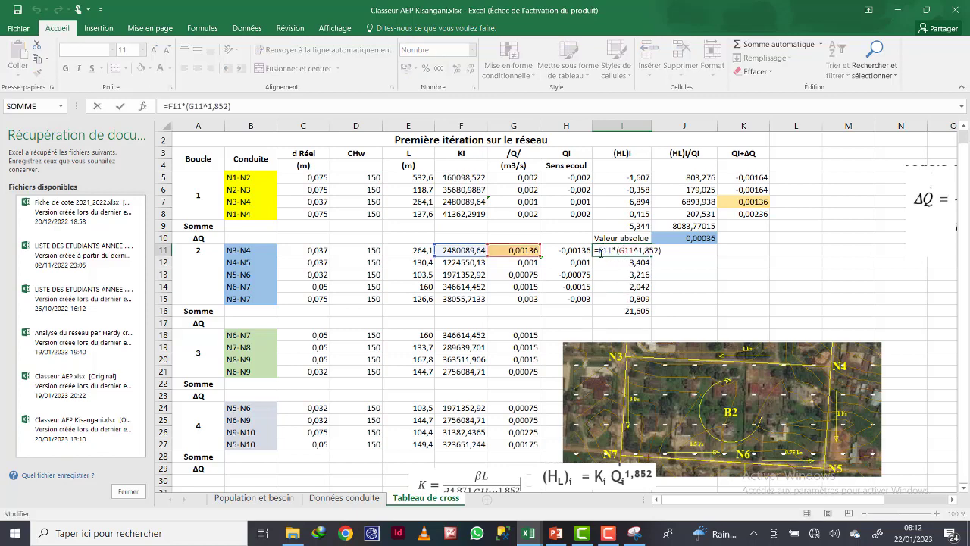
pyautogui.write('-')
pyautogui.press('Return')
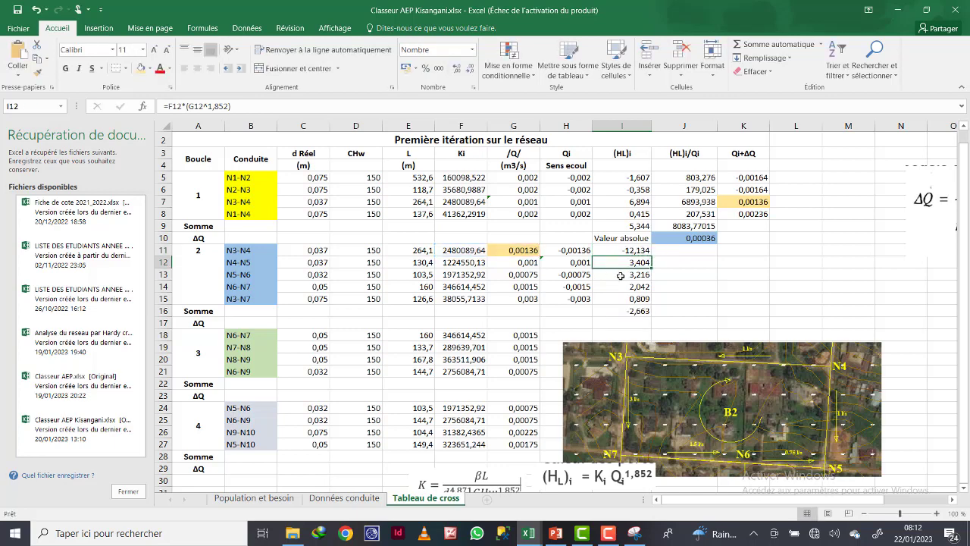
pyautogui.doubleClick(614, 274)
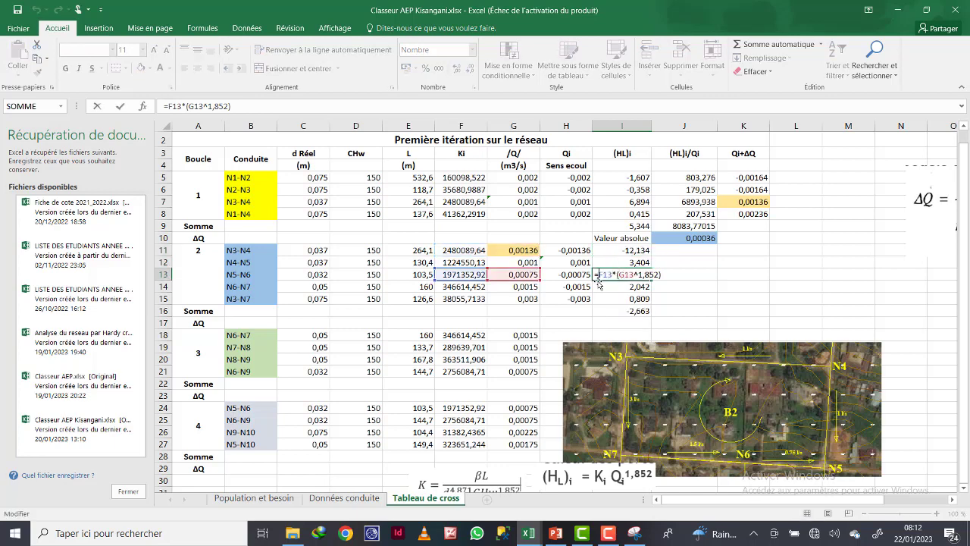
pyautogui.write('-')
pyautogui.press('Return')
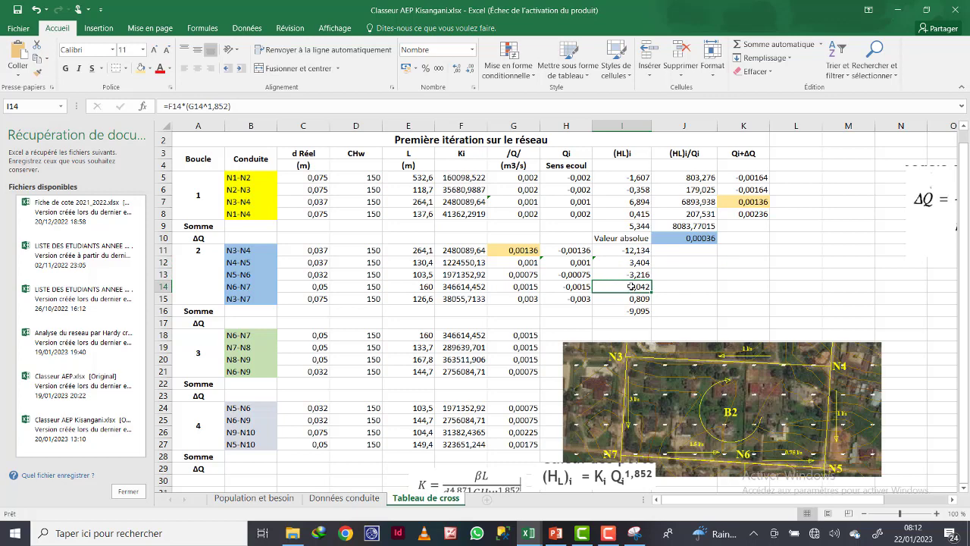
# Make the head loss formulas for pipes N6-N7 in I14 and N3-N7 in I15 negative with a leading minus sign.
pyautogui.doubleClick(631, 286)
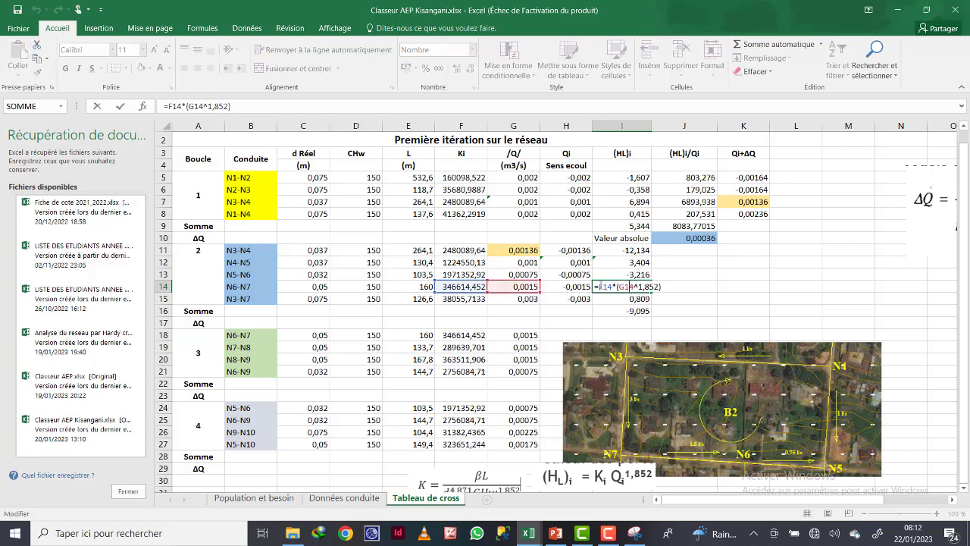
pyautogui.click(600, 287)
pyautogui.write('-')
pyautogui.press('Return')
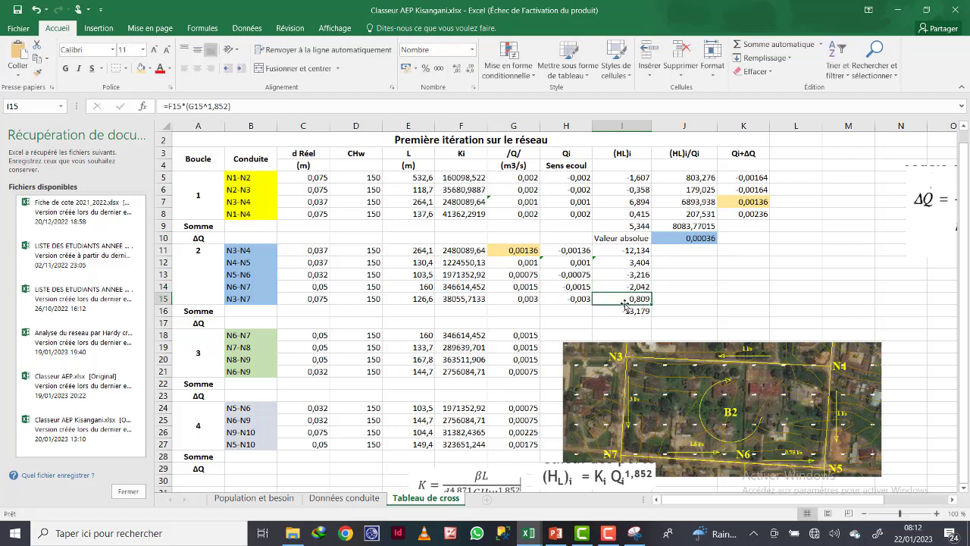
pyautogui.doubleClick(625, 299)
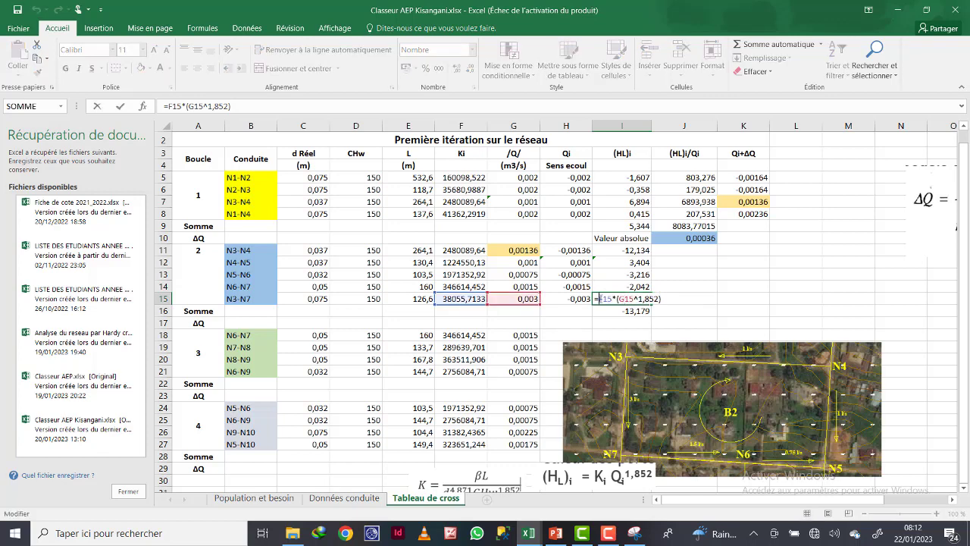
pyautogui.click(600, 298)
pyautogui.write('-')
pyautogui.press('Return')
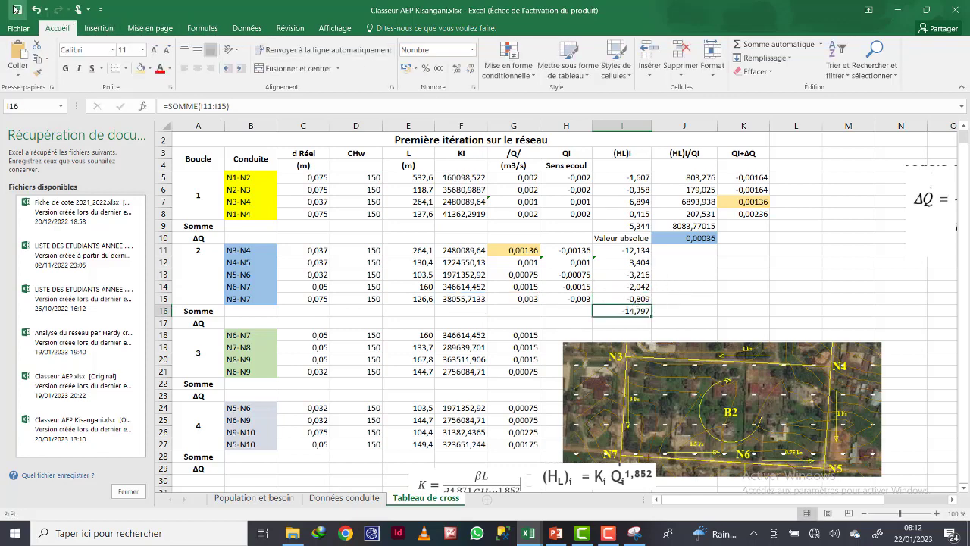
pyautogui.click(739, 275)
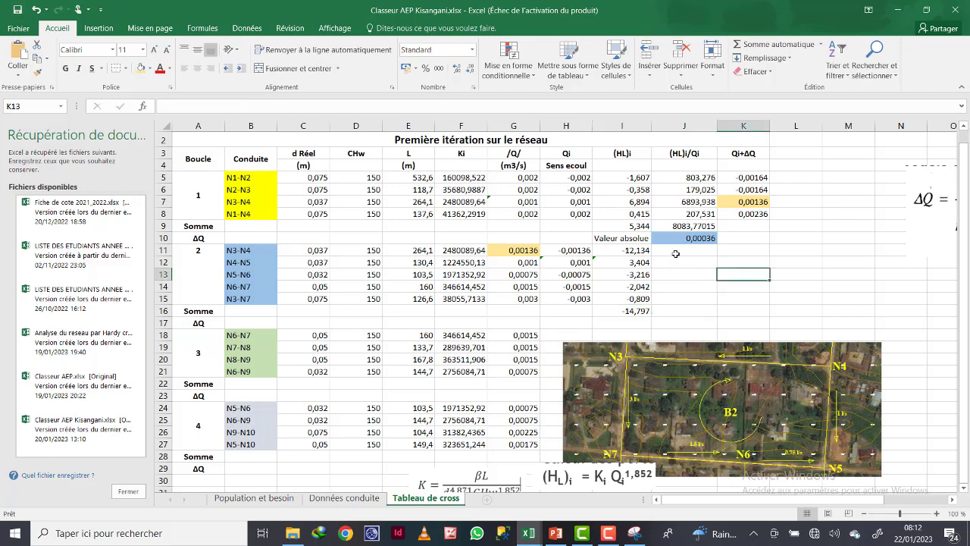
# Enter the (HL)i/Qi formula =I11/H11 for pipe N3-N4 in J11.
pyautogui.click(685, 250)
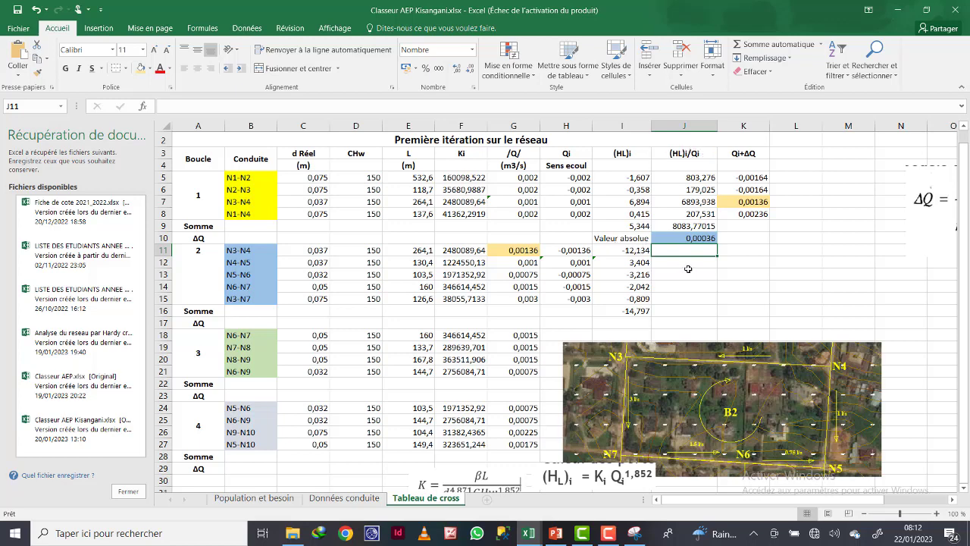
pyautogui.write('=')
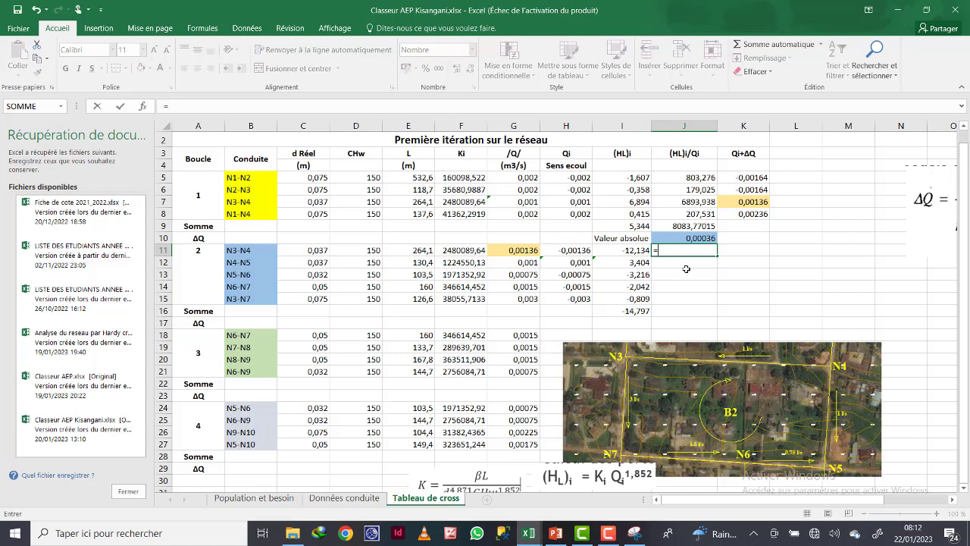
pyautogui.click(629, 250)
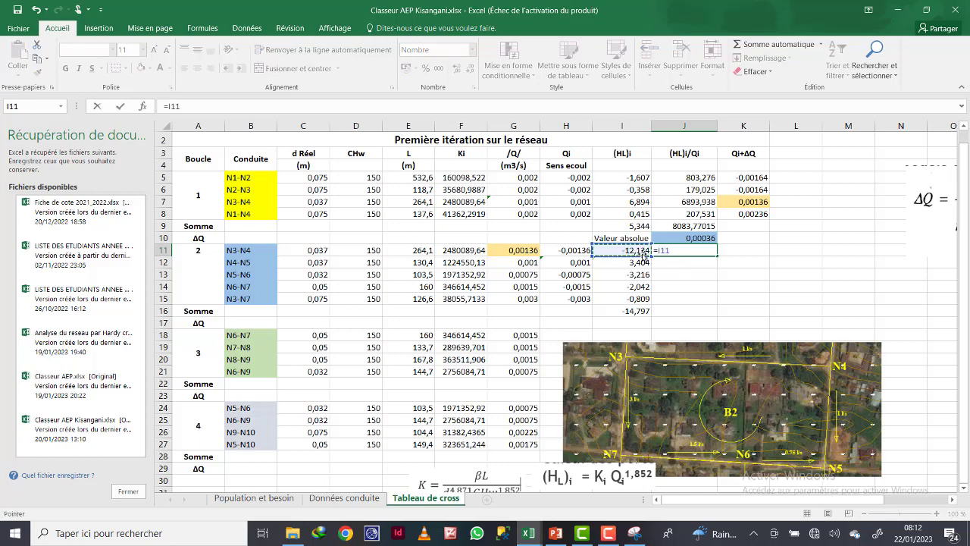
pyautogui.write('/')
pyautogui.click(572, 250)
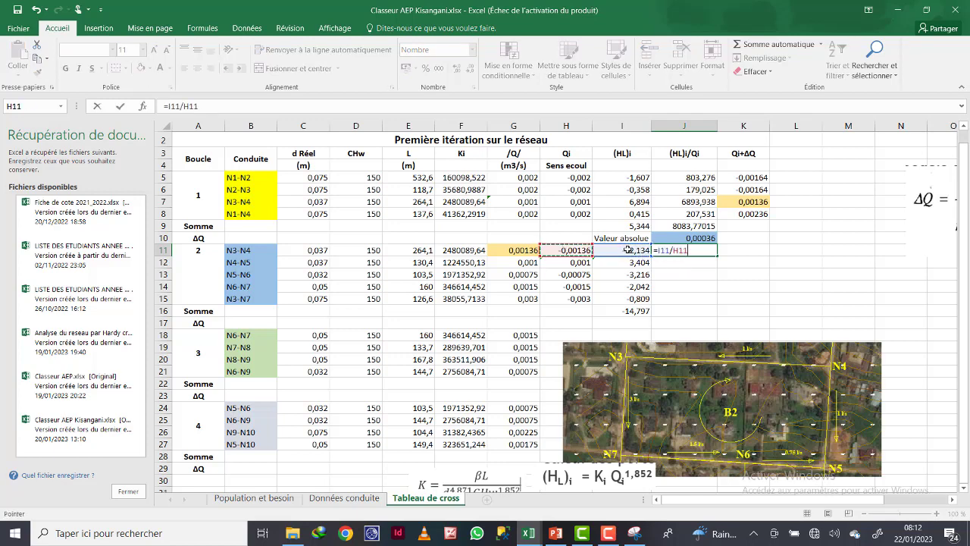
pyautogui.press('Return')
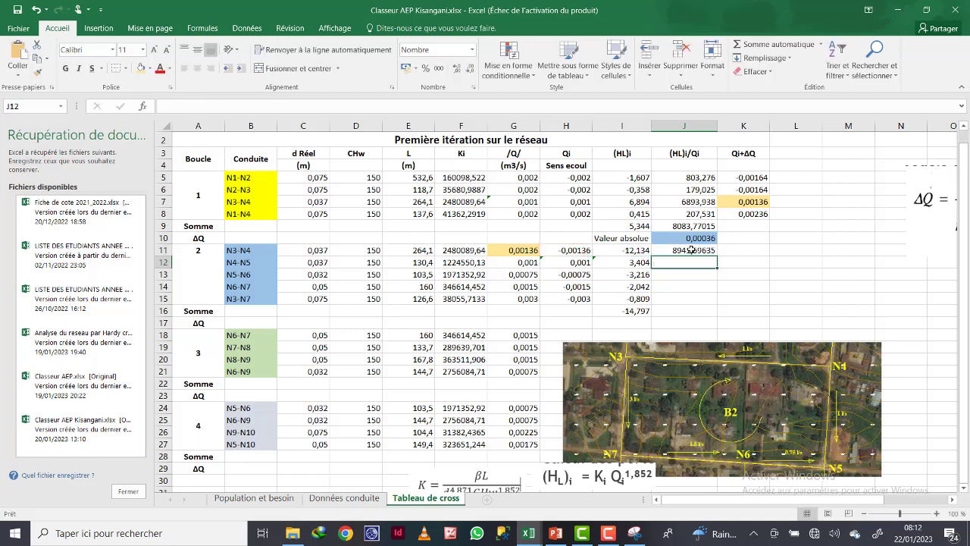
# Copy the (HL)i/Qi formula from J11 down to J15 and show the values with three decimals.
pyautogui.click(690, 250)
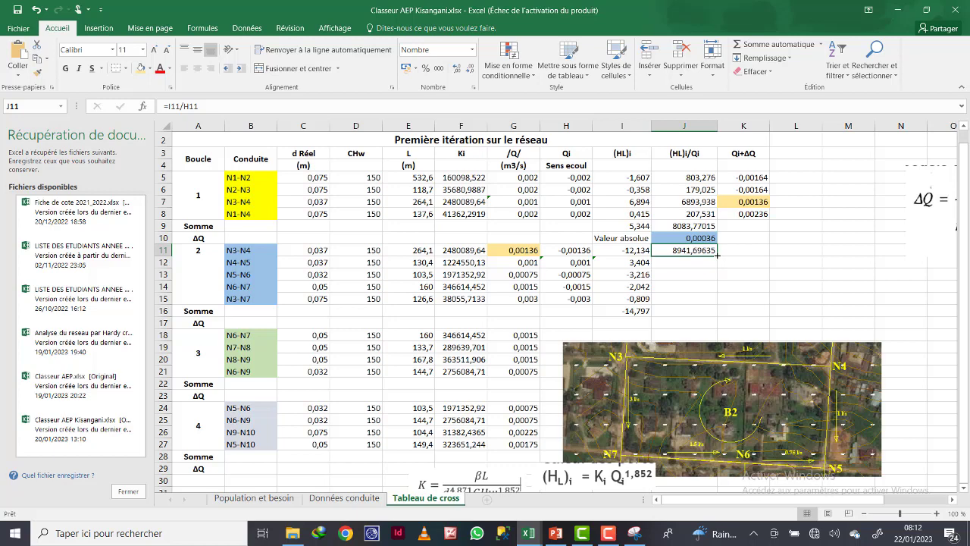
pyautogui.moveTo(717, 255); pyautogui.dragTo(717, 304)
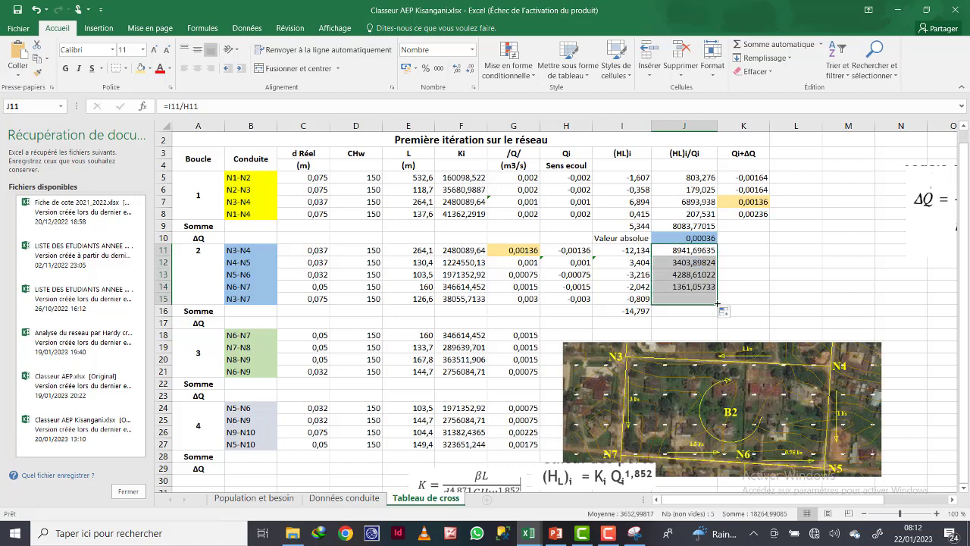
pyautogui.click(470, 71)
pyautogui.click(469, 71)
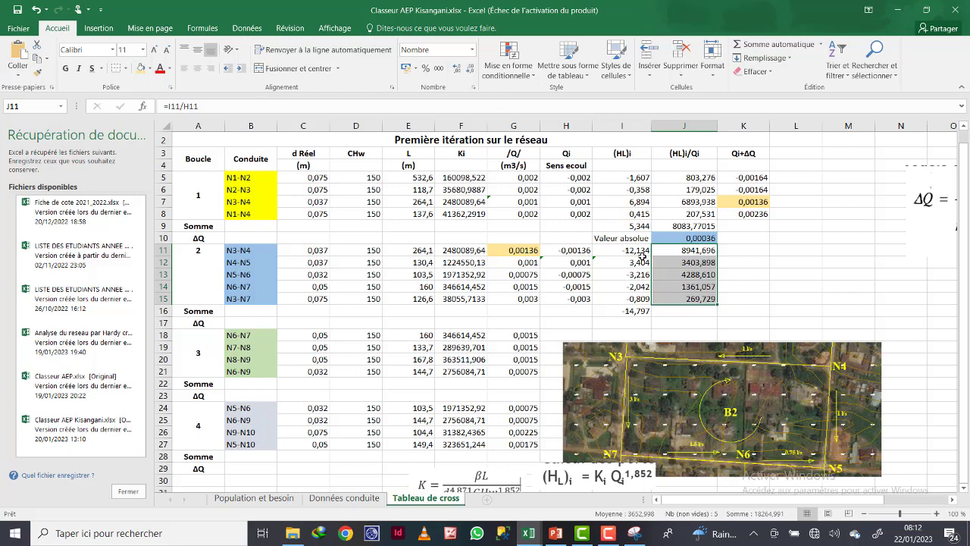
# Total the loop 2 (HL)i/Qi values J11:J15 in the Somme row, cell J16.
pyautogui.click(685, 312)
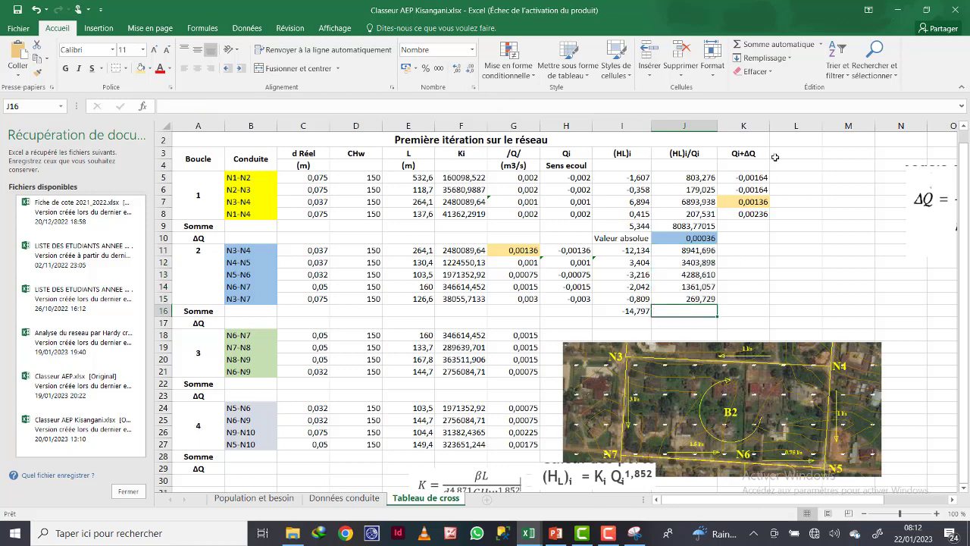
pyautogui.click(743, 45)
pyautogui.press('Return')
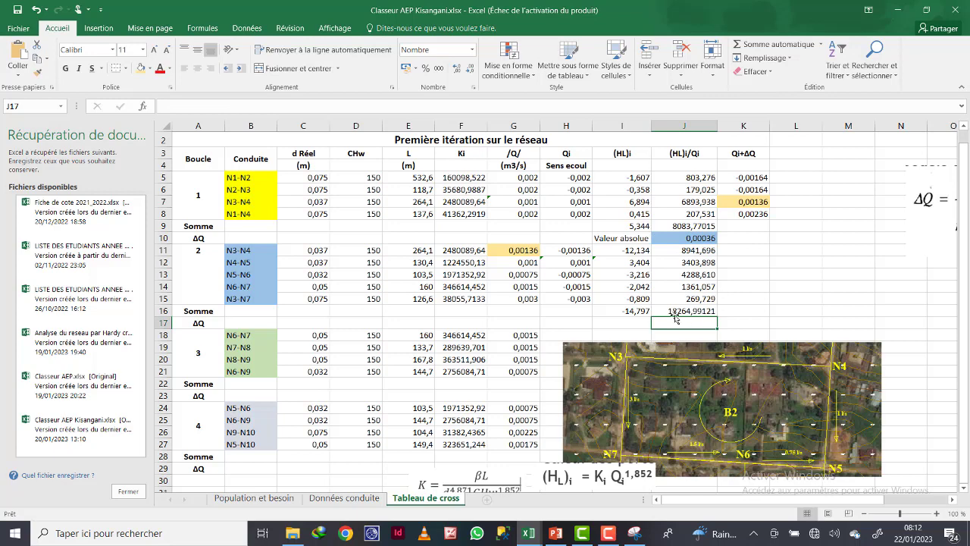
# Label cell I17 in the loop 2 ΔQ row as "Valeur absolue".
pyautogui.click(625, 319)
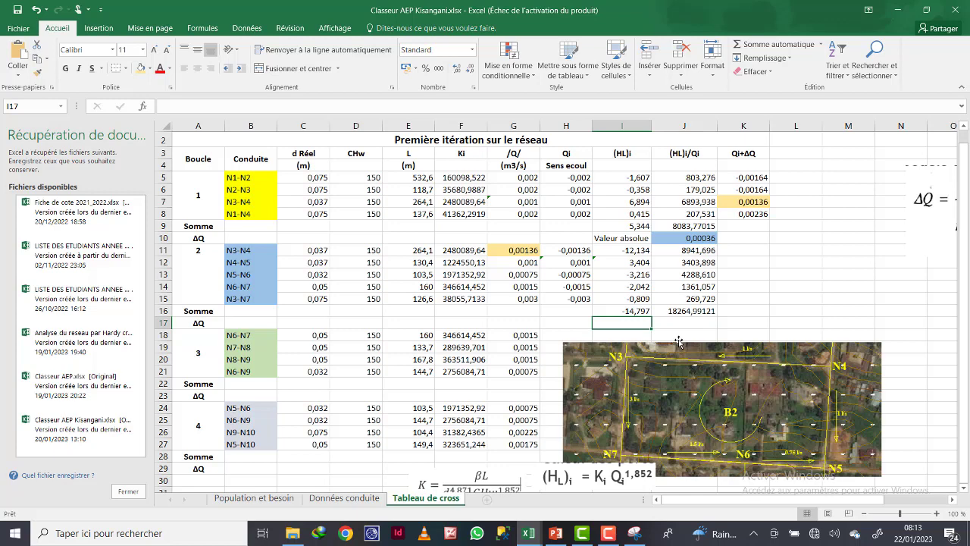
pyautogui.write('V')
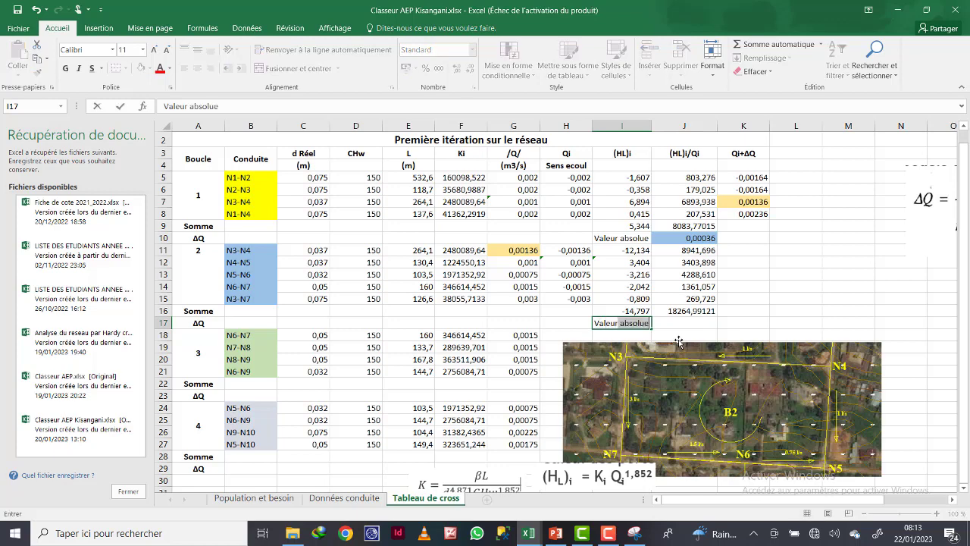
pyautogui.write('aleur')
pyautogui.press('Tab')
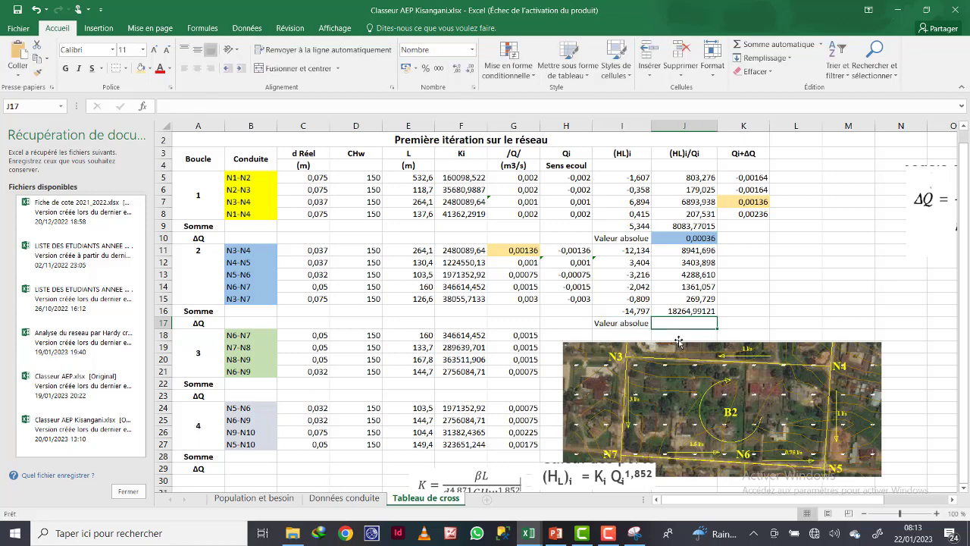
# Move the ΔQ formula picture closer to the table so the whole formula is visible beside column K.
pyautogui.write('=')
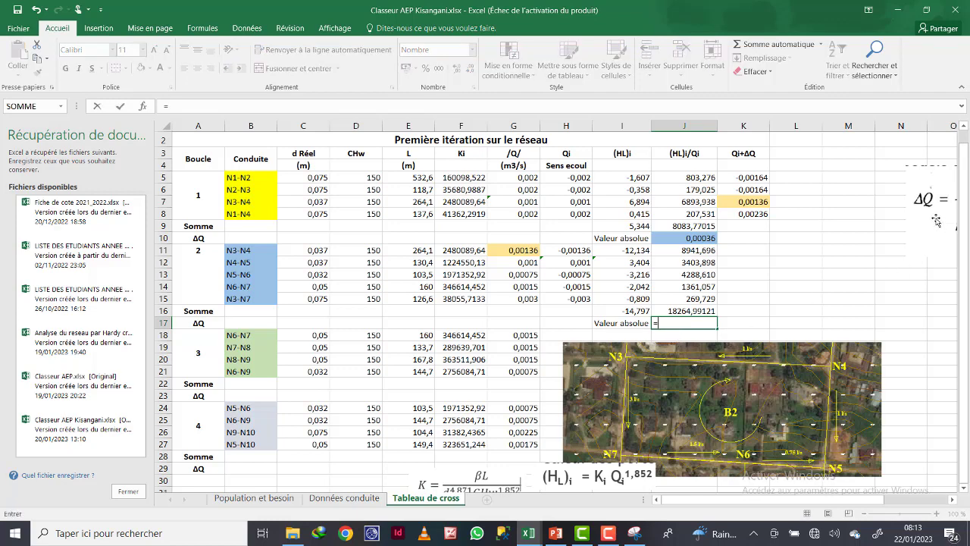
pyautogui.moveTo(936, 220); pyautogui.dragTo(826, 233)
pyautogui.click(697, 324)
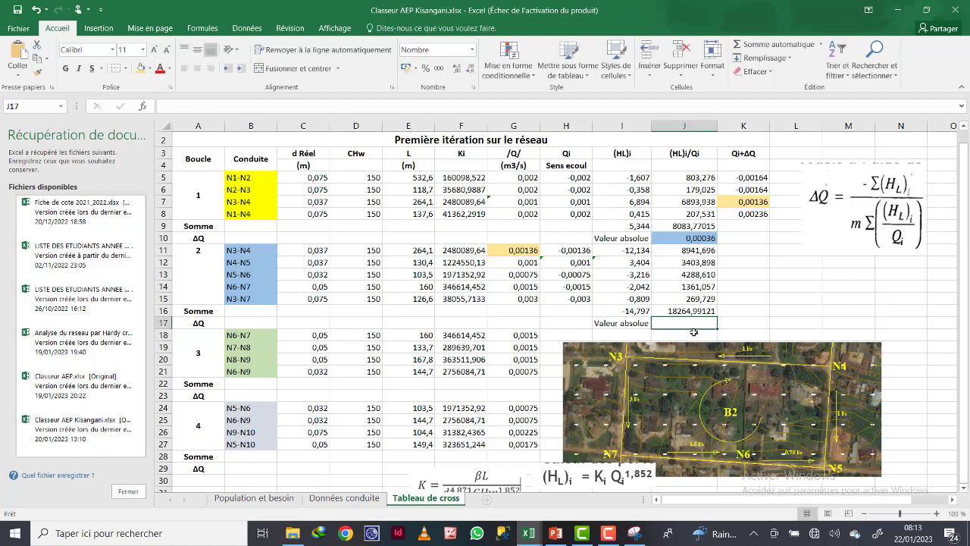
# Enter the loop 2 ΔQ formula =ABS(I16/(1,852*J16)) in cell J17.
pyautogui.write('=')
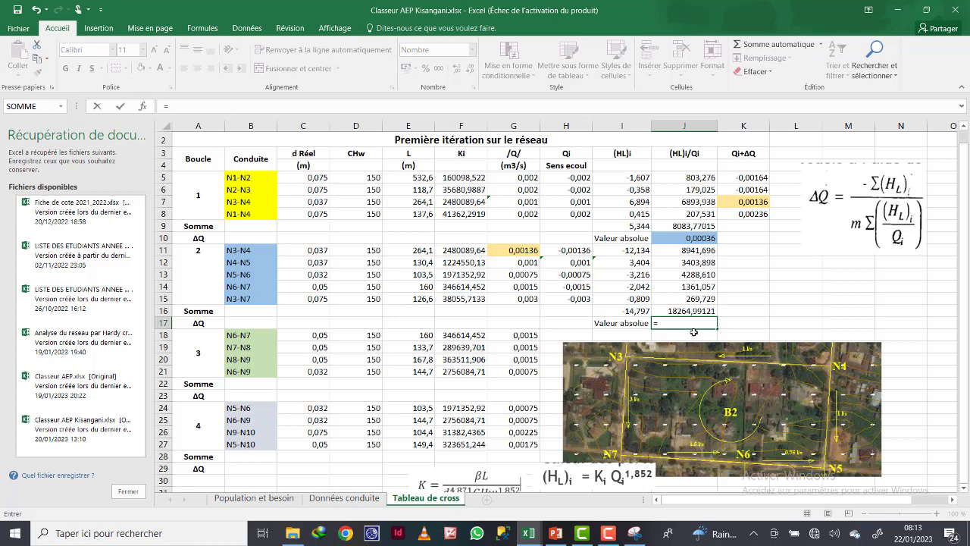
pyautogui.write('abs')
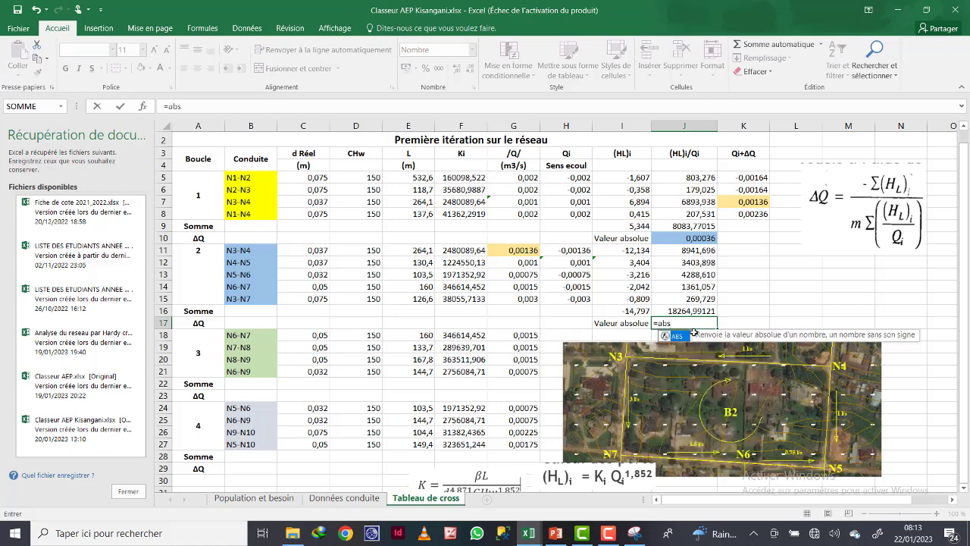
pyautogui.doubleClick(677, 337)
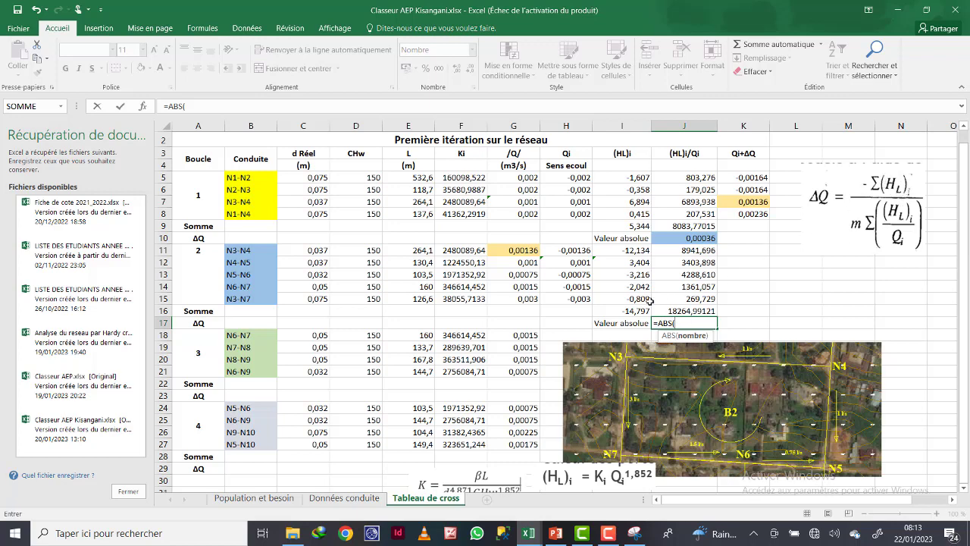
pyautogui.click(627, 310)
pyautogui.write('/(1,852*')
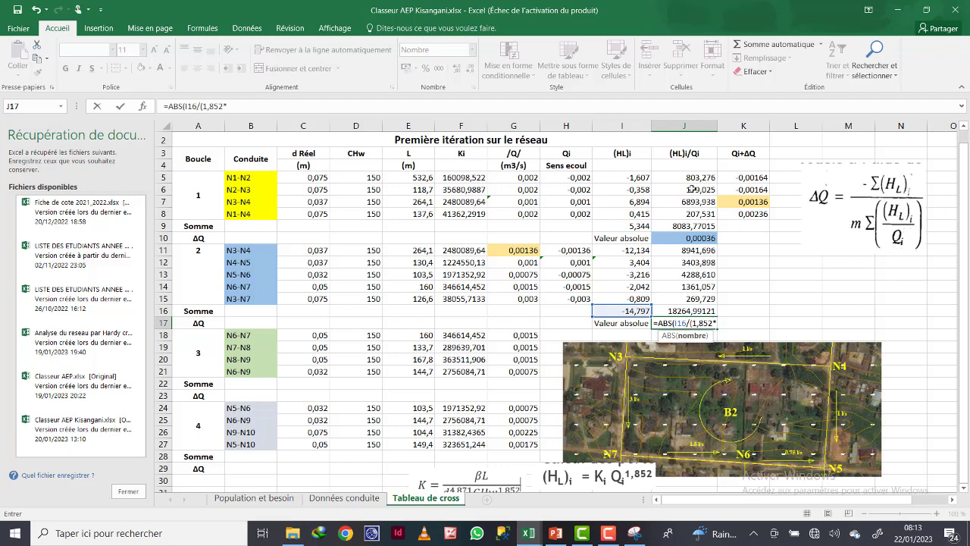
pyautogui.click(692, 309)
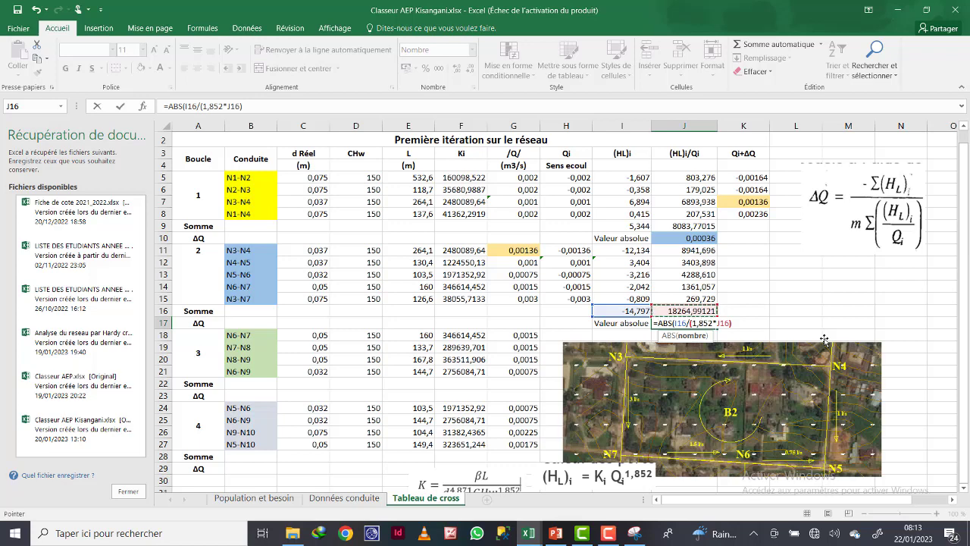
pyautogui.write(')')
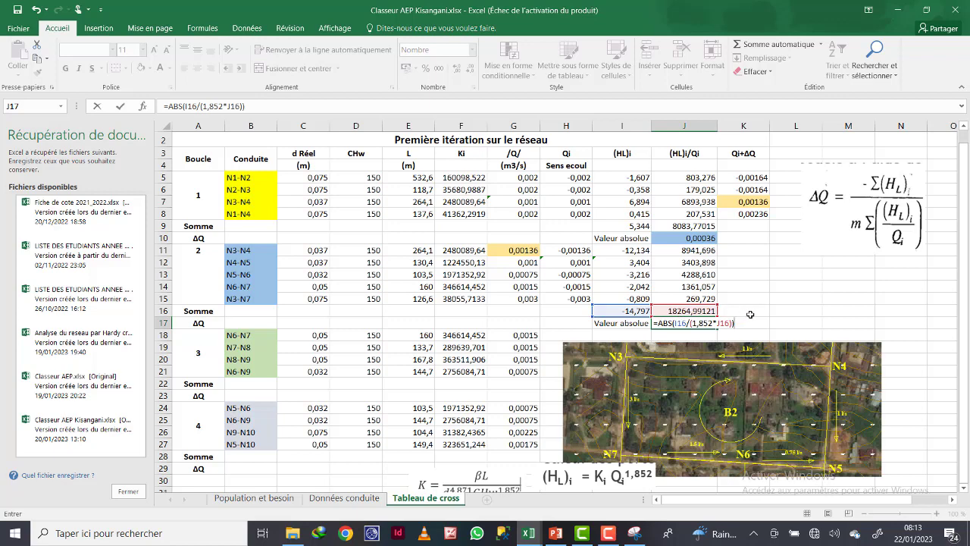
pyautogui.press('Return')
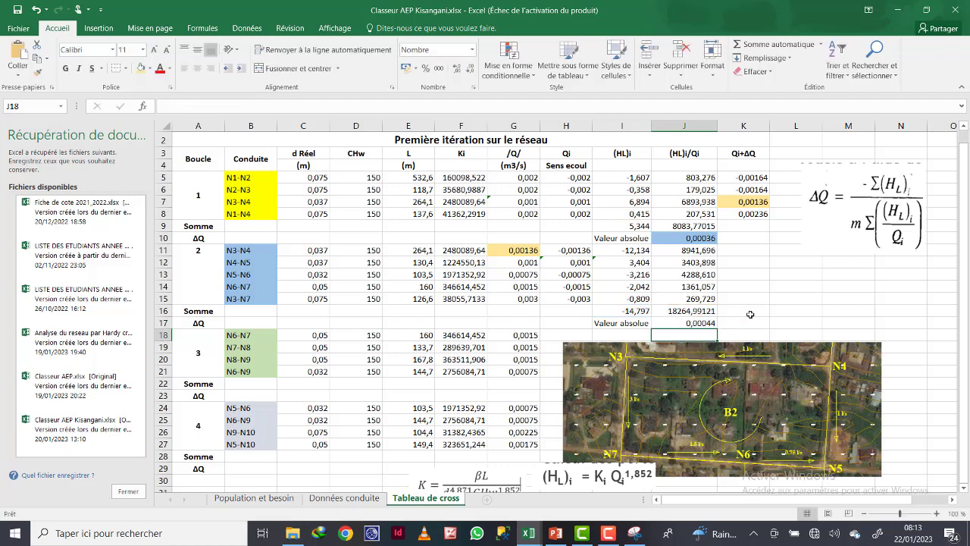
# Fill the loop 2 ΔQ cell J17 with the same blue as J10.
pyautogui.click(685, 322)
pyautogui.click(149, 68)
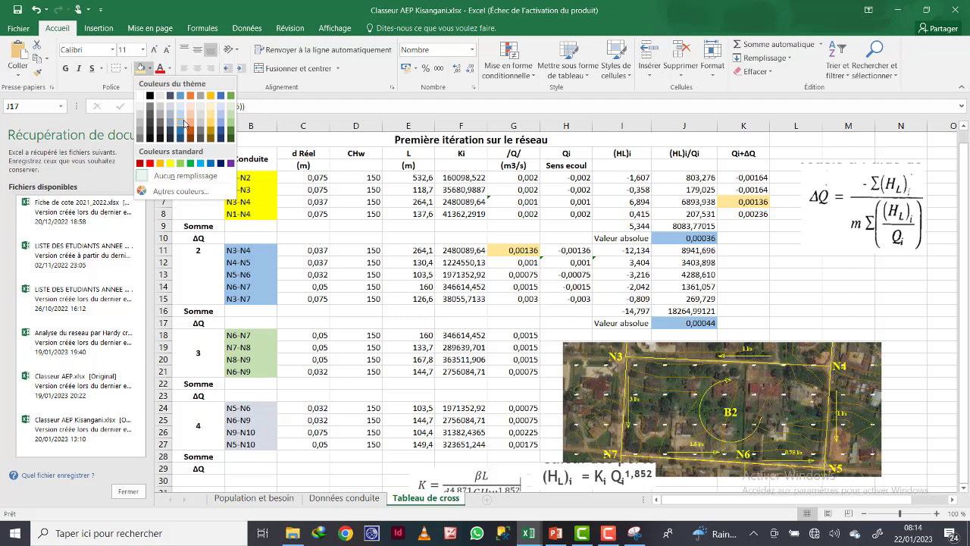
pyautogui.click(184, 124)
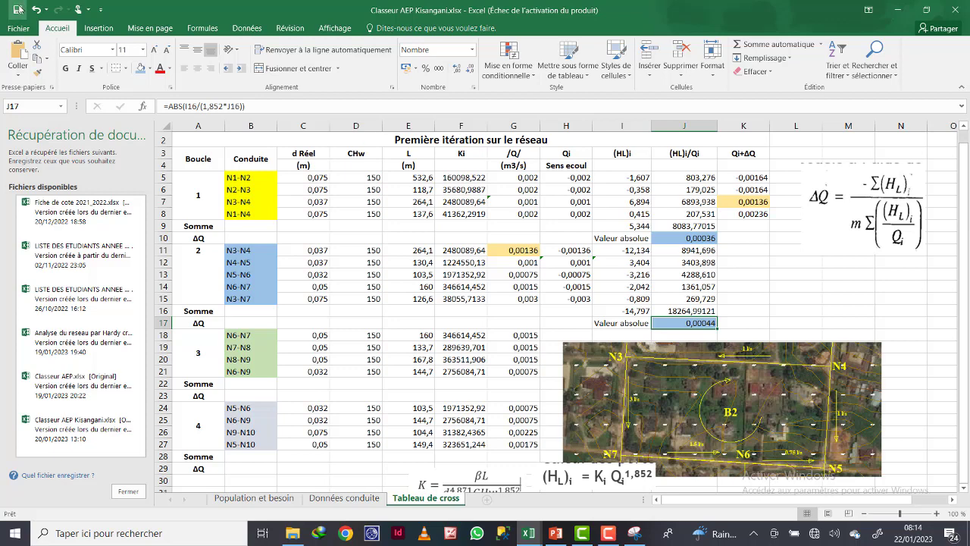
# Enter the Qi+ΔQ formula =H11+J17 for pipe N3-N4 of loop 2 in K11.
pyautogui.click(738, 253)
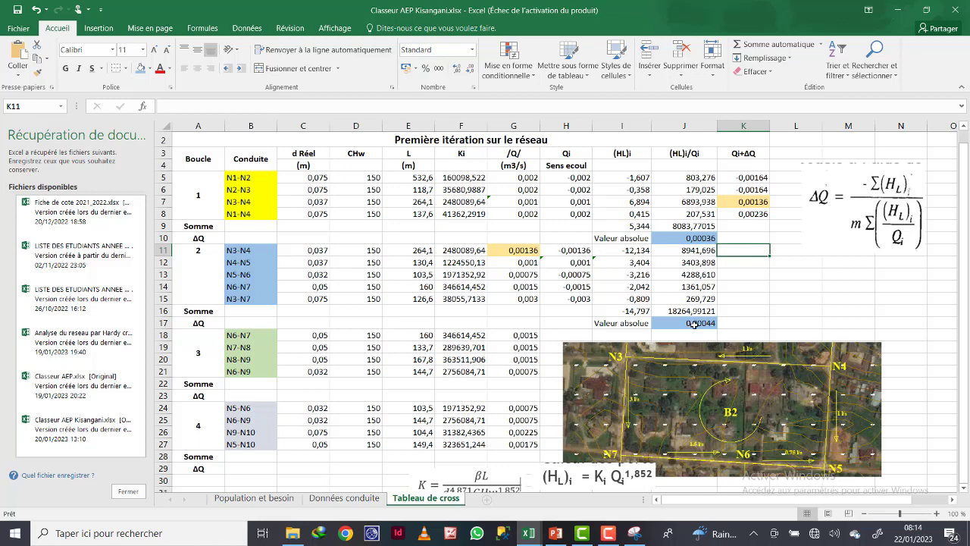
pyautogui.write('=')
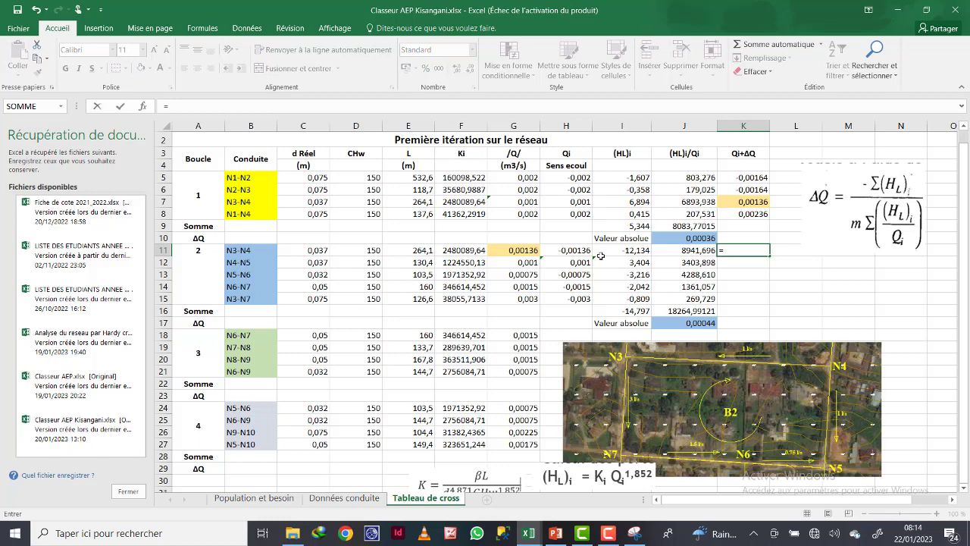
pyautogui.click(576, 249)
pyautogui.write('+')
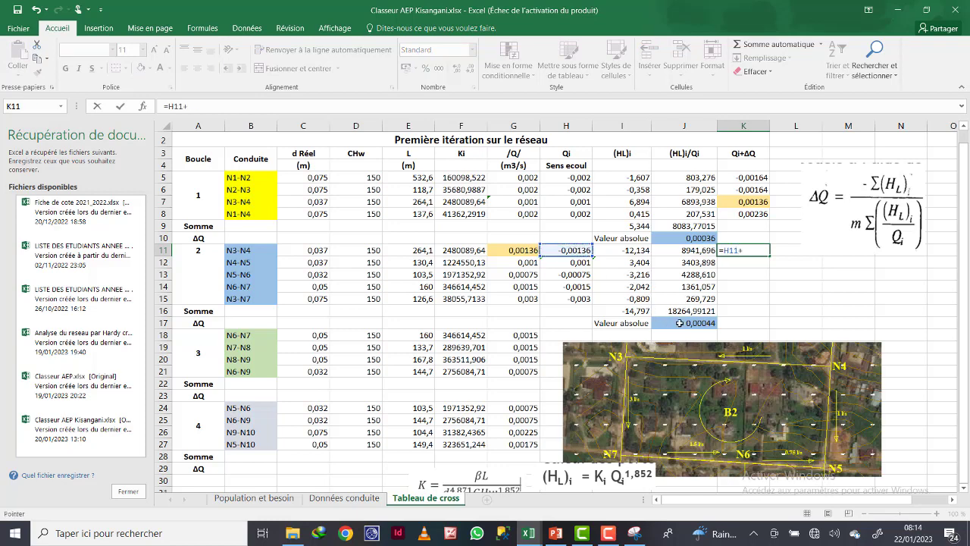
pyautogui.click(680, 323)
pyautogui.press('Return')
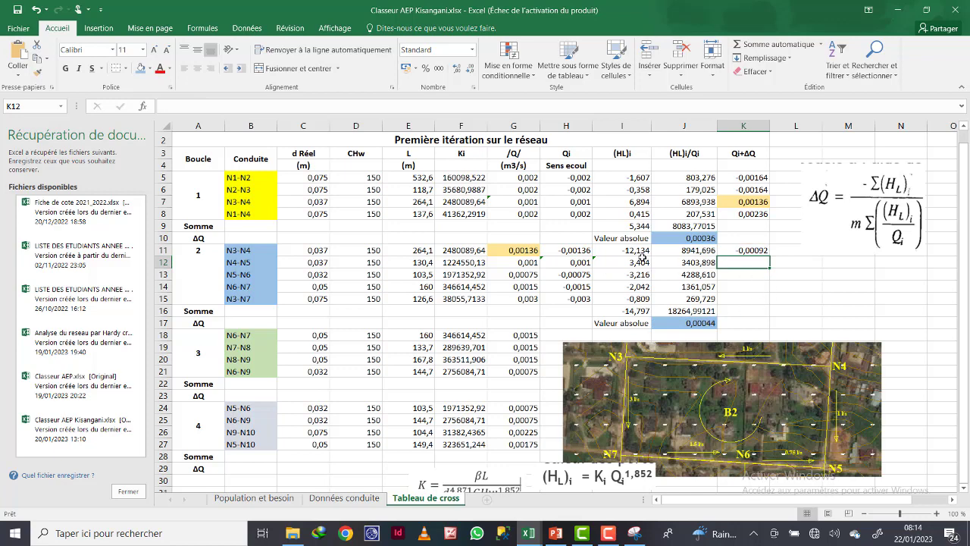
# Enter the Qi+ΔQ formula =H12+J17 for pipe N4-N5 in K12.
pyautogui.write('=')
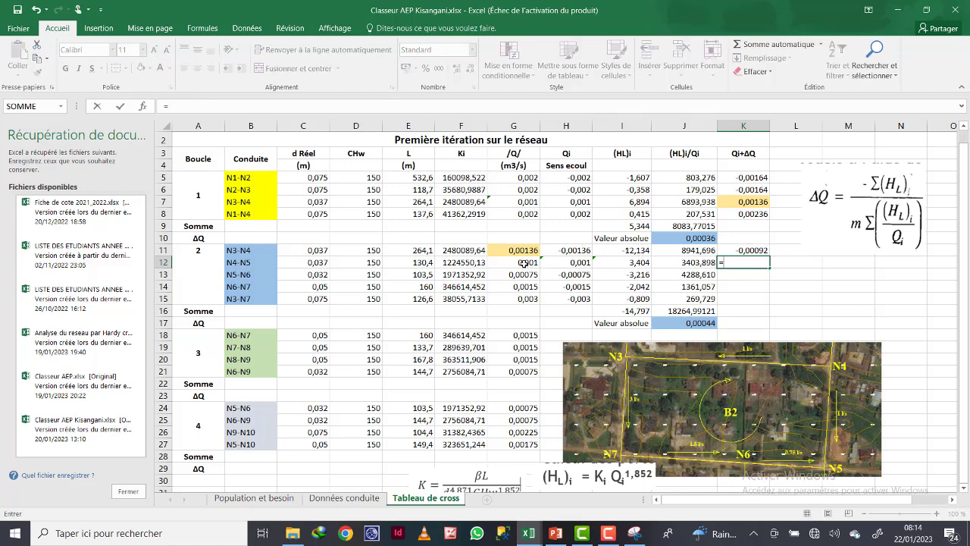
pyautogui.click(576, 263)
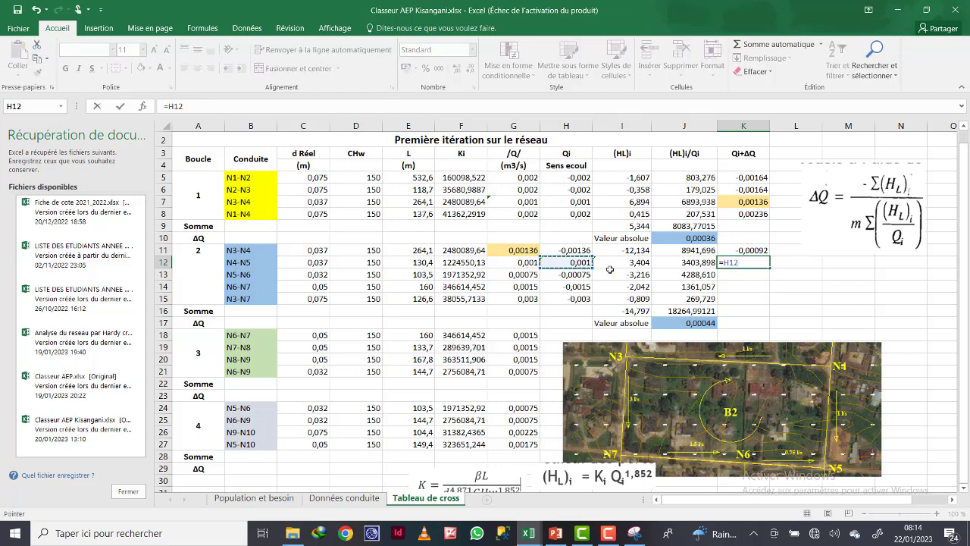
pyautogui.write('+')
pyautogui.click(680, 322)
pyautogui.press('Return')
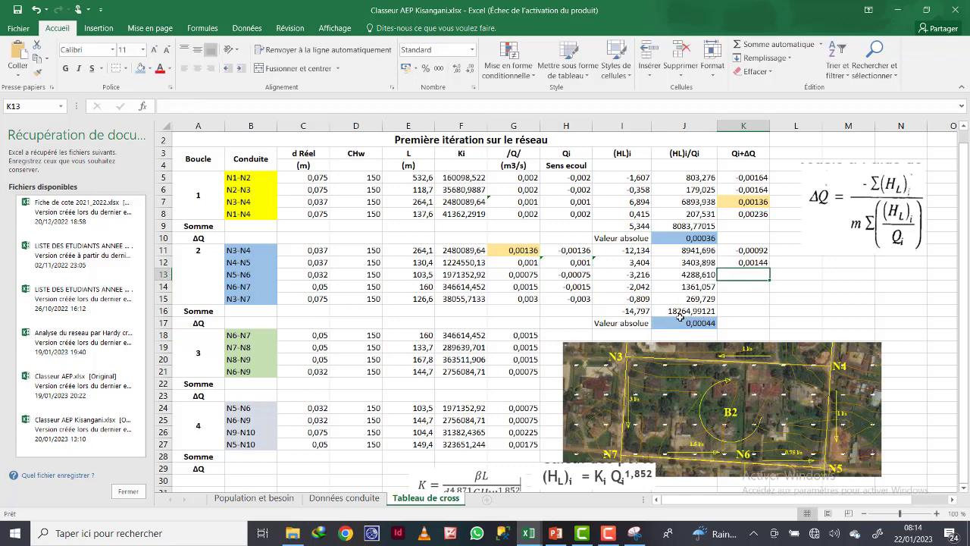
# Enter the formula =I13+J17 for pipe N5-N6 in the Qi+ΔQ cell K13.
pyautogui.write('=')
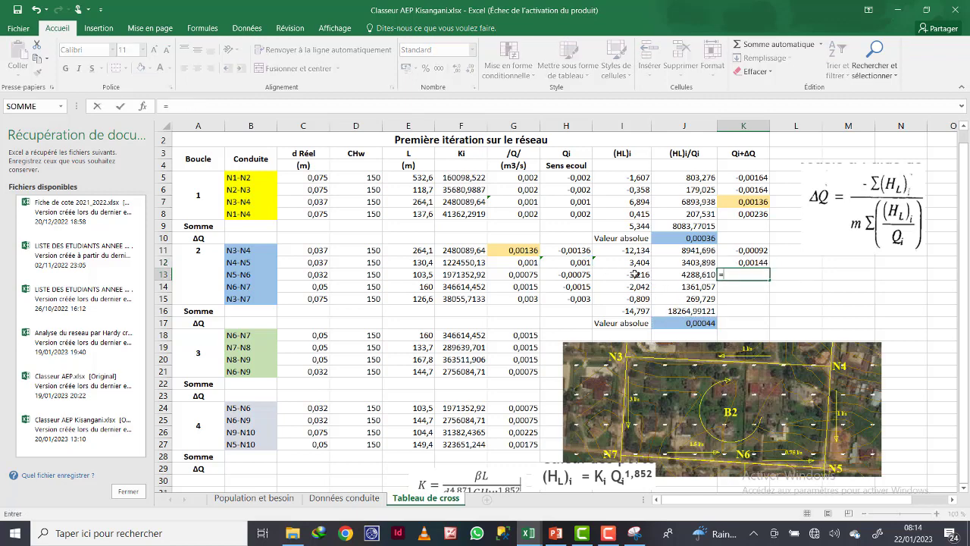
pyautogui.click(634, 274)
pyautogui.write('+')
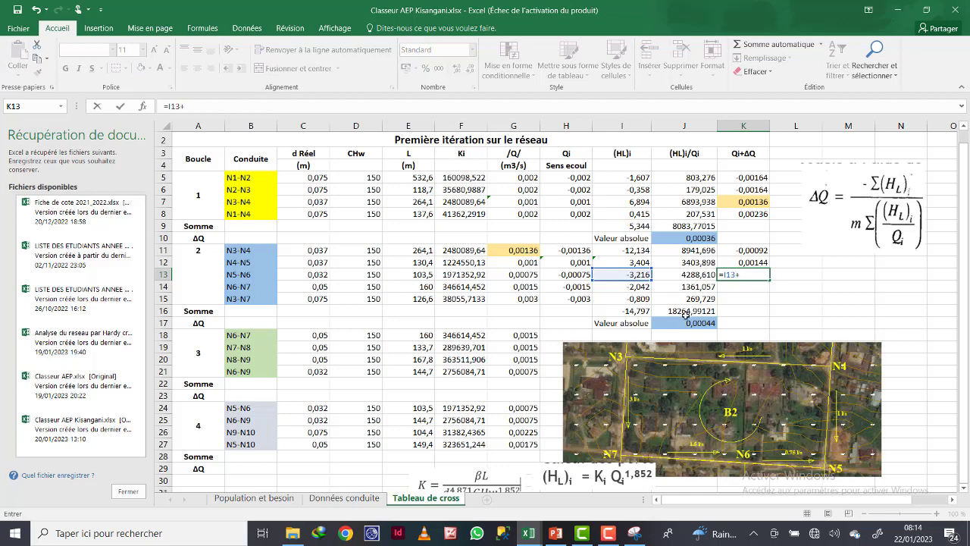
pyautogui.click(686, 323)
pyautogui.press('Return')
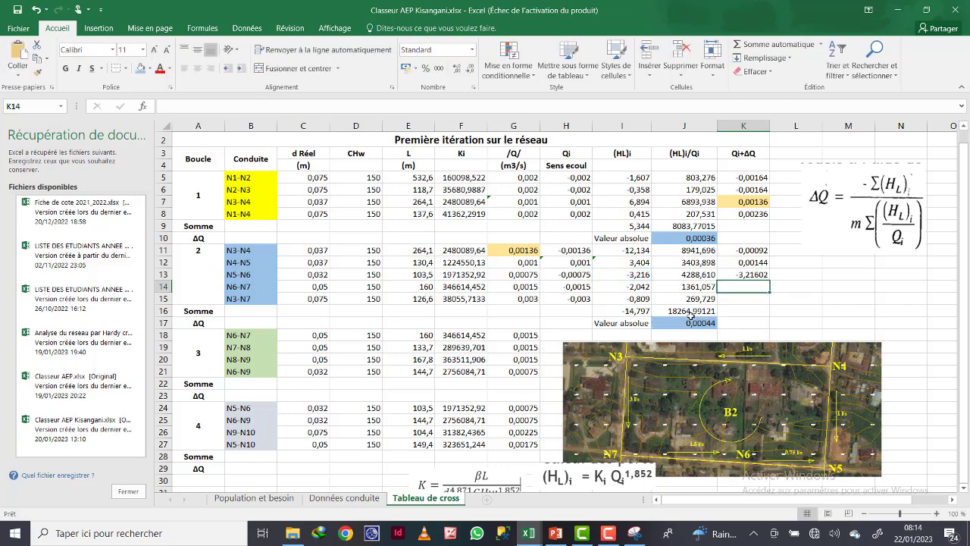
# Enter the formula =I14+J17 for pipe N6-N7 in the Qi+ΔQ cell K14.
pyautogui.write('=')
pyautogui.click(635, 287)
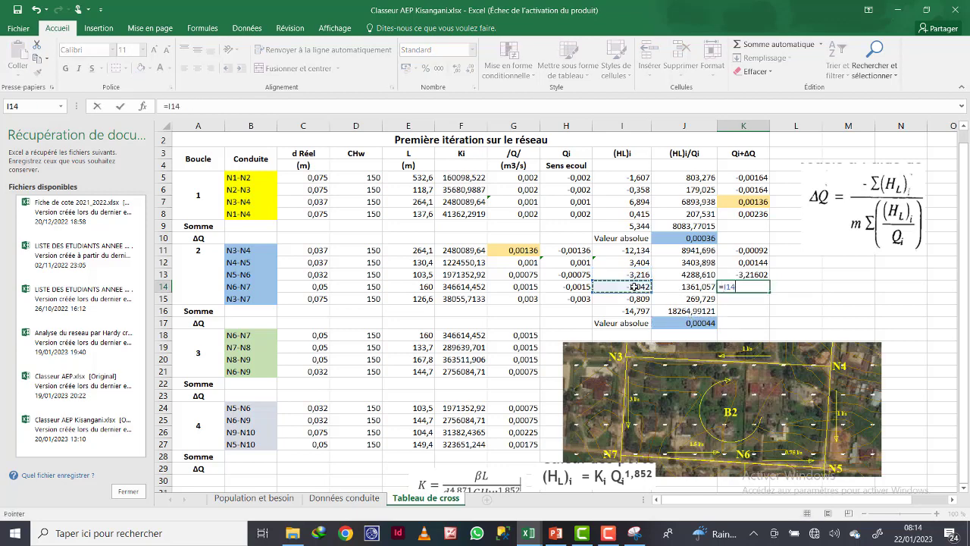
pyautogui.write('+')
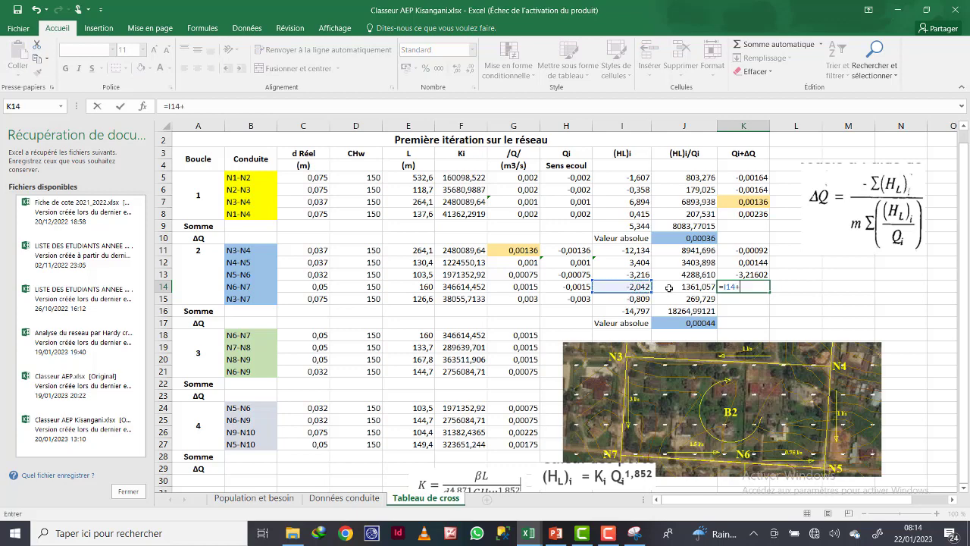
pyautogui.click(703, 324)
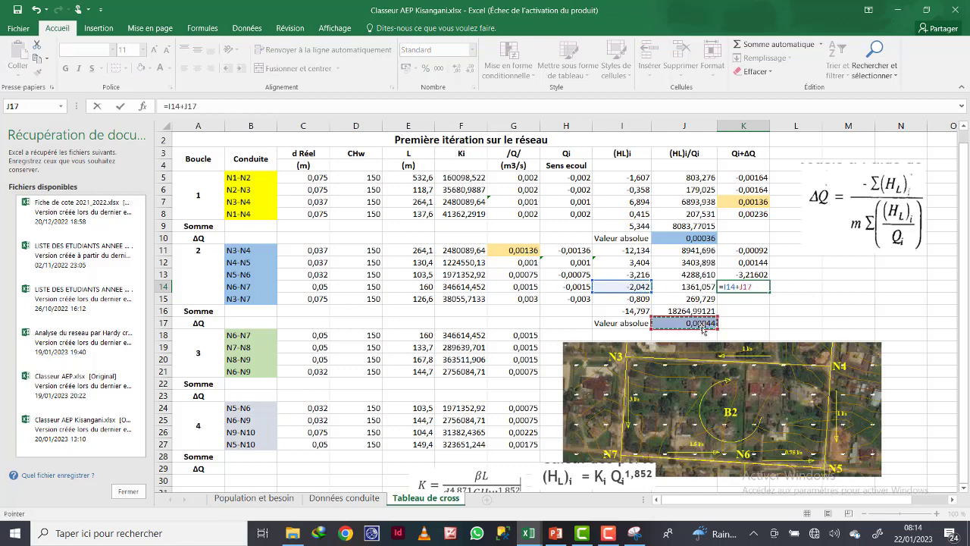
pyautogui.press('Return')
# Enter the formula =I15+J17 for pipe N3-N7 in the Qi+ΔQ cell K15.
pyautogui.write('=')
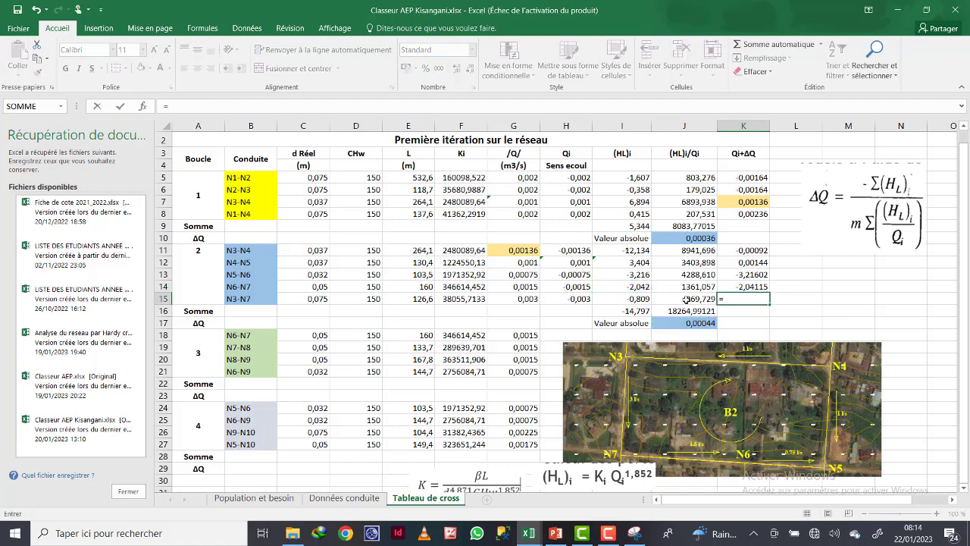
pyautogui.click(633, 299)
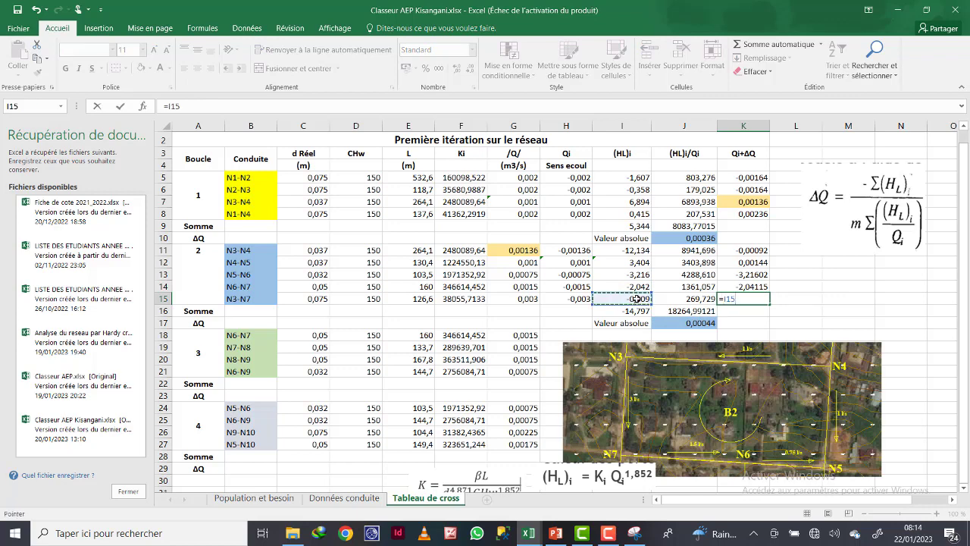
pyautogui.write('+')
pyautogui.click(691, 323)
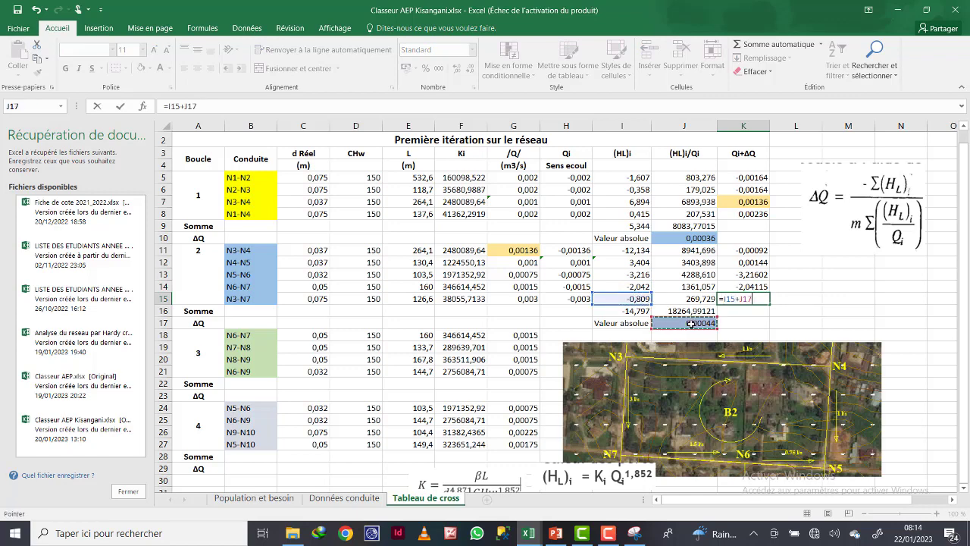
pyautogui.press('Return')
pyautogui.write('=')
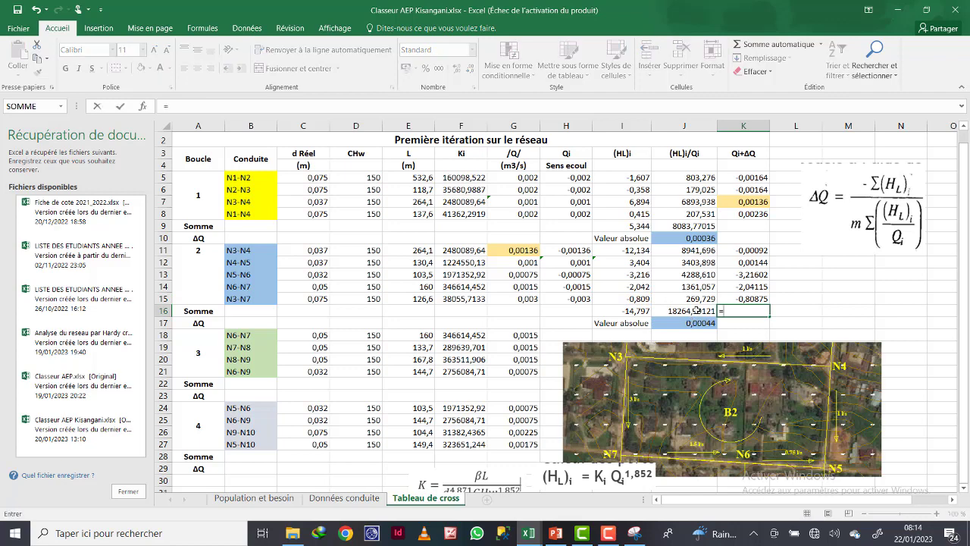
pyautogui.click(629, 310)
pyautogui.write('+')
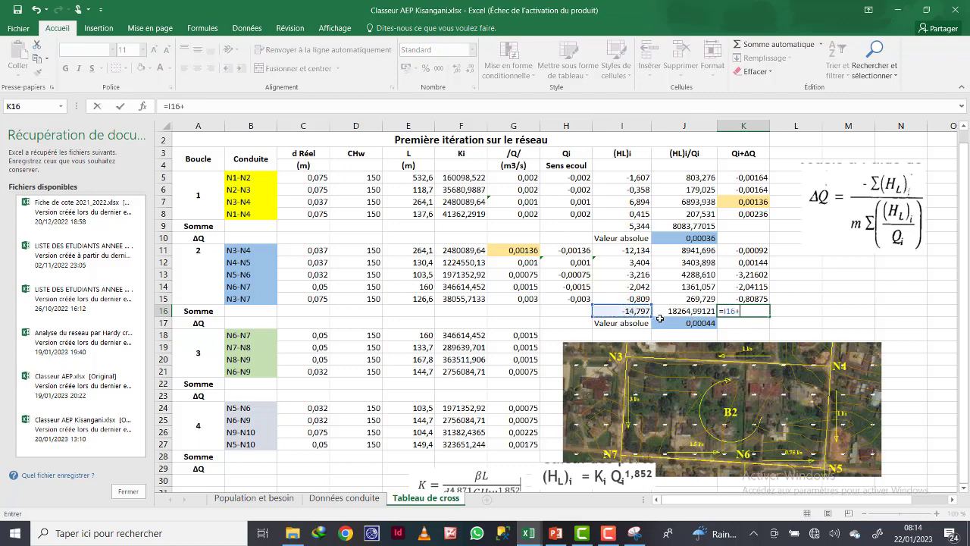
pyautogui.click(692, 323)
pyautogui.press('Return')
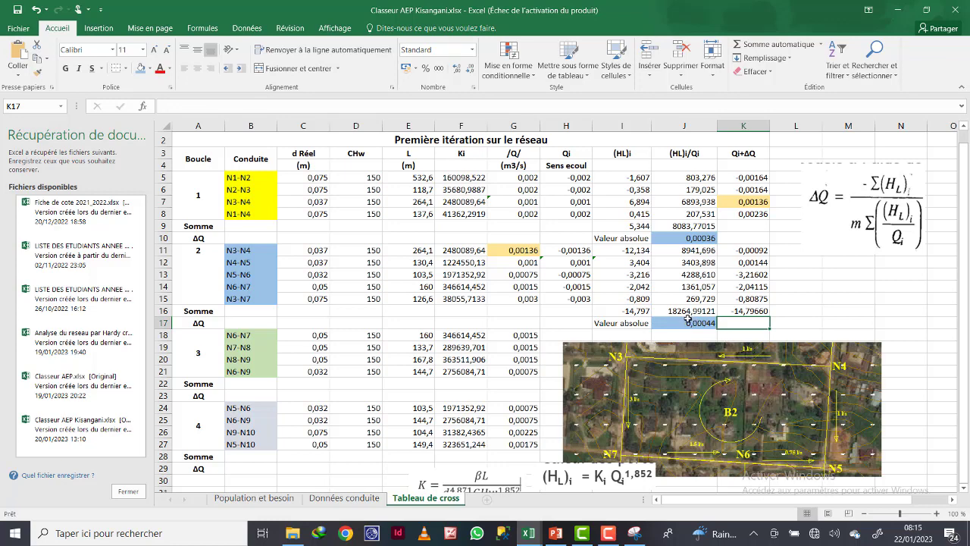
pyautogui.click(750, 311)
pyautogui.press('Delete')
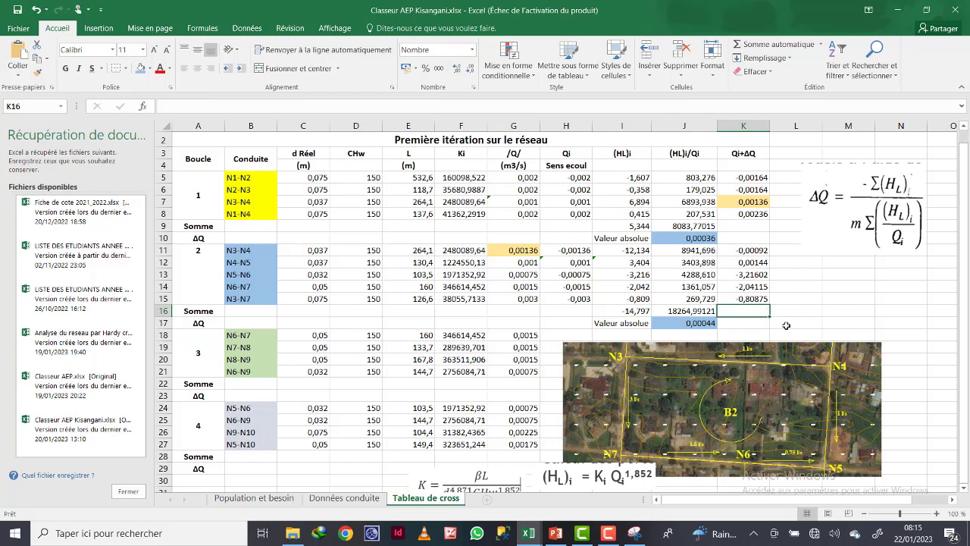
pyautogui.click(820, 301)
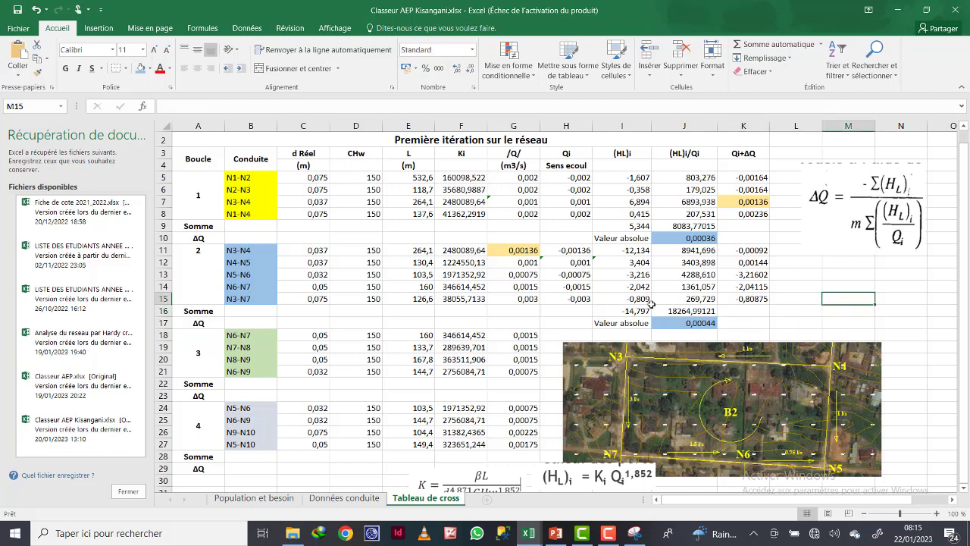
# Check which cells the Qi+ΔQ formulas in K15, K14 and K13 refer to.
pyautogui.doubleClick(743, 299)
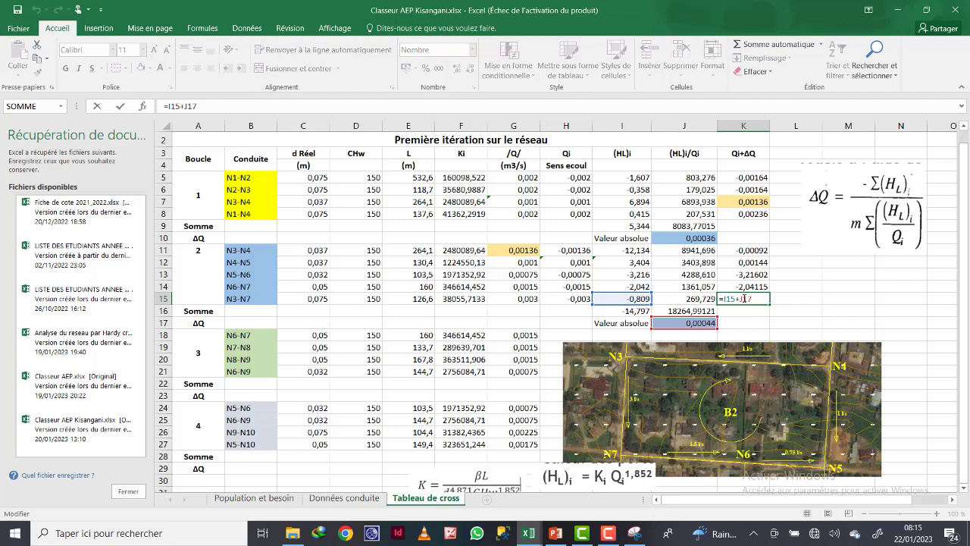
pyautogui.press('Return')
pyautogui.click(746, 285)
pyautogui.doubleClick(747, 285)
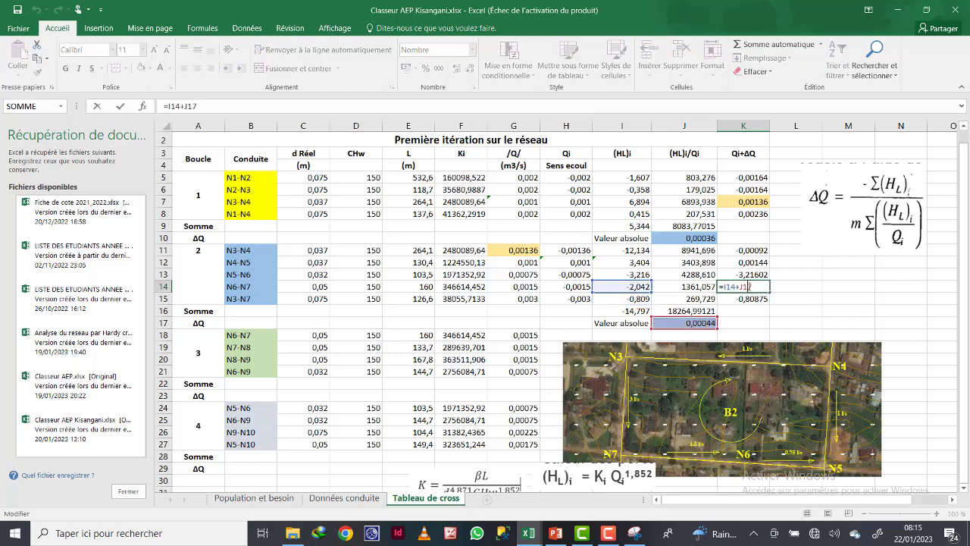
pyautogui.press('Return')
pyautogui.click(748, 275)
pyautogui.doubleClick(747, 275)
pyautogui.press('Return')
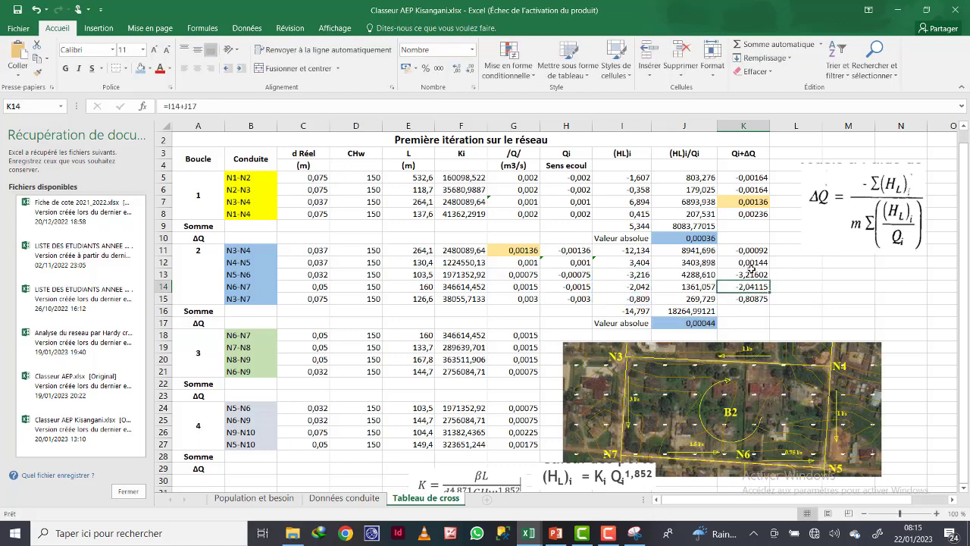
# Check the Qi+ΔQ formula in K12 and correct the one for pipe N5-N6 in K13 to =H13+J17.
pyautogui.click(752, 261)
pyautogui.doubleClick(752, 261)
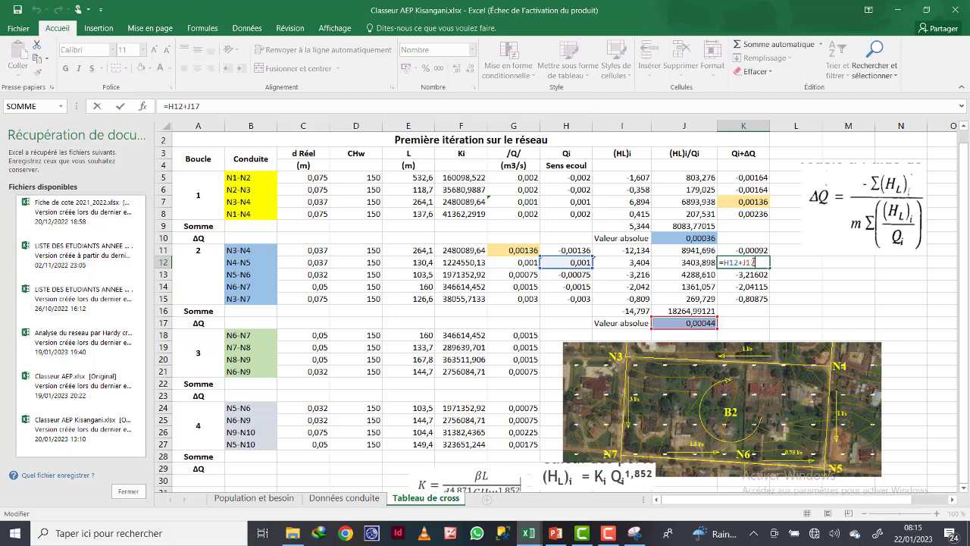
pyautogui.click(750, 274)
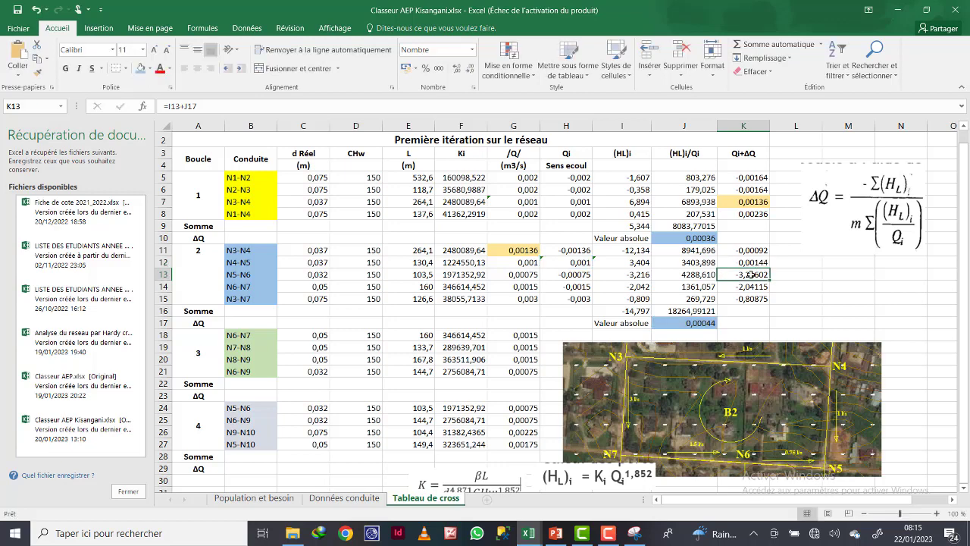
pyautogui.doubleClick(748, 277)
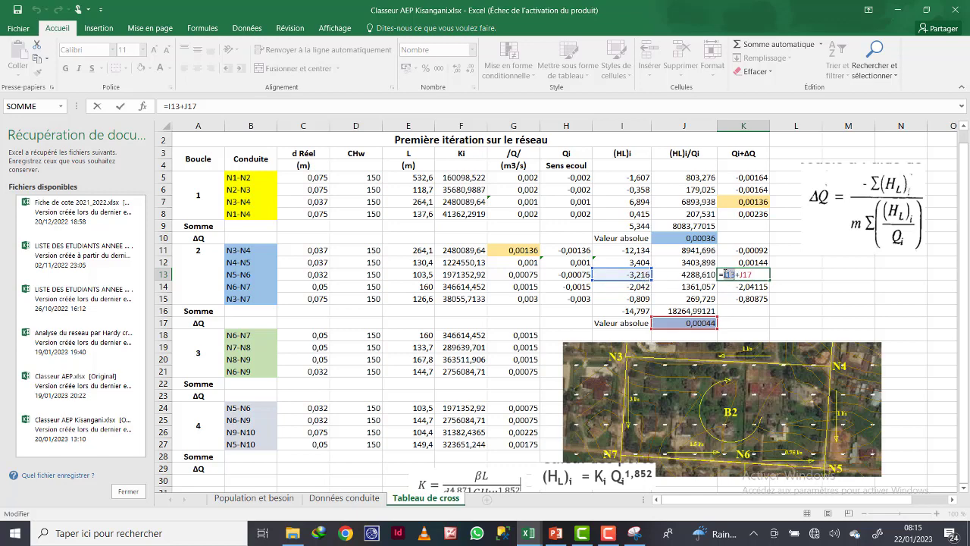
pyautogui.click(577, 276)
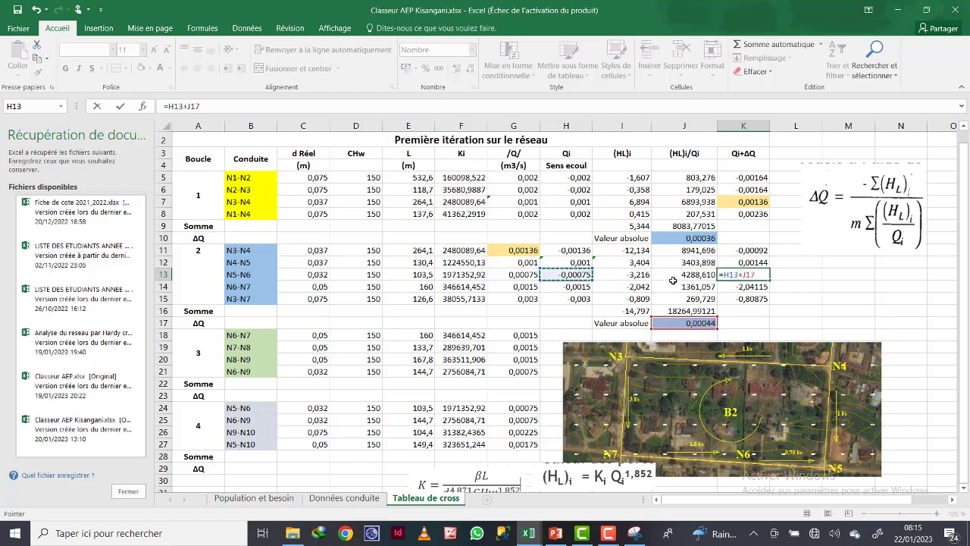
pyautogui.press('Return')
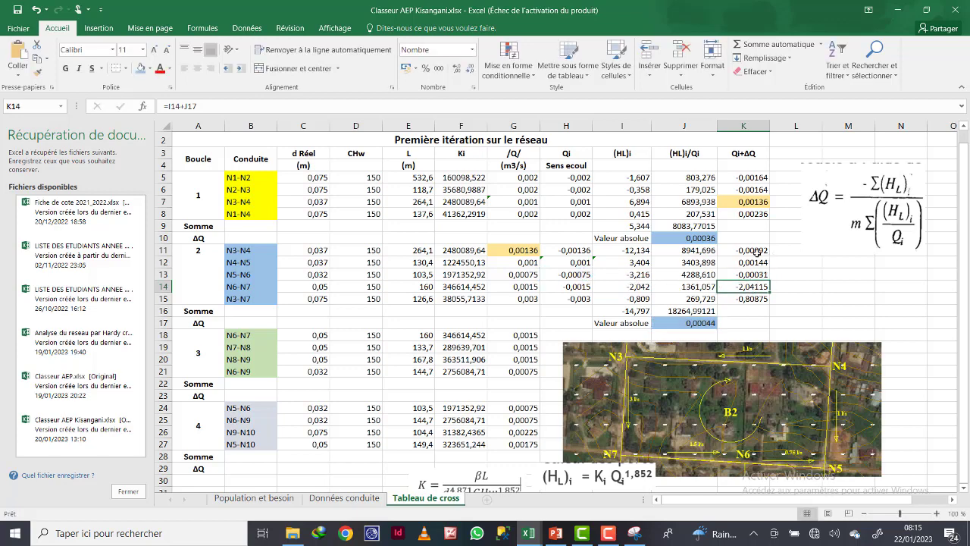
# Check which cells the Qi+ΔQ formulas in K11, K12 and K13 refer to.
pyautogui.doubleClick(749, 250)
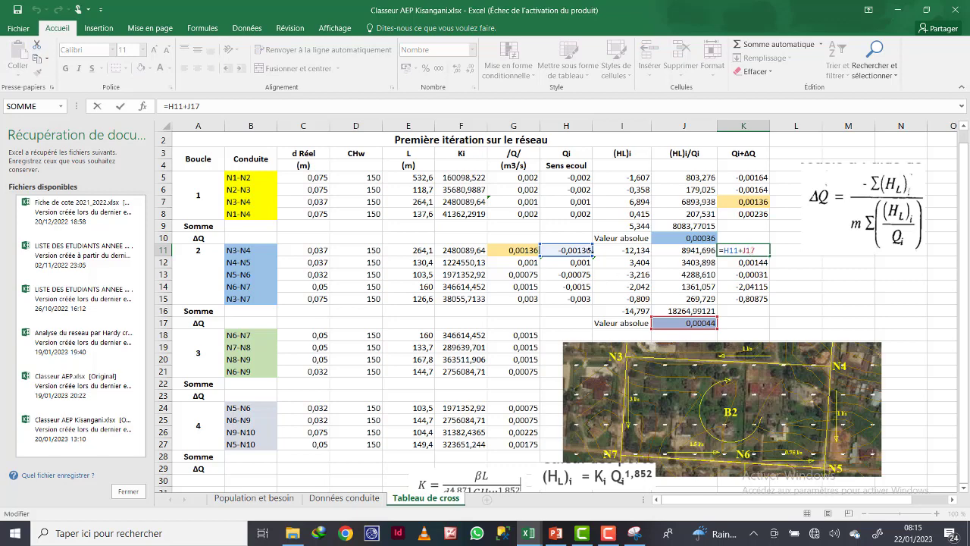
pyautogui.press('Return')
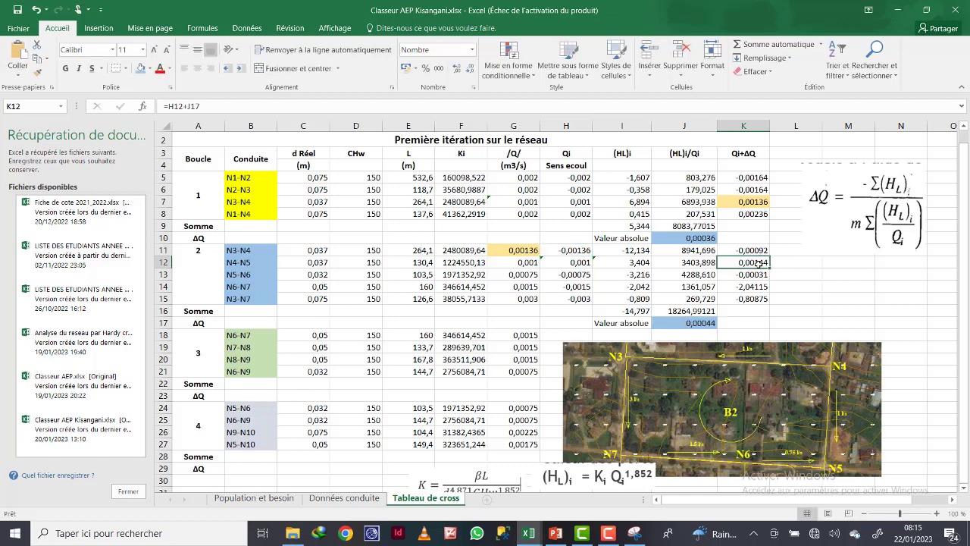
pyautogui.doubleClick(762, 263)
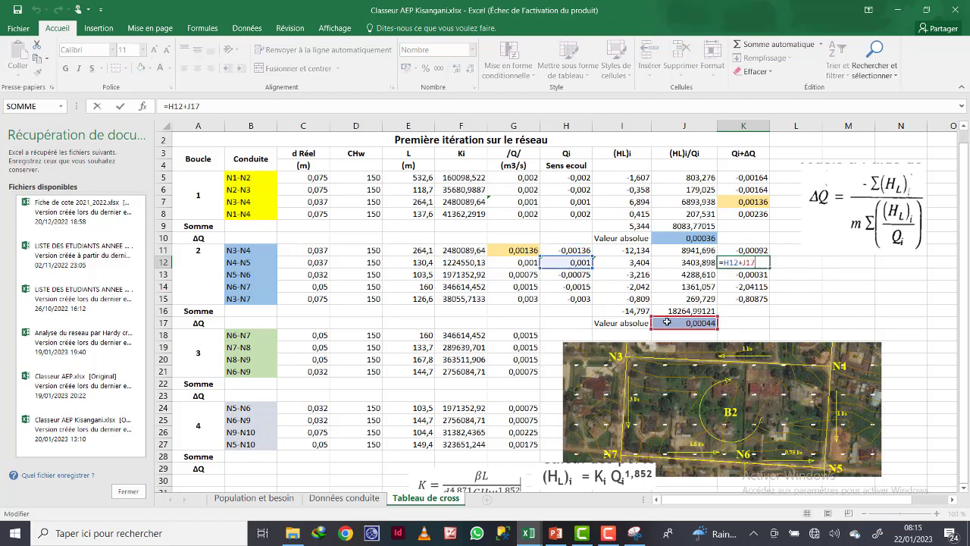
pyautogui.press('Return')
pyautogui.doubleClick(750, 276)
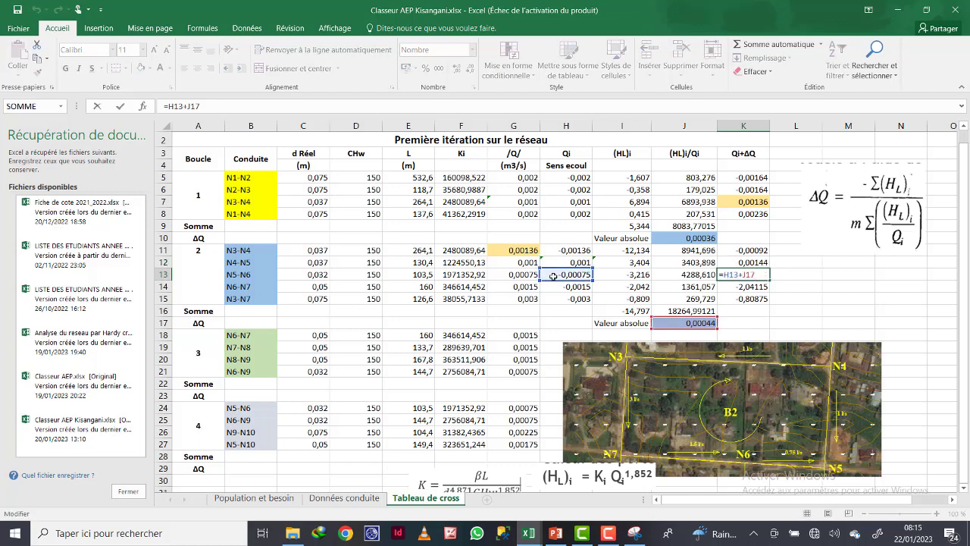
pyautogui.press('Return')
# Correct the Qi+ΔQ formulas for pipes N6-N7 and N3-N7 to =H14+J17 in K14 and =H15+J17 in K15.
pyautogui.doubleClick(755, 287)
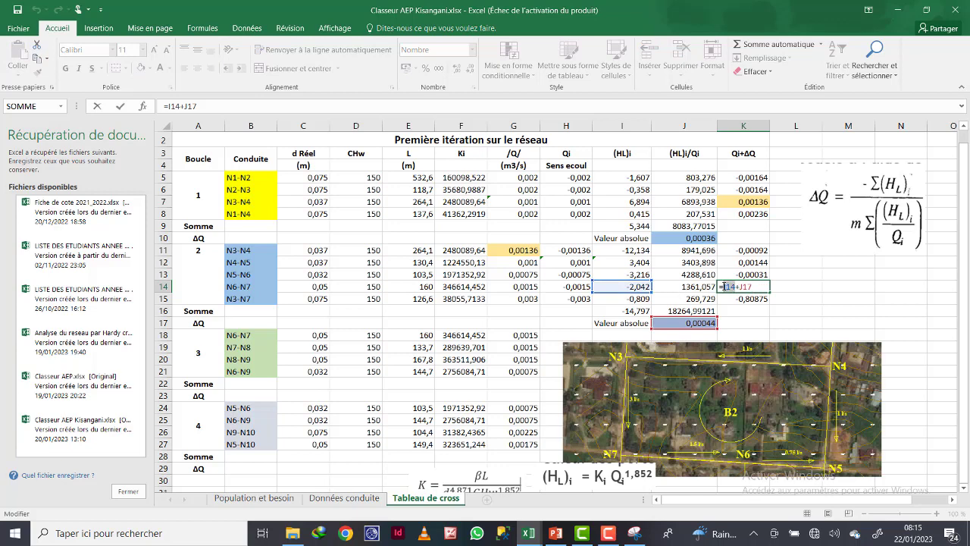
pyautogui.click(577, 287)
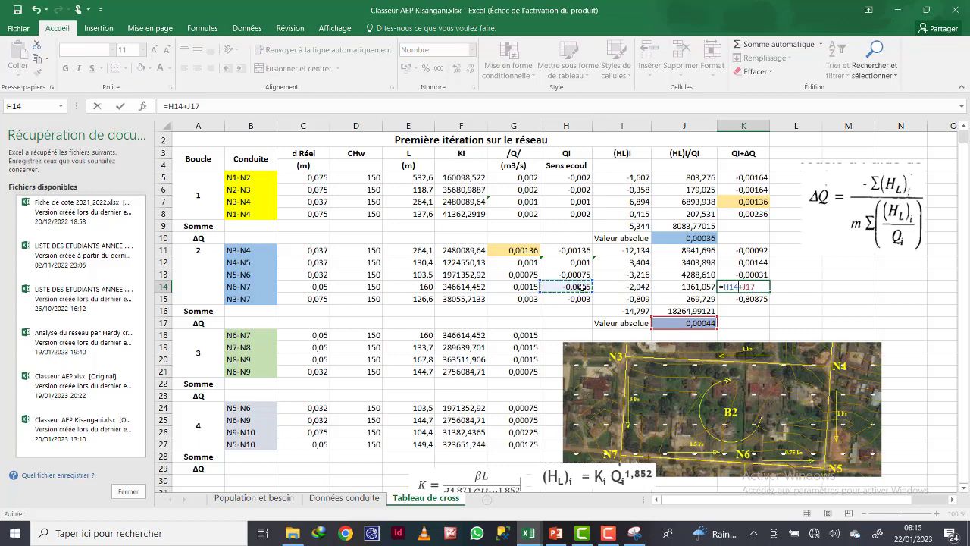
pyautogui.press('Return')
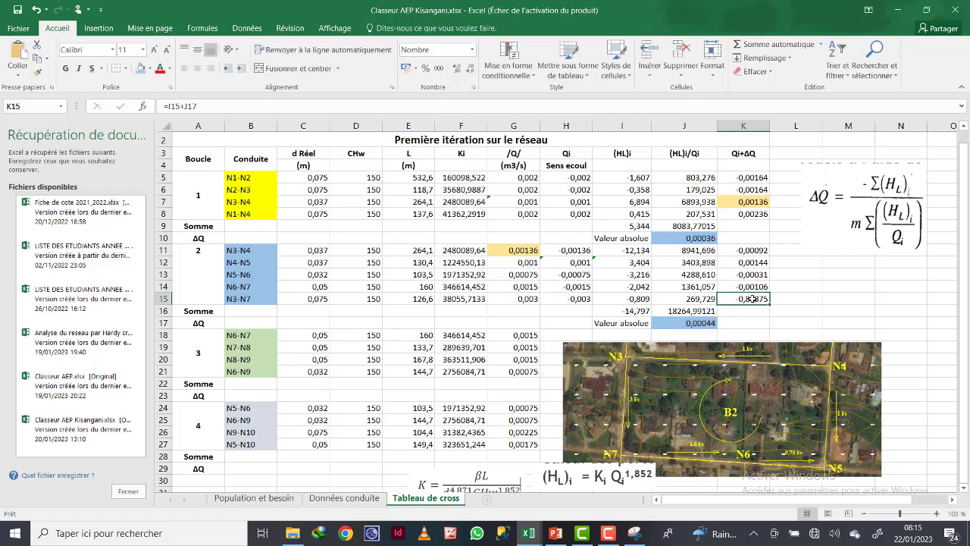
pyautogui.doubleClick(751, 299)
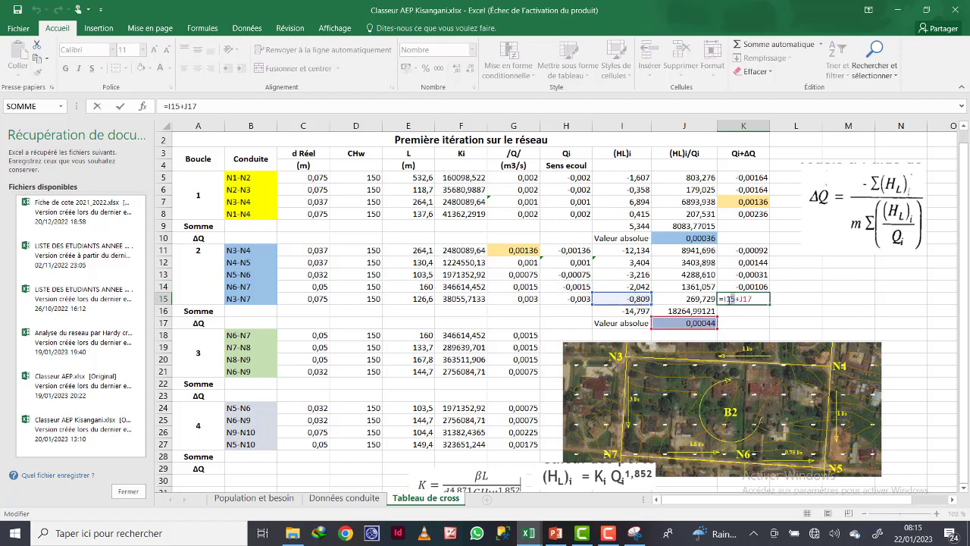
pyautogui.click(579, 299)
pyautogui.press('Return')
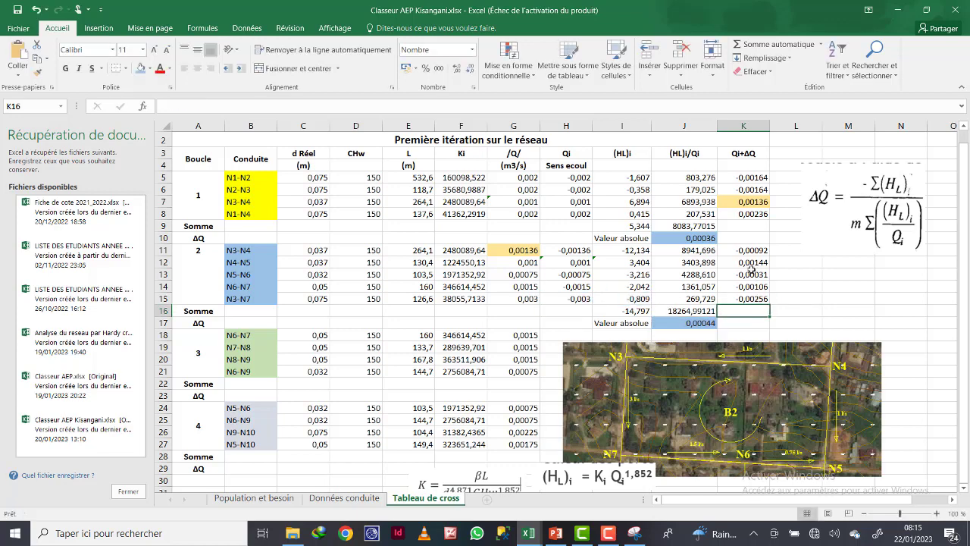
# Review the cell references of all loop 2 Qi+ΔQ formulas, from K11 through K15.
pyautogui.doubleClick(754, 251)
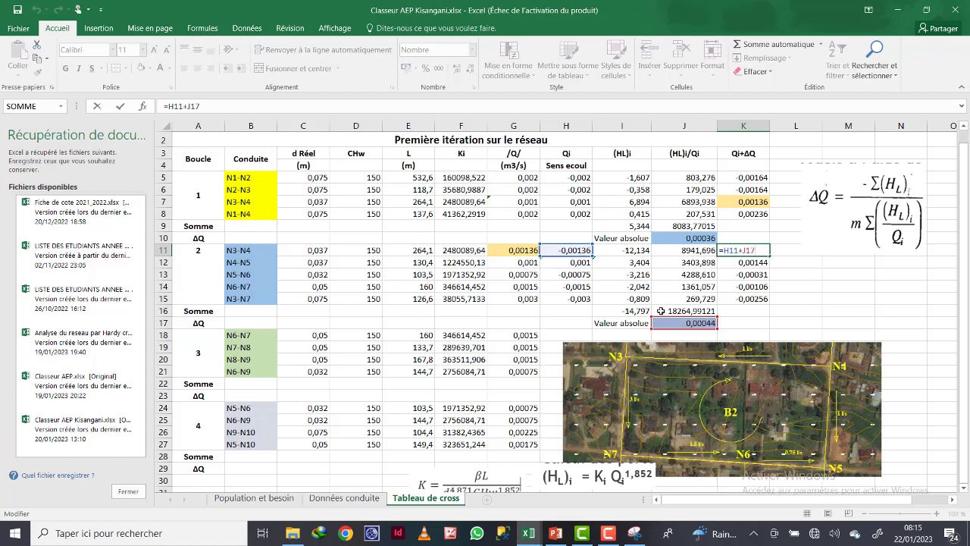
pyautogui.press('Return')
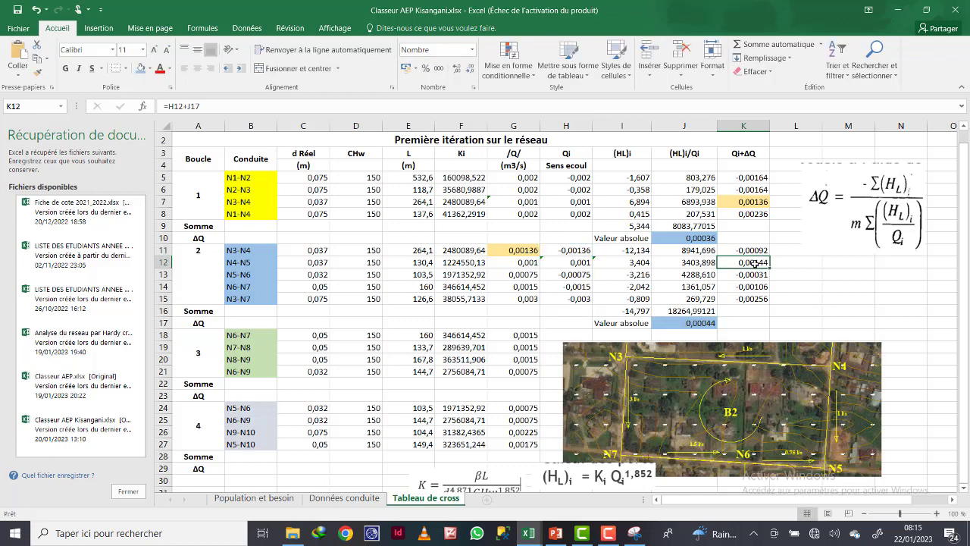
pyautogui.doubleClick(754, 262)
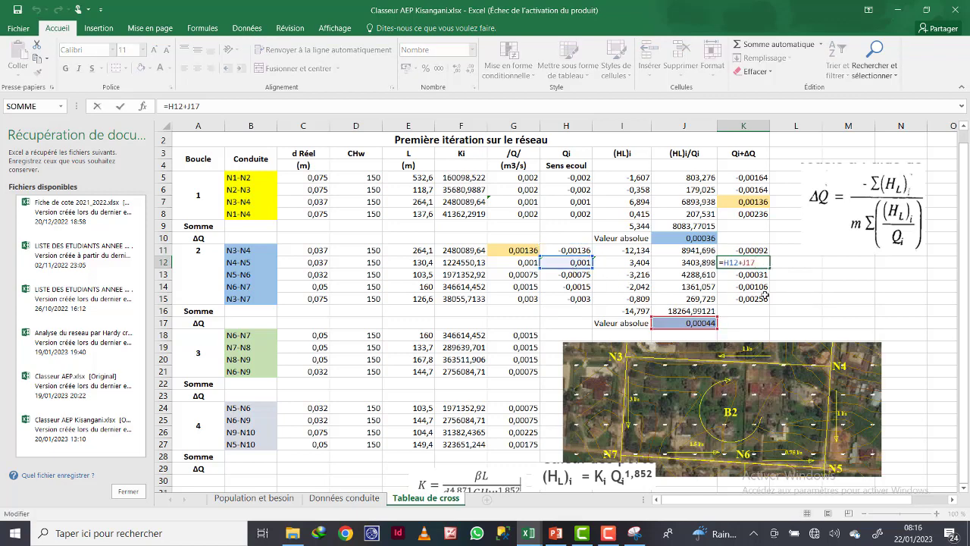
pyautogui.press('Return')
pyautogui.doubleClick(749, 274)
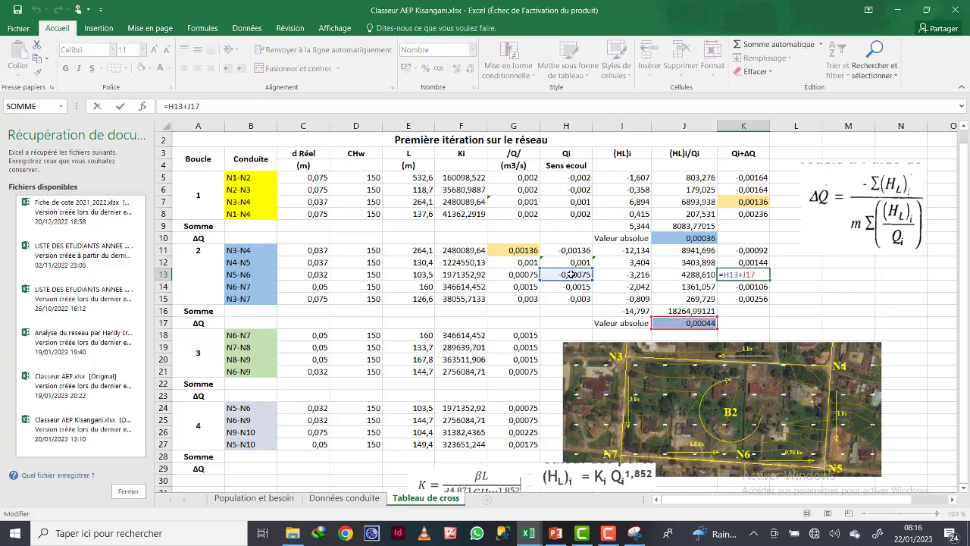
pyautogui.press('Return')
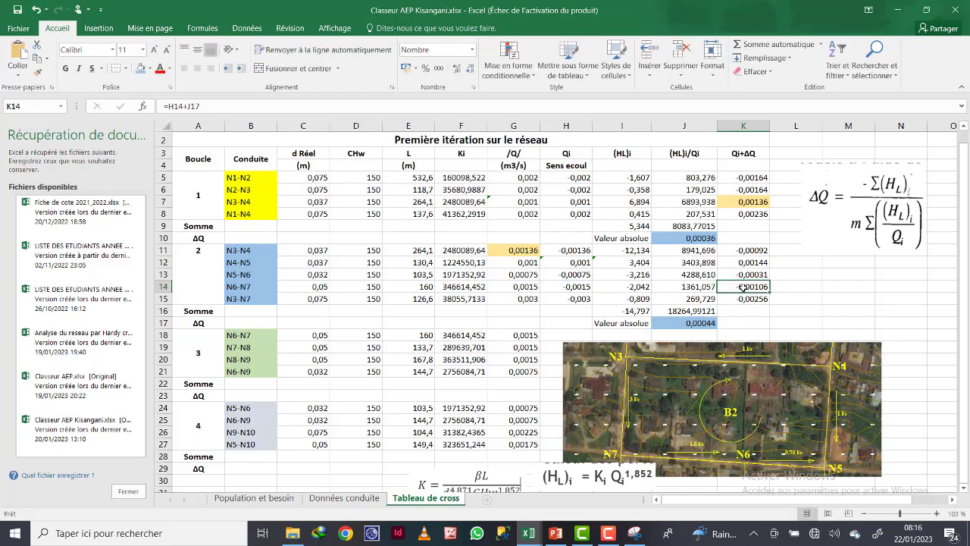
pyautogui.doubleClick(743, 287)
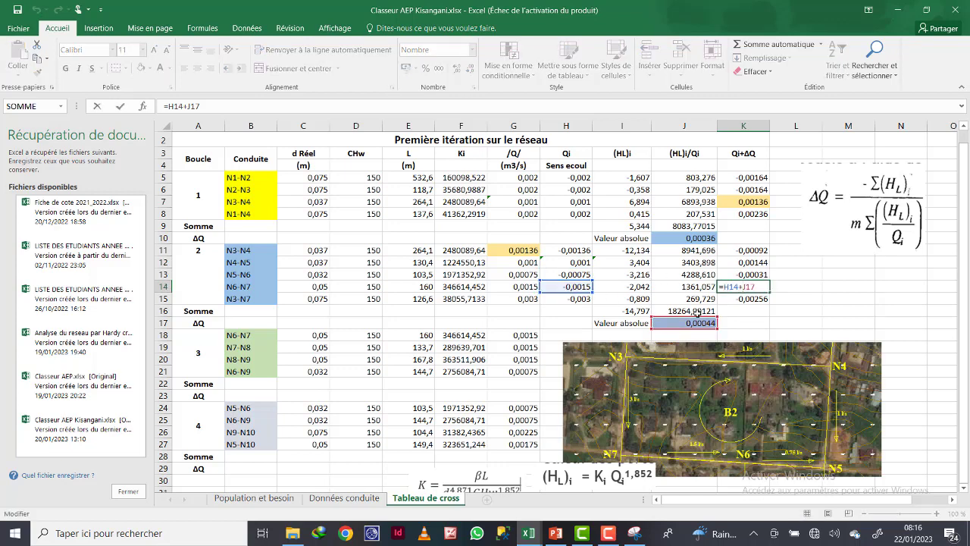
pyautogui.press('Return')
pyautogui.press('F2')
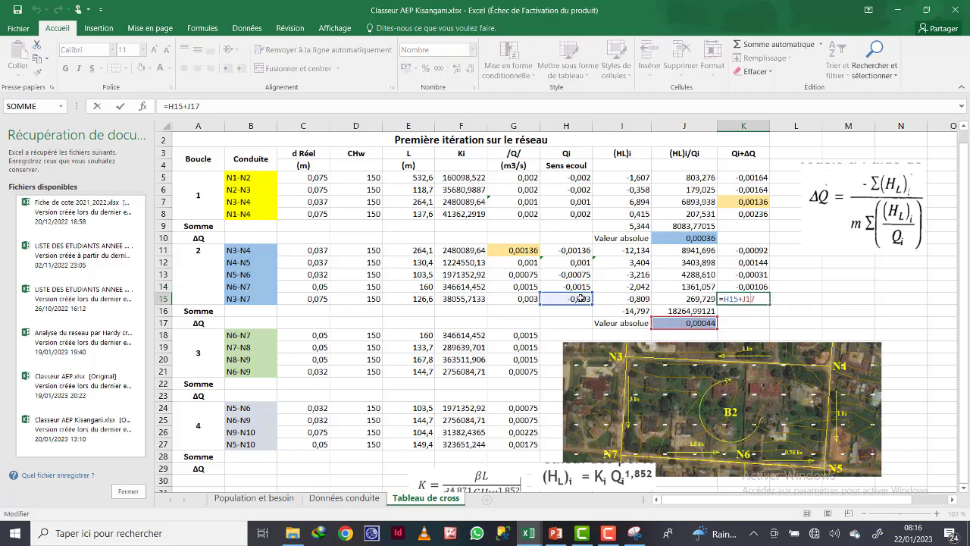
pyautogui.press('Return')
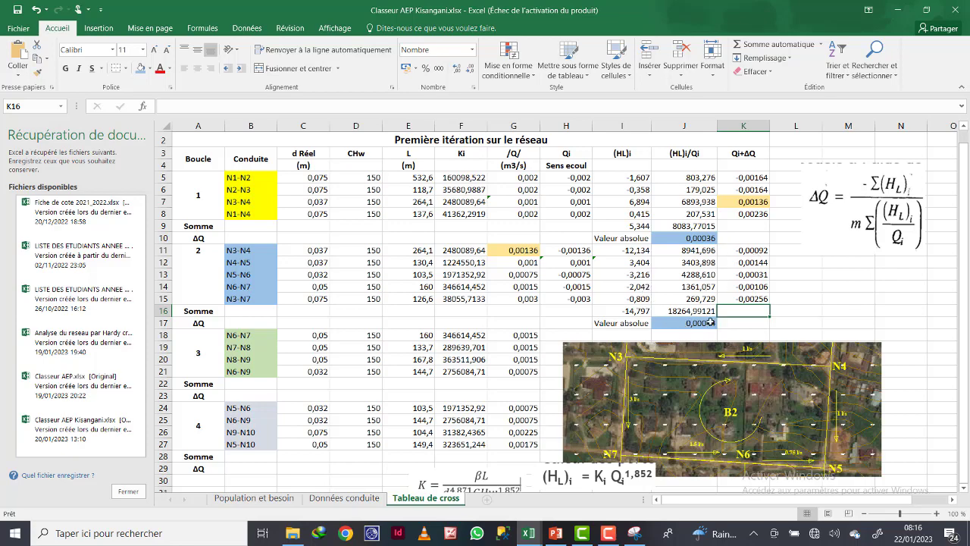
# Move the network map picture up so that it starts beside the lower rows of loop 2.
pyautogui.scroll(-2, 671, 270)
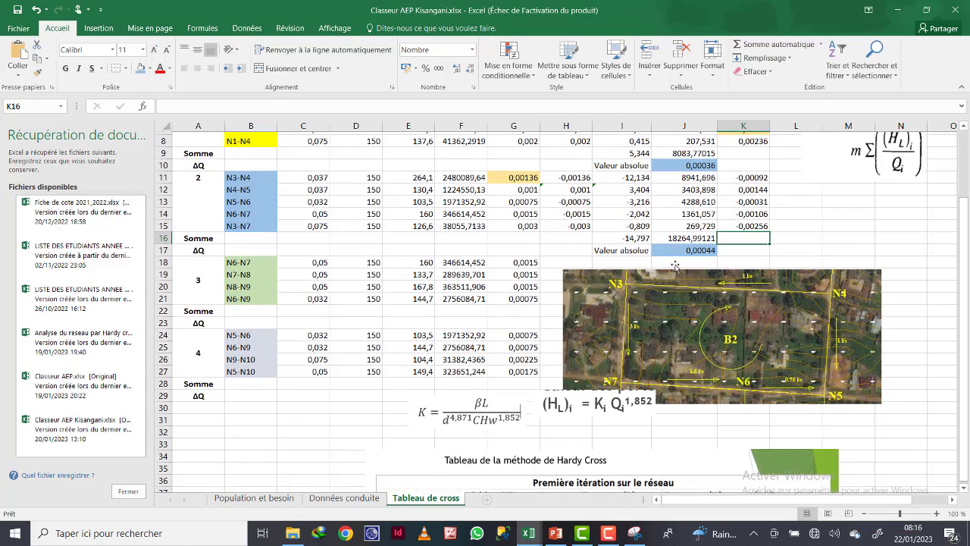
pyautogui.moveTo(698, 306); pyautogui.dragTo(704, 330)
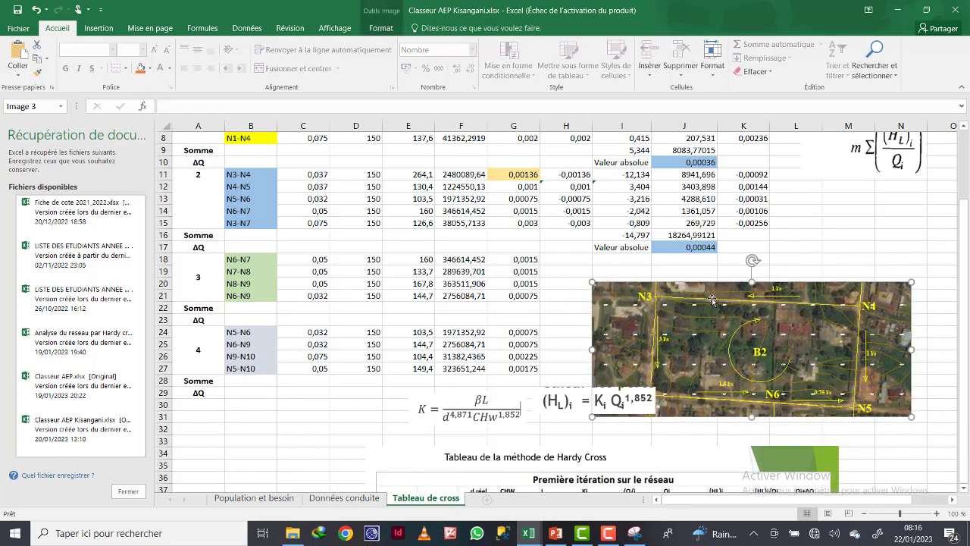
pyautogui.moveTo(768, 341); pyautogui.dragTo(725, 265)
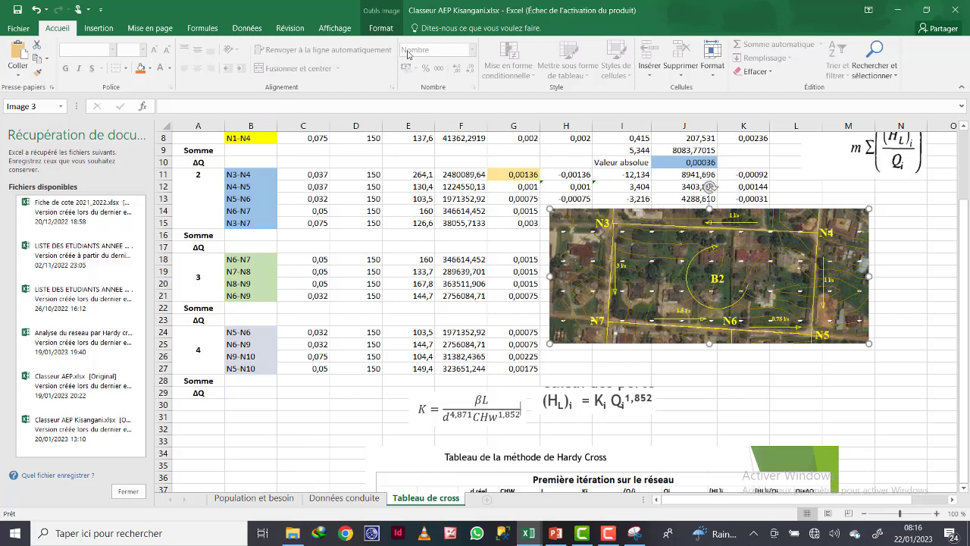
# Recrop the network map picture to show only loop B3 with nodes N6, N7, N8 and N9, about 6.24 by 7.56 cm.
pyautogui.click(381, 28)
pyautogui.click(819, 55)
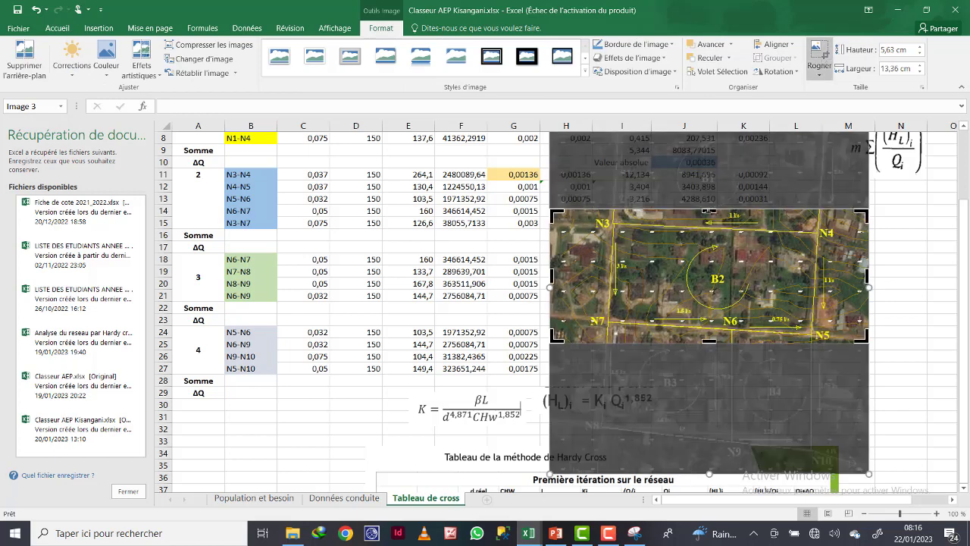
pyautogui.moveTo(709, 341); pyautogui.dragTo(731, 453)
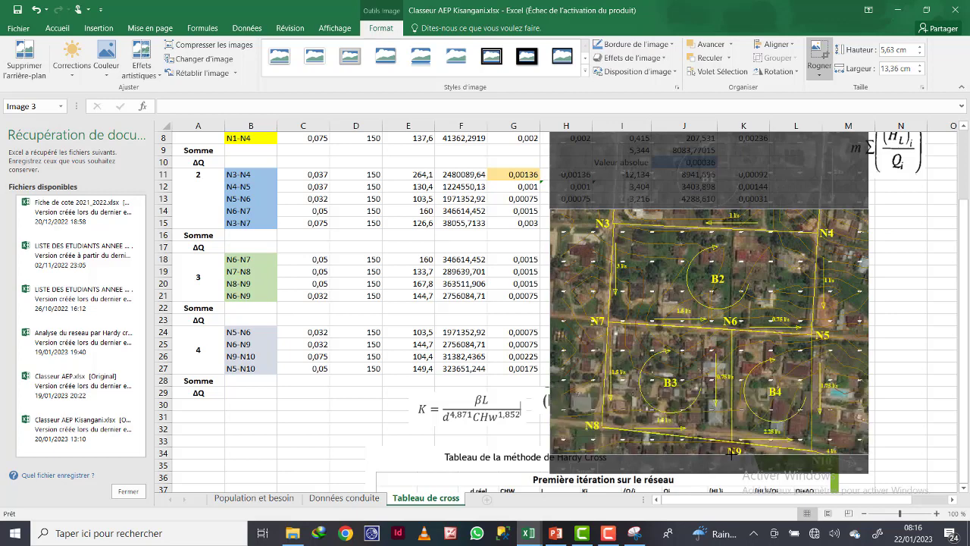
pyautogui.moveTo(712, 210); pyautogui.dragTo(727, 310)
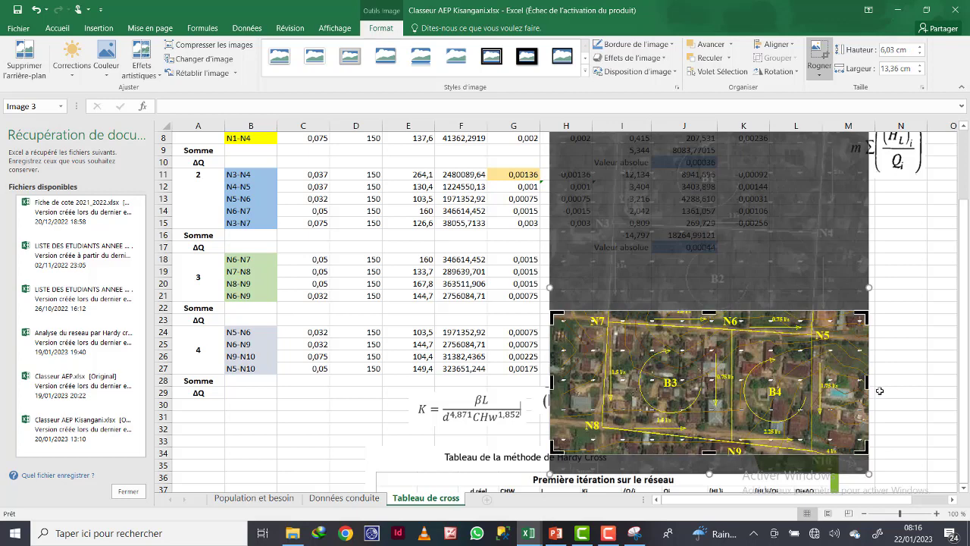
pyautogui.moveTo(866, 381); pyautogui.dragTo(742, 373)
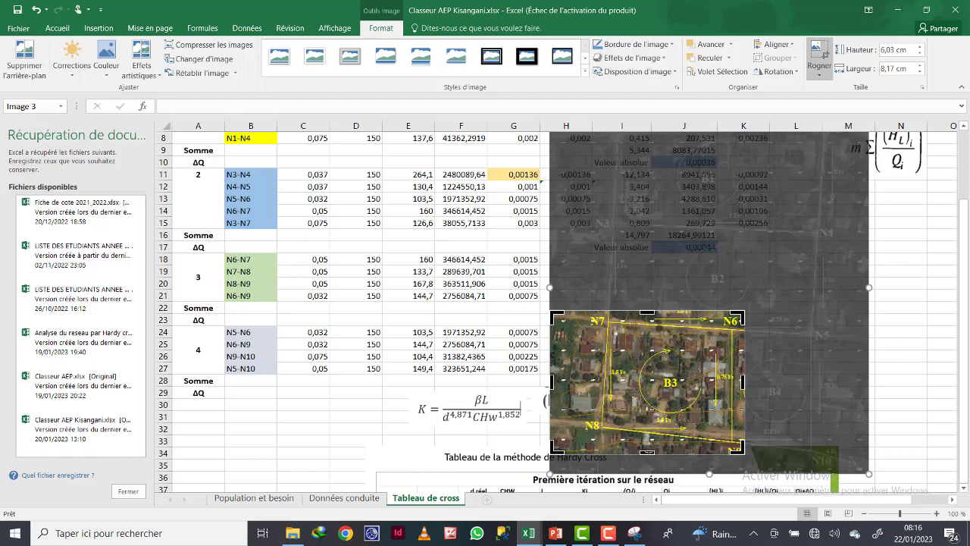
pyautogui.moveTo(649, 452); pyautogui.dragTo(648, 458)
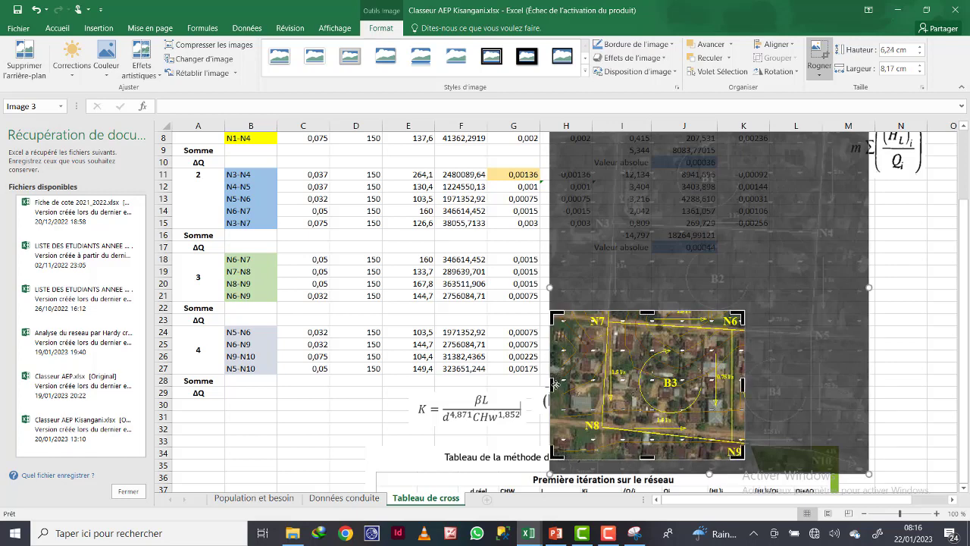
pyautogui.moveTo(554, 384); pyautogui.dragTo(565, 384)
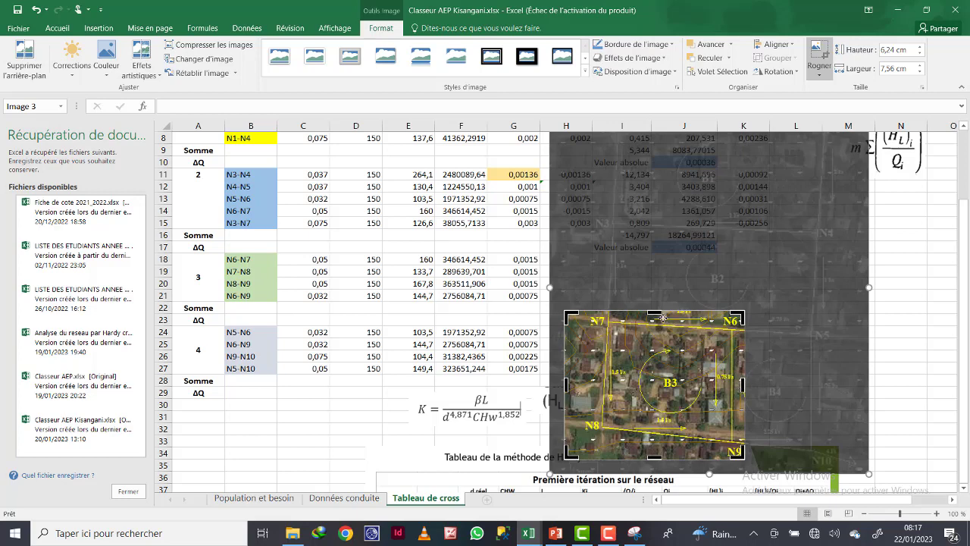
pyautogui.click(892, 325)
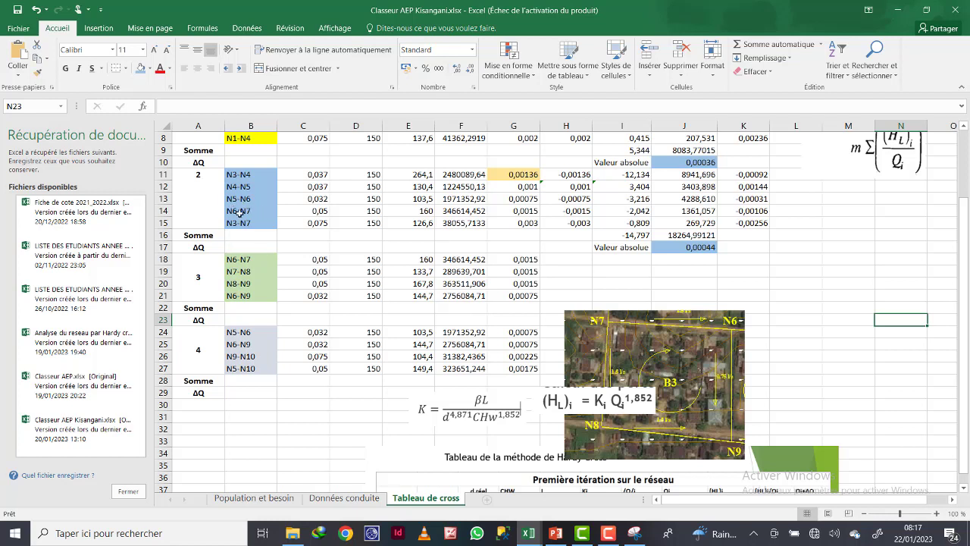
# Compare the entries of the shared pipe N6-N7 in loop 2 and loop 3.
pyautogui.click(262, 211)
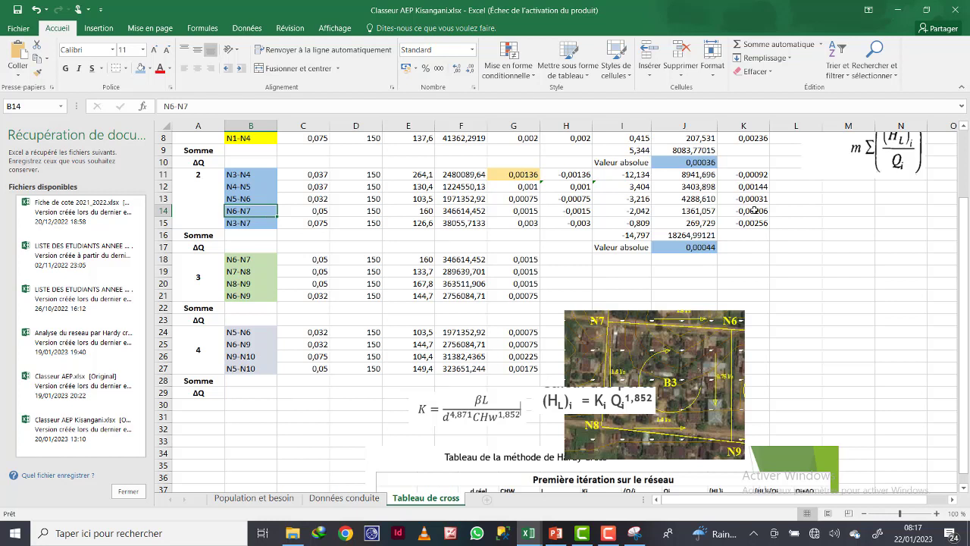
pyautogui.click(242, 260)
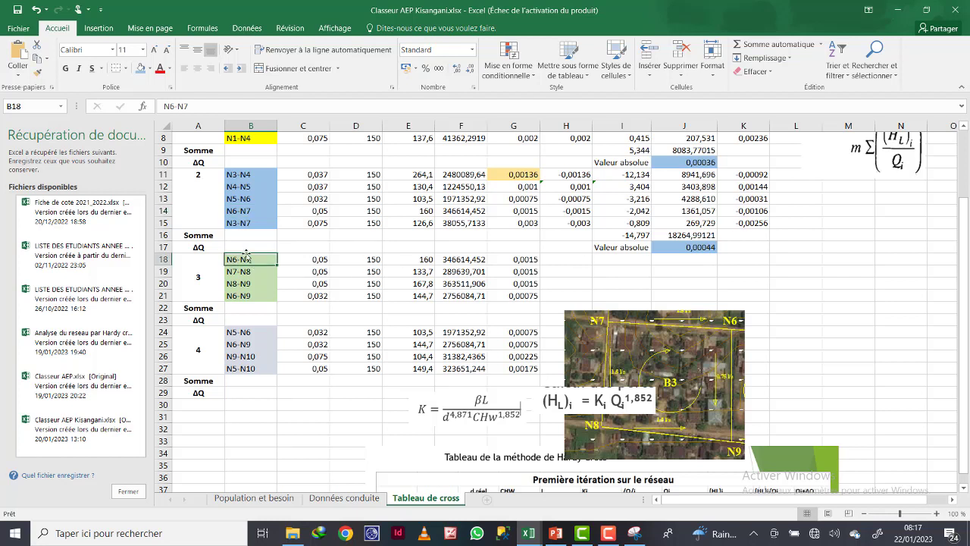
pyautogui.click(247, 211)
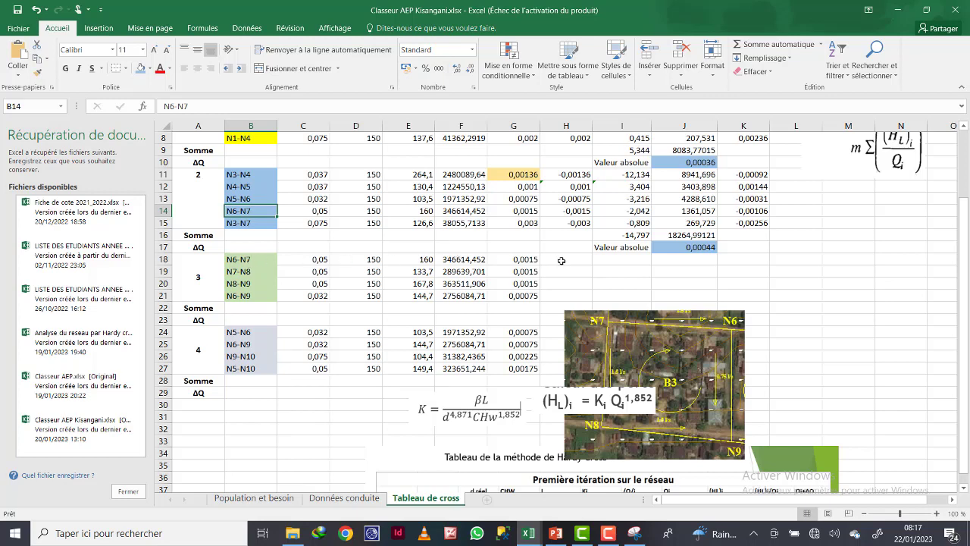
# Set the /Q/ flow of loop 3's pipe N6-N7 in G18 to the negated loop 2 corrected flow, =-K14.
pyautogui.scroll(2, 561, 260)
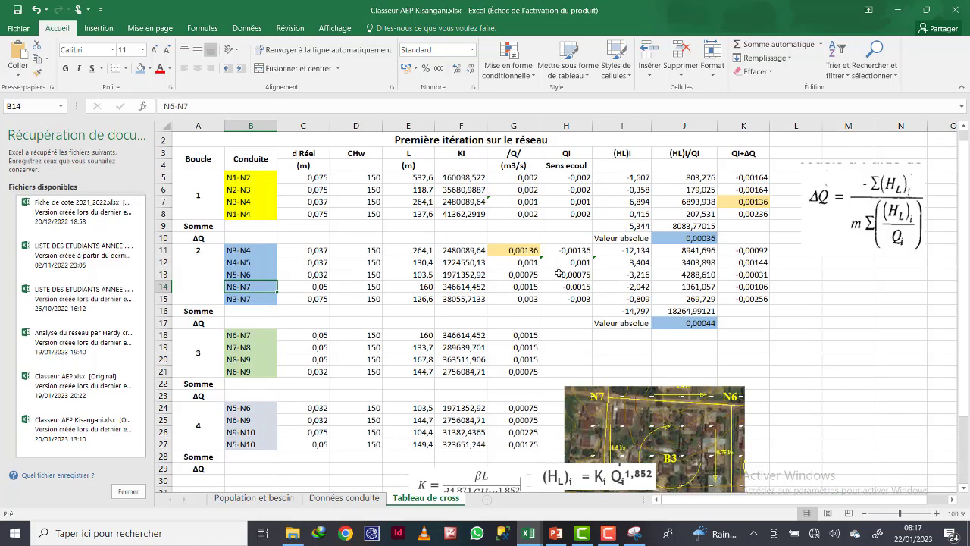
pyautogui.click(243, 335)
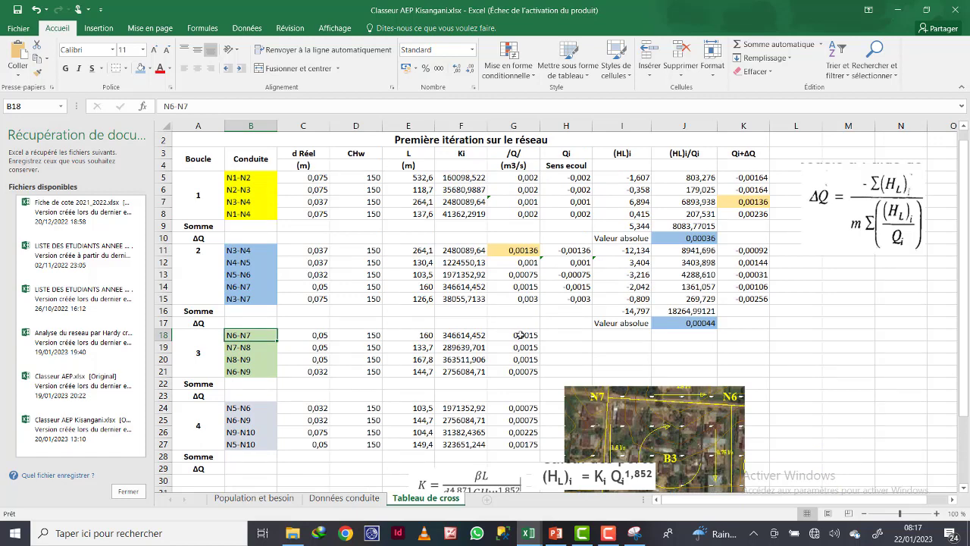
pyautogui.click(520, 334)
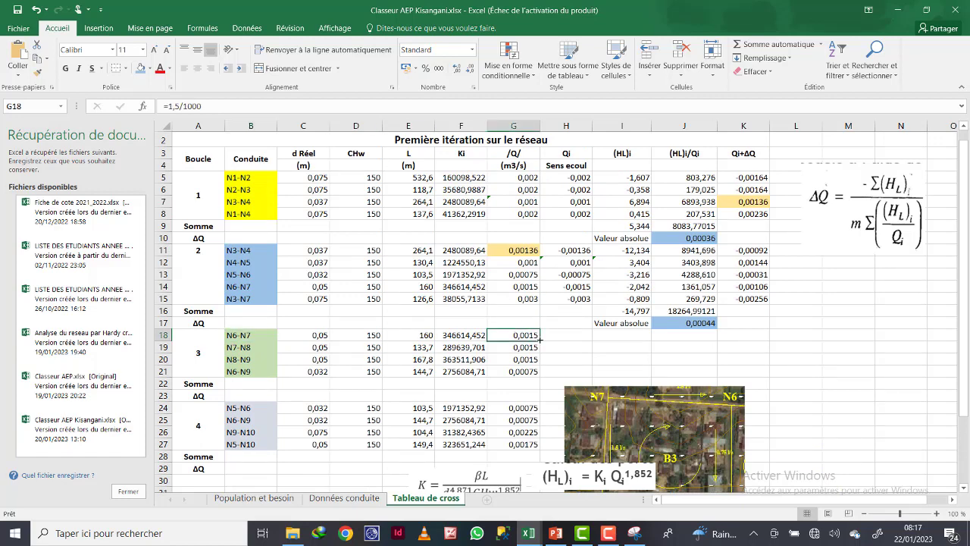
pyautogui.write('=')
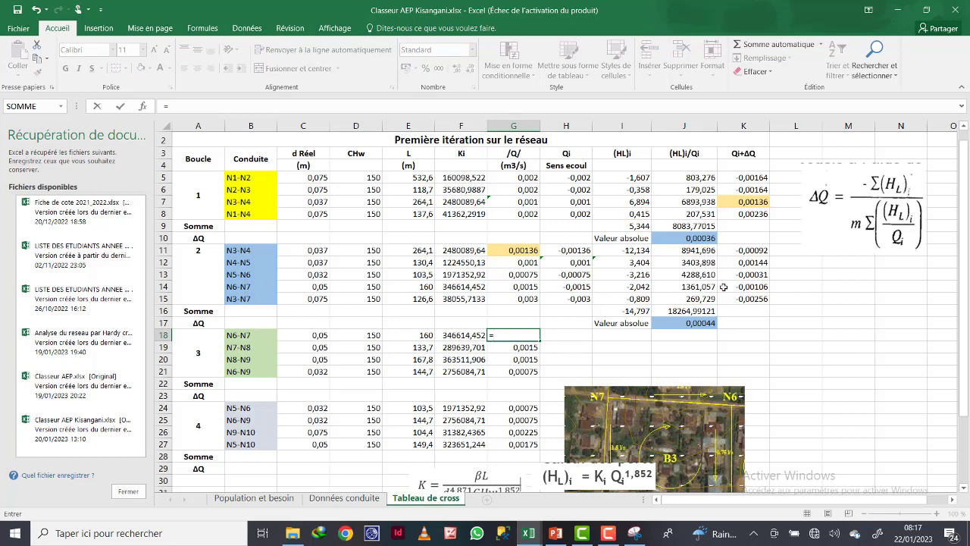
pyautogui.click(758, 286)
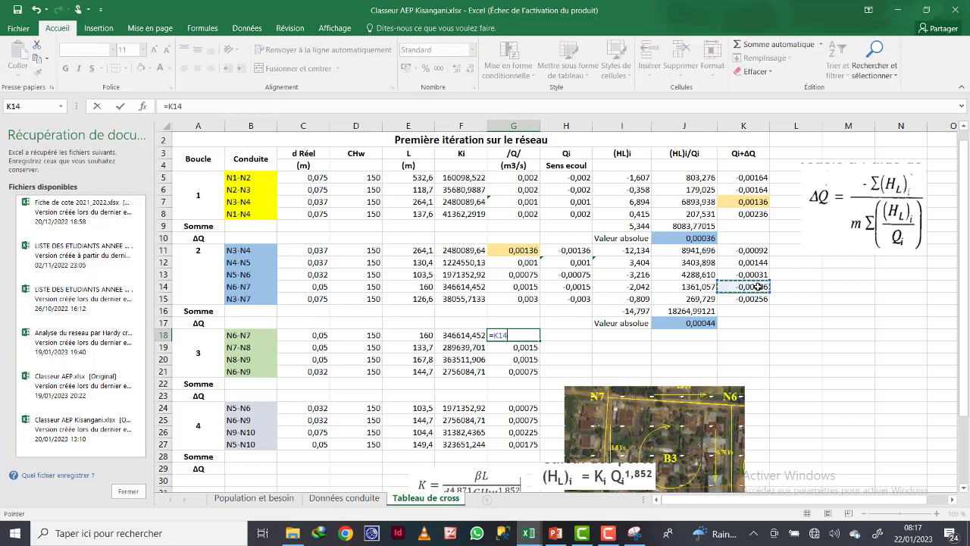
pyautogui.press('Return')
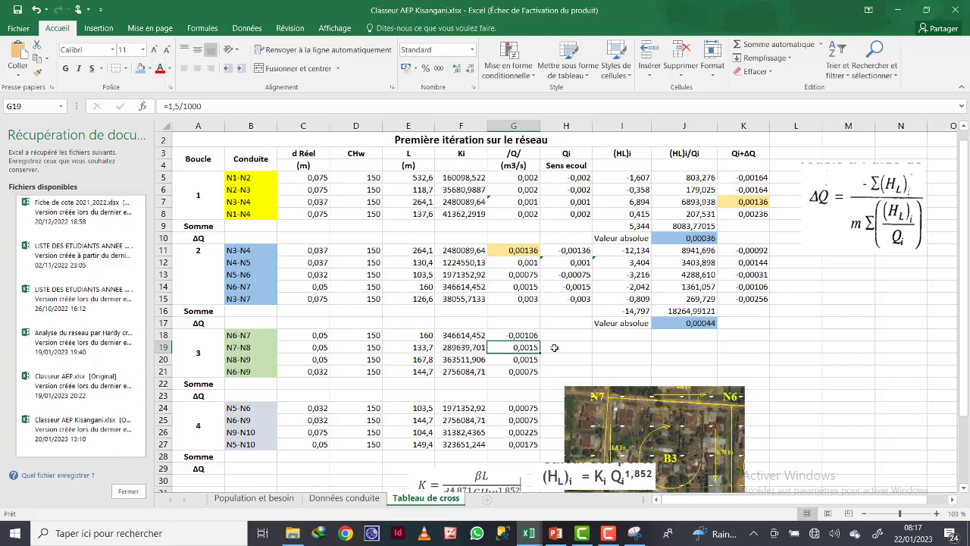
pyautogui.doubleClick(500, 334)
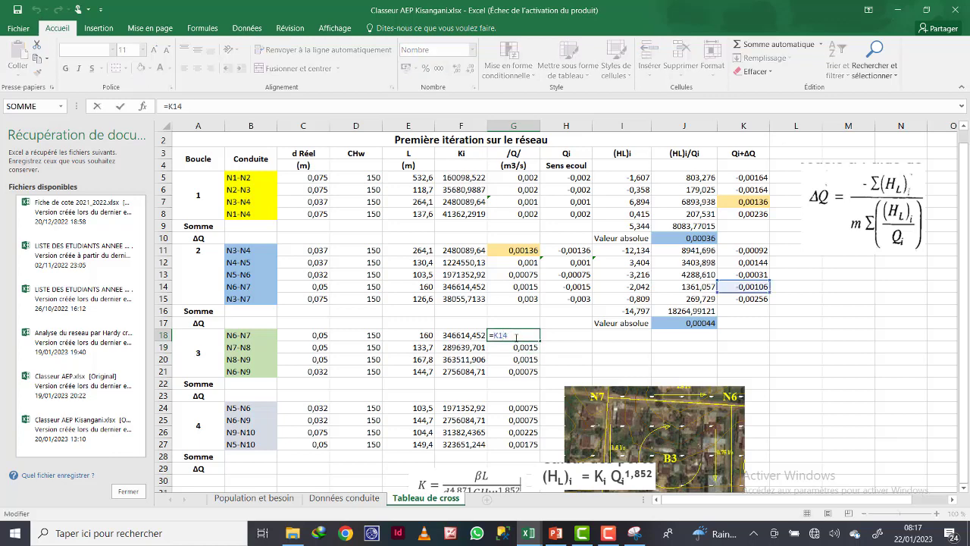
pyautogui.press('Return')
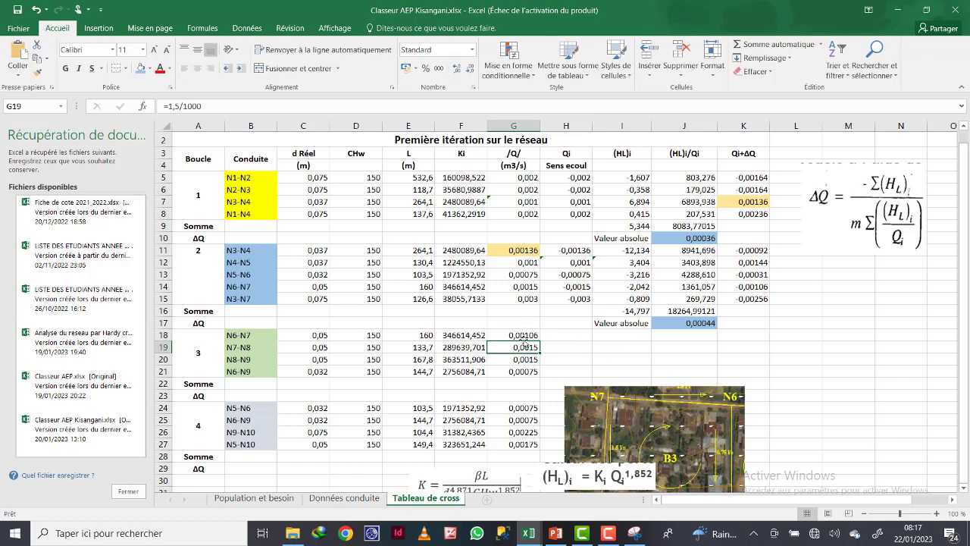
# Shade the linked N6-N7 flows in K14 and G18 with the same light grey fill, and save the workbook.
pyautogui.click(745, 287)
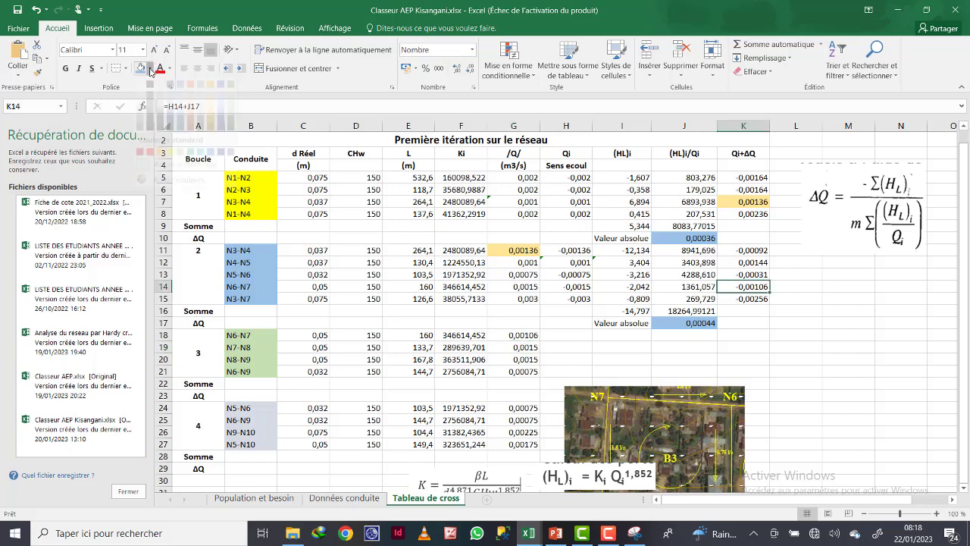
pyautogui.click(149, 68)
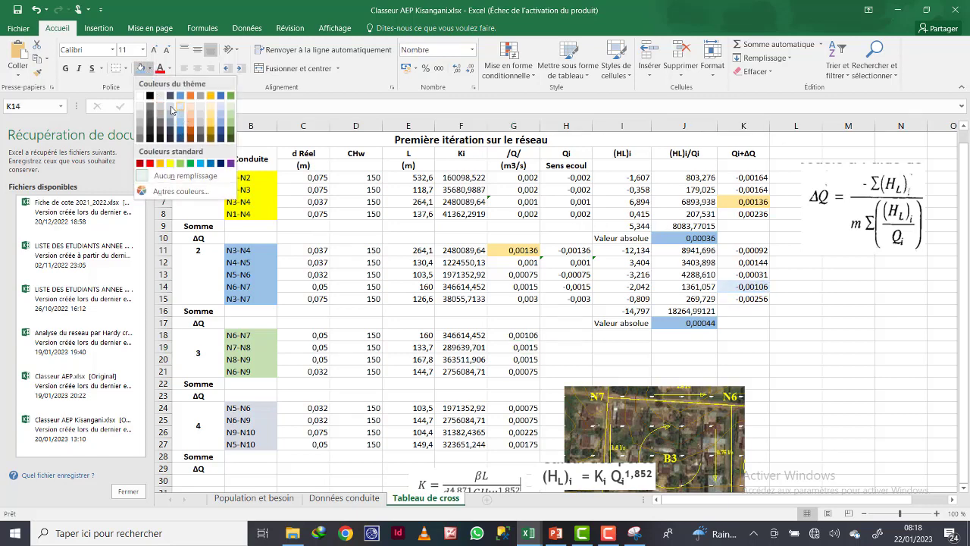
pyautogui.click(160, 112)
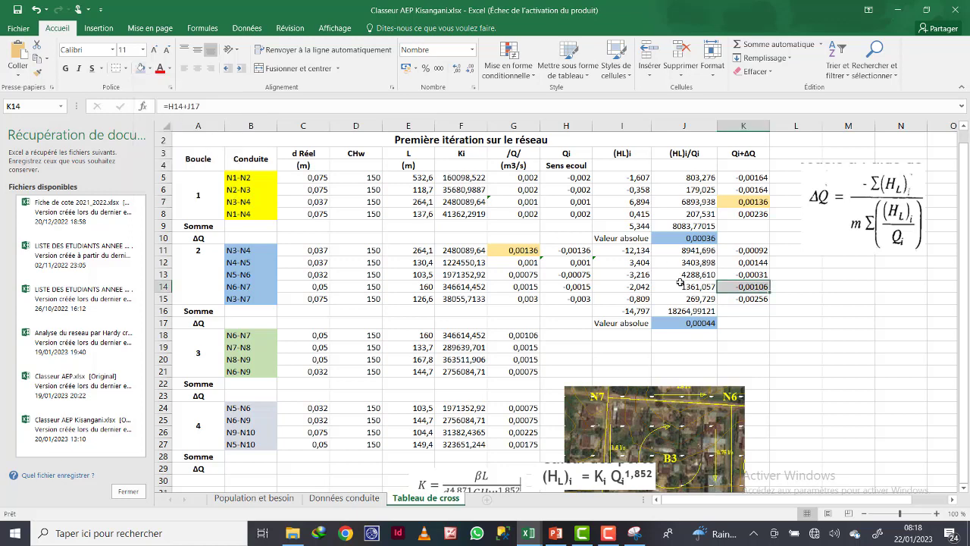
pyautogui.click(524, 334)
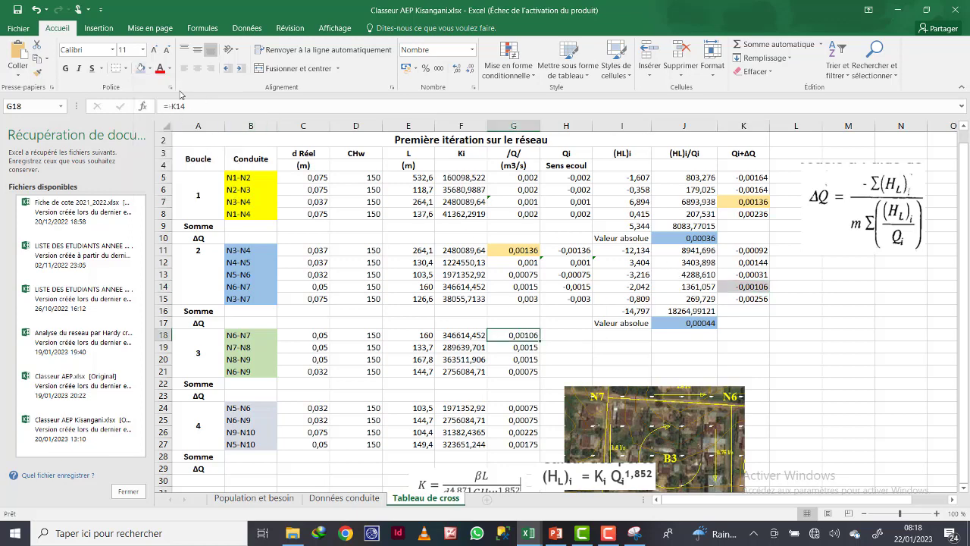
pyautogui.click(140, 68)
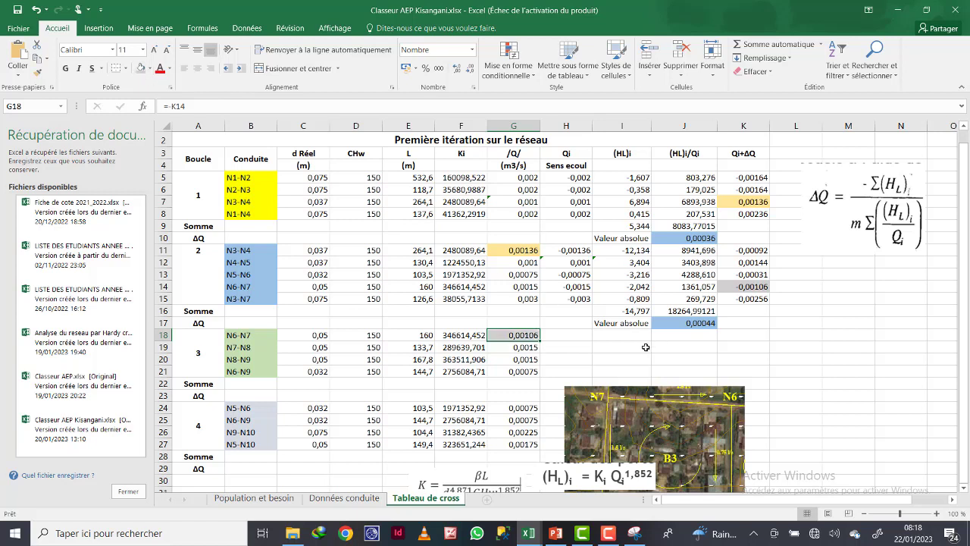
pyautogui.click(646, 347)
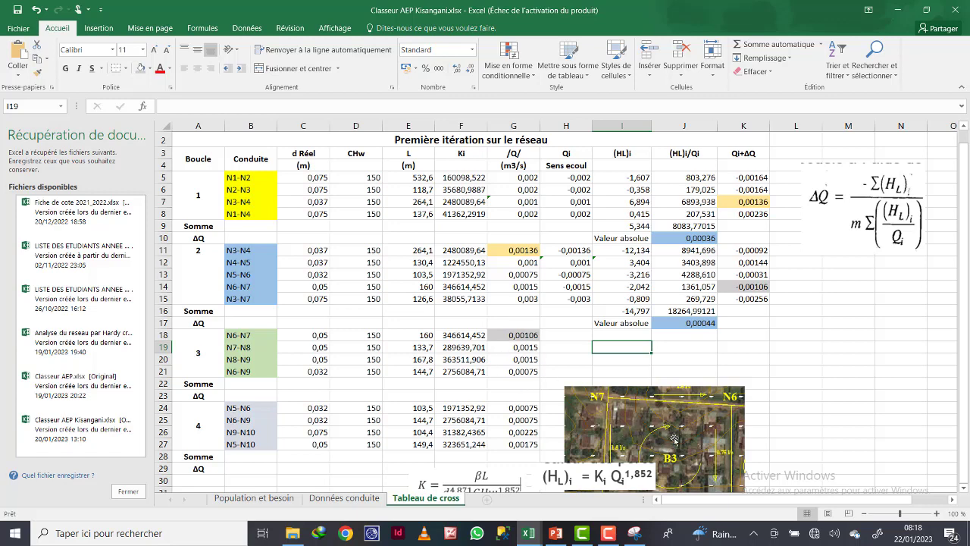
pyautogui.click(16, 10)
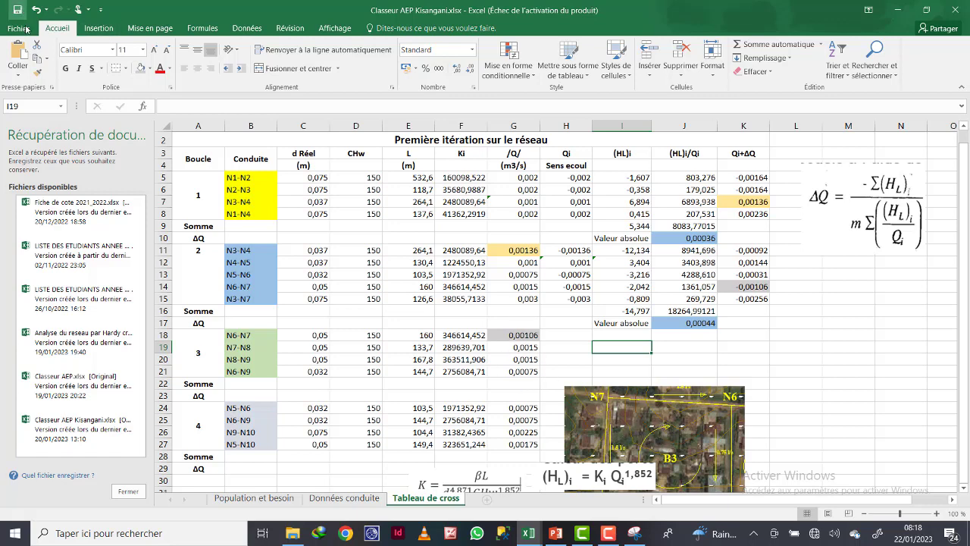
# Move the loop B3 map picture beside the loop 3 rows, leaving their Qi cells uncovered.
pyautogui.scroll(-1, 606, 270)
pyautogui.click(824, 333)
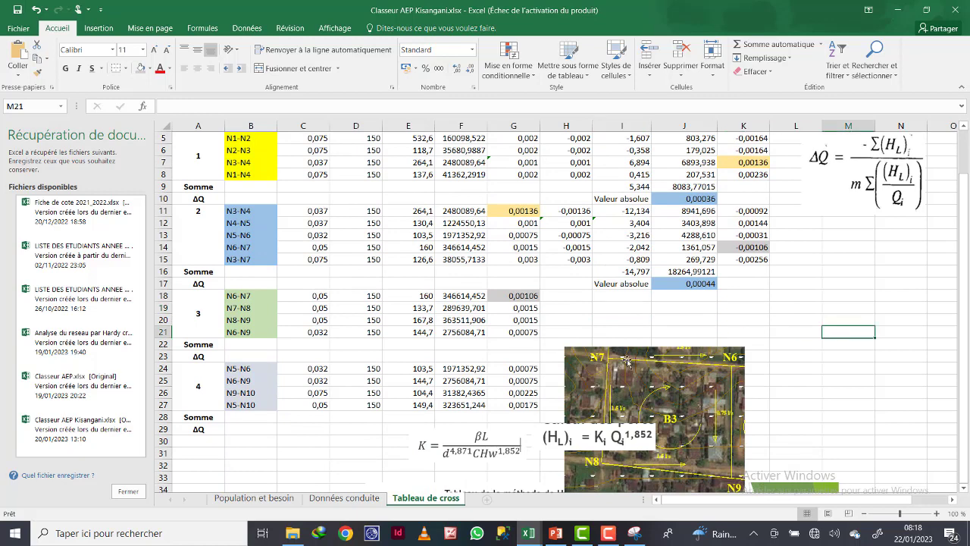
pyautogui.scroll(2, 685, 357)
pyautogui.moveTo(679, 453); pyautogui.dragTo(803, 334)
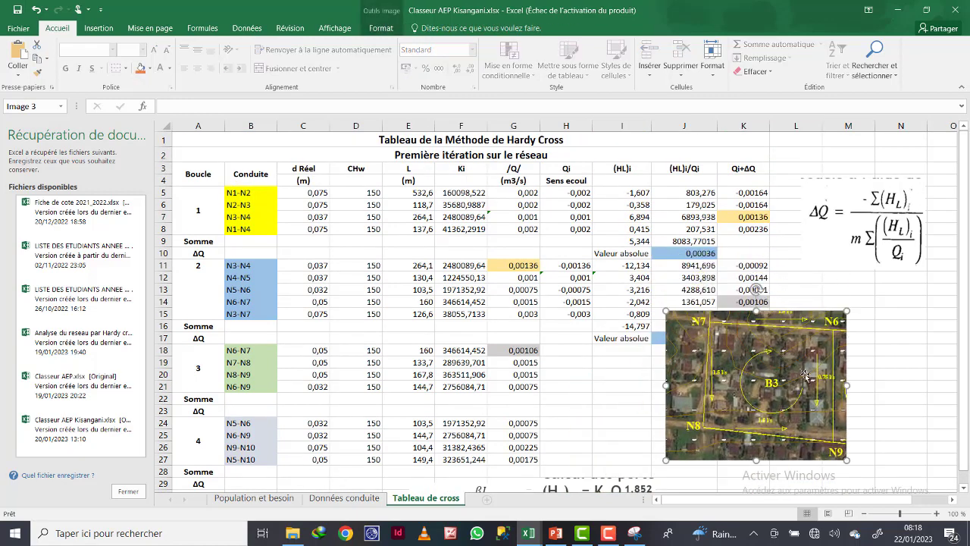
pyautogui.click(883, 353)
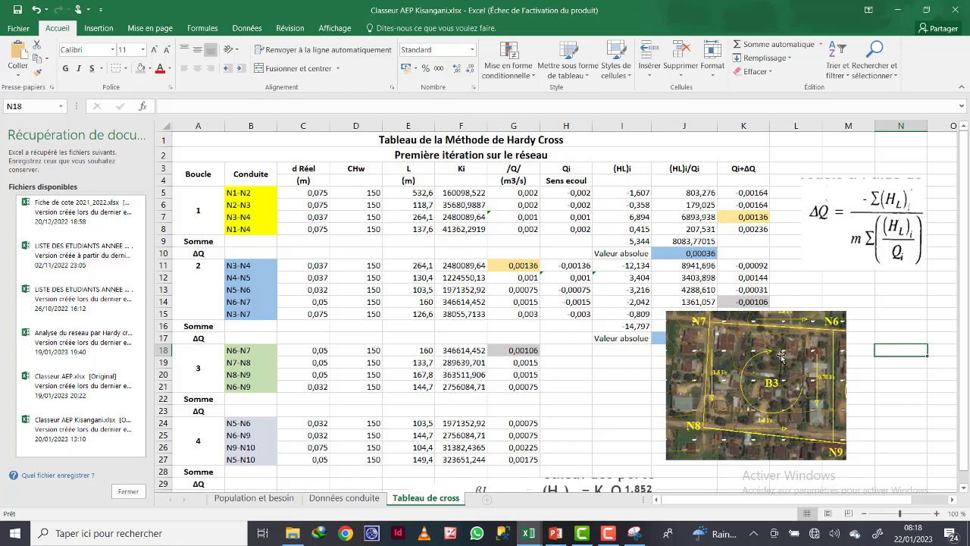
# Enter the signed Qi flows for pipes N6-N7 and N7-N8 of loop 3: =G18 in H18 and =-G19 in H19.
pyautogui.click(564, 351)
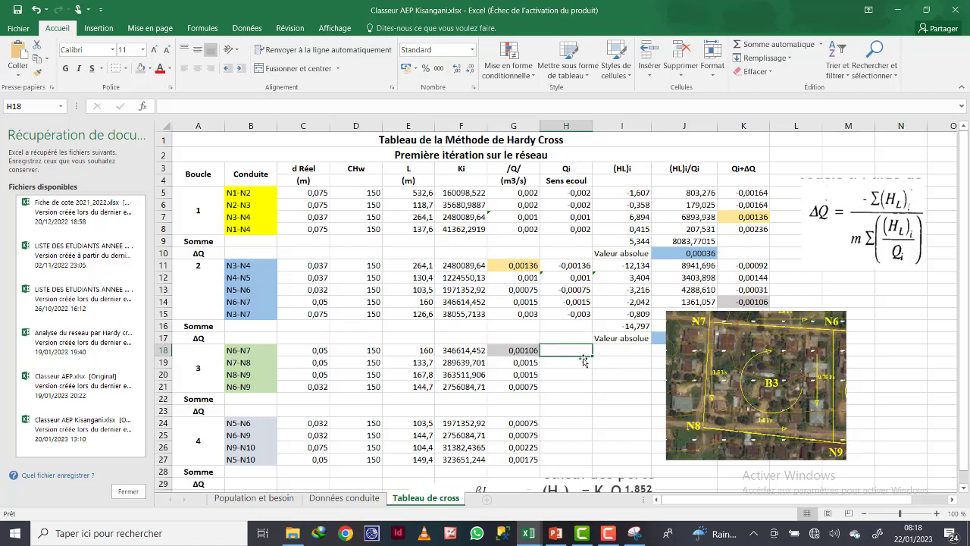
pyautogui.write('=')
pyautogui.click(516, 350)
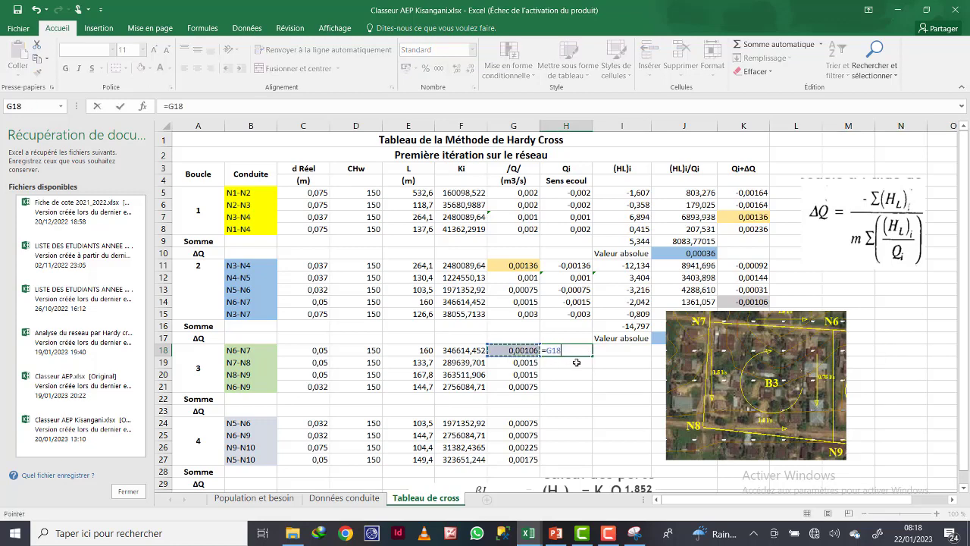
pyautogui.press('Return')
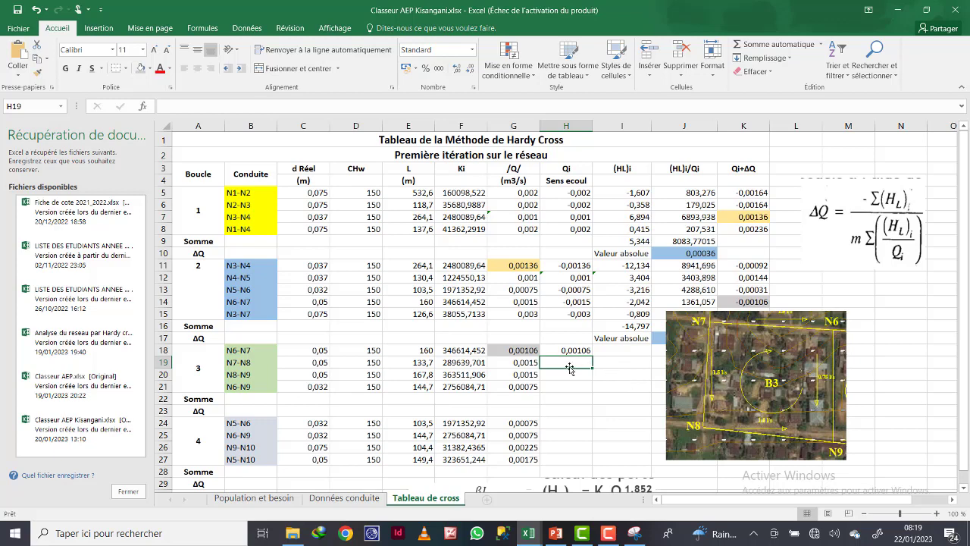
pyautogui.write('=')
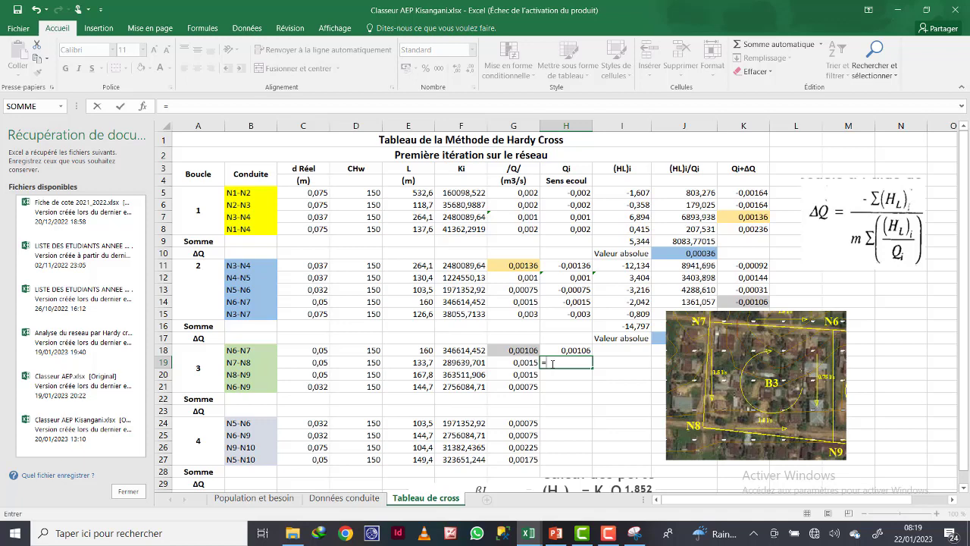
pyautogui.write('-')
pyautogui.click(524, 362)
pyautogui.press('Return')
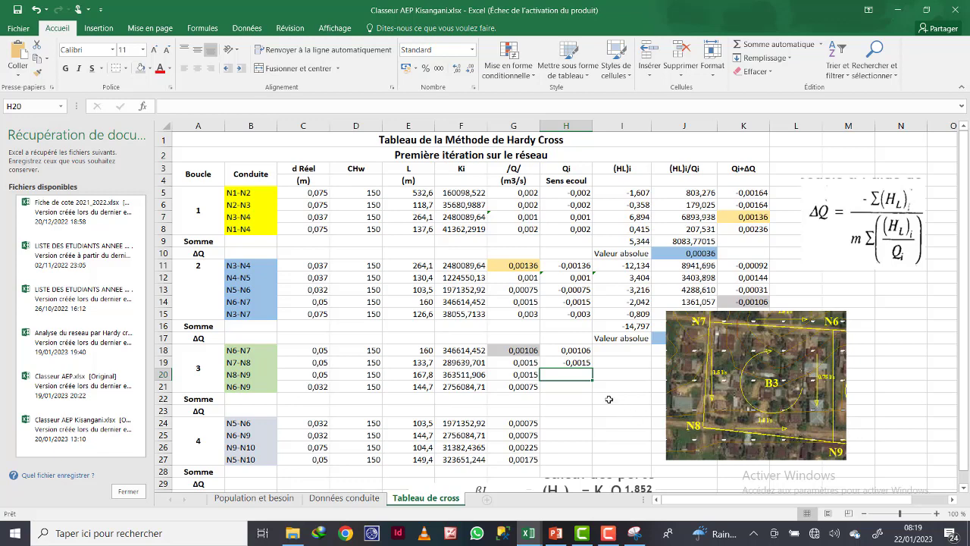
# Enter the signed Qi flows for pipes N8-N9 and N6-N9 of loop 3: =-G20 in H20 and =G21 in H21.
pyautogui.write('=')
pyautogui.click(522, 374)
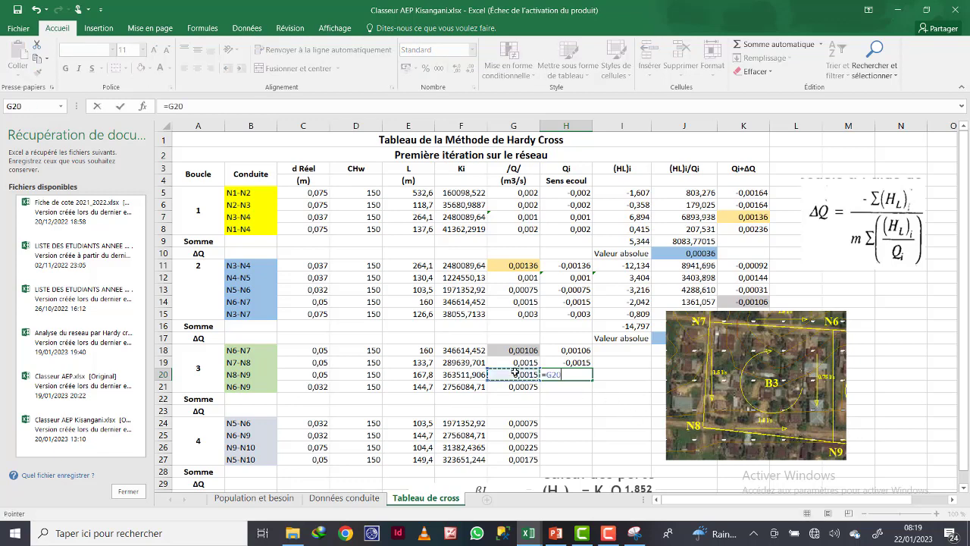
pyautogui.click(543, 374)
pyautogui.write('-')
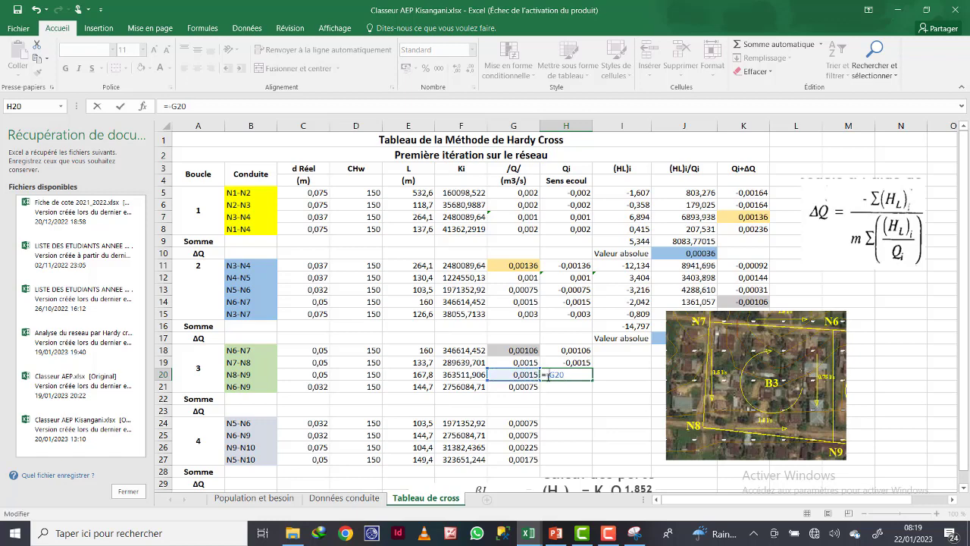
pyautogui.press('Return')
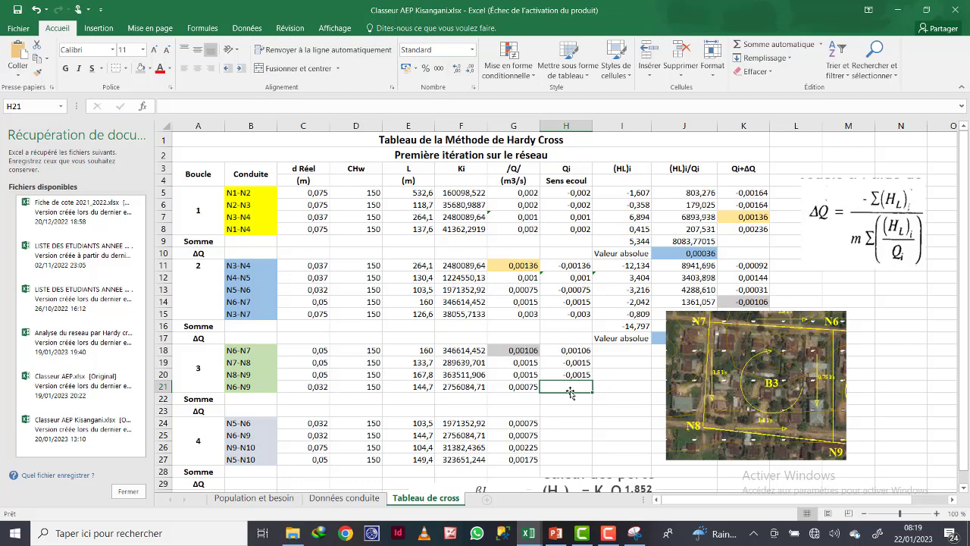
pyautogui.write('=')
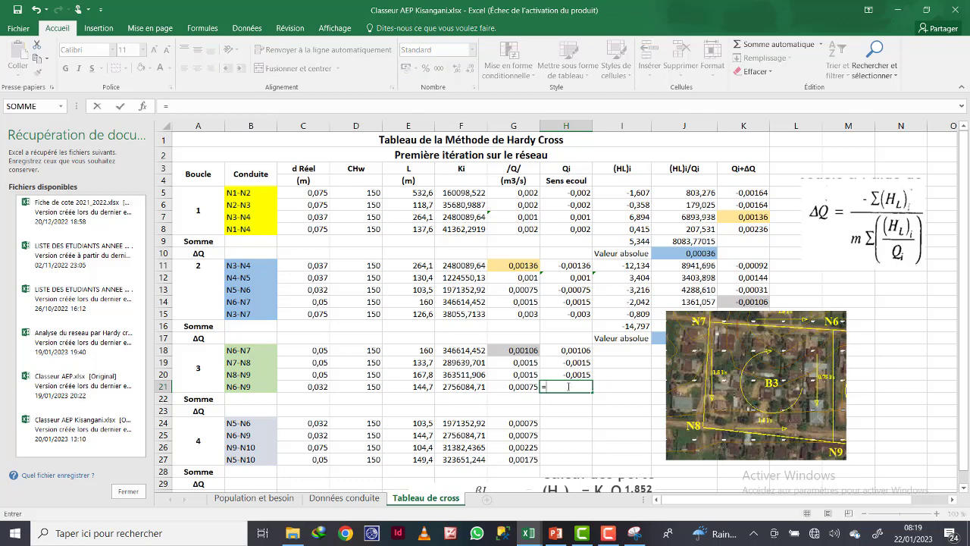
pyautogui.click(513, 386)
pyautogui.press('Return')
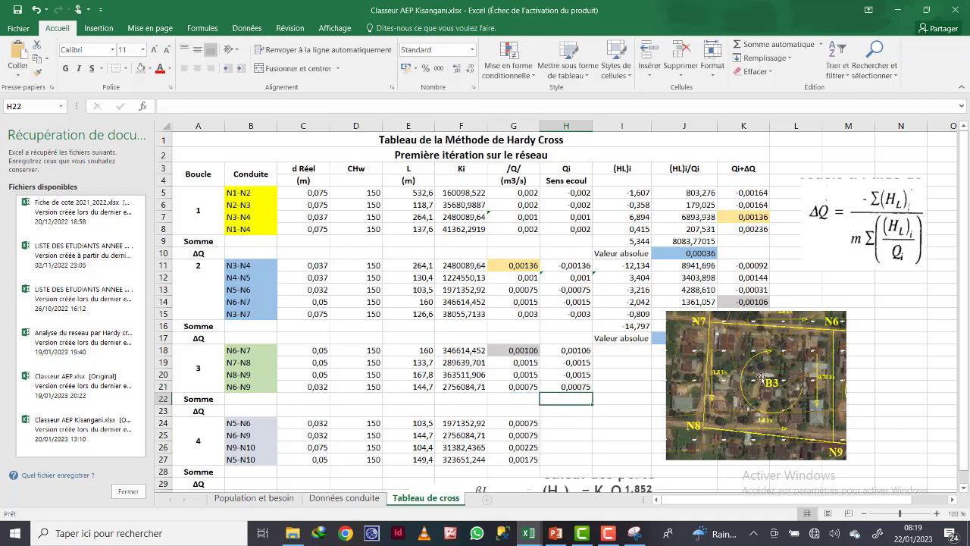
# Move the loop B3 map picture down beside the loop 4 rows and raise the (HL)i formula picture slightly.
pyautogui.moveTo(758, 385); pyautogui.dragTo(732, 485)
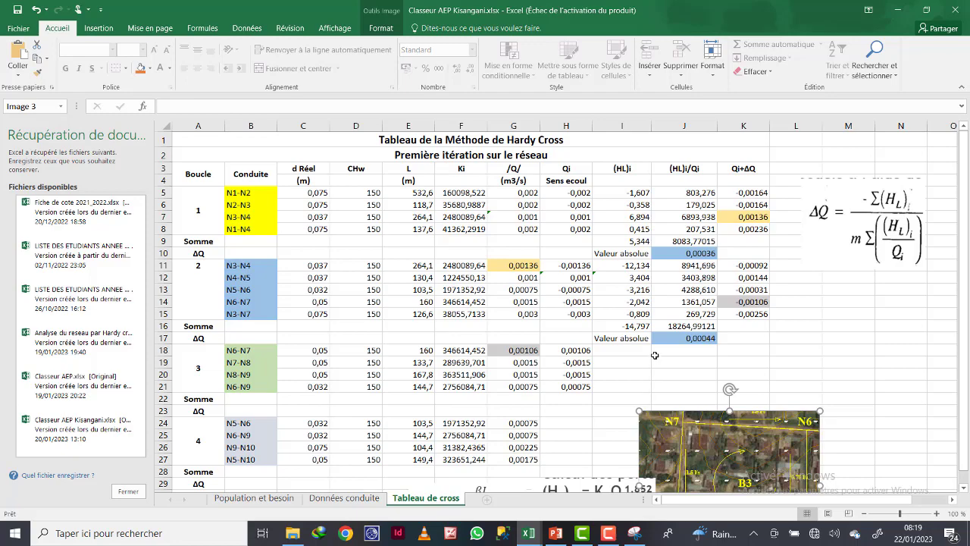
pyautogui.scroll(-1, 655, 354)
pyautogui.scroll(1, 655, 354)
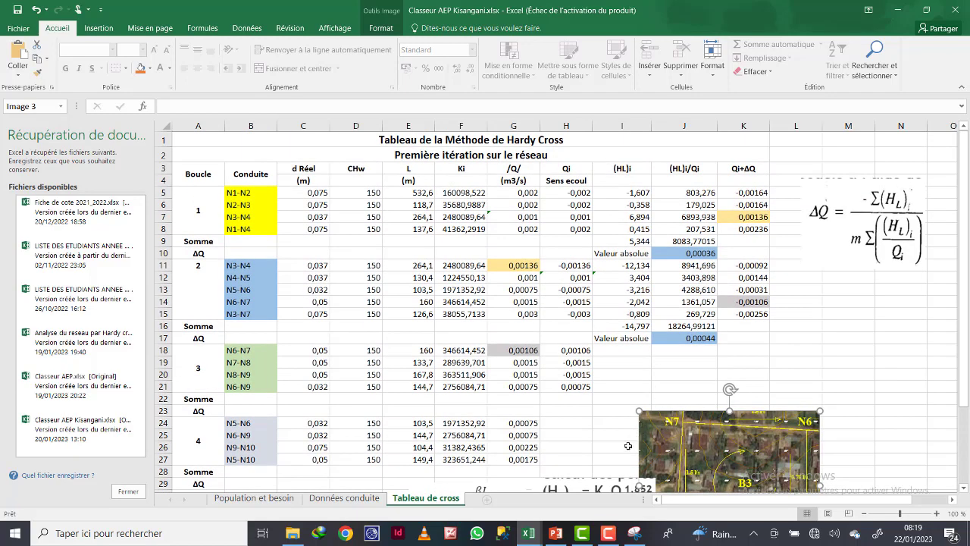
pyautogui.moveTo(611, 483); pyautogui.dragTo(604, 462)
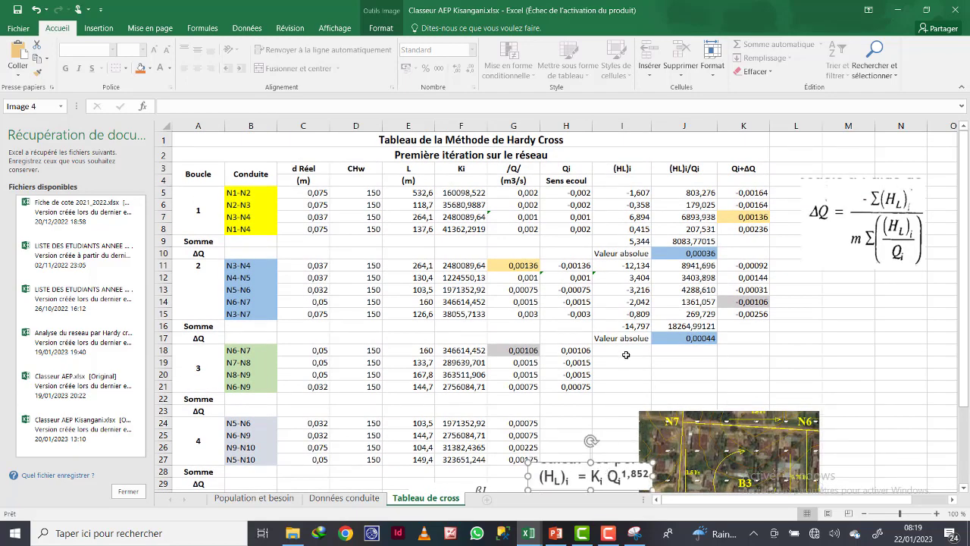
# Enter the head loss formula =F18*(G18^1,852) in I18 for pipe N6-N7 of loop 3.
pyautogui.click(626, 351)
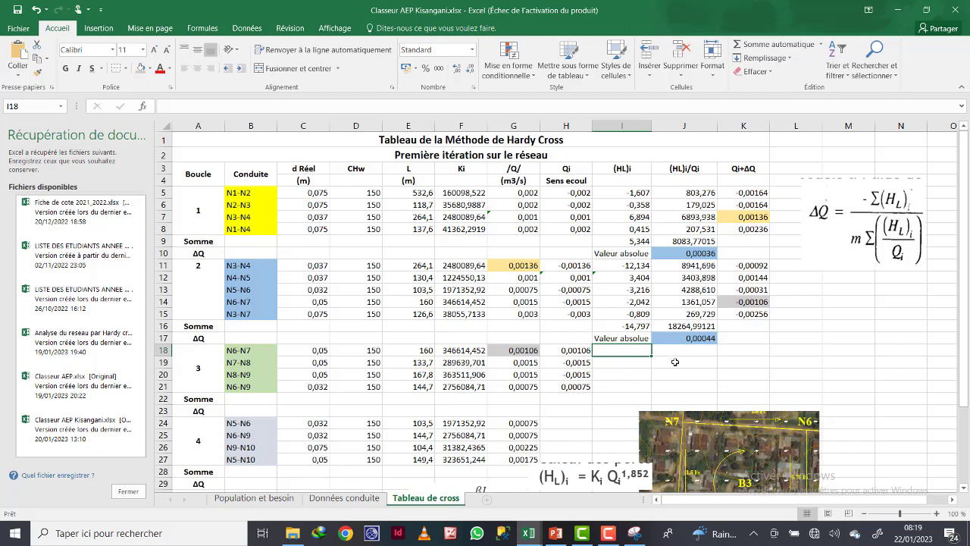
pyautogui.write('=')
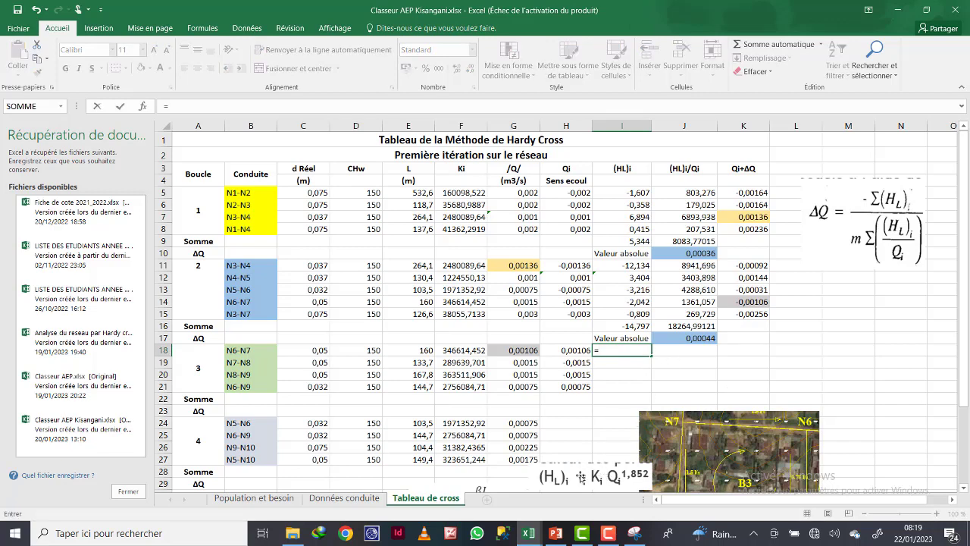
pyautogui.click(459, 351)
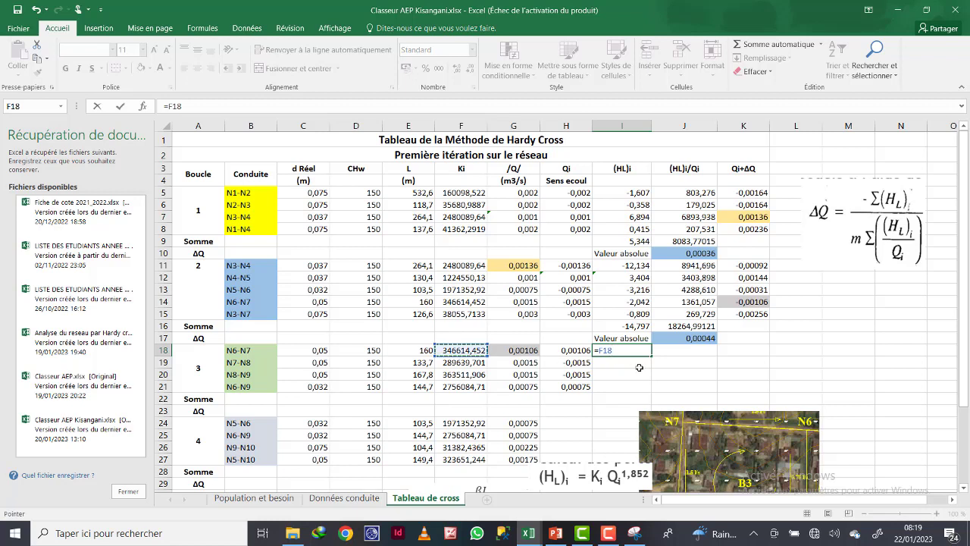
pyautogui.write('*')
pyautogui.click(520, 349)
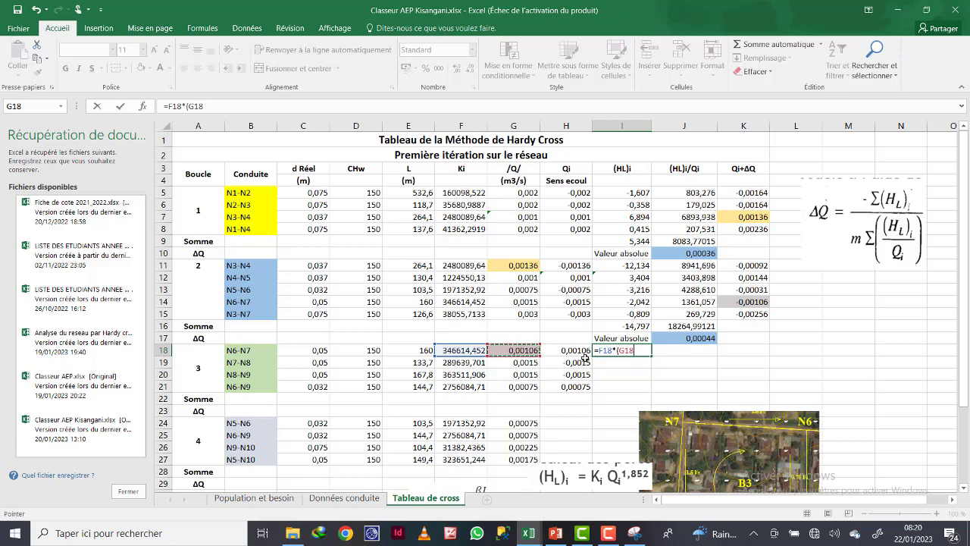
pyautogui.write('^1,852')
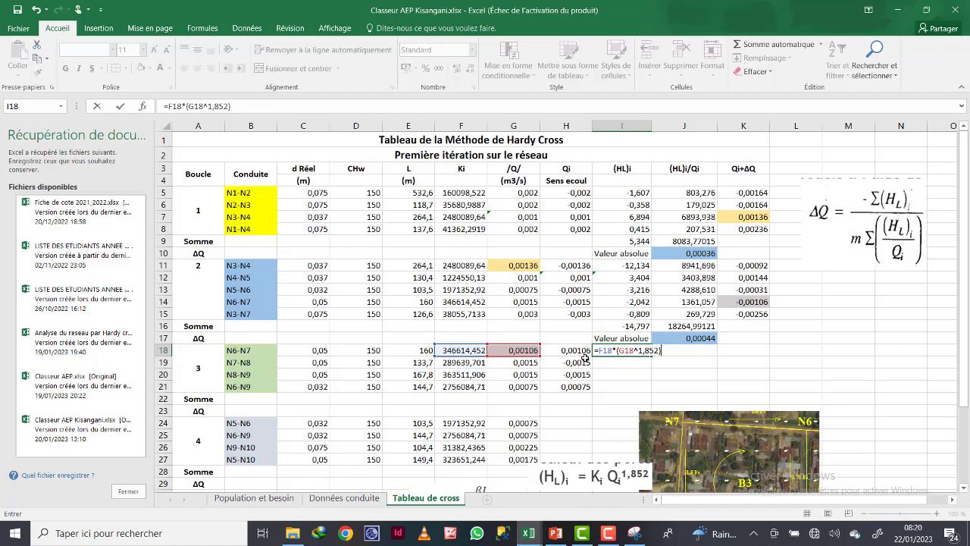
pyautogui.press('Return')
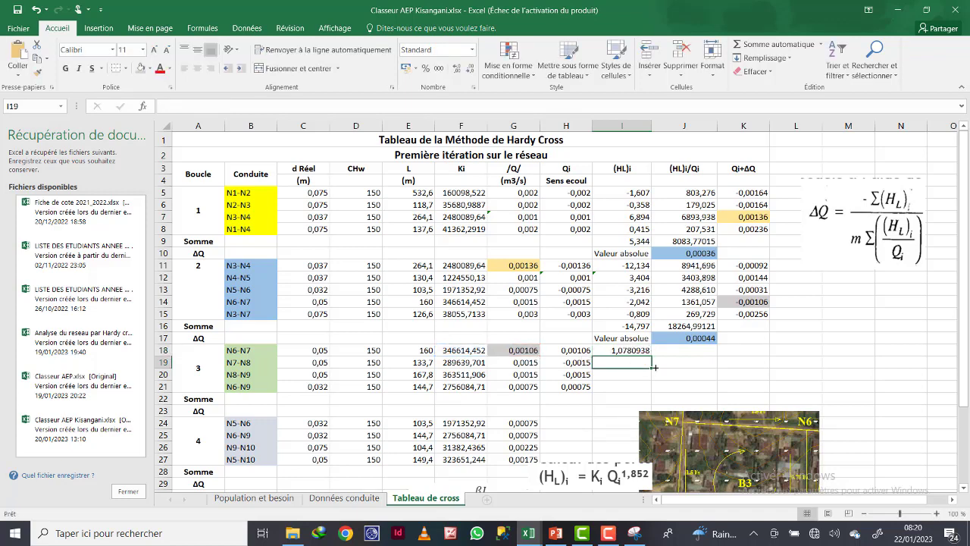
# Fill the (HL)i formula from I18 down to I21 and show the loop 3 head losses with four decimals.
pyautogui.click(633, 350)
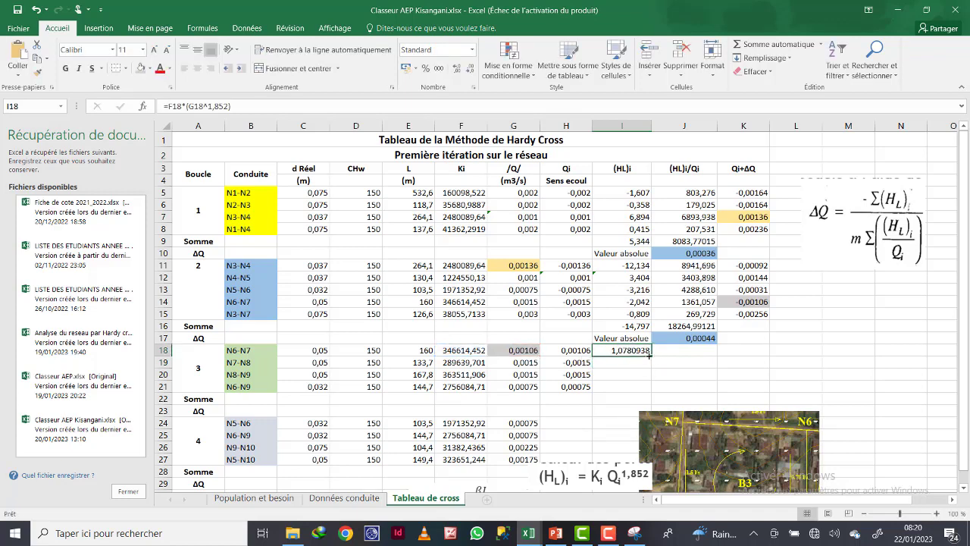
pyautogui.moveTo(652, 355); pyautogui.dragTo(651, 389)
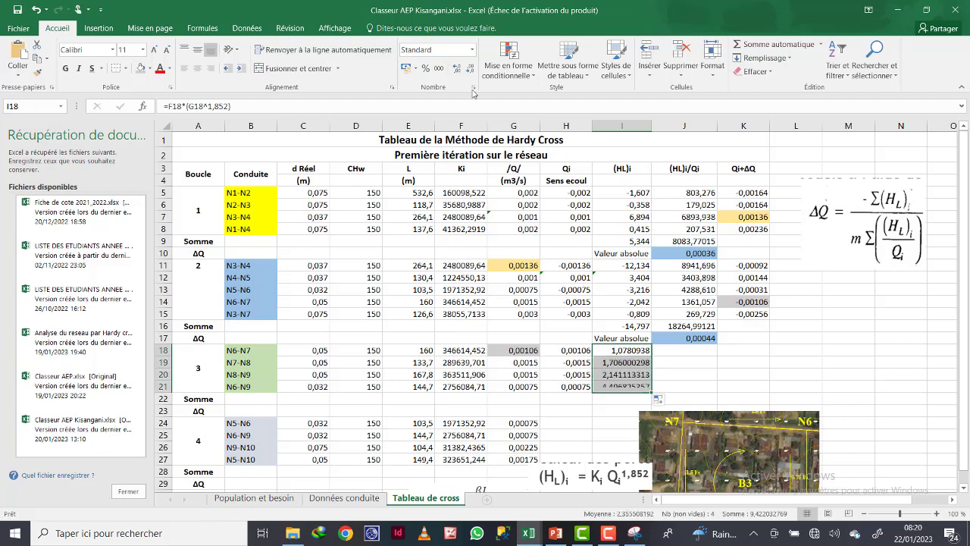
pyautogui.click(470, 69)
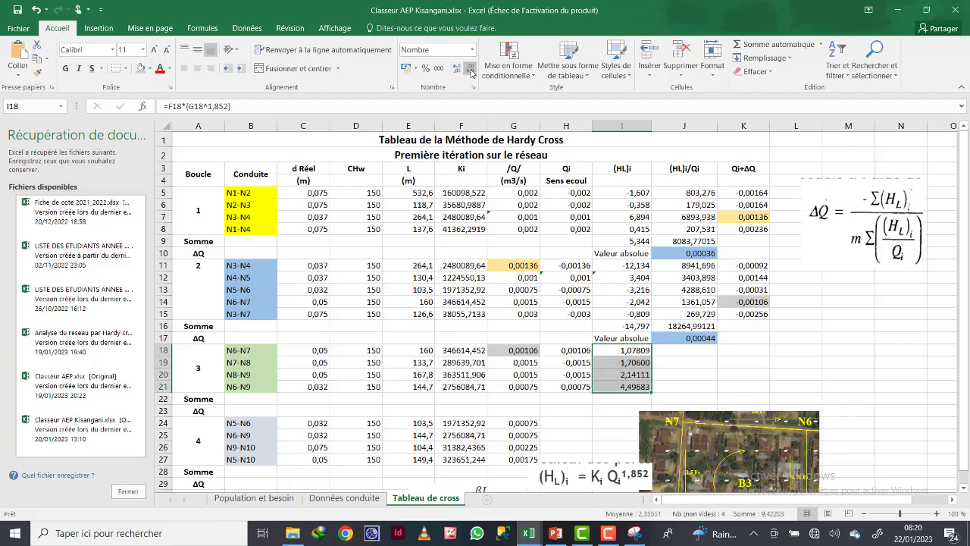
pyautogui.click(469, 69)
pyautogui.click(469, 68)
pyautogui.click(457, 69)
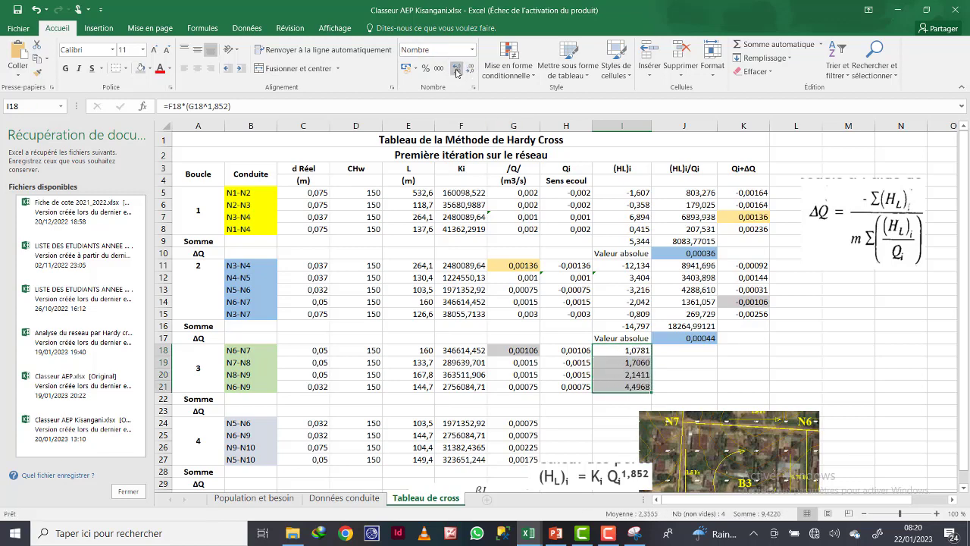
# Make the head losses of pipes N7-N8 and N8-N9 negative: =-F19*(G19^1,852) in I19 and =-F20*(G20^1,852) in I20.
pyautogui.click(626, 353)
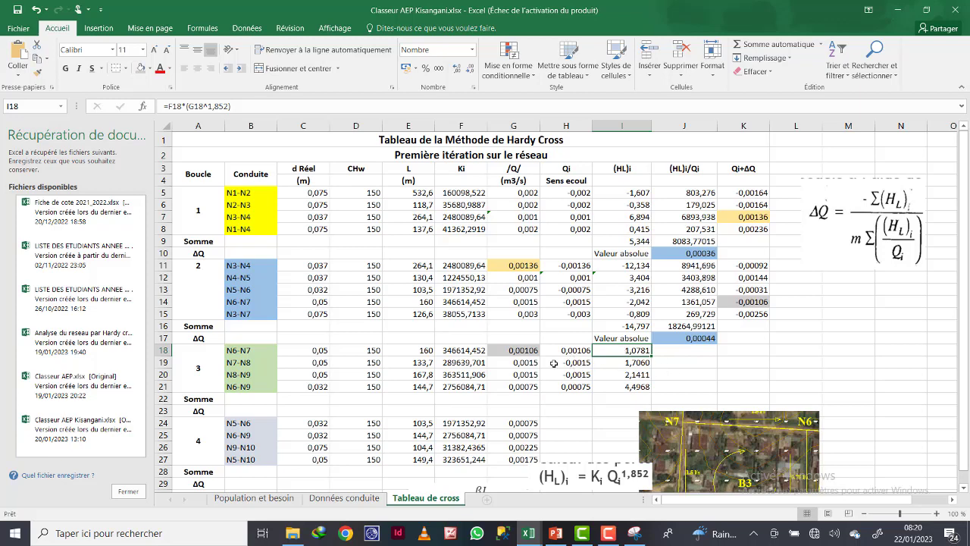
pyautogui.doubleClick(601, 362)
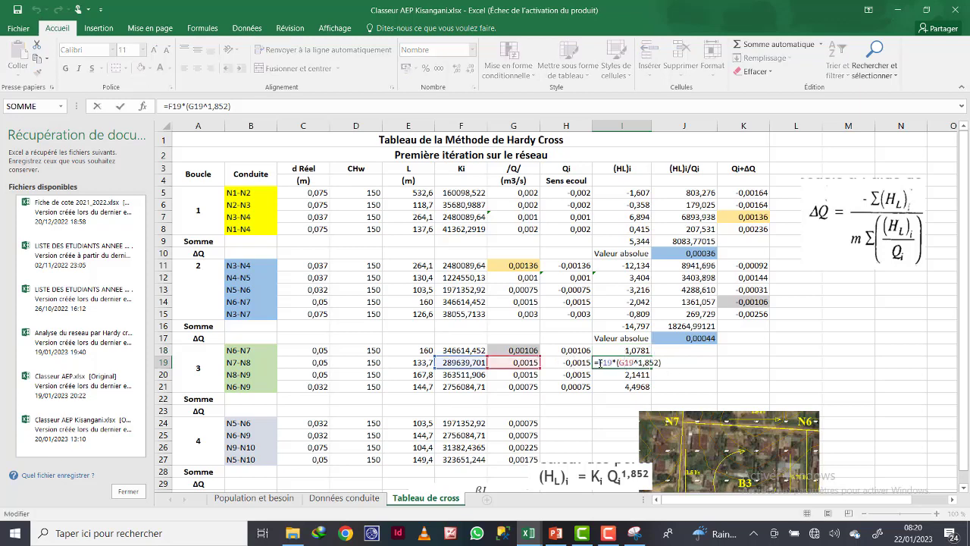
pyautogui.press('Return')
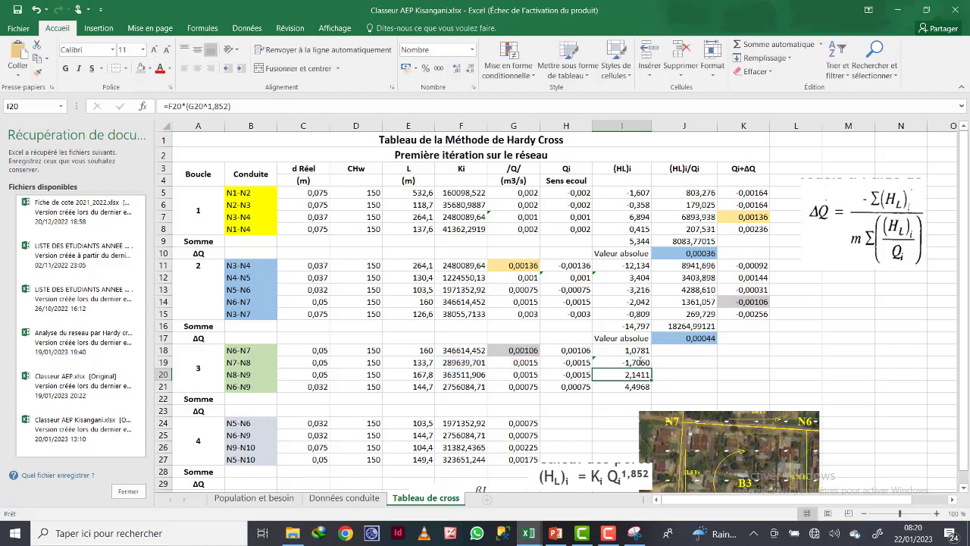
pyautogui.doubleClick(622, 374)
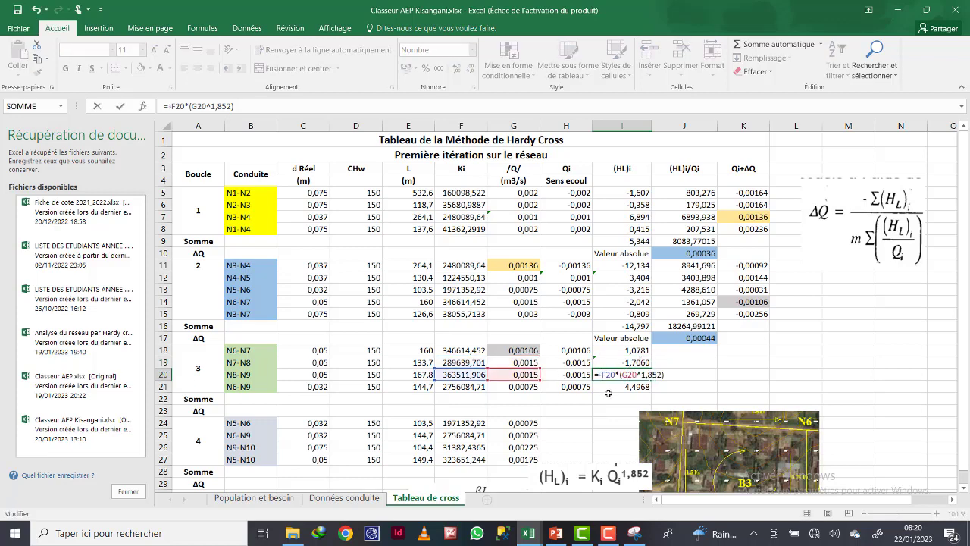
pyautogui.press('Return')
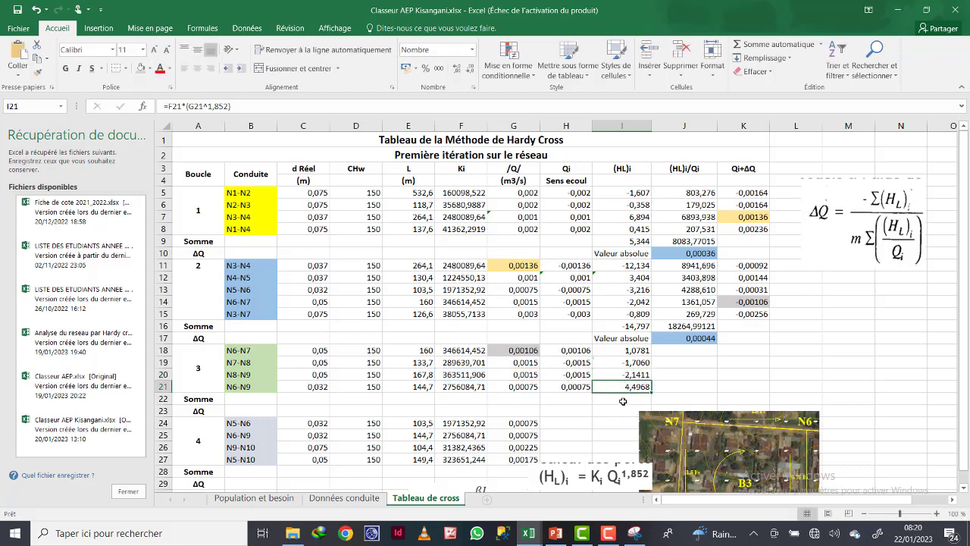
# Total the loop 3 head losses in I22 with =SOMME(I18:I21).
pyautogui.click(622, 400)
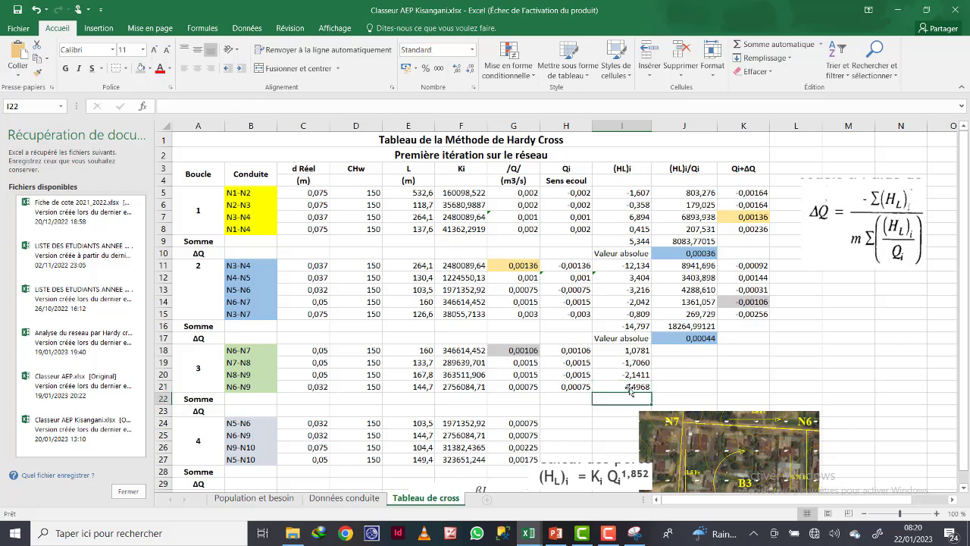
pyautogui.click(777, 46)
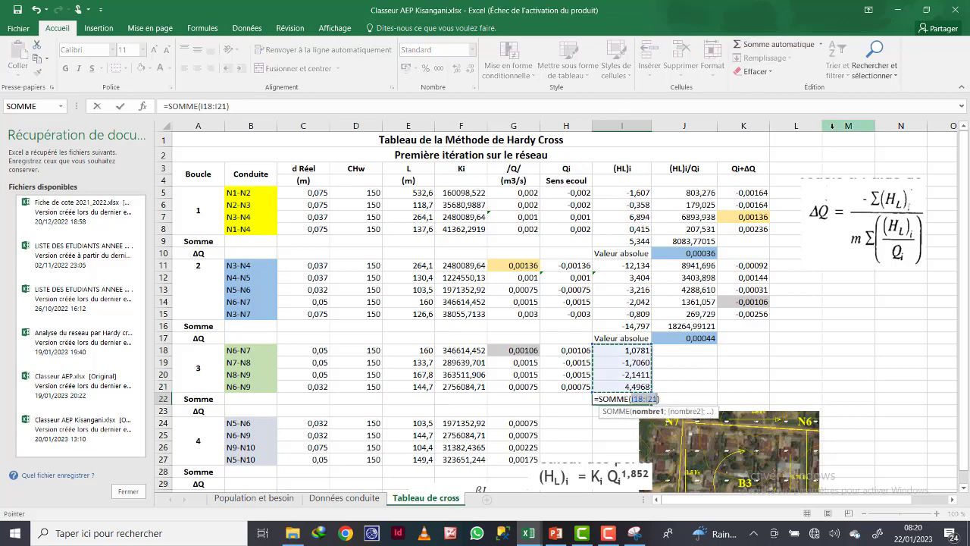
pyautogui.press('Return')
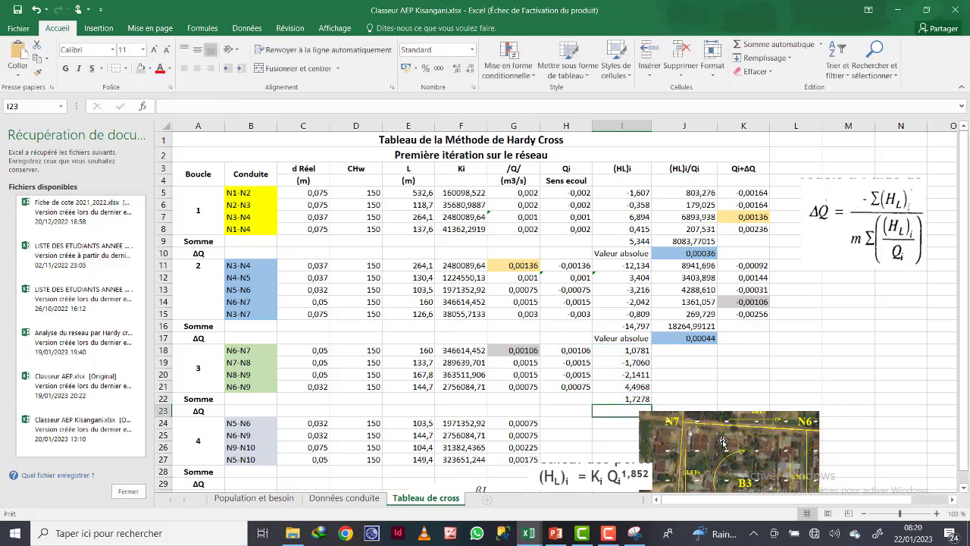
# Move the loop B3 map picture clear of the (HL)i/Qi column and enter =I18/H18 in J18.
pyautogui.moveTo(722, 442); pyautogui.dragTo(805, 453)
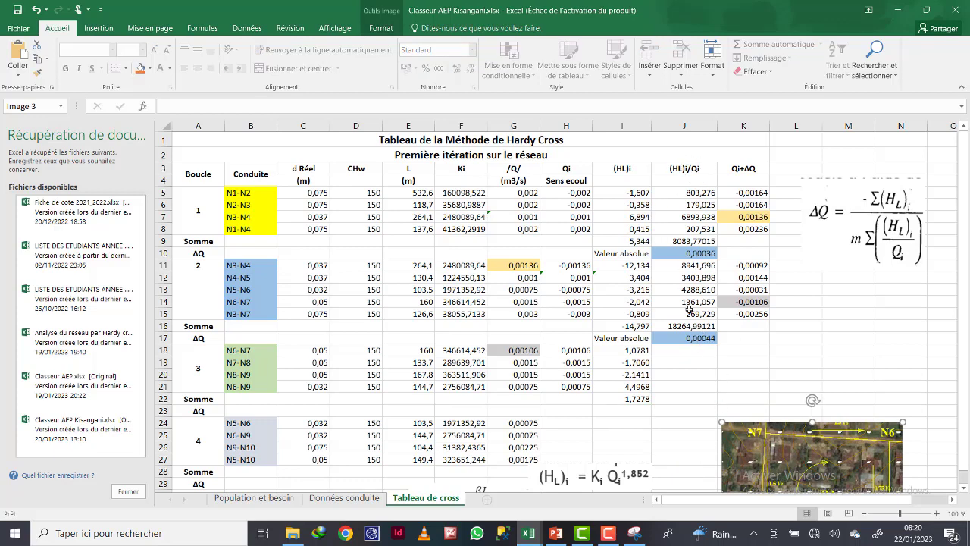
pyautogui.click(682, 352)
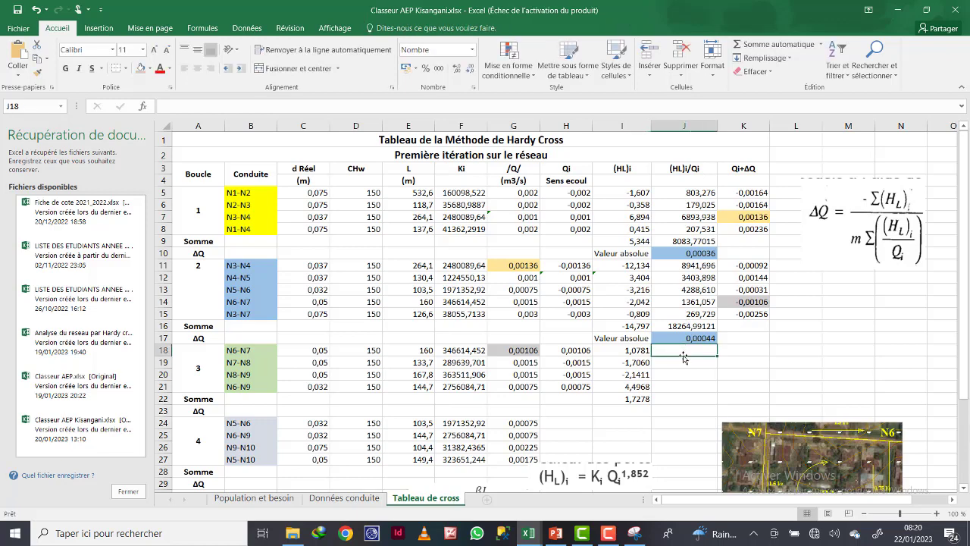
pyautogui.write('=')
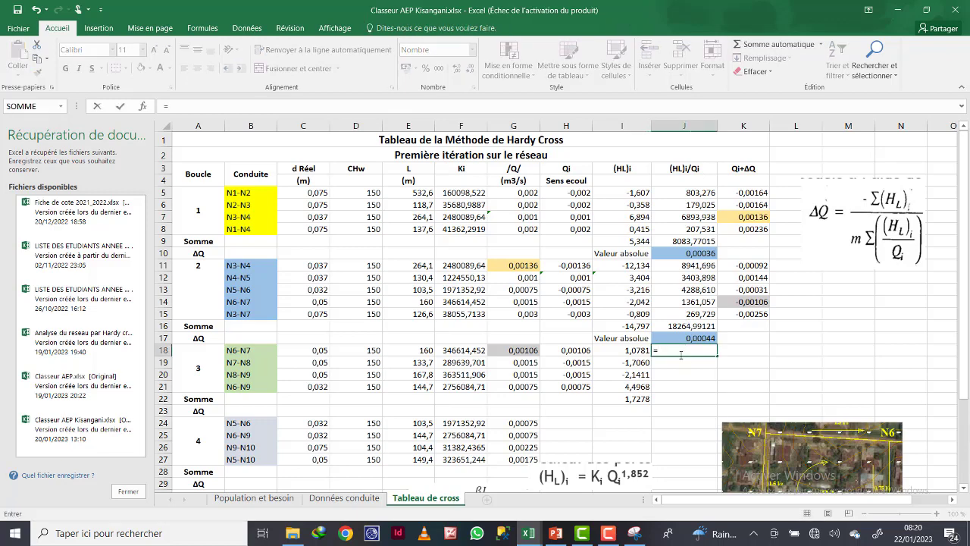
pyautogui.click(625, 350)
pyautogui.write('/')
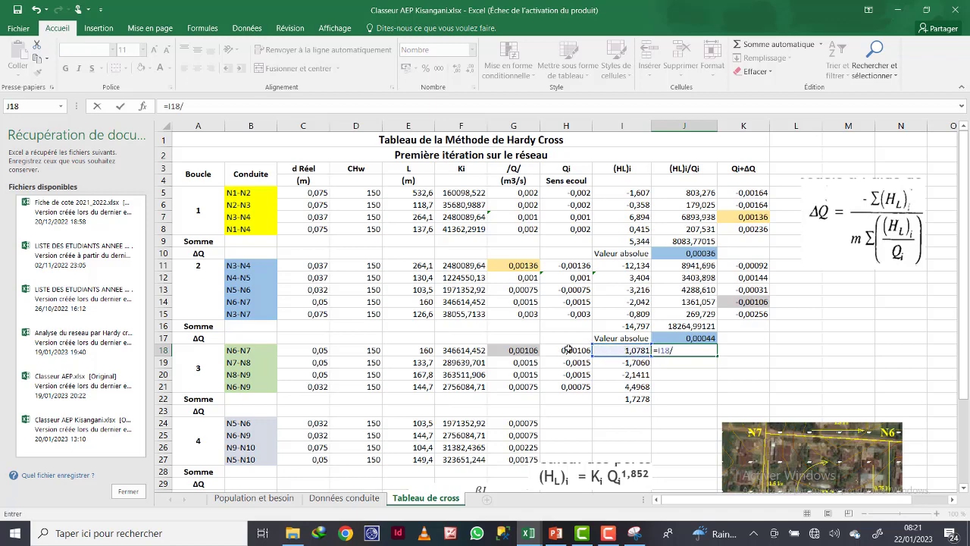
pyautogui.click(569, 350)
pyautogui.press('Return')
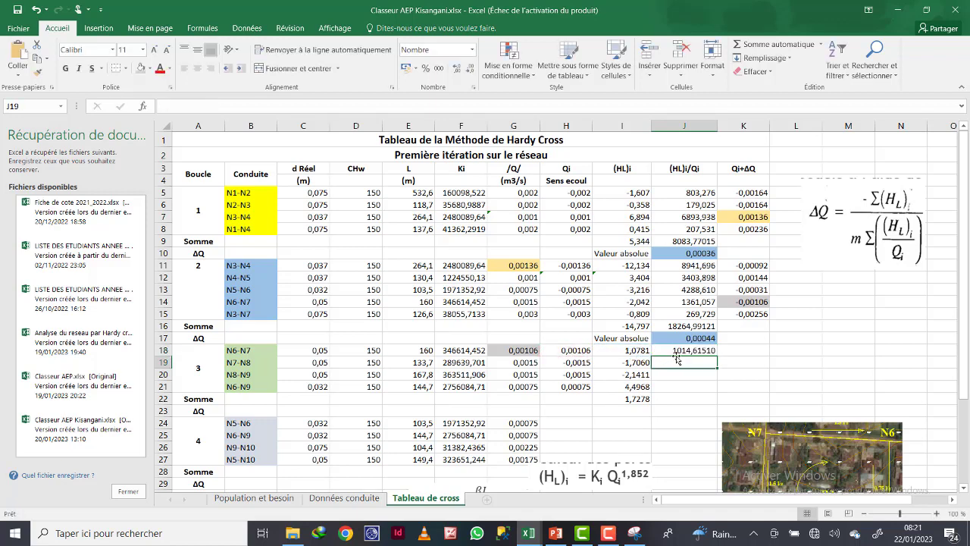
# Fill the (HL)i/Qi formula from J18 down to J21 and show the results with three decimals.
pyautogui.click(679, 350)
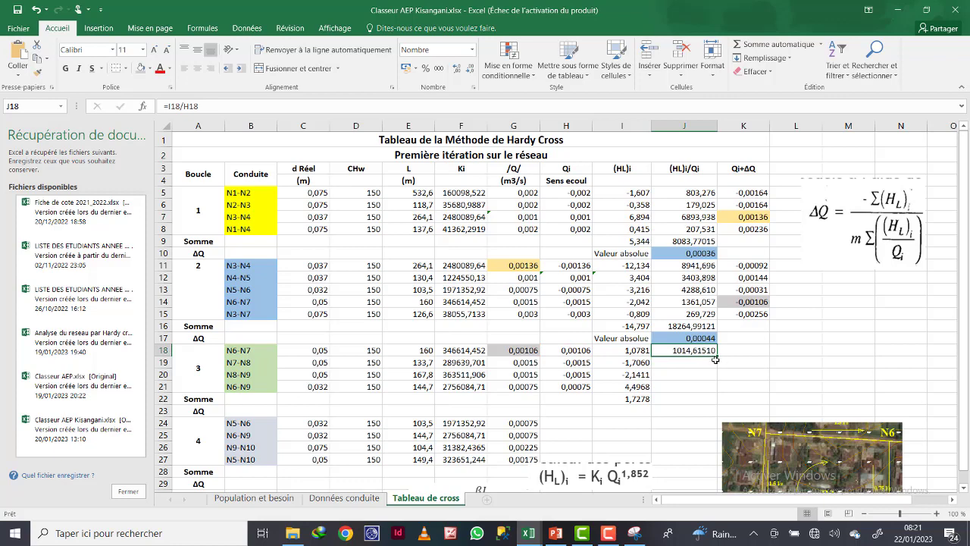
pyautogui.moveTo(717, 355); pyautogui.dragTo(717, 391)
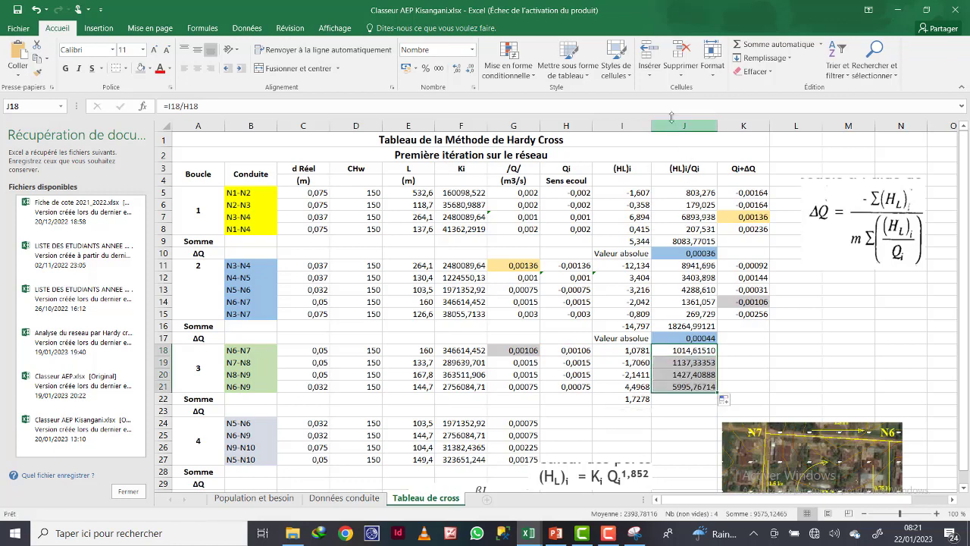
pyautogui.click(471, 69)
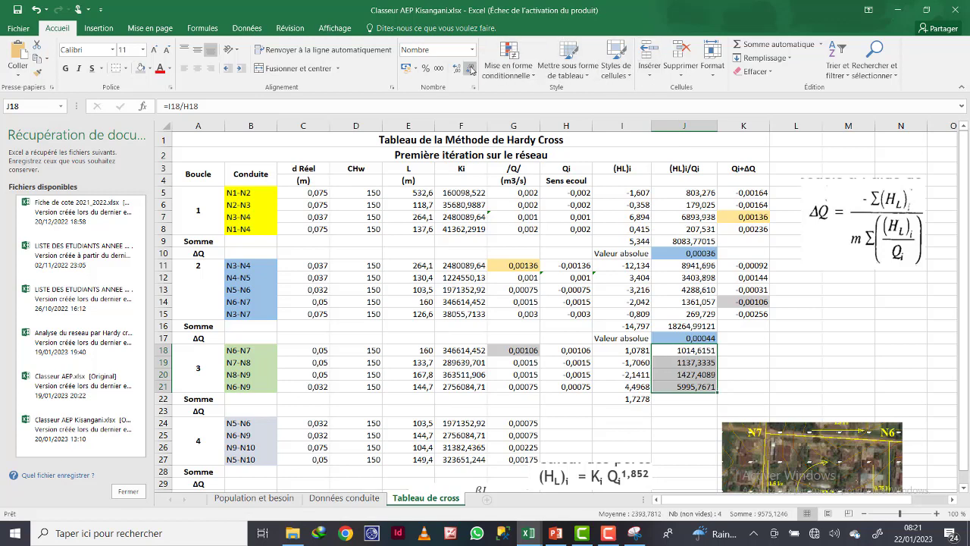
pyautogui.click(470, 69)
# Total the (HL)i/Qi column of loop 3 in J22 with =SOMME(J17:J21).
pyautogui.click(695, 398)
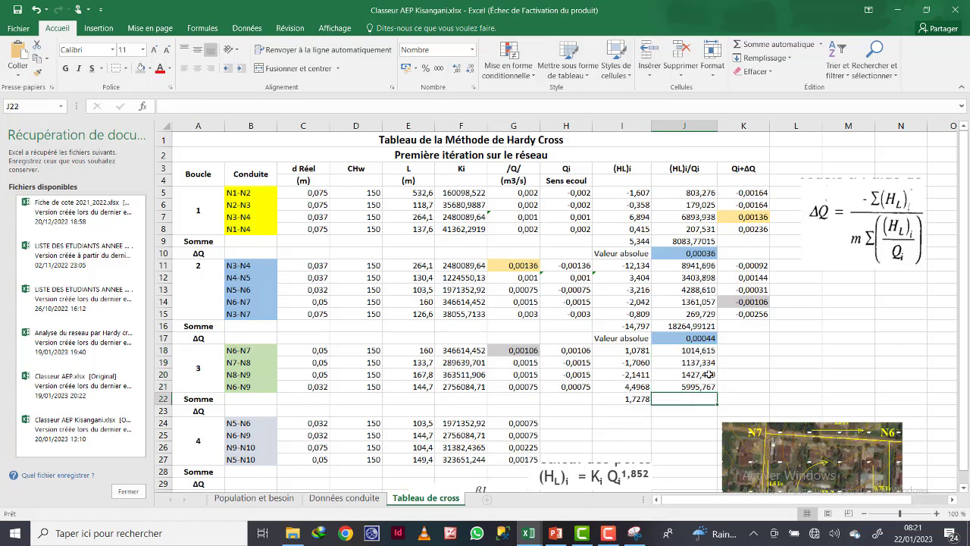
pyautogui.click(780, 44)
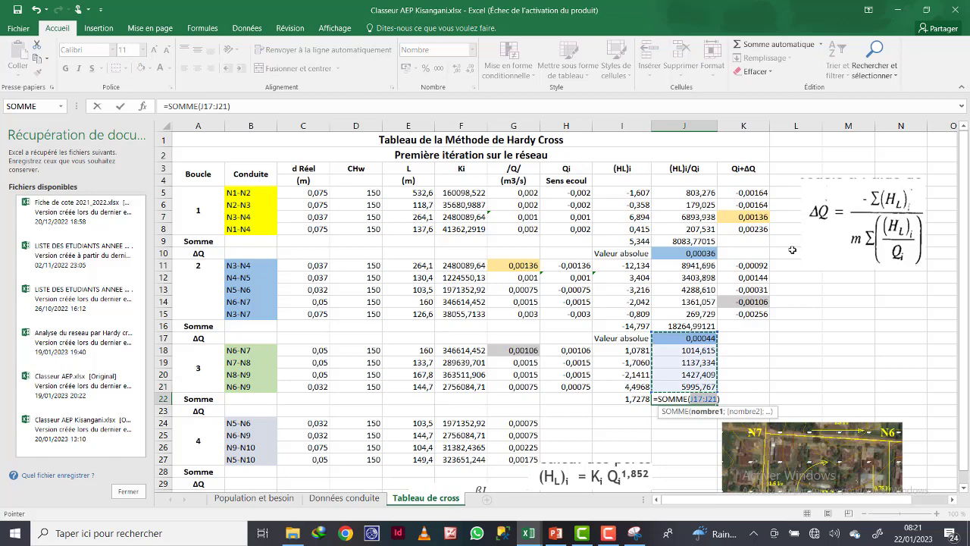
pyautogui.press('Return')
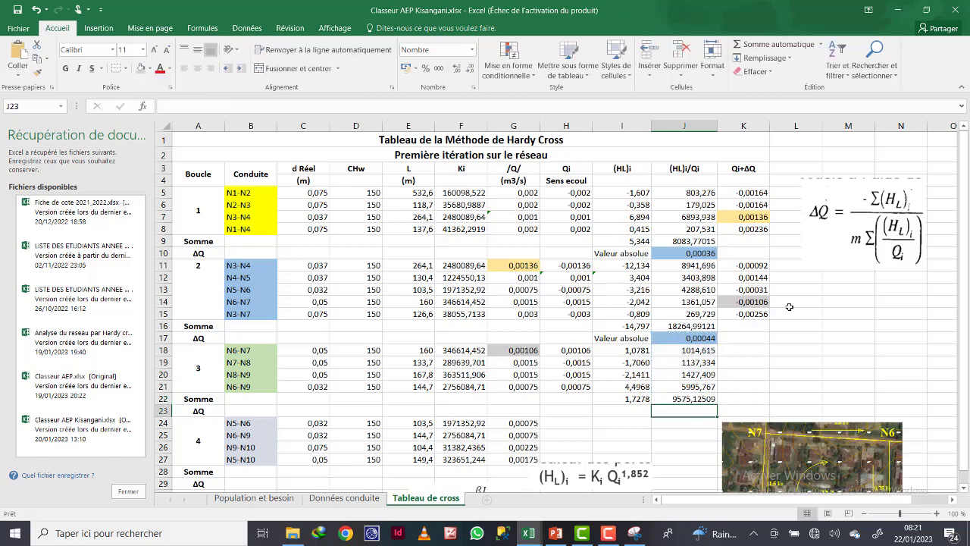
# Label cell I23 in loop 3's ΔQ row as "Valeur absolue".
pyautogui.click(622, 413)
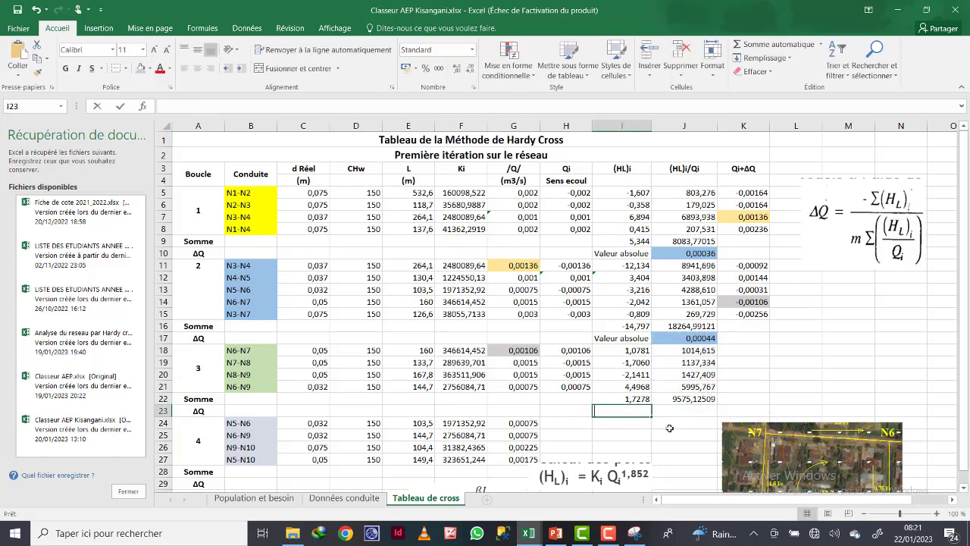
pyautogui.write('Valeur')
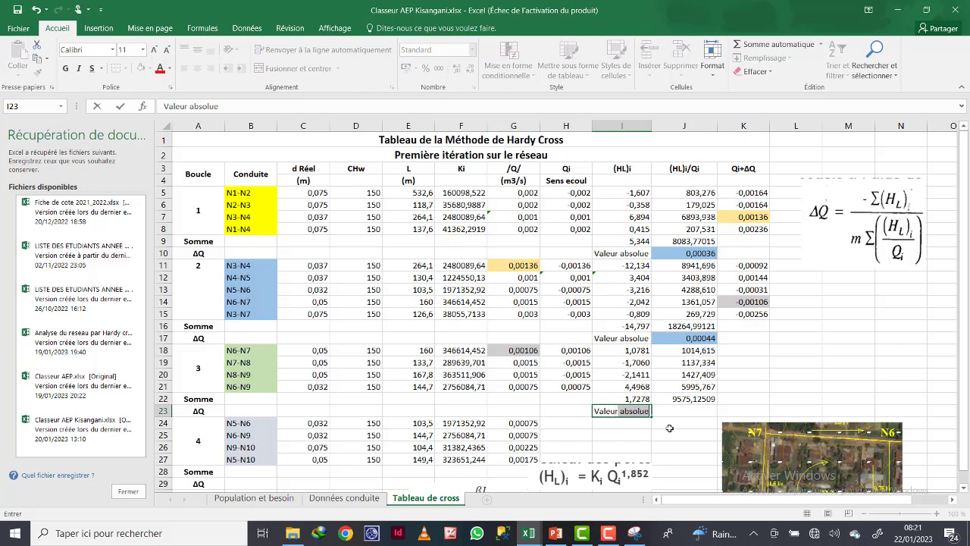
pyautogui.press('Tab')
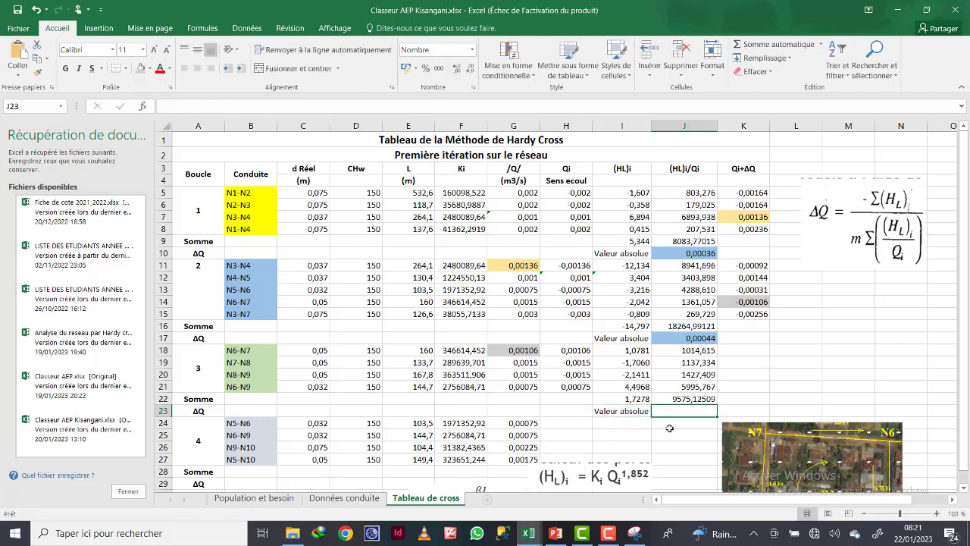
# Compute loop 3's absolute ΔQ in J23 with =ABS(I22/(1,852*J22)).
pyautogui.write('=')
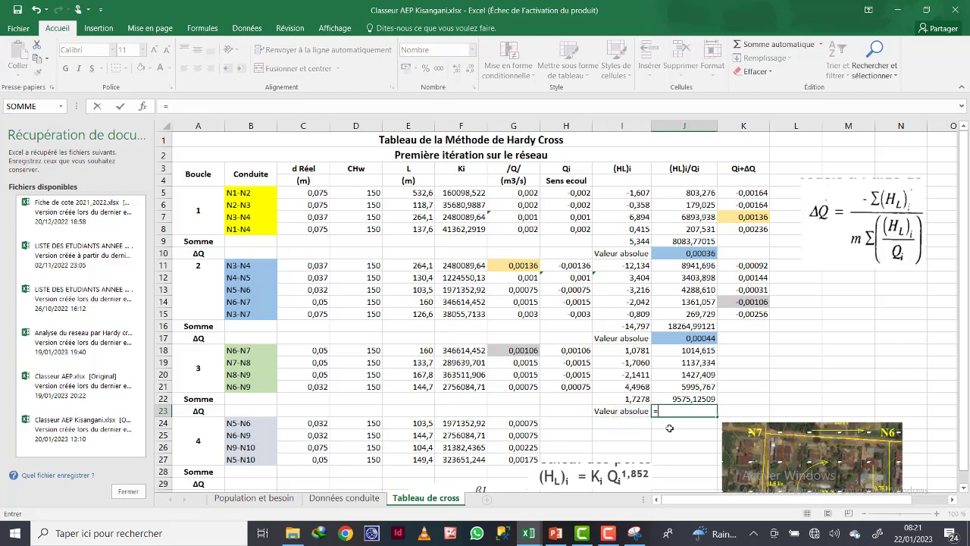
pyautogui.write('ab')
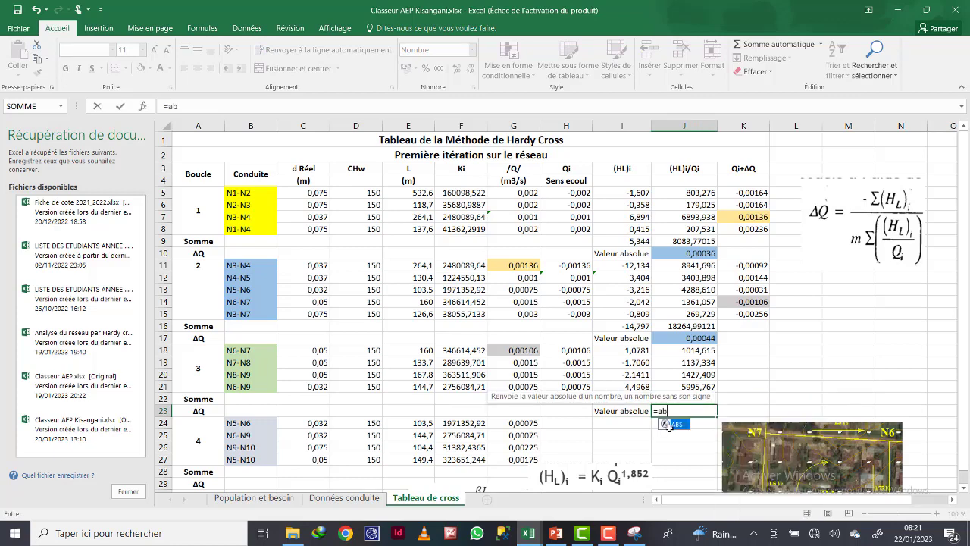
pyautogui.doubleClick(676, 425)
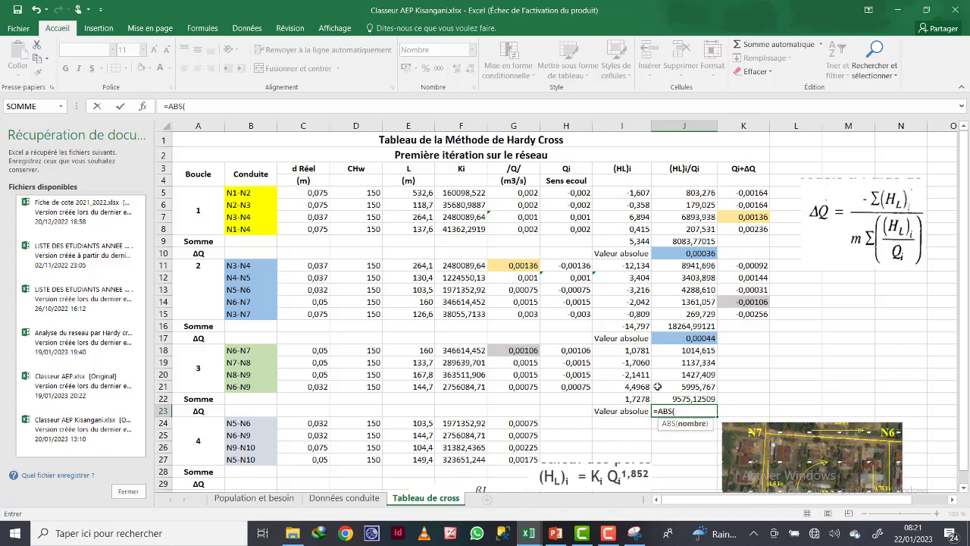
pyautogui.click(637, 399)
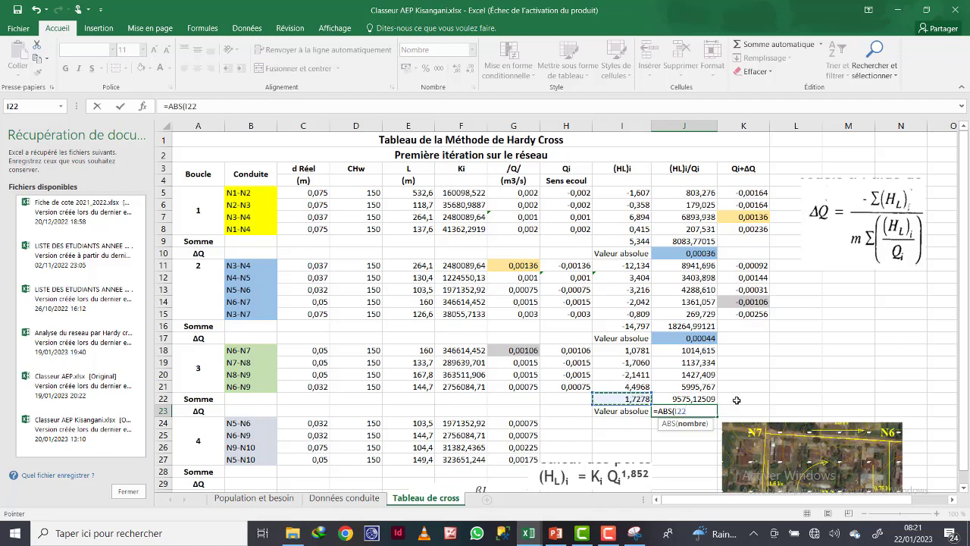
pyautogui.write('/(1,852*')
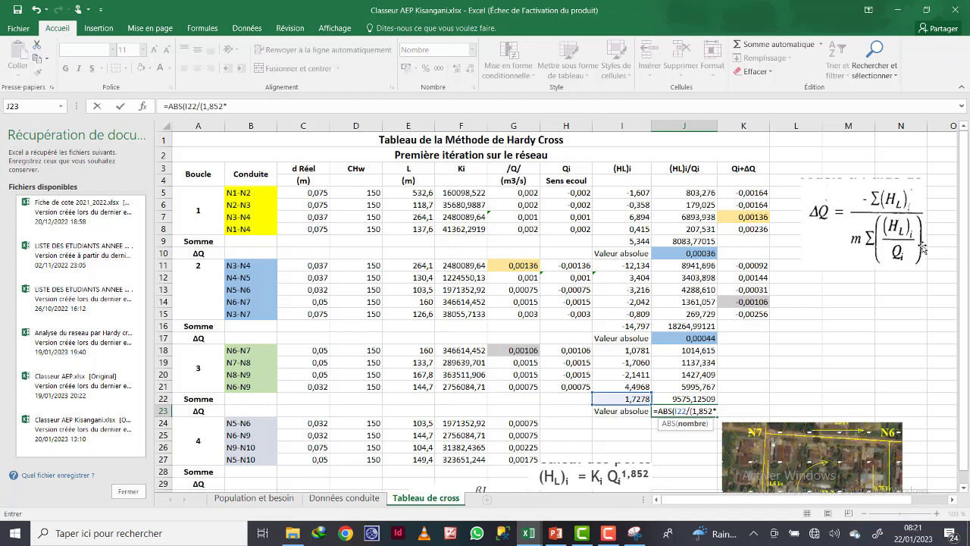
pyautogui.click(688, 398)
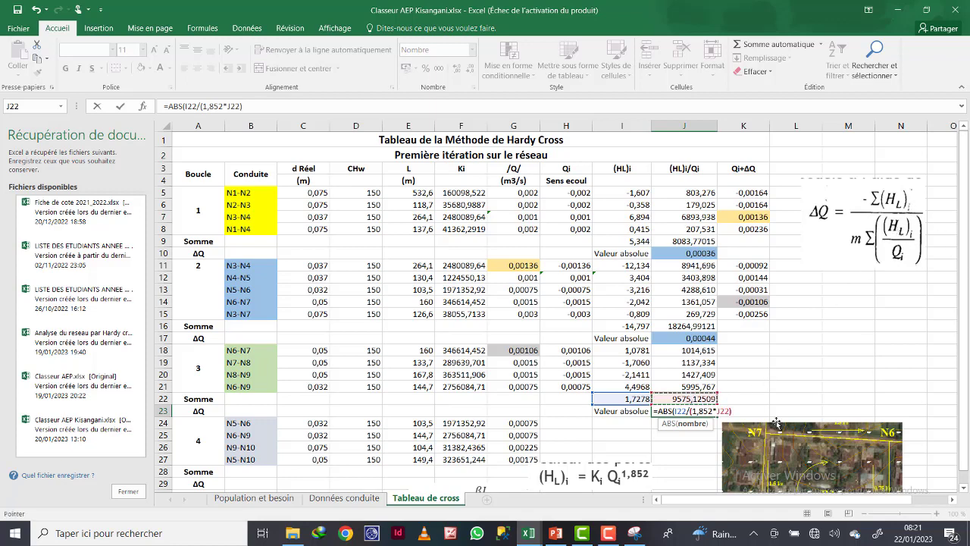
pyautogui.write('))')
pyautogui.press('Return')
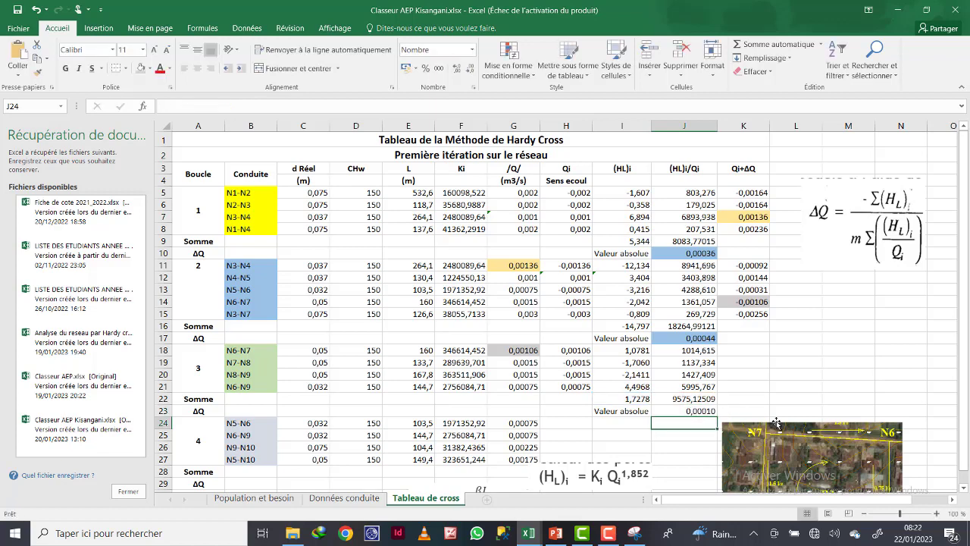
# Fill the loop 3 ΔQ cell J23 with the same light blue as the ΔQ cells of loops 1 and 2.
pyautogui.click(690, 412)
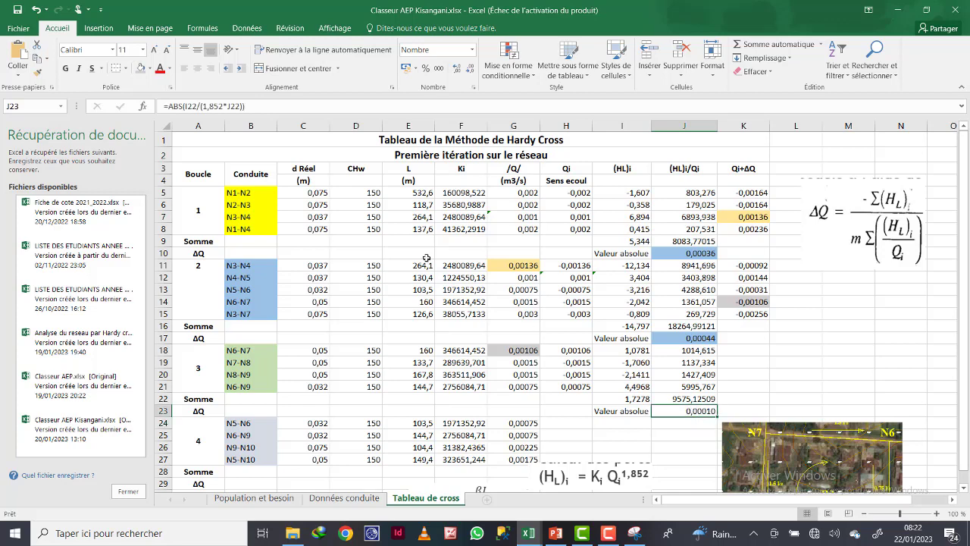
pyautogui.click(150, 69)
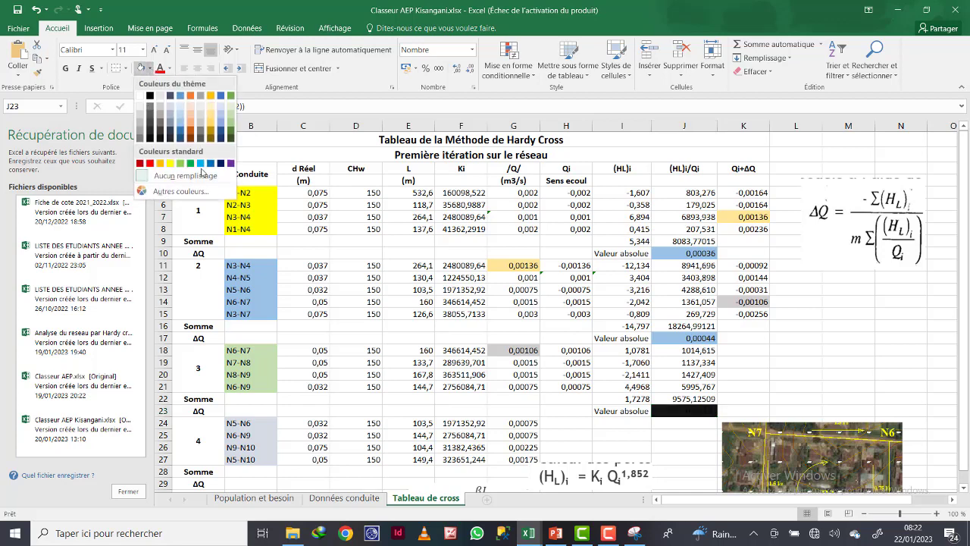
pyautogui.click(182, 120)
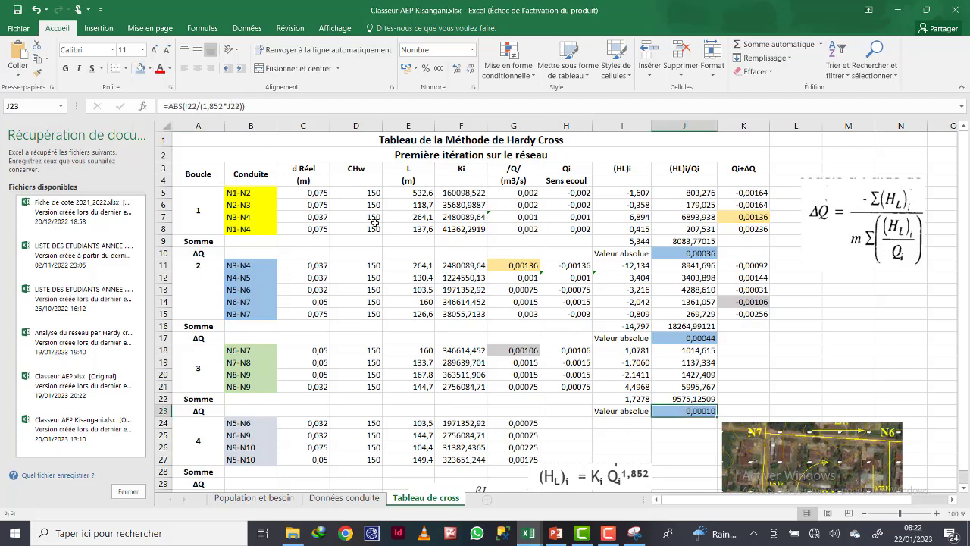
# Enter the corrected flow of pipe N6-N7 in K18 as =H18+J23.
pyautogui.click(742, 351)
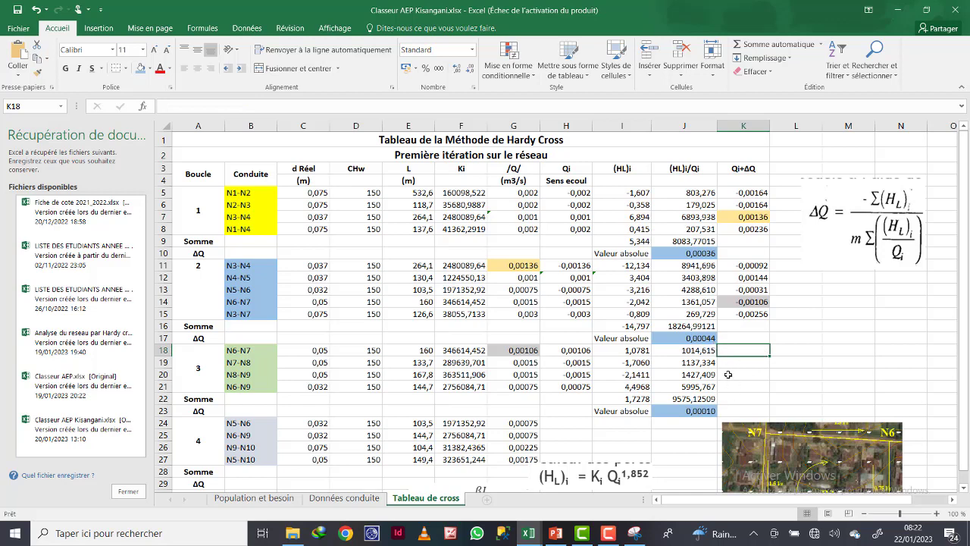
pyautogui.write('=')
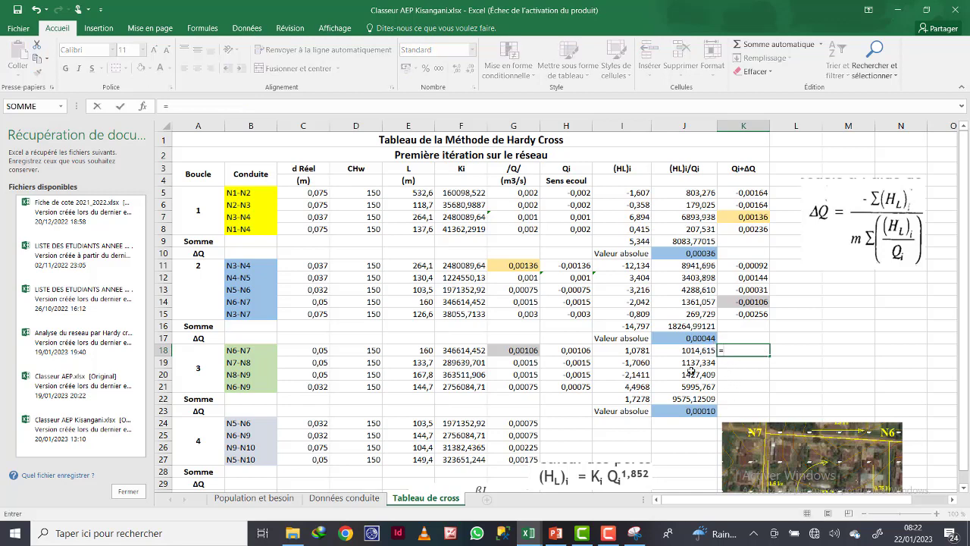
pyautogui.click(569, 350)
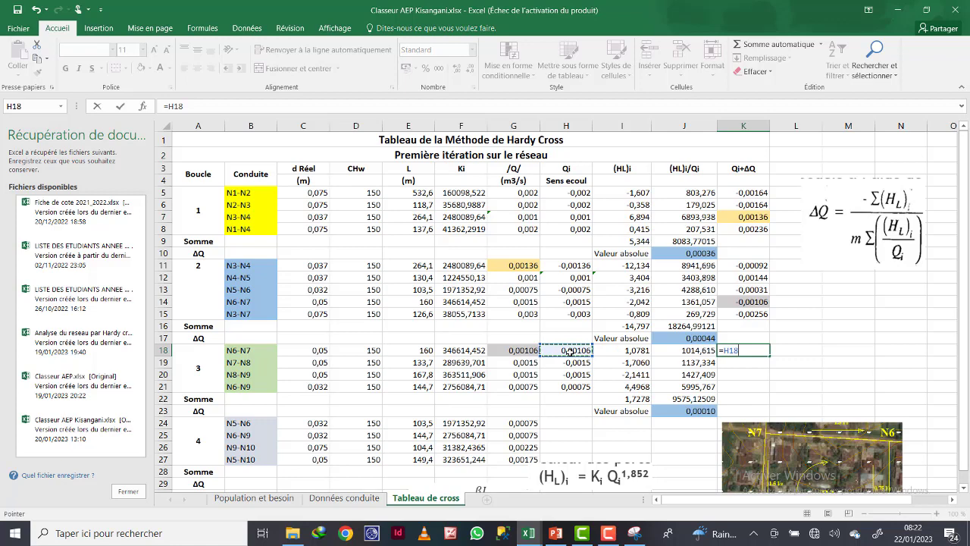
pyautogui.write('+')
pyautogui.click(687, 414)
pyautogui.press('Return')
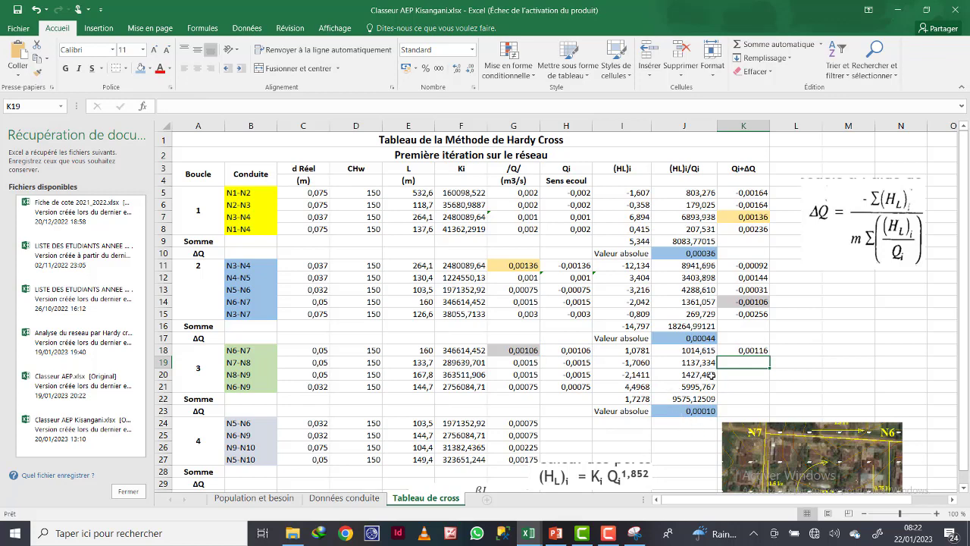
# Enter the corrected flow of pipe N7-N8 in K19 as =H19+J23.
pyautogui.write('=')
pyautogui.click(574, 363)
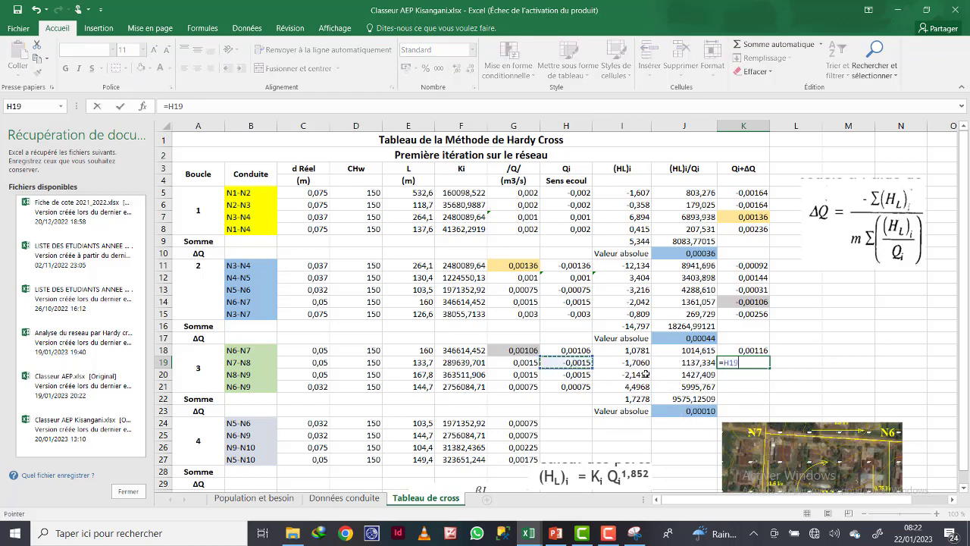
pyautogui.write('+')
pyautogui.click(693, 411)
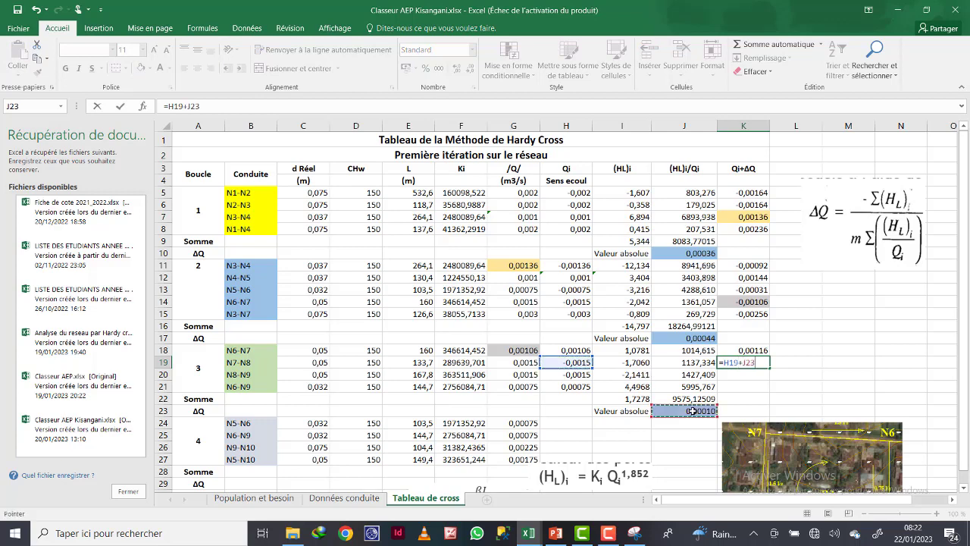
pyautogui.press('Return')
# Enter the corrected flow of pipe N8-N9 in K20 as =H20+J23.
pyautogui.write('=')
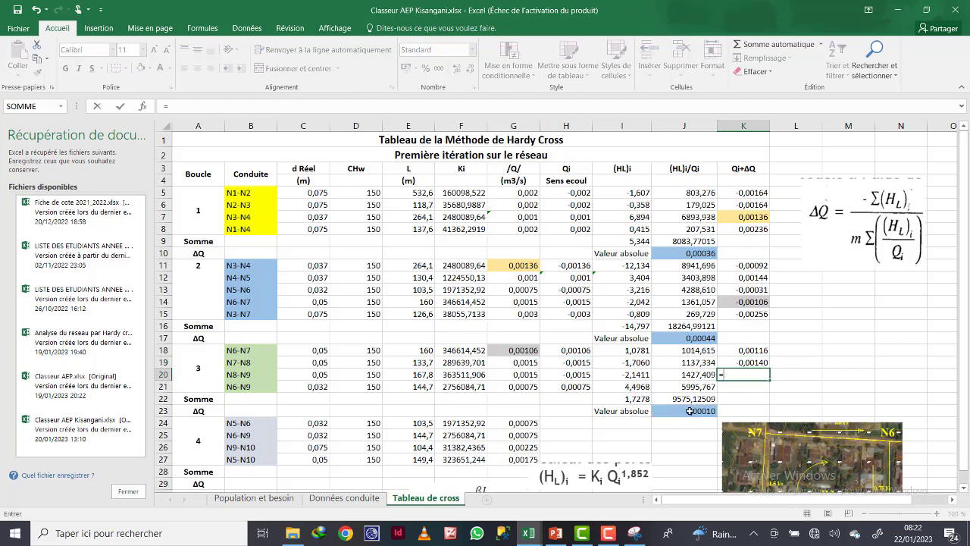
pyautogui.click(576, 374)
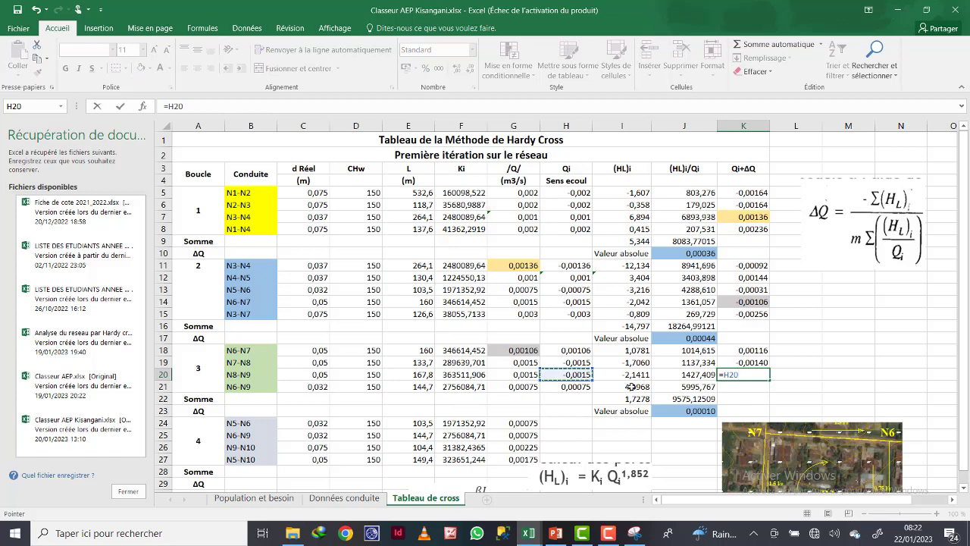
pyautogui.write('+')
pyautogui.click(676, 410)
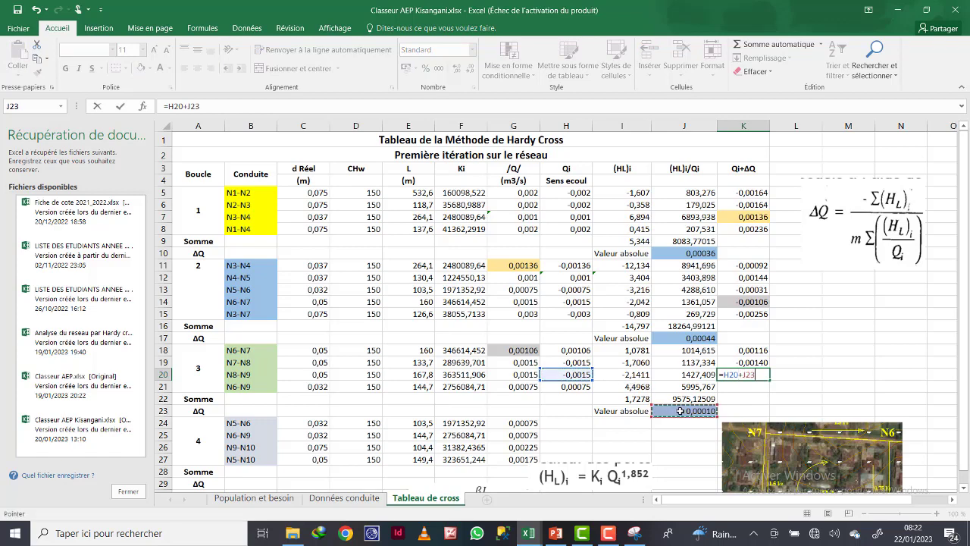
pyautogui.press('Return')
# Enter the corrected flow of pipe N6-N9 in K21 as =H21+J23.
pyautogui.write('=')
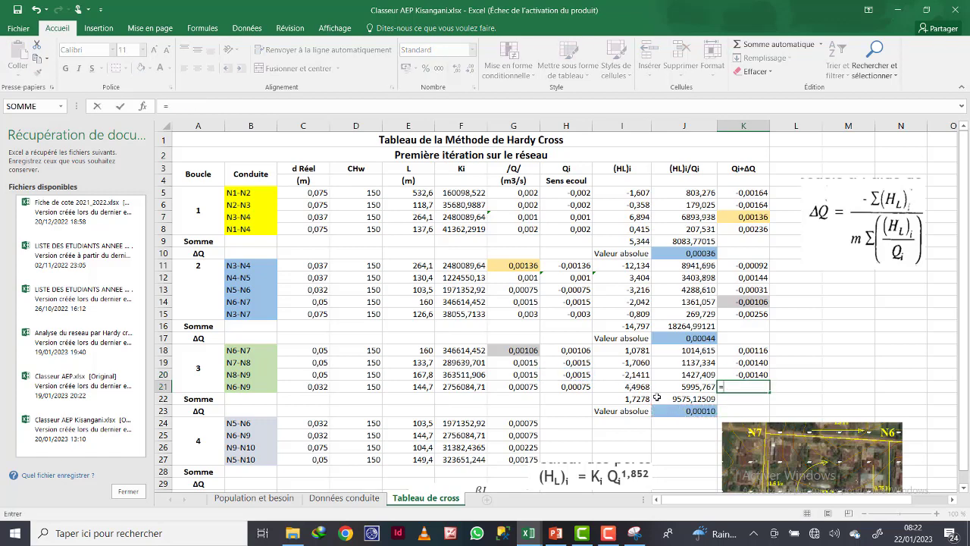
pyautogui.click(581, 386)
pyautogui.write('+')
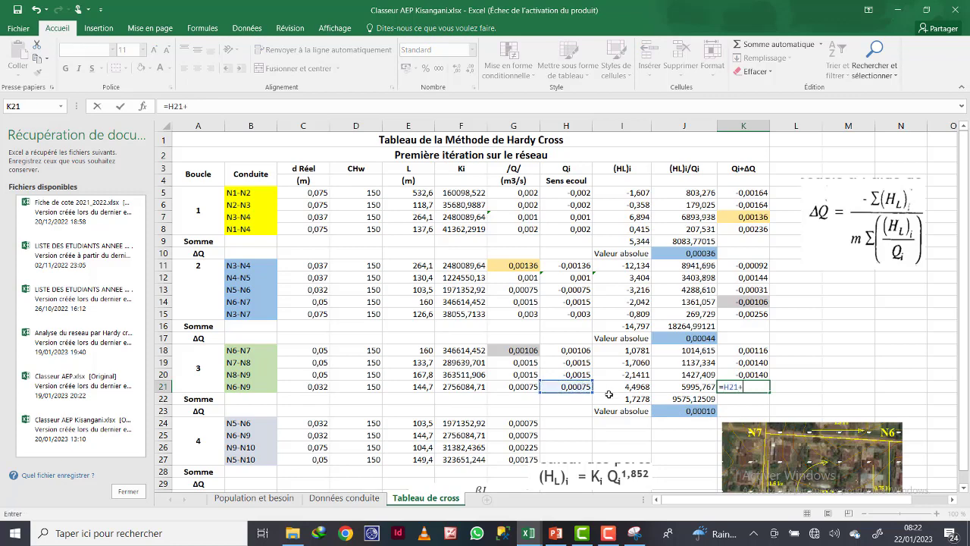
pyautogui.click(697, 410)
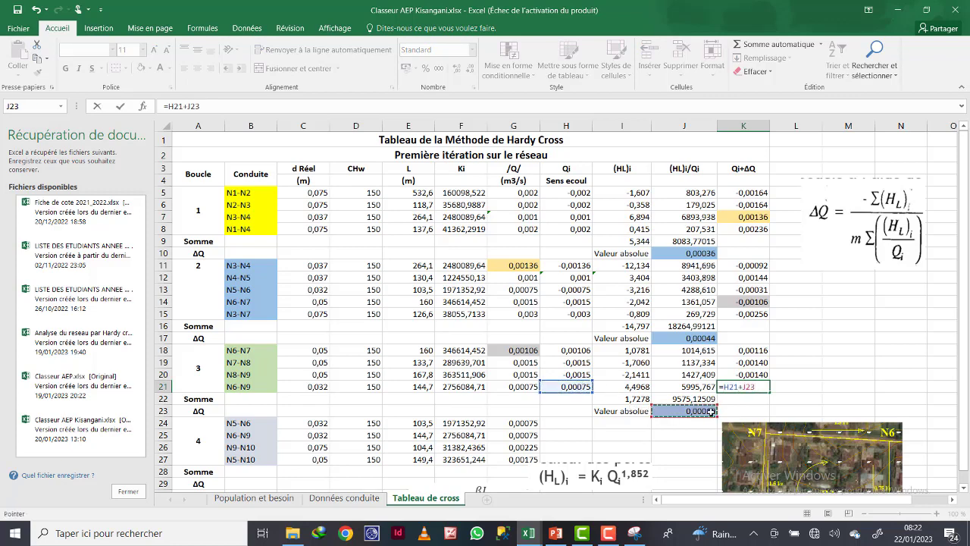
pyautogui.press('Return')
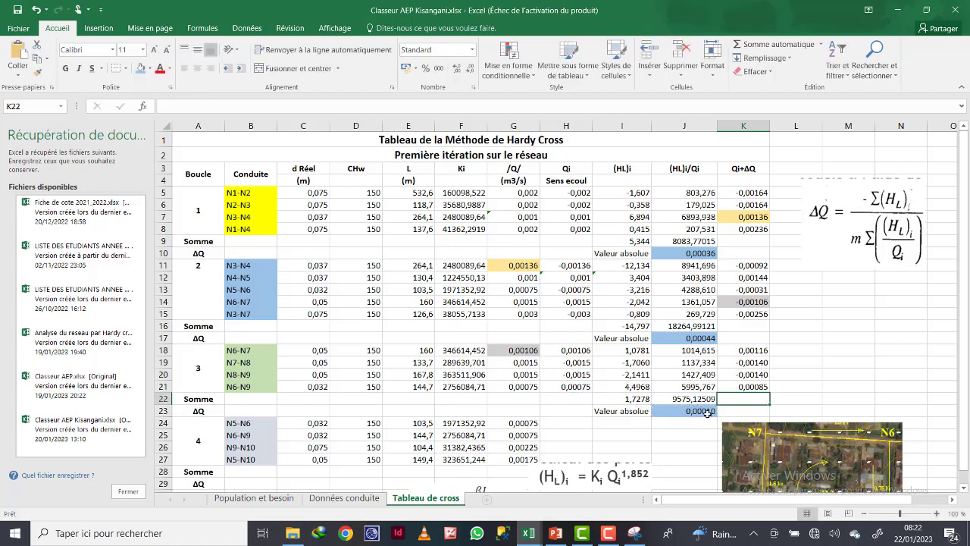
# Check the cell references in the loop 3 Qi+ΔQ formulas from K18 to K21 one by one.
pyautogui.doubleClick(750, 351)
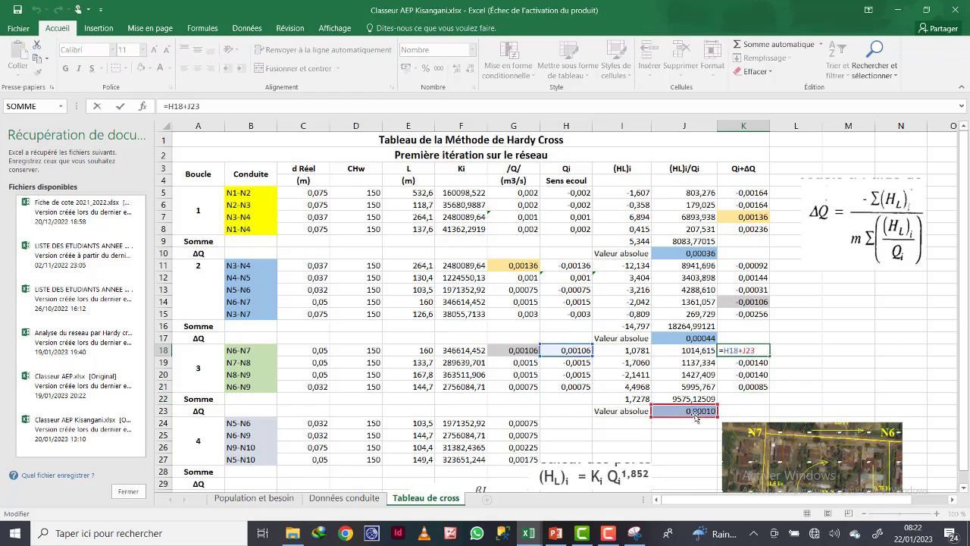
pyautogui.press('Return')
pyautogui.press('F2')
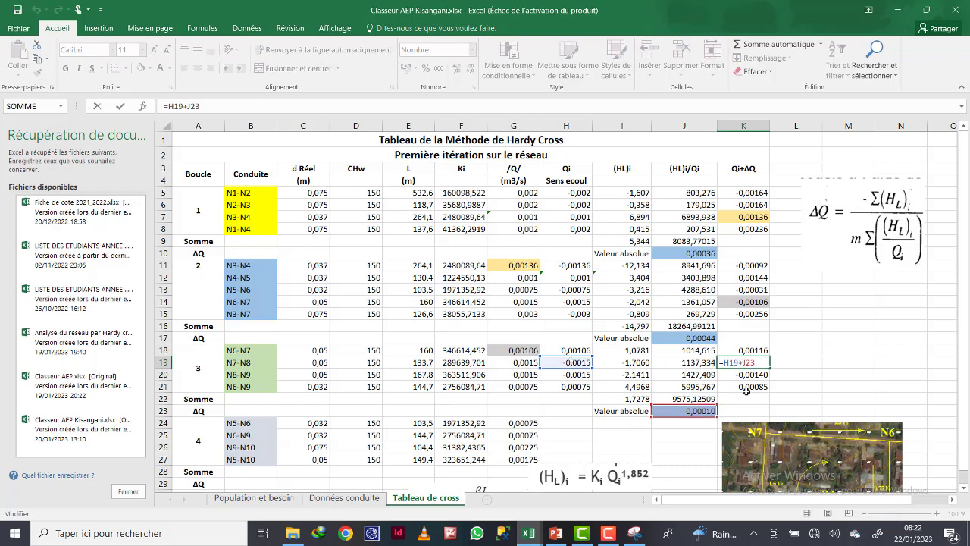
pyautogui.press('Return')
pyautogui.press('F2')
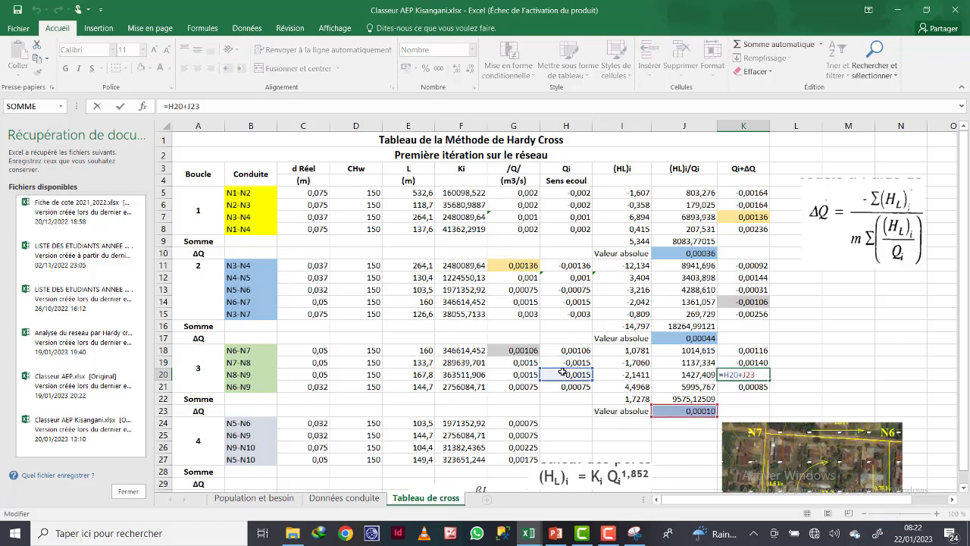
pyautogui.press('Return')
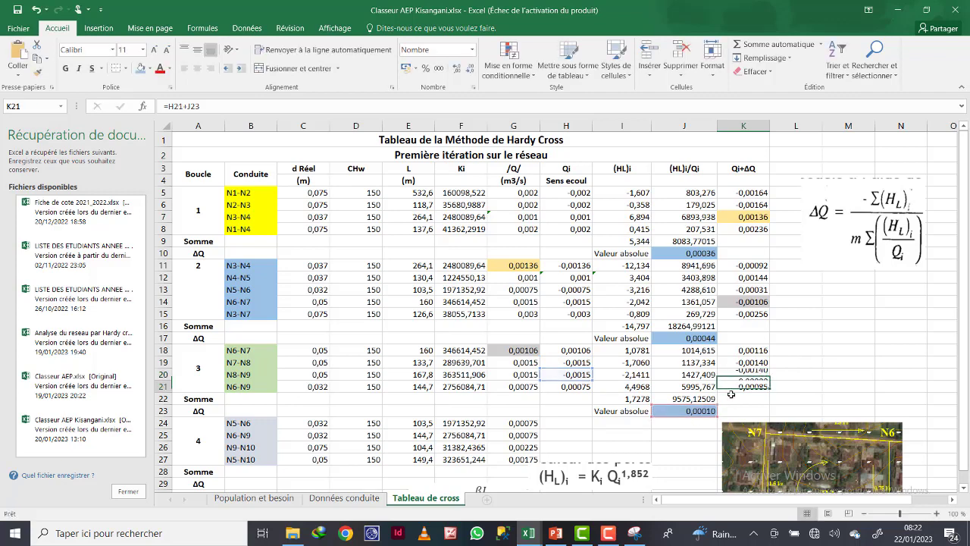
pyautogui.press('F2')
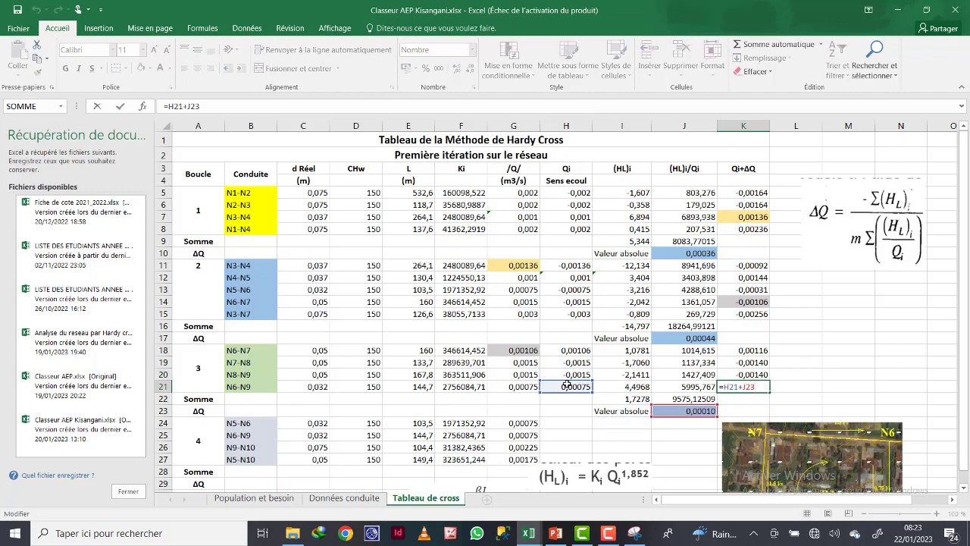
pyautogui.press('Return')
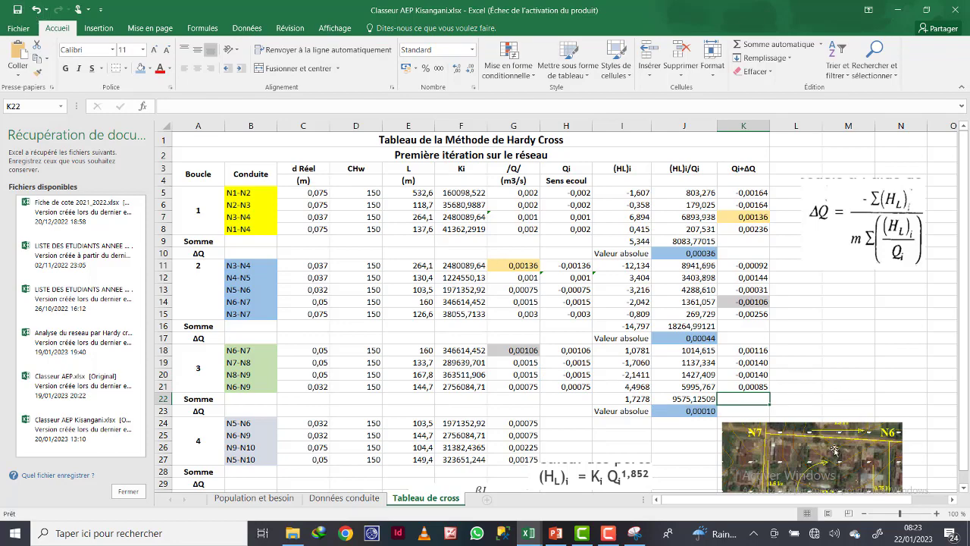
# Move the loop B3 map picture up beneath the ΔQ formula picture and shift the (HL)i formula picture slightly down below the loop 4 rows.
pyautogui.moveTo(833, 450); pyautogui.dragTo(886, 296)
pyautogui.scroll(-1, 672, 361)
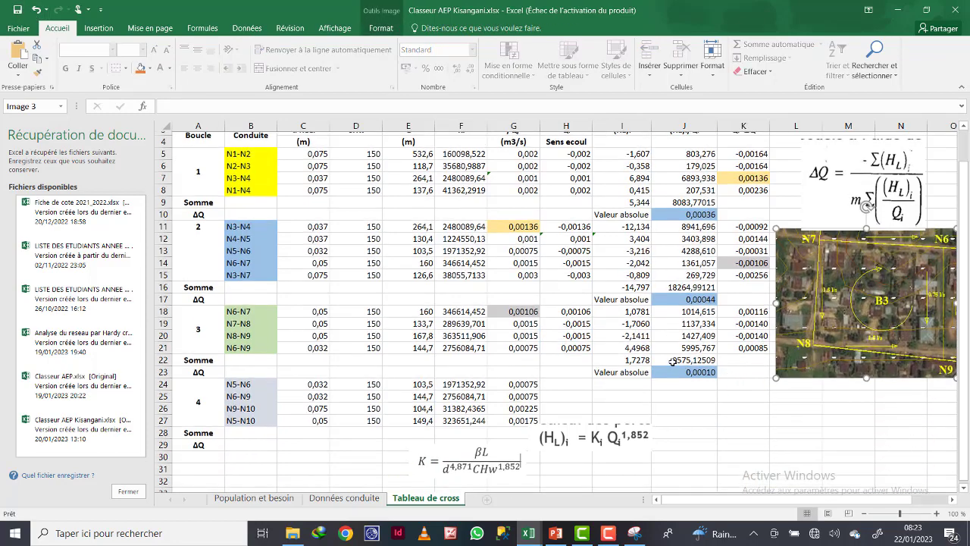
pyautogui.scroll(1, 672, 361)
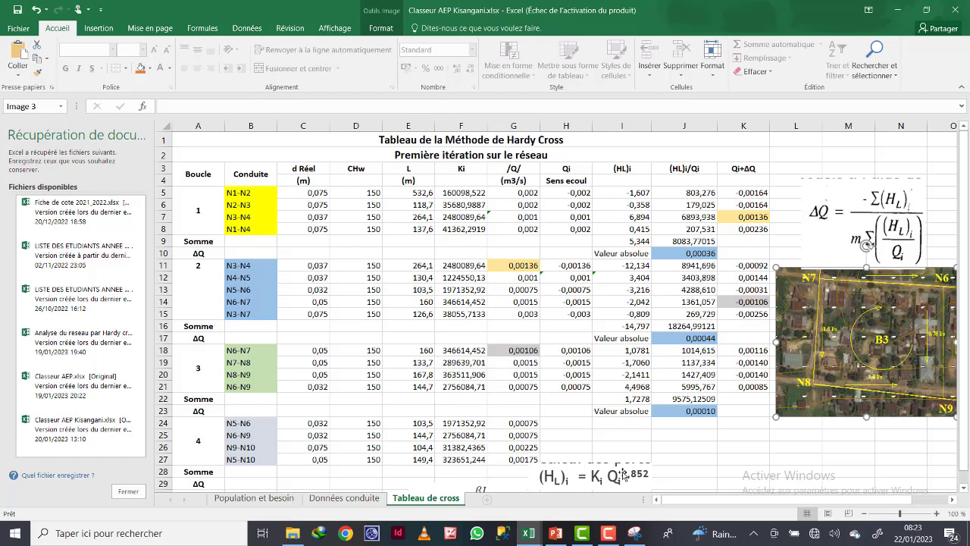
pyautogui.moveTo(659, 470); pyautogui.dragTo(657, 475)
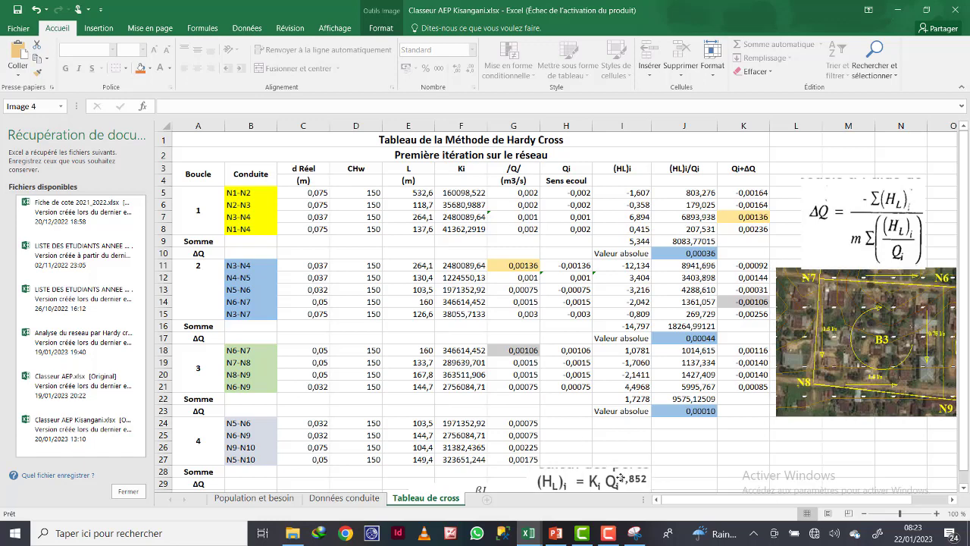
# Place the loop B3 map picture over the table and enlarge its crop to 12,3 cm by 10,58 cm to include loops B2 and B4.
pyautogui.click(724, 459)
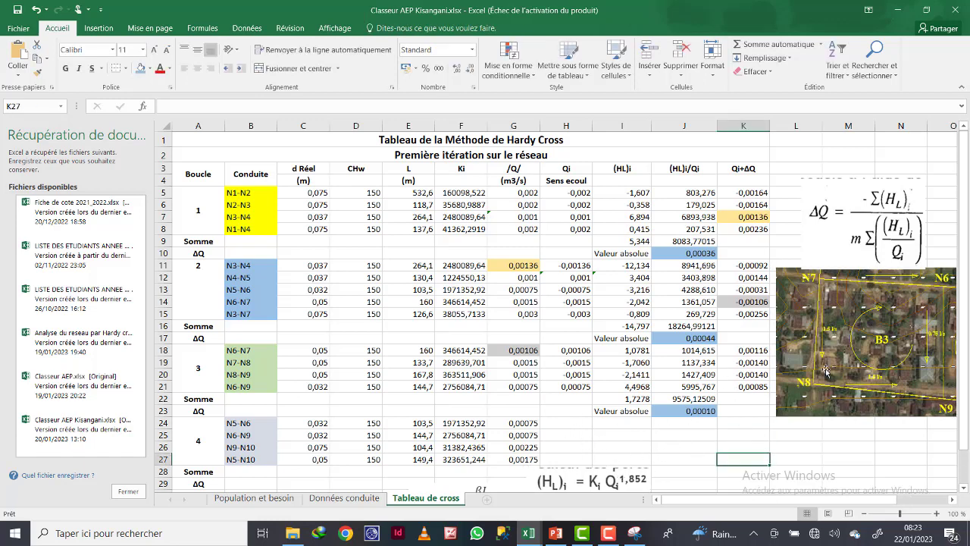
pyautogui.moveTo(824, 371); pyautogui.dragTo(833, 372)
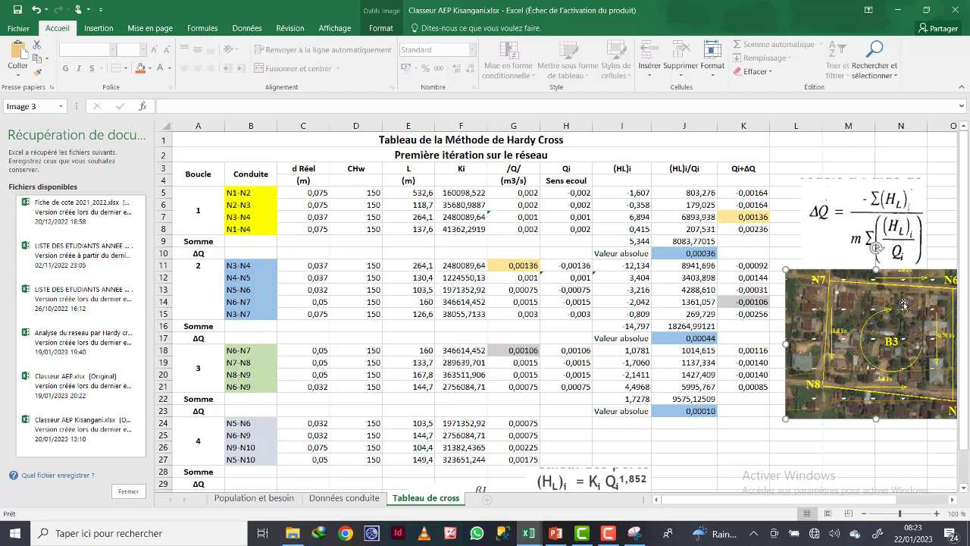
pyautogui.moveTo(906, 300); pyautogui.dragTo(674, 270)
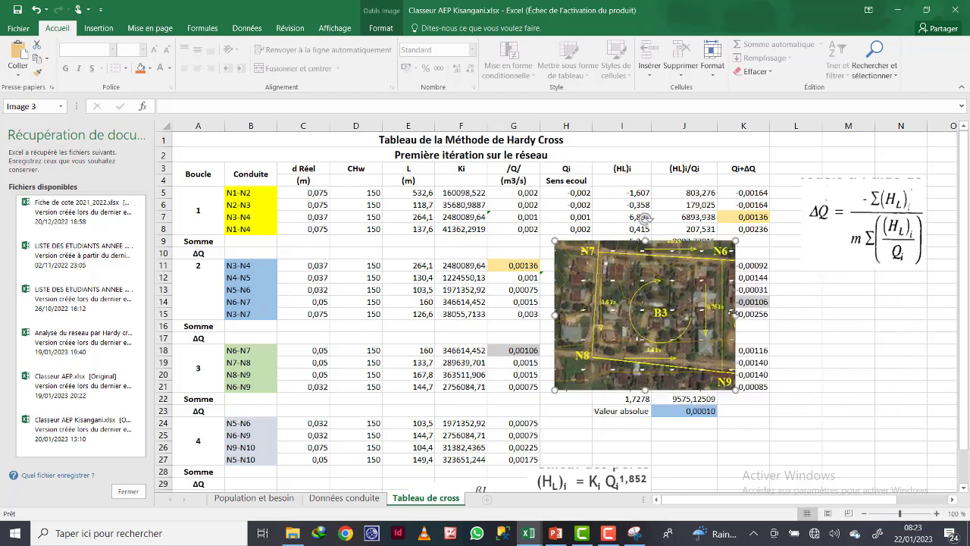
pyautogui.click(381, 29)
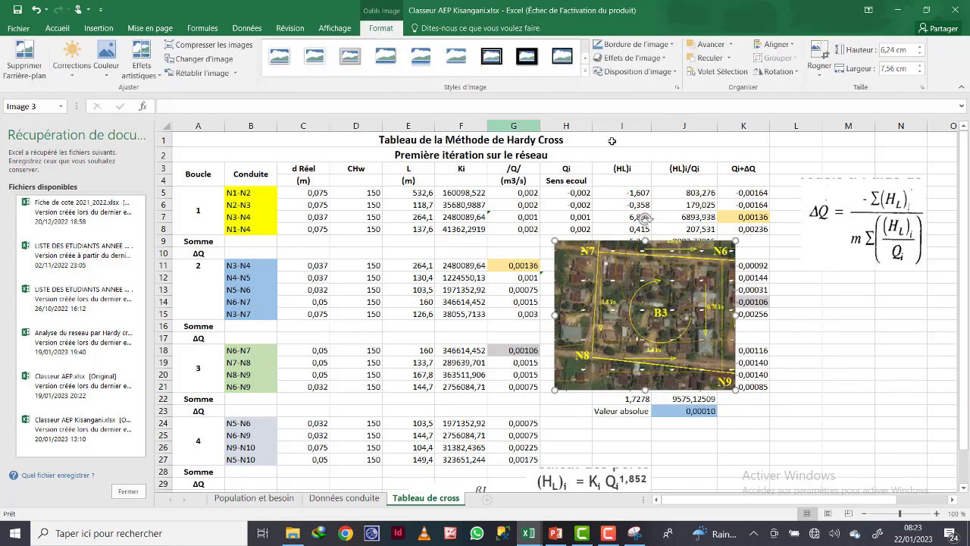
pyautogui.click(825, 52)
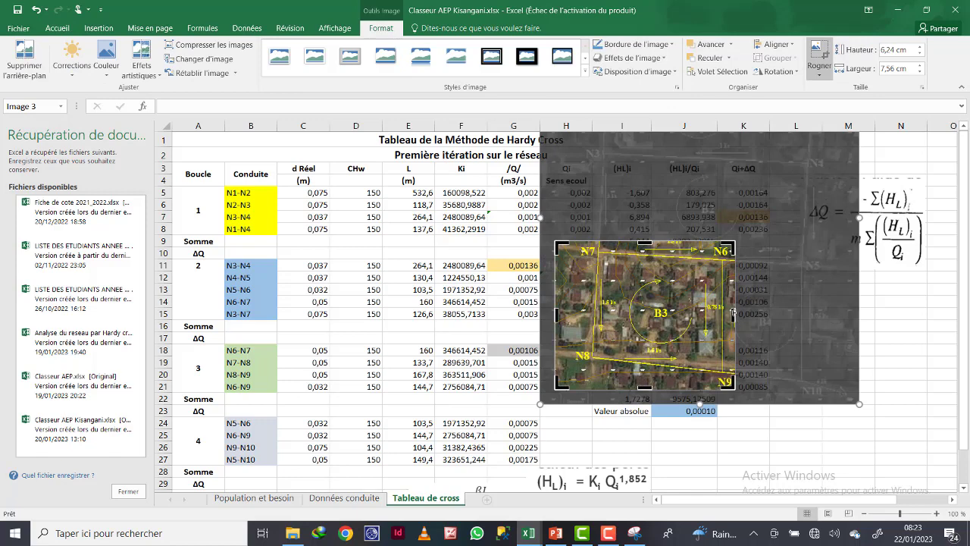
pyautogui.moveTo(735, 311); pyautogui.dragTo(848, 331)
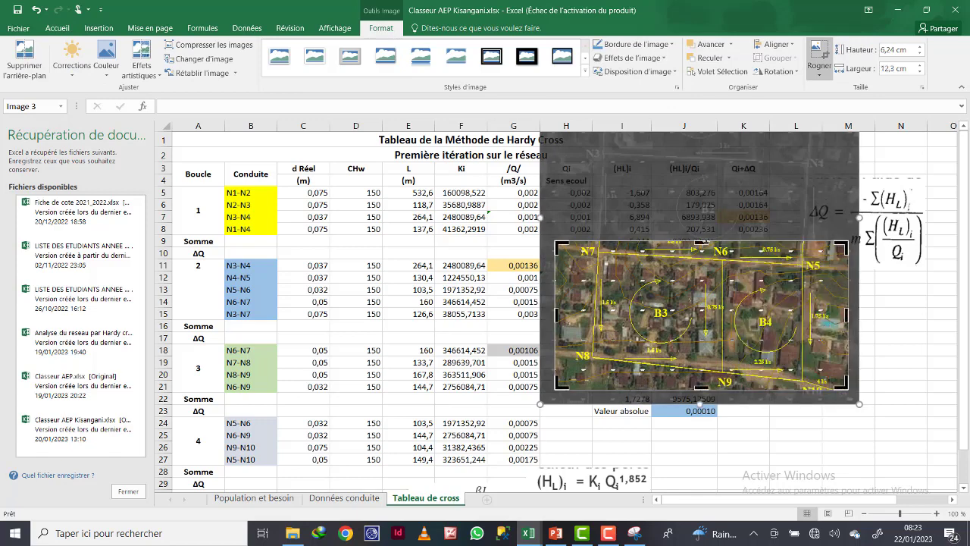
pyautogui.moveTo(703, 240); pyautogui.dragTo(703, 139)
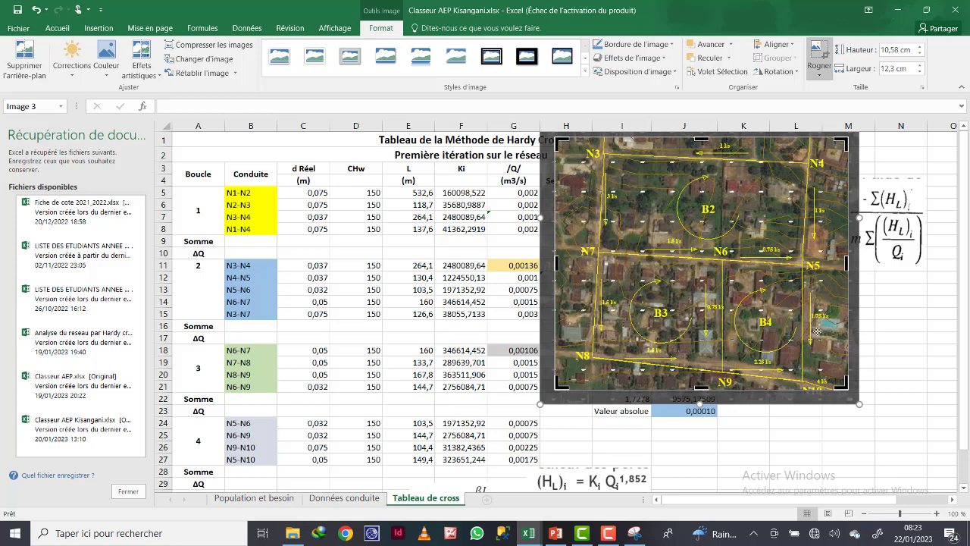
pyautogui.click(900, 337)
pyautogui.click(730, 290)
pyautogui.moveTo(730, 290); pyautogui.dragTo(623, 329)
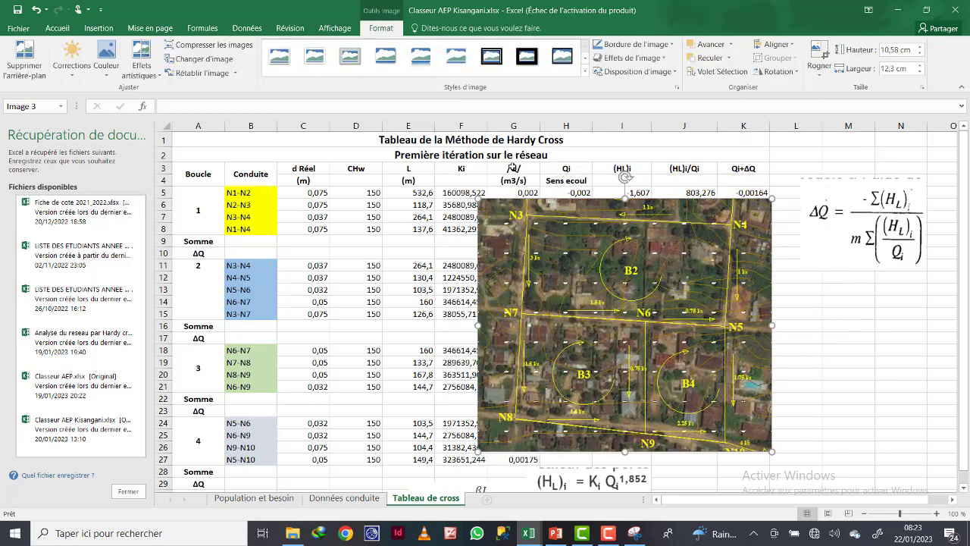
# Extend the map picture's crop upward to 13,17 cm high to include loop B1 and place the picture beside the table, clear of column K.
pyautogui.click(815, 54)
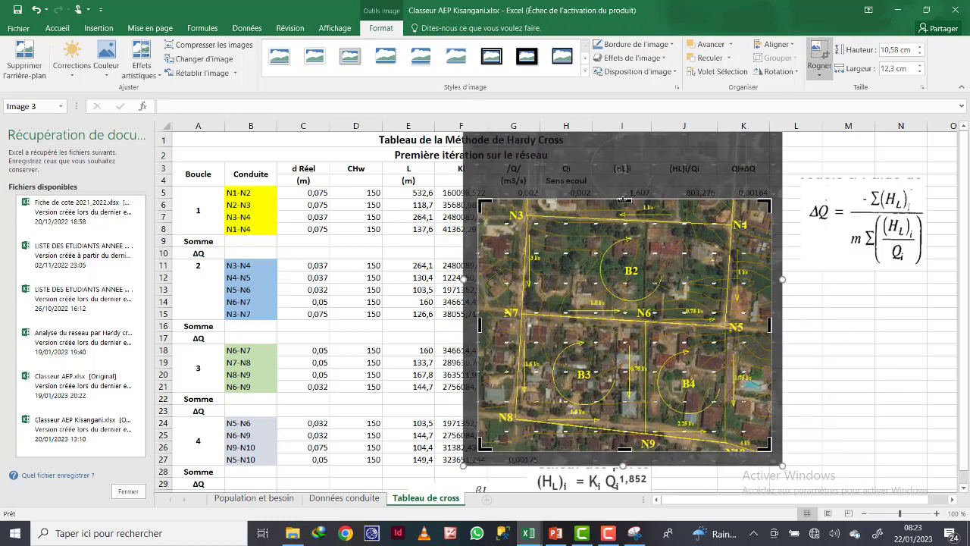
pyautogui.moveTo(623, 200); pyautogui.dragTo(627, 137)
pyautogui.click(850, 326)
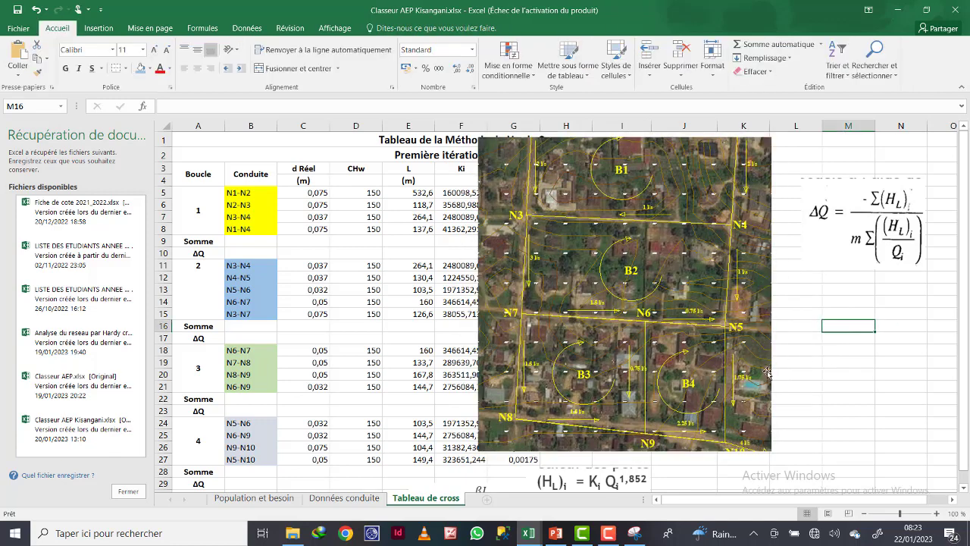
pyautogui.moveTo(691, 373); pyautogui.dragTo(746, 370)
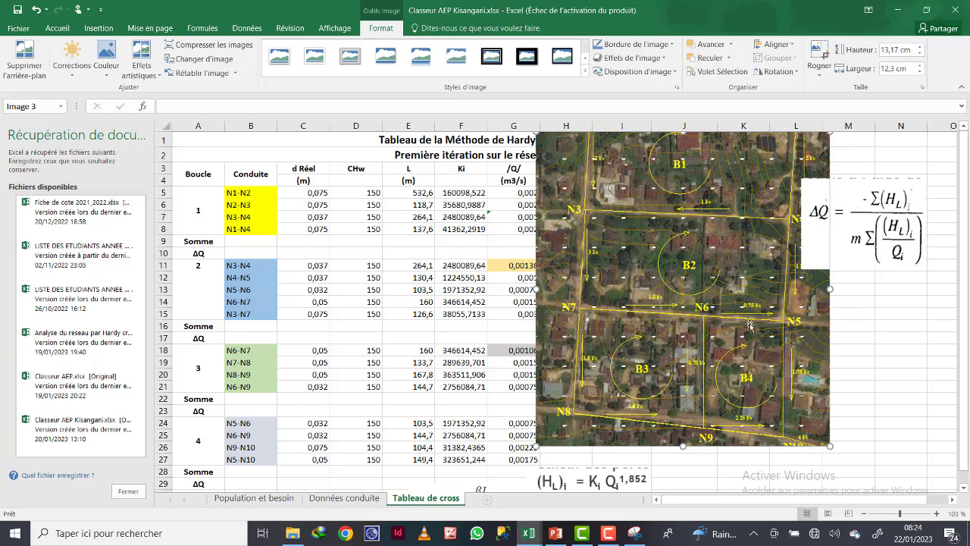
pyautogui.moveTo(682, 309); pyautogui.dragTo(826, 359)
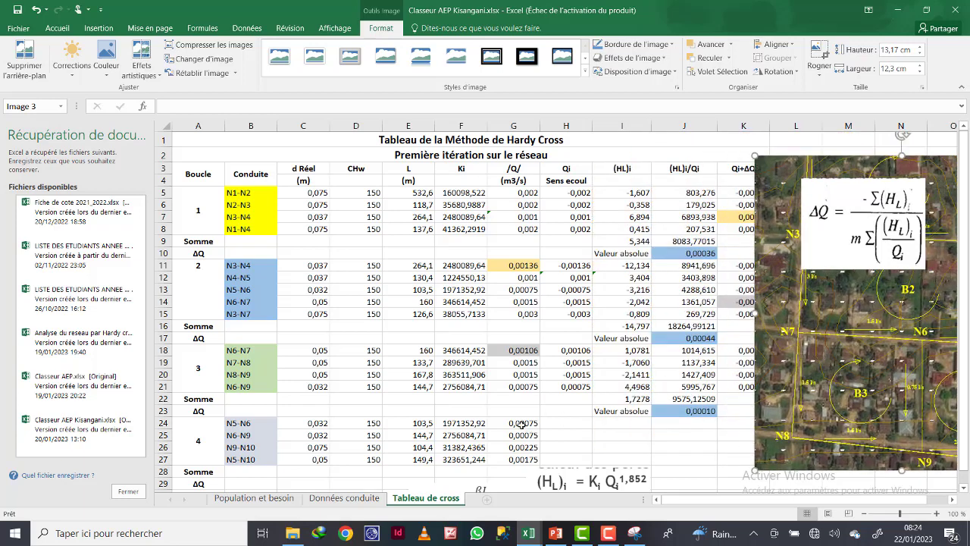
pyautogui.moveTo(762, 379); pyautogui.dragTo(815, 377)
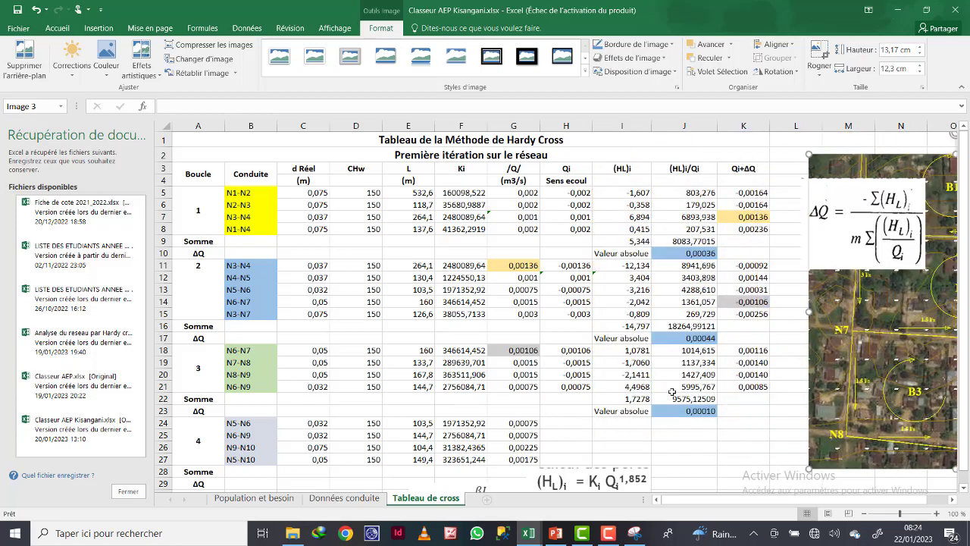
# Link the loop 4 flow of pipe N5-N6 in G24 to the loop 2 corrected flow with reversed sign, as =-K13.
pyautogui.click(514, 423)
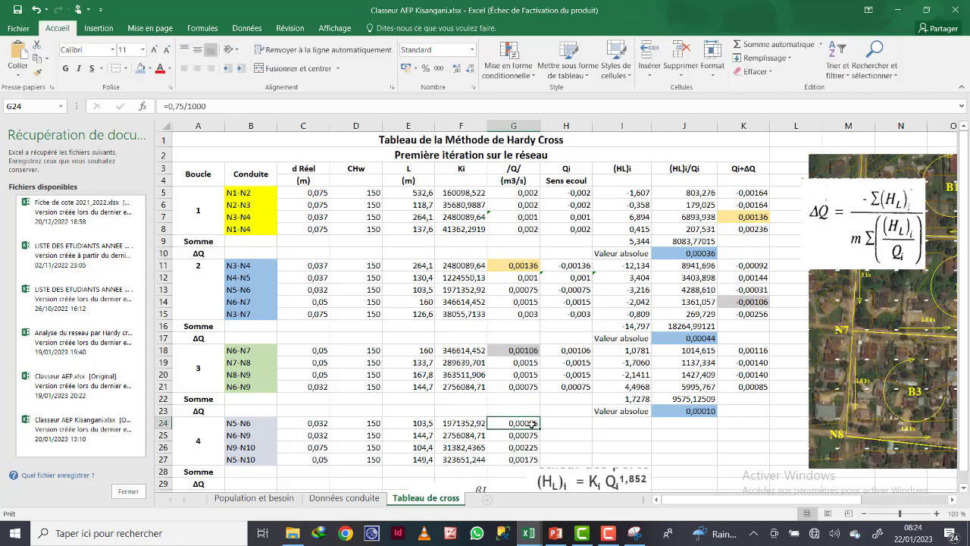
pyautogui.write('=')
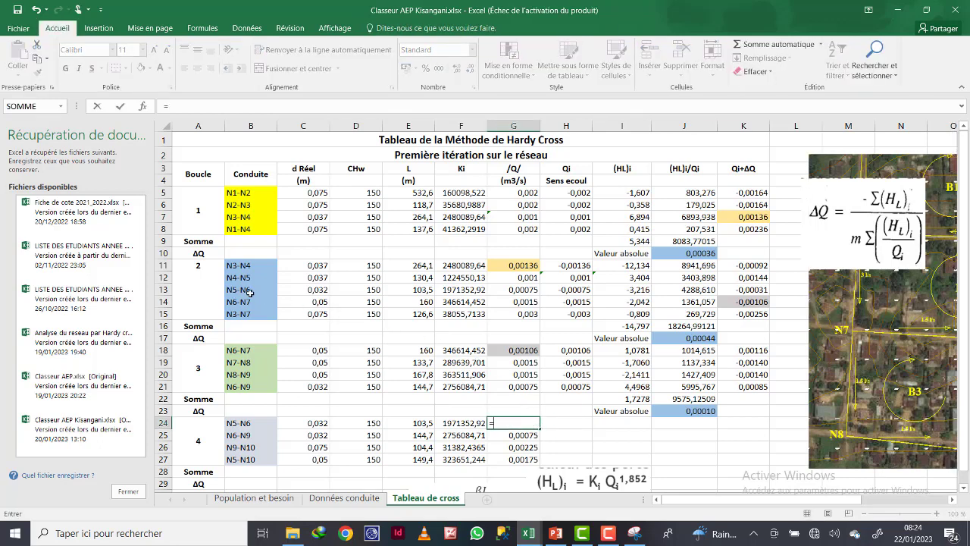
pyautogui.click(747, 292)
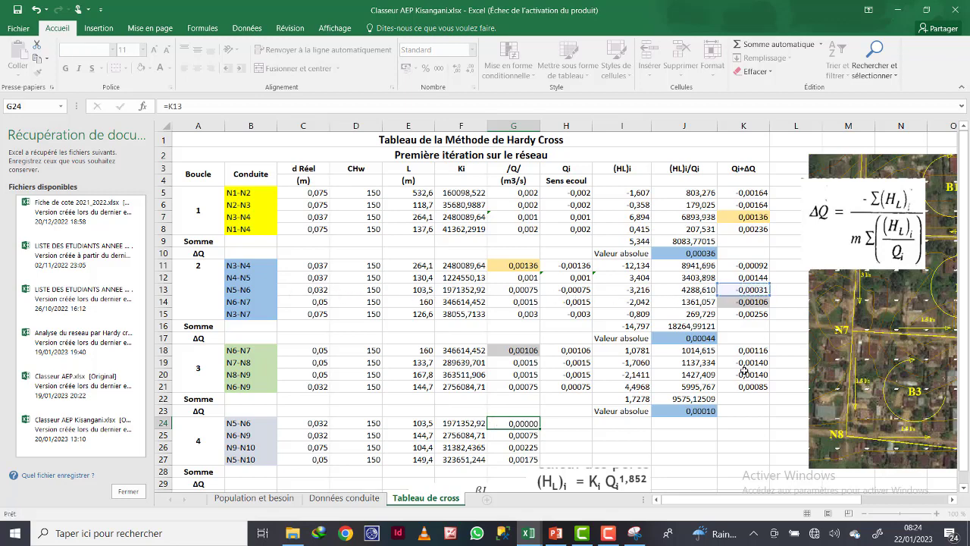
pyautogui.press('Return')
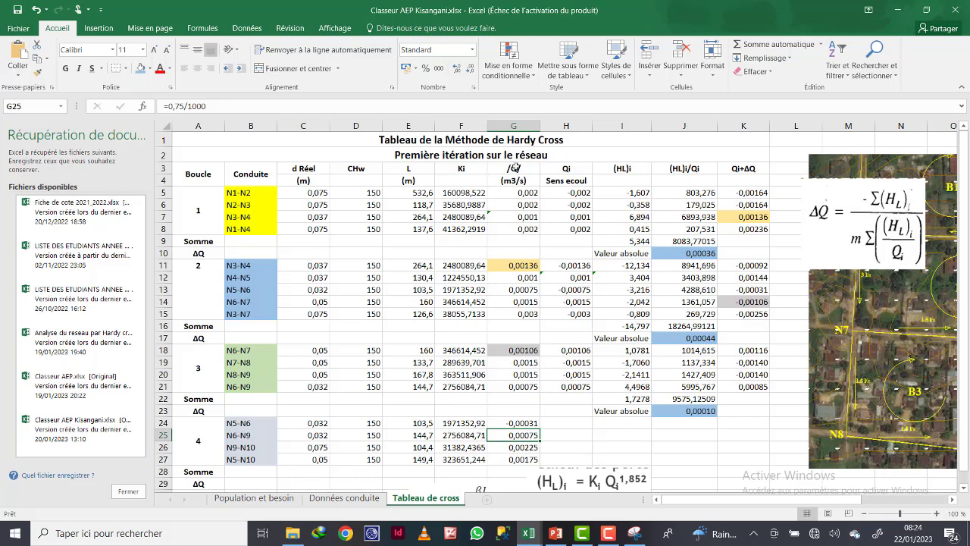
pyautogui.doubleClick(528, 423)
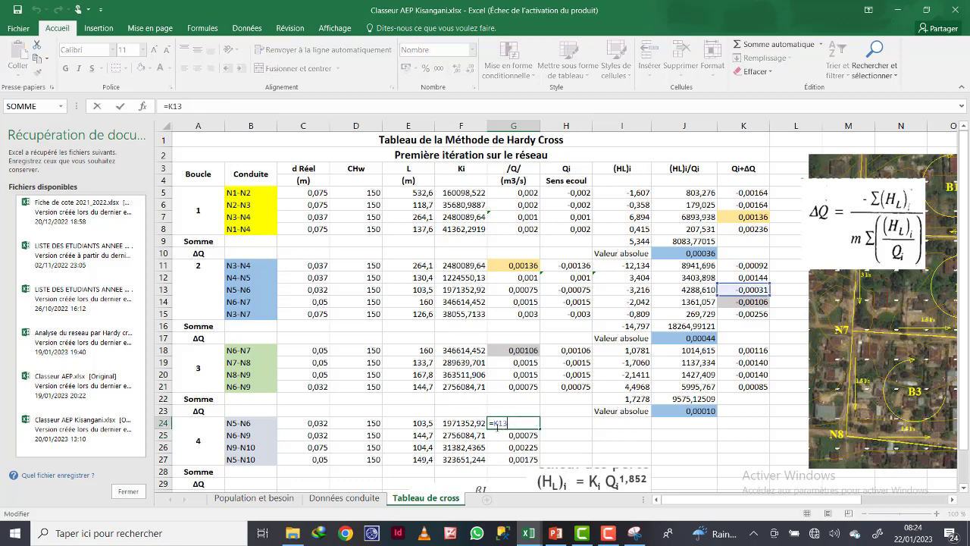
pyautogui.write('-')
pyautogui.press('Return')
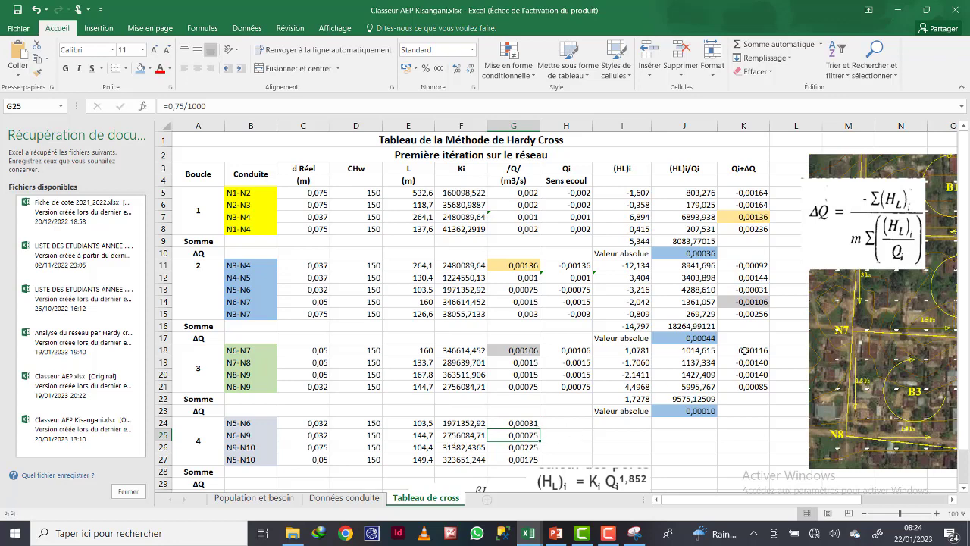
# Consult the network map over the table, put it back beside it, and fill the N5-N6 flow cells K13 and G24 with gold.
pyautogui.moveTo(830, 328); pyautogui.dragTo(511, 304)
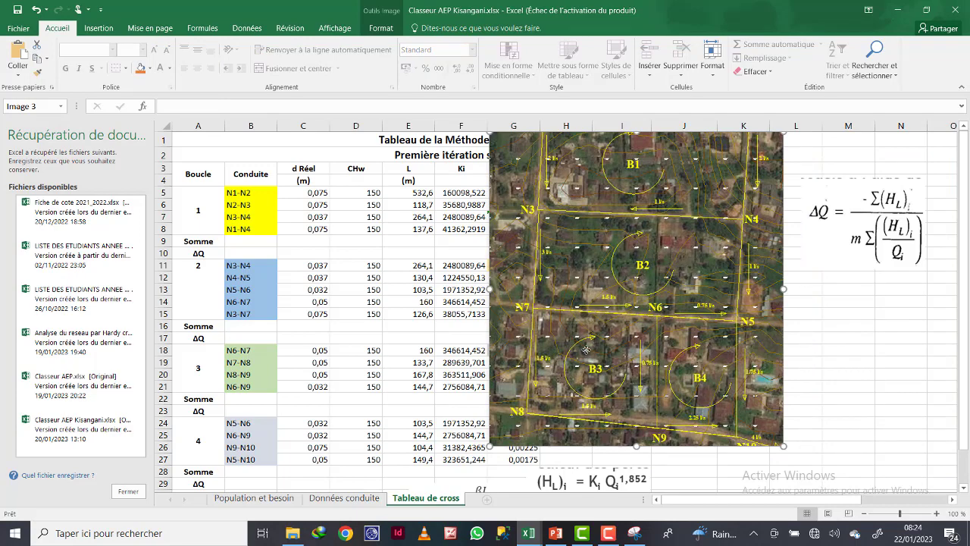
pyautogui.moveTo(554, 329); pyautogui.dragTo(894, 327)
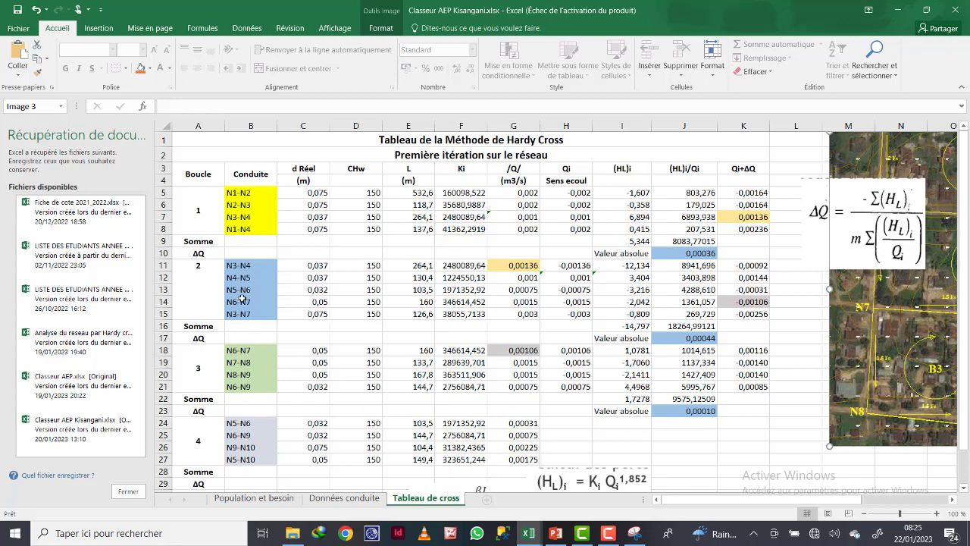
pyautogui.click(728, 288)
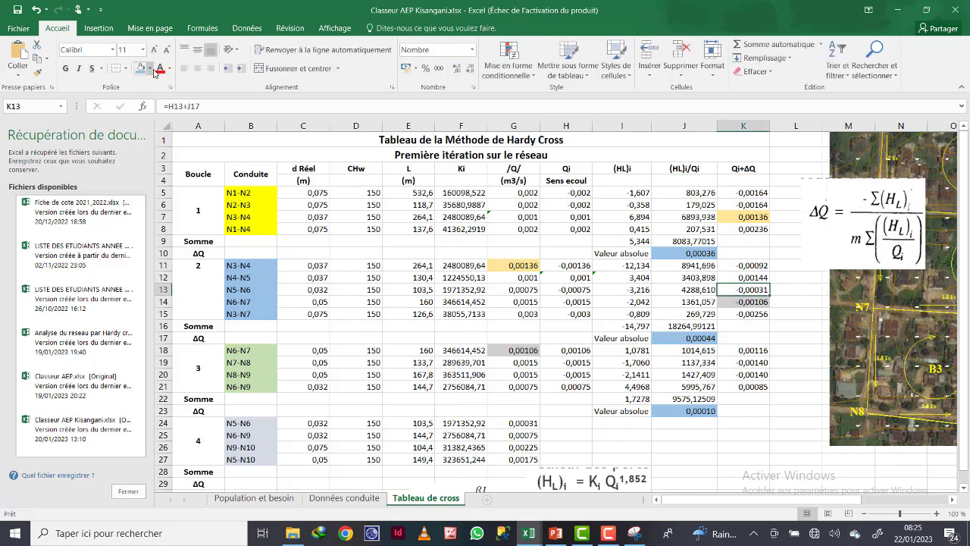
pyautogui.click(151, 68)
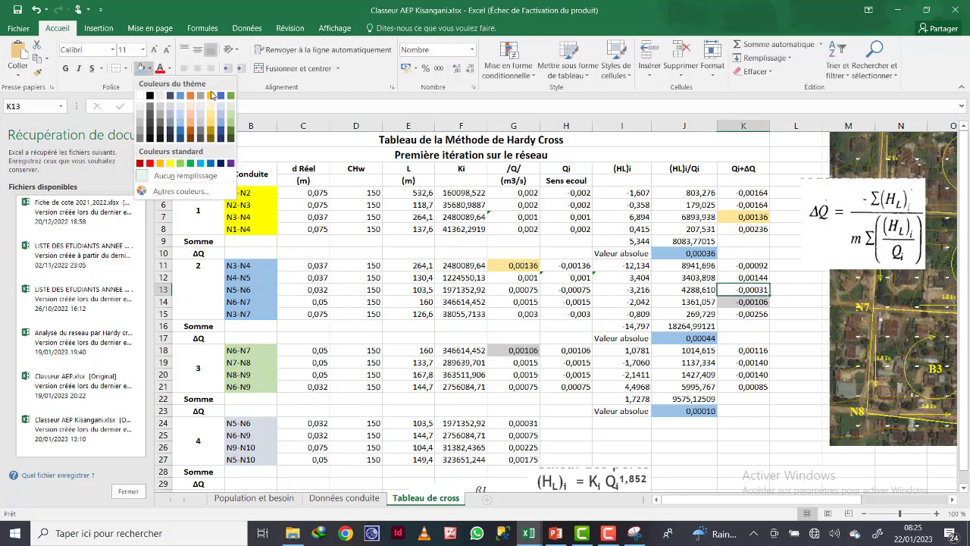
pyautogui.click(212, 97)
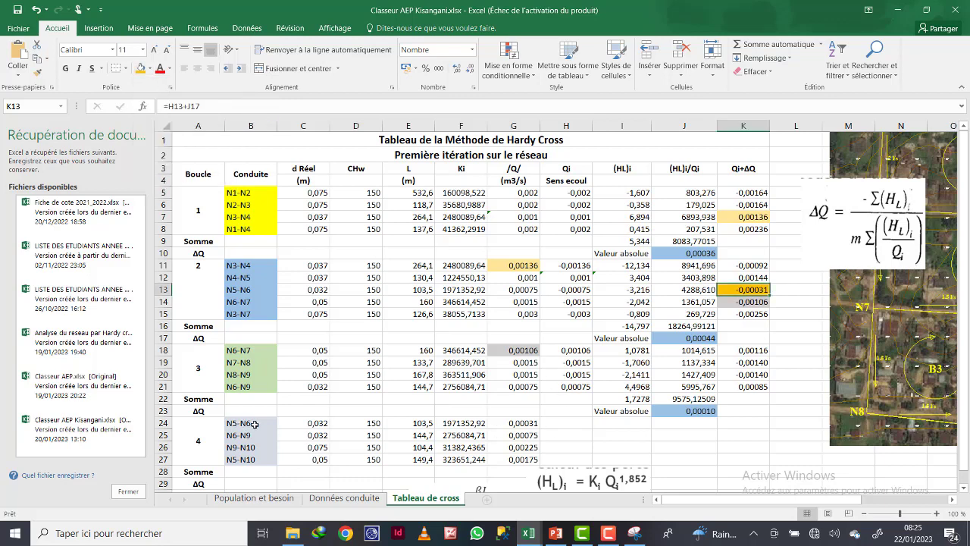
pyautogui.click(517, 424)
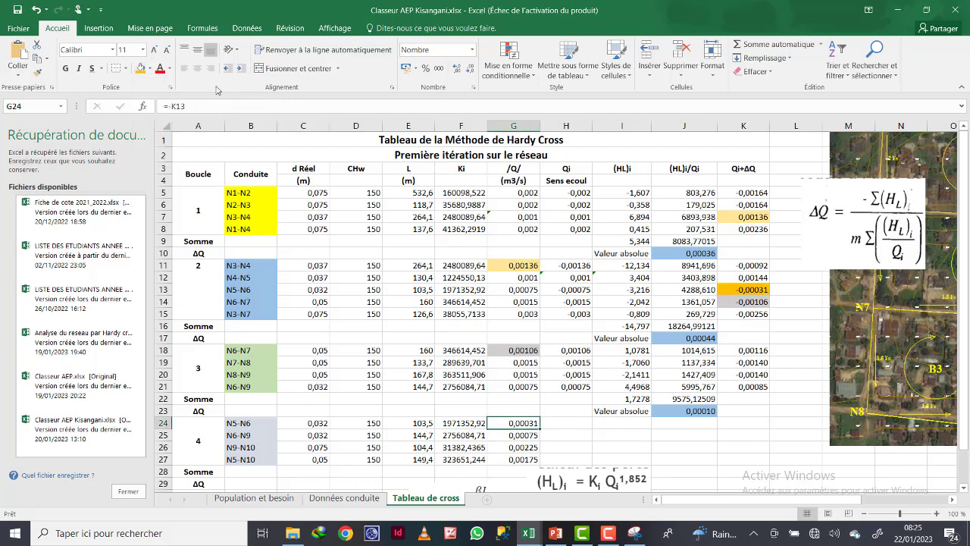
pyautogui.click(140, 68)
pyautogui.click(727, 456)
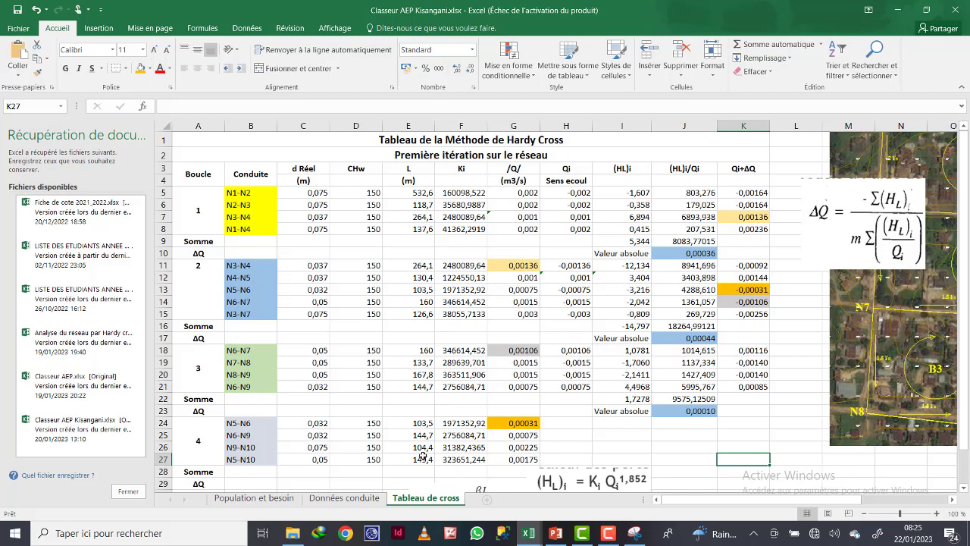
# Link the loop 4 flow of pipe N6-N9 in G25 to the loop 3 corrected flow, as =K21.
pyautogui.click(228, 387)
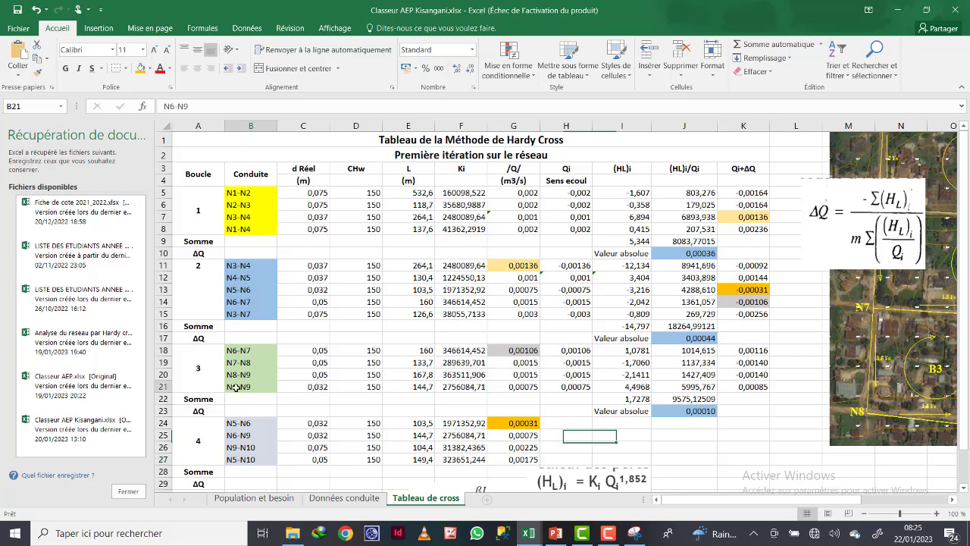
pyautogui.click(244, 438)
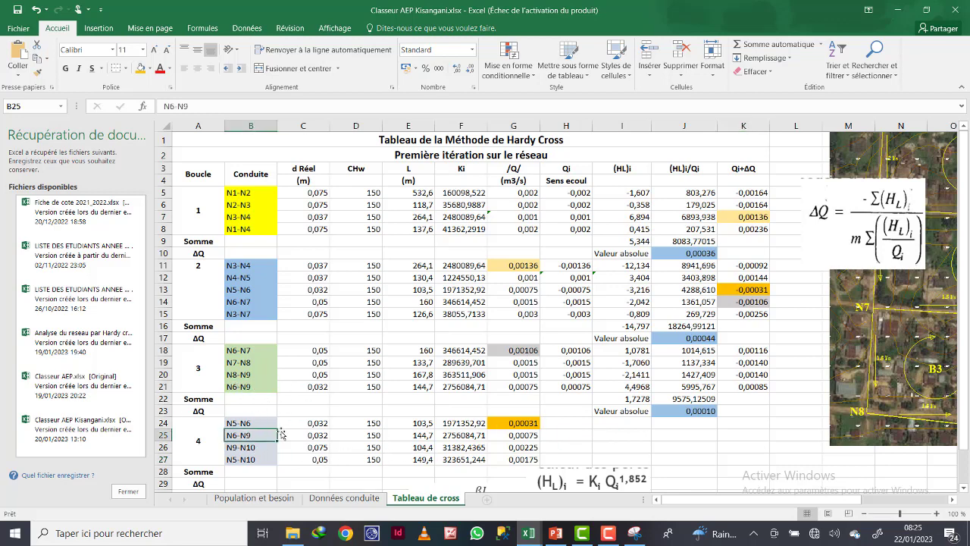
pyautogui.click(512, 437)
pyautogui.write('=')
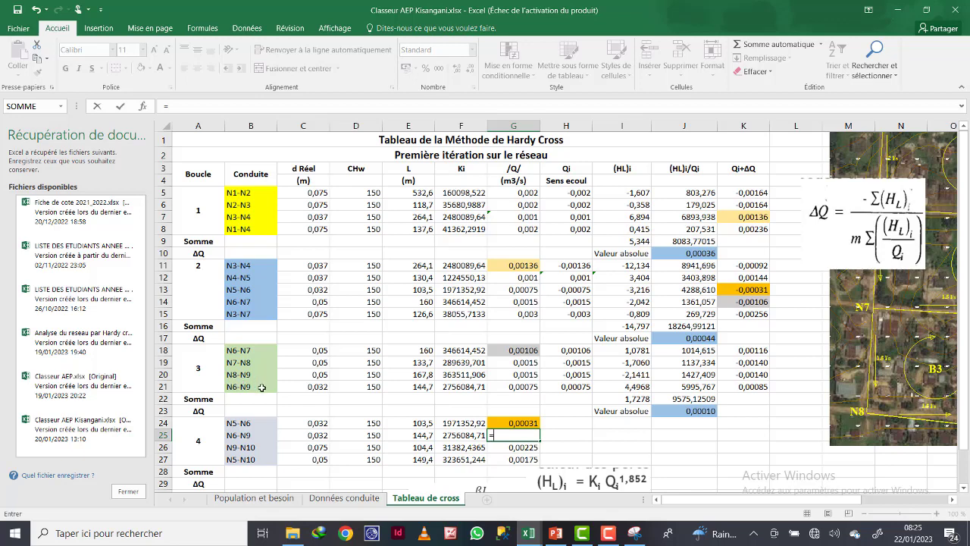
pyautogui.click(740, 385)
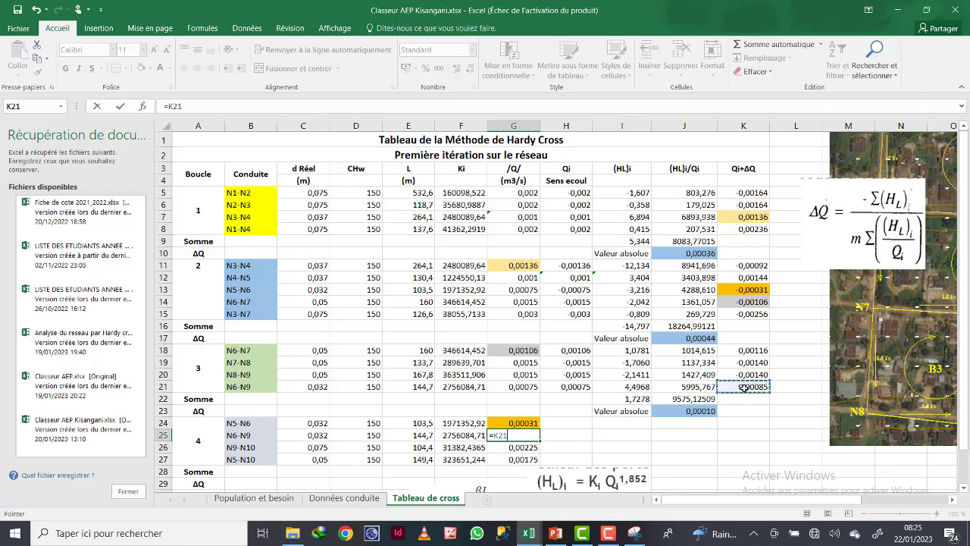
pyautogui.press('Return')
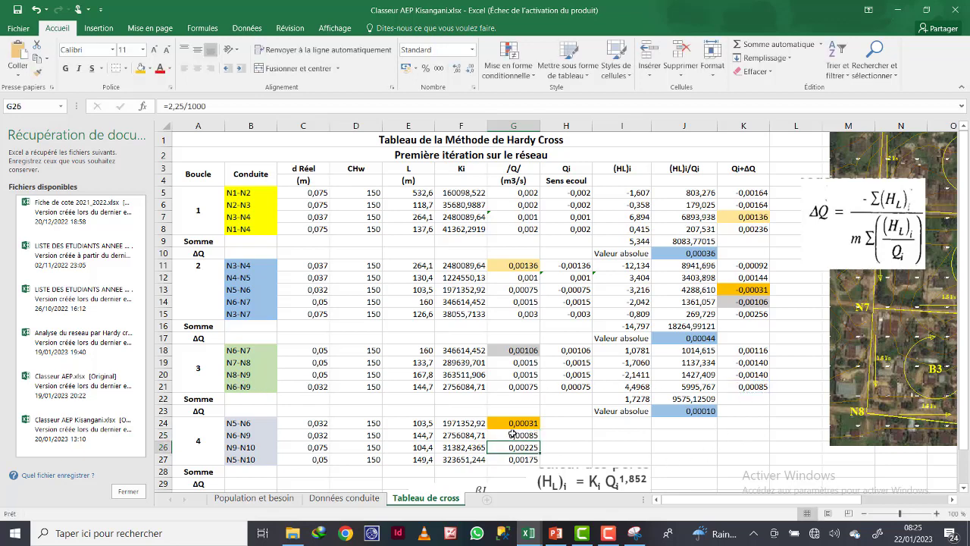
# Fill the corrected flow of pipe N6-N9 in K21 and its linked loop 4 flow in G25 with light green.
pyautogui.click(763, 388)
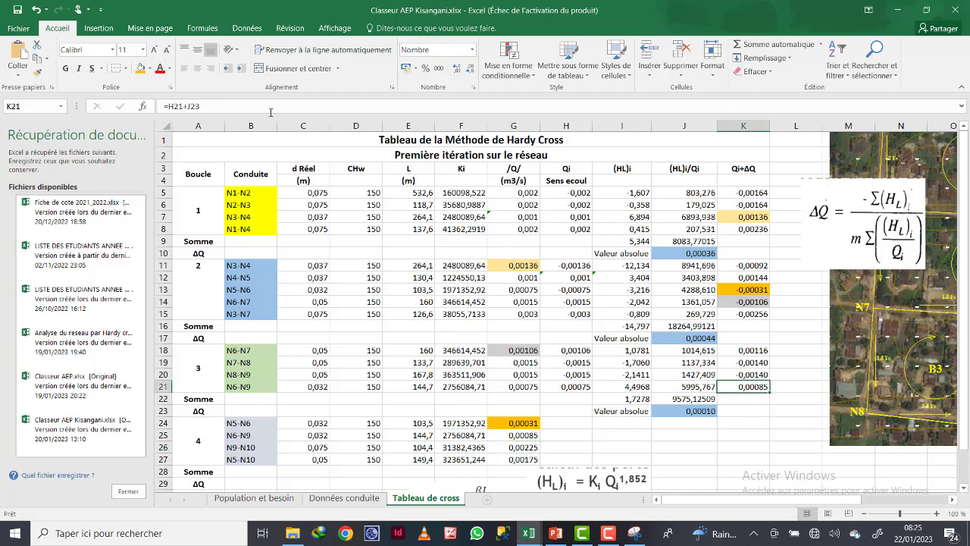
pyautogui.click(150, 69)
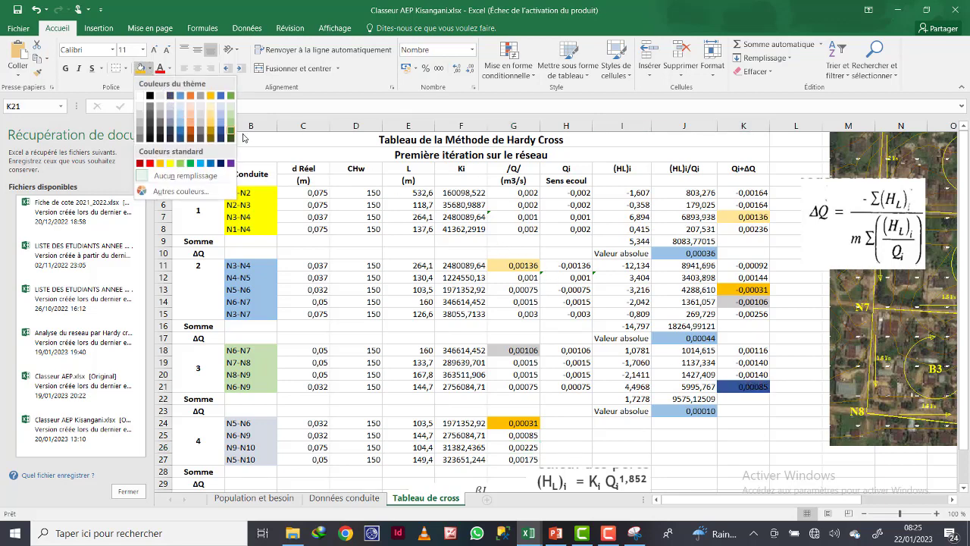
pyautogui.click(230, 114)
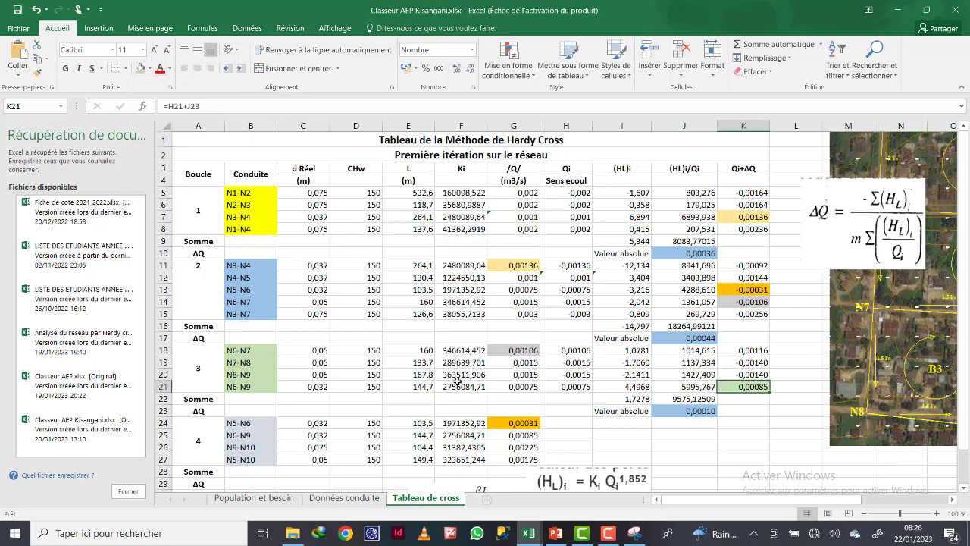
pyautogui.click(513, 435)
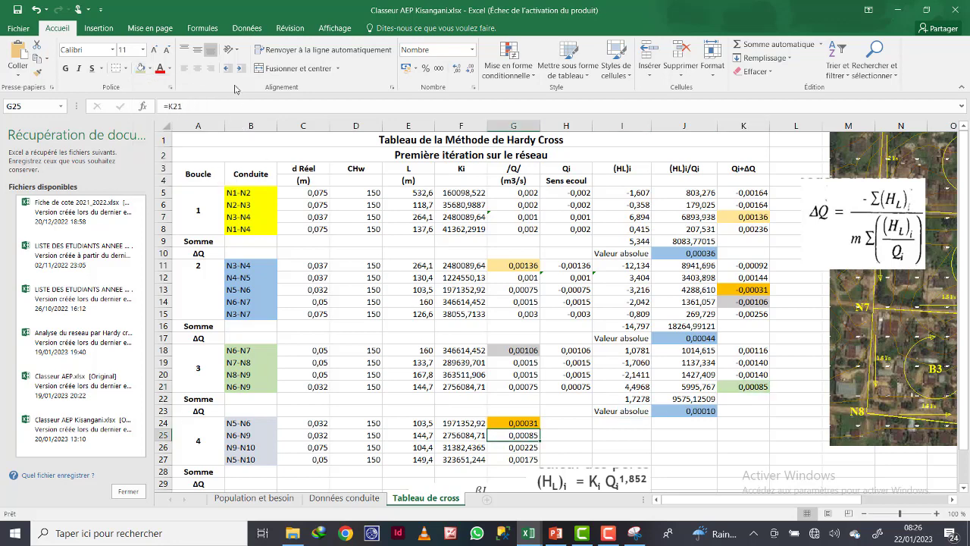
pyautogui.click(140, 69)
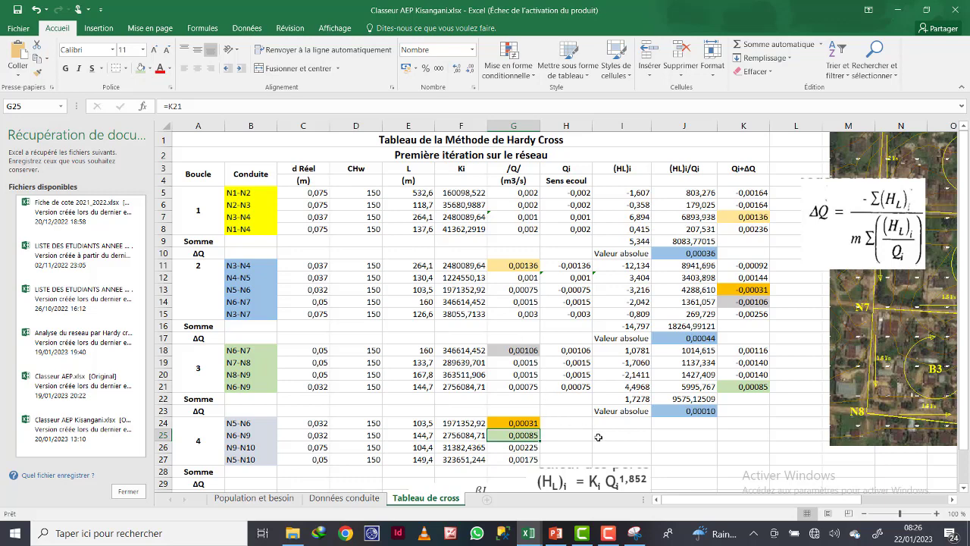
pyautogui.click(621, 434)
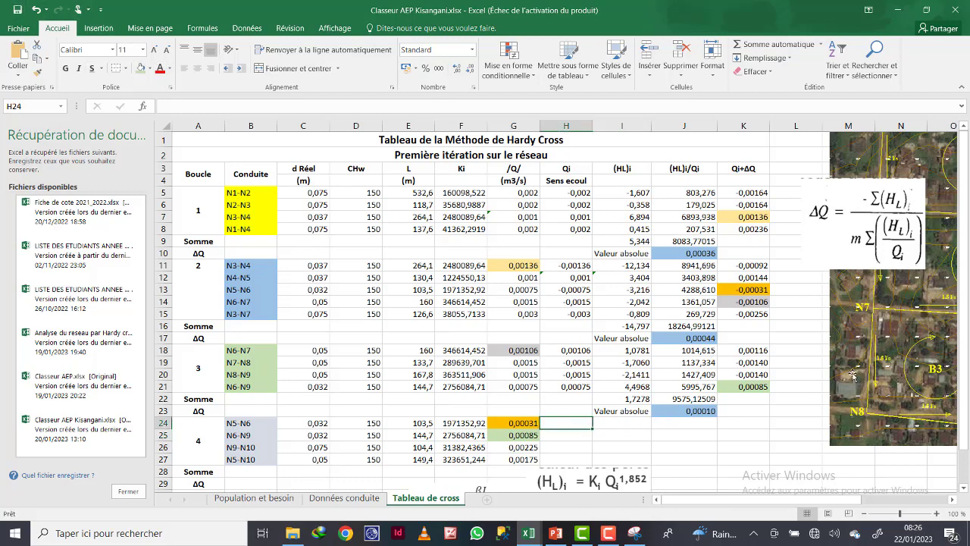
# Move the network map over the table and shift the image down inside its crop frame to include nodes N1 and N2.
pyautogui.moveTo(872, 368); pyautogui.dragTo(526, 387)
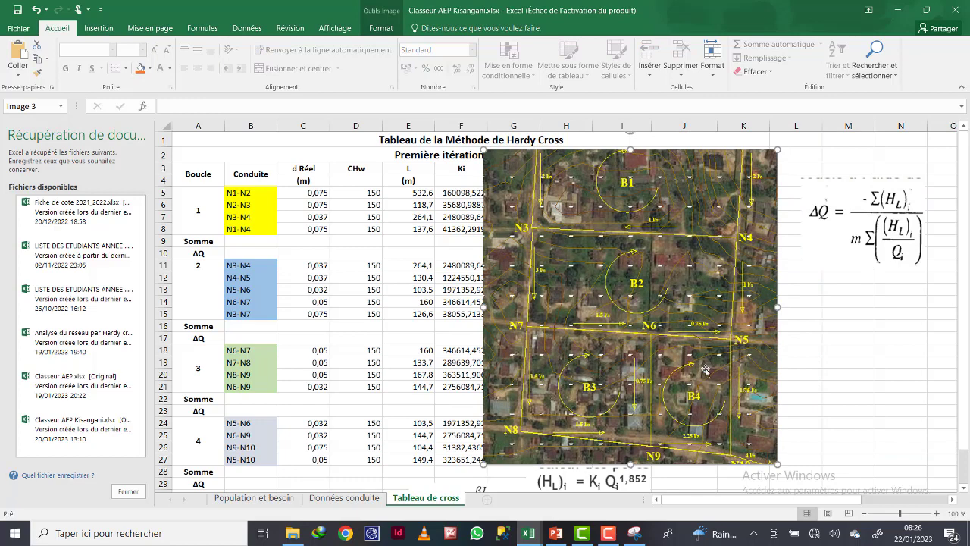
pyautogui.click(380, 28)
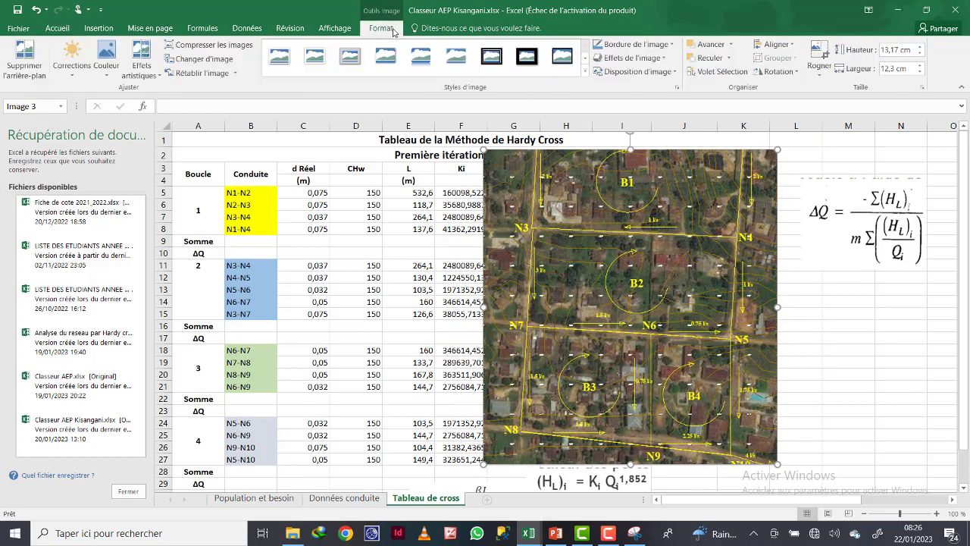
pyautogui.click(818, 55)
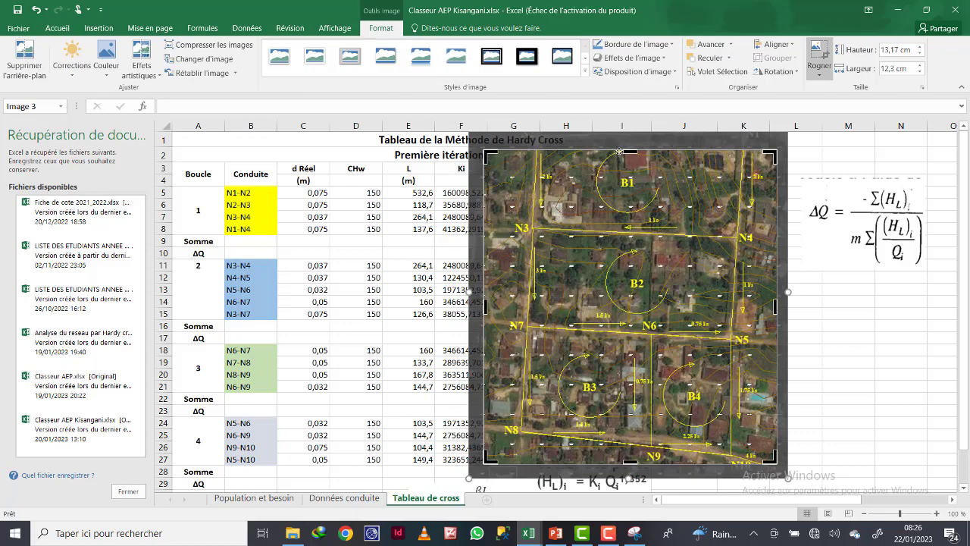
pyautogui.moveTo(631, 153)
pyautogui.mouseDown()
pyautogui.moveTo(635, 227)
pyautogui.moveTo(624, 141)
pyautogui.mouseUp()
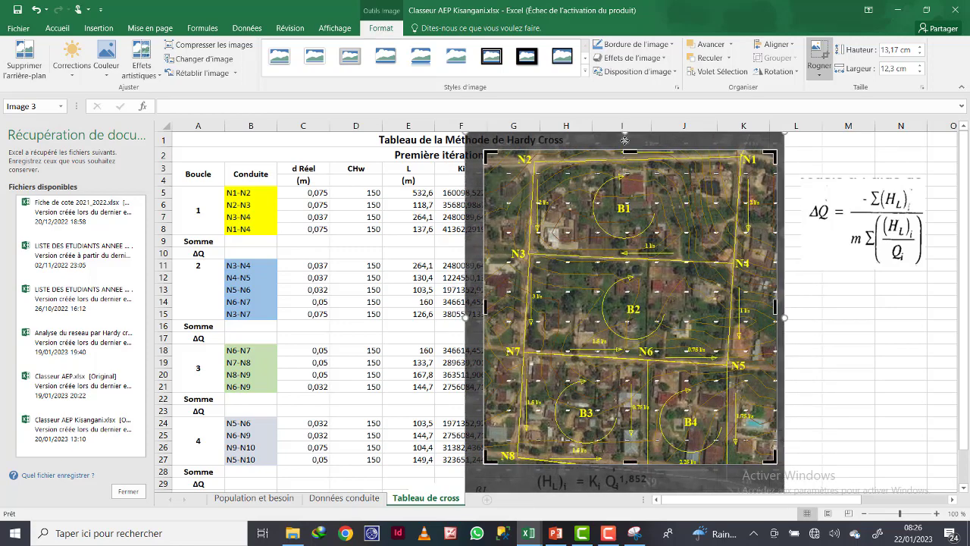
pyautogui.moveTo(645, 288)
pyautogui.mouseDown()
pyautogui.moveTo(642, 261)
pyautogui.moveTo(638, 270)
pyautogui.mouseUp()
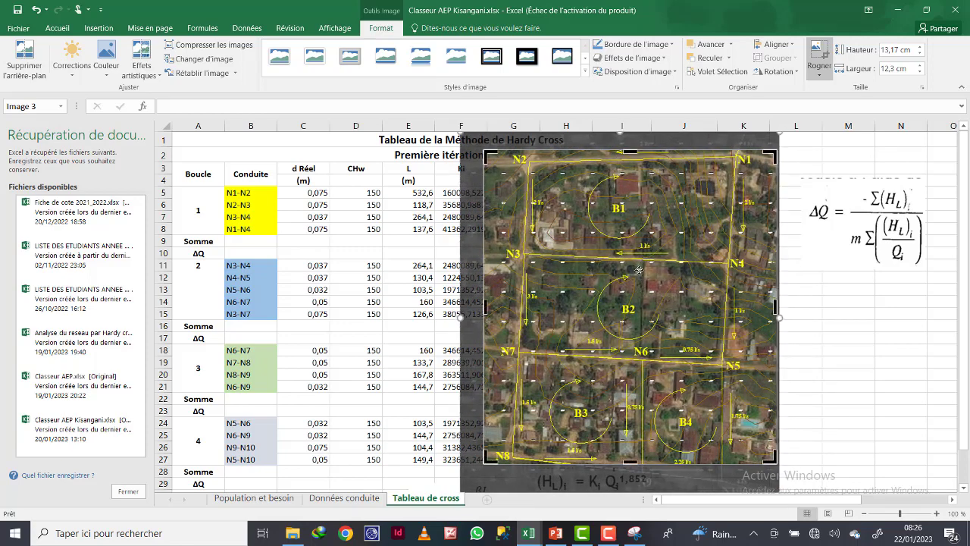
pyautogui.click(825, 344)
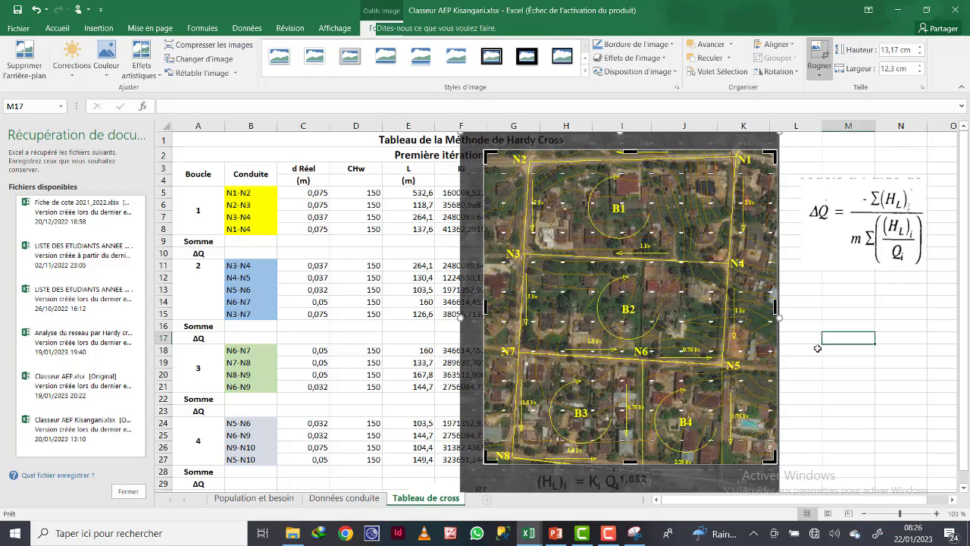
pyautogui.moveTo(698, 349); pyautogui.dragTo(693, 359)
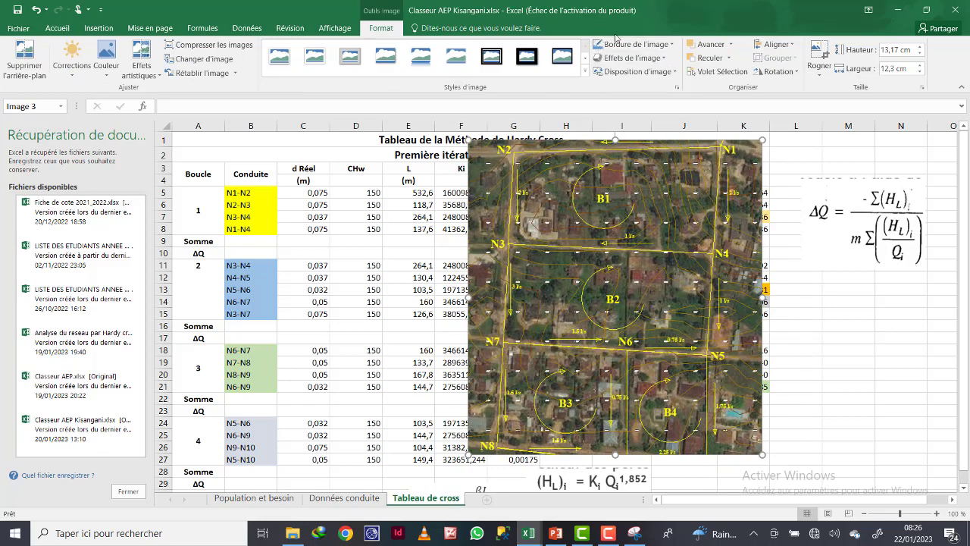
# Crop the map picture to loop B4, 6,08 cm high and 5,57 cm wide, and place it beside the table below the ΔQ formula.
pyautogui.click(818, 52)
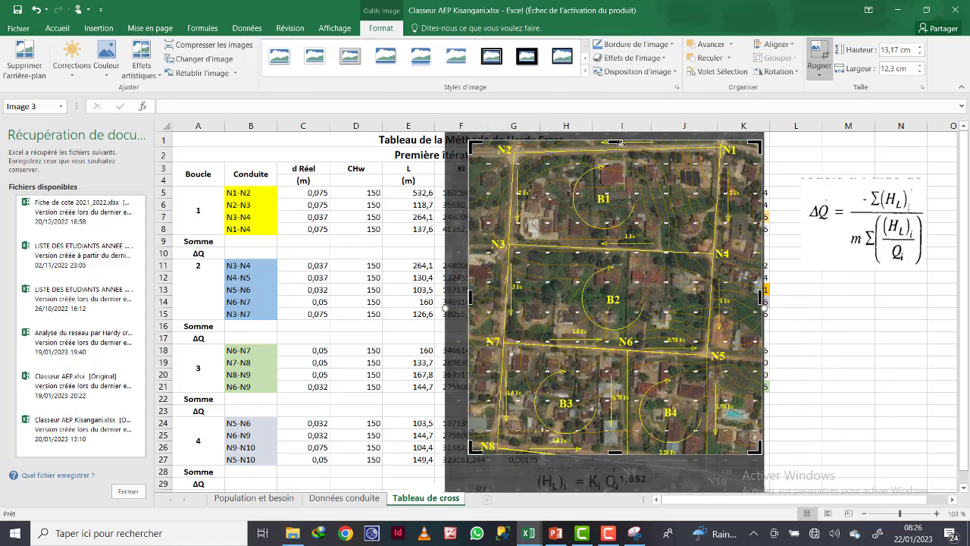
pyautogui.moveTo(616, 142); pyautogui.dragTo(623, 333)
pyautogui.moveTo(468, 394); pyautogui.dragTo(606, 396)
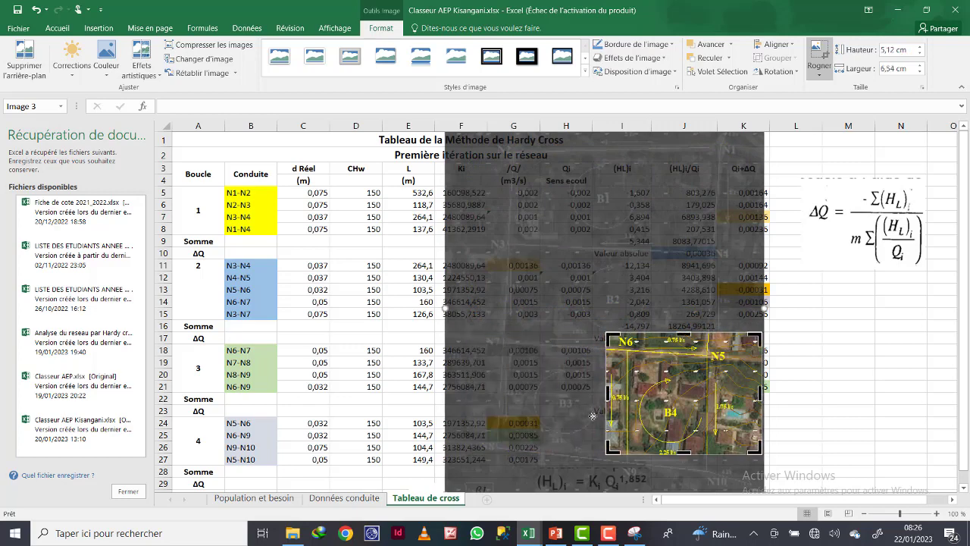
pyautogui.moveTo(684, 453); pyautogui.dragTo(676, 476)
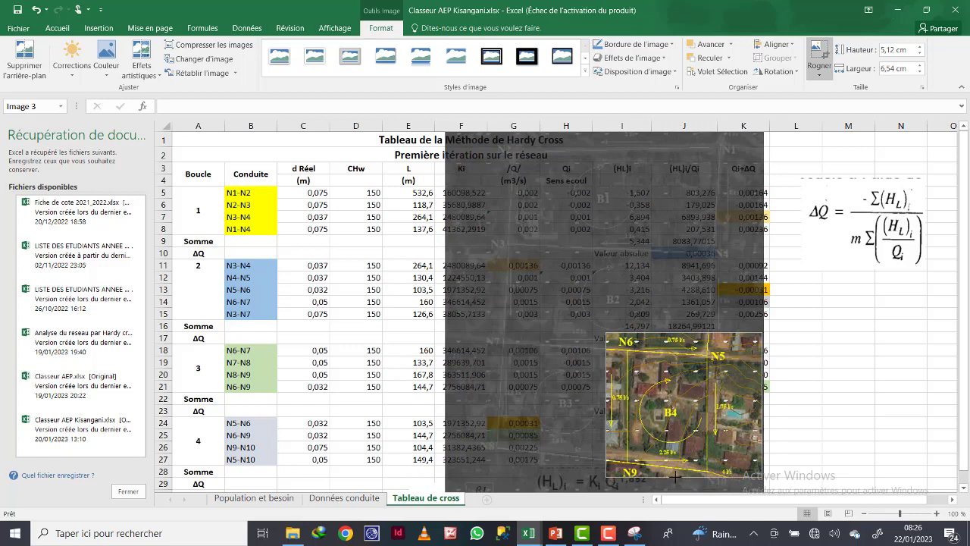
pyautogui.moveTo(760, 404); pyautogui.dragTo(736, 404)
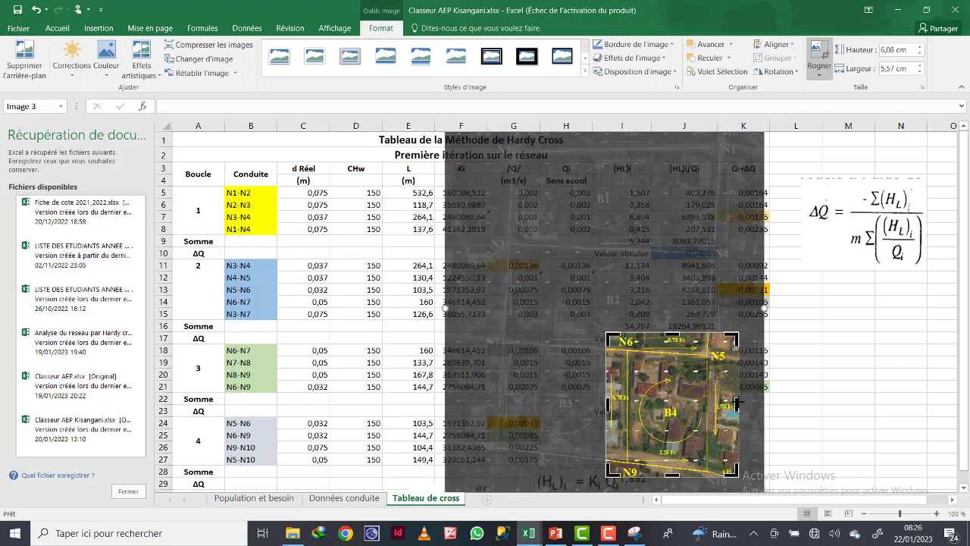
pyautogui.click(799, 376)
pyautogui.moveTo(664, 419); pyautogui.dragTo(857, 376)
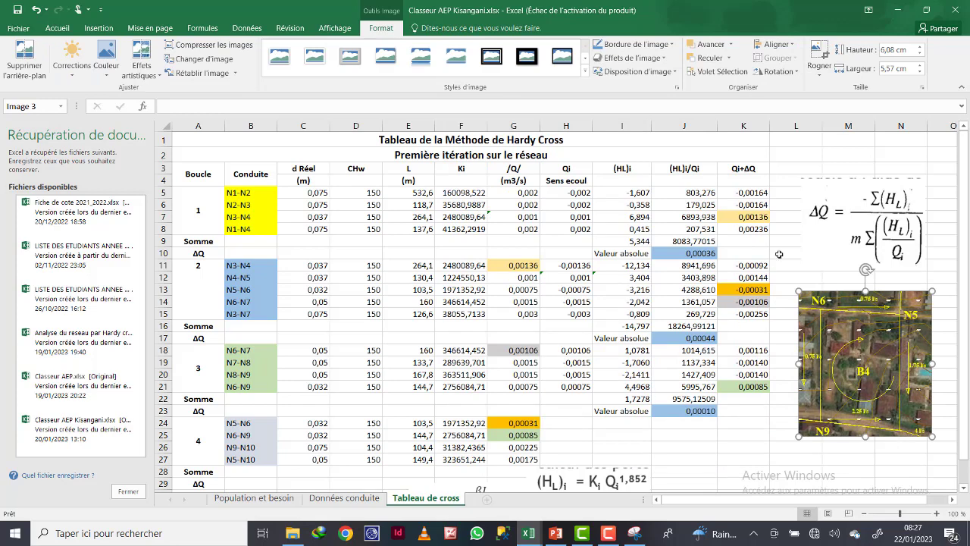
pyautogui.click(764, 434)
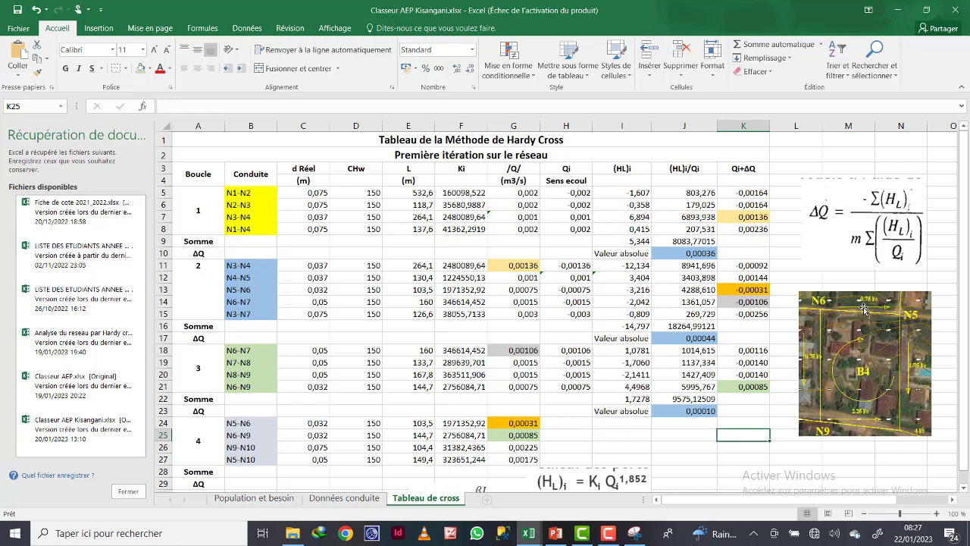
# Enter the signed loop 4 flows Qi of pipes N5-N6 and N6-N9: =G24 in H24 and =-G25 in H25.
pyautogui.click(553, 424)
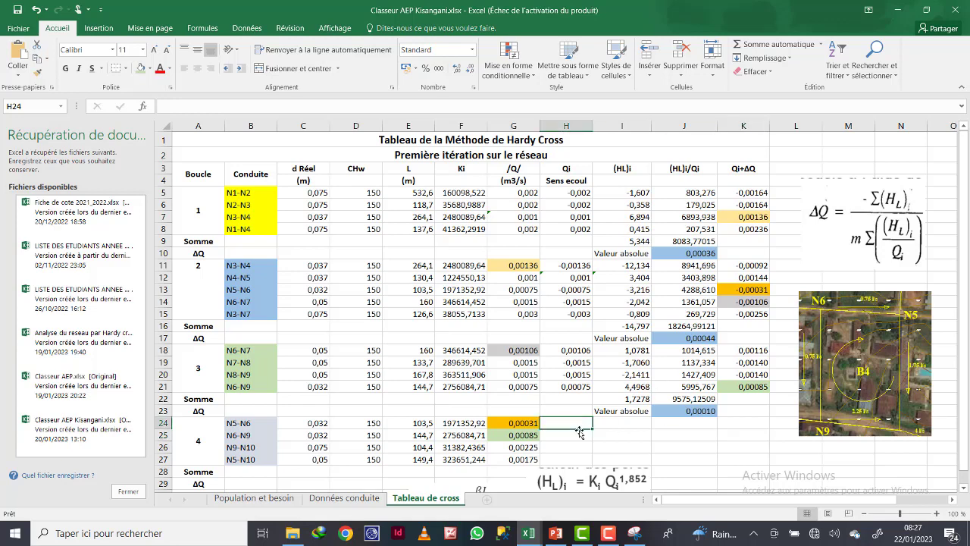
pyautogui.write('=')
pyautogui.click(513, 421)
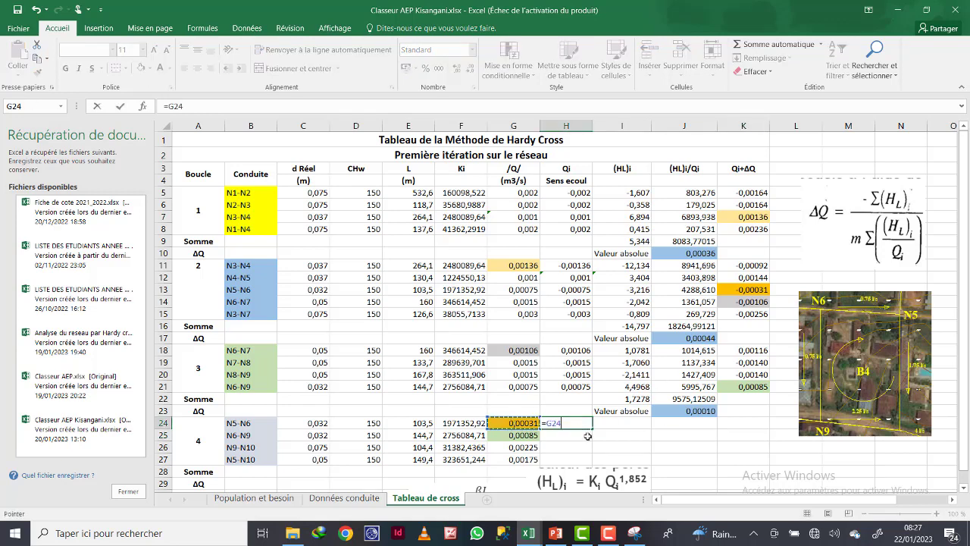
pyautogui.press('Return')
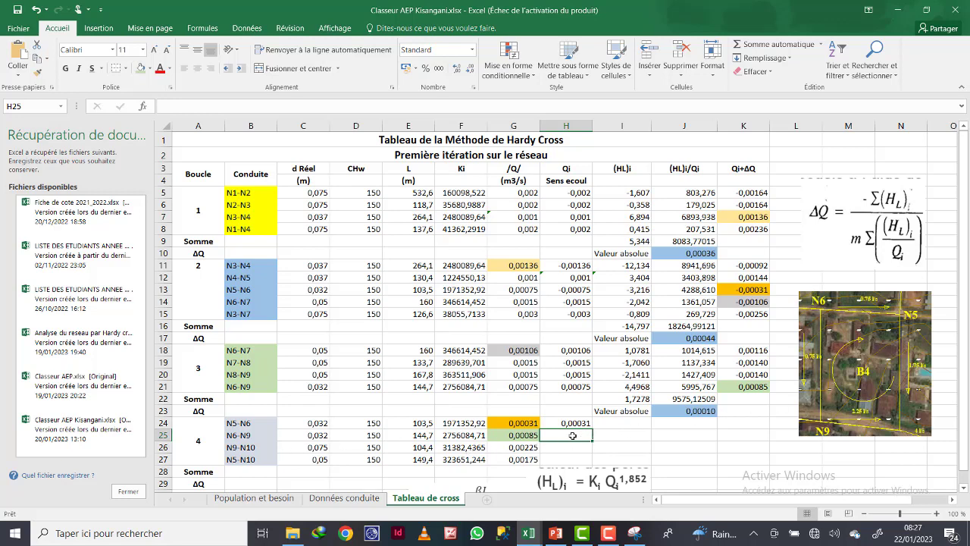
pyautogui.write('=')
pyautogui.press('Left')
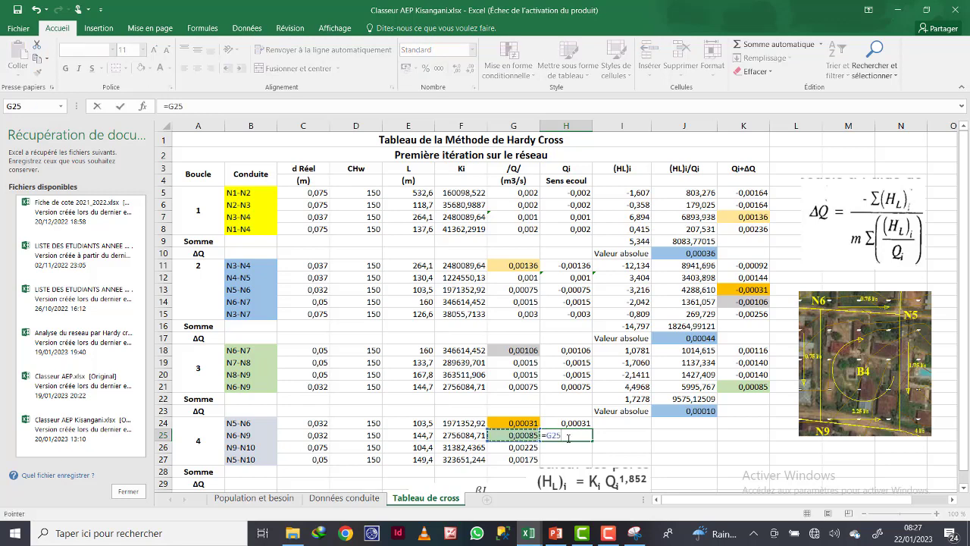
pyautogui.click(547, 435)
pyautogui.write('-')
pyautogui.press('Return')
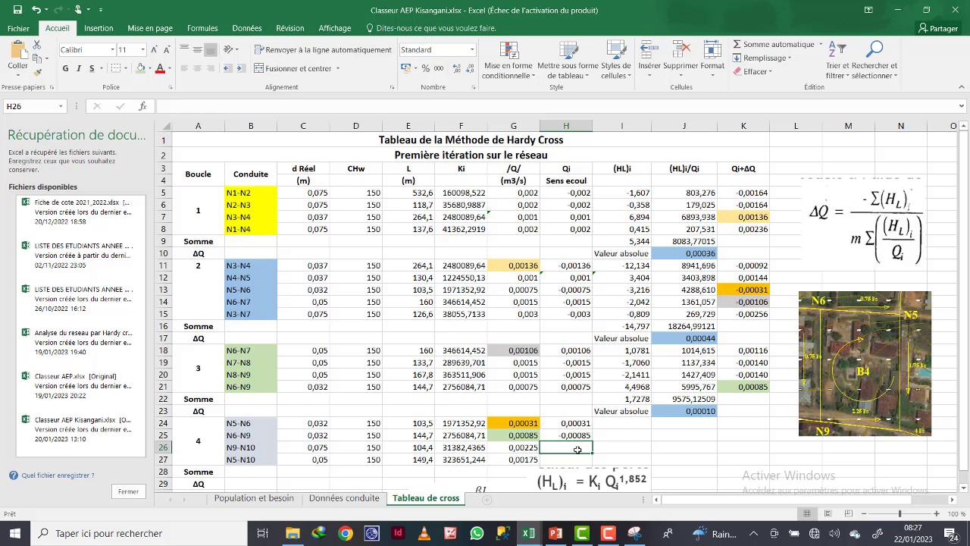
# Enter the signed loop 4 flows Qi of pipes N9-N10 and N5-N10: =-G26 in H26 and =G27 in H27.
pyautogui.write('=')
pyautogui.click(522, 447)
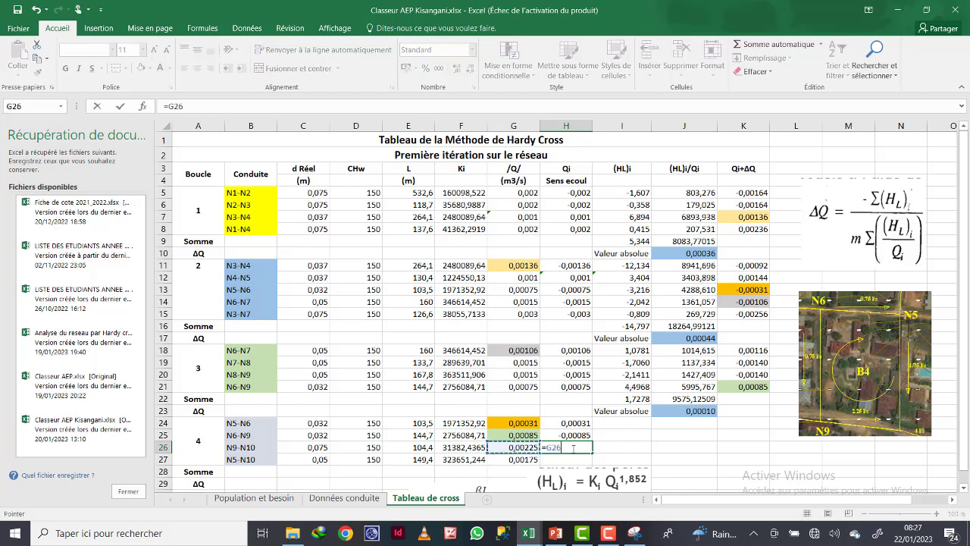
pyautogui.click(546, 447)
pyautogui.write('-')
pyautogui.press('Return')
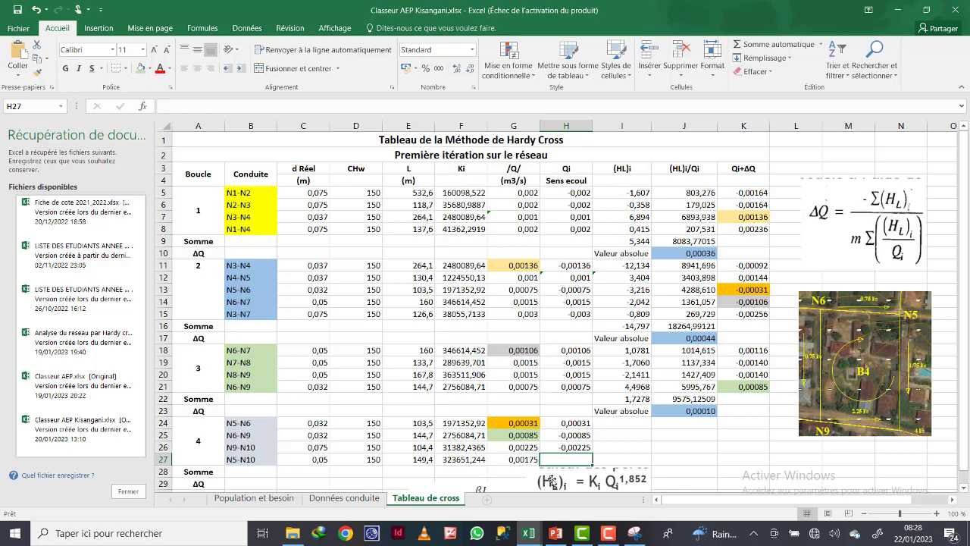
pyautogui.write('=')
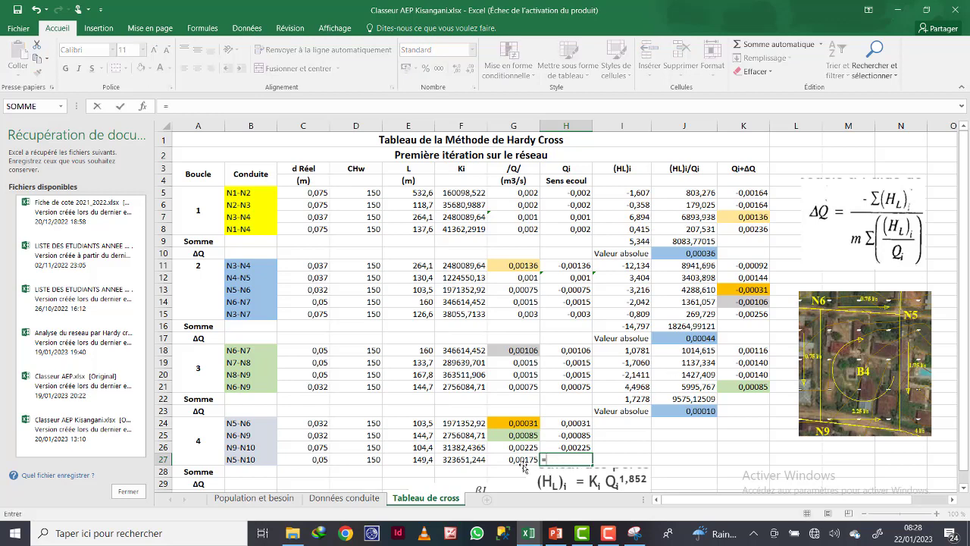
pyautogui.click(519, 462)
pyautogui.press('Return')
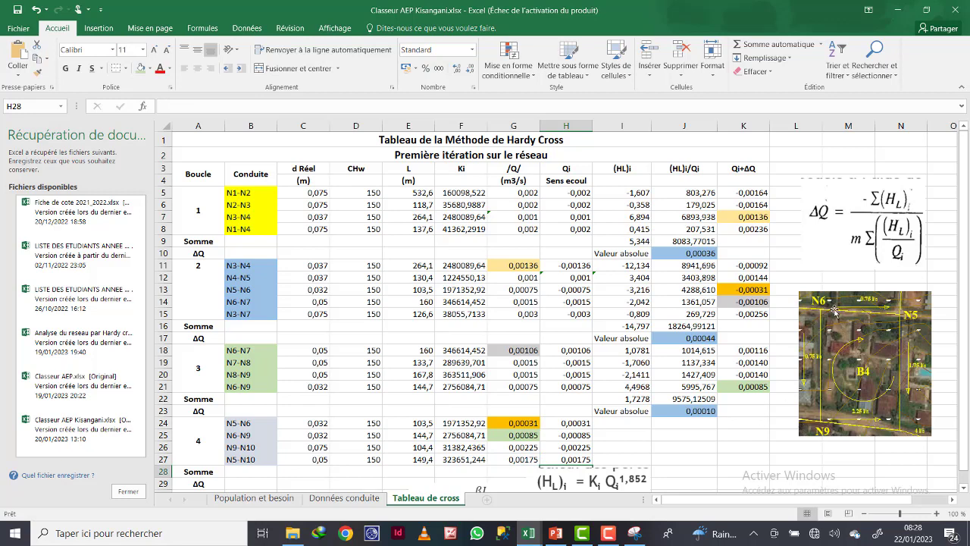
# Move the head-loss formula picture below the map and compute the head loss of pipe N5-N6 in I24 as =F24*(G24^1,852).
pyautogui.click(615, 465)
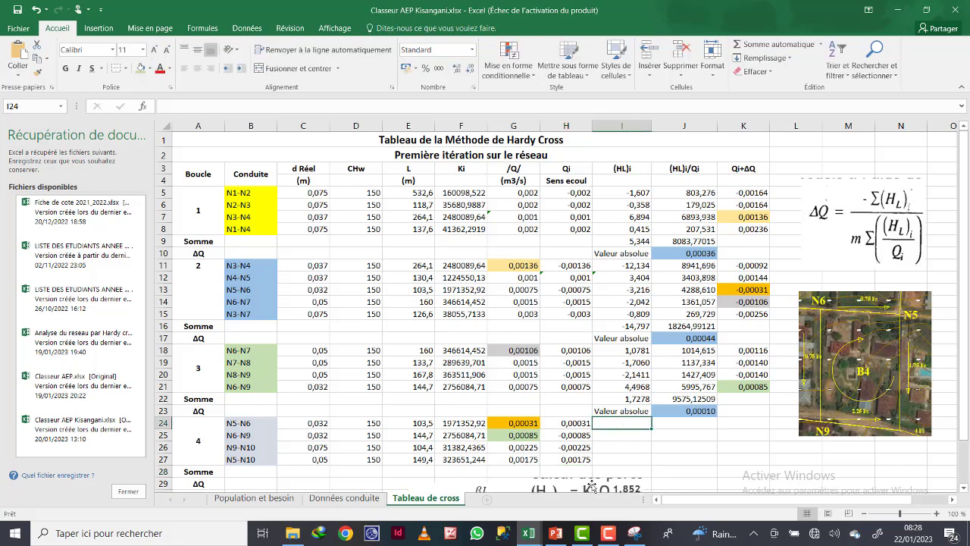
pyautogui.moveTo(592, 485); pyautogui.dragTo(861, 453)
pyautogui.click(616, 429)
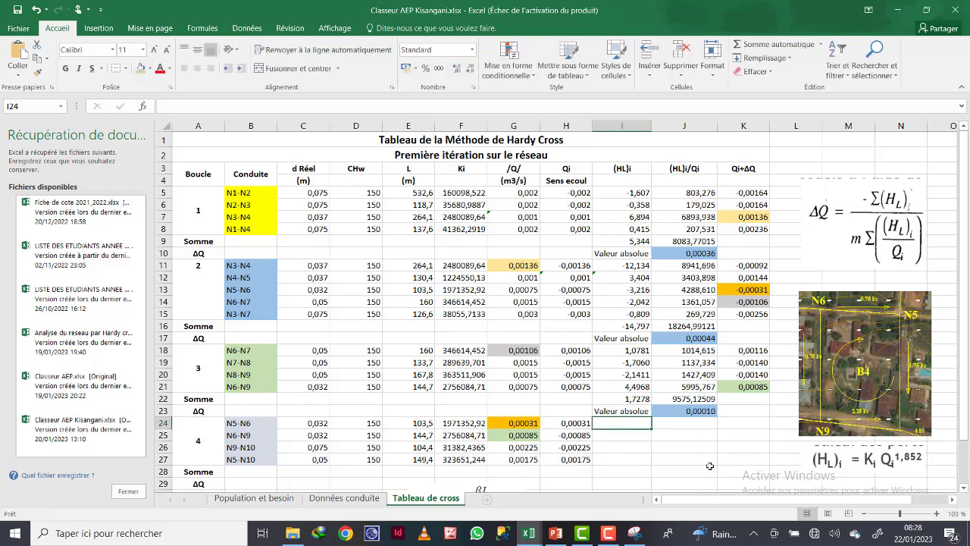
pyautogui.write('=')
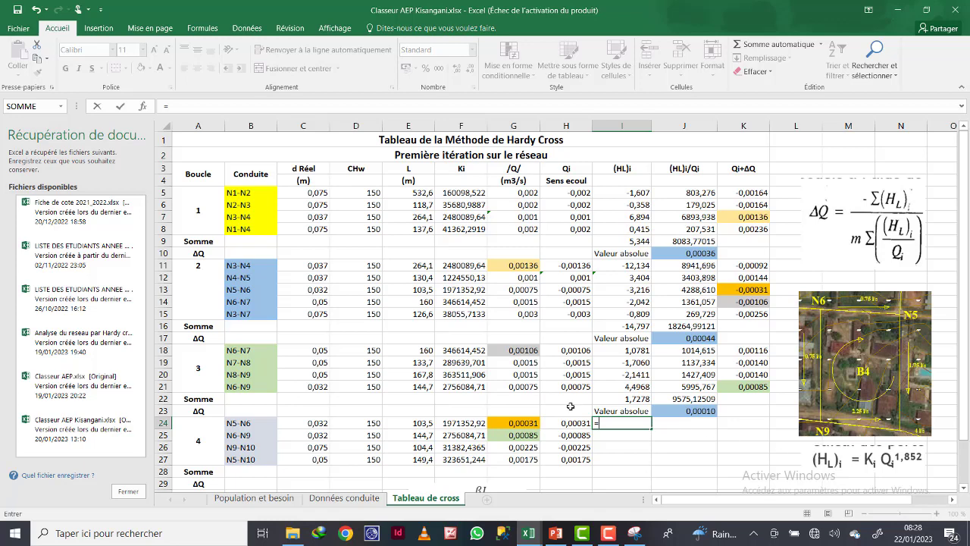
pyautogui.click(464, 424)
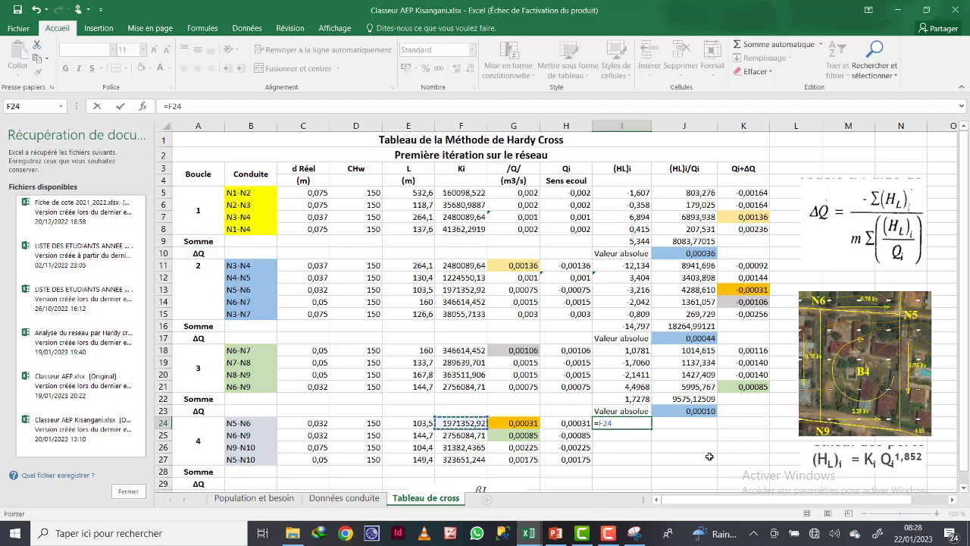
pyautogui.write('*')
pyautogui.click(520, 424)
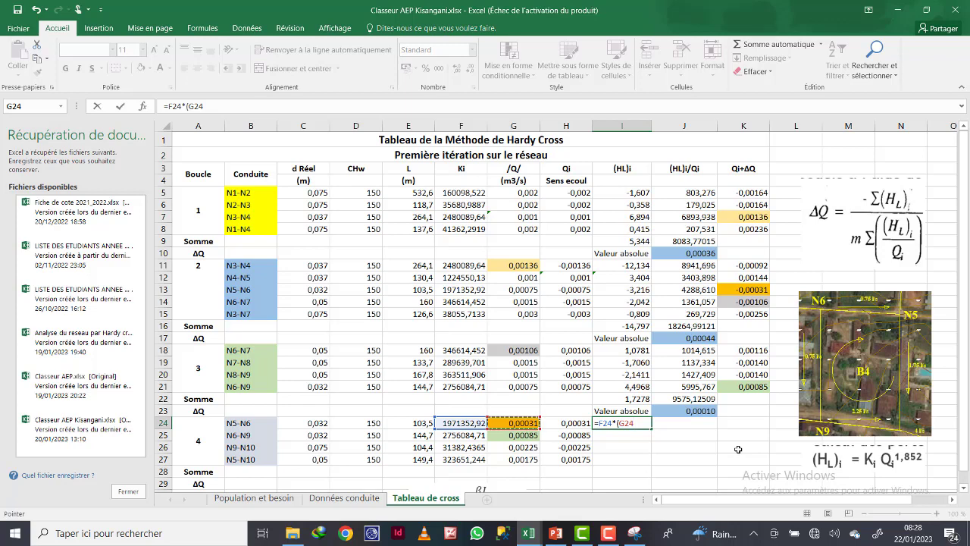
pyautogui.write('^1,852')
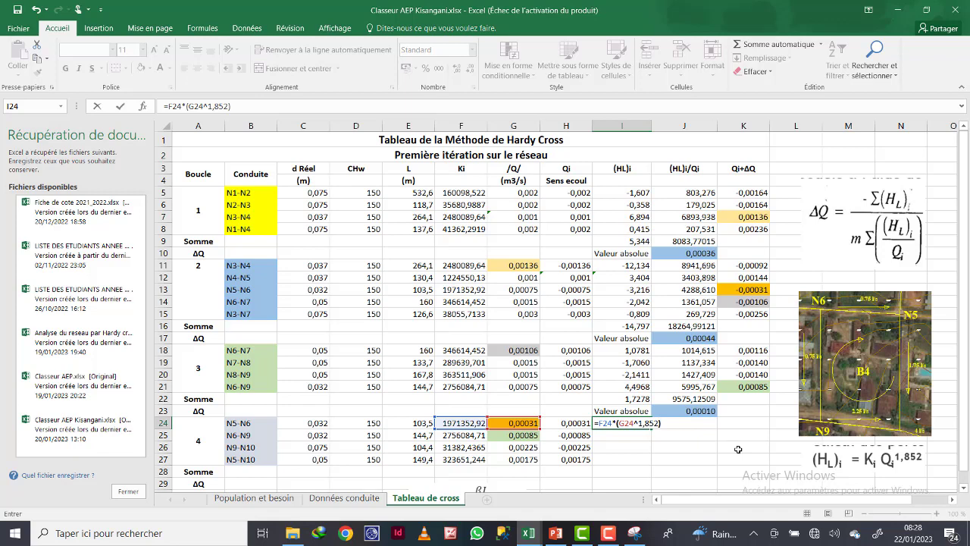
pyautogui.press('Return')
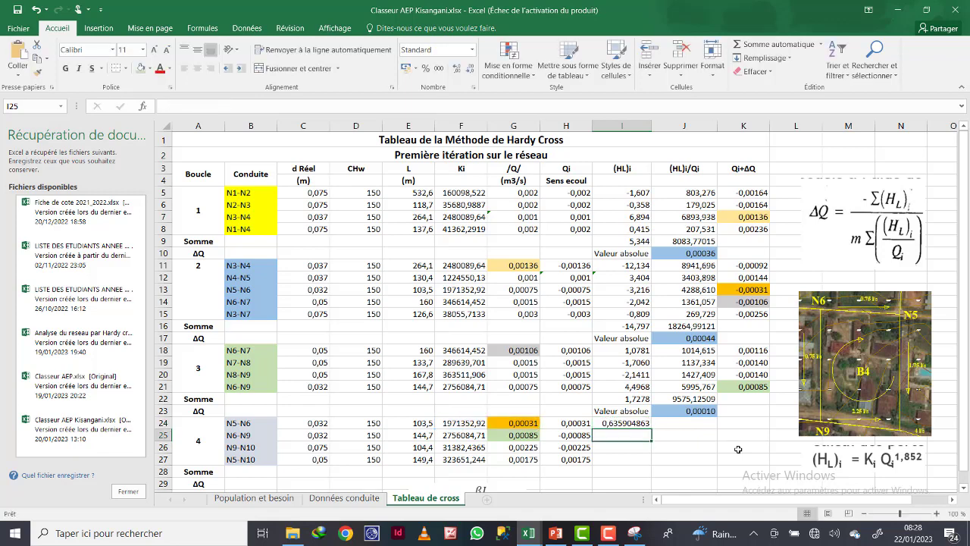
# Copy the I24 head-loss formula down to I27 and display the loop 4 head losses with three decimals.
pyautogui.click(626, 423)
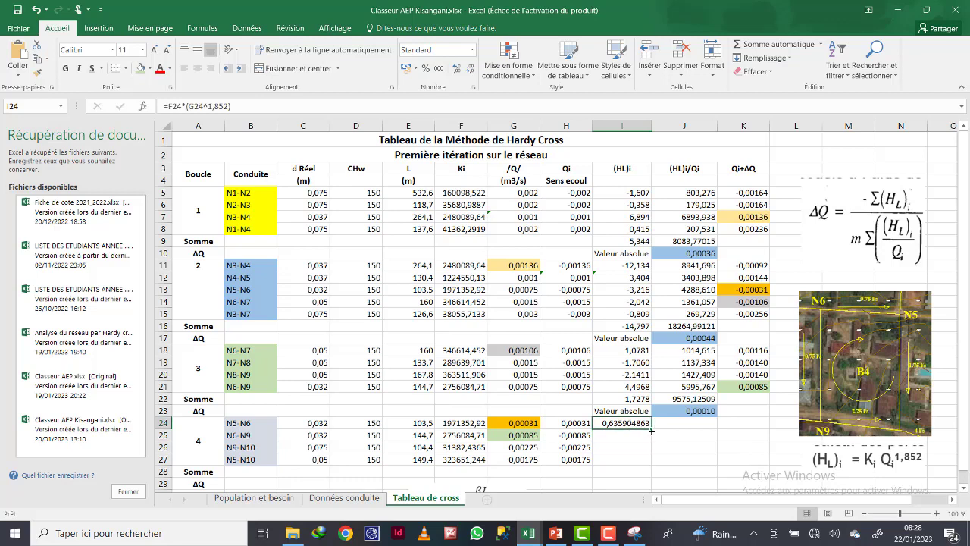
pyautogui.moveTo(651, 430); pyautogui.dragTo(650, 463)
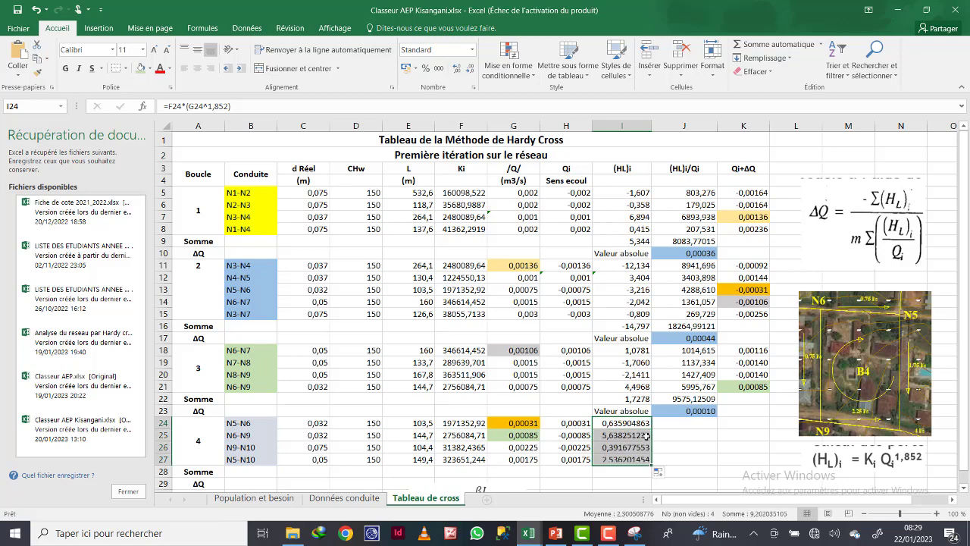
pyautogui.click(469, 69)
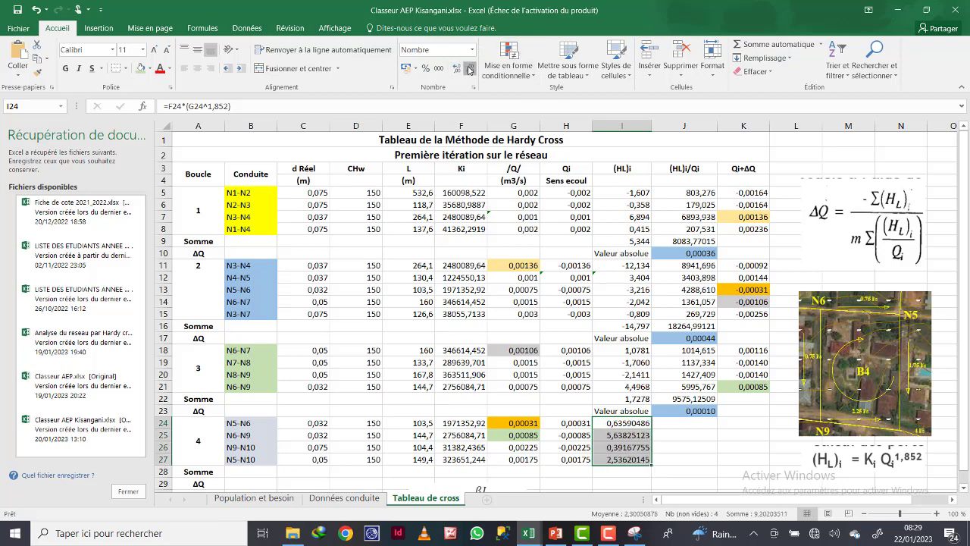
pyautogui.click(469, 69)
pyautogui.click(469, 70)
pyautogui.click(469, 70)
pyautogui.click(469, 69)
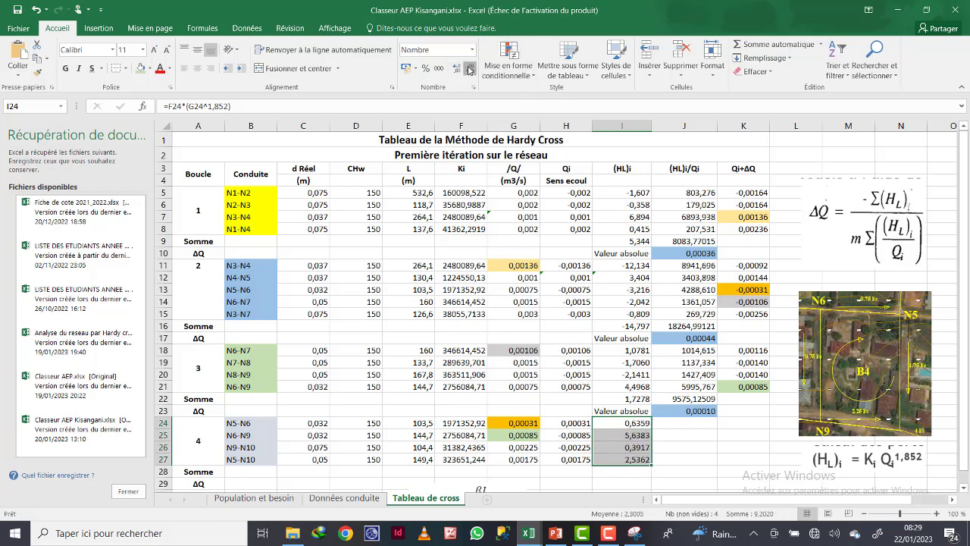
pyautogui.click(469, 70)
pyautogui.click(673, 446)
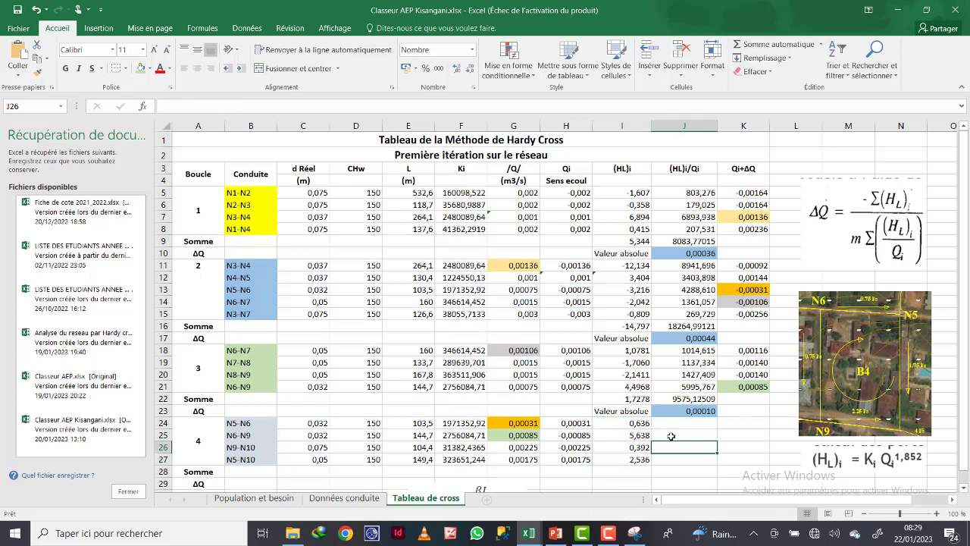
# Make the head losses of pipes N6-N9 and N9-N10 negative: =-F25*(G25^1,852) in I25 and =-F26*(G26^1,852) in I26.
pyautogui.doubleClick(608, 436)
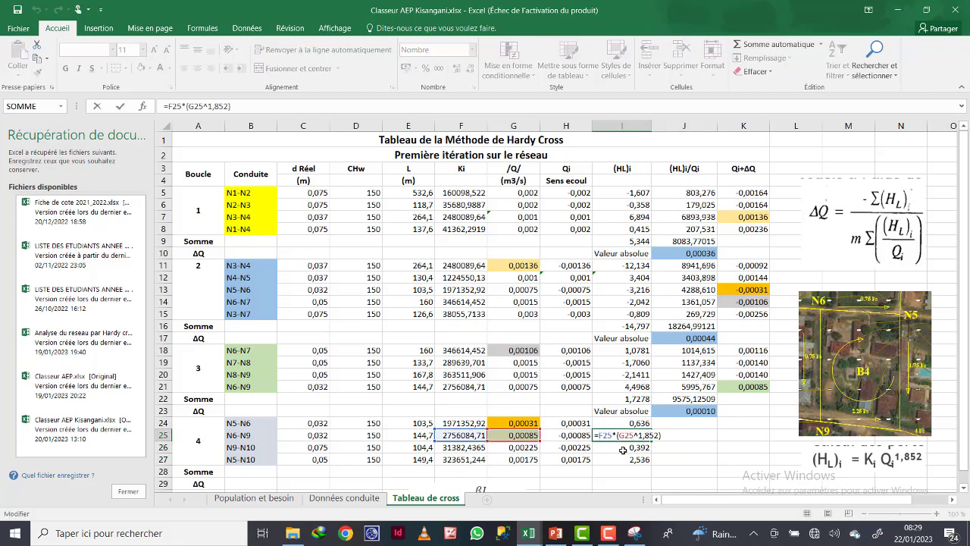
pyautogui.click(622, 450)
pyautogui.doubleClick(622, 450)
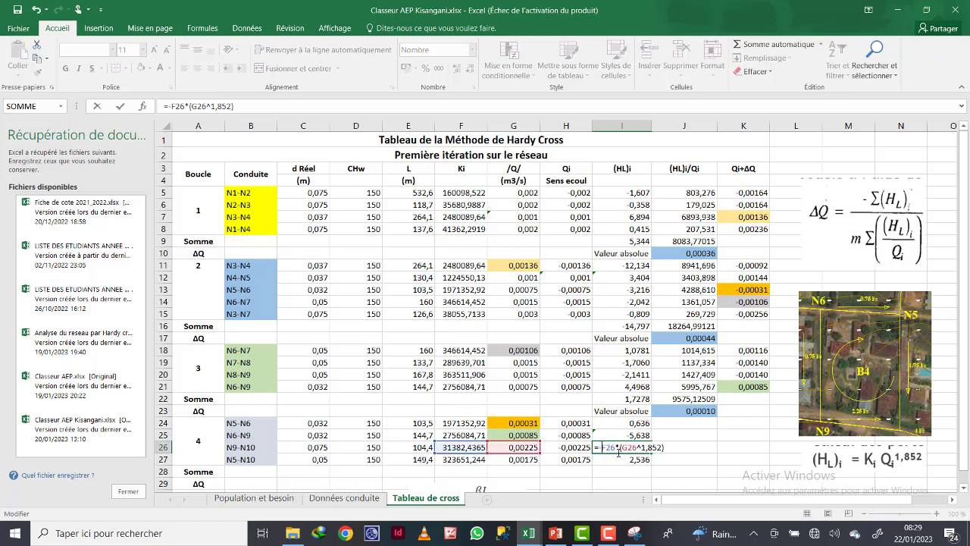
pyautogui.press('Return')
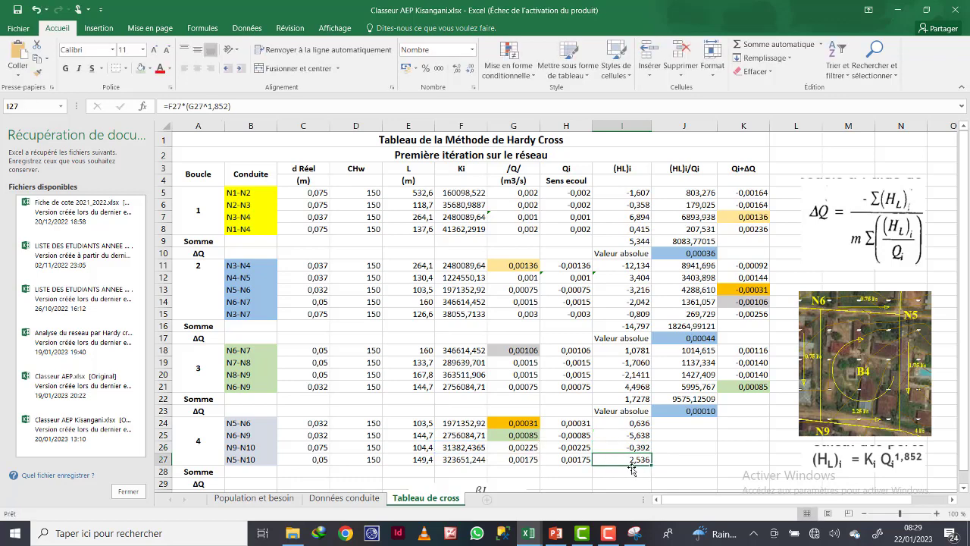
# Compute the (HL)i/Qi ratio of pipe N5-N6 in J24 as =I24/H24.
pyautogui.click(694, 426)
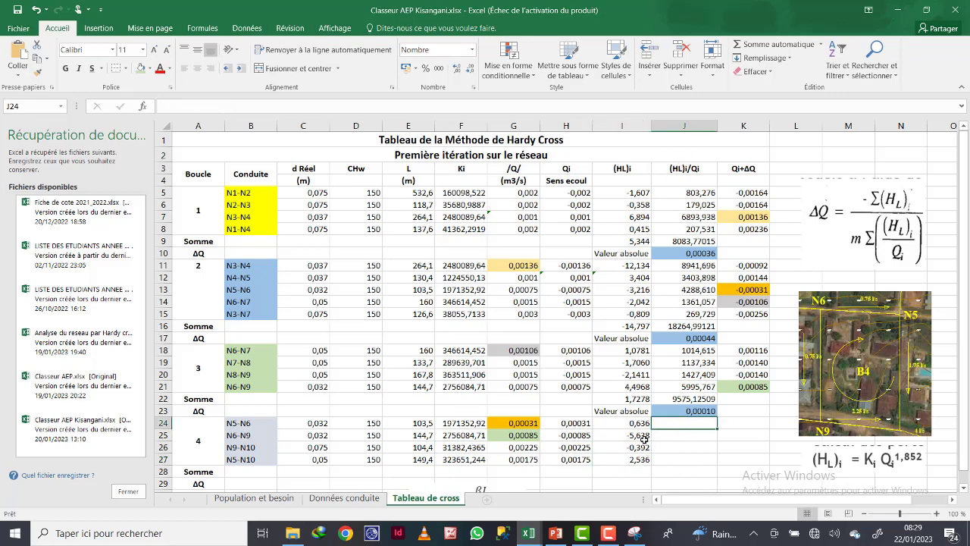
pyautogui.write('=')
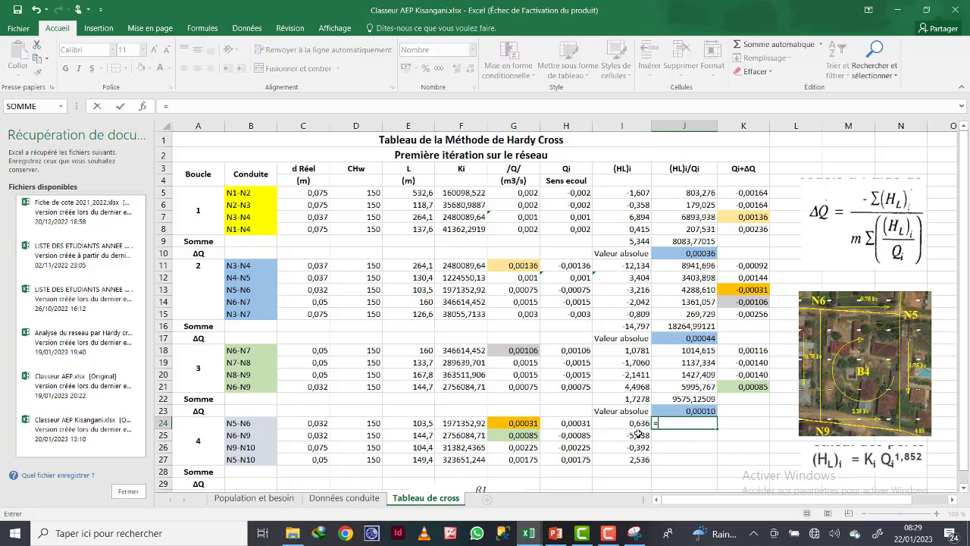
pyautogui.click(634, 424)
pyautogui.write('/')
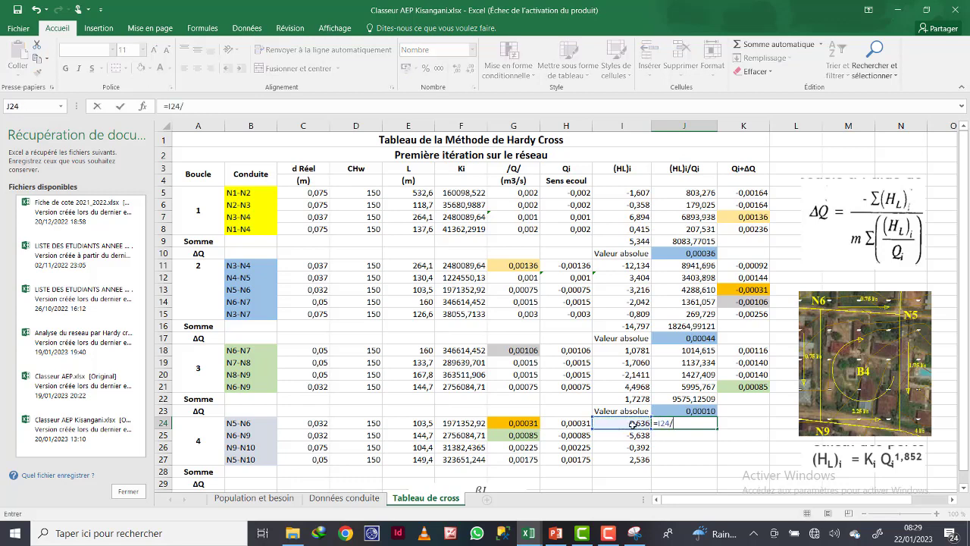
pyautogui.click(563, 422)
pyautogui.press('Return')
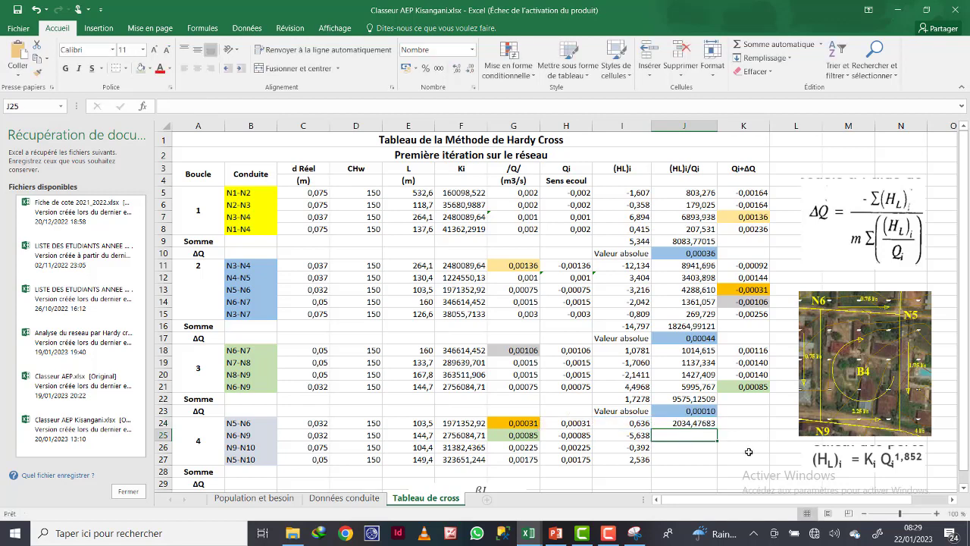
# Copy the J24 ratio formula down to J27 and display the loop 4 ratios with three decimals.
pyautogui.click(682, 423)
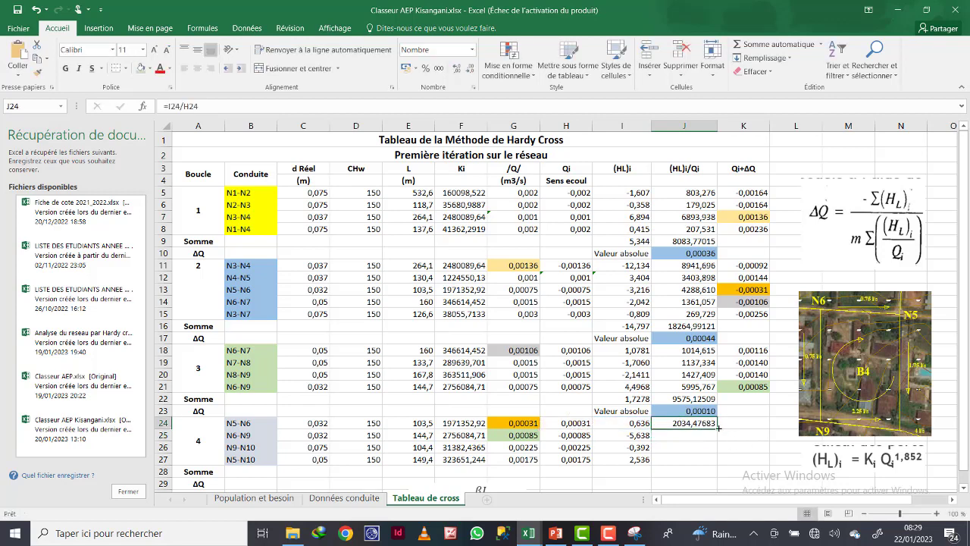
pyautogui.moveTo(716, 429); pyautogui.dragTo(704, 463)
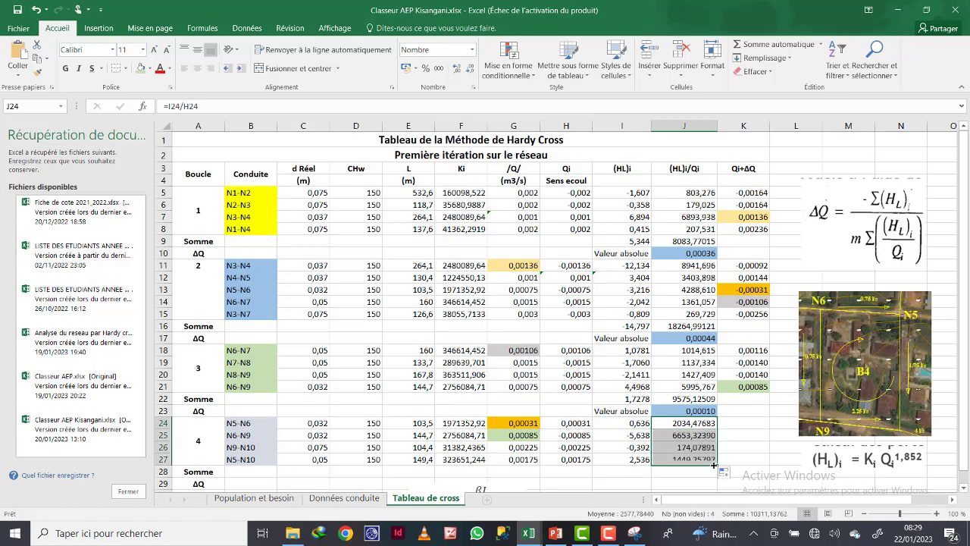
pyautogui.click(471, 70)
pyautogui.click(471, 70)
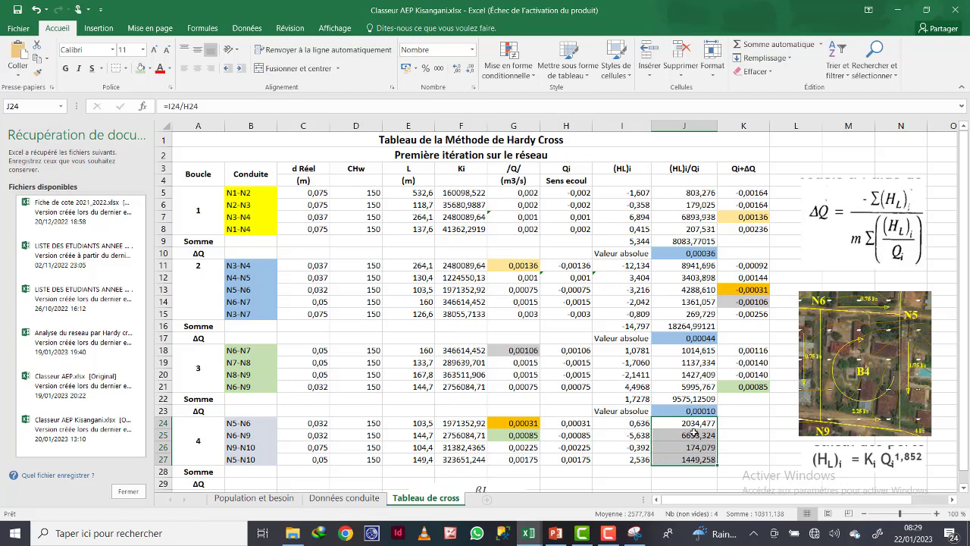
# Add up loop 4's head losses in I28 and its (HL)i/Qi ratios in J28 with the automatic sum.
pyautogui.click(633, 476)
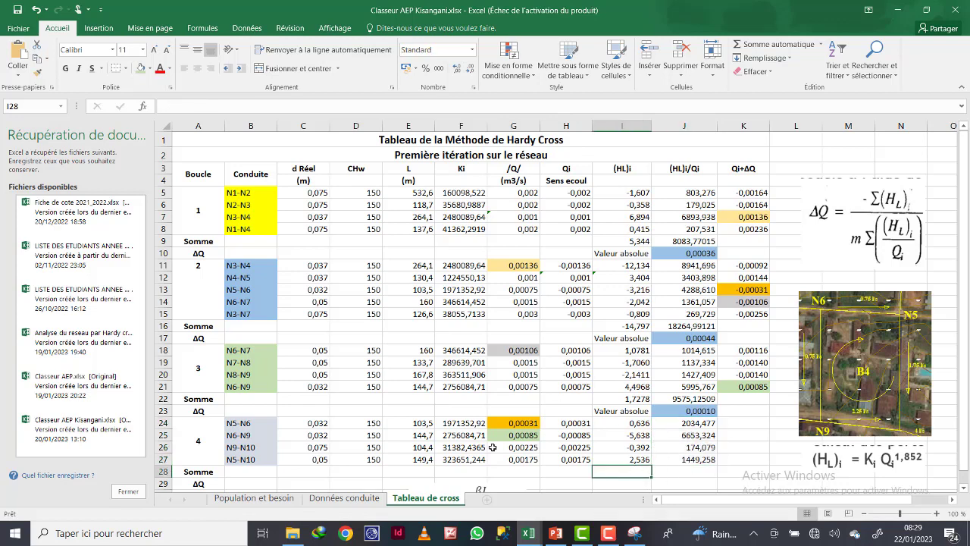
pyautogui.click(737, 44)
pyautogui.press('Return')
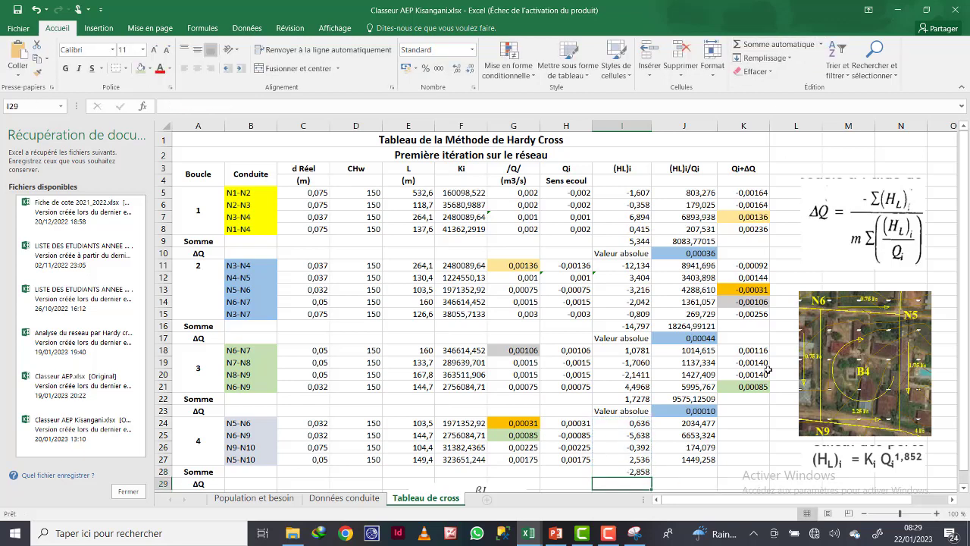
pyautogui.click(682, 471)
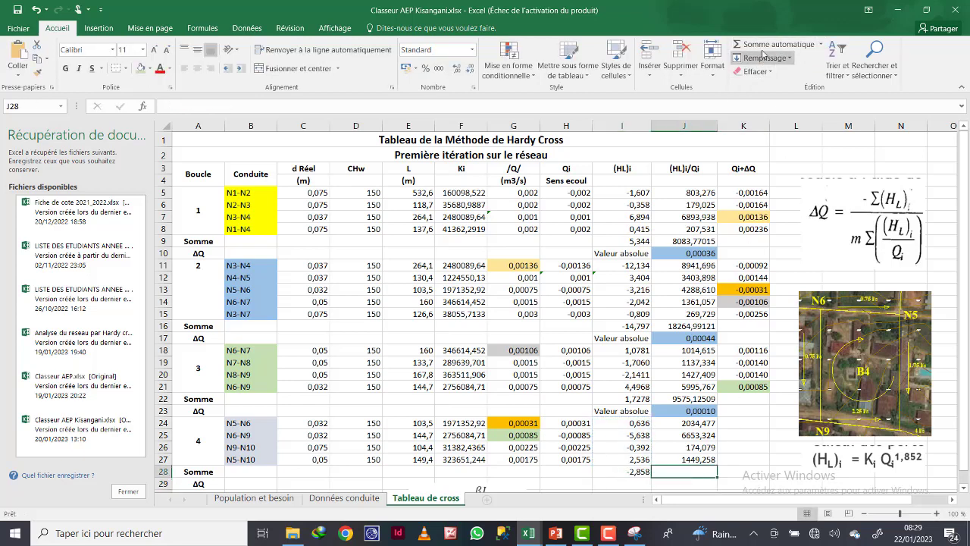
pyautogui.click(739, 44)
pyautogui.press('Return')
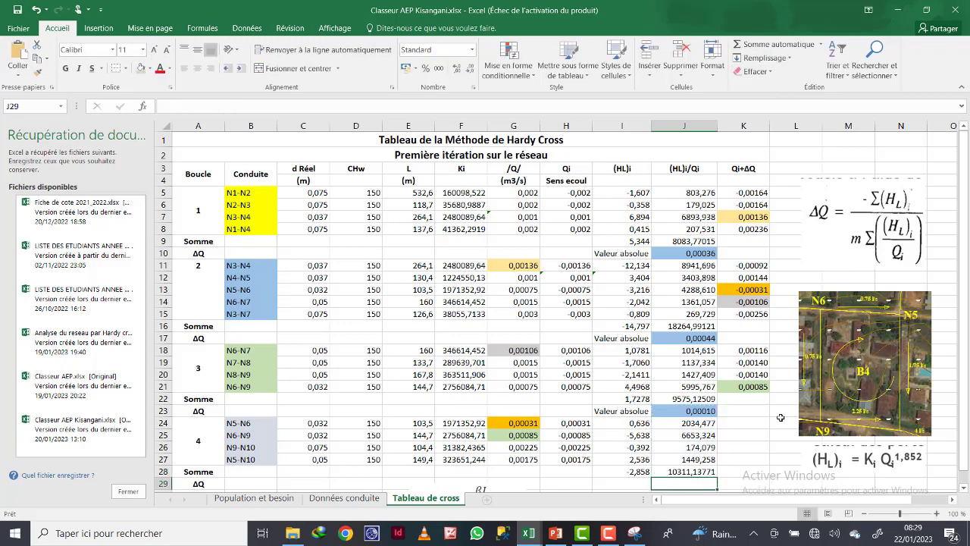
# Label cell I29 in loop 4's ΔQ row as Valeur absolue.
pyautogui.scroll(-1, 730, 425)
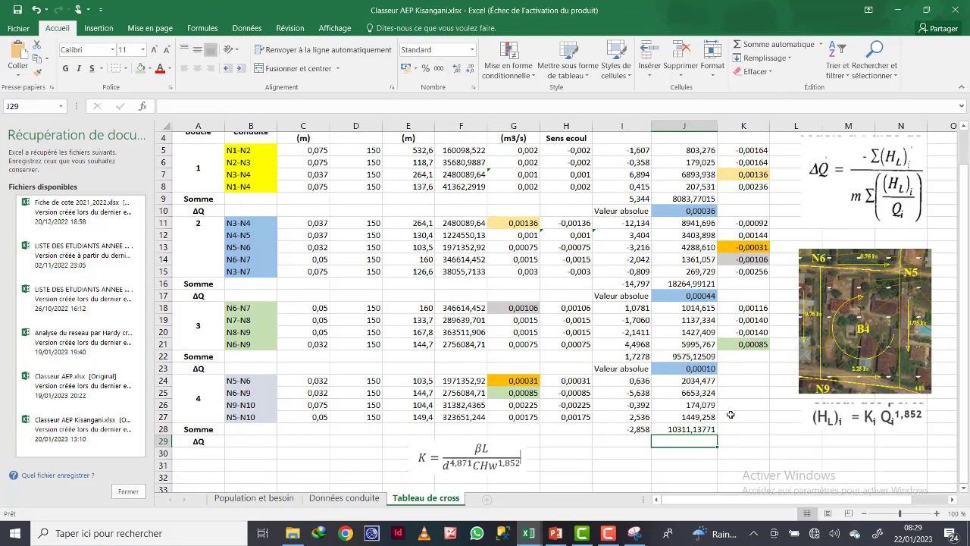
pyautogui.scroll(1, 730, 415)
pyautogui.scroll(-1, 730, 415)
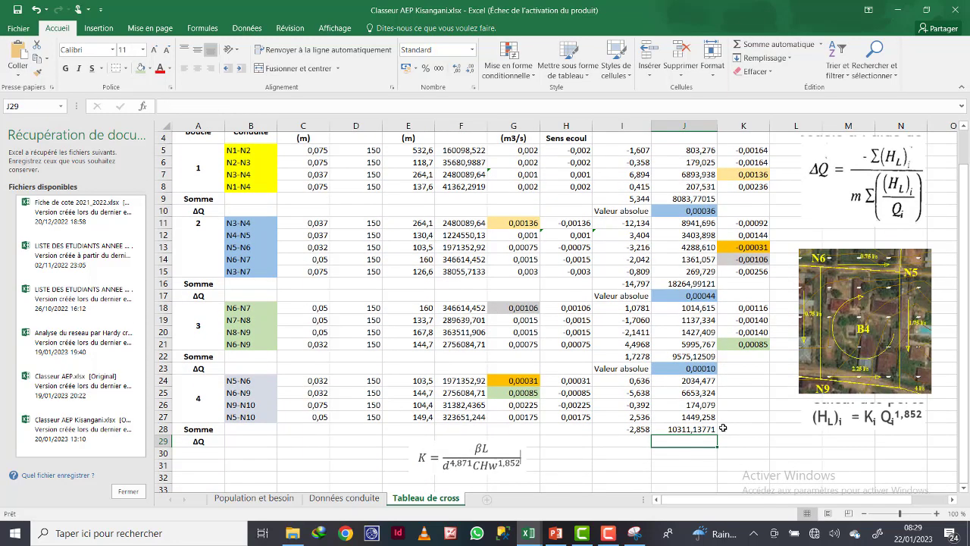
pyautogui.click(629, 443)
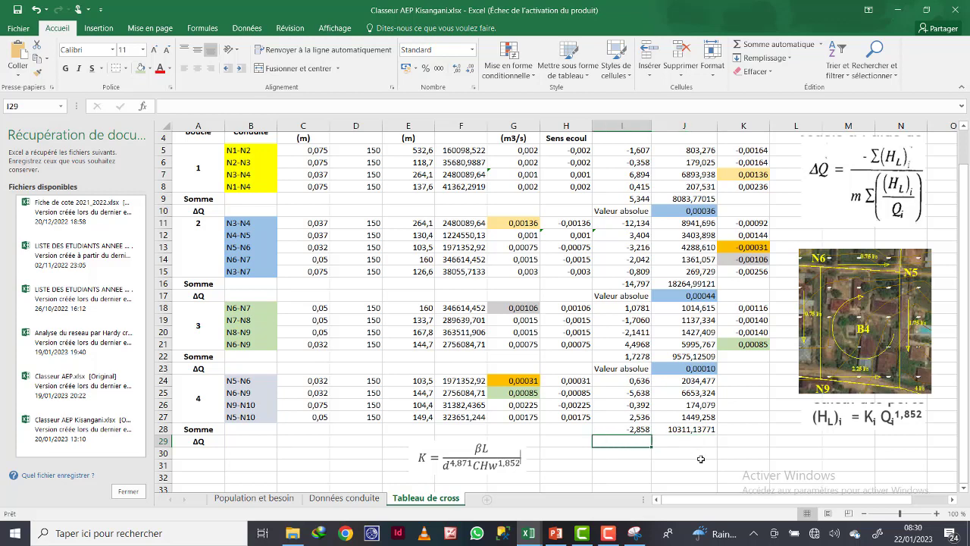
pyautogui.write('Valeur')
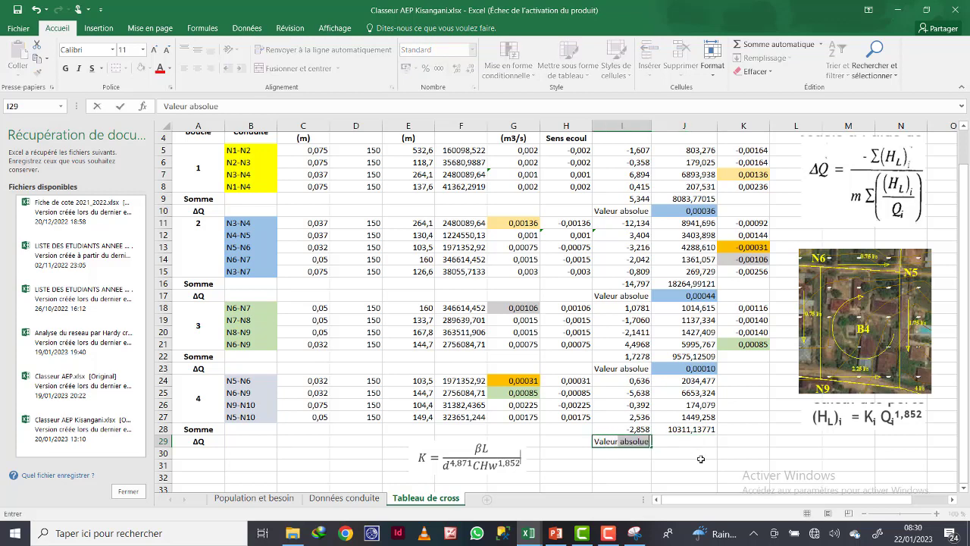
pyautogui.press('Tab')
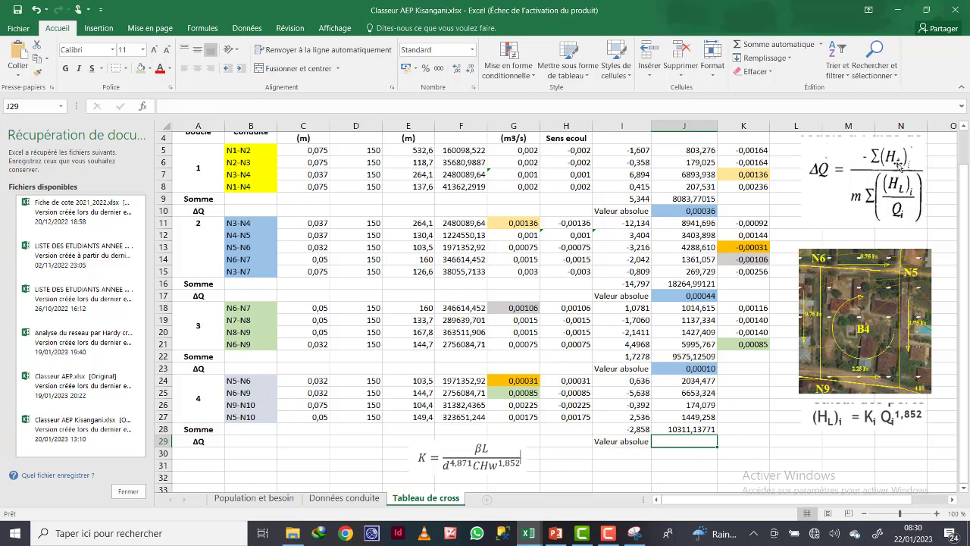
# Compute loop 4's absolute flow correction in J29 as =ABS(I28/(1,852*J28)).
pyautogui.write('=ab')
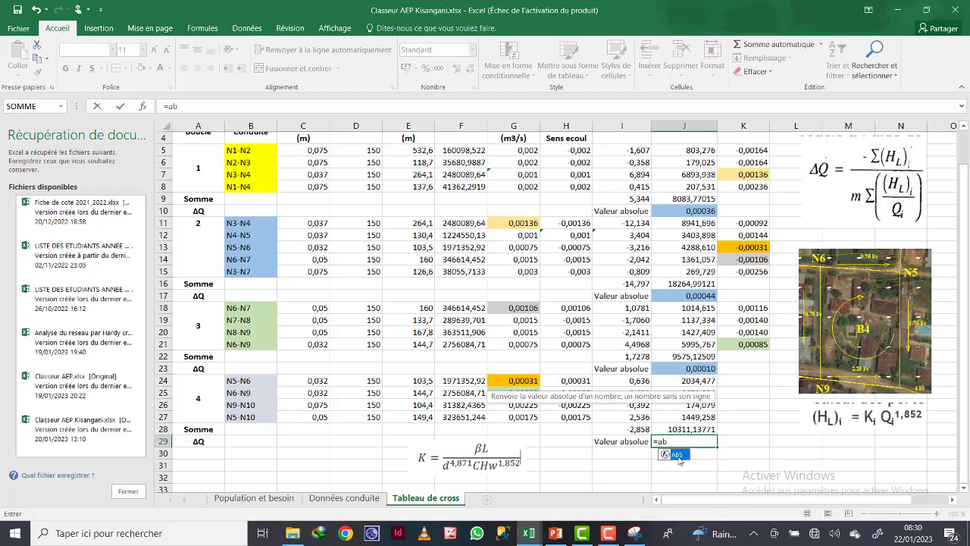
pyautogui.doubleClick(677, 454)
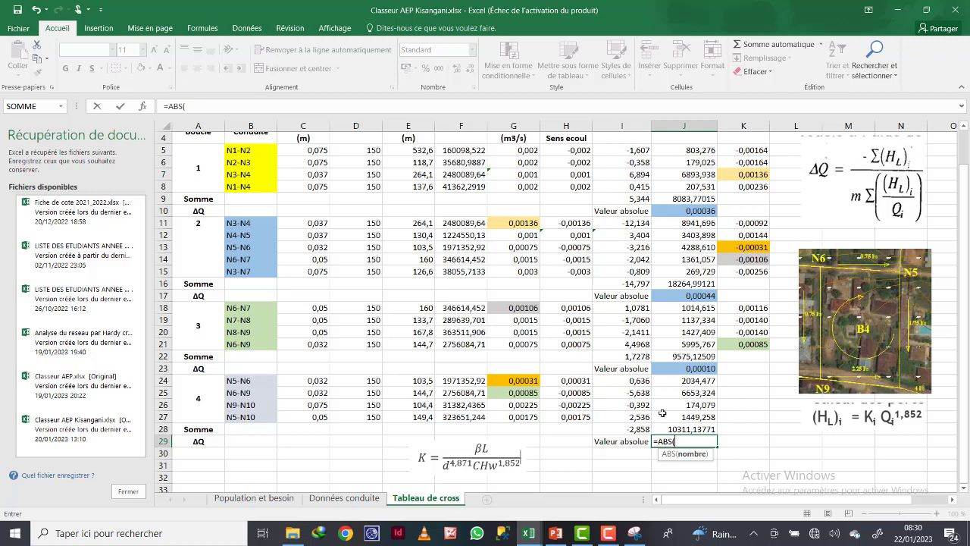
pyautogui.click(634, 430)
pyautogui.write('/')
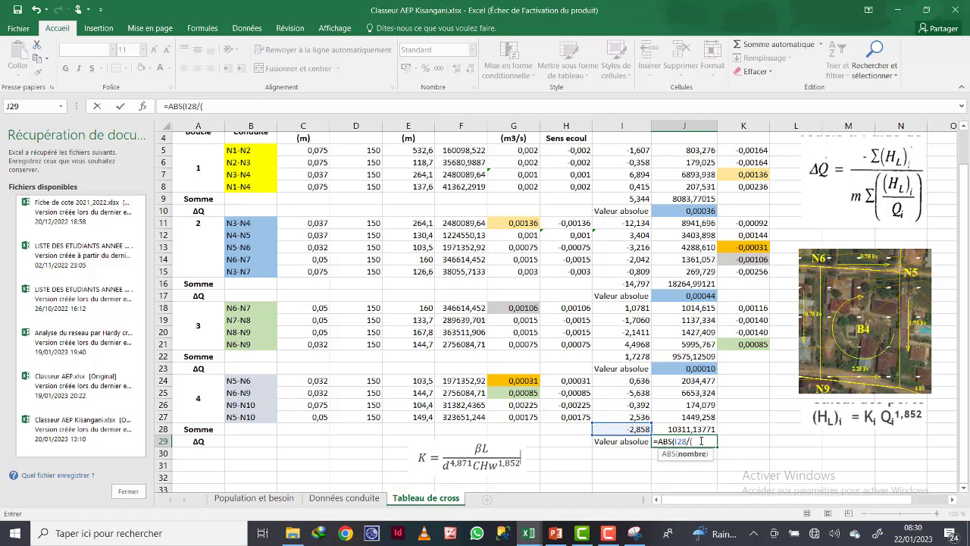
pyautogui.write('(')
pyautogui.click(695, 430)
pyautogui.write(')')
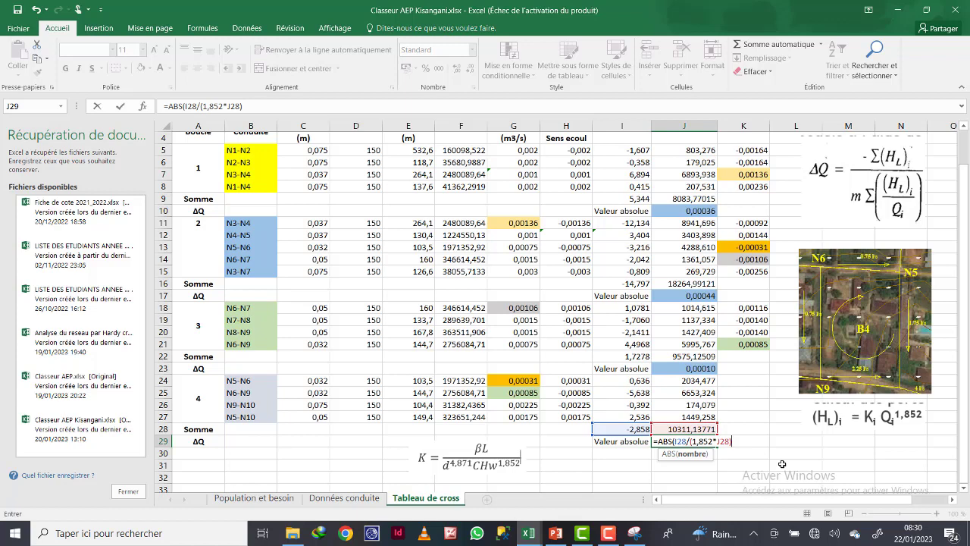
pyautogui.press('Return')
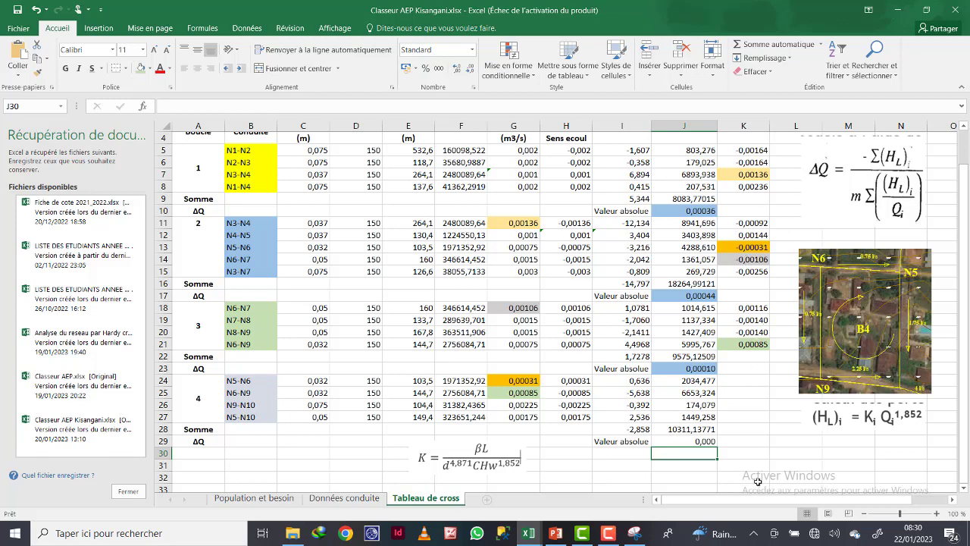
# Display loop 4's flow correction in J29 with five decimals.
pyautogui.click(695, 440)
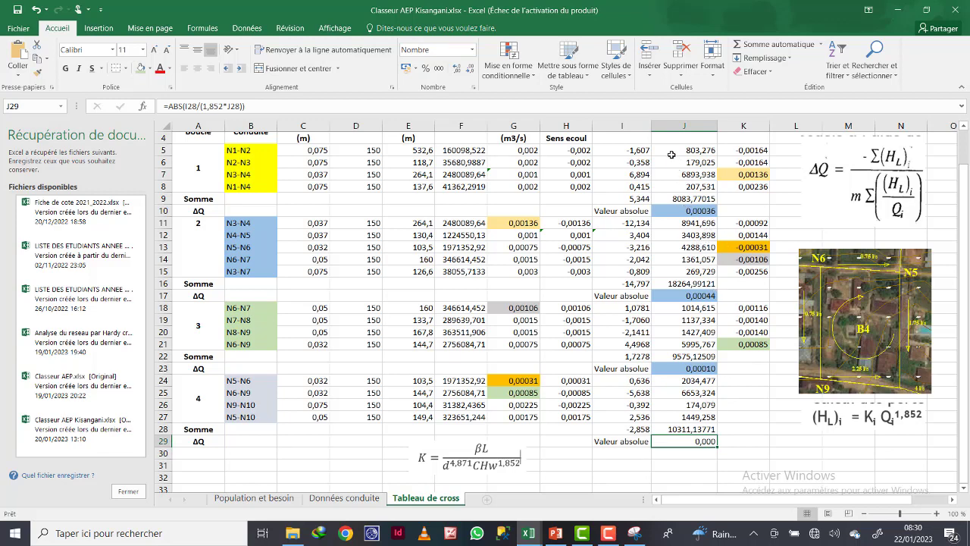
pyautogui.click(458, 69)
pyautogui.click(458, 69)
# Compute the corrected flow of loop 4's pipe N5-N6 in K24 as =H24+J29.
pyautogui.scroll(1, 686, 426)
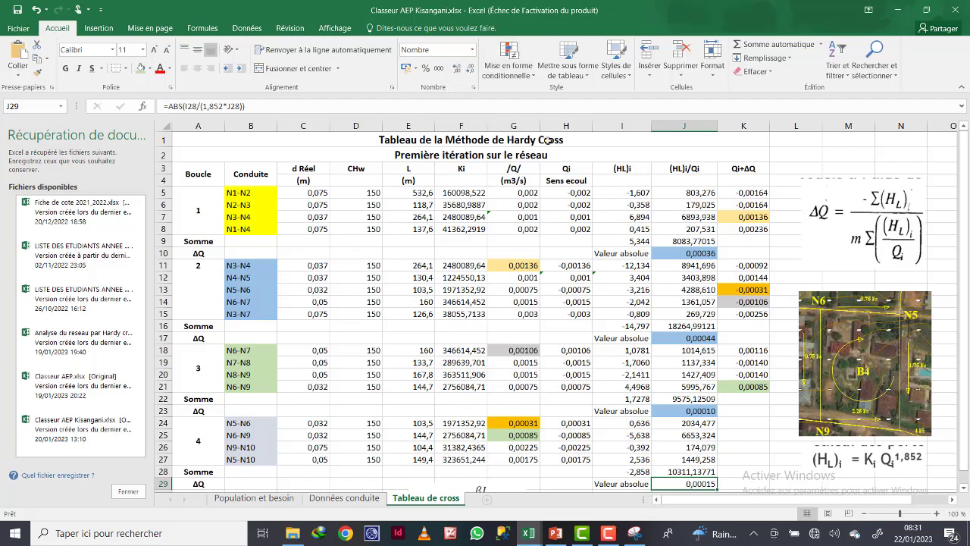
pyautogui.scroll(-2, 643, 216)
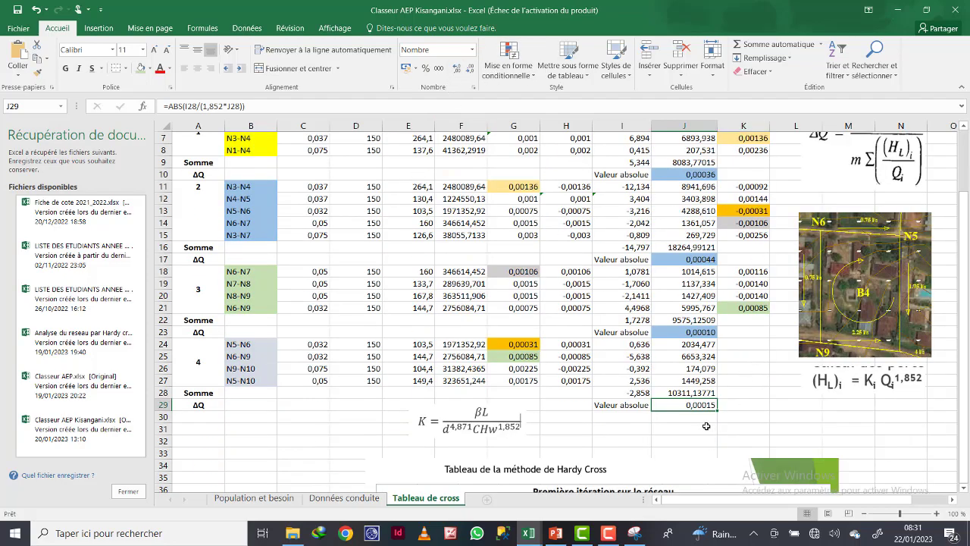
pyautogui.scroll(1, 706, 413)
pyautogui.scroll(1, 699, 377)
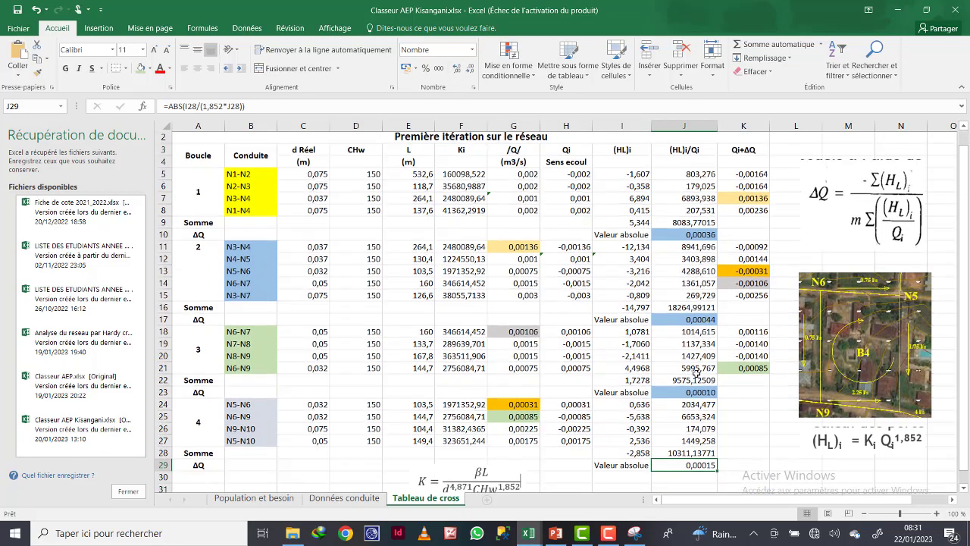
pyautogui.scroll(-1, 720, 386)
pyautogui.click(735, 380)
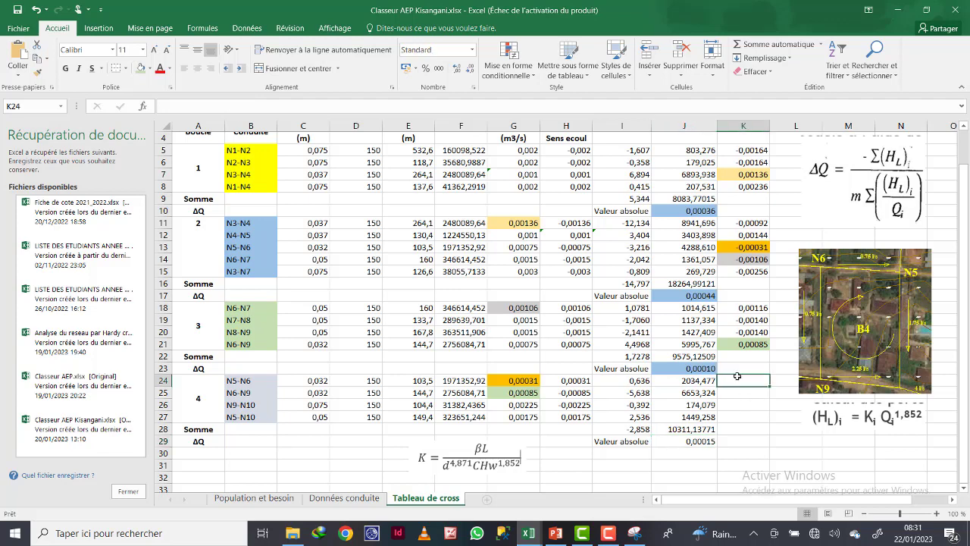
pyautogui.write('=')
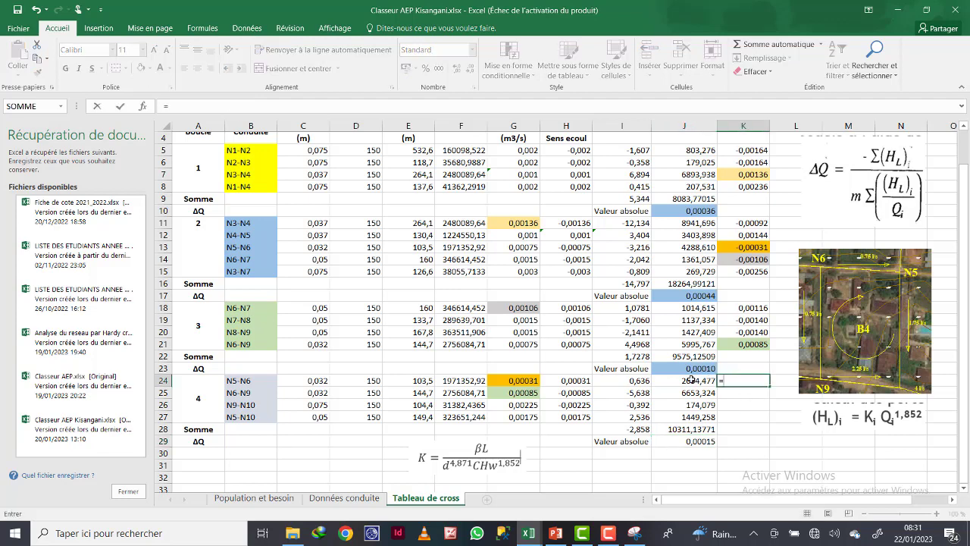
pyautogui.click(568, 382)
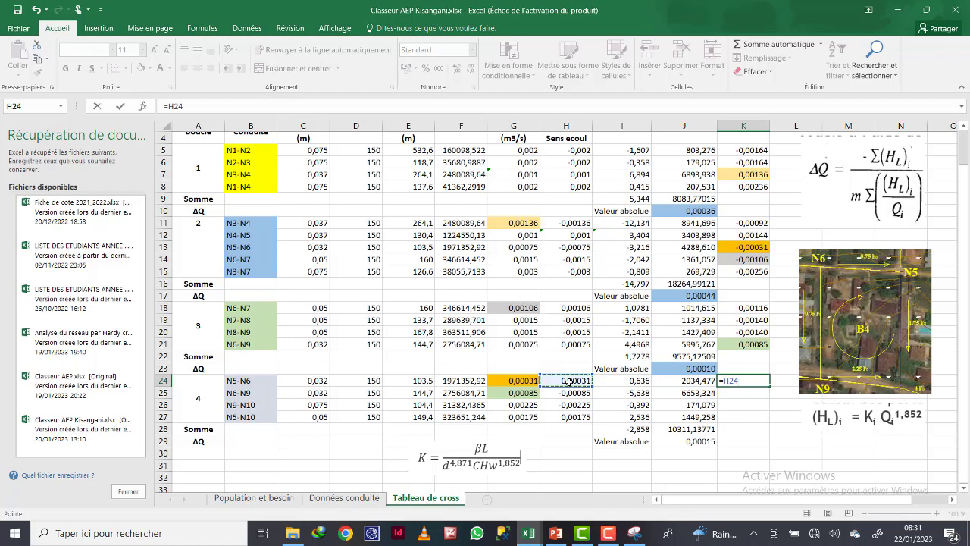
pyautogui.write('+')
pyautogui.click(674, 439)
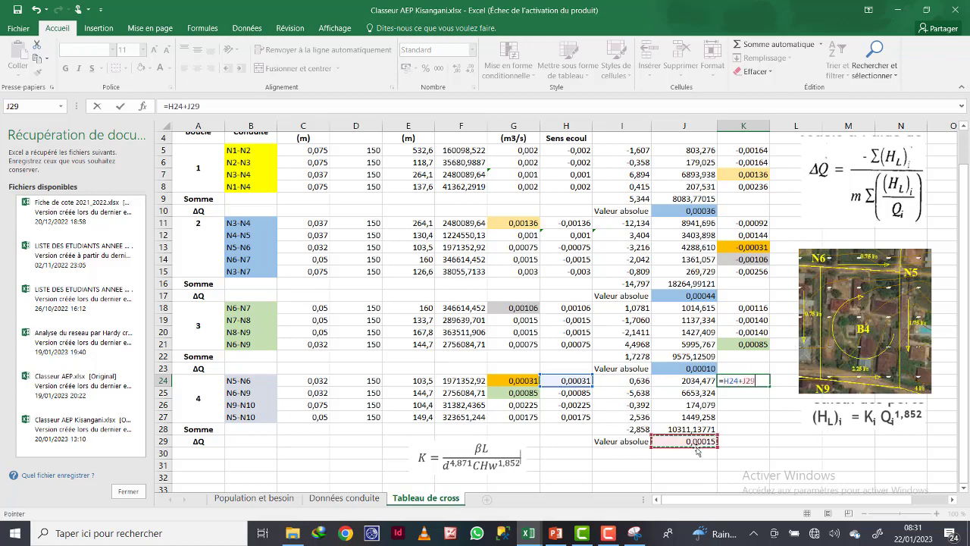
pyautogui.press('Return')
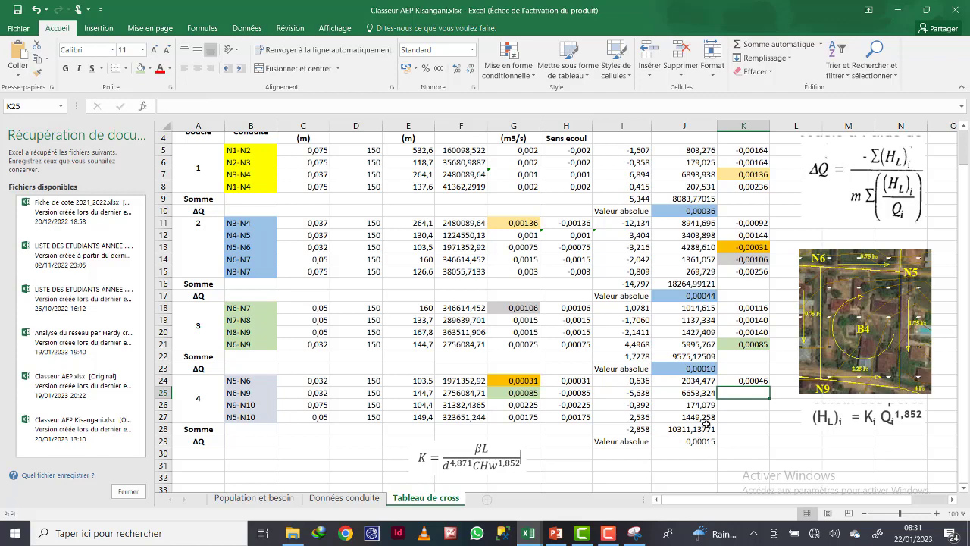
# Compute the corrected flow of loop 4's pipe N6-N9 in K25 as =H25+J29.
pyautogui.write('=')
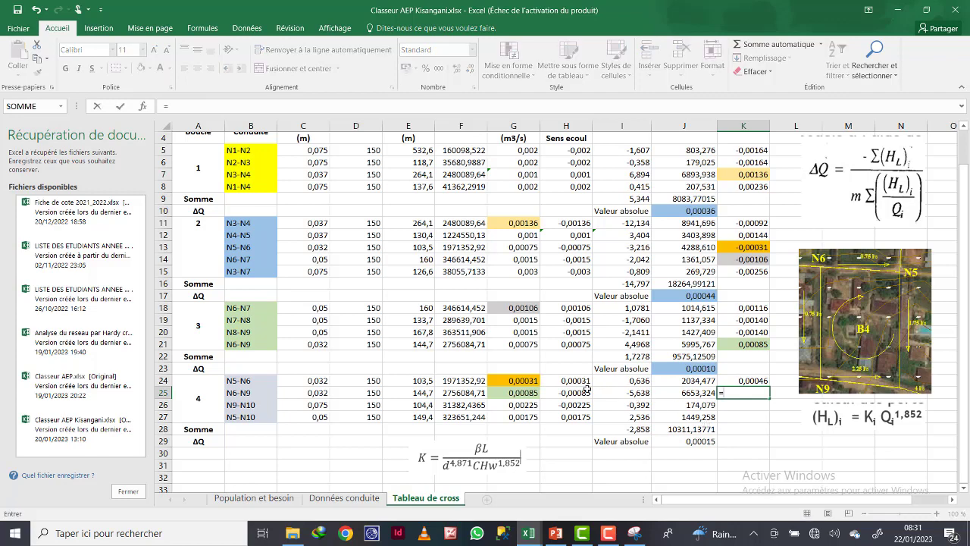
pyautogui.click(576, 393)
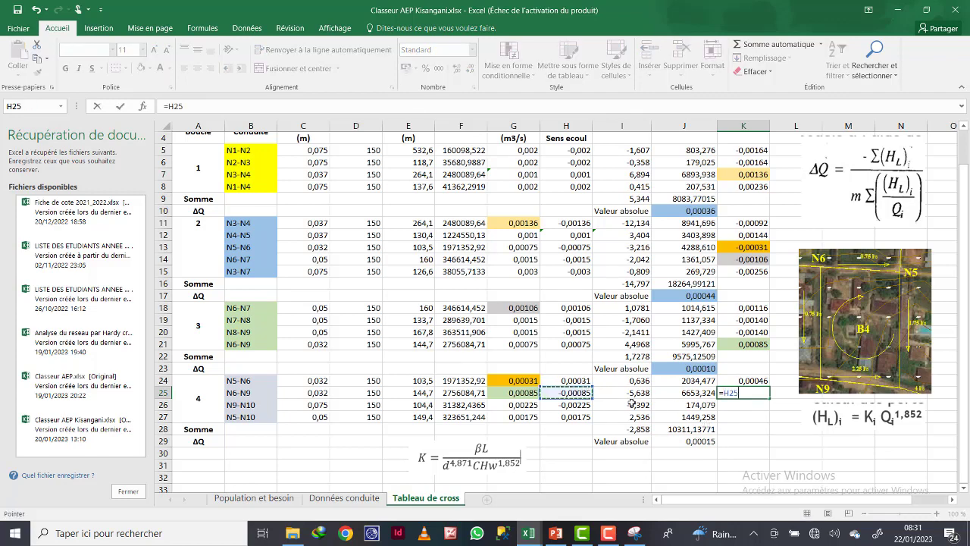
pyautogui.write('+')
pyautogui.click(677, 443)
pyautogui.press('Return')
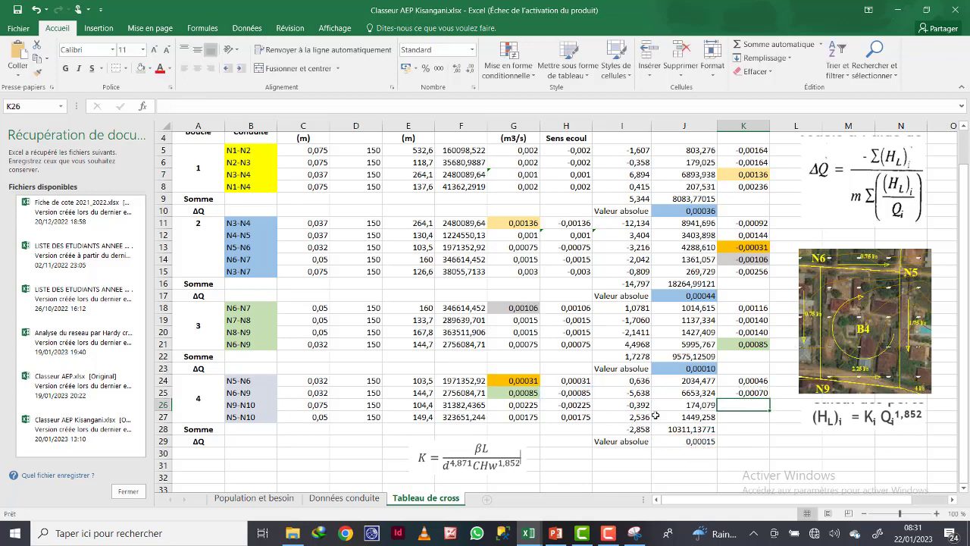
# Compute the corrected flow of loop 4's pipe N9-N10 in K26 as =H26+J29.
pyautogui.write('=')
pyautogui.click(579, 405)
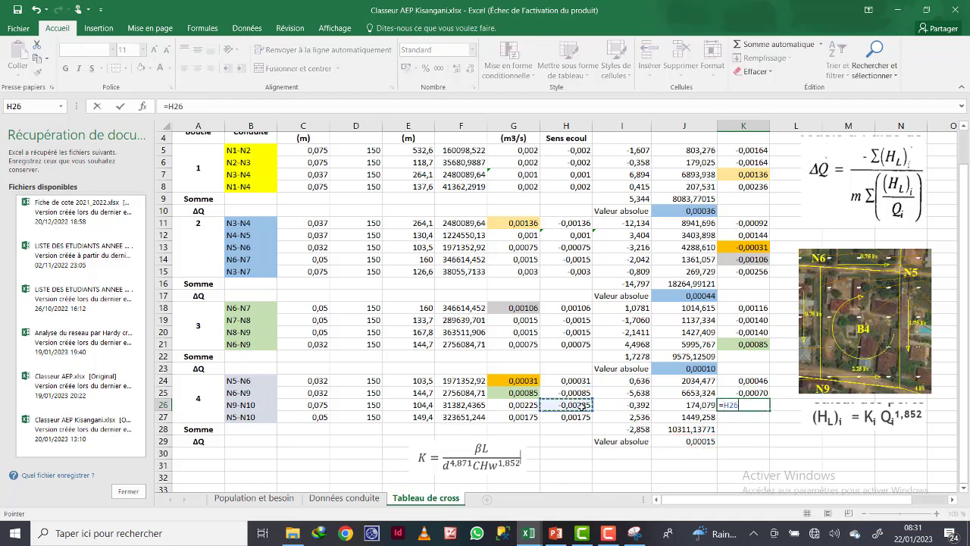
pyautogui.write('+')
pyautogui.click(703, 440)
pyautogui.press('Return')
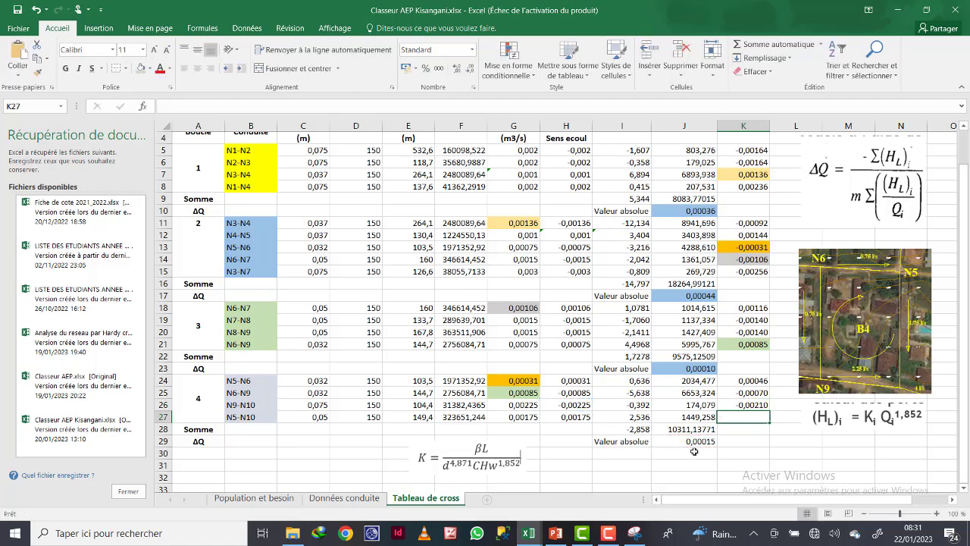
# Compute the corrected flow of loop 4's pipe N5-N10 in K27 as =H27+J29.
pyautogui.write('=')
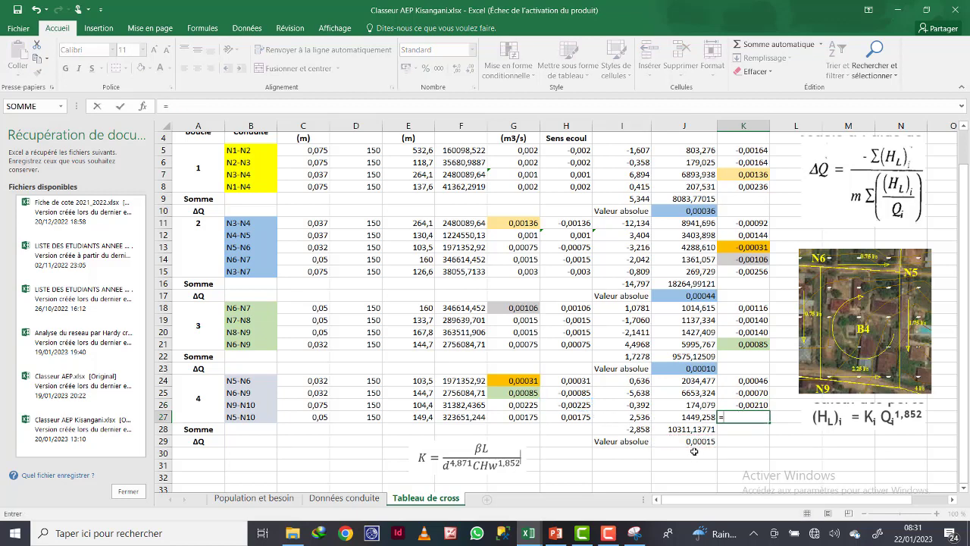
pyautogui.click(566, 418)
pyautogui.write('*')
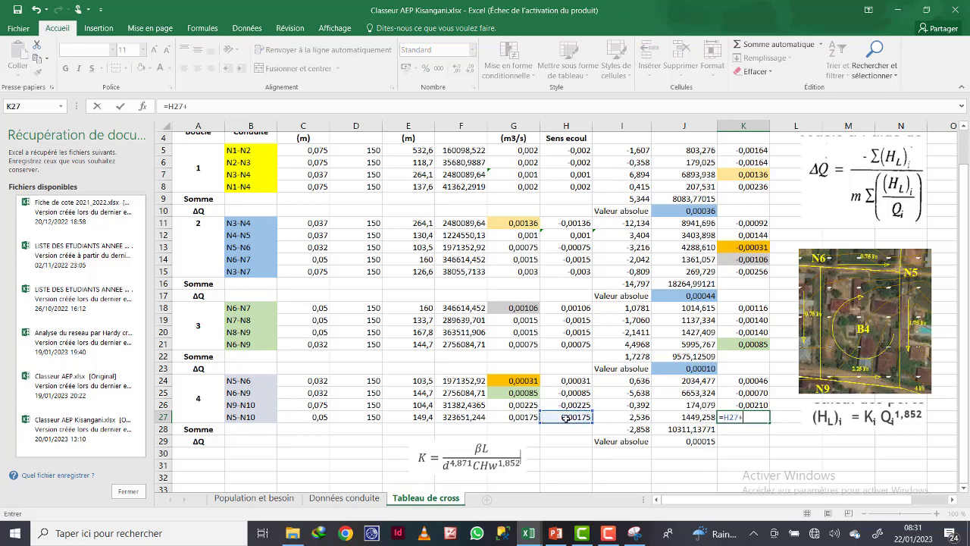
pyautogui.click(691, 442)
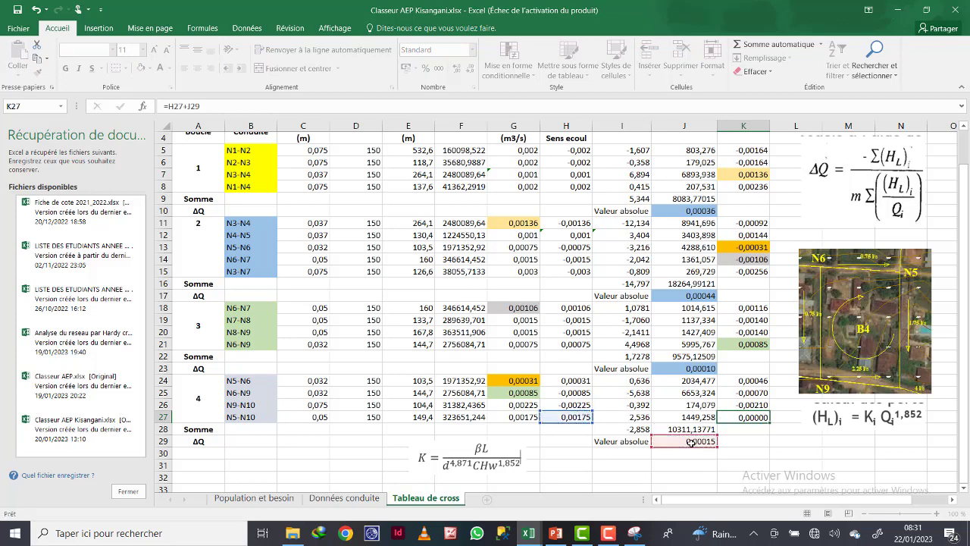
pyautogui.press('Return')
# Highlight loop 4's flow correction in J29 with a lighter blue theme fill colour.
pyautogui.click(691, 442)
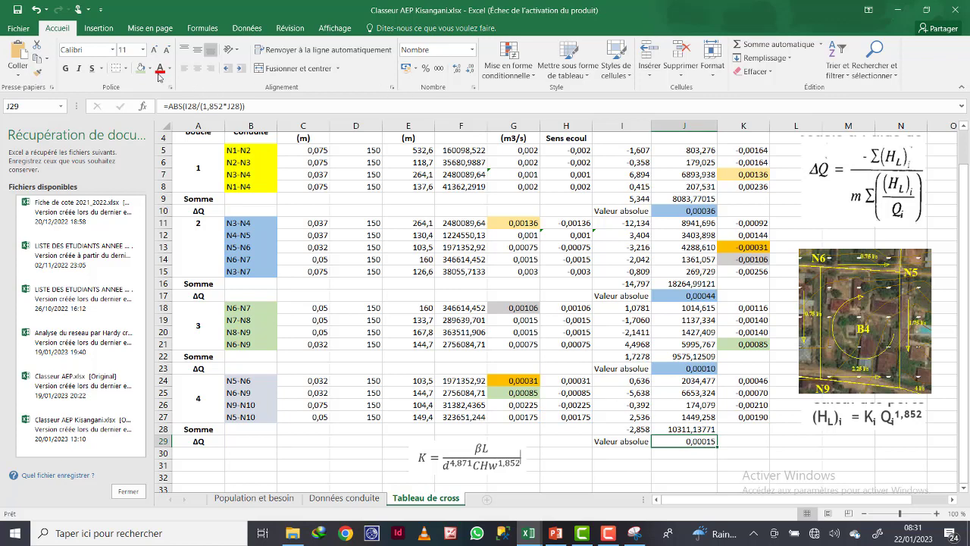
pyautogui.click(150, 69)
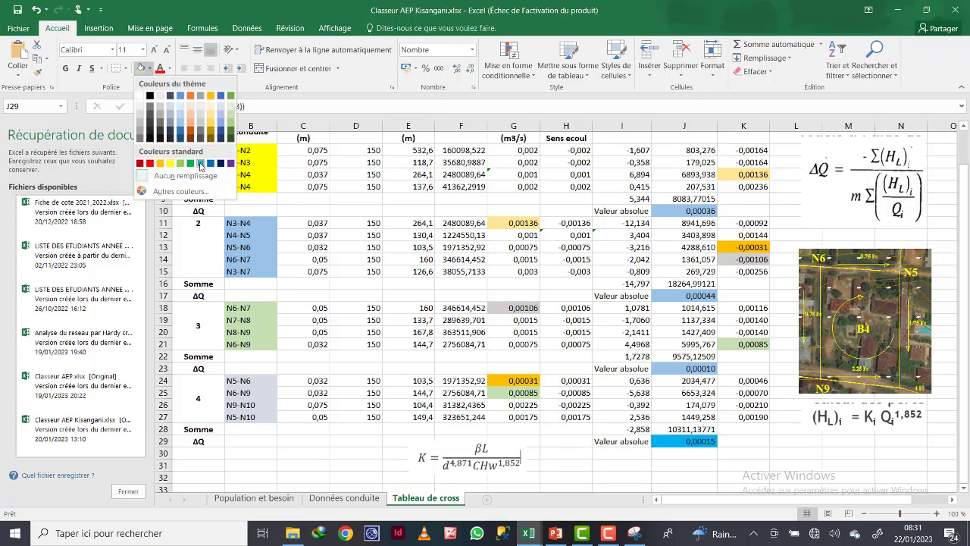
pyautogui.click(220, 118)
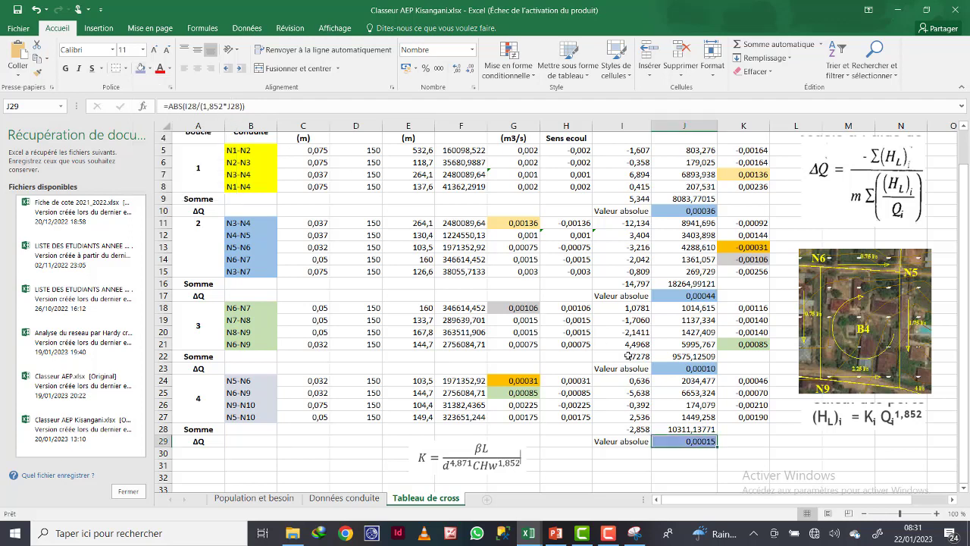
pyautogui.click(748, 428)
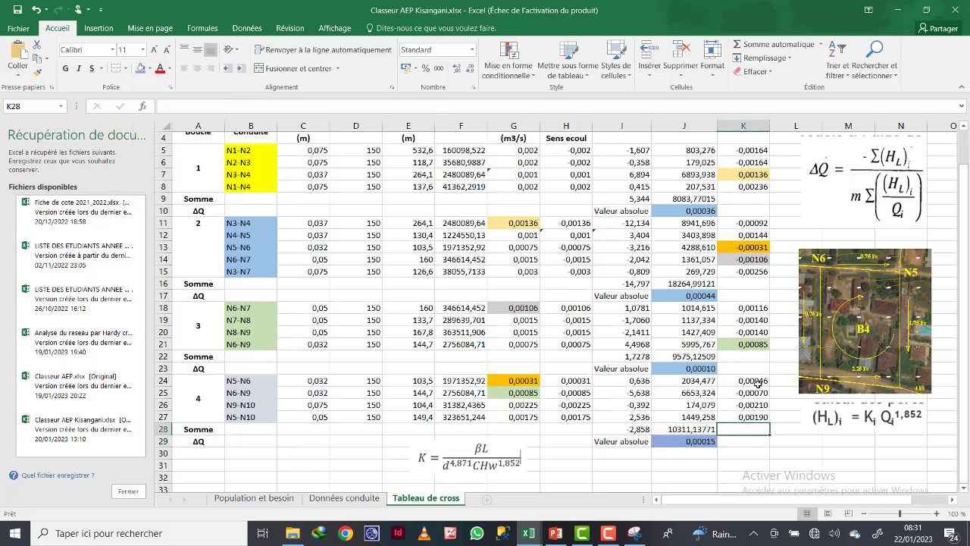
# Check the corrected-flow formulas of loop 4 in K24 to K27 and the cells they refer to.
pyautogui.doubleClick(758, 384)
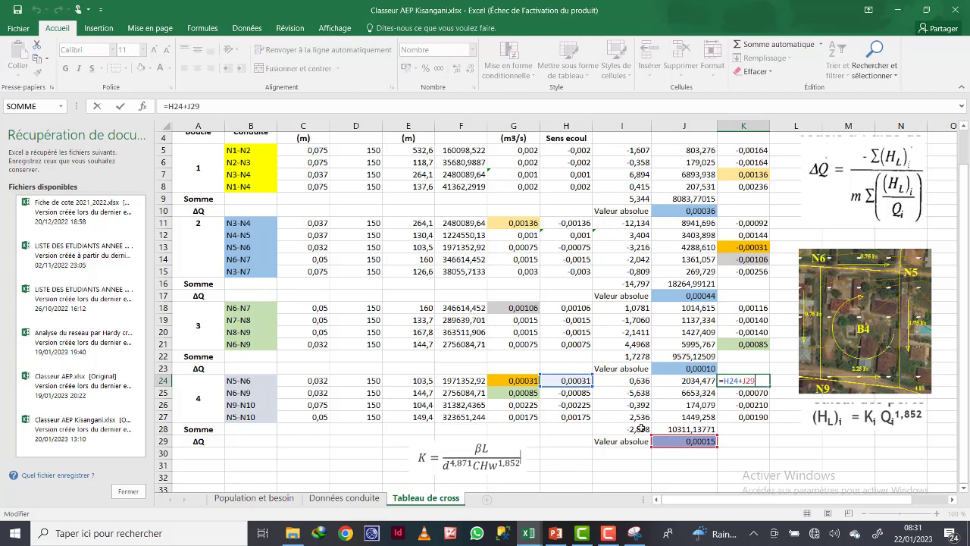
pyautogui.press('Return')
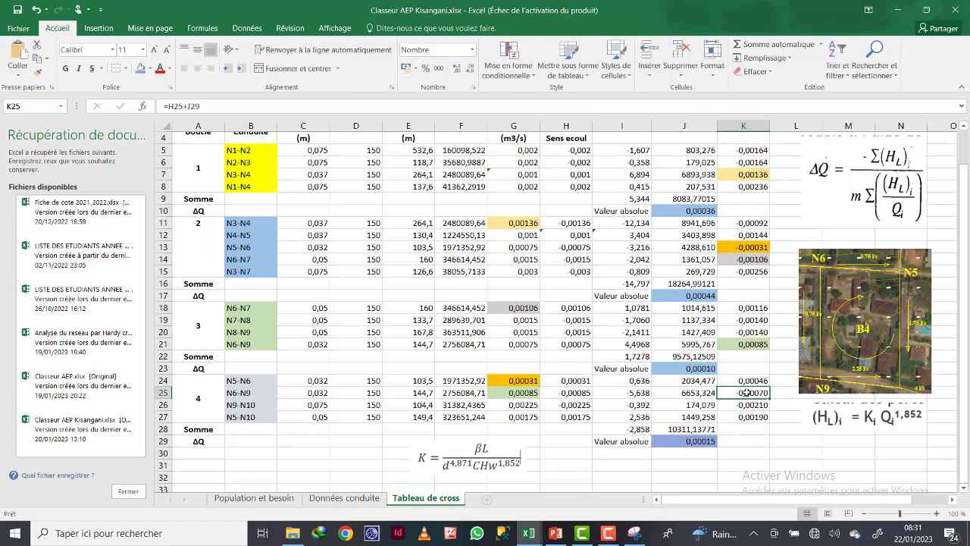
pyautogui.doubleClick(752, 393)
pyautogui.press('Return')
pyautogui.doubleClick(754, 404)
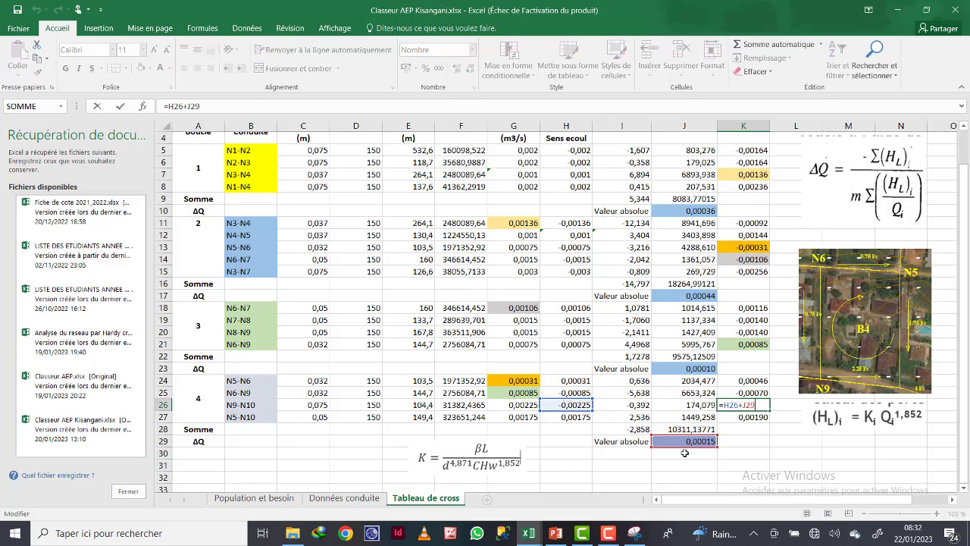
pyautogui.press('Return')
pyautogui.doubleClick(750, 420)
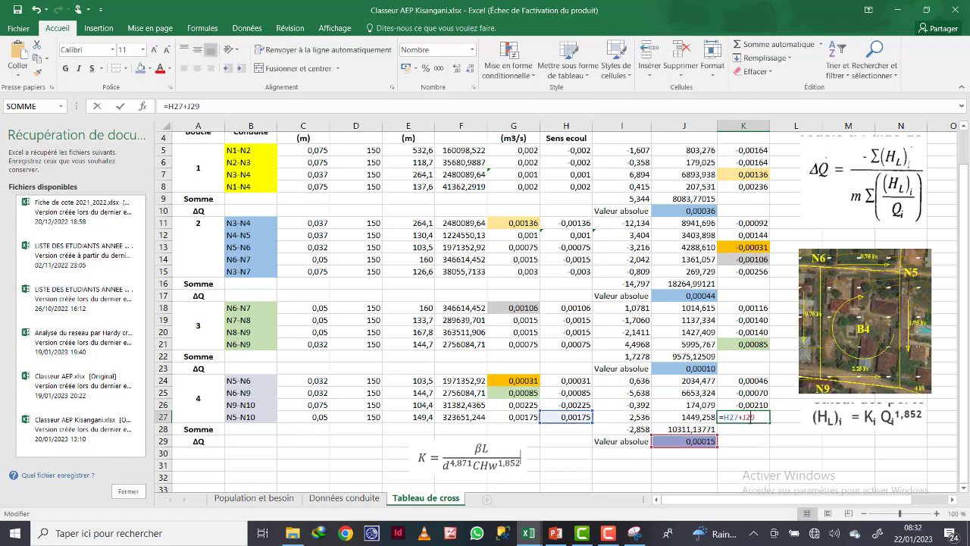
pyautogui.press('Return')
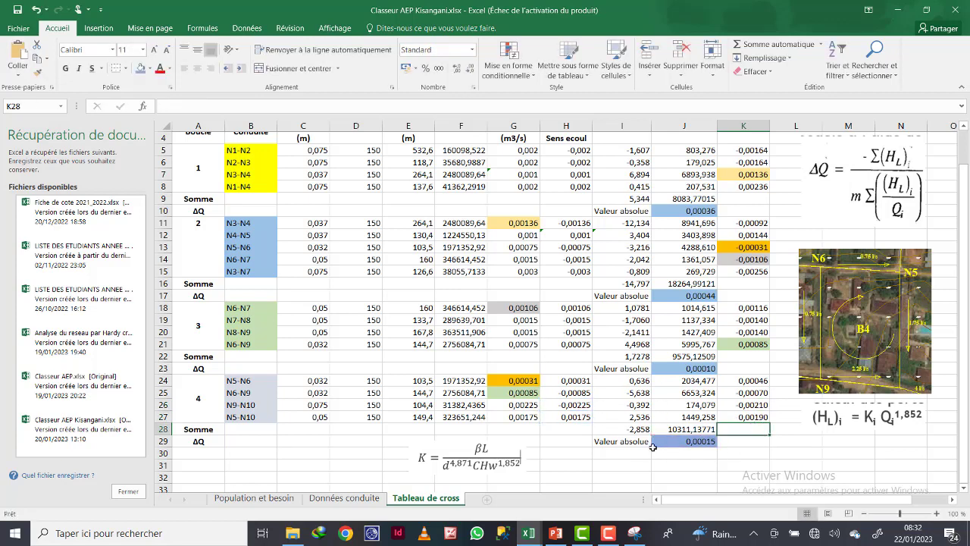
# Save the workbook with the completed first iteration table.
pyautogui.scroll(1, 741, 436)
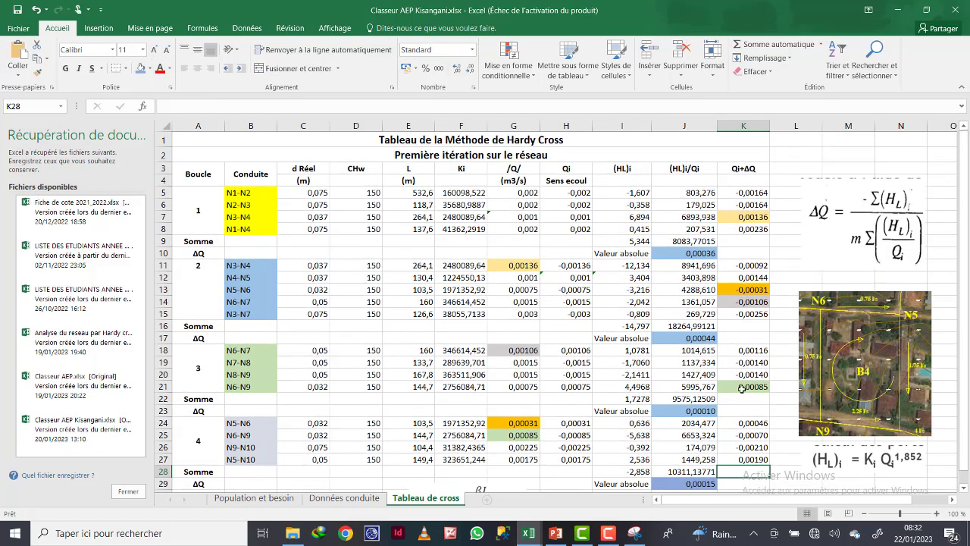
pyautogui.scroll(-1, 745, 192)
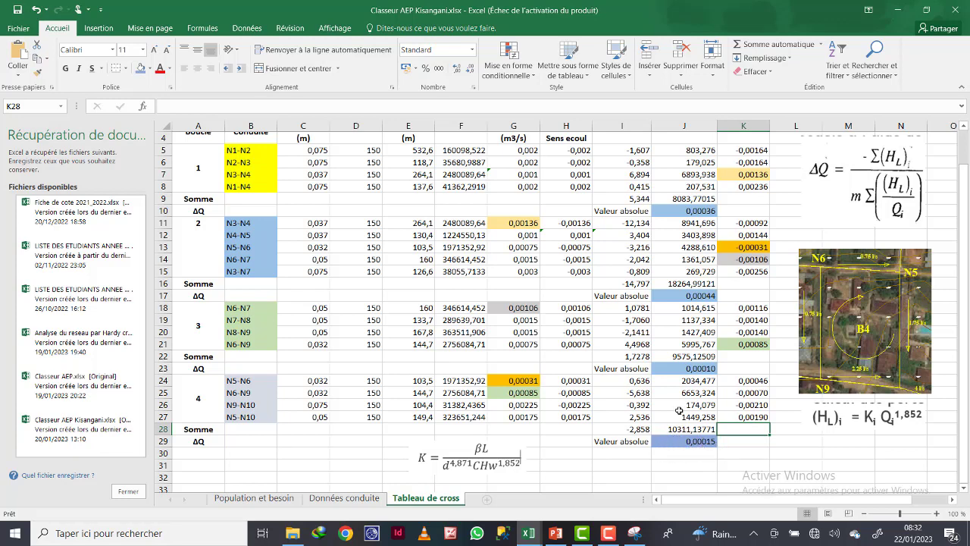
pyautogui.scroll(1, 680, 417)
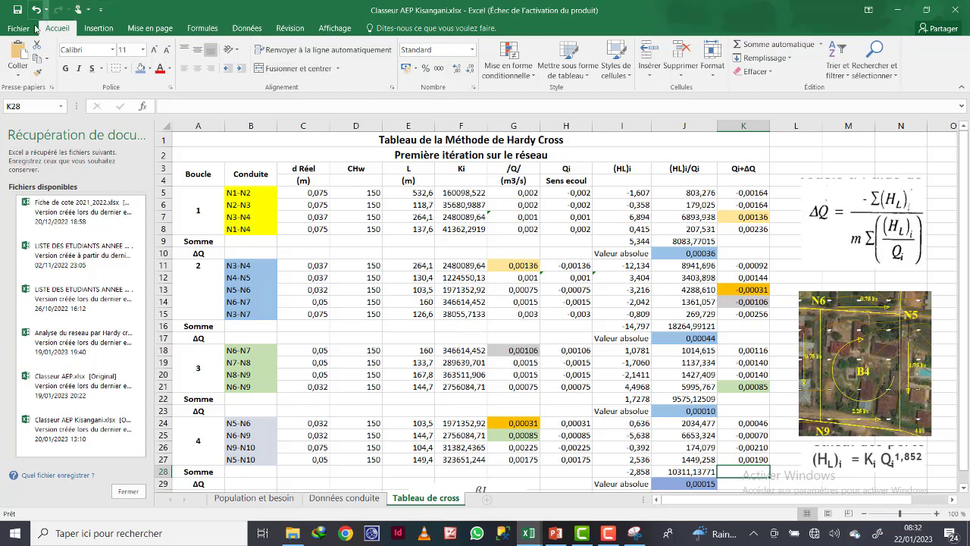
pyautogui.click(16, 13)
pyautogui.scroll(-1, 599, 376)
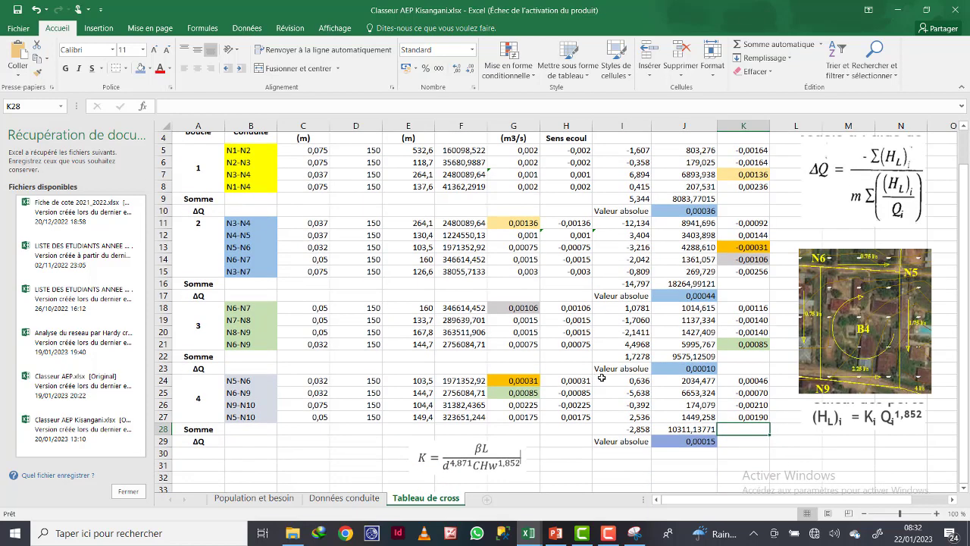
pyautogui.scroll(1, 742, 449)
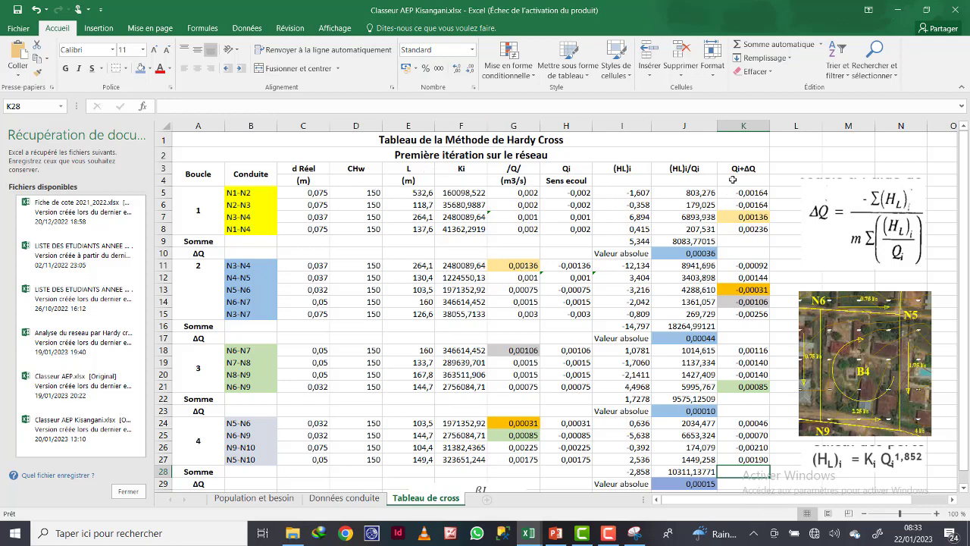
pyautogui.click(803, 144)
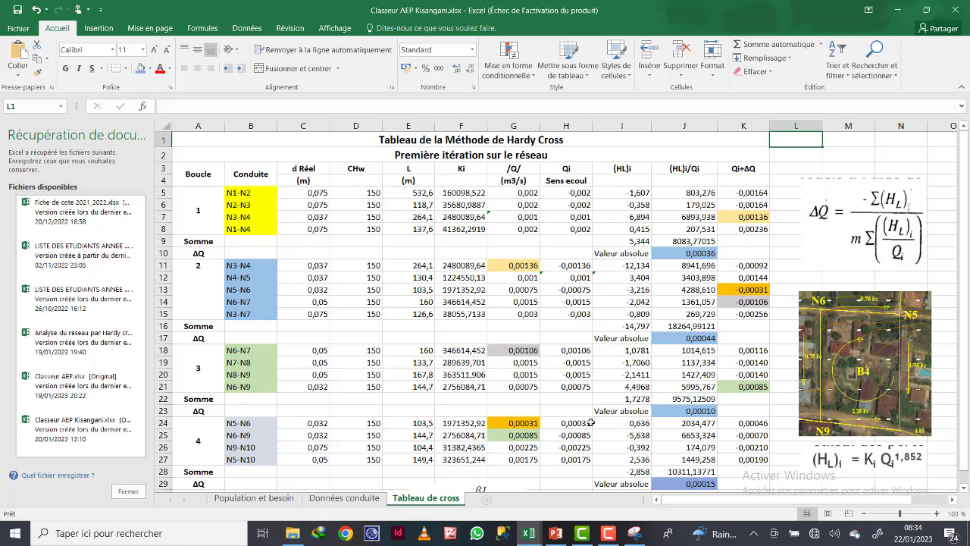
pyautogui.click(609, 533)
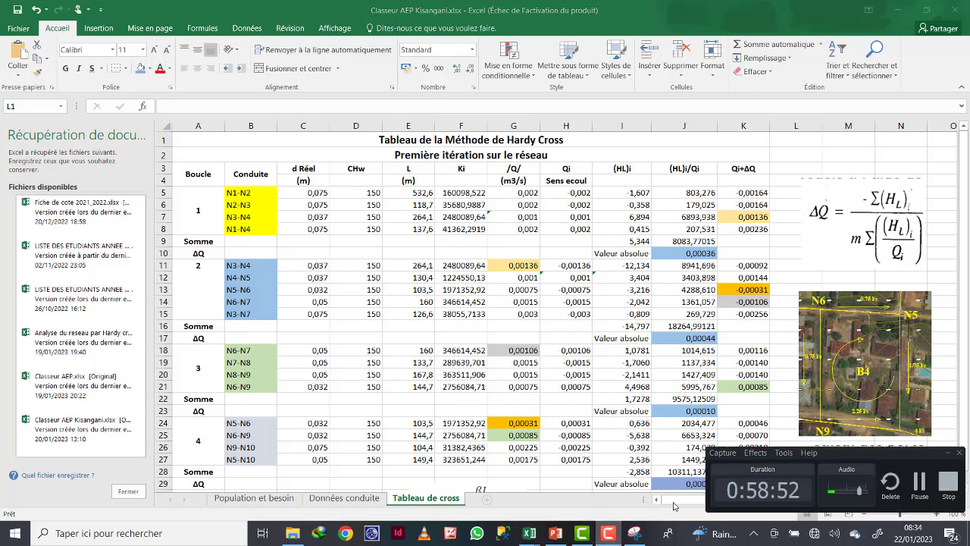